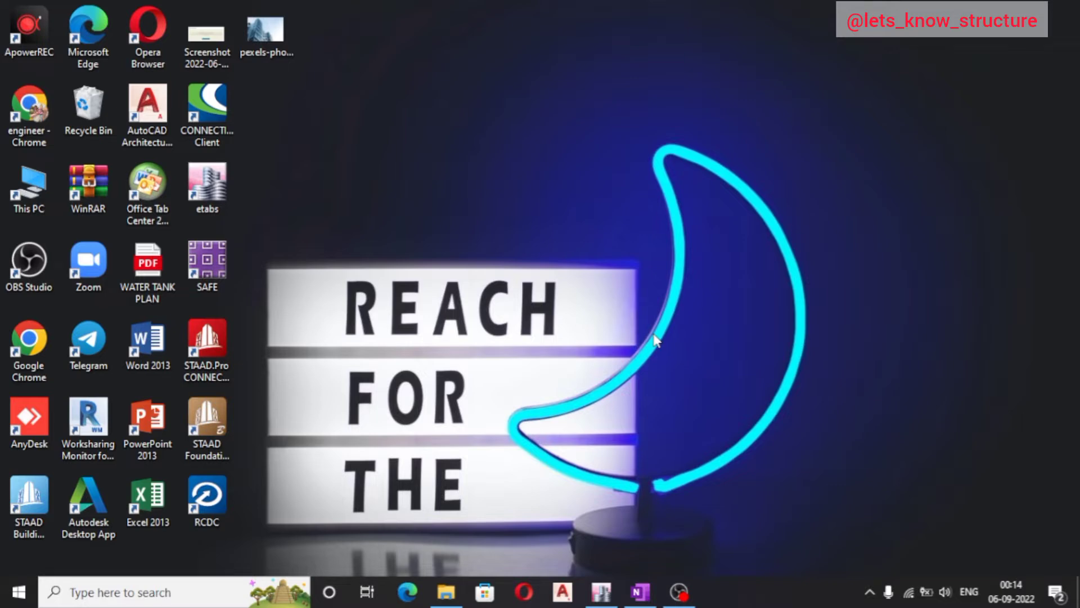
# Switch to ETABS and start a new model using built-in settings with Metric SI display units
pyautogui.click(601, 592)
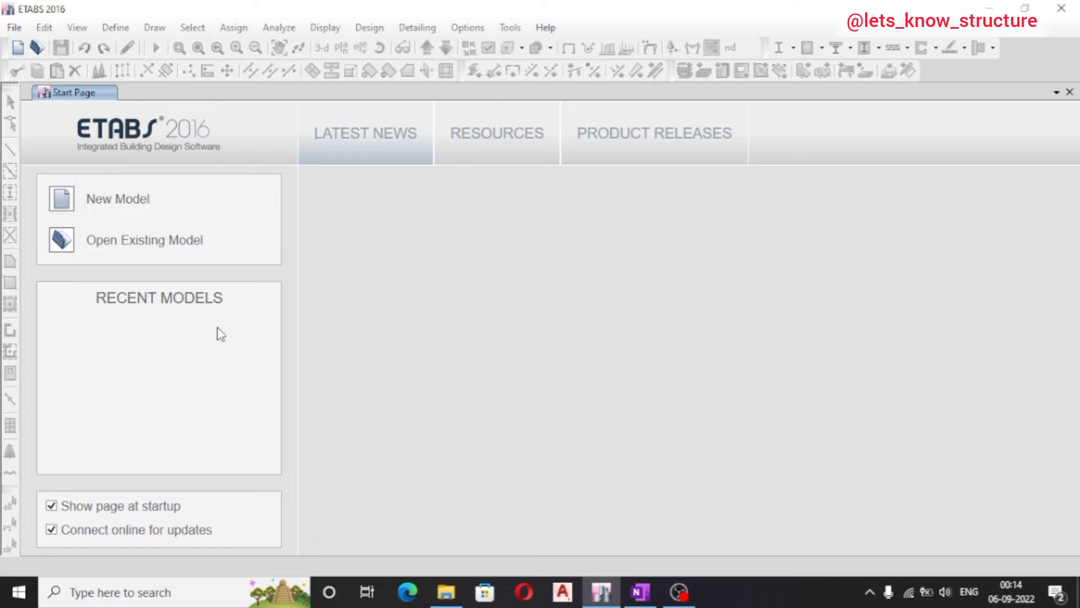
pyautogui.click(123, 206)
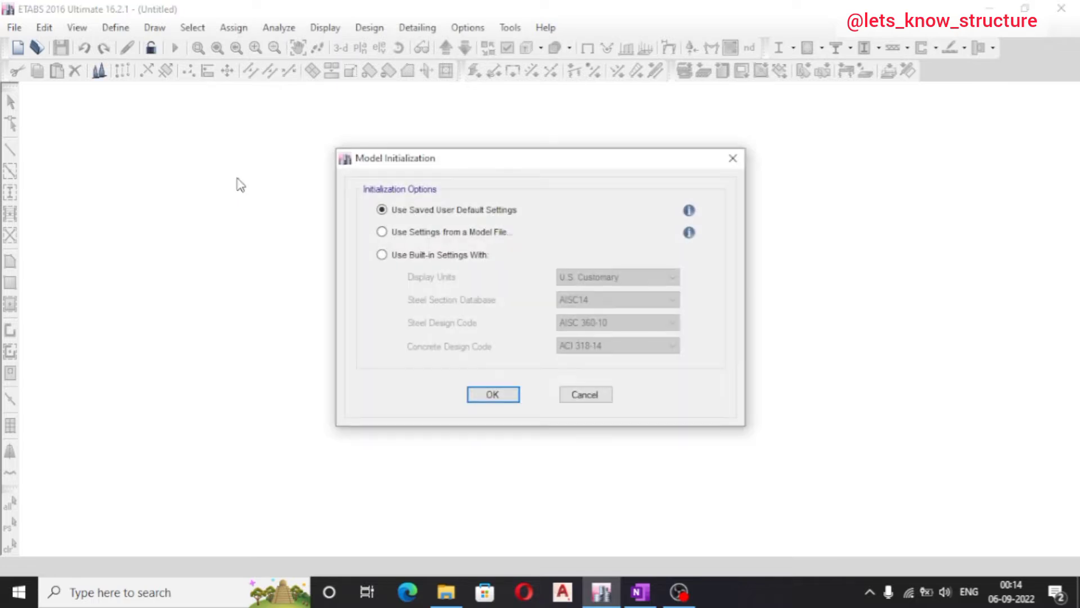
pyautogui.click(429, 257)
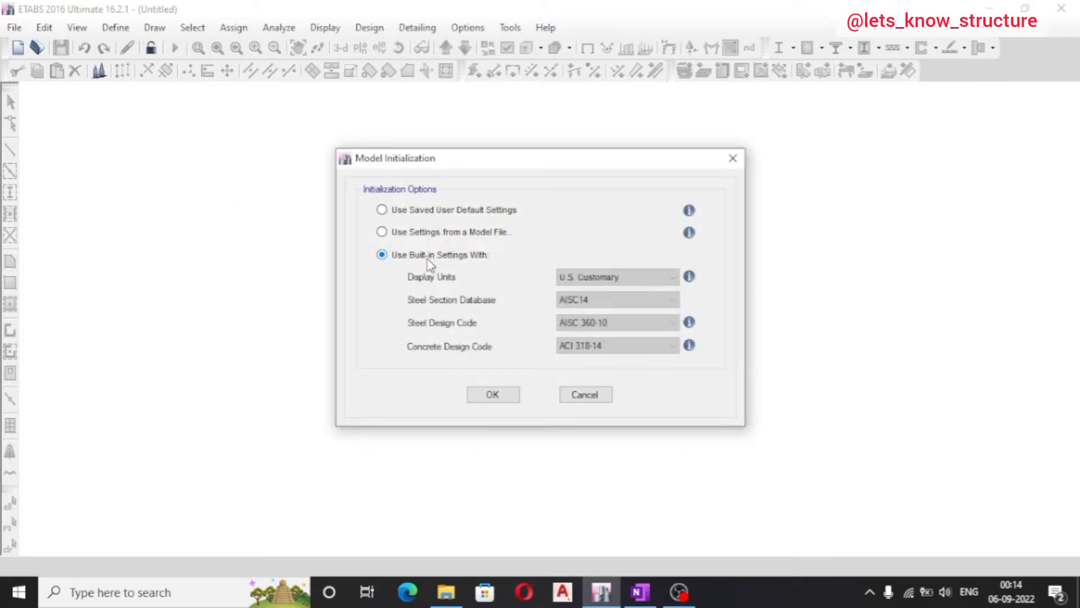
pyautogui.click(646, 277)
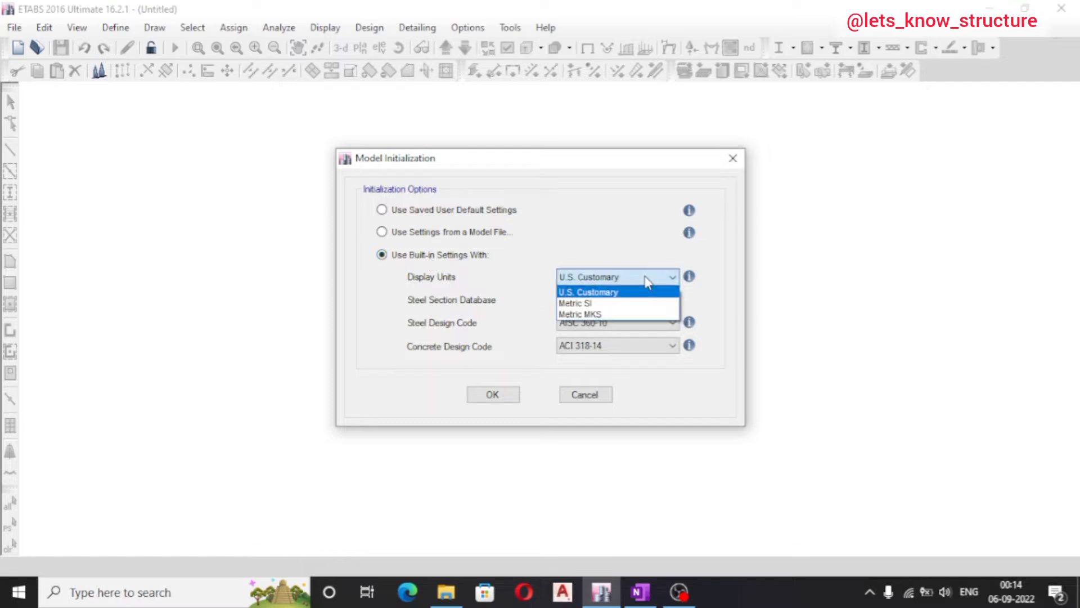
pyautogui.click(629, 302)
# Initialize the model with the Indian steel section database, IS 800:2007 steel code and IS 456:2000 concrete code
pyautogui.click(630, 302)
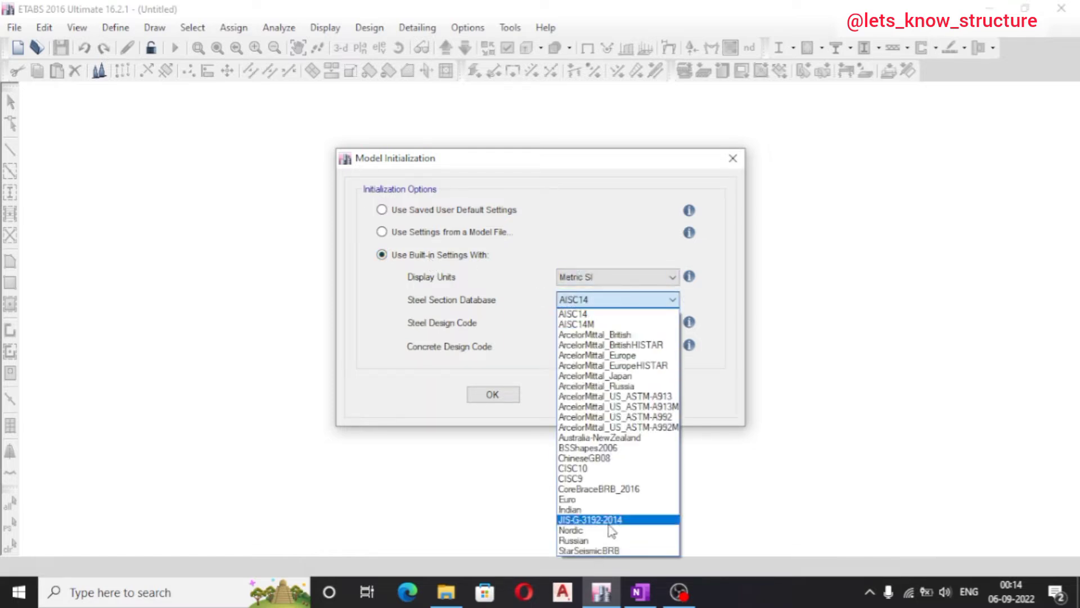
pyautogui.click(608, 510)
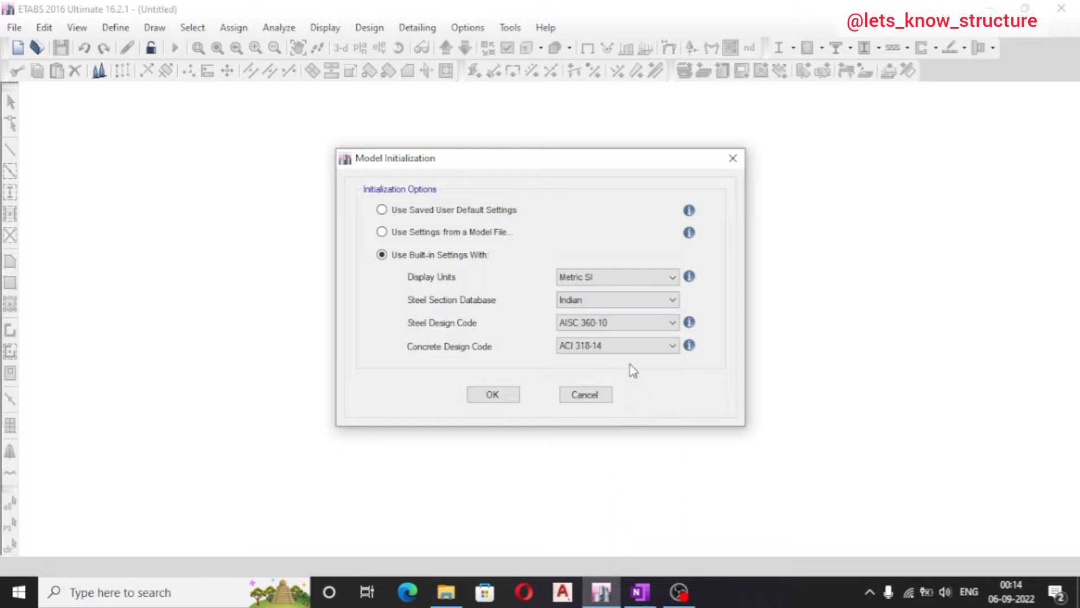
pyautogui.click(621, 324)
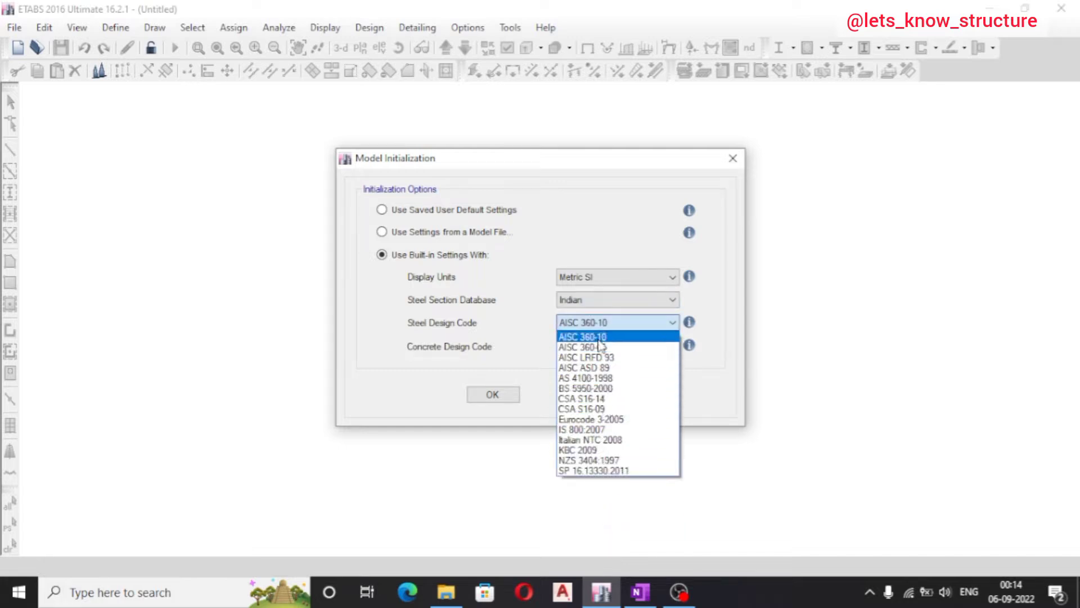
pyautogui.click(585, 429)
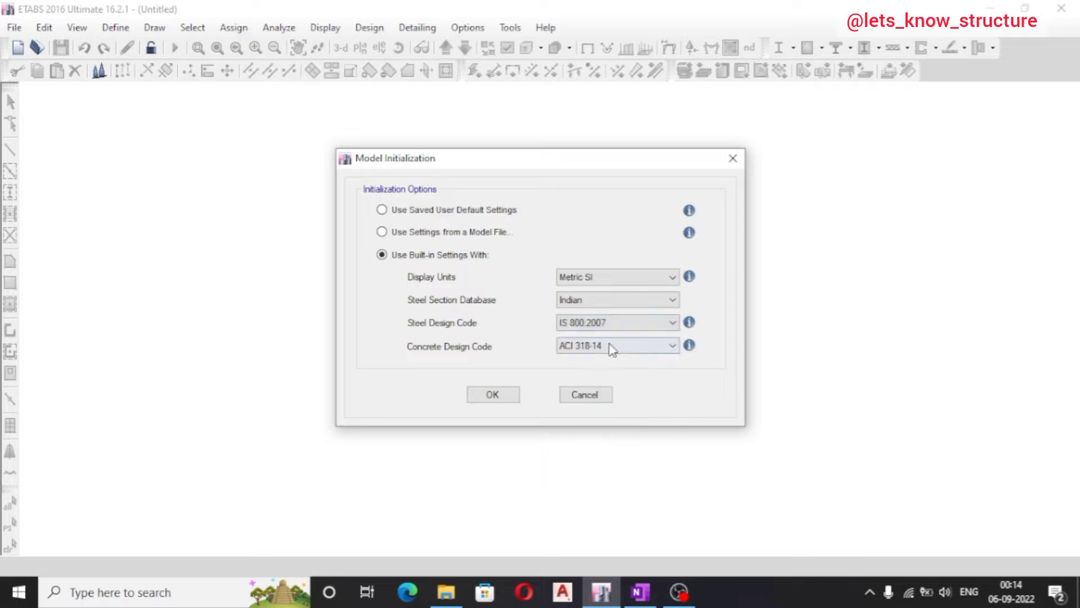
pyautogui.click(613, 346)
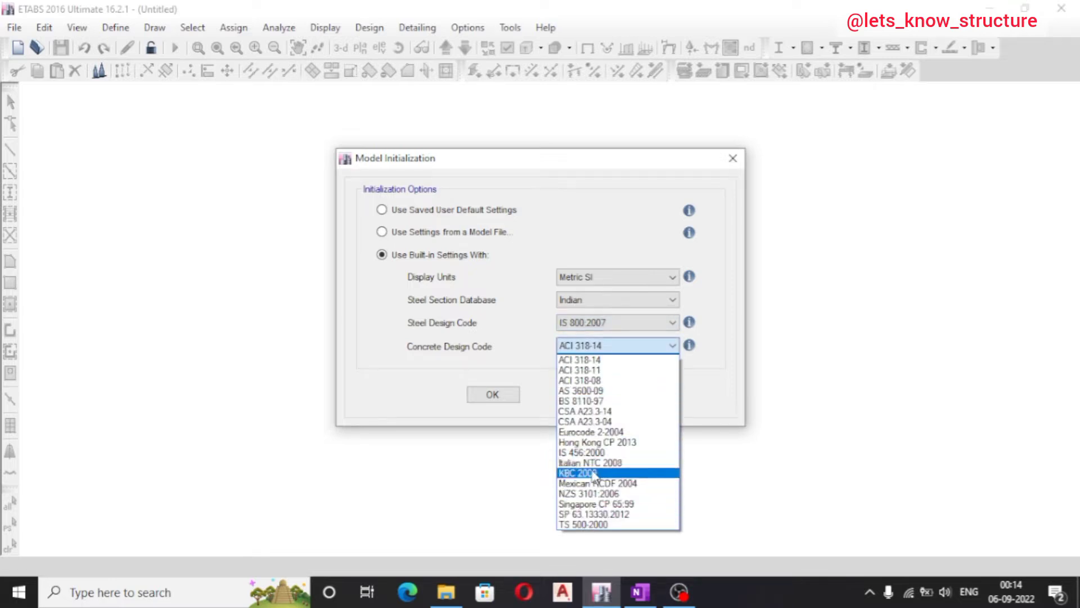
pyautogui.click(591, 453)
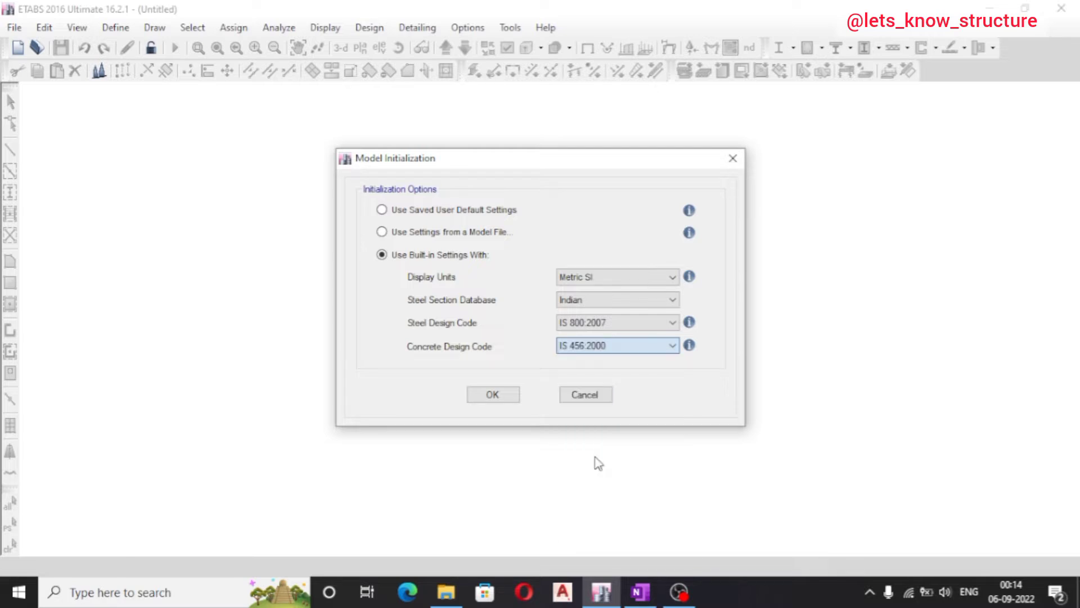
pyautogui.click(500, 396)
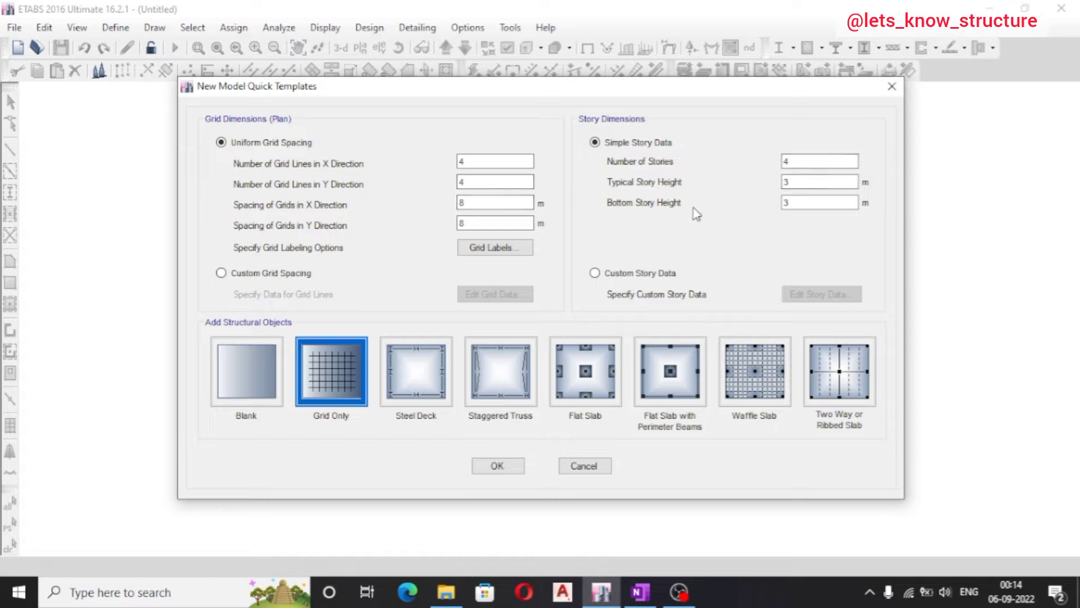
# Choose custom grid spacing for the new model and open its grid data for editing
pyautogui.click(296, 275)
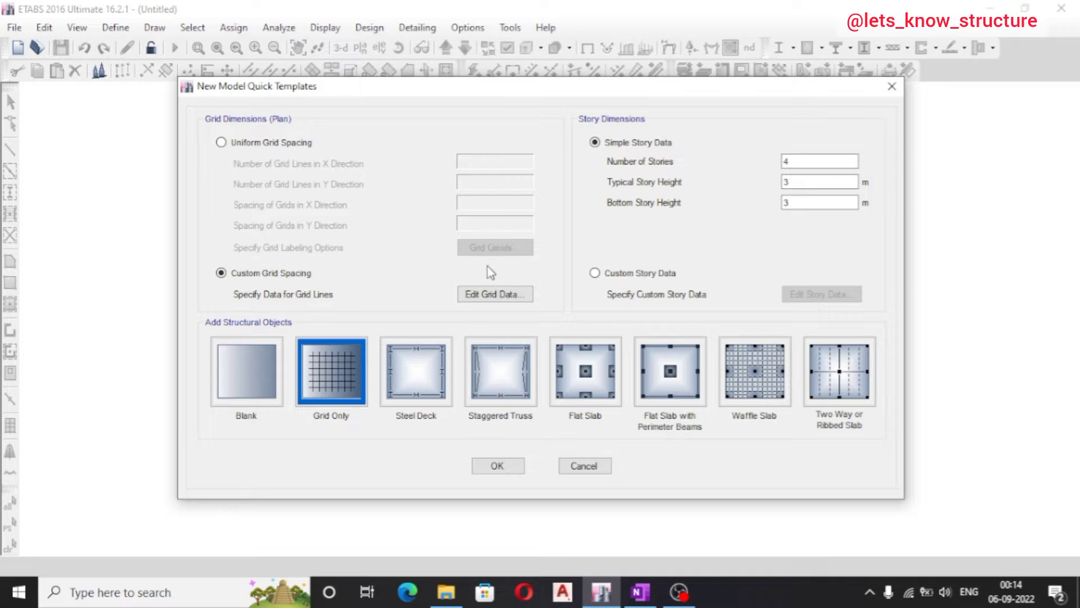
pyautogui.click(260, 145)
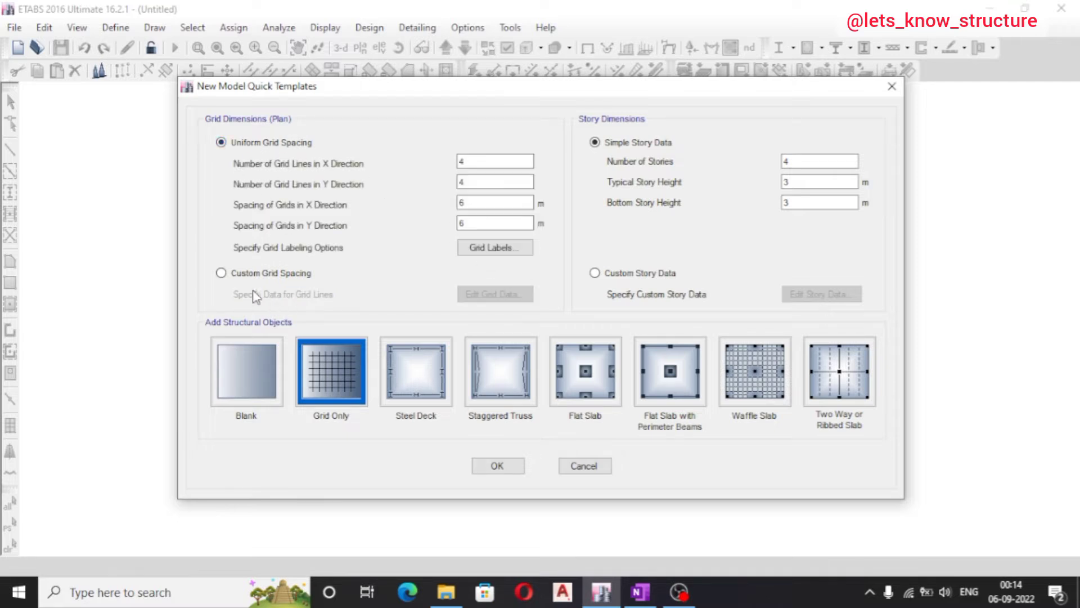
pyautogui.click(246, 277)
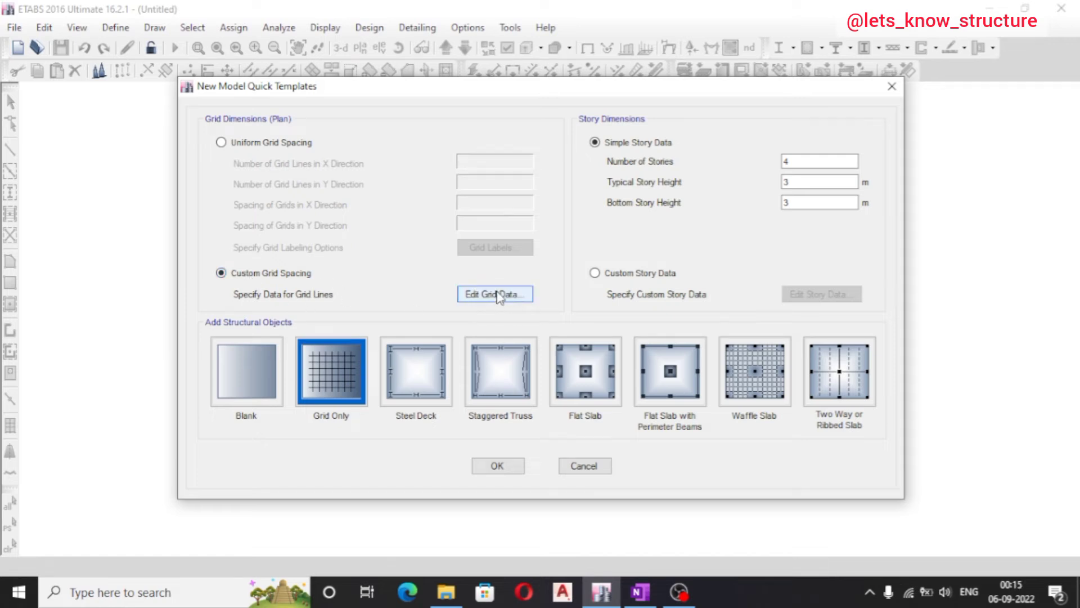
pyautogui.click(500, 293)
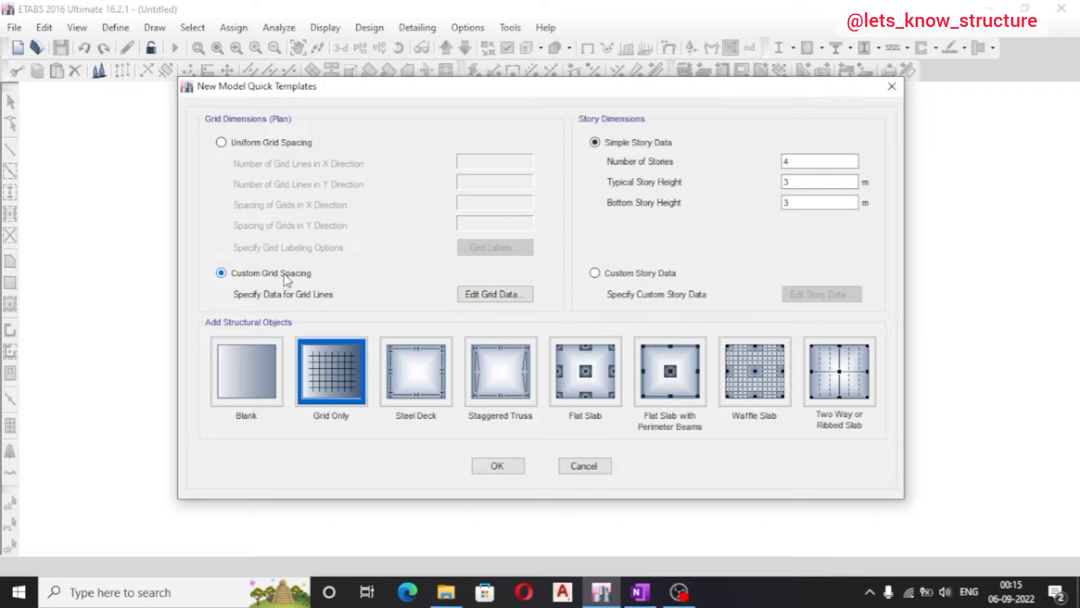
pyautogui.click(527, 300)
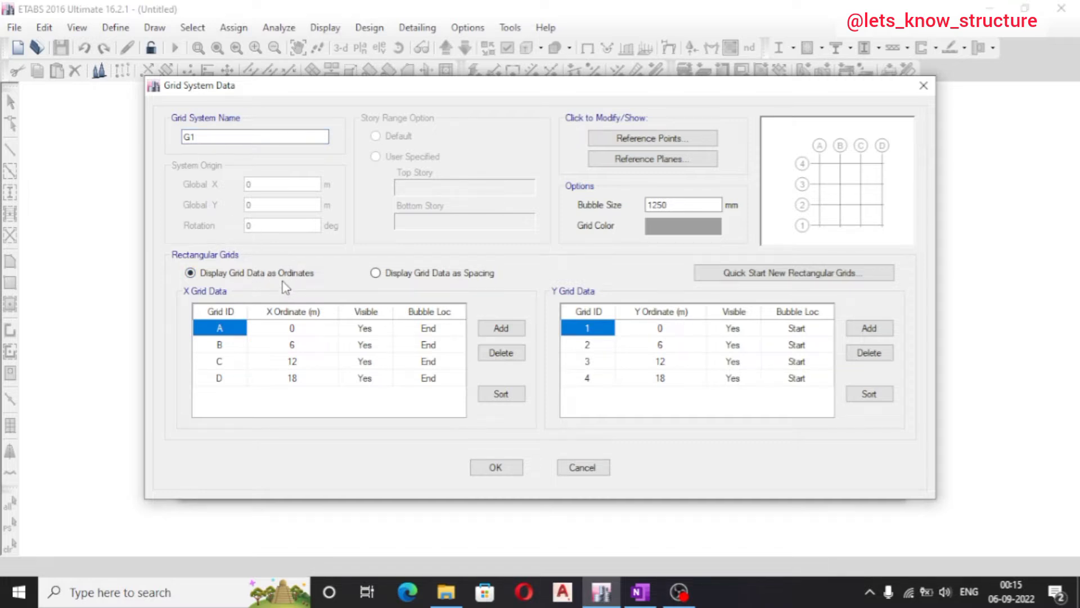
pyautogui.click(292, 329)
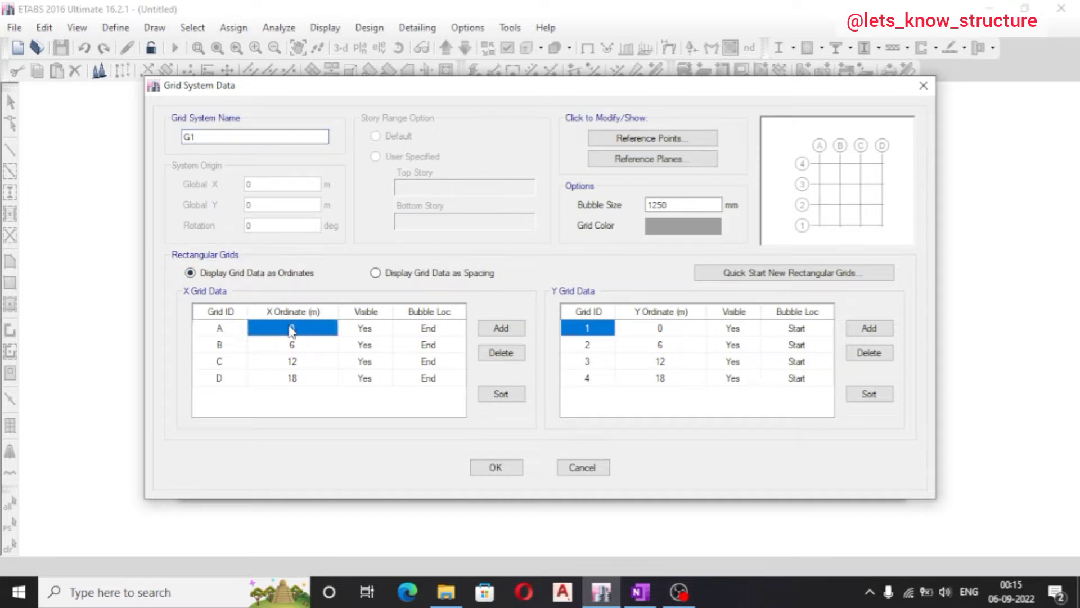
pyautogui.click(223, 331)
pyautogui.click(223, 345)
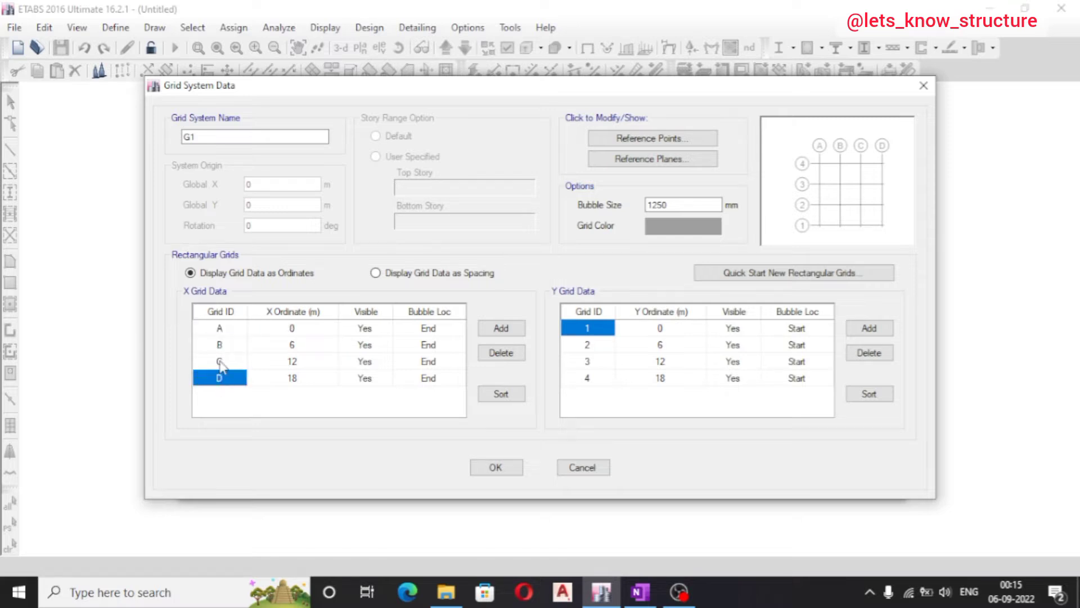
pyautogui.click(223, 362)
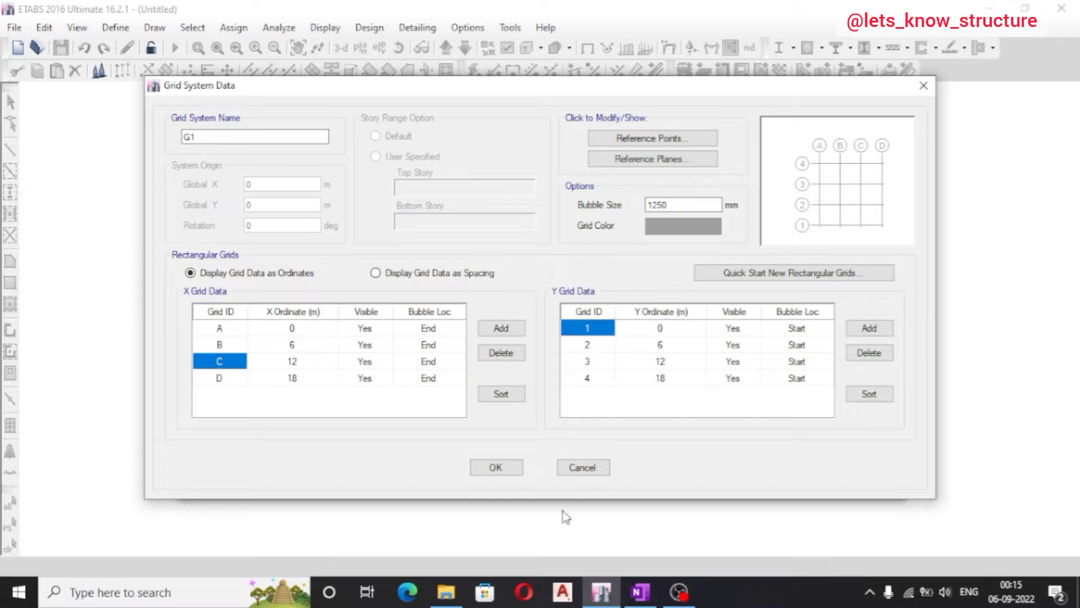
# Switch to OneNote, mark grid line a and draw green X and Y direction arrows beside the plan, then return to ETABS
pyautogui.click(640, 592)
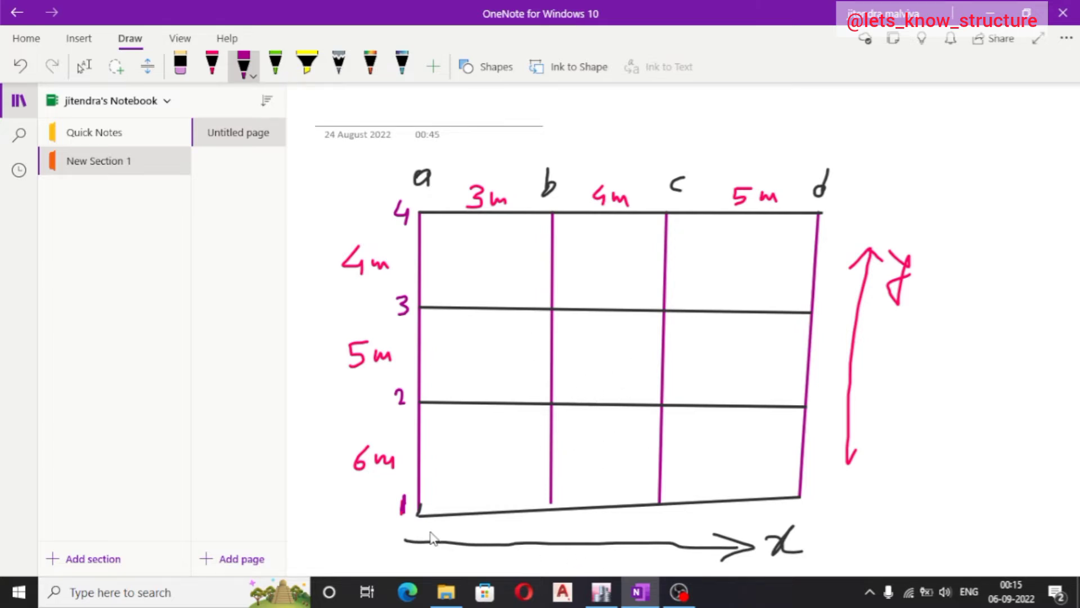
pyautogui.click(276, 66)
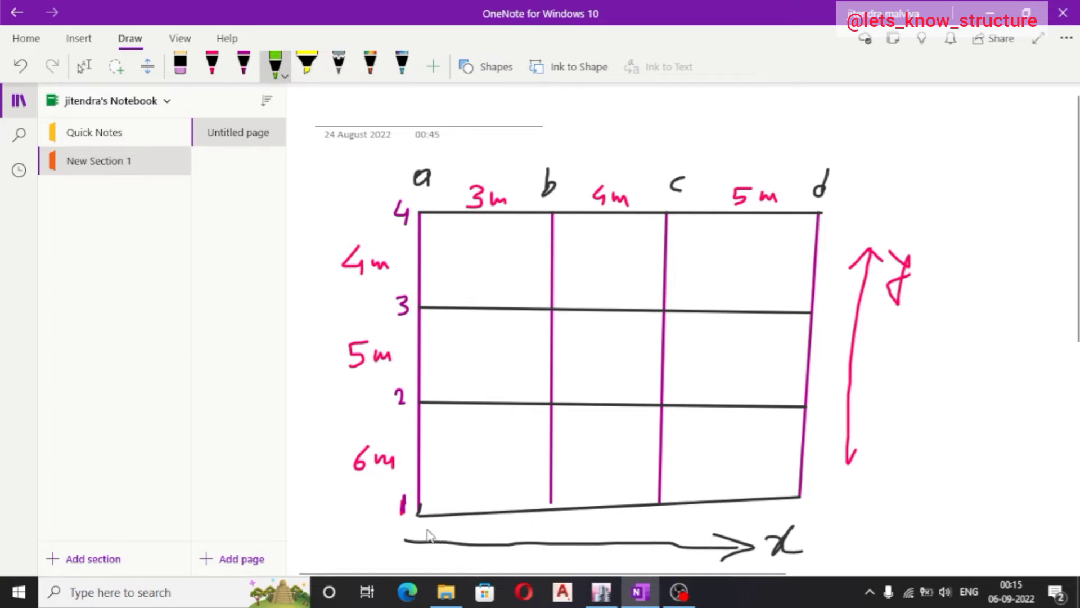
pyautogui.moveTo(520, 525)
pyautogui.mouseDown()
pyautogui.moveTo(714, 524)
pyautogui.moveTo(691, 514)
pyautogui.moveTo(705, 526)
pyautogui.moveTo(684, 544)
pyautogui.mouseUp()
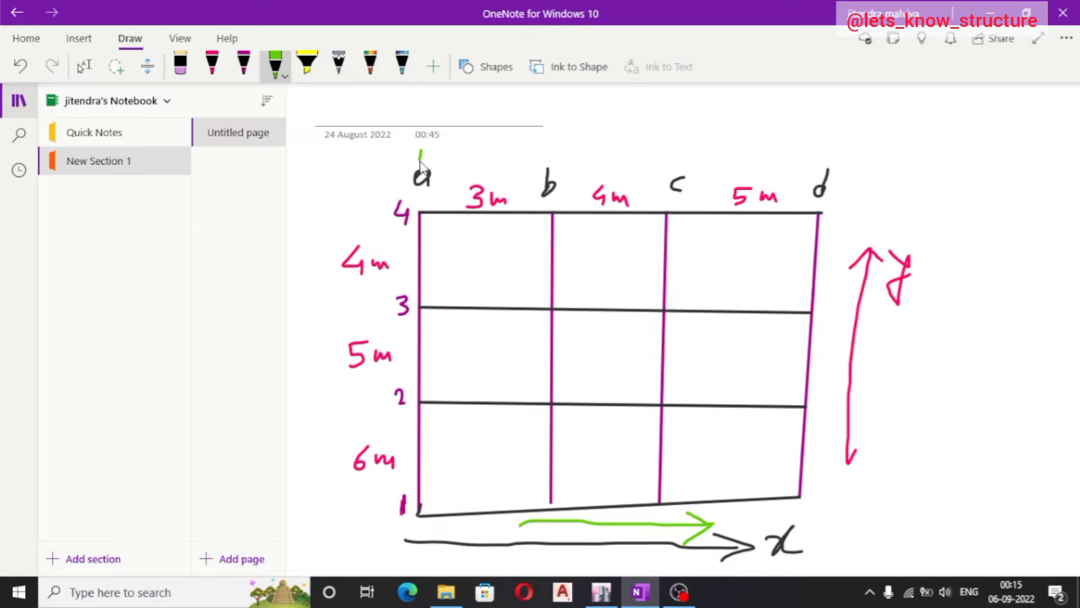
pyautogui.moveTo(421, 150); pyautogui.dragTo(420, 159)
pyautogui.moveTo(995, 262); pyautogui.dragTo(992, 341)
pyautogui.moveTo(996, 262)
pyautogui.mouseDown()
pyautogui.moveTo(976, 285)
pyautogui.moveTo(1009, 269)
pyautogui.mouseUp()
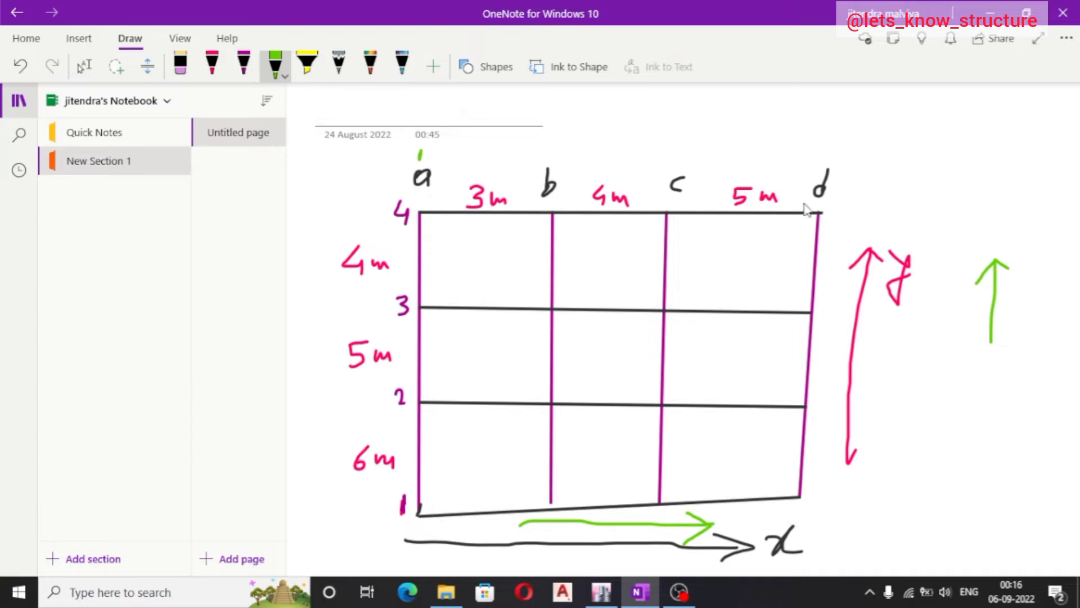
pyautogui.click(990, 13)
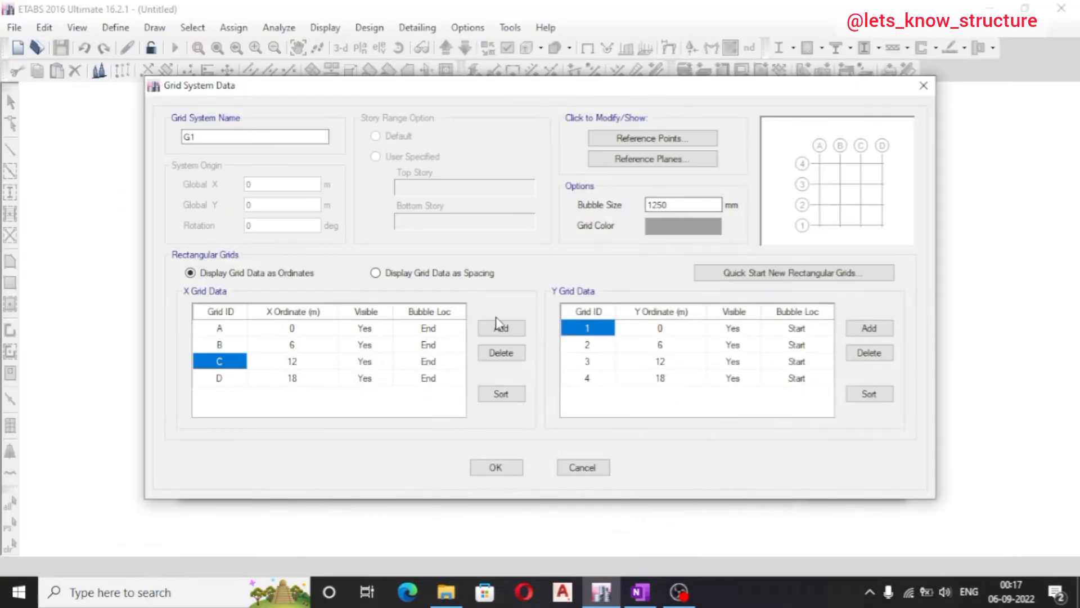
# Display the rectangular grid data as spacing instead of ordinates and select grid line A's X spacing
pyautogui.click(245, 331)
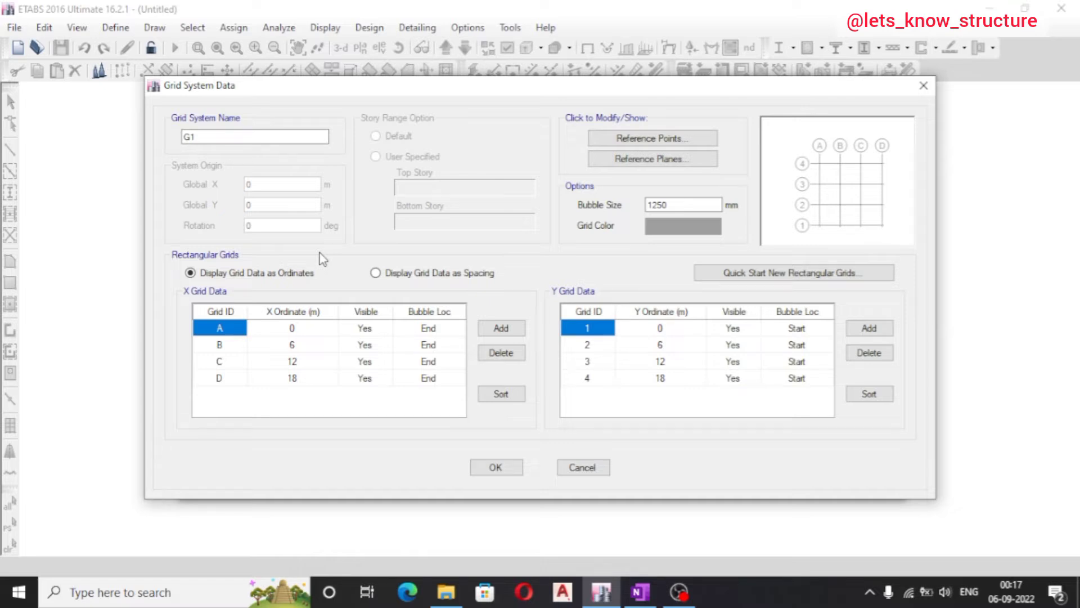
pyautogui.click(425, 276)
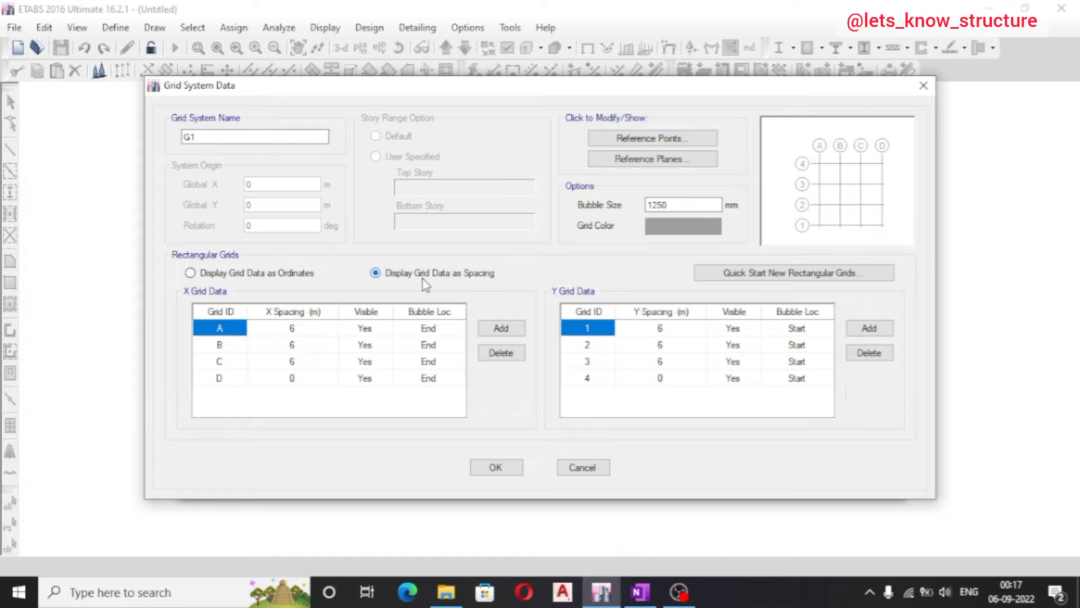
pyautogui.click(278, 281)
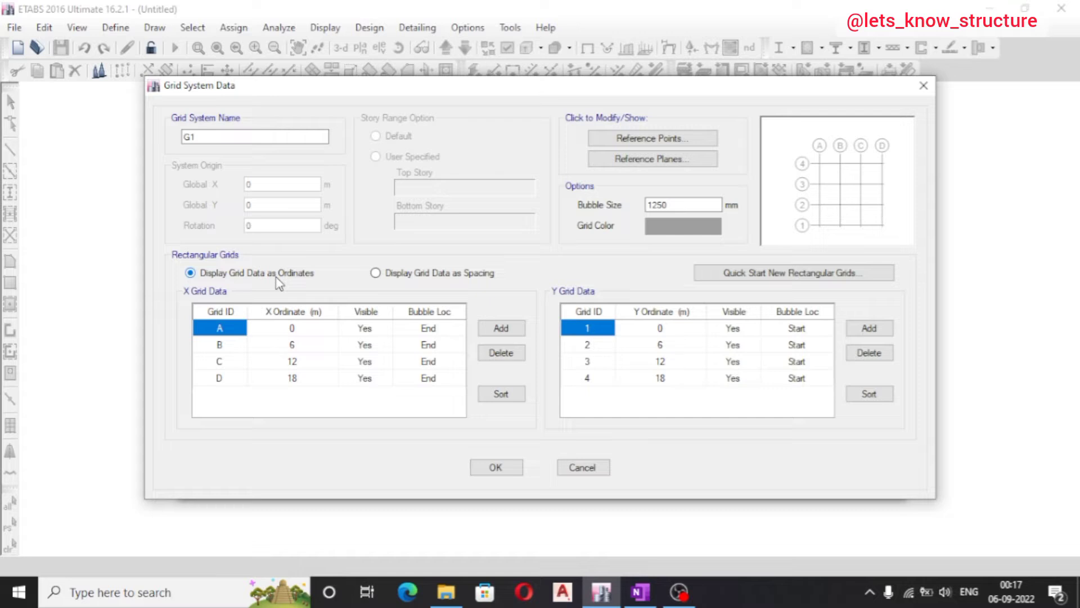
pyautogui.click(428, 279)
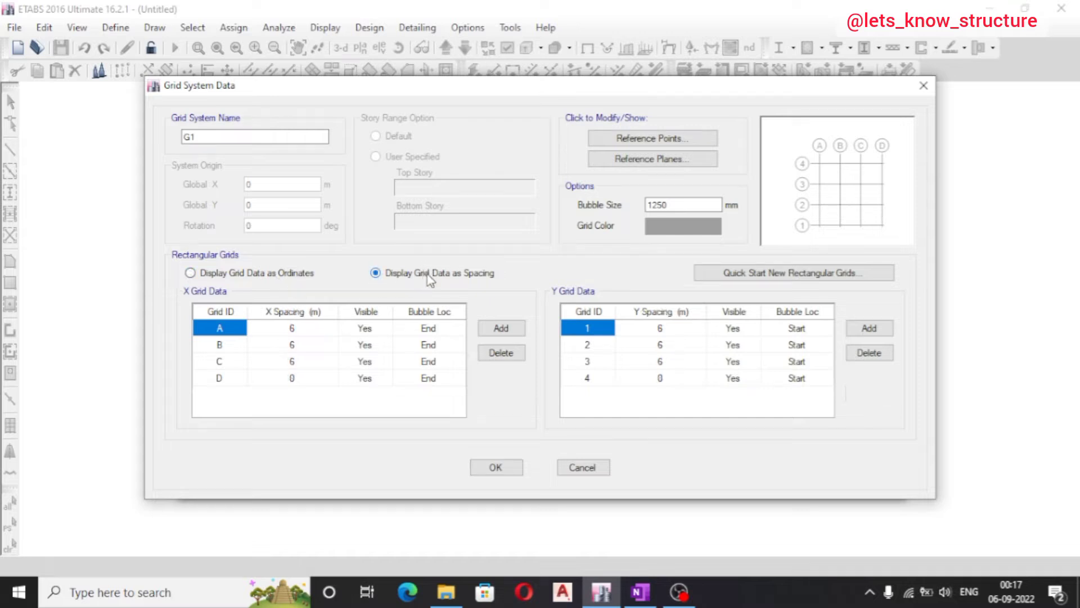
pyautogui.click(318, 332)
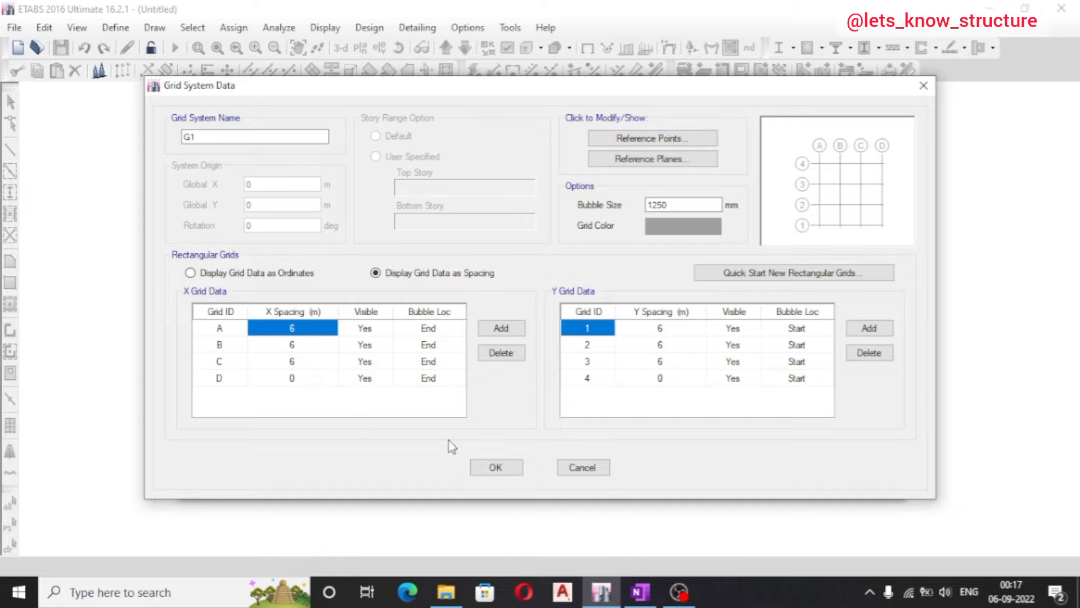
pyautogui.click(299, 383)
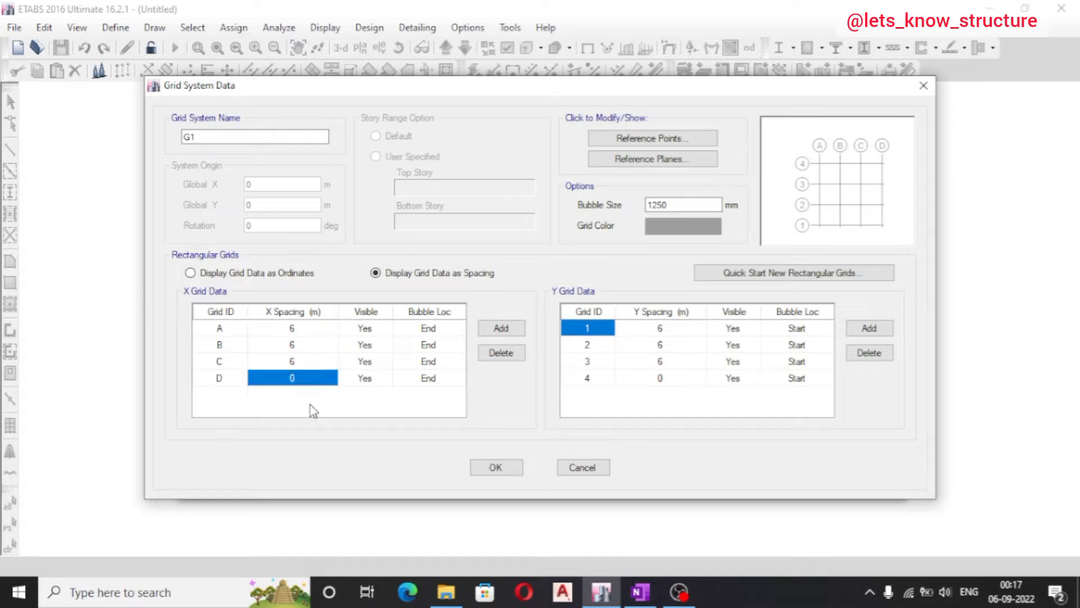
pyautogui.click(304, 331)
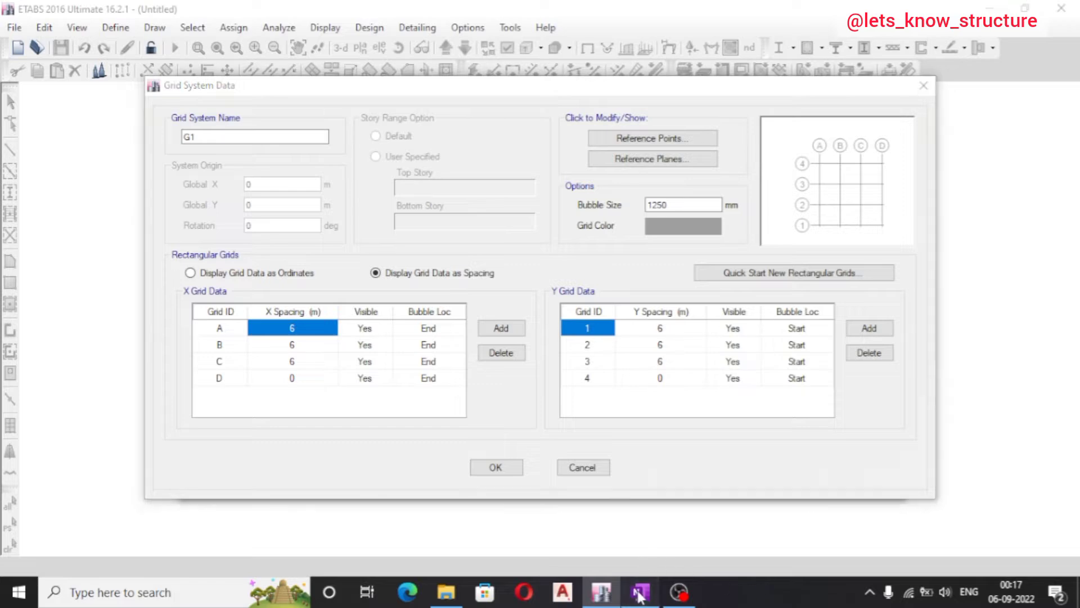
# Switch to OneNote, circle the 3 m, 4 m and 5 m X spacings in green, and return to ETABS
pyautogui.click(638, 588)
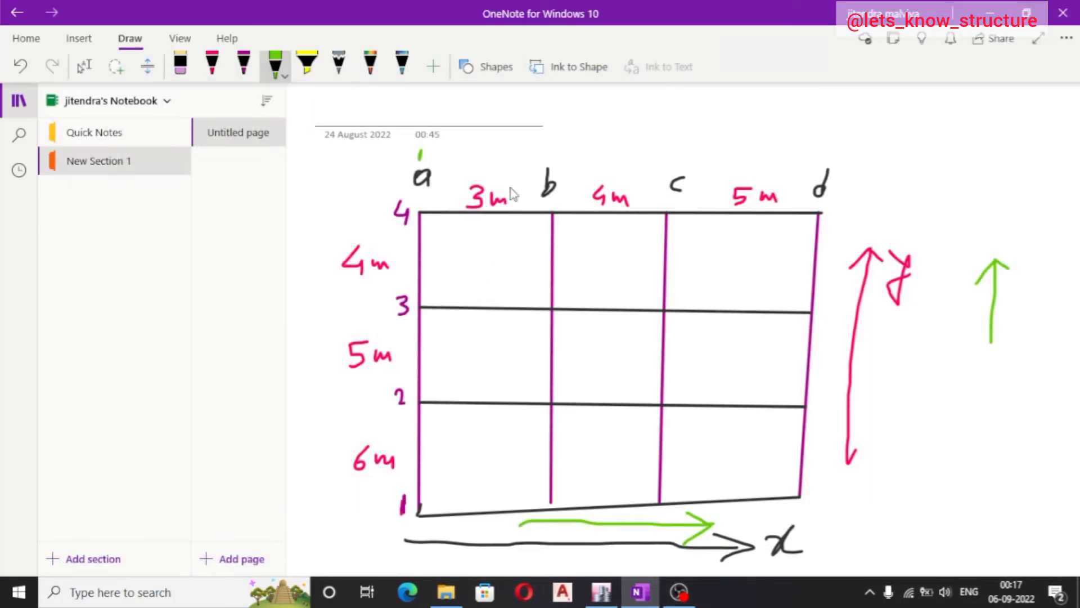
pyautogui.moveTo(507, 179)
pyautogui.mouseDown()
pyautogui.moveTo(483, 175)
pyautogui.moveTo(457, 201)
pyautogui.moveTo(494, 222)
pyautogui.moveTo(514, 195)
pyautogui.moveTo(509, 175)
pyautogui.mouseUp()
pyautogui.moveTo(633, 180)
pyautogui.mouseDown()
pyautogui.moveTo(600, 179)
pyautogui.moveTo(582, 211)
pyautogui.moveTo(651, 222)
pyautogui.moveTo(623, 186)
pyautogui.mouseUp()
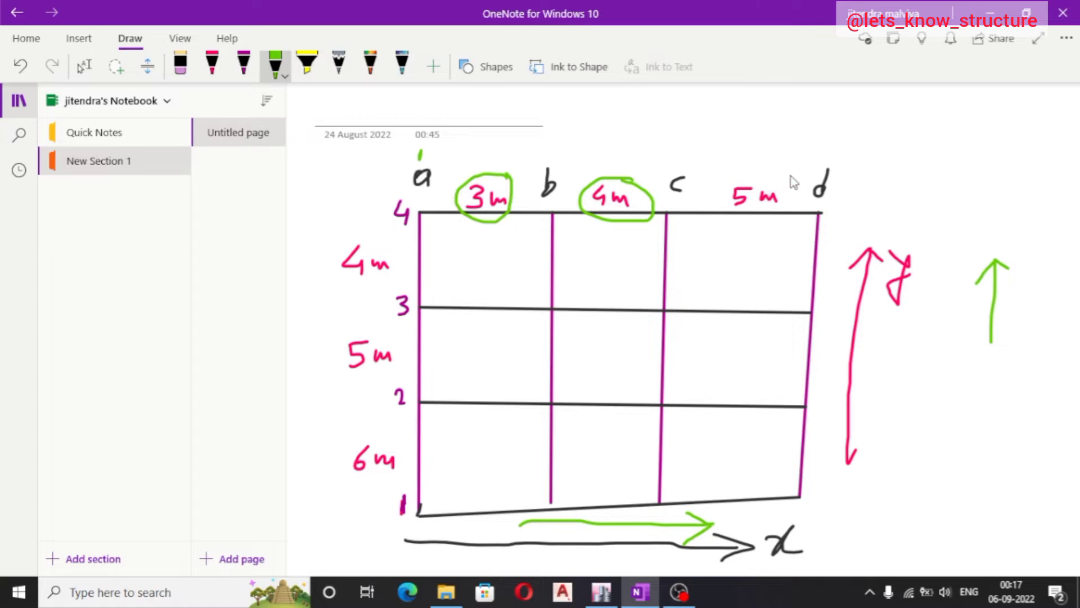
pyautogui.moveTo(790, 174)
pyautogui.mouseDown()
pyautogui.moveTo(715, 209)
pyautogui.moveTo(779, 212)
pyautogui.moveTo(795, 185)
pyautogui.mouseUp()
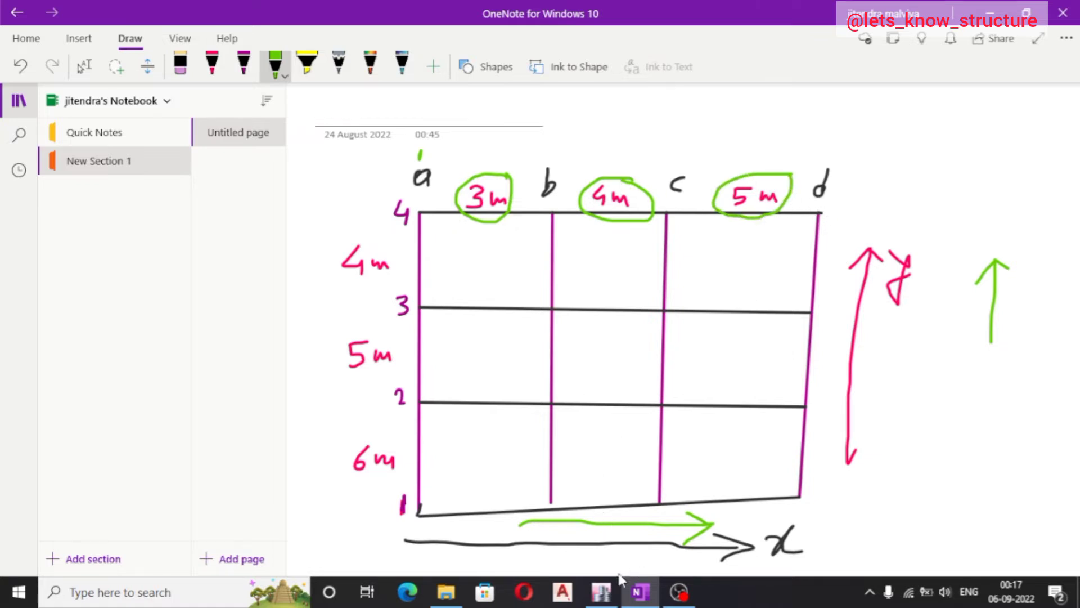
pyautogui.click(604, 592)
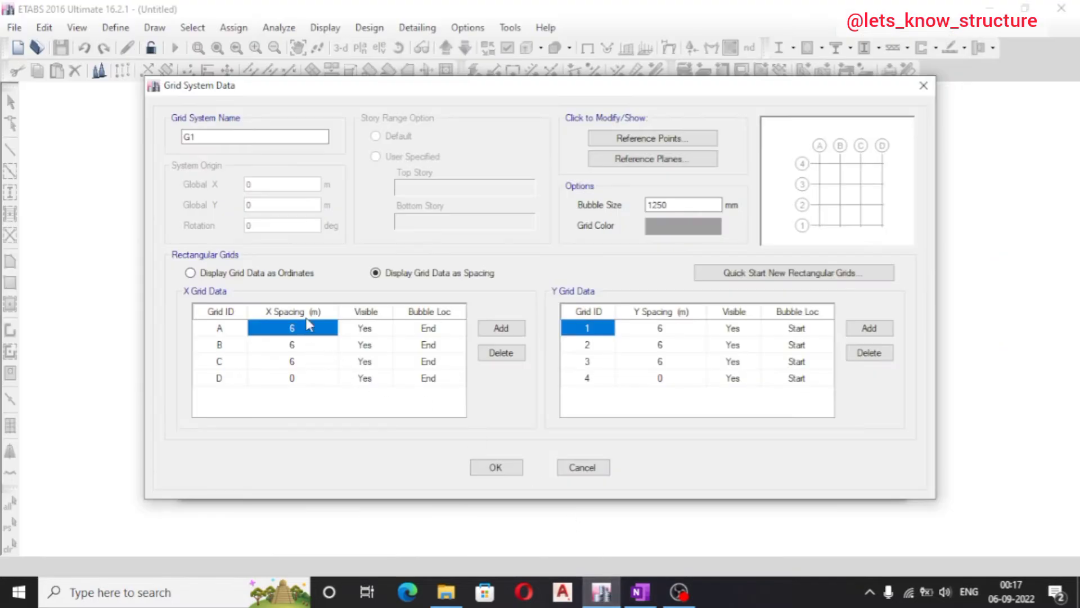
# Set the X spacings of grid lines A, B and C to 4, 5 and 6 m
pyautogui.write('4')
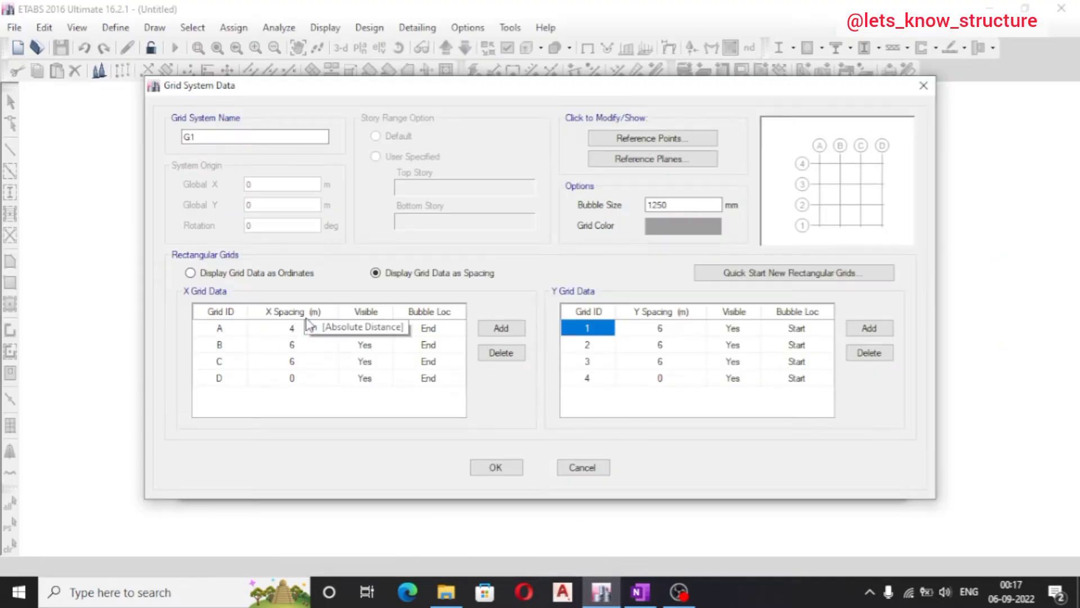
pyautogui.press('Return')
pyautogui.write('5')
pyautogui.press('Return')
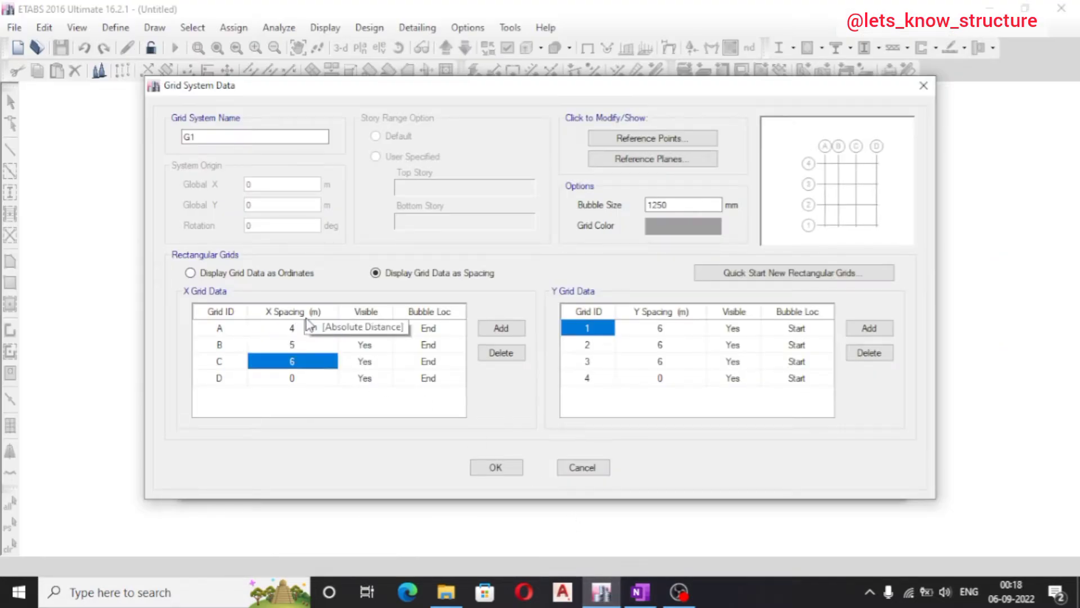
pyautogui.write('6')
pyautogui.press('Return')
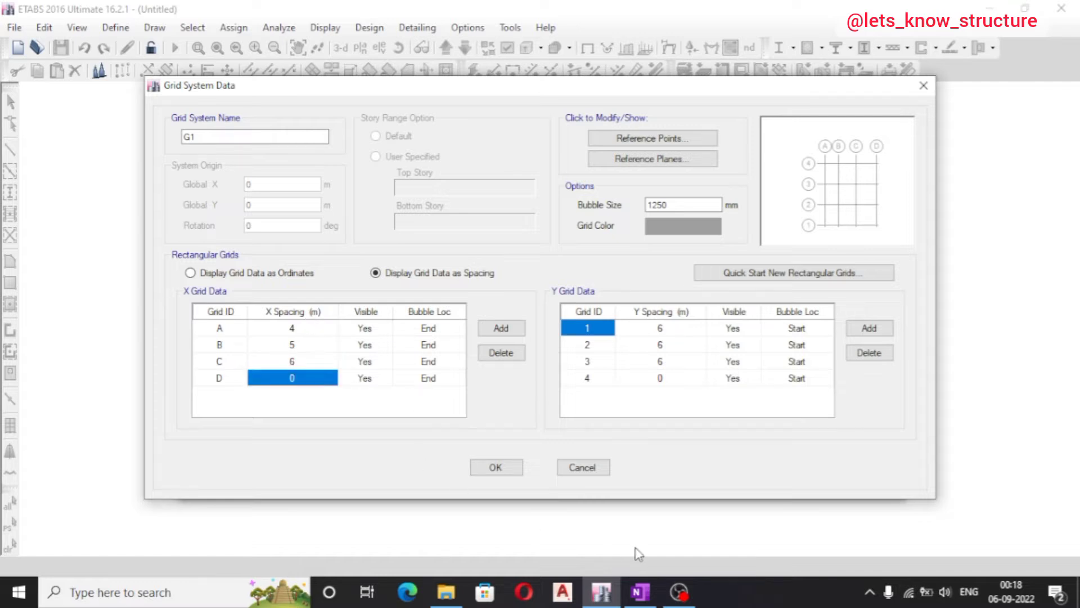
# Check the plan in OneNote, return to ETABS and set the X spacings of grid lines A, B and C to 3, 4 and 5 m
pyautogui.click(656, 597)
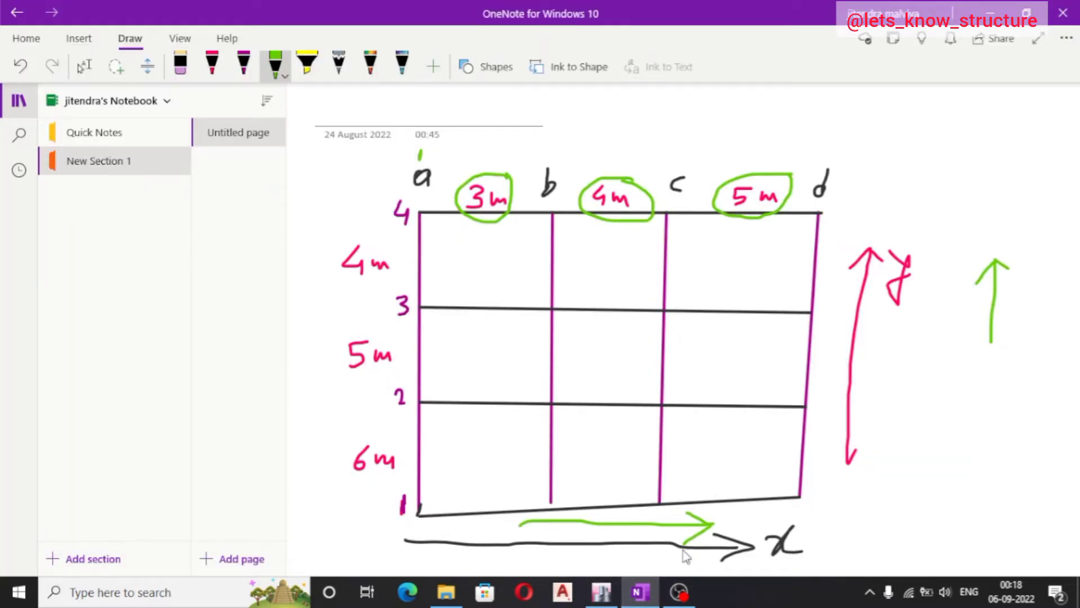
pyautogui.click(603, 593)
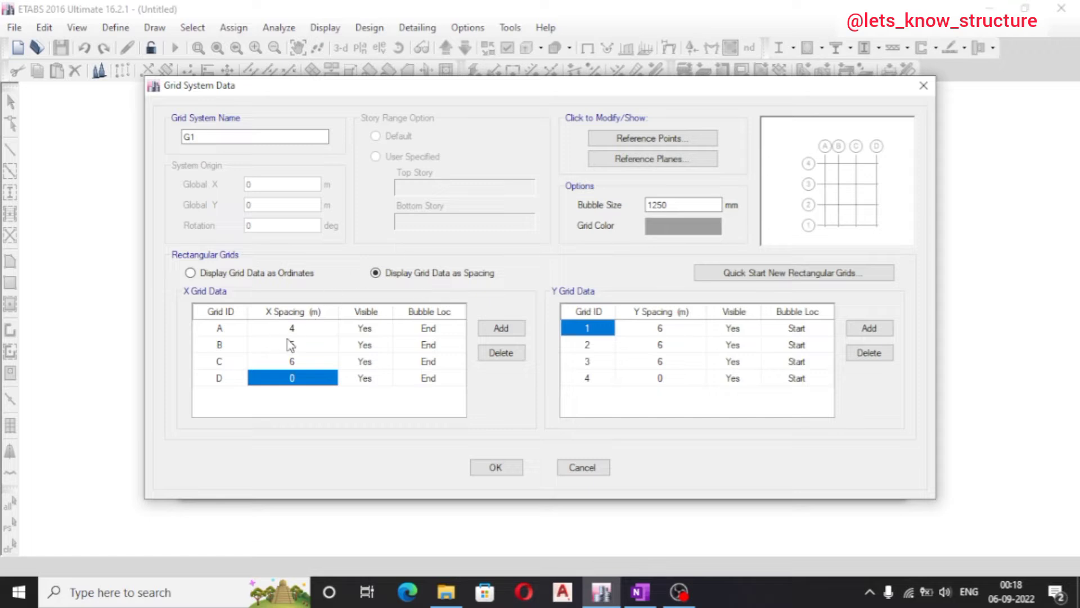
pyautogui.click(309, 328)
pyautogui.write('3')
pyautogui.press('Return')
pyautogui.write('4')
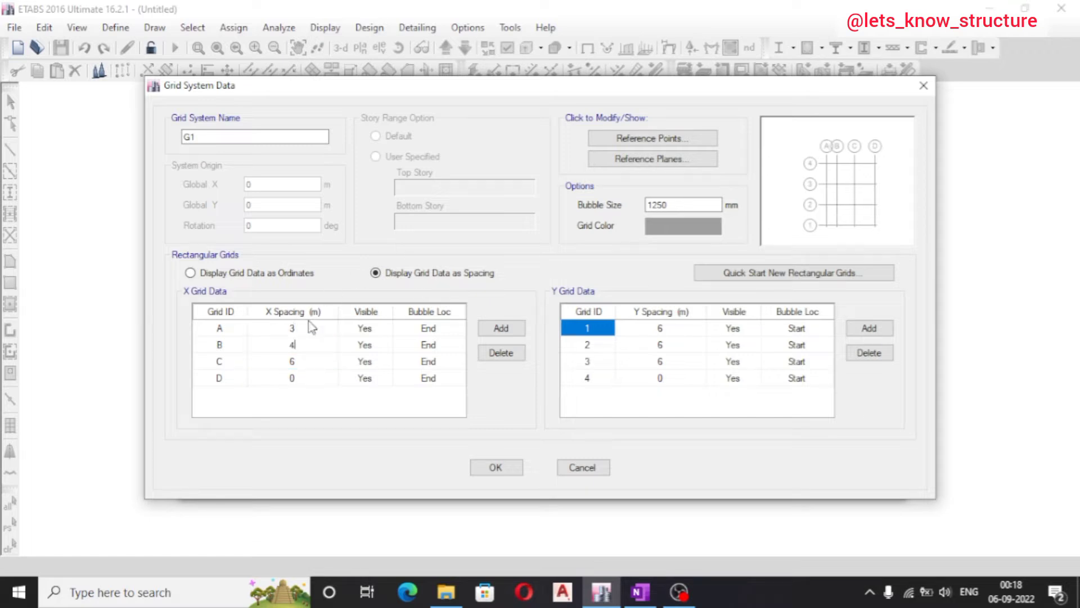
pyautogui.press('Return')
pyautogui.write('5')
pyautogui.press('Return')
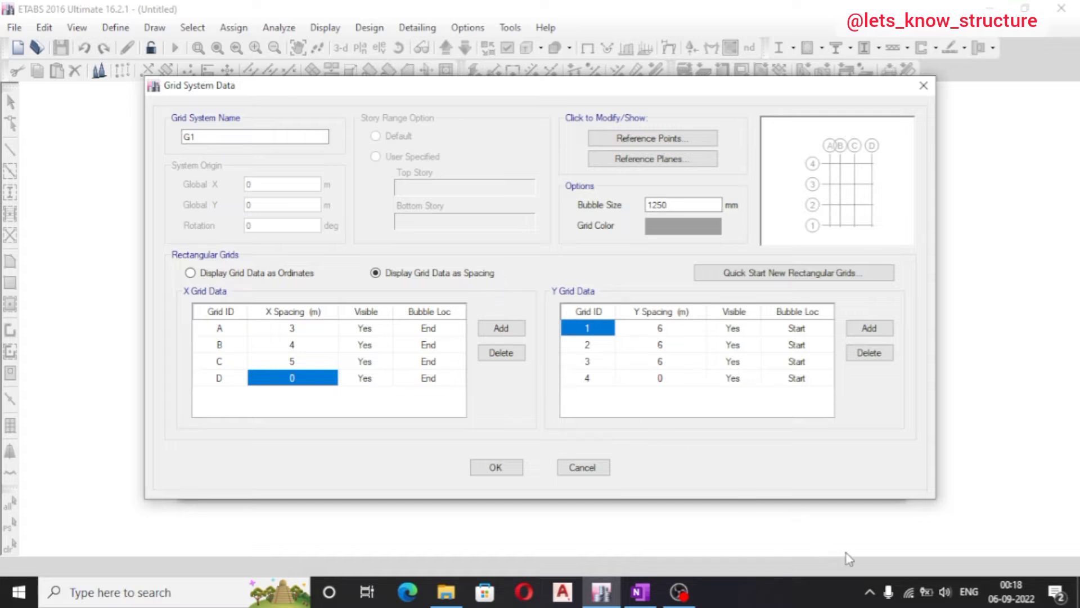
pyautogui.click(870, 596)
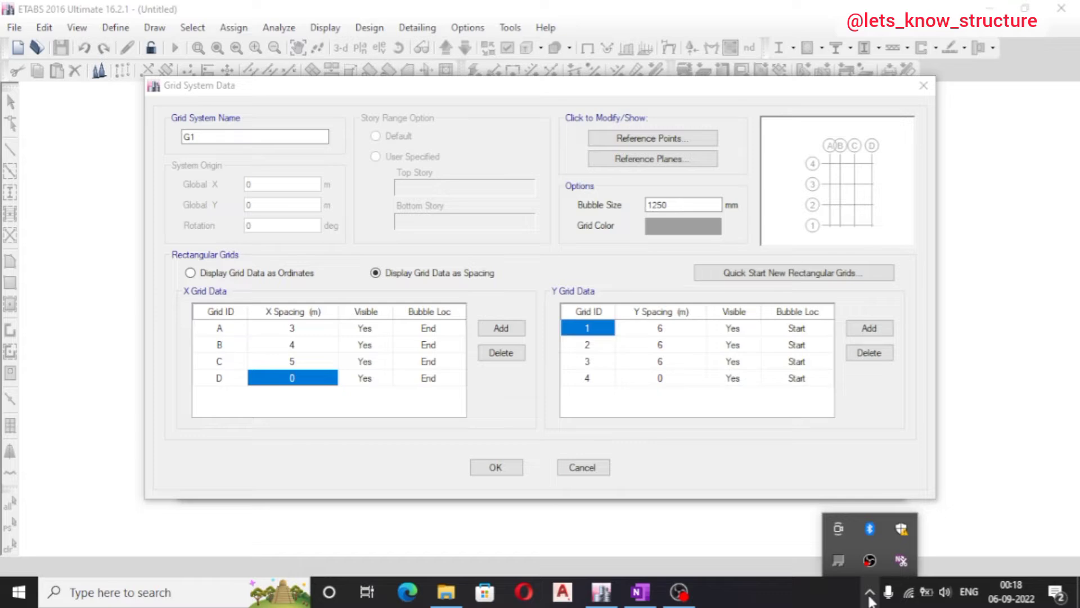
pyautogui.click(679, 592)
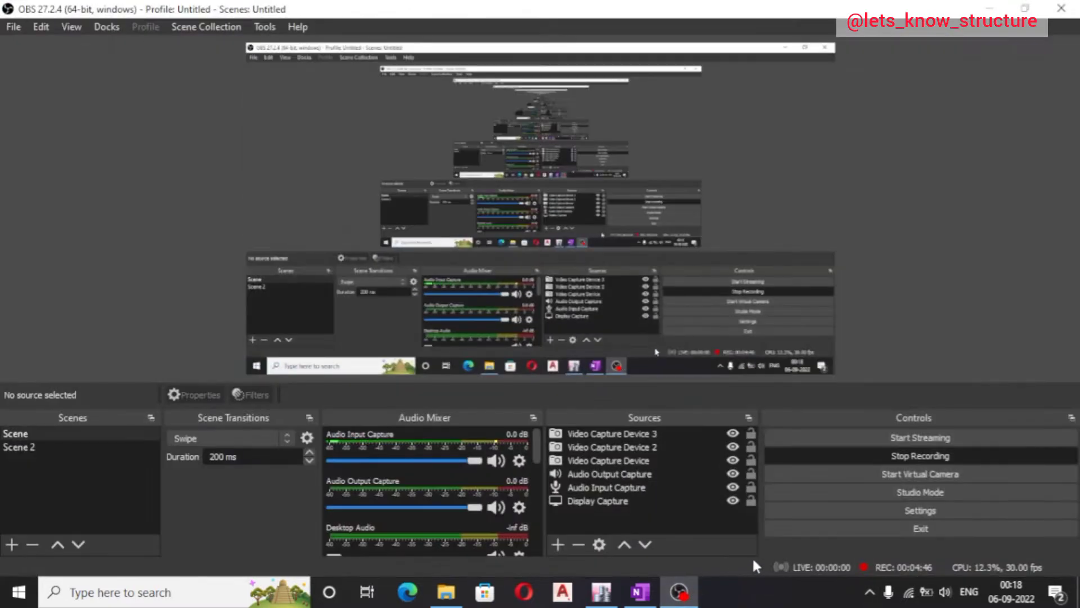
pyautogui.click(988, 7)
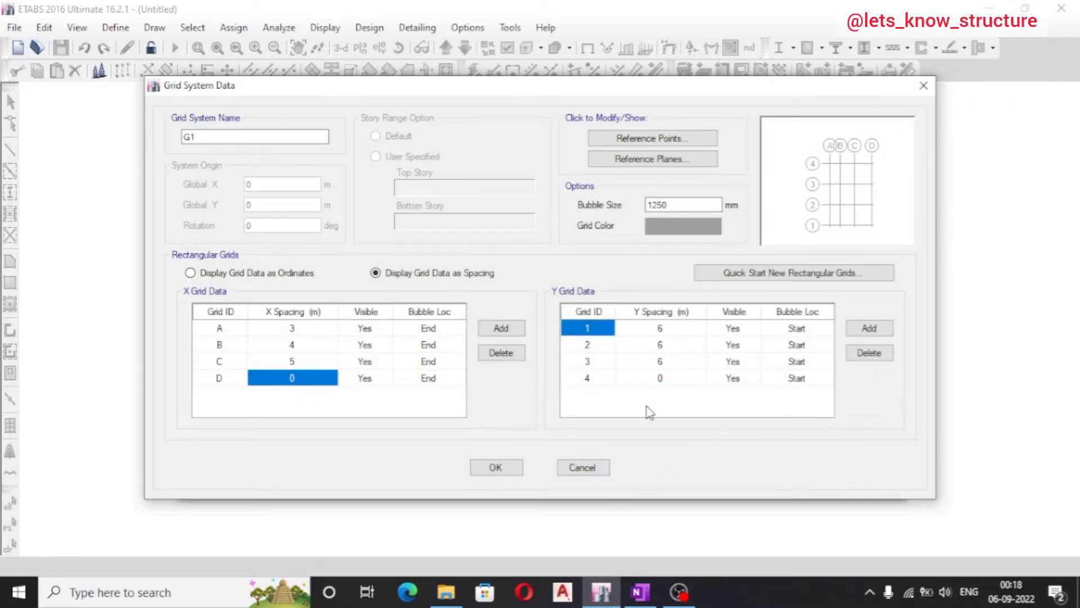
# Display the rectangular grid data as ordinates and select grid line 1's Y ordinate
pyautogui.click(307, 329)
pyautogui.click(320, 347)
pyautogui.click(311, 382)
pyautogui.click(688, 333)
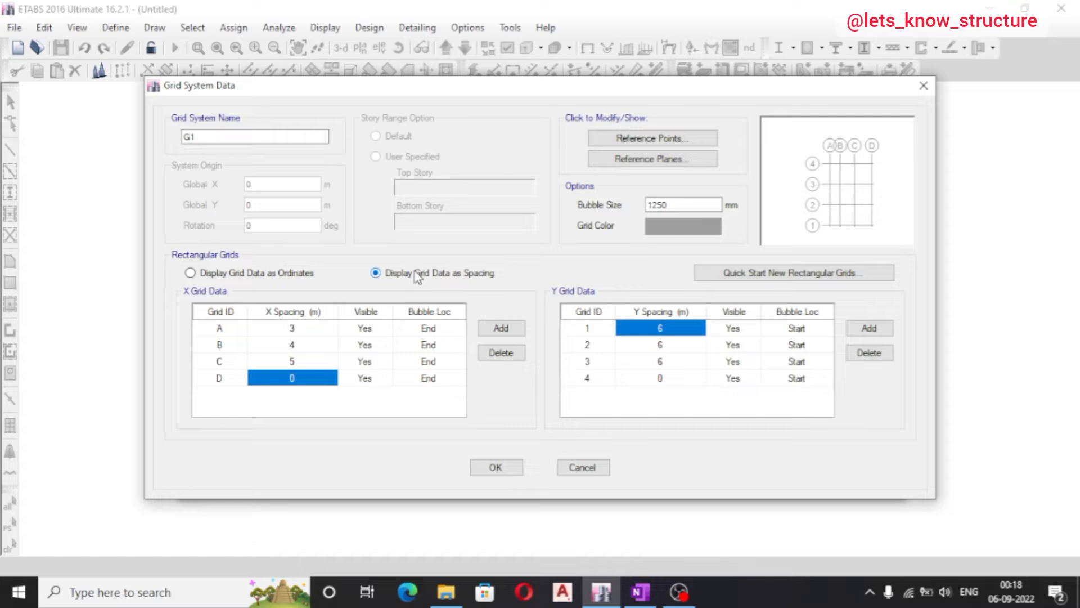
pyautogui.click(674, 349)
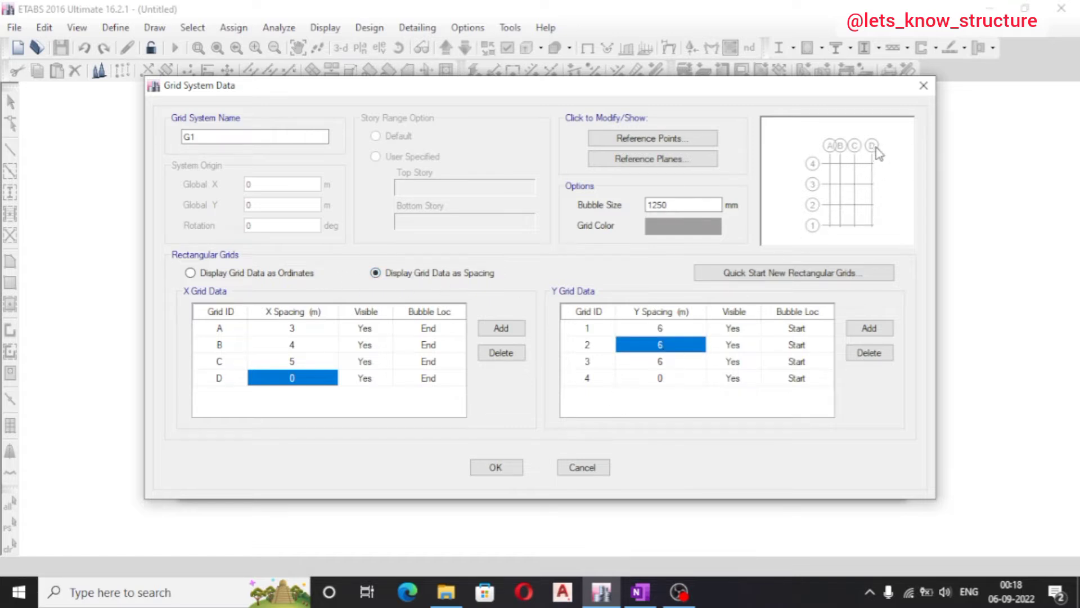
pyautogui.click(280, 274)
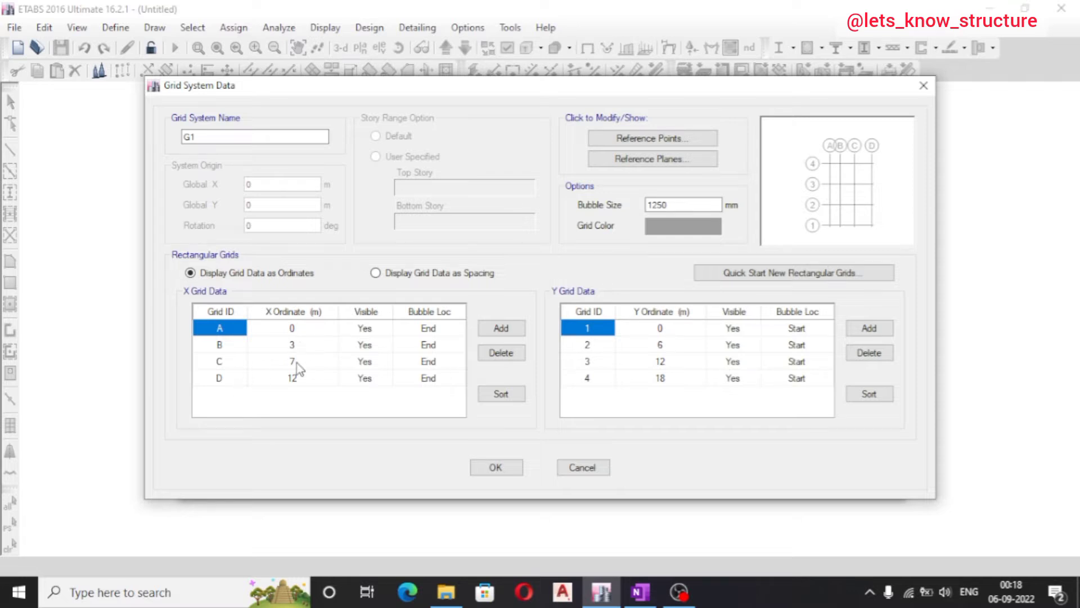
pyautogui.click(667, 331)
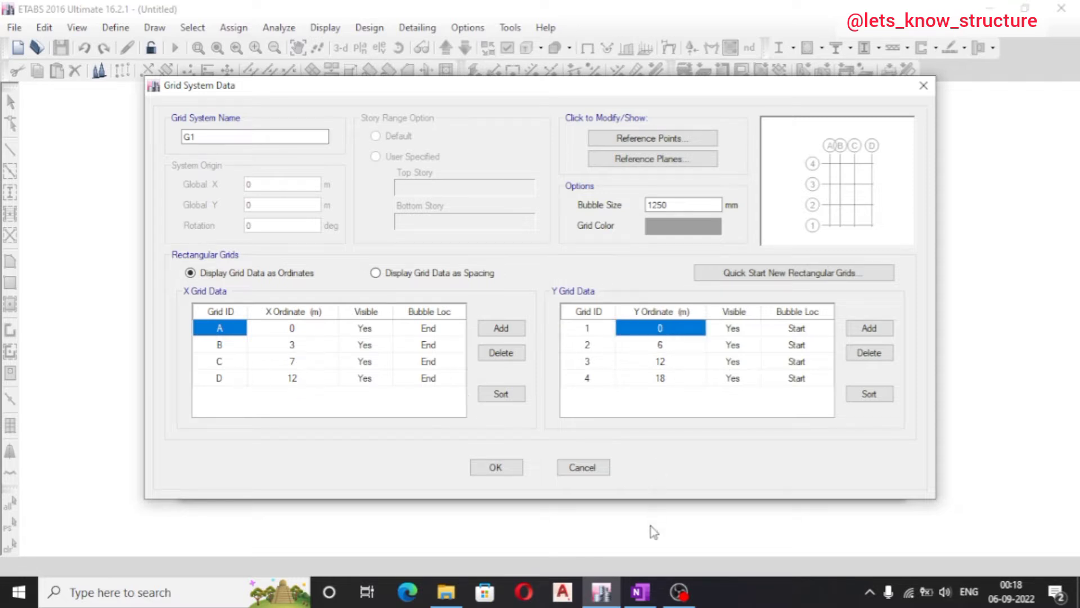
# Switch to OneNote, circle the 6 m Y spacing in green and draw a green double-headed arrow spanning grid lines 1 to 3
pyautogui.click(647, 593)
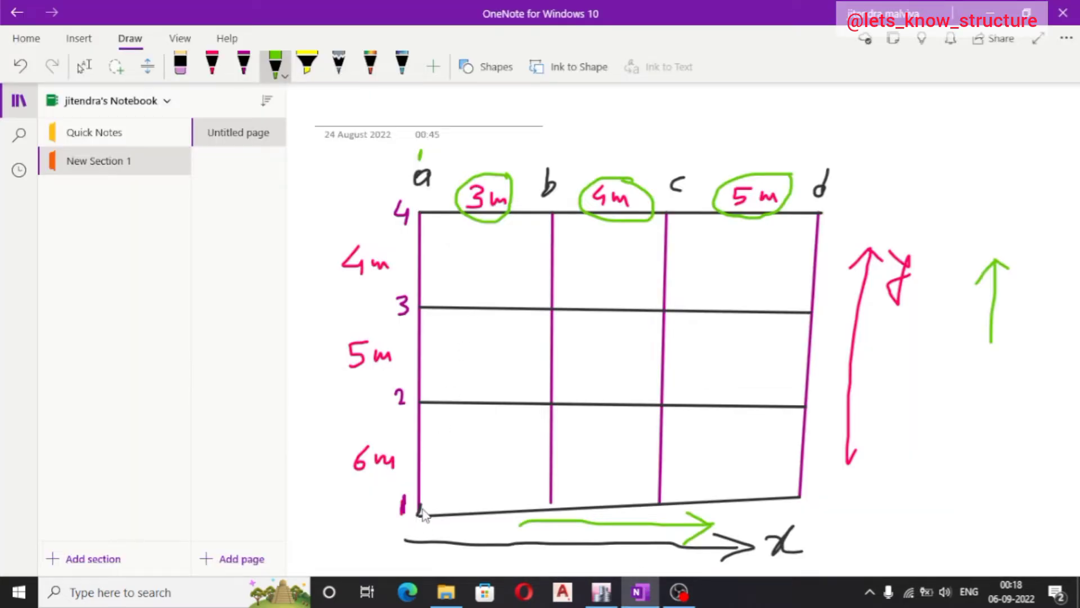
pyautogui.moveTo(397, 440)
pyautogui.mouseDown()
pyautogui.moveTo(376, 432)
pyautogui.moveTo(351, 450)
pyautogui.moveTo(349, 477)
pyautogui.moveTo(380, 484)
pyautogui.moveTo(404, 470)
pyautogui.moveTo(398, 449)
pyautogui.mouseUp()
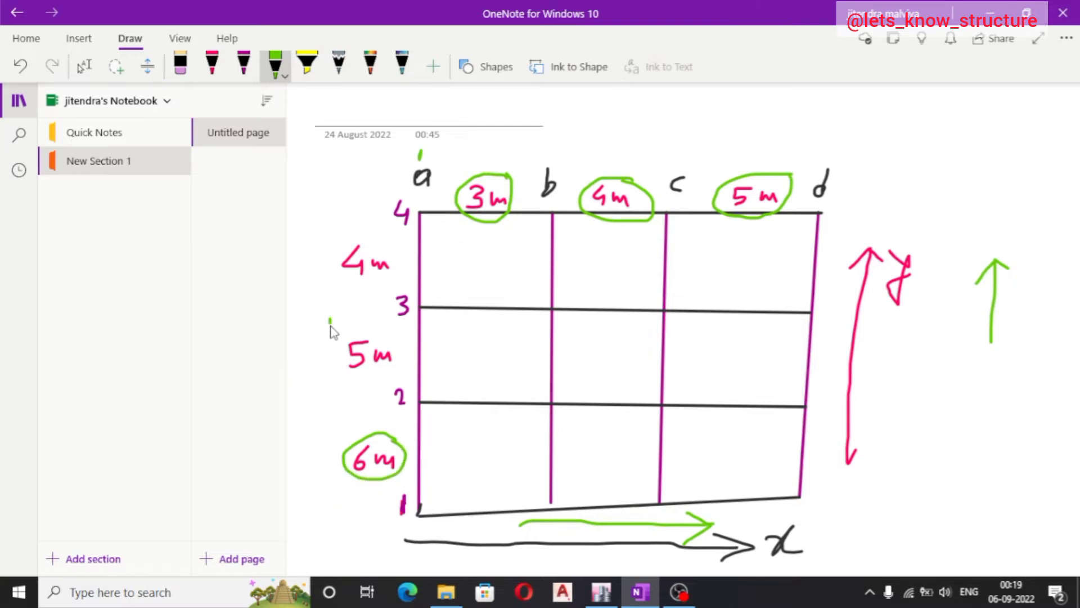
pyautogui.moveTo(331, 329); pyautogui.dragTo(325, 408)
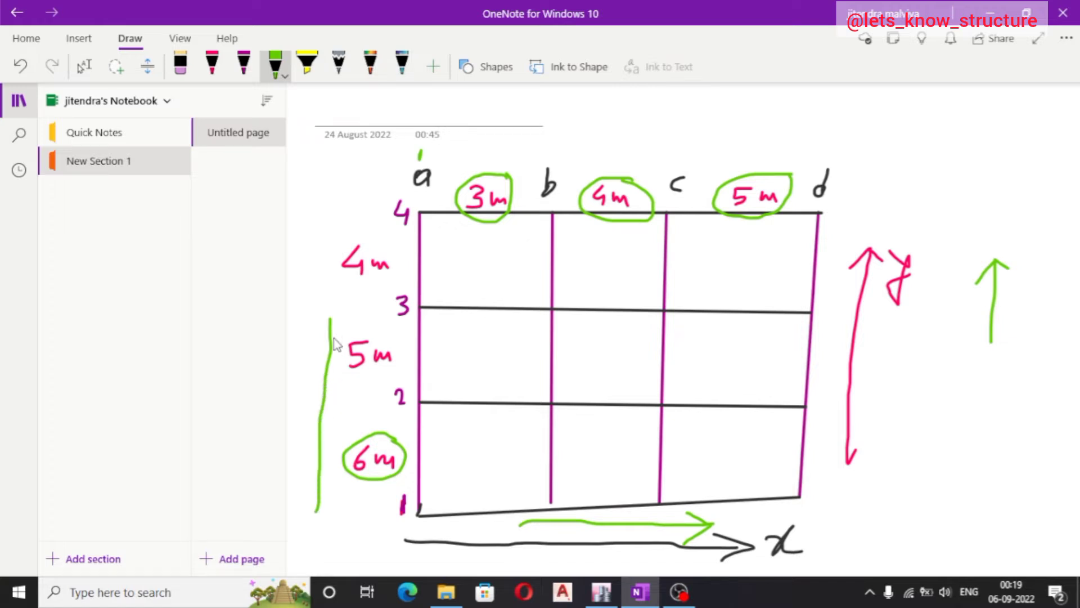
pyautogui.moveTo(328, 317)
pyautogui.mouseDown()
pyautogui.moveTo(316, 332)
pyautogui.moveTo(339, 335)
pyautogui.mouseUp()
pyautogui.moveTo(308, 502); pyautogui.dragTo(317, 511)
# Erase the stray green mark beside the double-headed arrow and write 11 there in red
pyautogui.moveTo(304, 392); pyautogui.dragTo(304, 410)
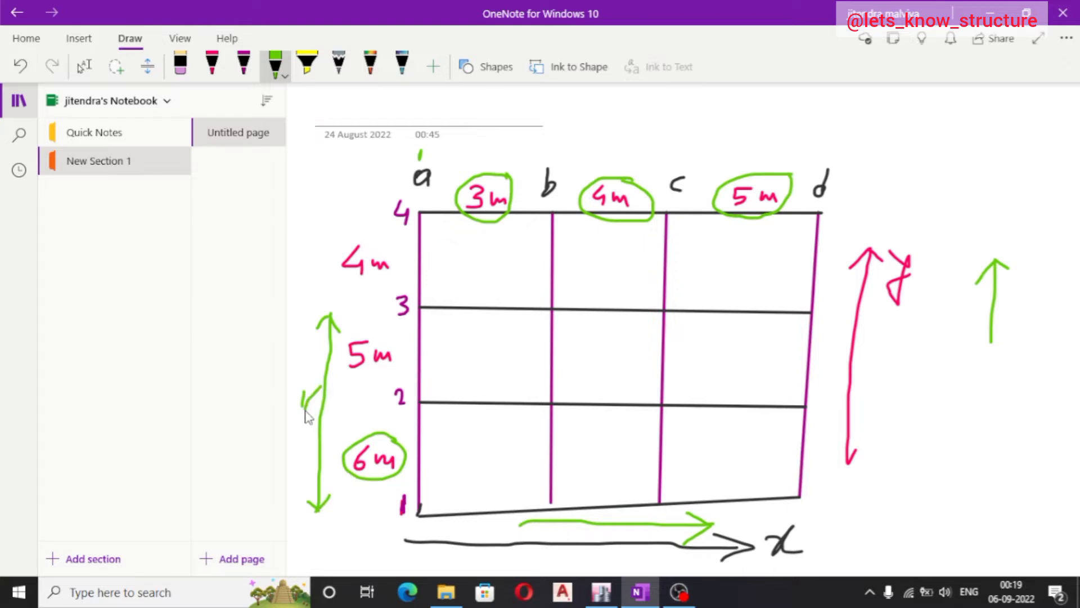
pyautogui.click(180, 65)
pyautogui.moveTo(310, 393)
pyautogui.mouseDown()
pyautogui.moveTo(318, 408)
pyautogui.moveTo(307, 401)
pyautogui.moveTo(291, 411)
pyautogui.moveTo(302, 411)
pyautogui.mouseUp()
pyautogui.click(214, 66)
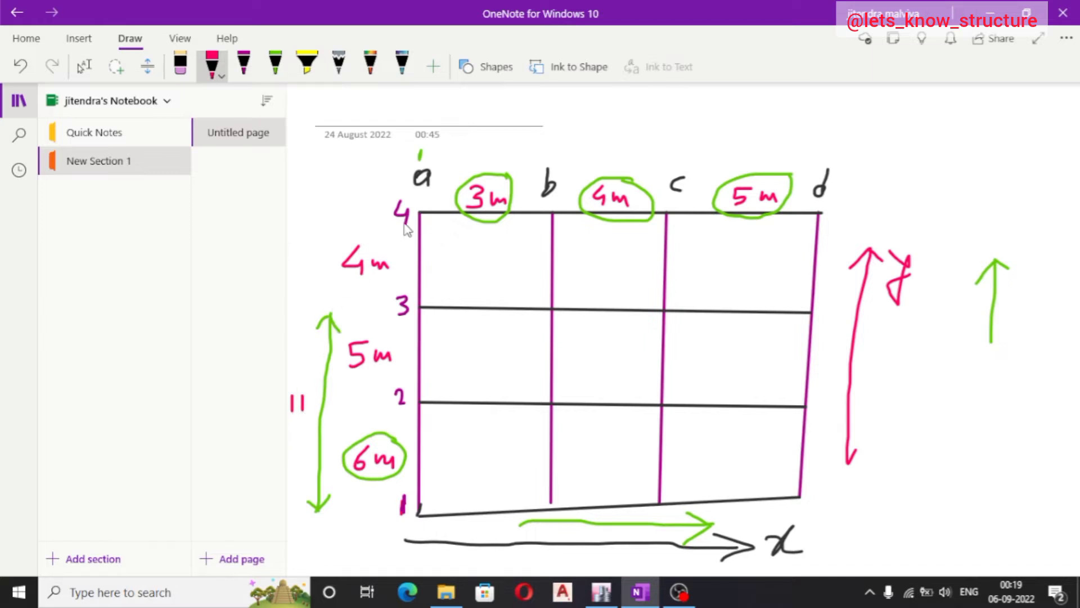
# Draw a red double-headed arrow spanning grid lines 1 to 4 inside the plan and label it 15 m
pyautogui.moveTo(440, 266)
pyautogui.mouseDown()
pyautogui.moveTo(428, 493)
pyautogui.moveTo(441, 479)
pyautogui.mouseUp()
pyautogui.moveTo(449, 231)
pyautogui.mouseDown()
pyautogui.moveTo(433, 249)
pyautogui.moveTo(457, 241)
pyautogui.mouseUp()
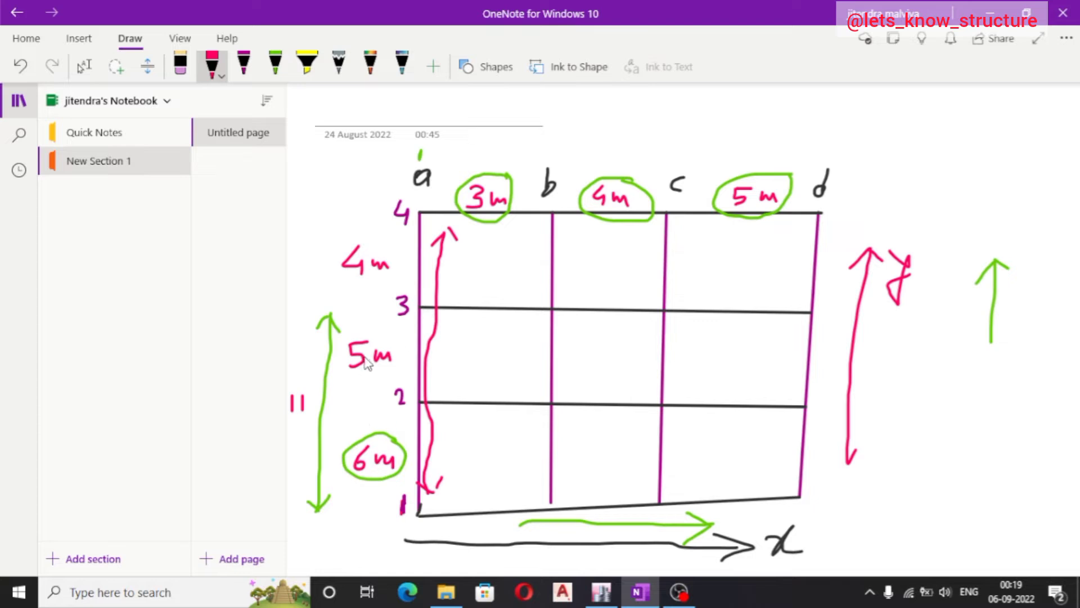
pyautogui.moveTo(442, 332)
pyautogui.mouseDown()
pyautogui.moveTo(438, 351)
pyautogui.moveTo(472, 334)
pyautogui.moveTo(444, 353)
pyautogui.mouseUp()
pyautogui.moveTo(479, 344); pyautogui.dragTo(500, 340)
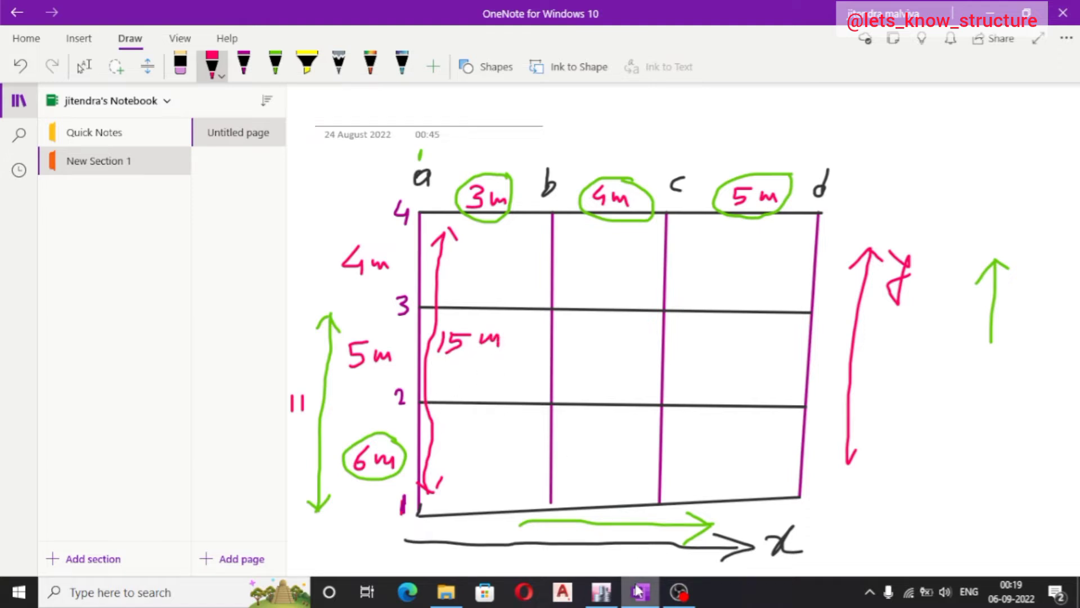
# Select grid line 3's Y ordinate in ETABS, mark 6 m and 11 with red lines in OneNote, and return to ETABS
pyautogui.click(602, 592)
pyautogui.click(672, 344)
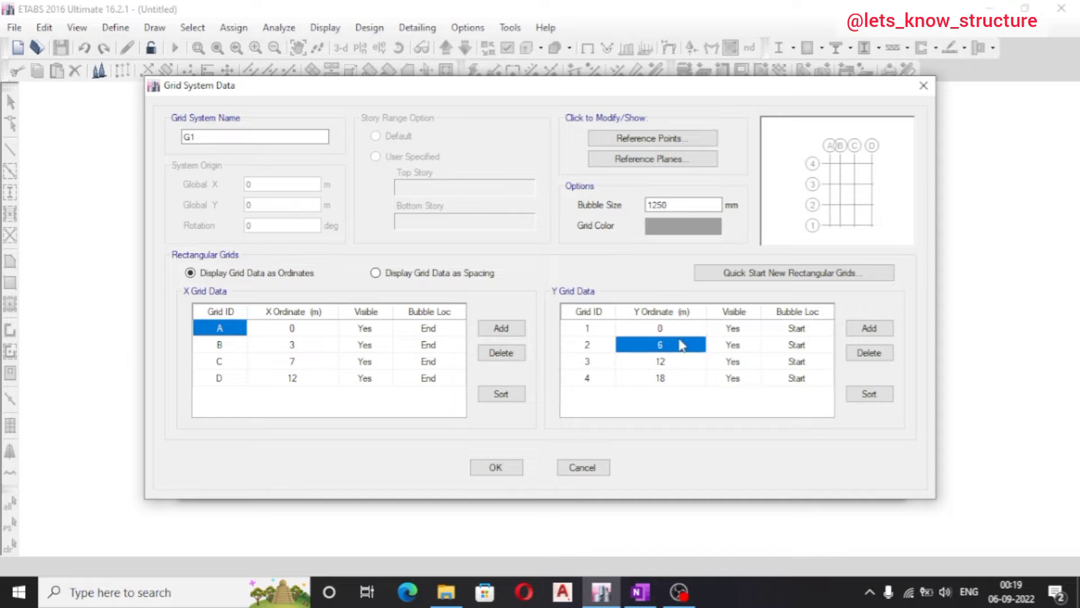
pyautogui.click(673, 363)
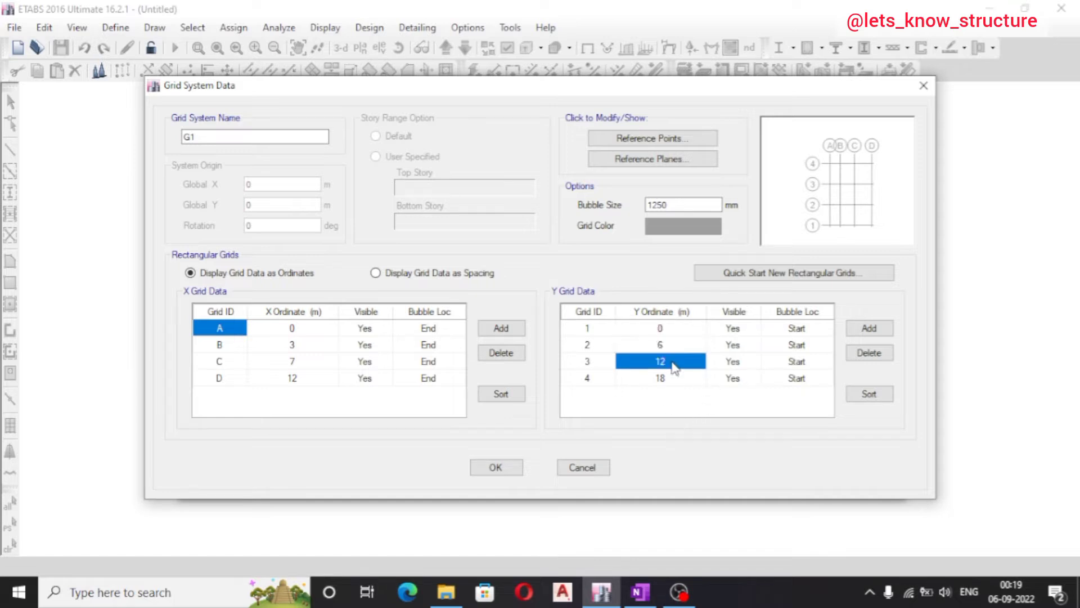
pyautogui.click(635, 591)
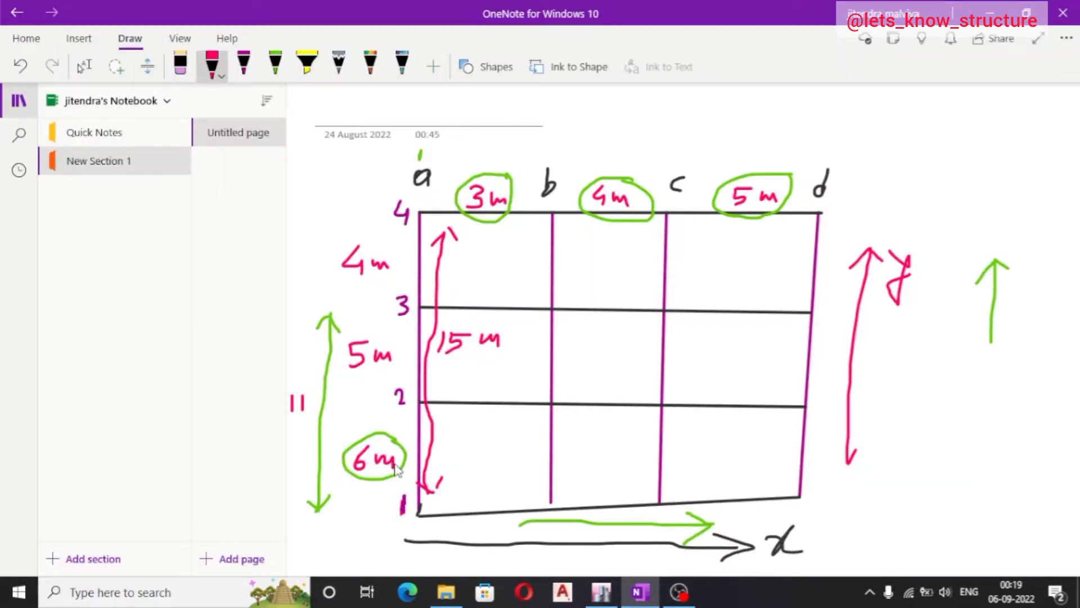
pyautogui.moveTo(394, 461); pyautogui.dragTo(420, 460)
pyautogui.click(601, 590)
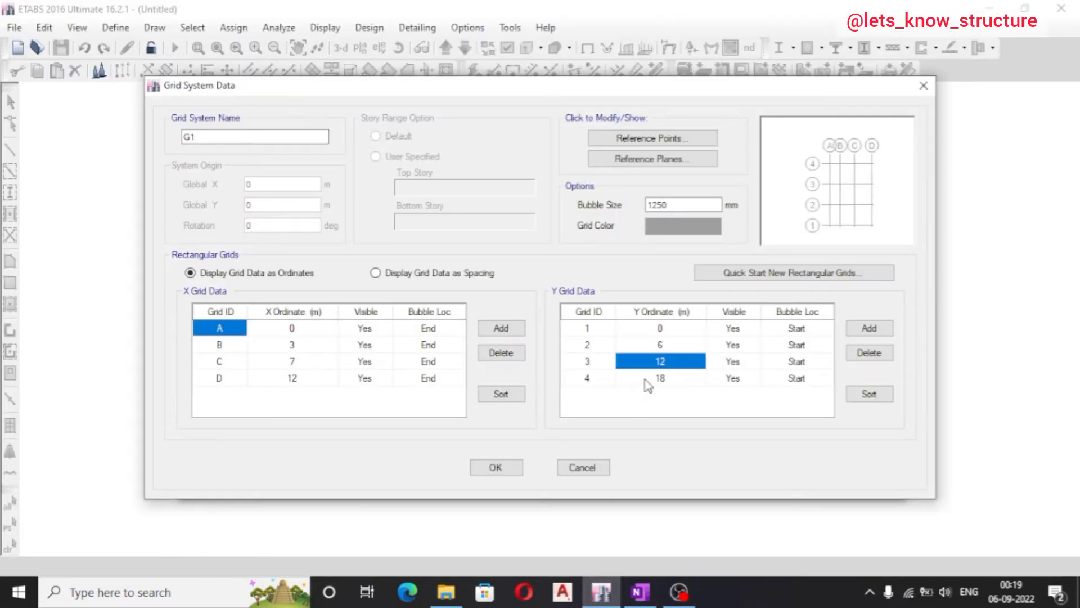
# Set the Y ordinates of grid lines 3 and 4 to 11 and 15 m
pyautogui.write('1')
pyautogui.press('Return')
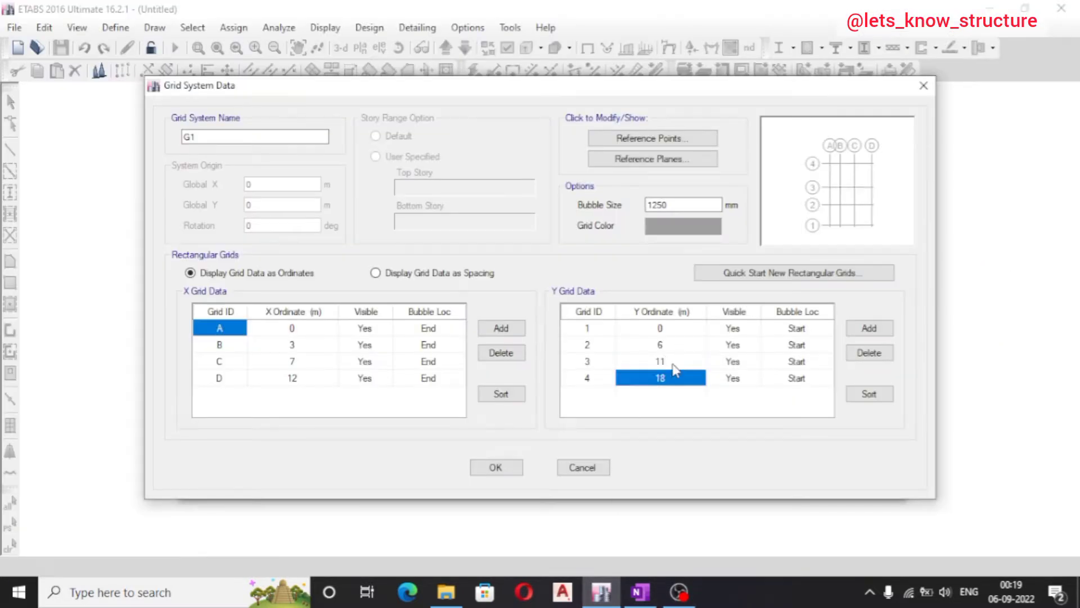
pyautogui.write('15')
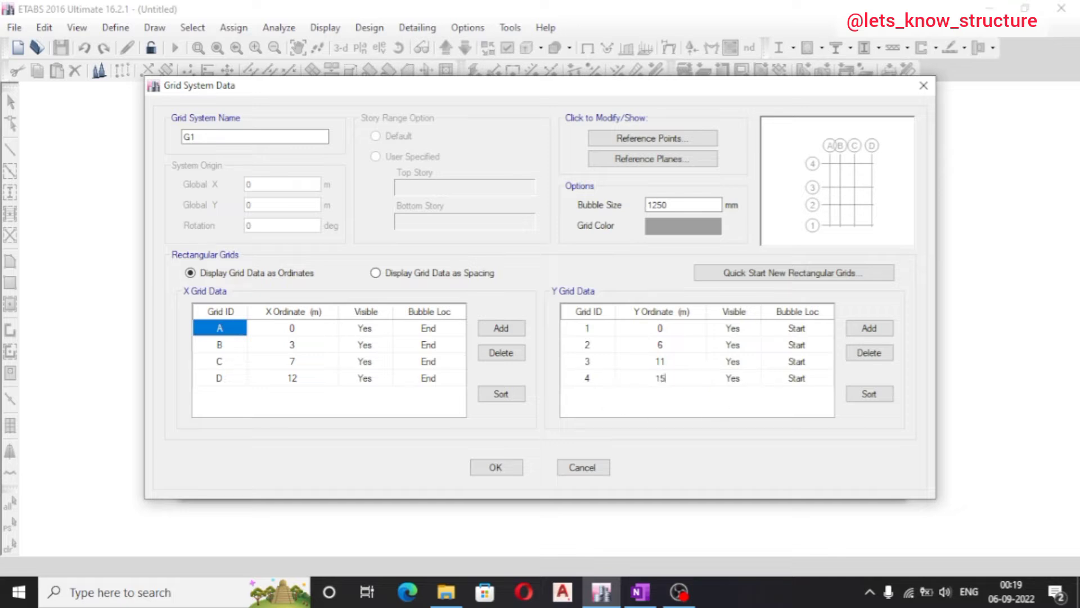
pyautogui.press('Return')
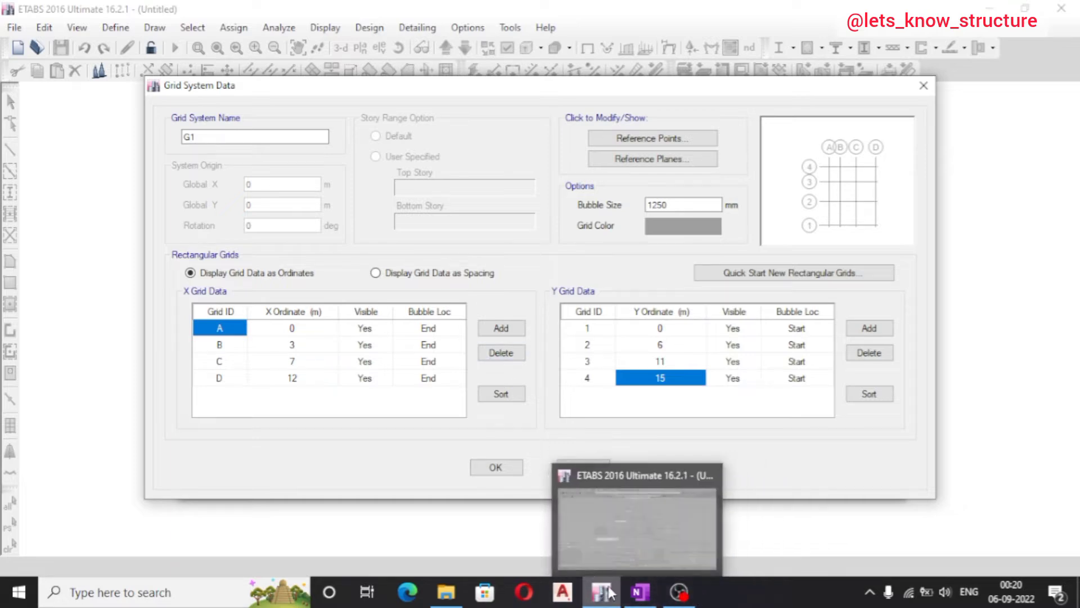
# Recheck the plan in OneNote, return to ETABS and display the rectangular grid data as spacing
pyautogui.click(640, 592)
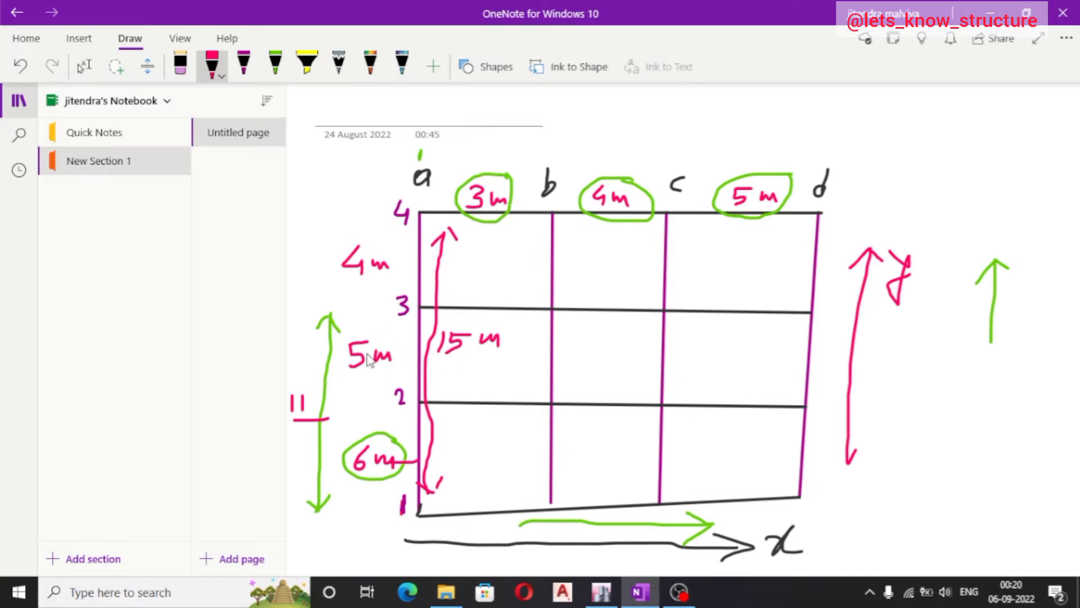
pyautogui.click(986, 11)
pyautogui.click(686, 359)
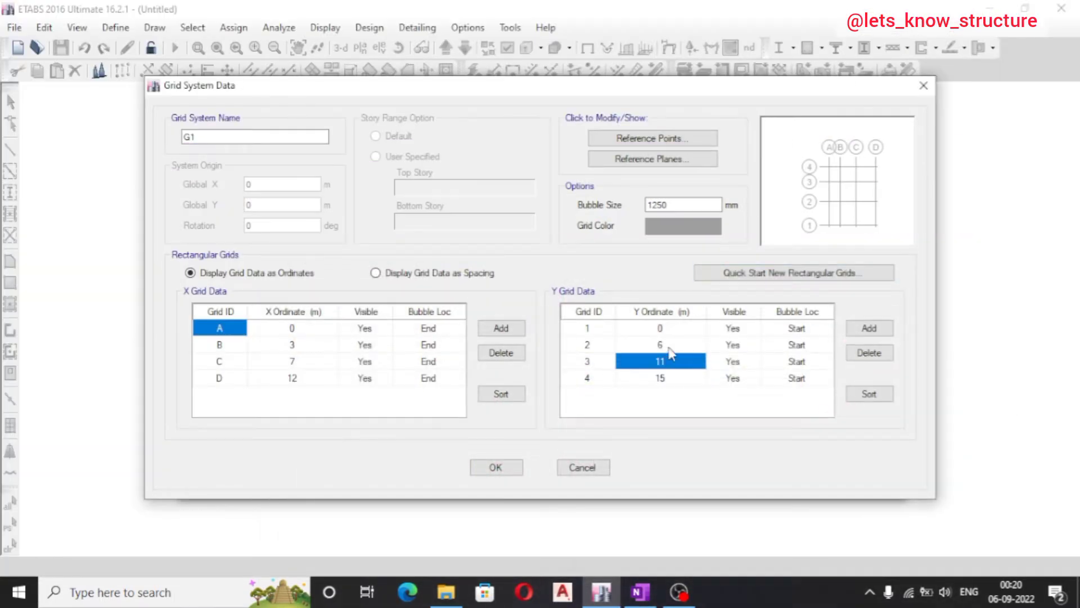
pyautogui.click(682, 332)
pyautogui.click(684, 349)
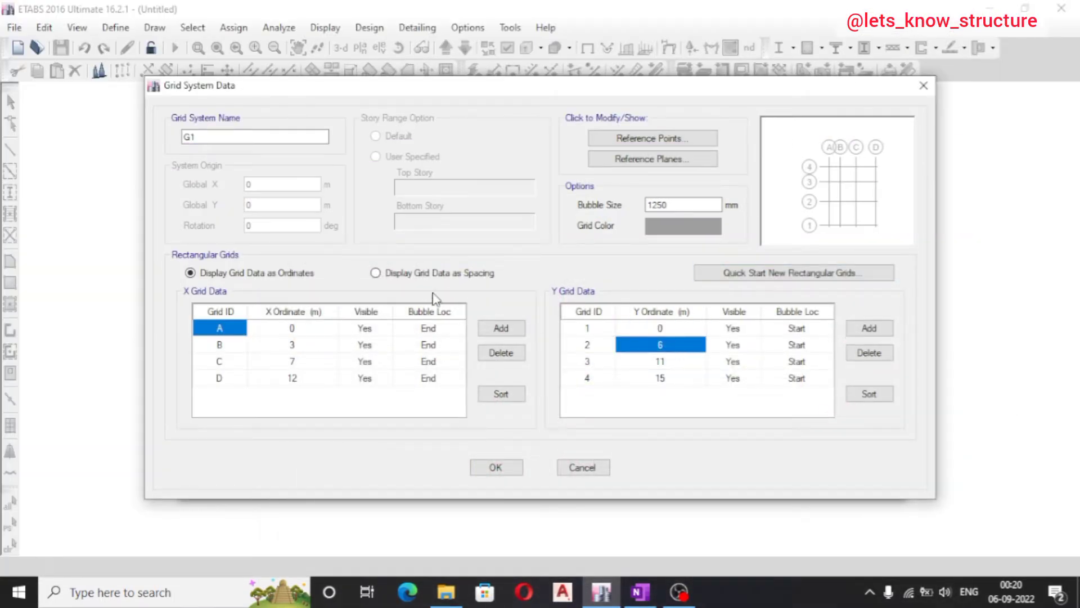
pyautogui.click(442, 282)
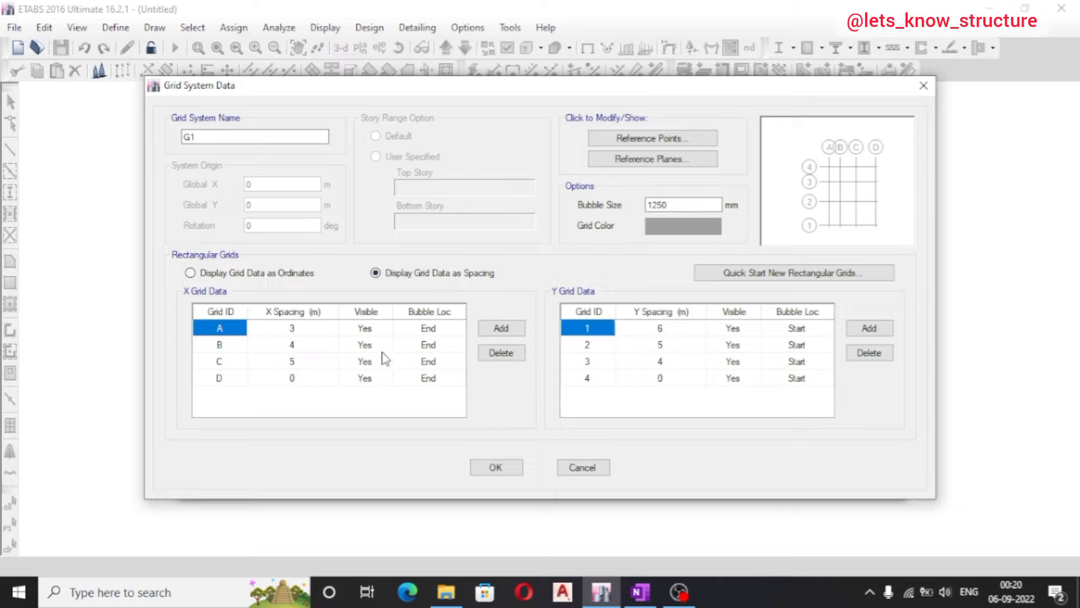
# Go through the Y spacings of grid lines 1 to 4 and compare them with the plan in OneNote
pyautogui.click(682, 332)
pyautogui.click(678, 346)
pyautogui.click(673, 363)
pyautogui.click(674, 379)
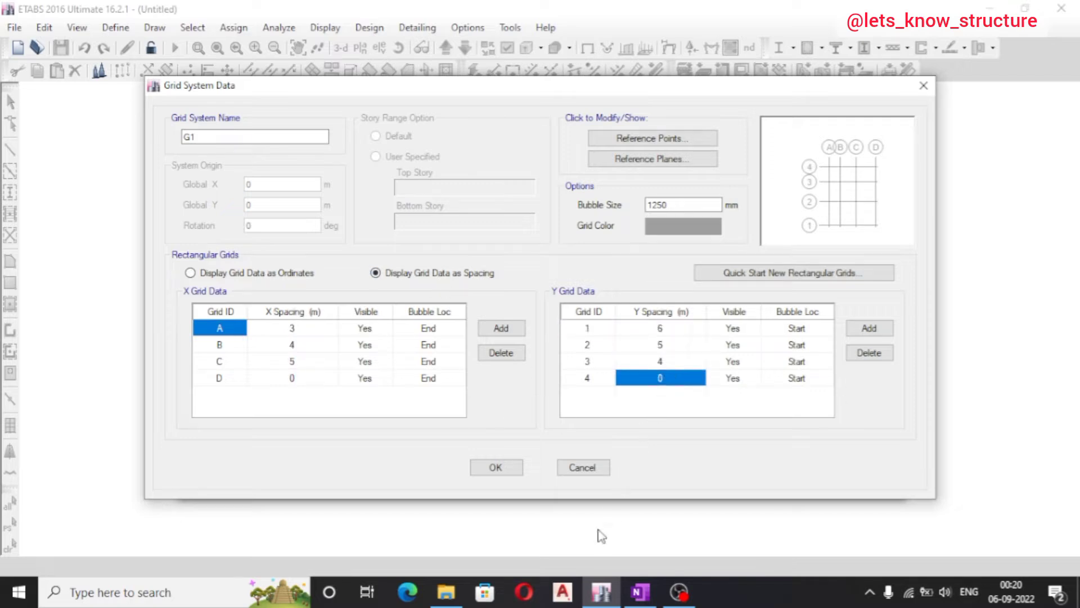
pyautogui.click(639, 592)
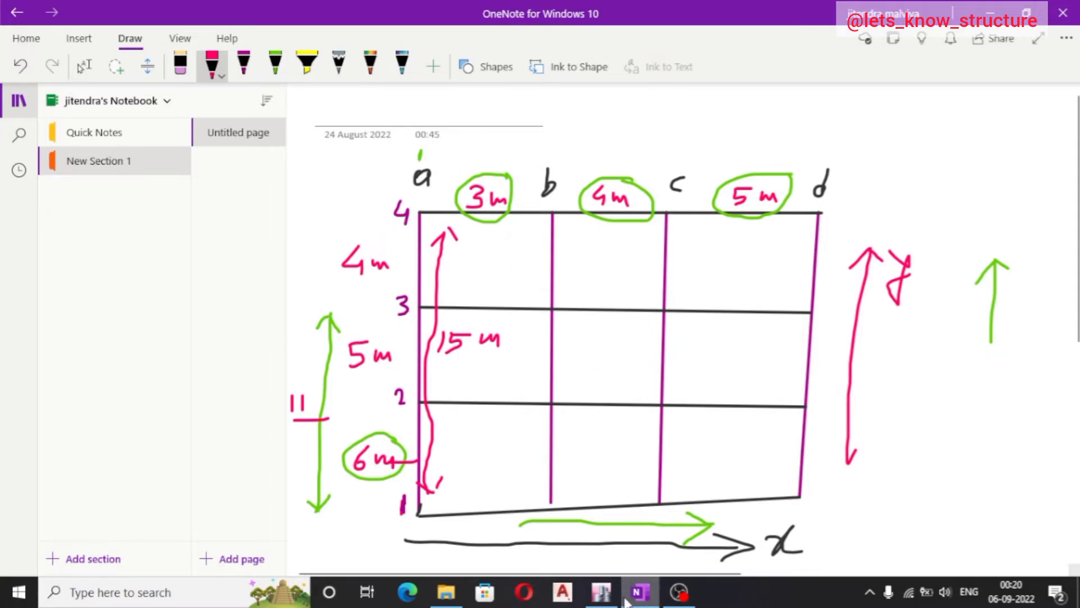
pyautogui.click(613, 585)
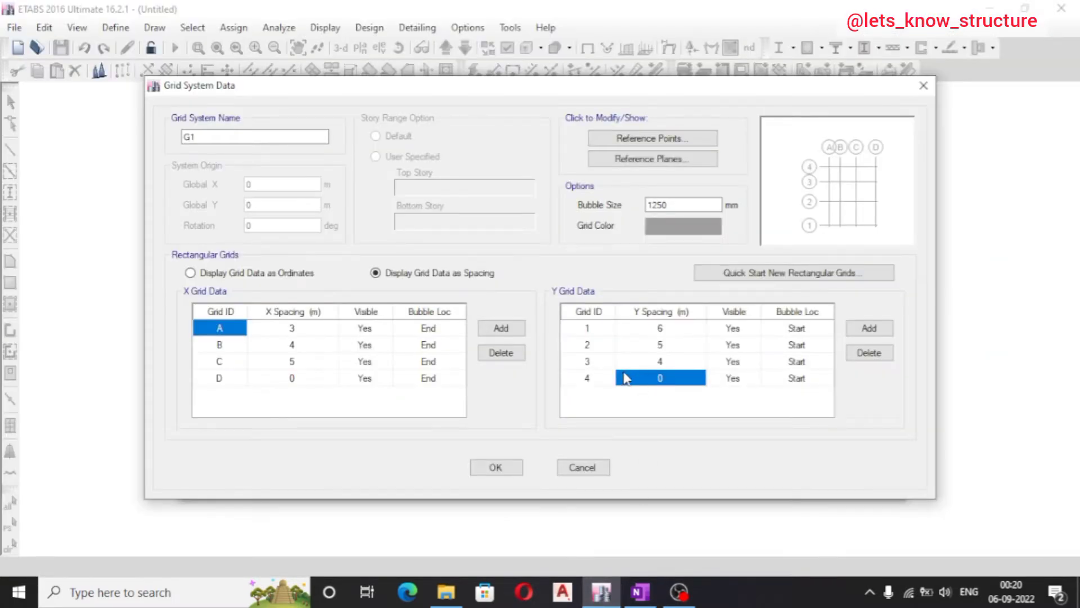
# Accept the custom grid data and set the number of stories first to 2, then to 1
pyautogui.click(497, 469)
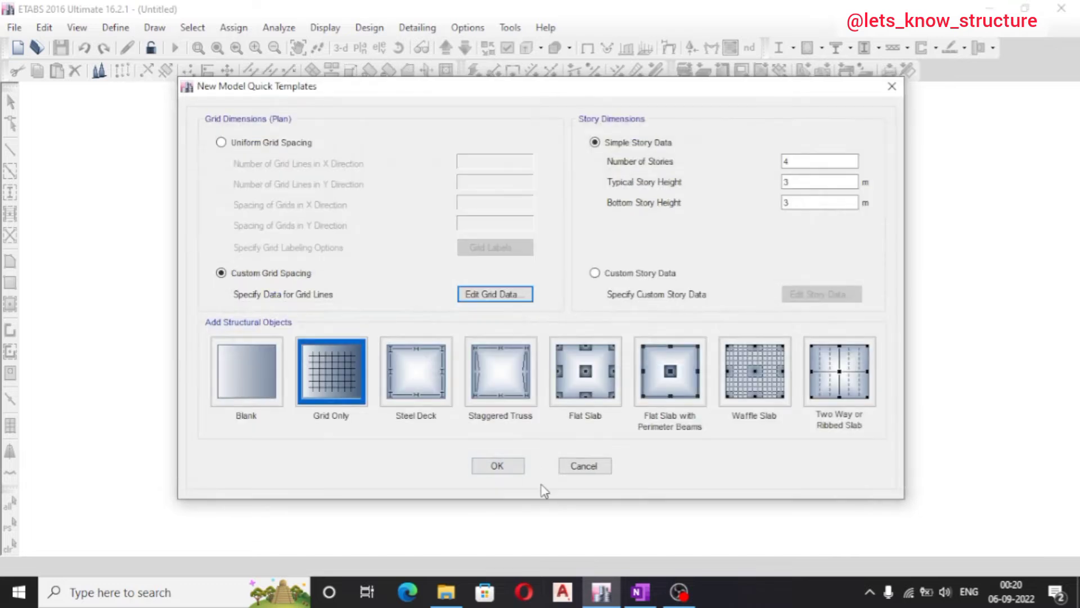
pyautogui.doubleClick(791, 161)
pyautogui.click(836, 182)
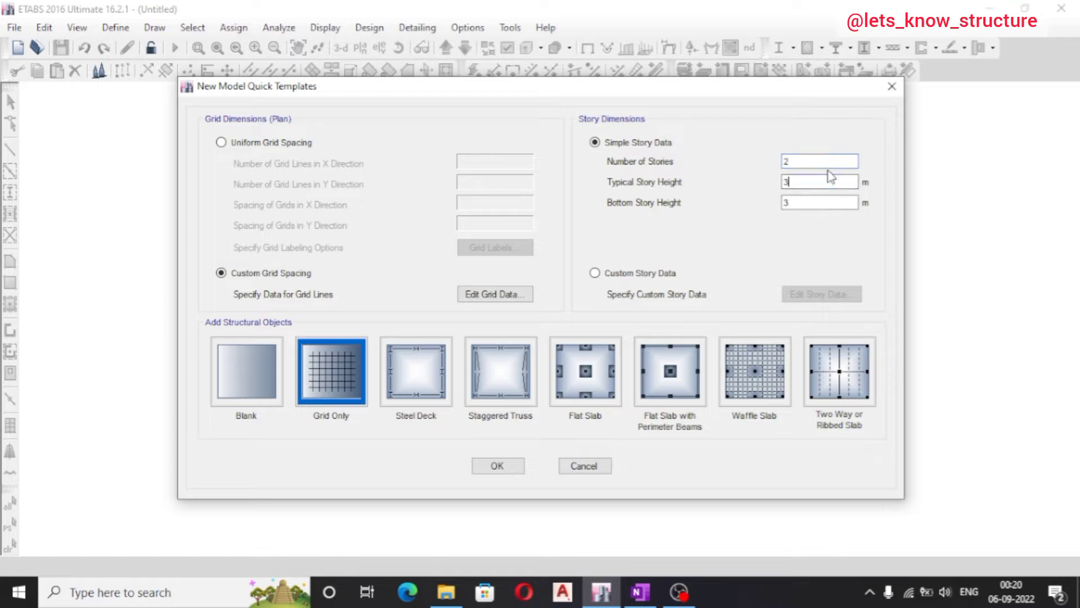
pyautogui.hotkey('shift', 'Tab')
pyautogui.press('Tab')
pyautogui.click(803, 161)
# Switch to OneNote and erase the grid plan sketch from the page
pyautogui.click(639, 592)
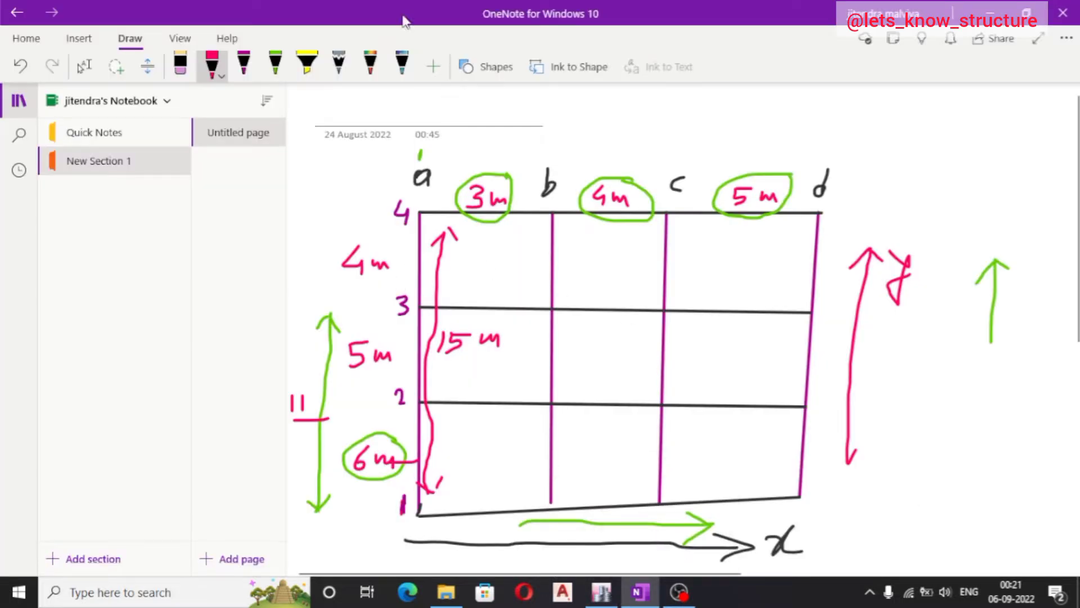
pyautogui.click(182, 69)
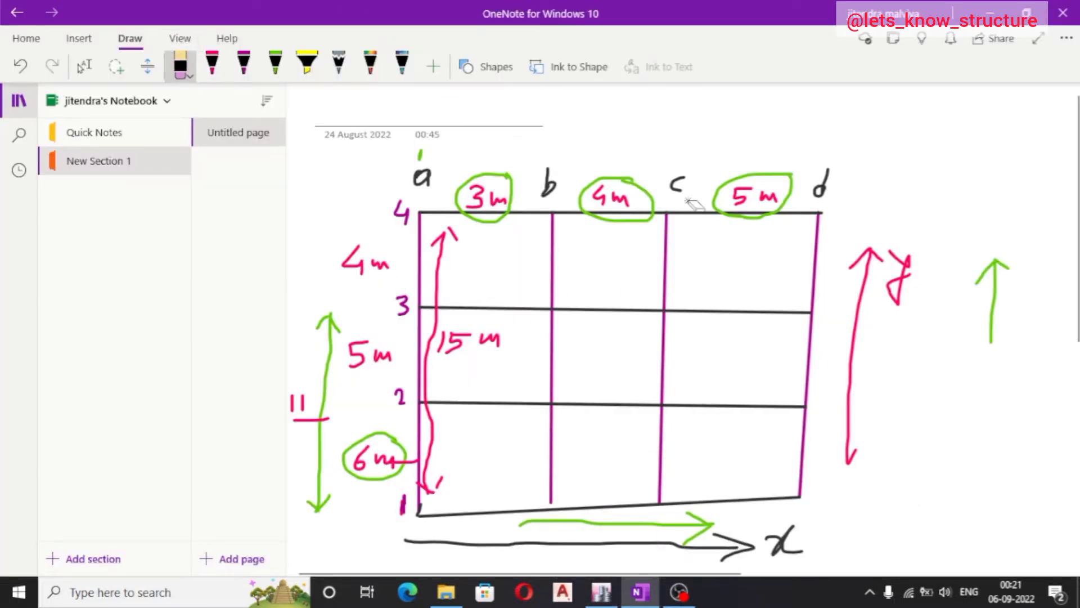
pyautogui.moveTo(696, 204)
pyautogui.mouseDown()
pyautogui.moveTo(767, 210)
pyautogui.moveTo(880, 388)
pyautogui.moveTo(818, 306)
pyautogui.moveTo(652, 200)
pyautogui.moveTo(721, 185)
pyautogui.moveTo(442, 232)
pyautogui.moveTo(414, 210)
pyautogui.moveTo(410, 152)
pyautogui.moveTo(390, 412)
pyautogui.moveTo(342, 430)
pyautogui.moveTo(437, 514)
pyautogui.moveTo(543, 485)
pyautogui.moveTo(770, 514)
pyautogui.moveTo(632, 547)
pyautogui.moveTo(685, 540)
pyautogui.moveTo(415, 509)
pyautogui.moveTo(421, 498)
pyautogui.moveTo(405, 508)
pyautogui.moveTo(306, 407)
pyautogui.moveTo(415, 335)
pyautogui.moveTo(450, 348)
pyautogui.moveTo(337, 255)
pyautogui.moveTo(306, 279)
pyautogui.mouseUp()
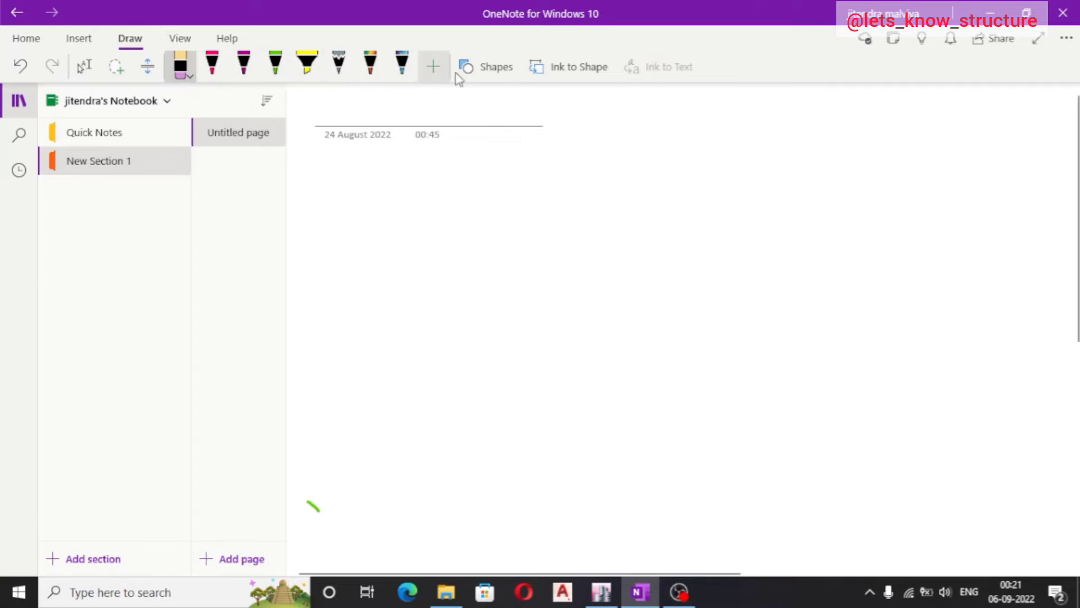
# Draw three long, straight horizontal lines spaced one below another as the floor levels of a building elevation
pyautogui.click(484, 67)
pyautogui.click(474, 148)
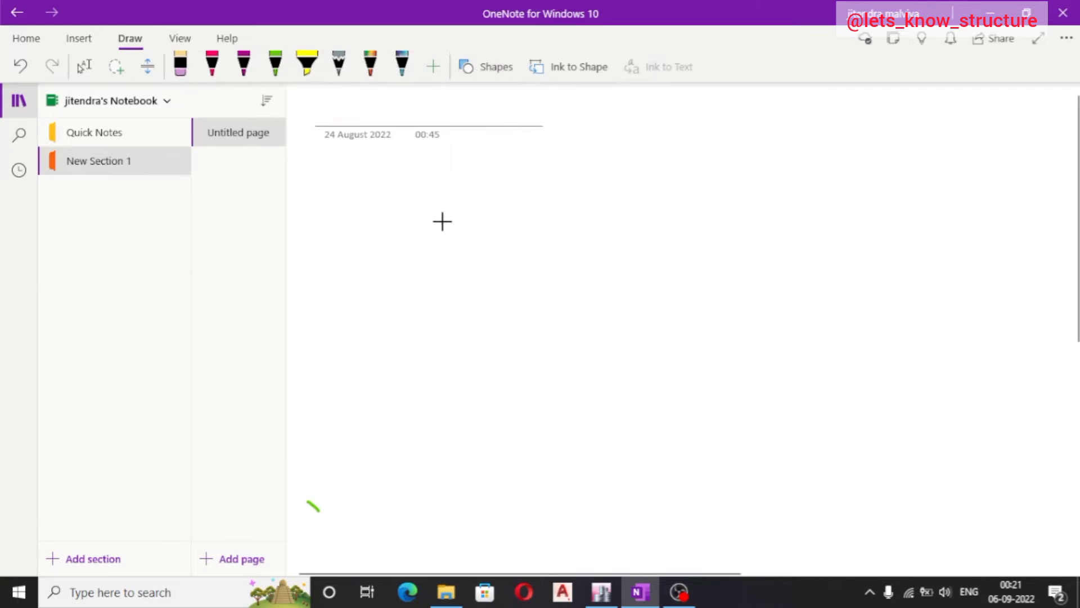
pyautogui.moveTo(400, 193); pyautogui.dragTo(923, 191)
pyautogui.click(484, 67)
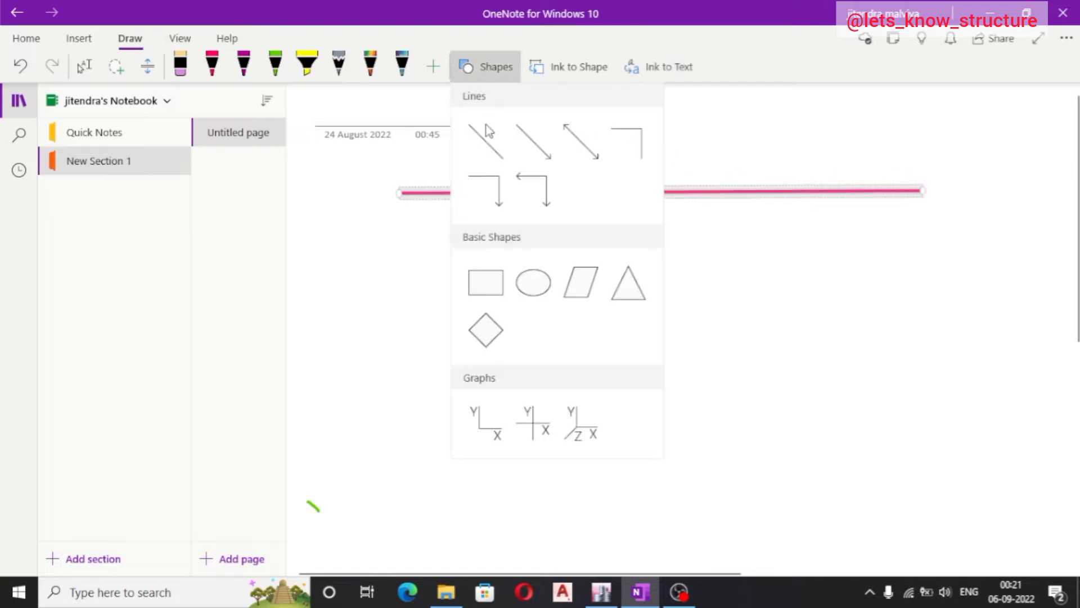
pyautogui.click(475, 147)
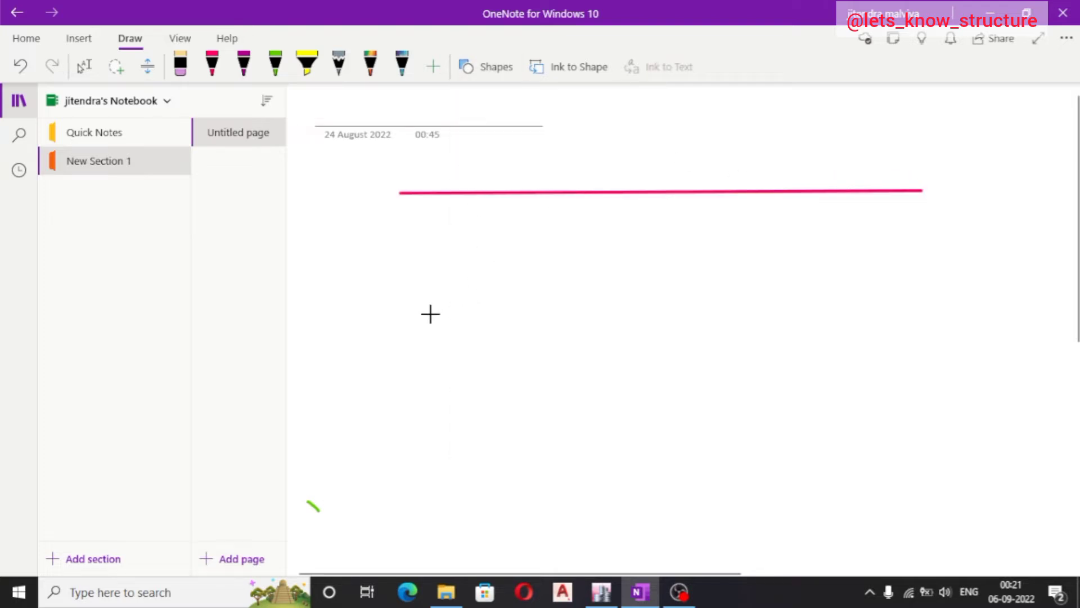
pyautogui.moveTo(418, 307)
pyautogui.mouseDown()
pyautogui.moveTo(825, 309)
pyautogui.moveTo(887, 289)
pyautogui.moveTo(905, 298)
pyautogui.mouseUp()
pyautogui.click(470, 68)
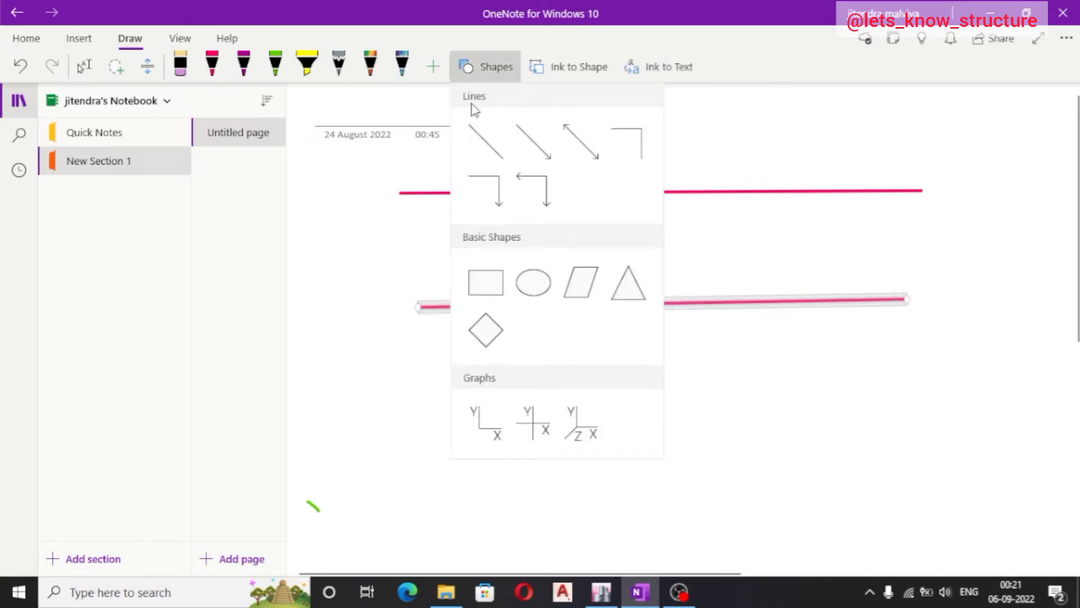
pyautogui.click(477, 146)
pyautogui.moveTo(418, 421); pyautogui.dragTo(889, 417)
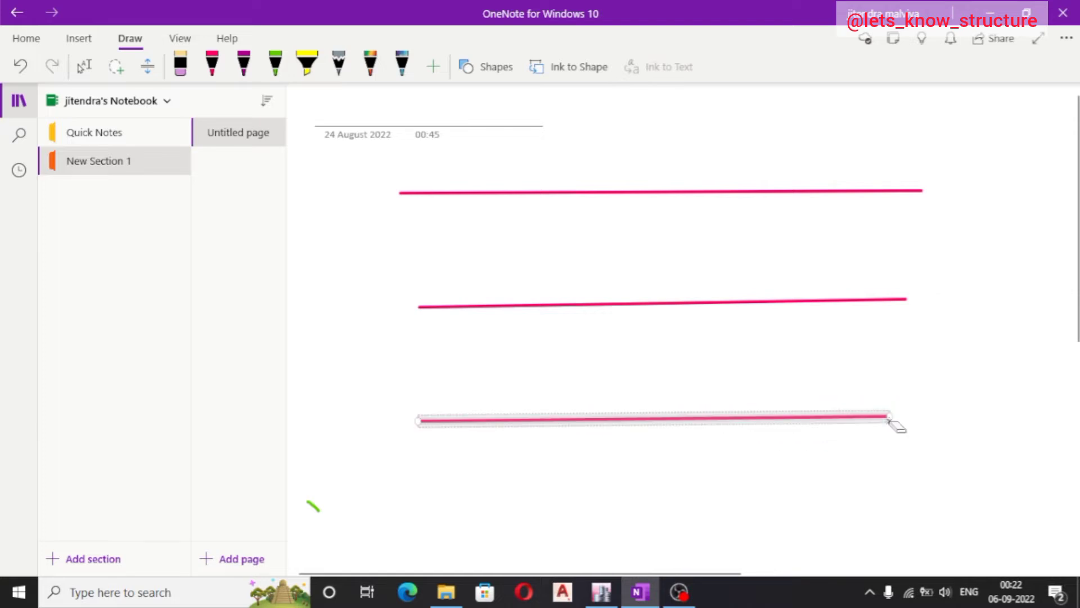
pyautogui.click(491, 79)
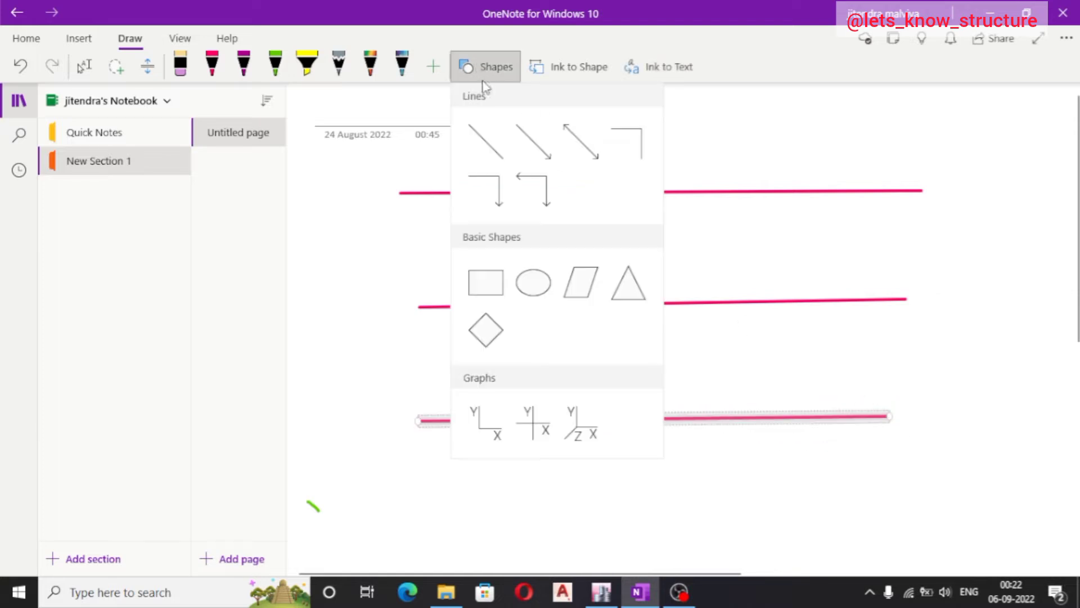
pyautogui.click(484, 139)
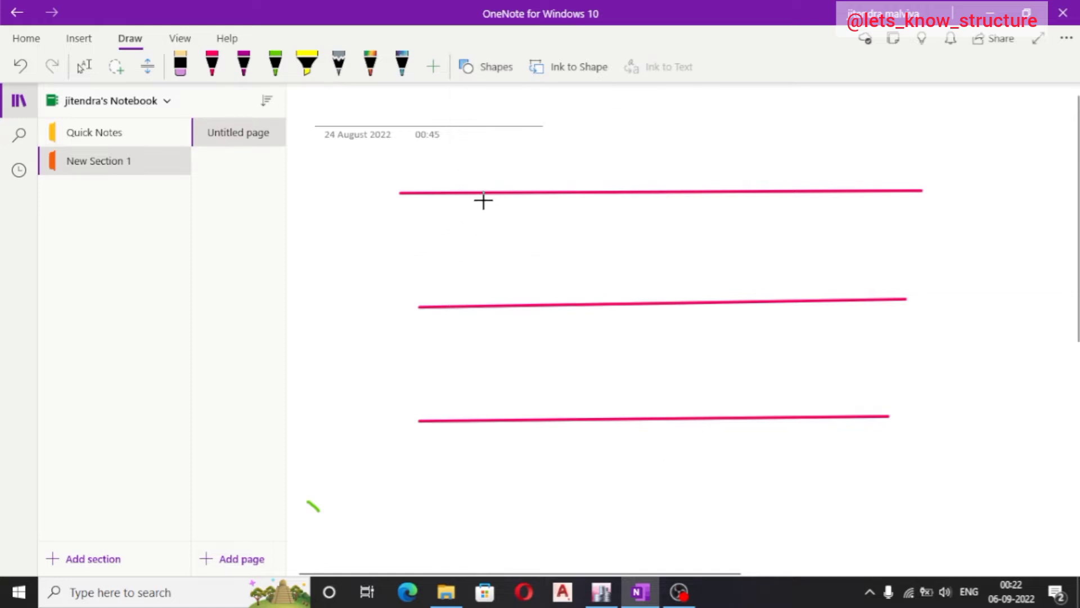
pyautogui.moveTo(485, 196)
pyautogui.mouseDown()
pyautogui.moveTo(502, 231)
pyautogui.moveTo(478, 263)
pyautogui.moveTo(491, 428)
pyautogui.moveTo(477, 496)
pyautogui.mouseUp()
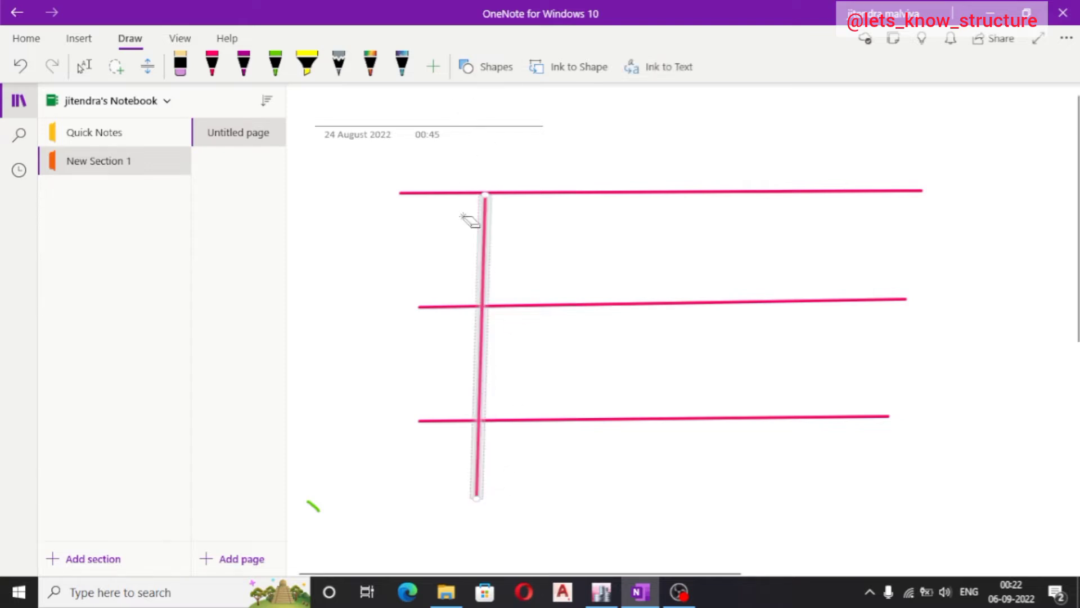
pyautogui.click(482, 253)
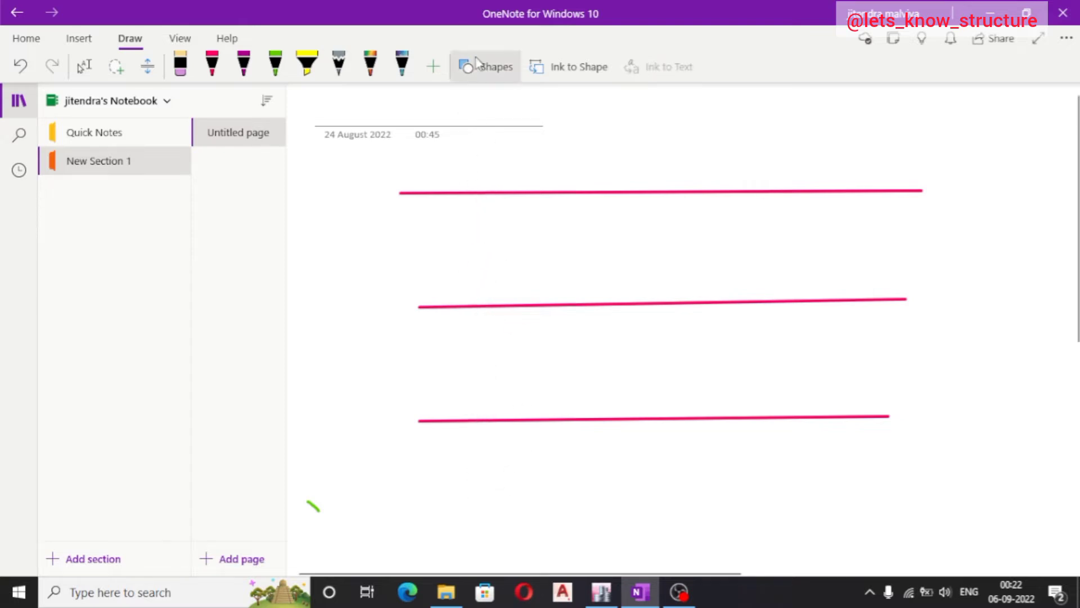
# Draw two tall, narrow rectangles as columns running from the uppermost level line to below the lowest one
pyautogui.click(473, 66)
pyautogui.click(484, 281)
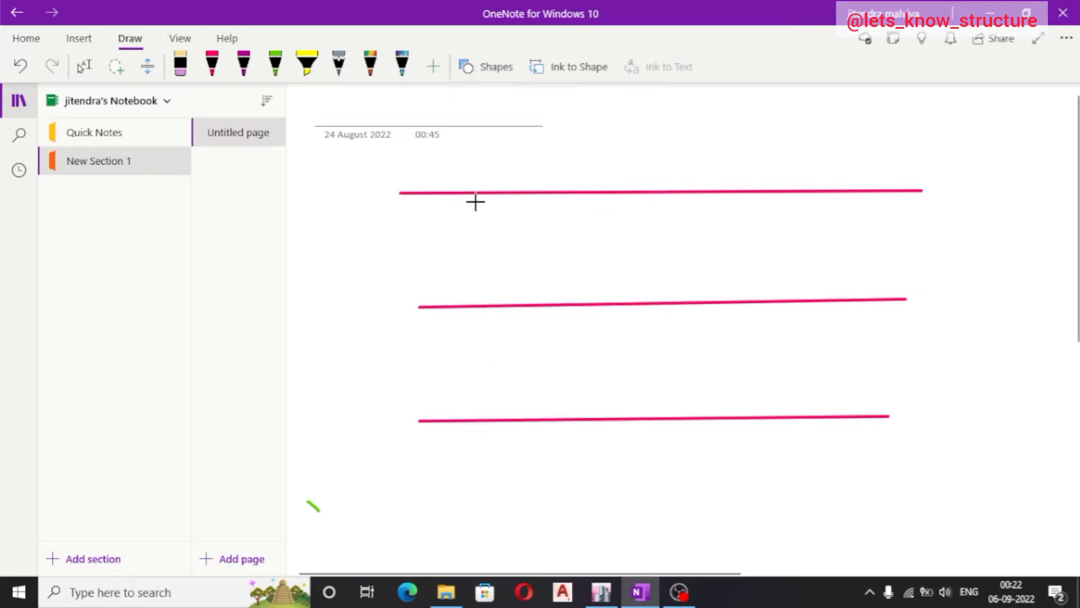
pyautogui.moveTo(476, 193)
pyautogui.mouseDown()
pyautogui.moveTo(497, 369)
pyautogui.moveTo(473, 449)
pyautogui.moveTo(474, 497)
pyautogui.moveTo(495, 514)
pyautogui.mouseUp()
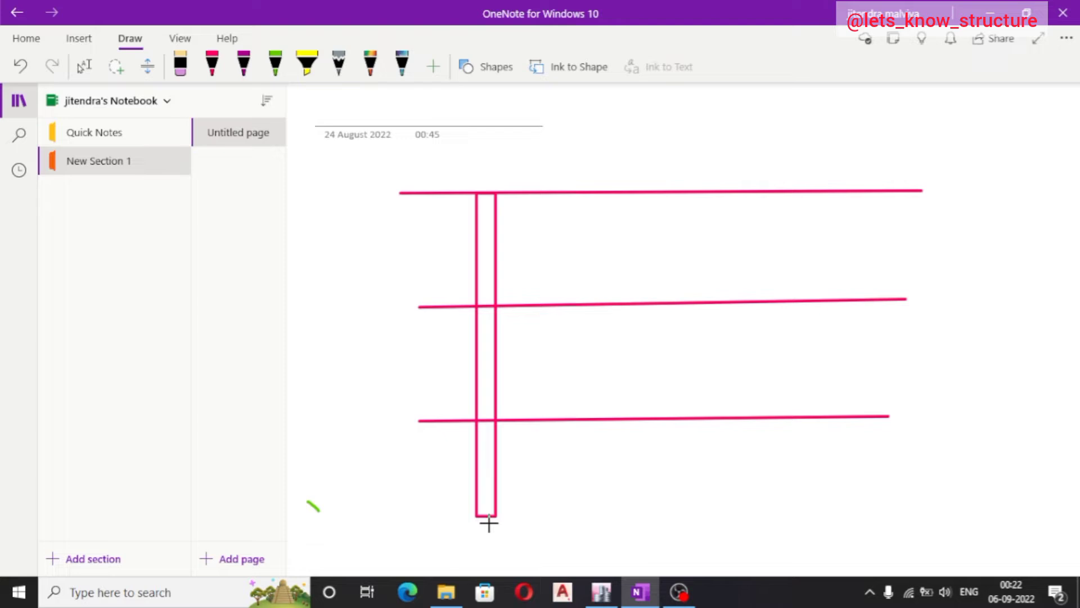
pyautogui.click(468, 60)
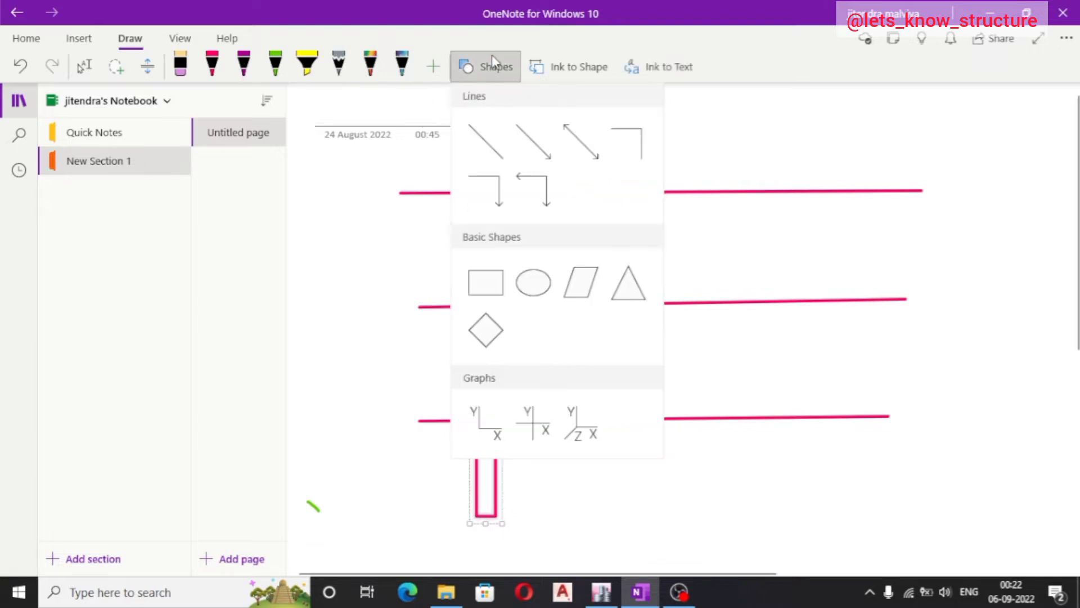
pyautogui.click(481, 281)
pyautogui.moveTo(796, 196)
pyautogui.mouseDown()
pyautogui.moveTo(815, 381)
pyautogui.moveTo(811, 513)
pyautogui.mouseUp()
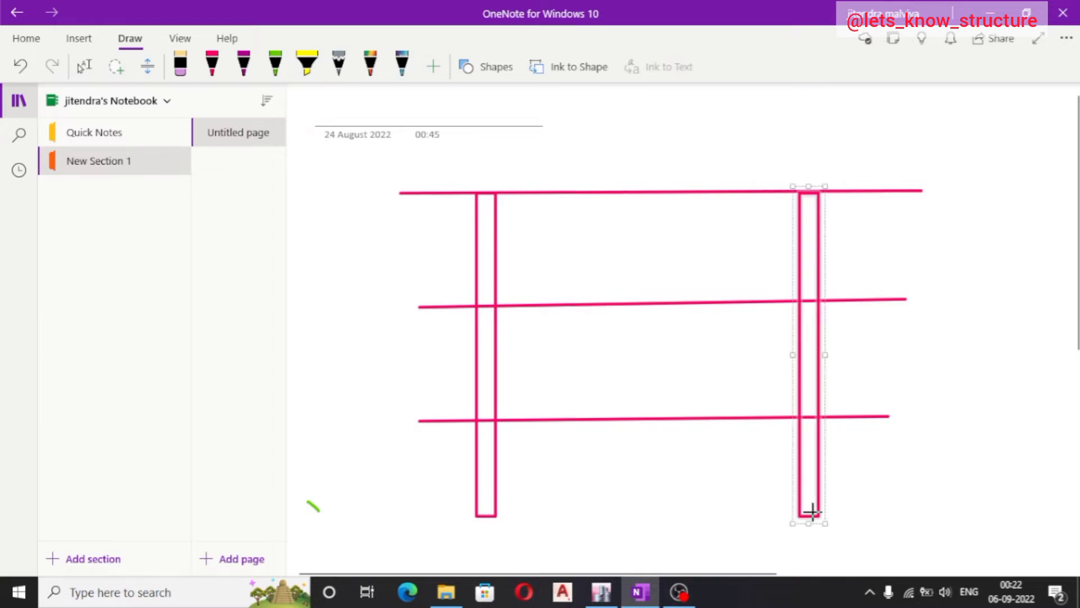
# Change the pen colour to purple and add ground marks beneath both ends of the lowest level line
pyautogui.click(213, 67)
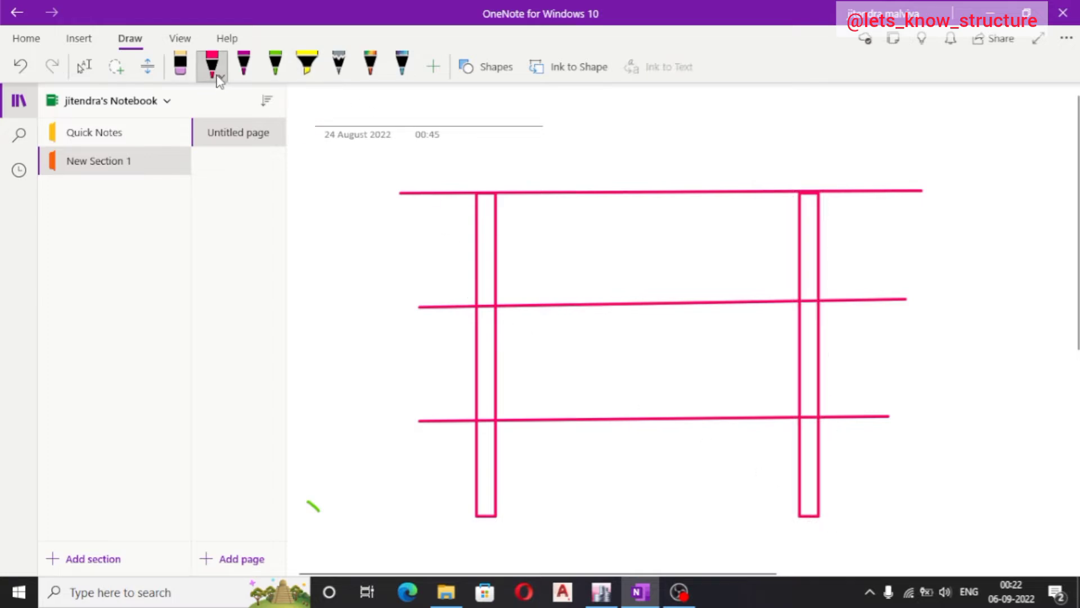
pyautogui.click(212, 66)
pyautogui.click(213, 67)
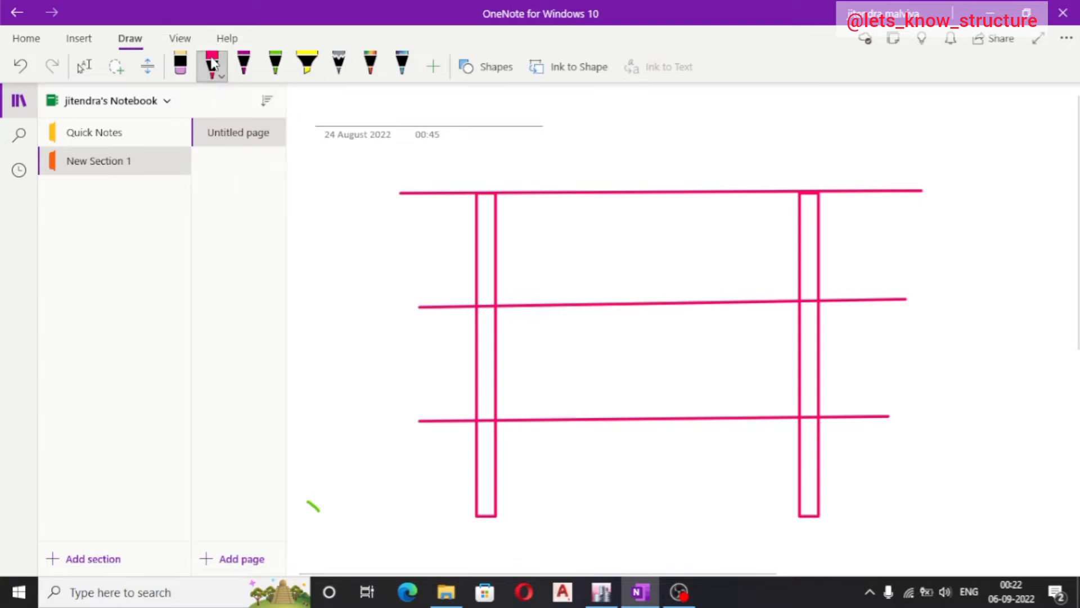
pyautogui.click(212, 66)
pyautogui.click(253, 202)
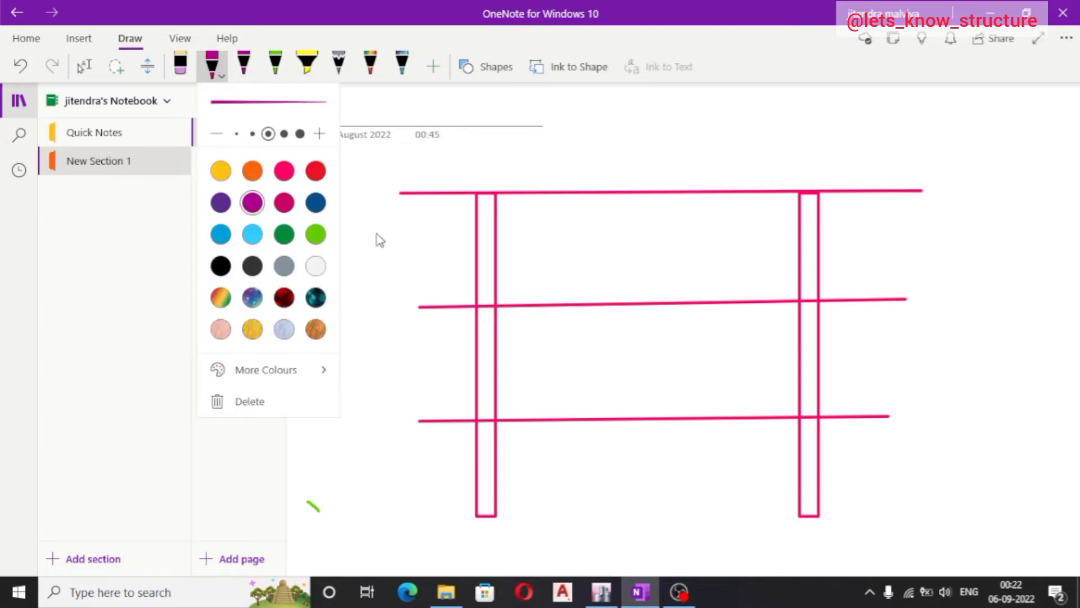
pyautogui.click(596, 266)
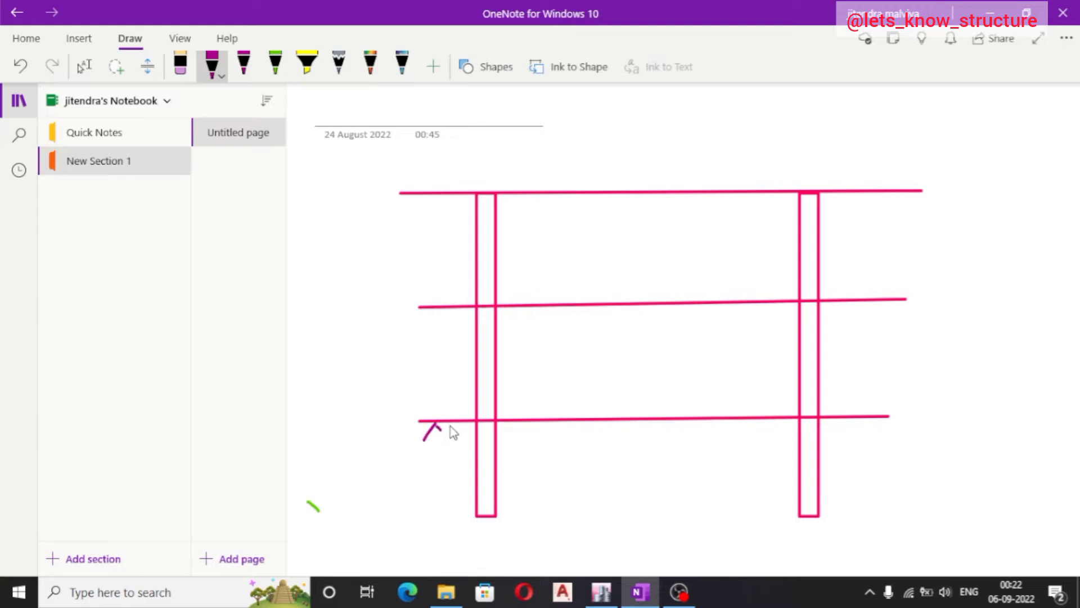
pyautogui.moveTo(853, 430); pyautogui.dragTo(867, 426)
# Label the three level lines from lowest to highest as GL, FF and Roof at their right ends
pyautogui.moveTo(941, 399); pyautogui.dragTo(923, 416)
pyautogui.moveTo(947, 400); pyautogui.dragTo(940, 421)
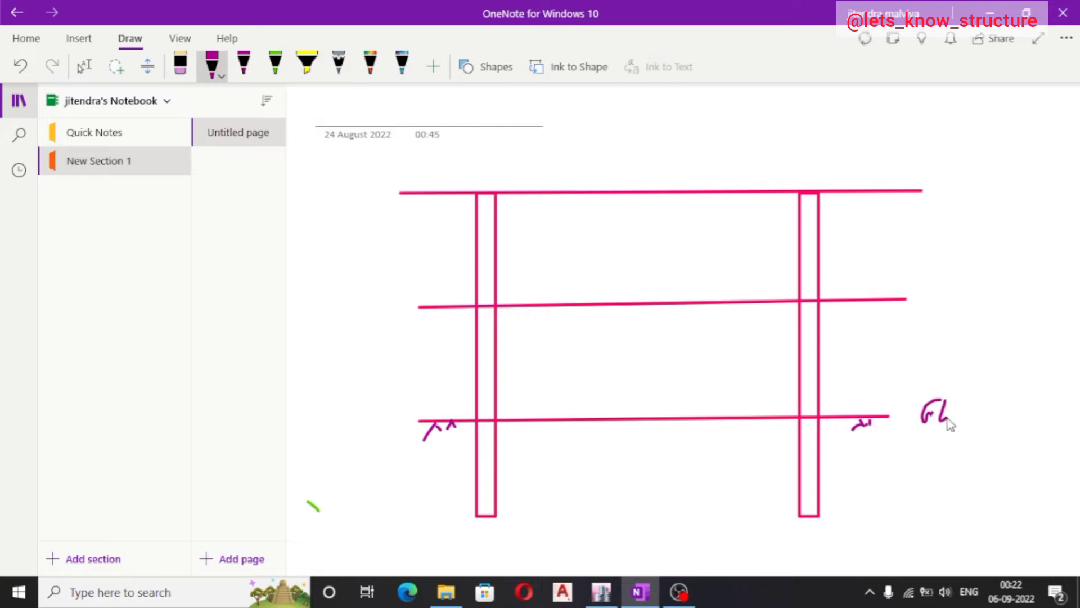
pyautogui.click(962, 417)
pyautogui.moveTo(924, 280)
pyautogui.mouseDown()
pyautogui.moveTo(920, 304)
pyautogui.moveTo(940, 281)
pyautogui.moveTo(954, 297)
pyautogui.moveTo(969, 279)
pyautogui.mouseUp()
pyautogui.moveTo(946, 166)
pyautogui.mouseDown()
pyautogui.moveTo(934, 199)
pyautogui.moveTo(946, 182)
pyautogui.moveTo(966, 195)
pyautogui.moveTo(986, 180)
pyautogui.moveTo(973, 169)
pyautogui.moveTo(996, 172)
pyautogui.moveTo(1019, 200)
pyautogui.mouseUp()
pyautogui.moveTo(1020, 169)
pyautogui.mouseDown()
pyautogui.moveTo(1029, 156)
pyautogui.moveTo(1030, 177)
pyautogui.mouseUp()
pyautogui.moveTo(956, 161); pyautogui.dragTo(958, 167)
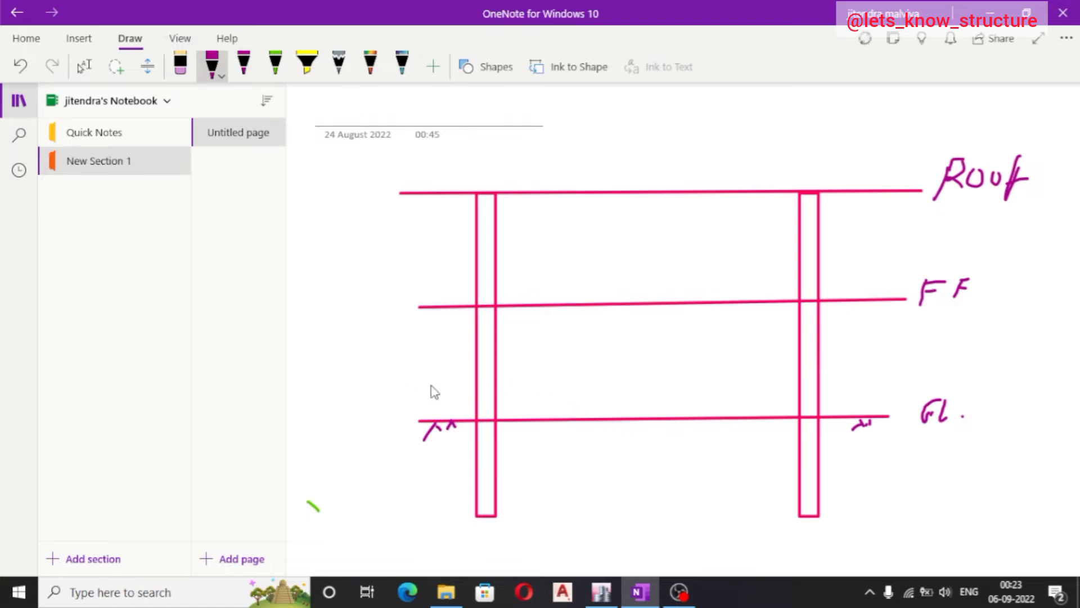
# Number the lower story 1 and the upper story 2 beside the left column, erasing the stray strokes
pyautogui.moveTo(376, 357); pyautogui.dragTo(366, 385)
pyautogui.moveTo(407, 351); pyautogui.dragTo(406, 364)
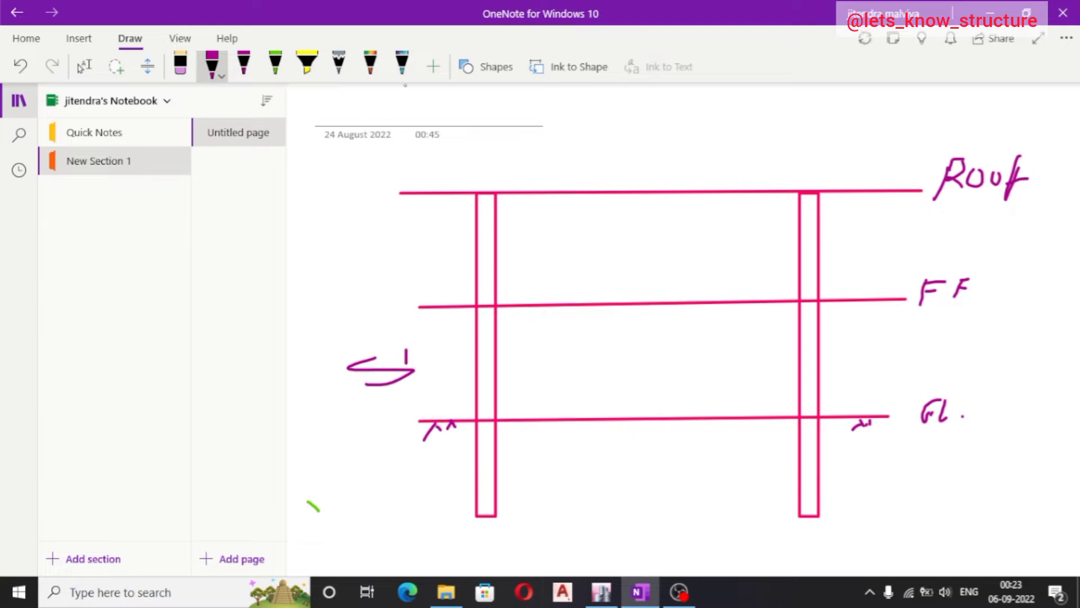
pyautogui.click(180, 65)
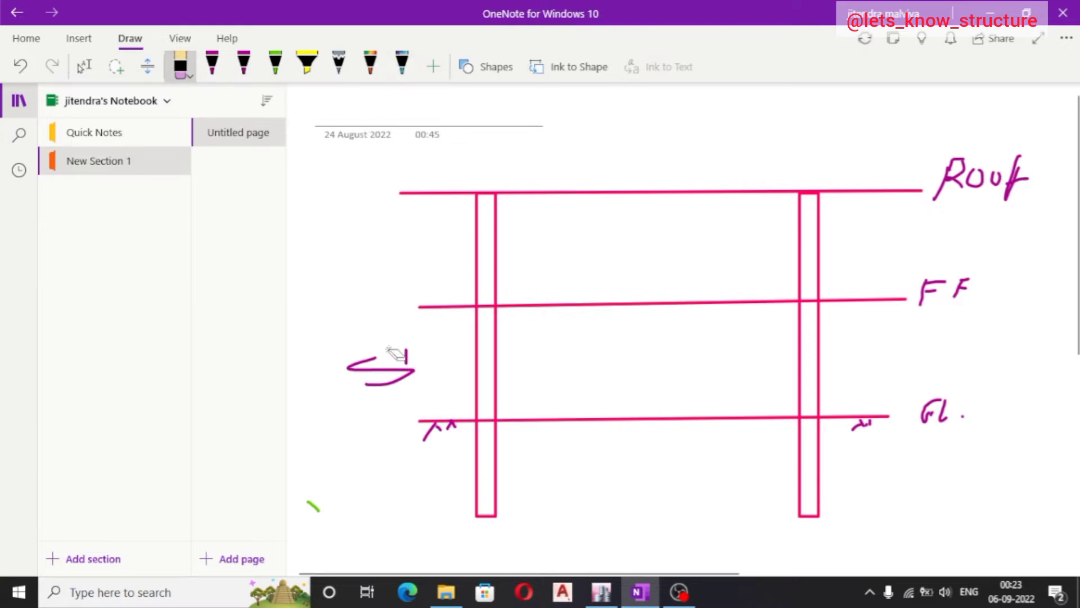
pyautogui.moveTo(396, 355)
pyautogui.mouseDown()
pyautogui.moveTo(398, 367)
pyautogui.moveTo(442, 376)
pyautogui.moveTo(447, 357)
pyautogui.mouseUp()
pyautogui.click(212, 65)
pyautogui.moveTo(421, 248)
pyautogui.mouseDown()
pyautogui.moveTo(432, 251)
pyautogui.moveTo(421, 265)
pyautogui.moveTo(433, 262)
pyautogui.mouseUp()
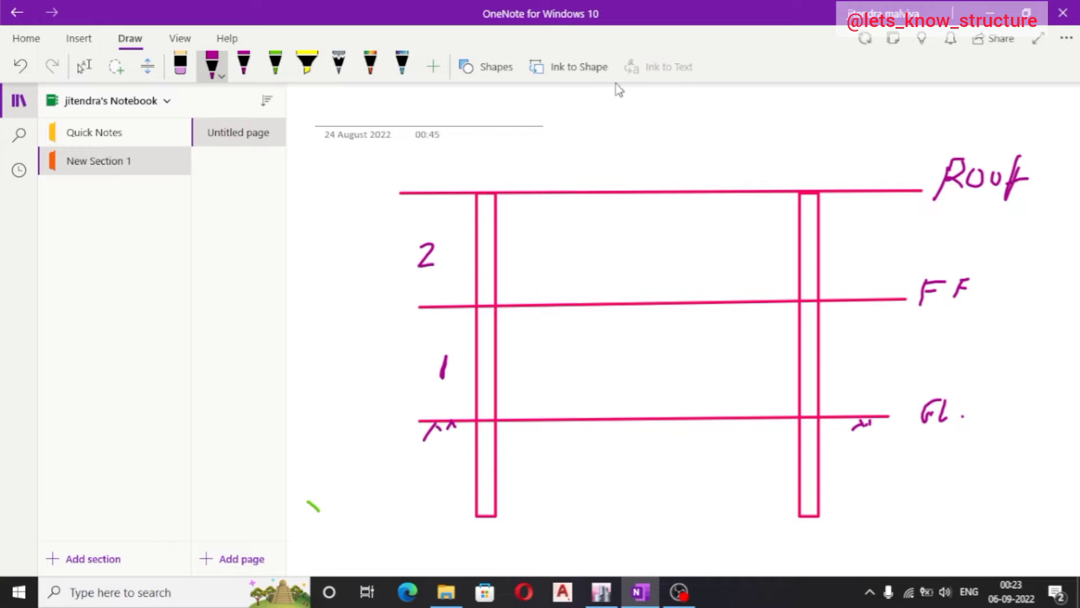
pyautogui.moveTo(437, 151)
pyautogui.mouseDown()
pyautogui.moveTo(441, 174)
pyautogui.moveTo(429, 172)
pyautogui.mouseUp()
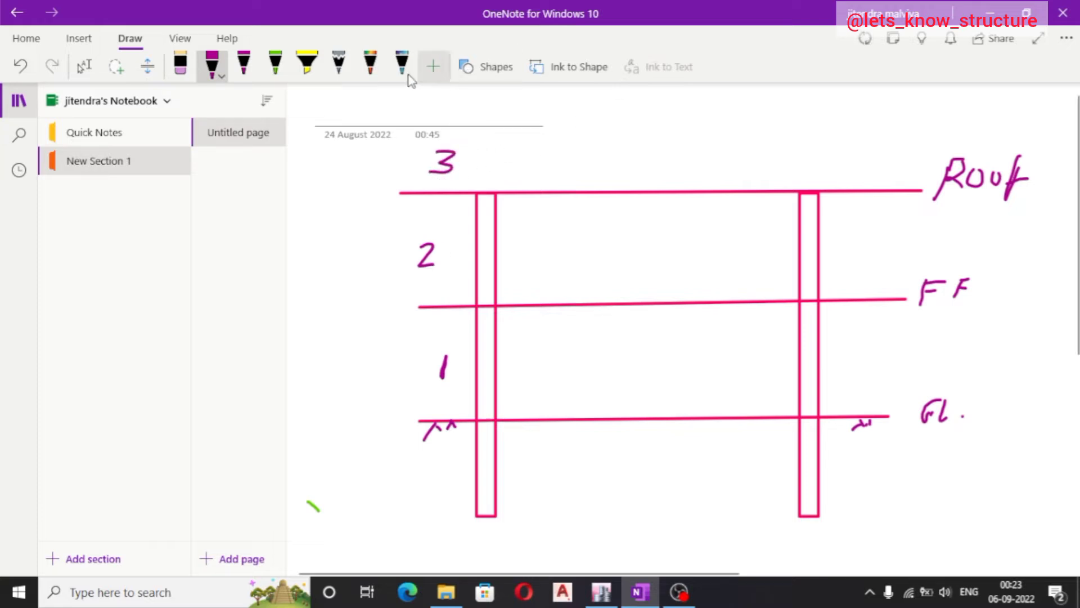
pyautogui.click(180, 66)
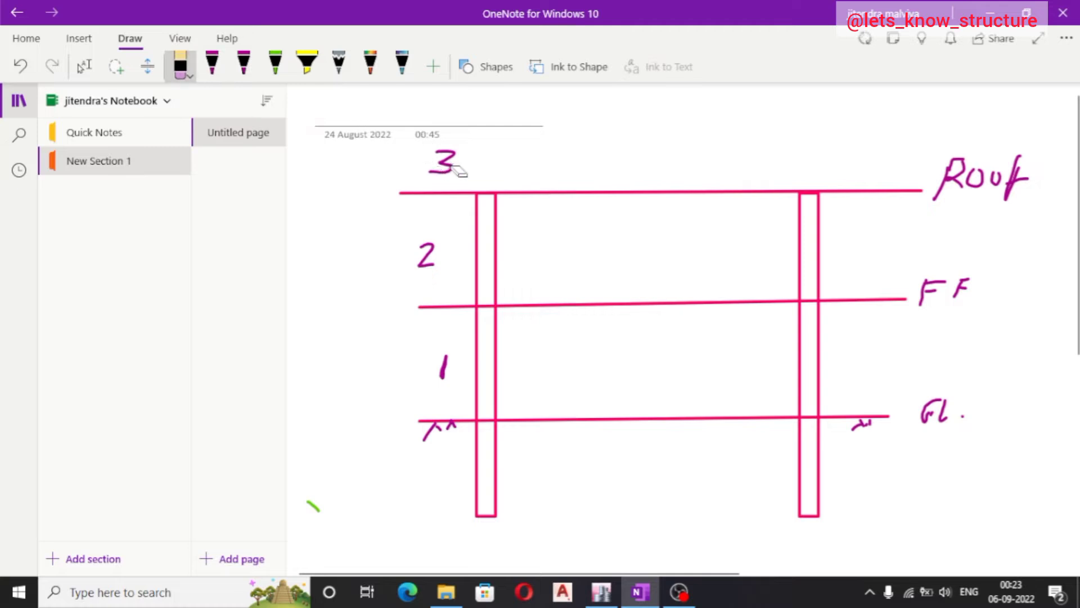
pyautogui.moveTo(457, 170); pyautogui.dragTo(431, 160)
# Draw fixed-support symbols under both columns and write an underlined "Base" between them below ground level
pyautogui.click(212, 65)
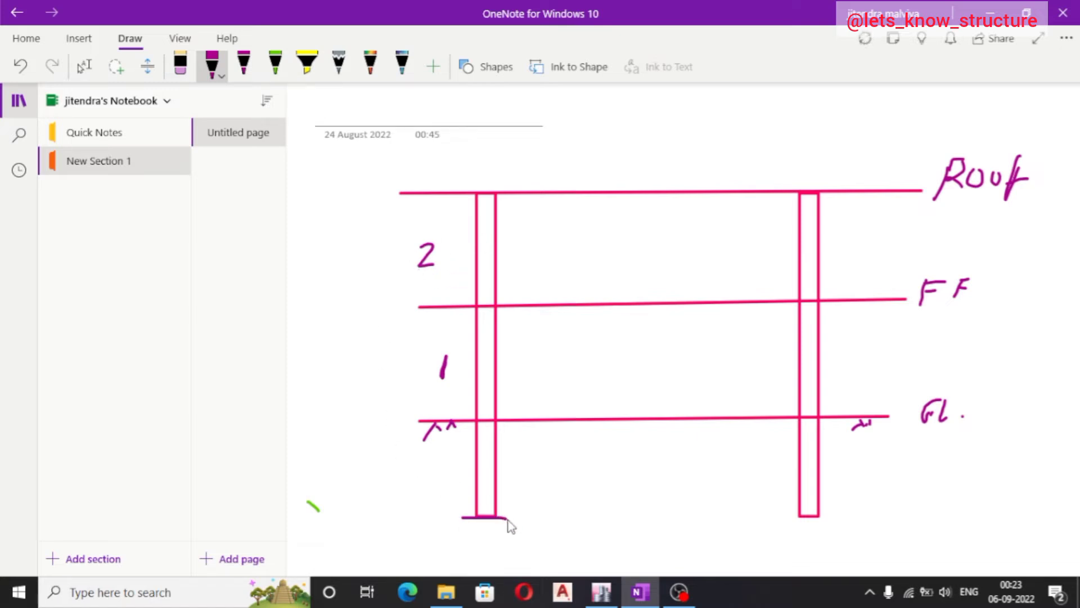
pyautogui.moveTo(507, 518)
pyautogui.mouseDown()
pyautogui.moveTo(521, 516)
pyautogui.moveTo(480, 512)
pyautogui.moveTo(494, 512)
pyautogui.mouseUp()
pyautogui.moveTo(778, 516)
pyautogui.mouseDown()
pyautogui.moveTo(840, 520)
pyautogui.moveTo(791, 533)
pyautogui.moveTo(821, 529)
pyautogui.mouseUp()
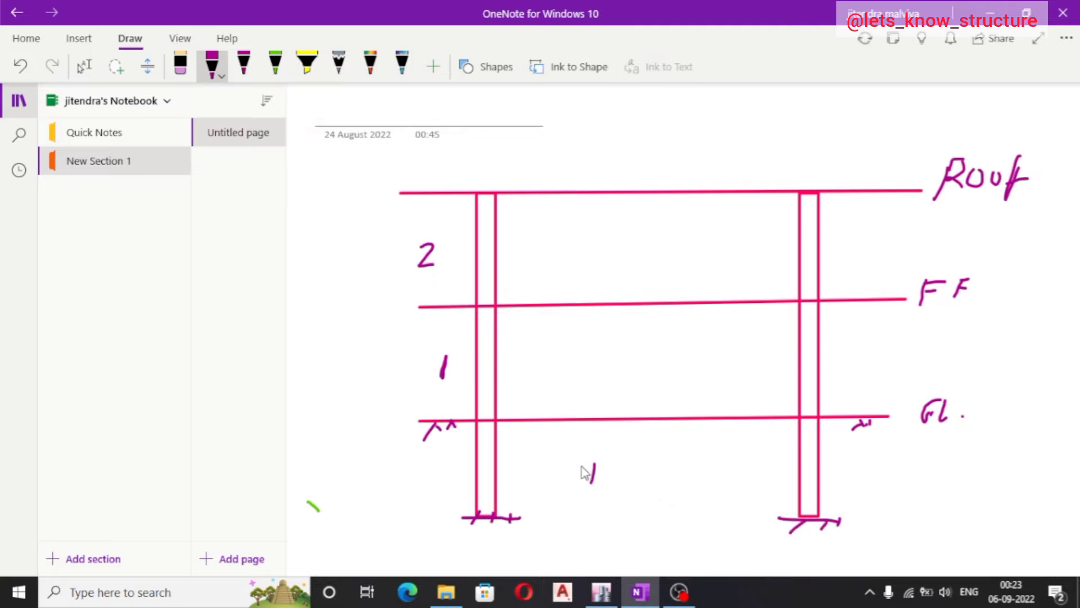
pyautogui.moveTo(580, 464)
pyautogui.mouseDown()
pyautogui.moveTo(602, 472)
pyautogui.moveTo(589, 485)
pyautogui.moveTo(615, 482)
pyautogui.mouseUp()
pyautogui.moveTo(628, 480)
pyautogui.mouseDown()
pyautogui.moveTo(634, 491)
pyautogui.moveTo(682, 494)
pyautogui.mouseUp()
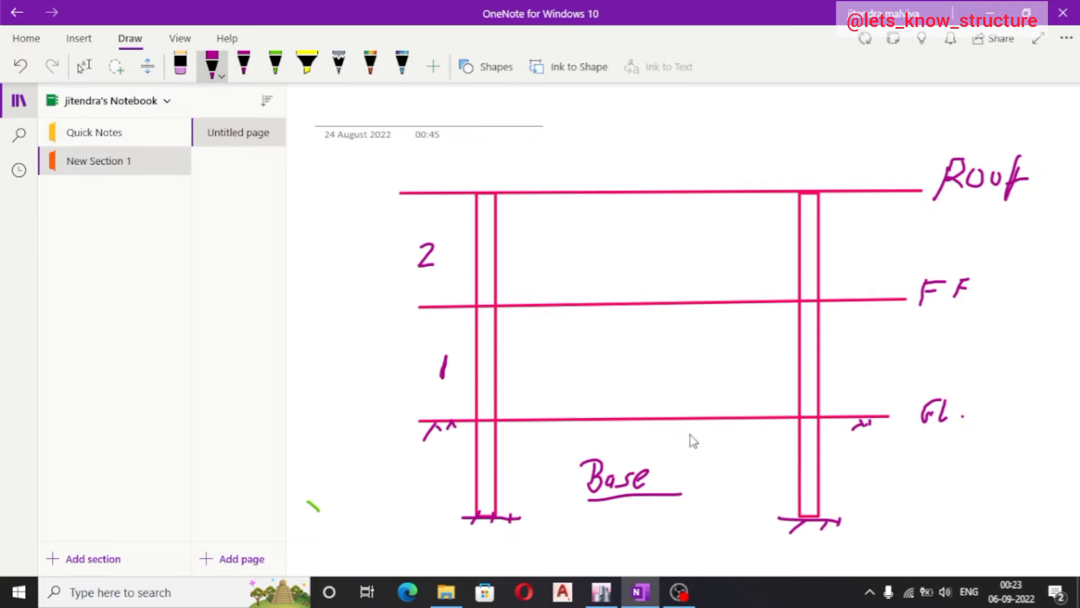
# Mark the heights as 3 m for both stories and 2 m below ground level, and return to ETABS
pyautogui.moveTo(655, 315); pyautogui.dragTo(648, 418)
pyautogui.moveTo(655, 317)
pyautogui.mouseDown()
pyautogui.moveTo(642, 335)
pyautogui.moveTo(691, 353)
pyautogui.moveTo(682, 363)
pyautogui.mouseUp()
pyautogui.moveTo(703, 344); pyautogui.dragTo(728, 352)
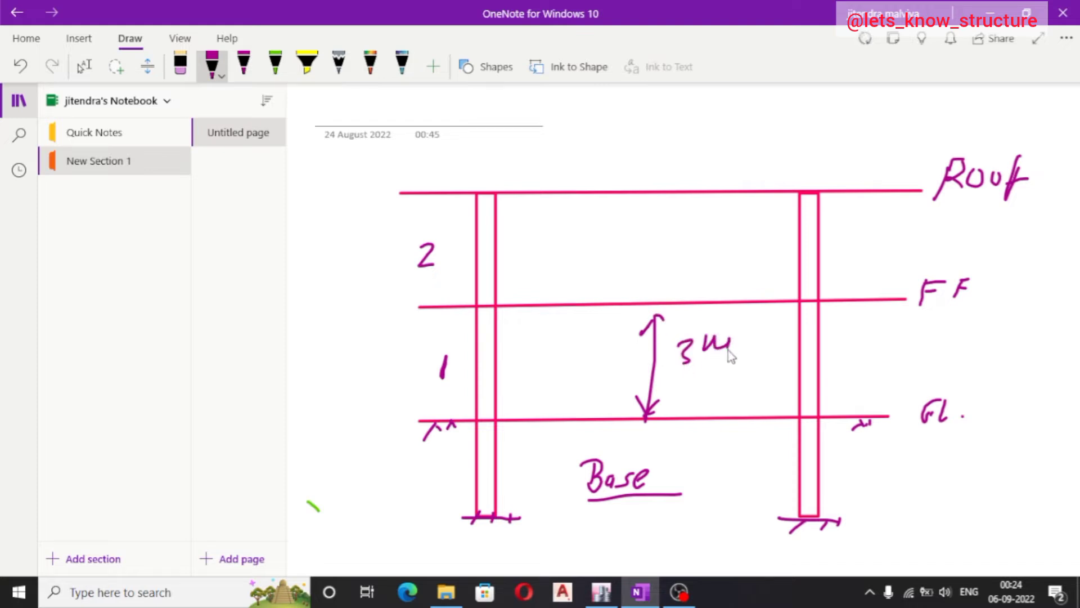
pyautogui.moveTo(660, 242)
pyautogui.mouseDown()
pyautogui.moveTo(661, 269)
pyautogui.moveTo(699, 256)
pyautogui.mouseUp()
pyautogui.moveTo(710, 447)
pyautogui.mouseDown()
pyautogui.moveTo(703, 472)
pyautogui.moveTo(727, 467)
pyautogui.mouseUp()
pyautogui.moveTo(733, 471)
pyautogui.mouseDown()
pyautogui.moveTo(738, 455)
pyautogui.moveTo(759, 461)
pyautogui.mouseUp()
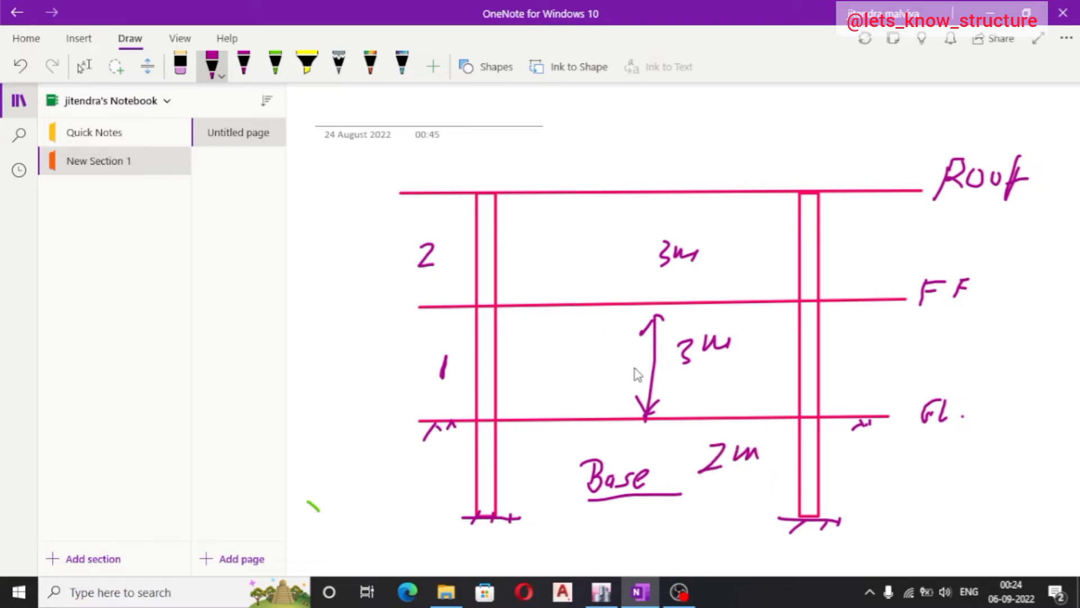
pyautogui.click(580, 269)
pyautogui.moveTo(708, 484); pyautogui.dragTo(768, 464)
pyautogui.click(611, 592)
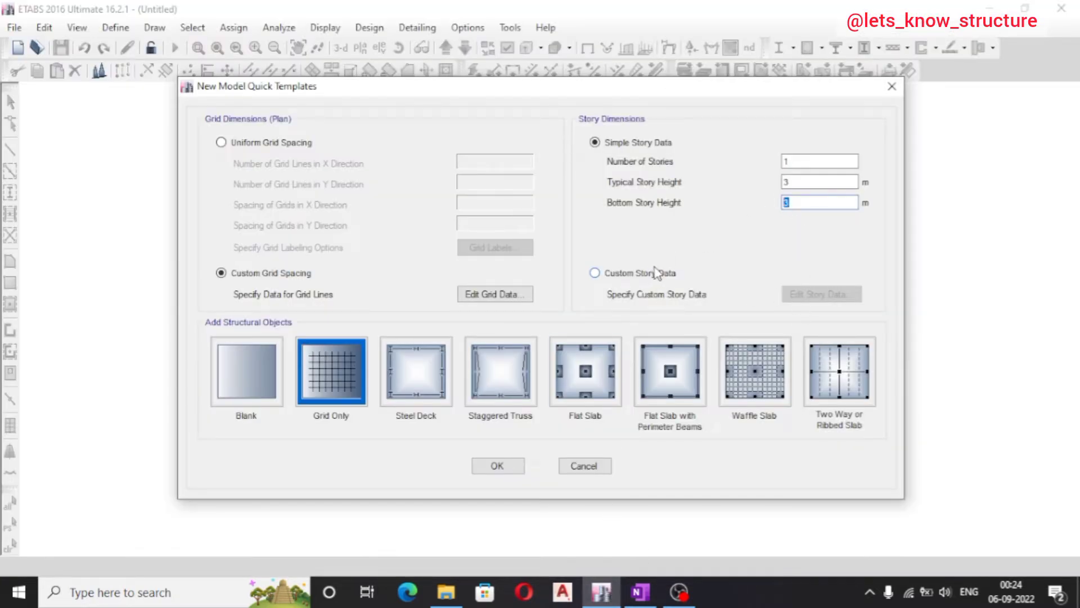
# Create the grid-only model with 2 stories, 3 m typical and 2 m bottom story height, and close the second view window
pyautogui.click(815, 162)
pyautogui.click(495, 468)
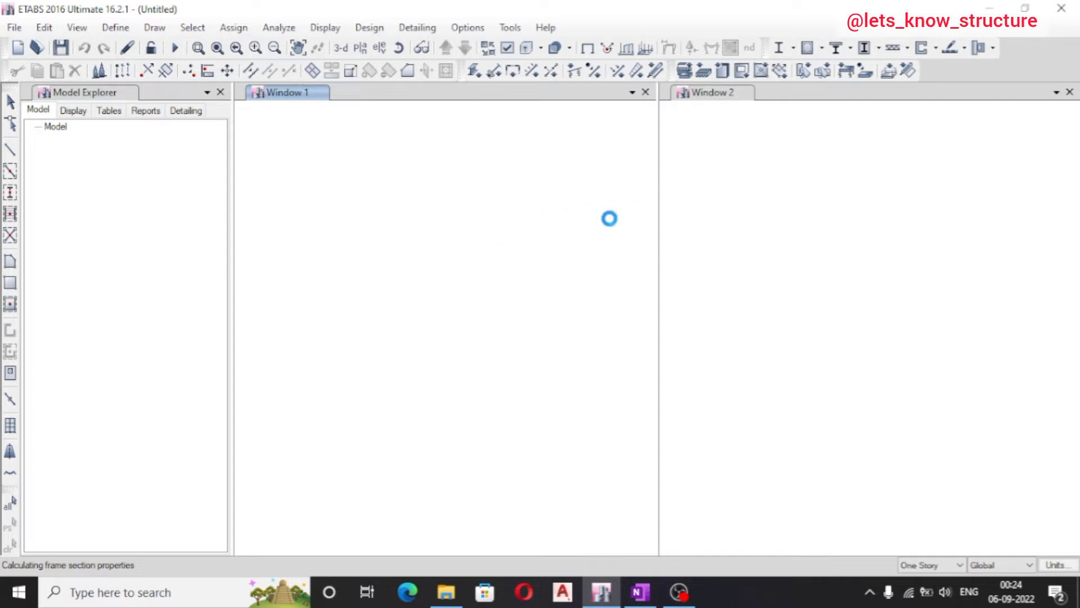
pyautogui.click(1070, 92)
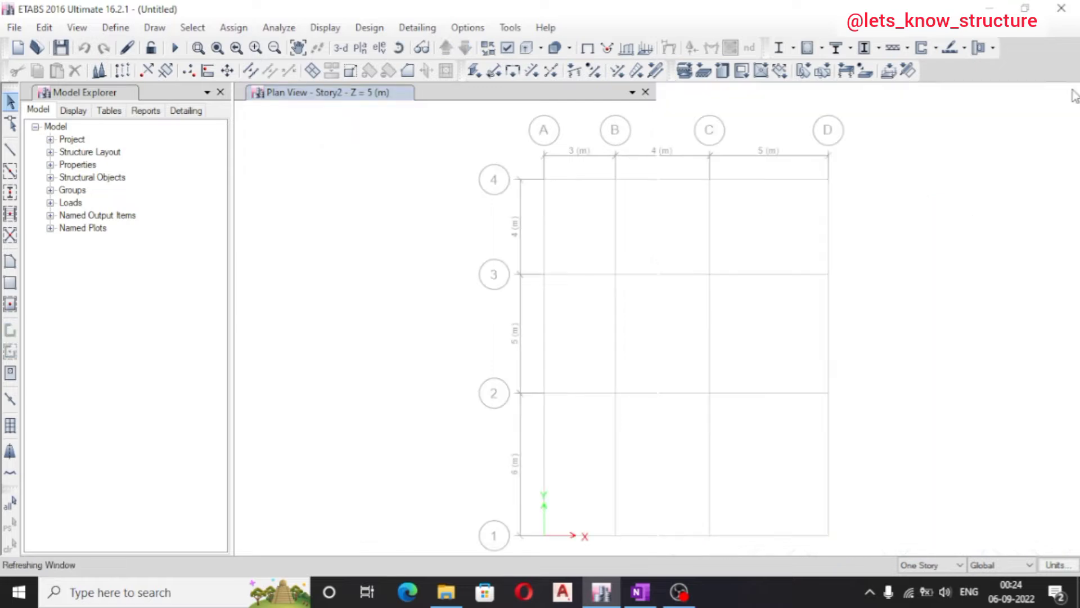
# Show the plan view of the Base level
pyautogui.click(363, 50)
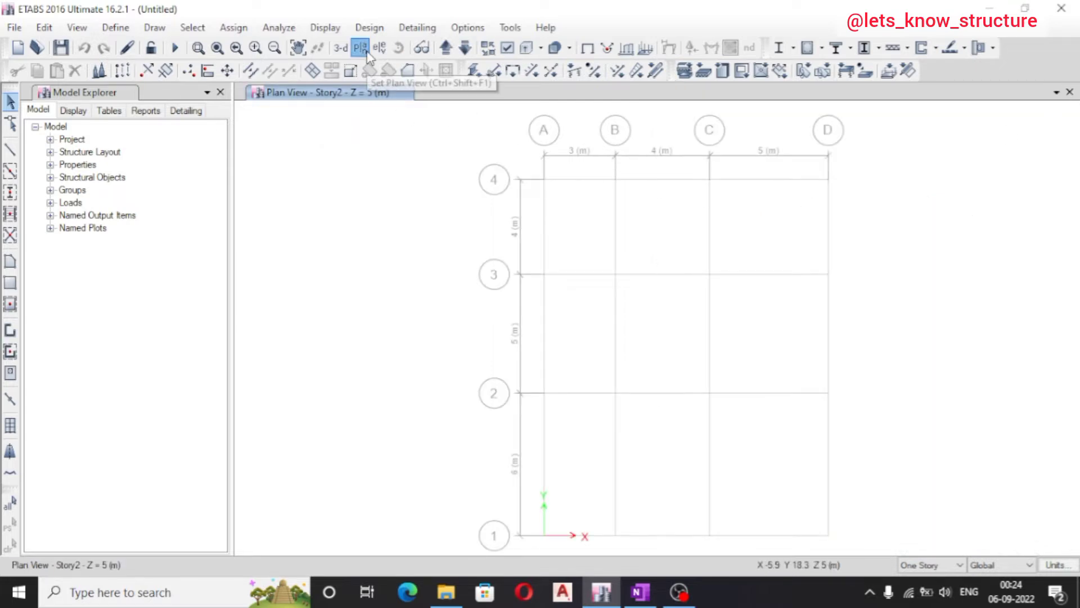
pyautogui.click(461, 269)
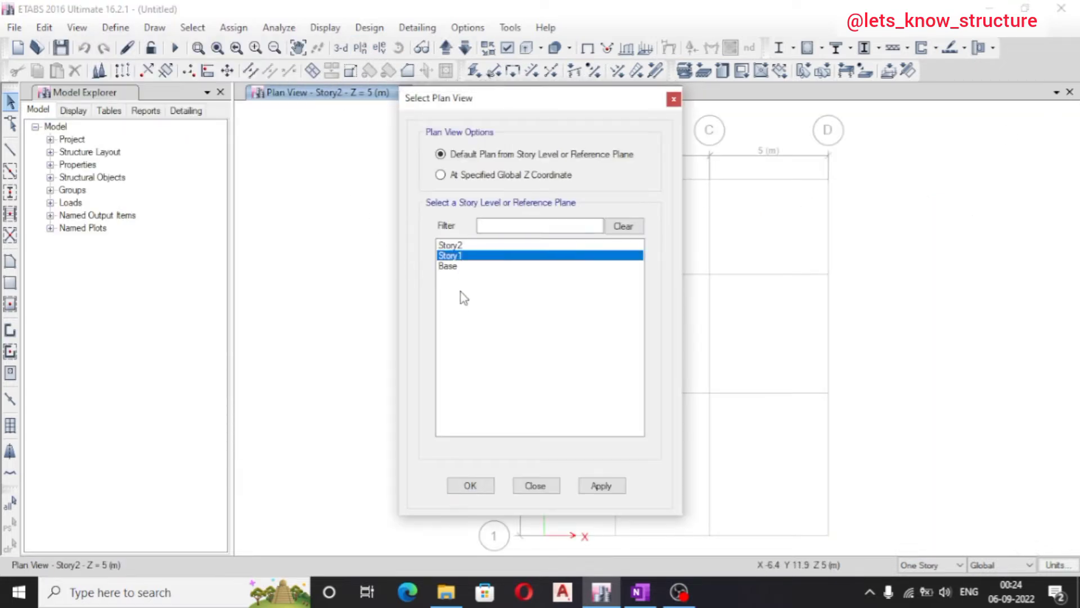
pyautogui.click(454, 255)
pyautogui.click(467, 246)
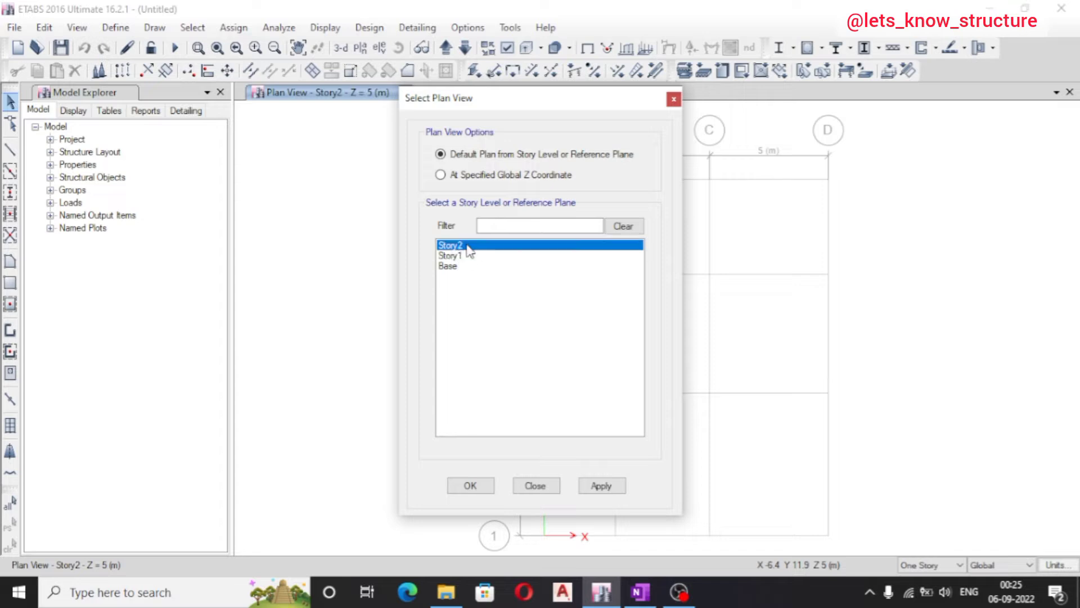
pyautogui.click(460, 256)
pyautogui.click(453, 265)
pyautogui.click(471, 485)
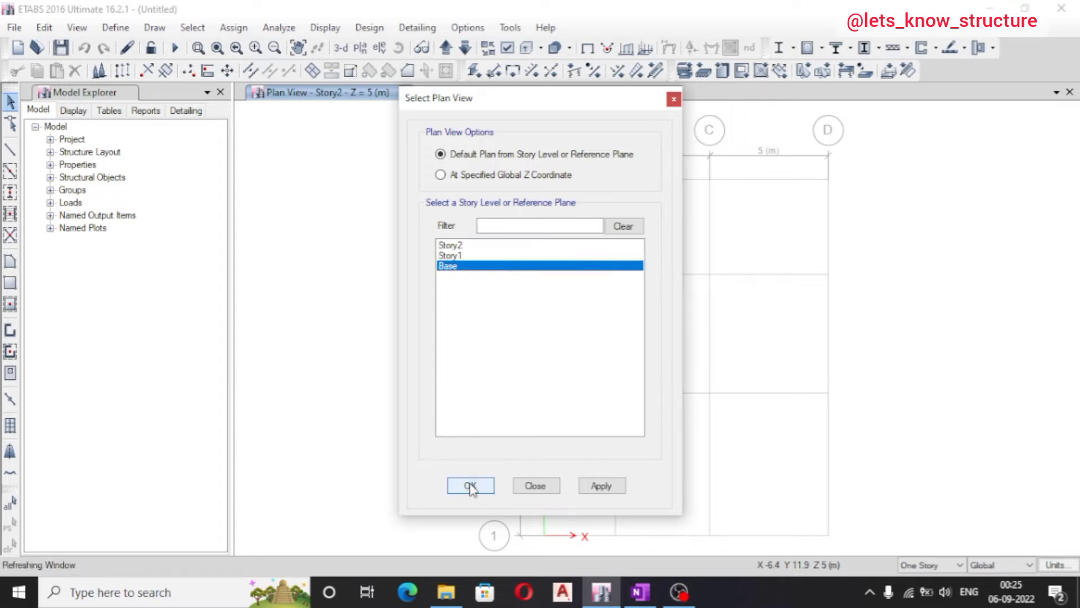
pyautogui.scroll(-3, 340, 335)
pyautogui.scroll(3, 422, 321)
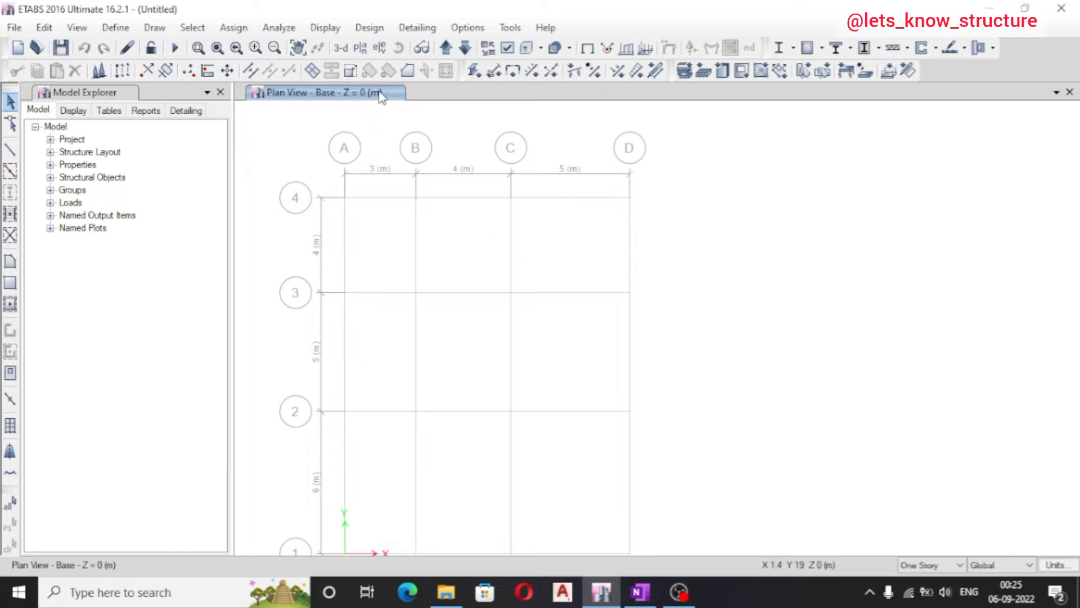
# Step the plan view up to Story2, back down to Base, and up to Story1
pyautogui.click(446, 47)
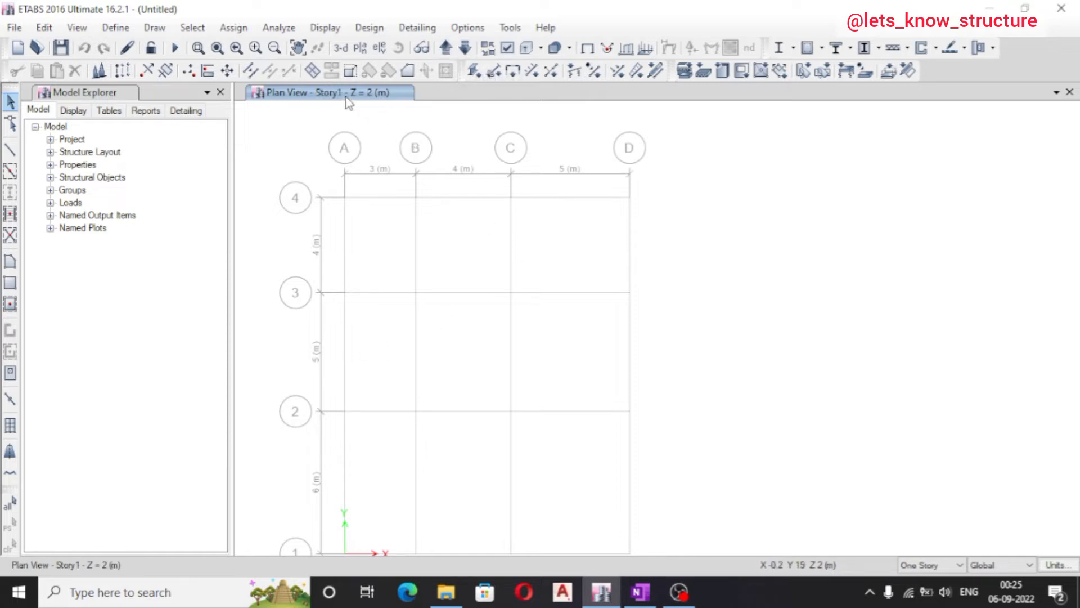
pyautogui.click(446, 47)
pyautogui.scroll(-3, 532, 253)
pyautogui.scroll(3, 524, 256)
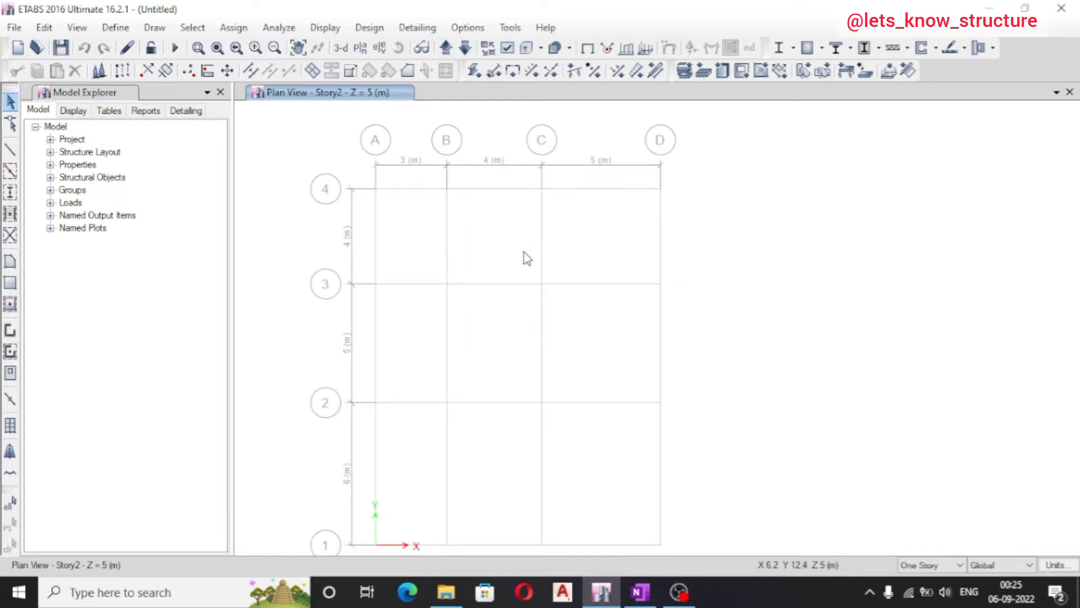
pyautogui.click(464, 49)
pyautogui.click(464, 48)
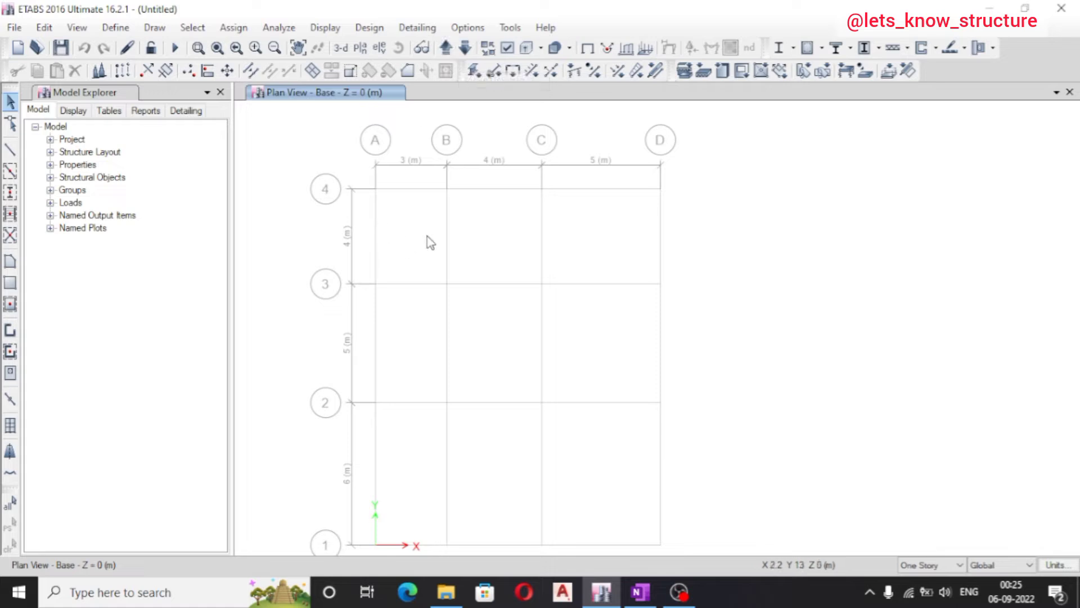
pyautogui.click(445, 50)
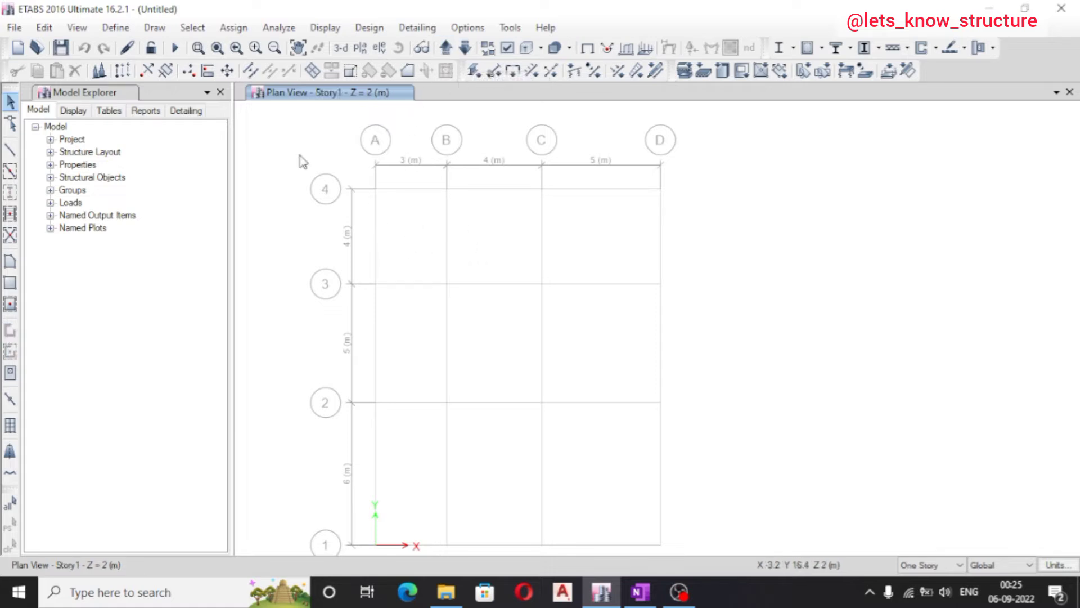
# Open the material definitions and look through the default materials in the list
pyautogui.click(118, 28)
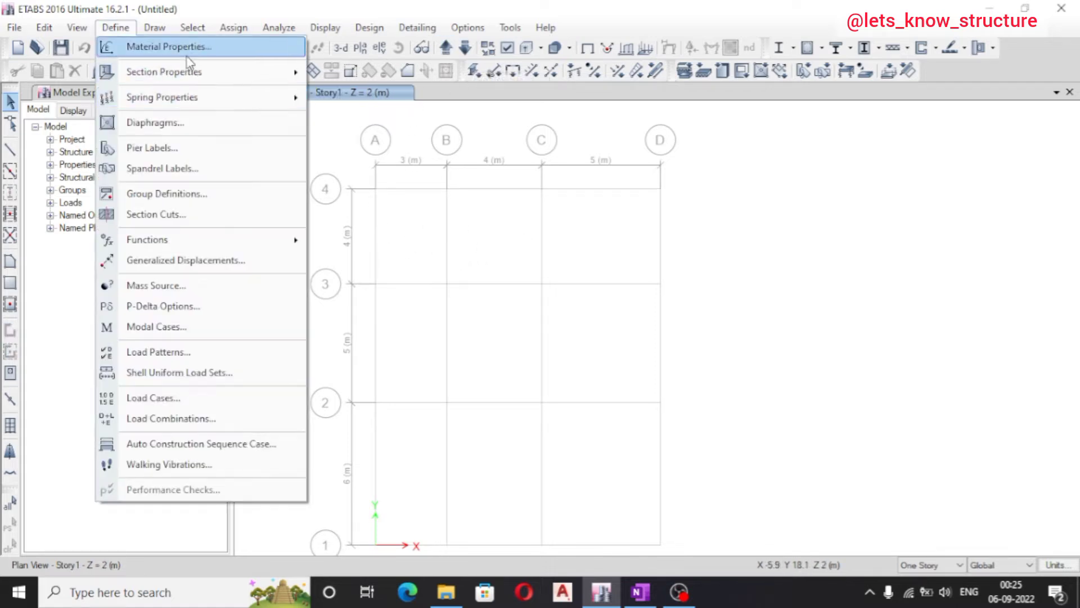
pyautogui.moveTo(197, 80)
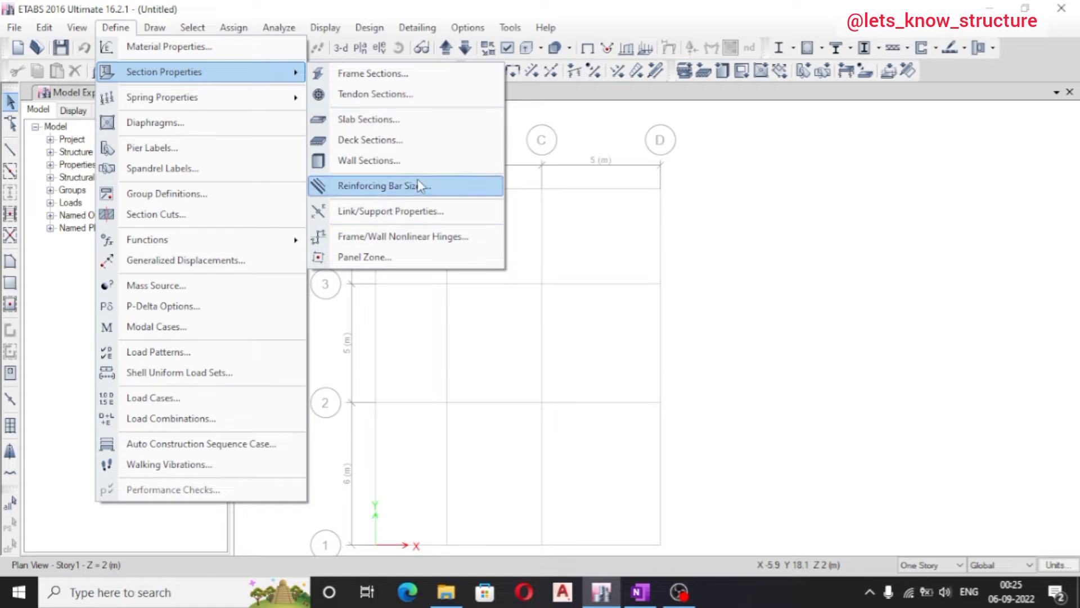
pyautogui.moveTo(248, 99)
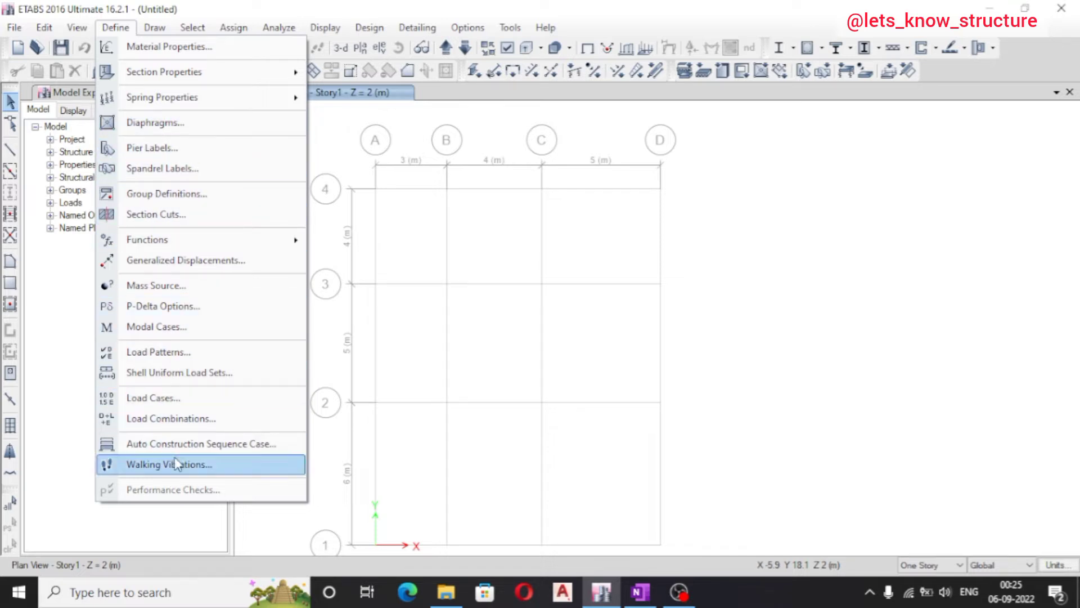
pyautogui.click(162, 49)
pyautogui.click(414, 218)
pyautogui.click(415, 237)
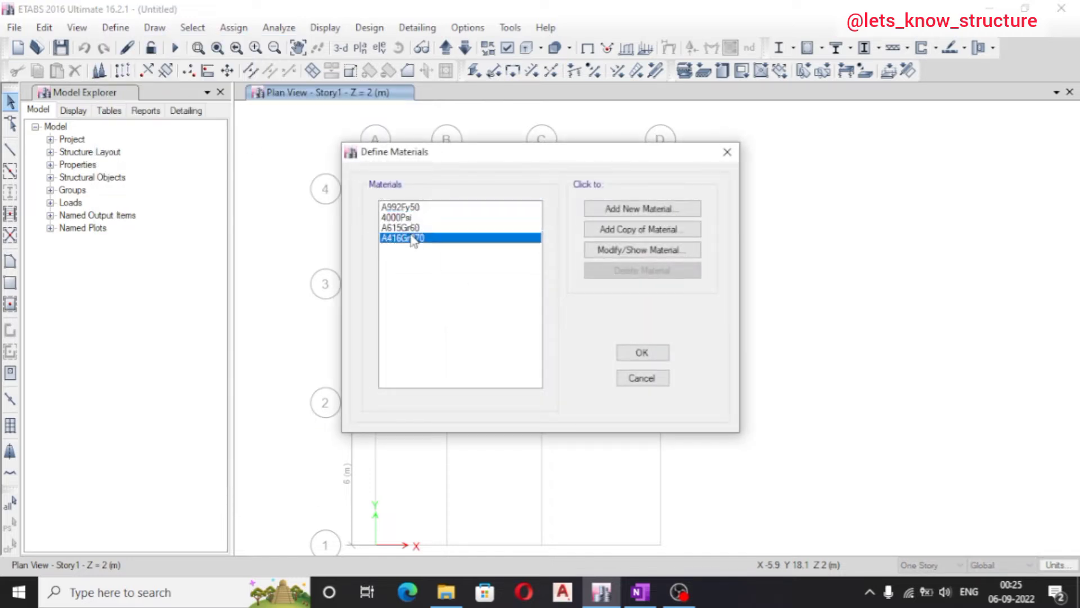
pyautogui.click(420, 218)
pyautogui.click(421, 208)
pyautogui.click(422, 219)
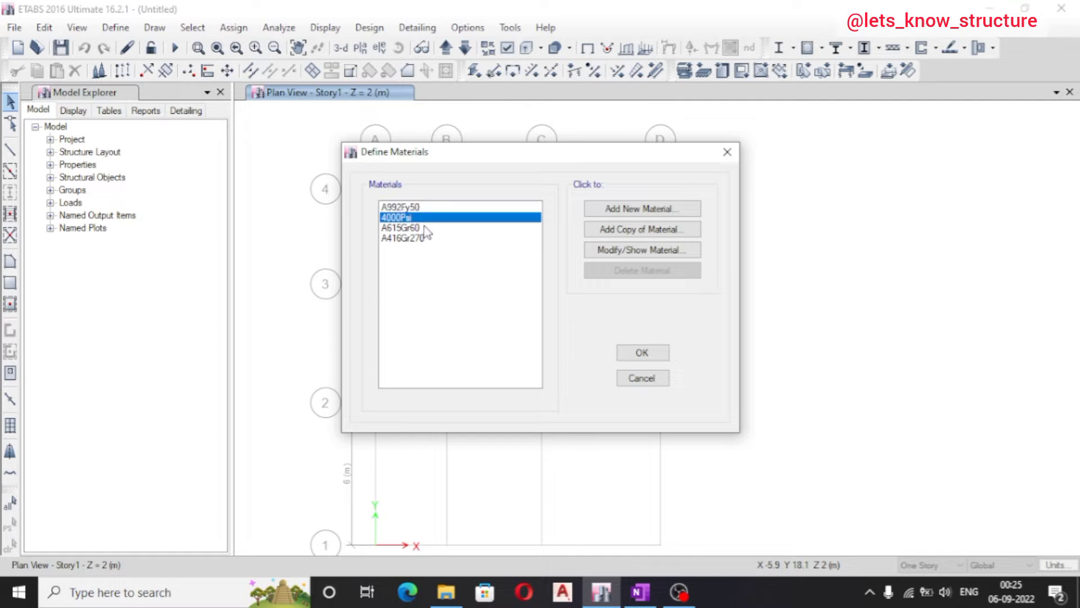
pyautogui.click(419, 238)
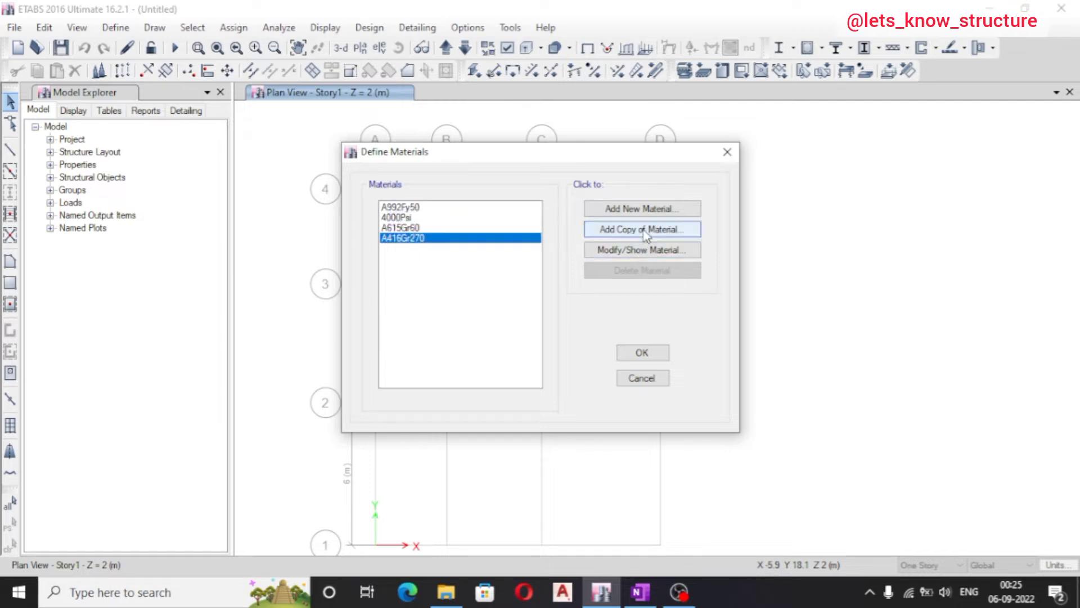
# Add a new material property for region India, type Concrete, Indian standard, grade M20
pyautogui.click(642, 208)
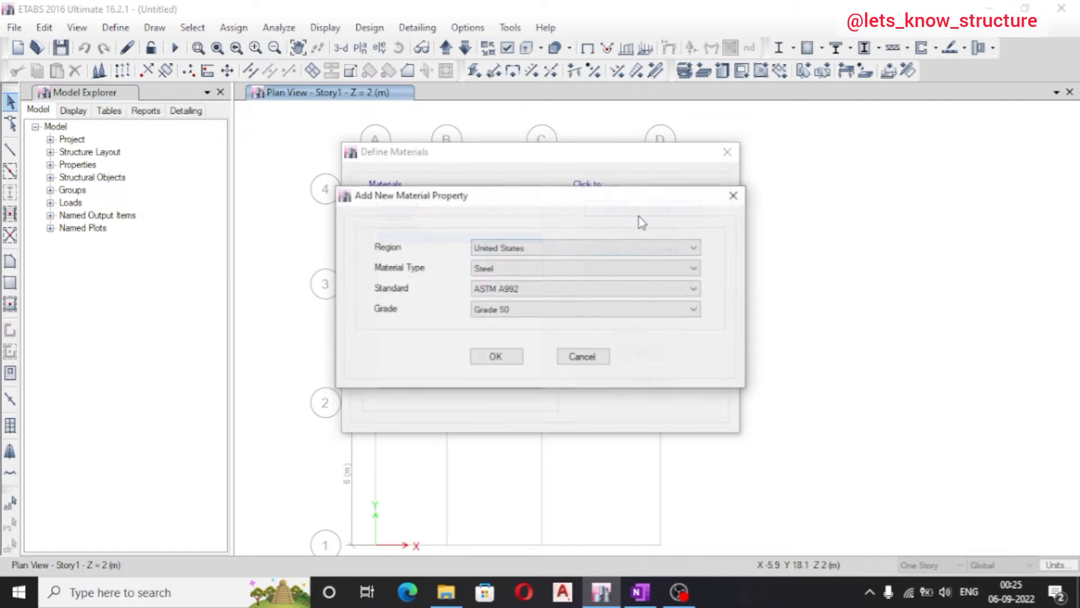
pyautogui.click(554, 248)
pyautogui.click(550, 276)
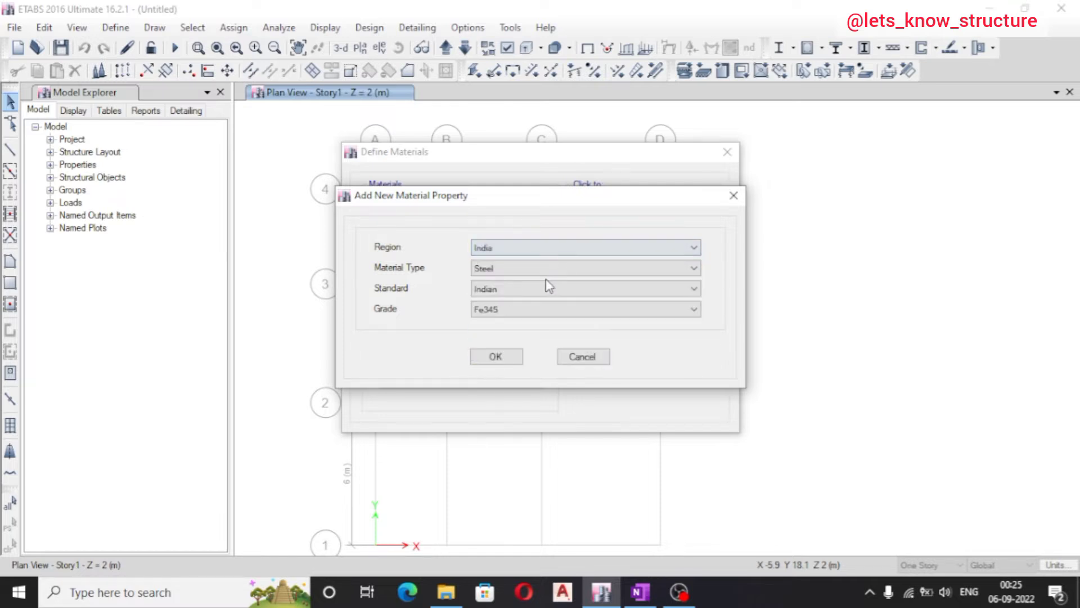
pyautogui.click(542, 313)
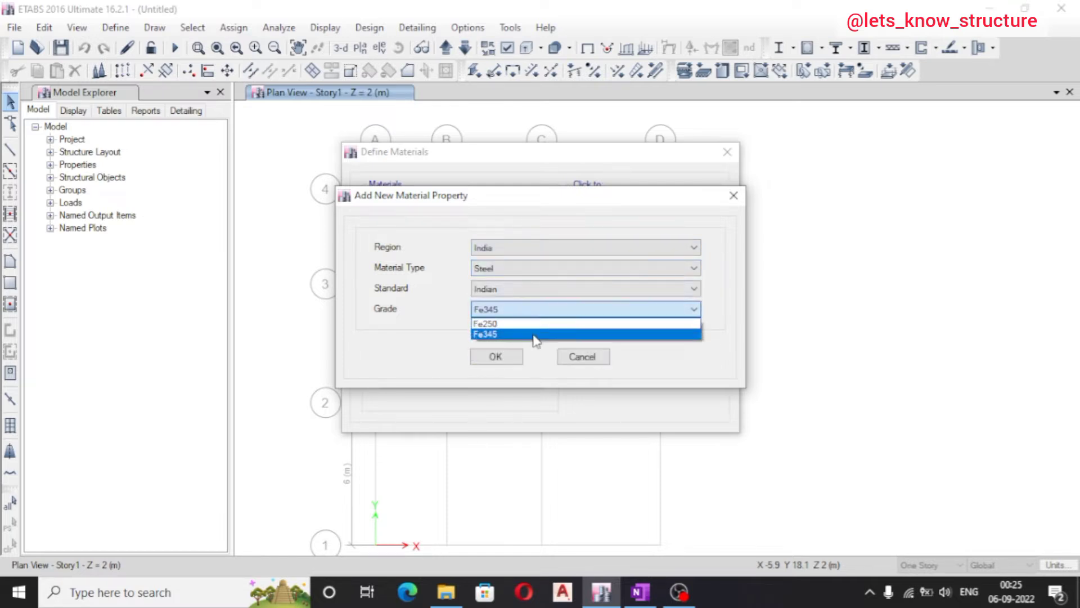
pyautogui.click(535, 334)
pyautogui.click(536, 271)
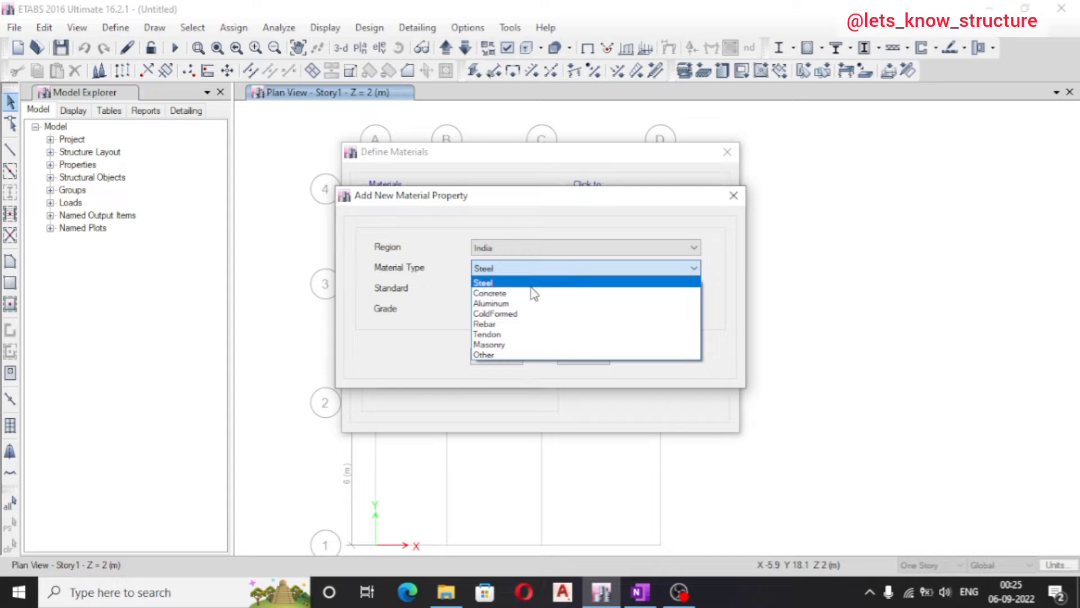
pyautogui.click(534, 293)
pyautogui.click(517, 309)
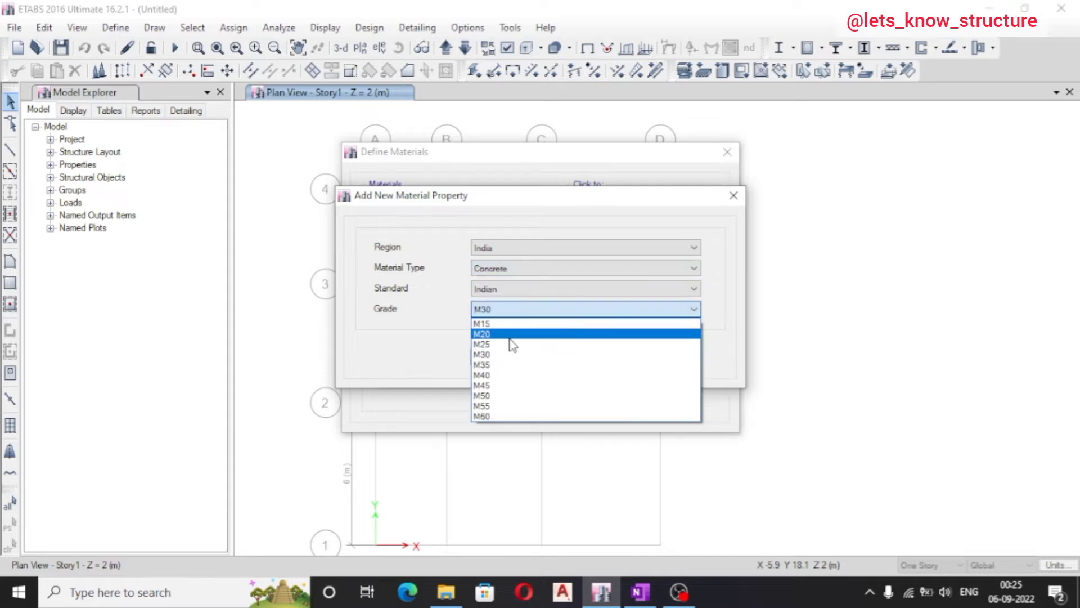
pyautogui.click(510, 335)
pyautogui.click(493, 355)
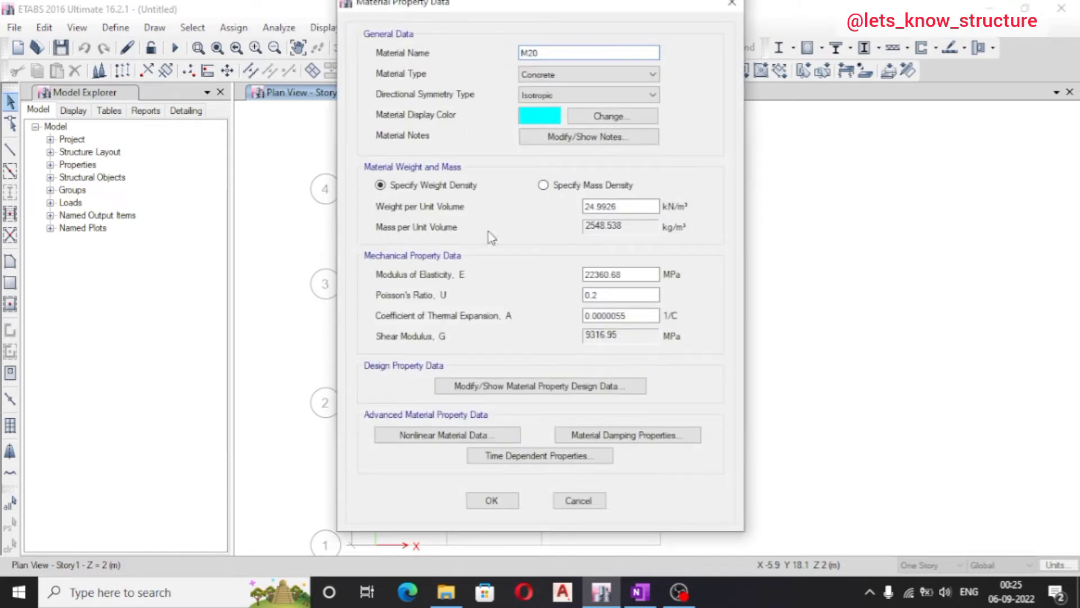
# Check the M20 weight per unit volume and modulus of elasticity, and accept the material data
pyautogui.moveTo(640, 207); pyautogui.dragTo(707, 237)
pyautogui.moveTo(637, 275); pyautogui.dragTo(570, 281)
pyautogui.click(494, 500)
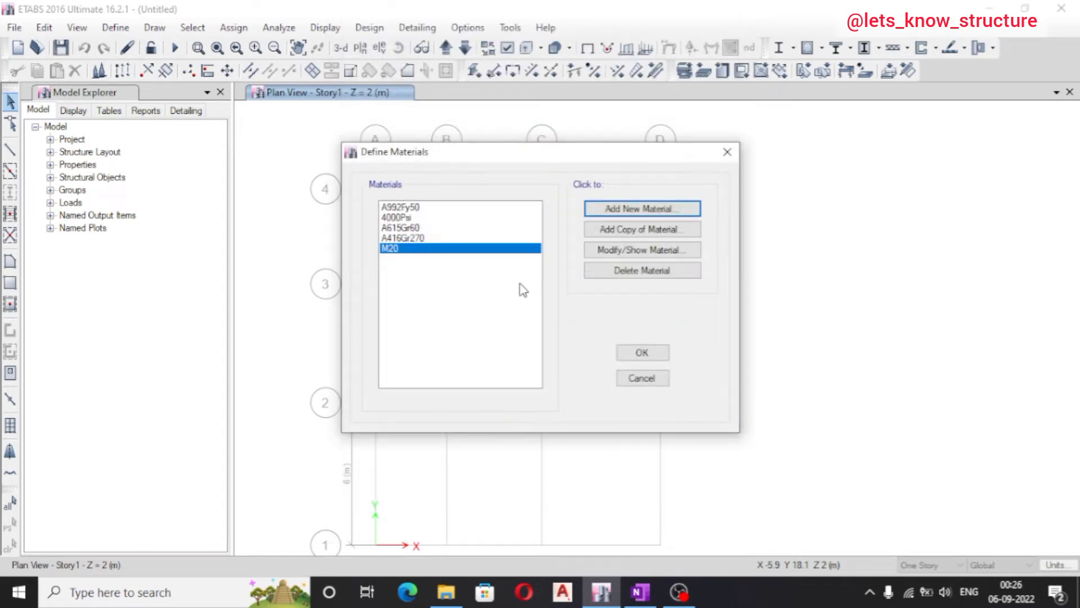
# Add an Indian rebar material of HYSD Grade 500 with its default property data and finish the material definitions
pyautogui.click(641, 212)
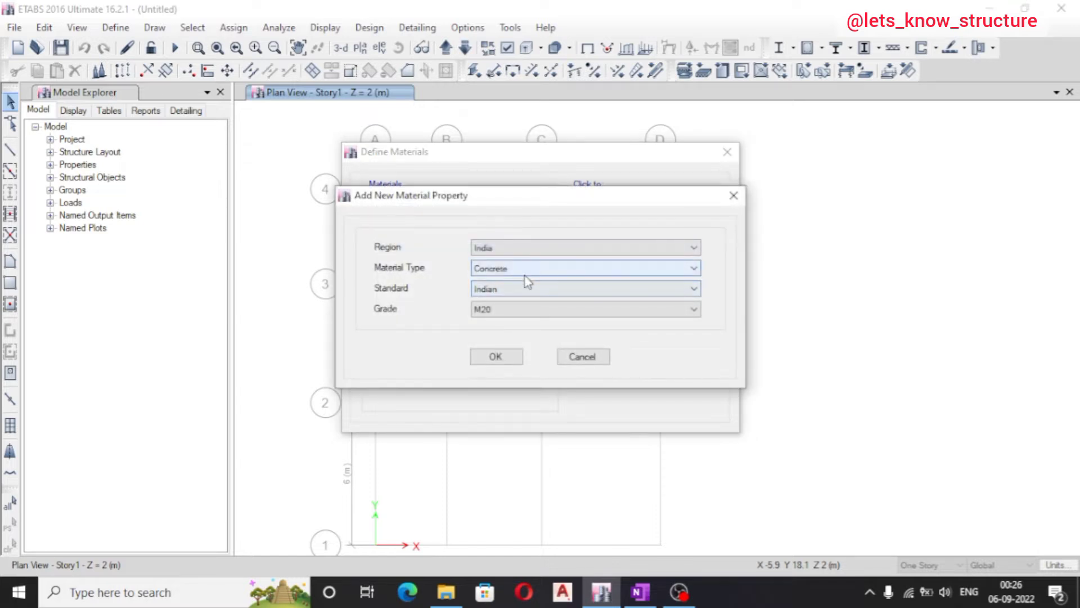
pyautogui.click(526, 273)
pyautogui.click(524, 323)
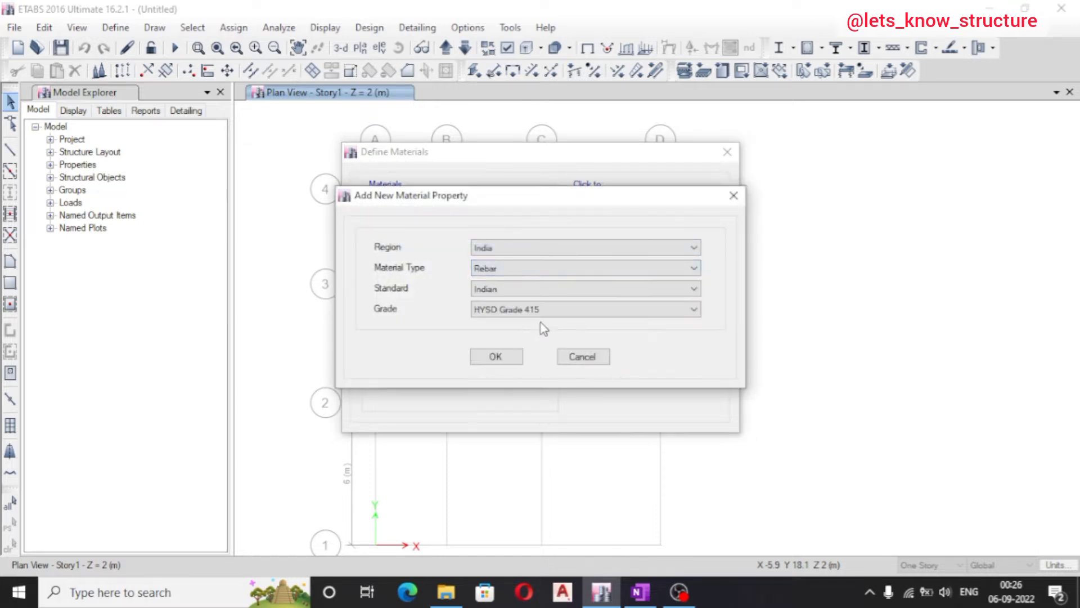
pyautogui.click(541, 311)
pyautogui.click(550, 346)
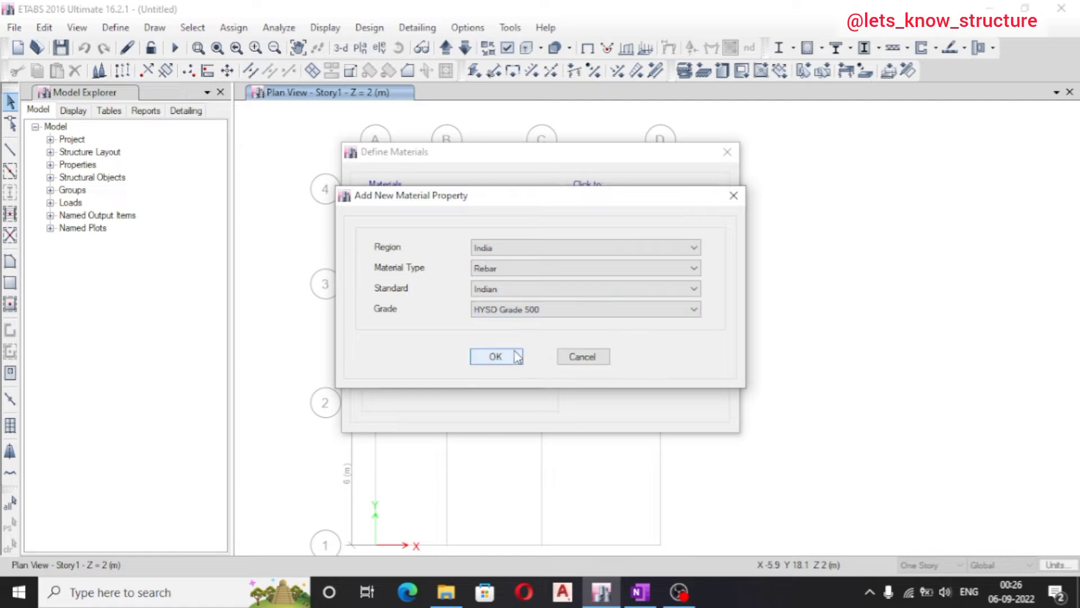
pyautogui.click(511, 361)
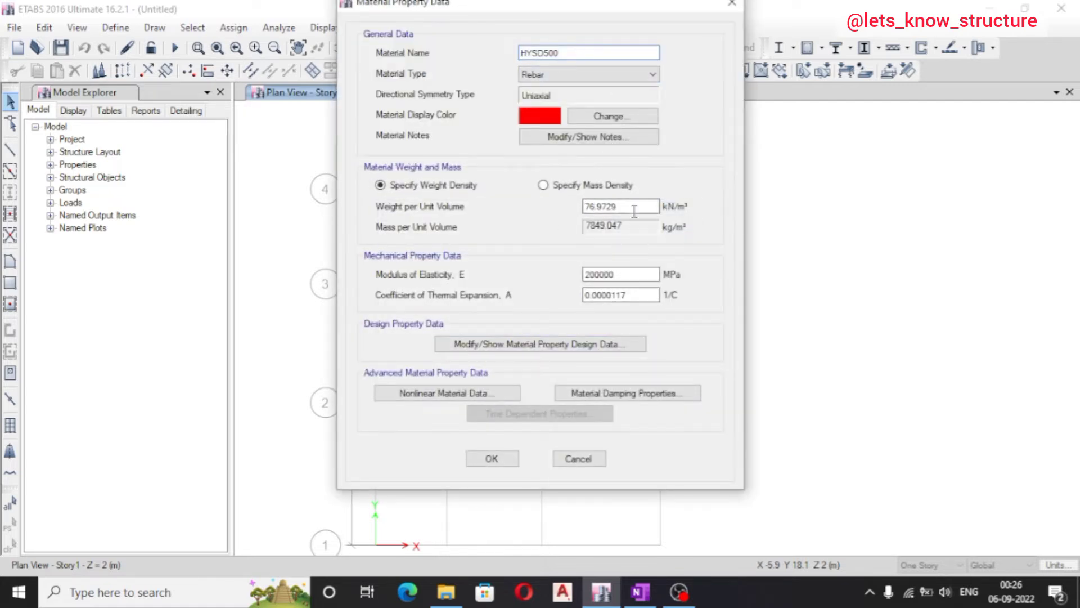
pyautogui.click(496, 462)
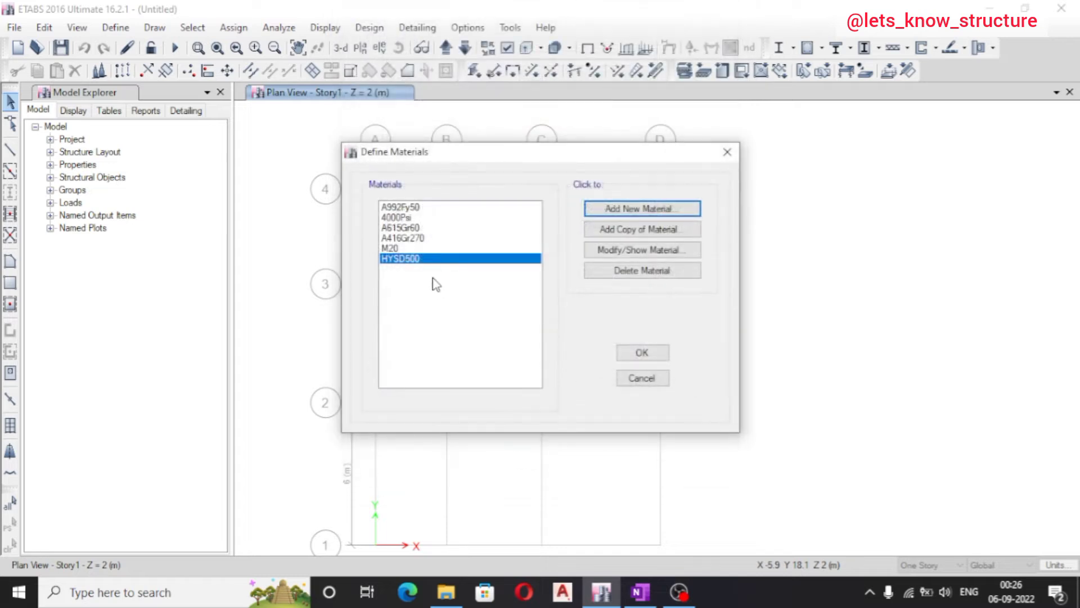
pyautogui.click(427, 249)
pyautogui.click(431, 259)
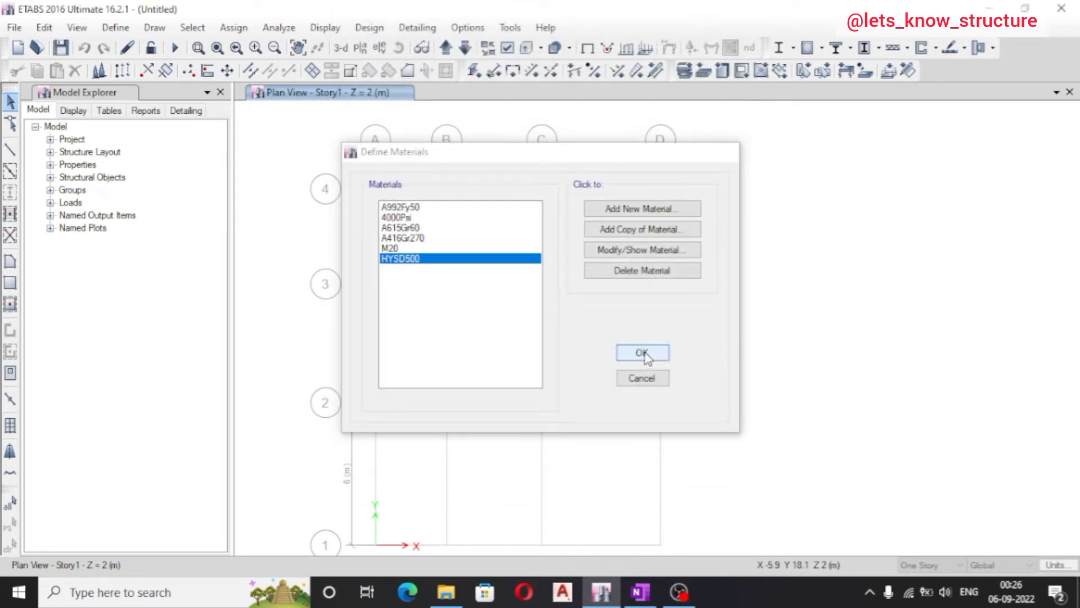
pyautogui.click(642, 353)
# Open the frame section definitions and delete all the default sections offered for deletion, including ISLB600 and ISWB550
pyautogui.click(115, 27)
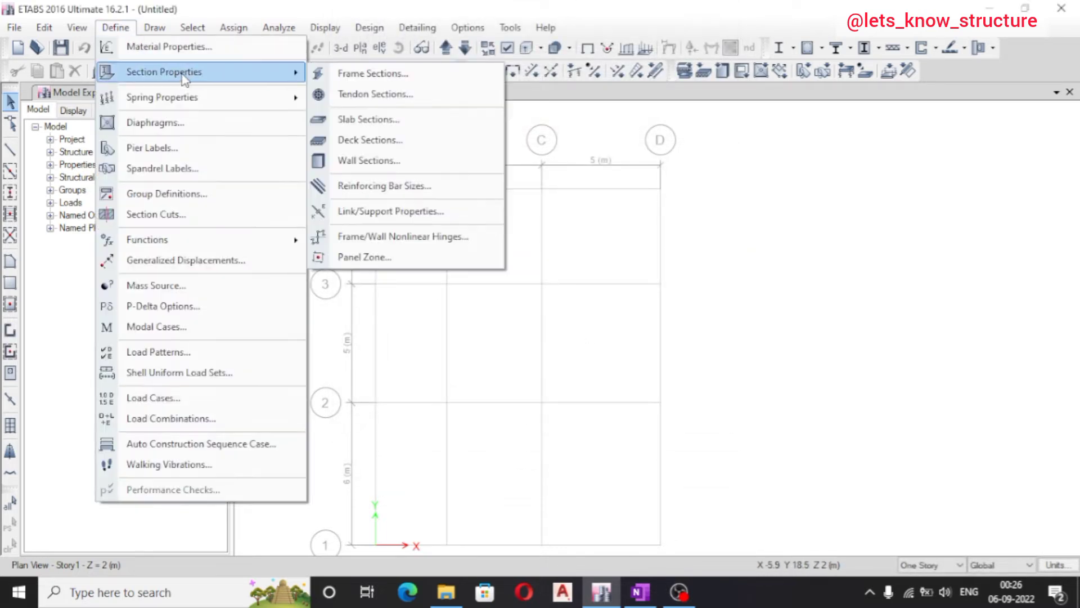
pyautogui.click(383, 73)
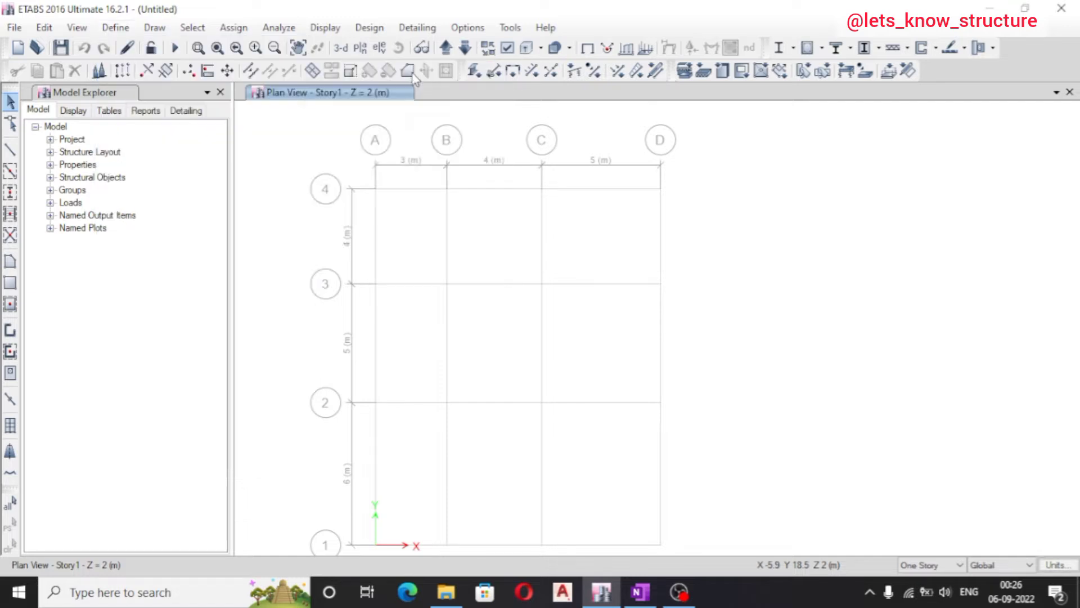
pyautogui.moveTo(409, 250); pyautogui.dragTo(430, 255)
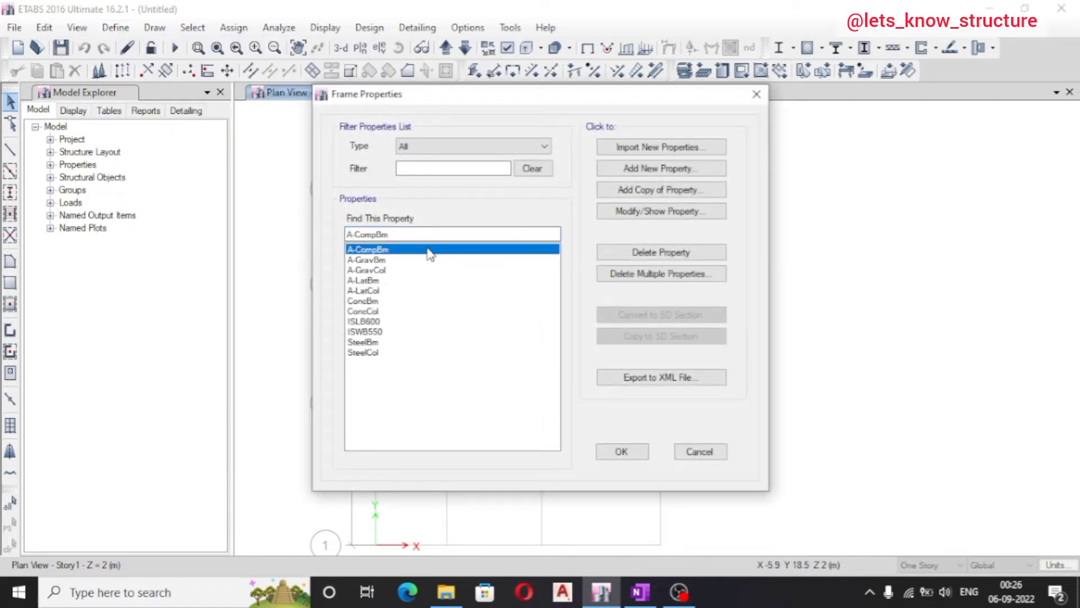
pyautogui.click(657, 274)
pyautogui.moveTo(497, 225); pyautogui.dragTo(473, 335)
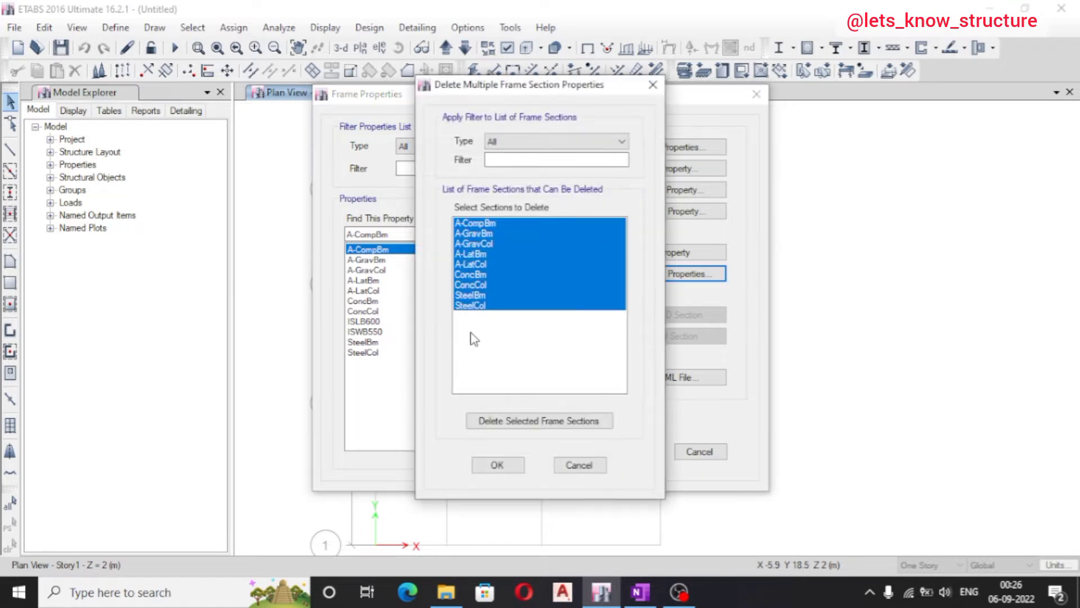
pyautogui.click(516, 420)
pyautogui.moveTo(493, 227); pyautogui.dragTo(485, 251)
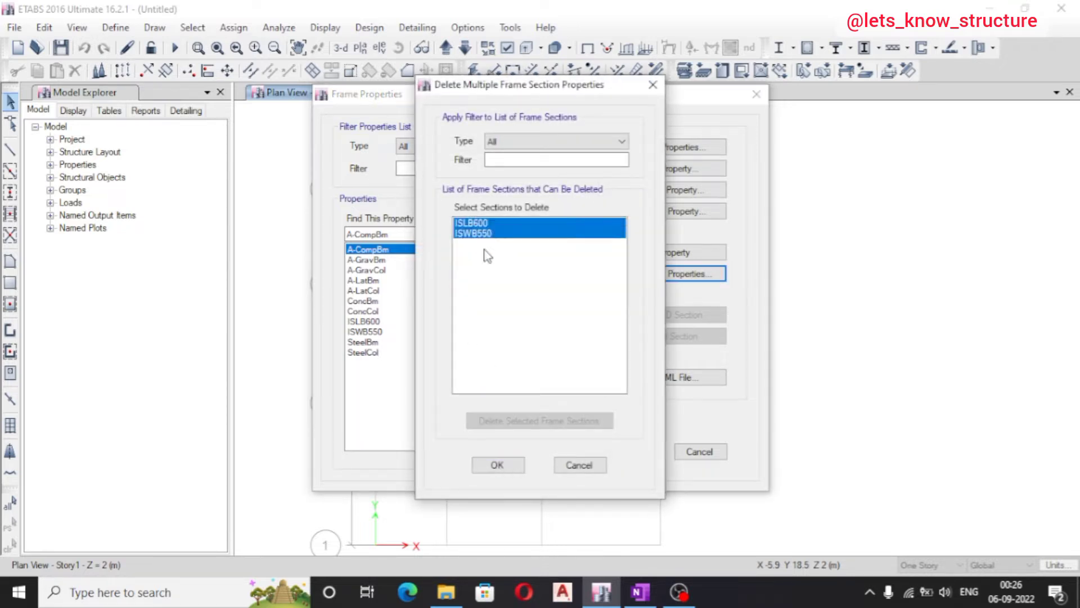
pyautogui.click(526, 420)
pyautogui.click(678, 347)
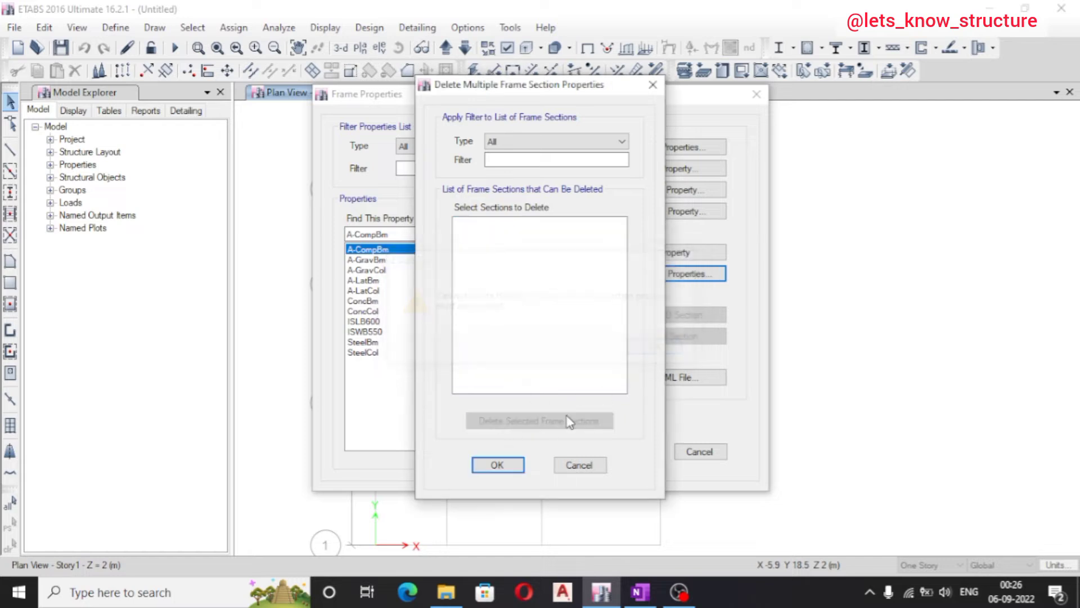
pyautogui.click(497, 465)
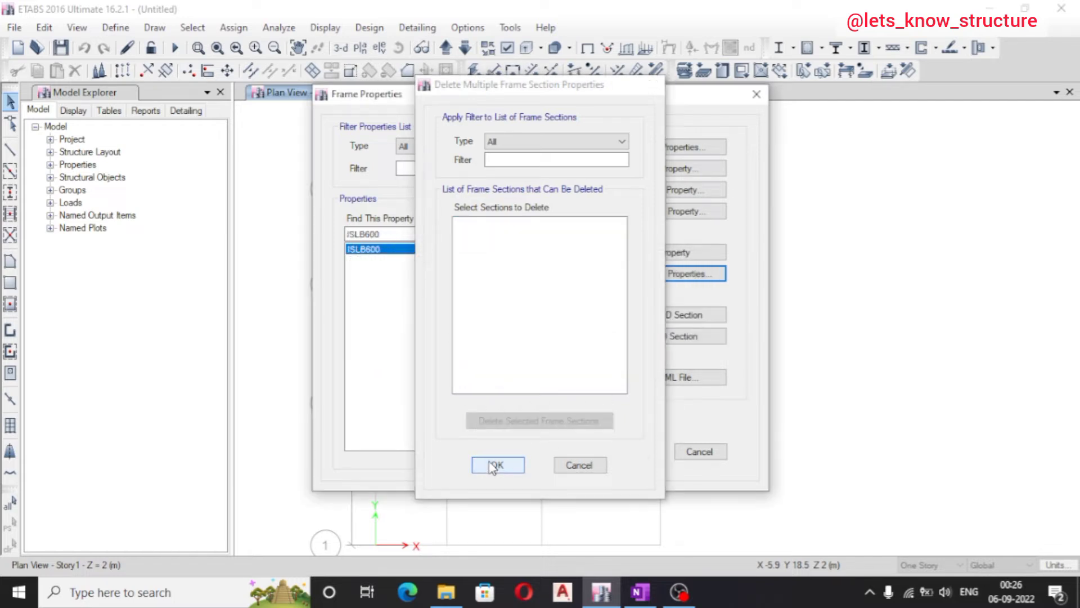
# Add a concrete rectangular section named C1 200*300 in M20, 300 mm deep and 200 mm wide
pyautogui.click(668, 172)
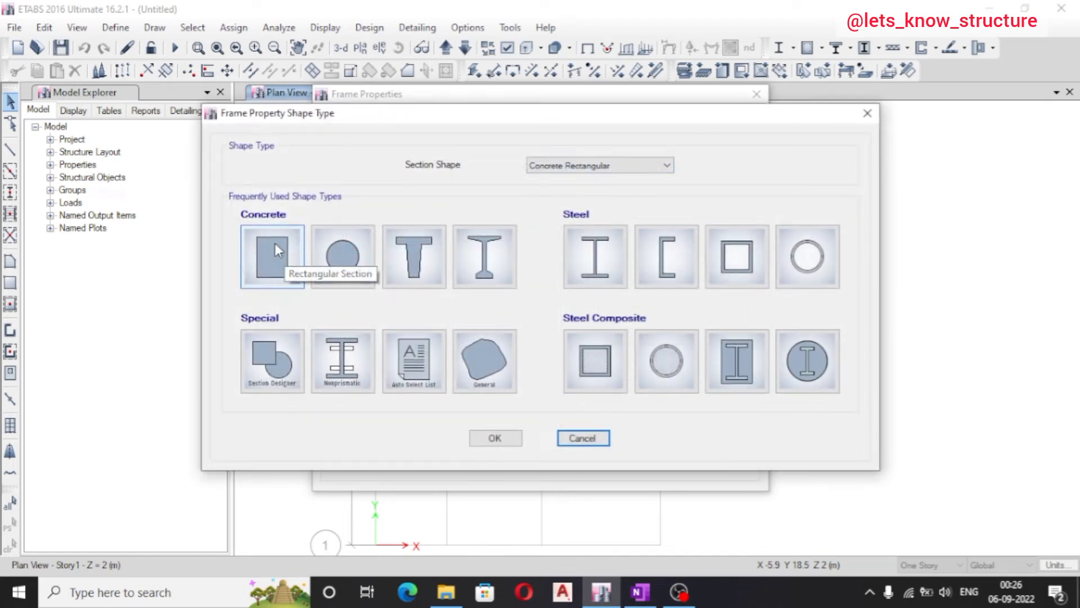
pyautogui.click(268, 249)
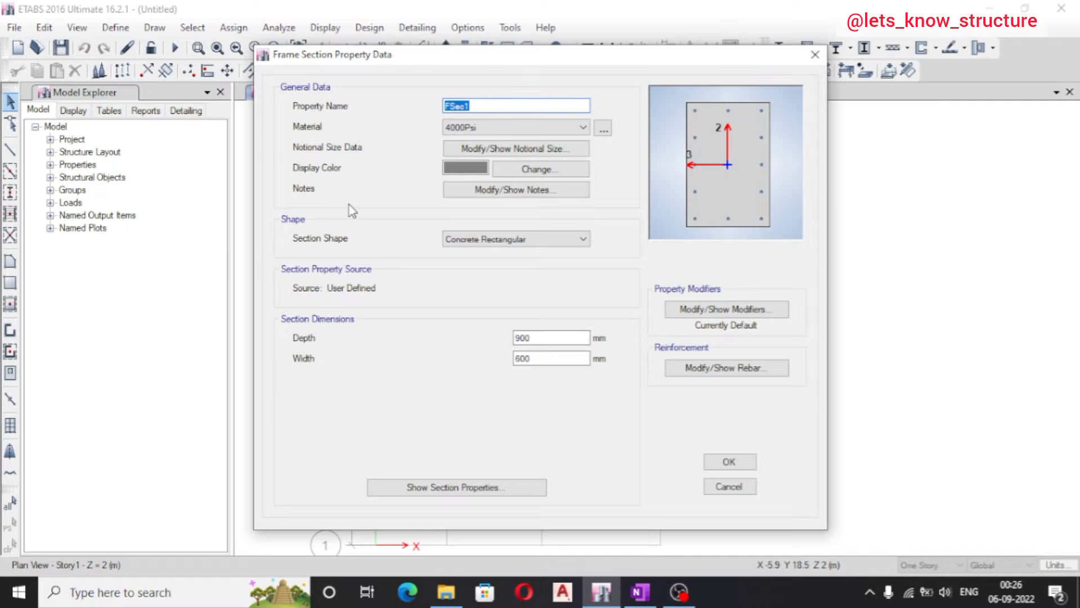
pyautogui.write('c')
pyautogui.click(470, 128)
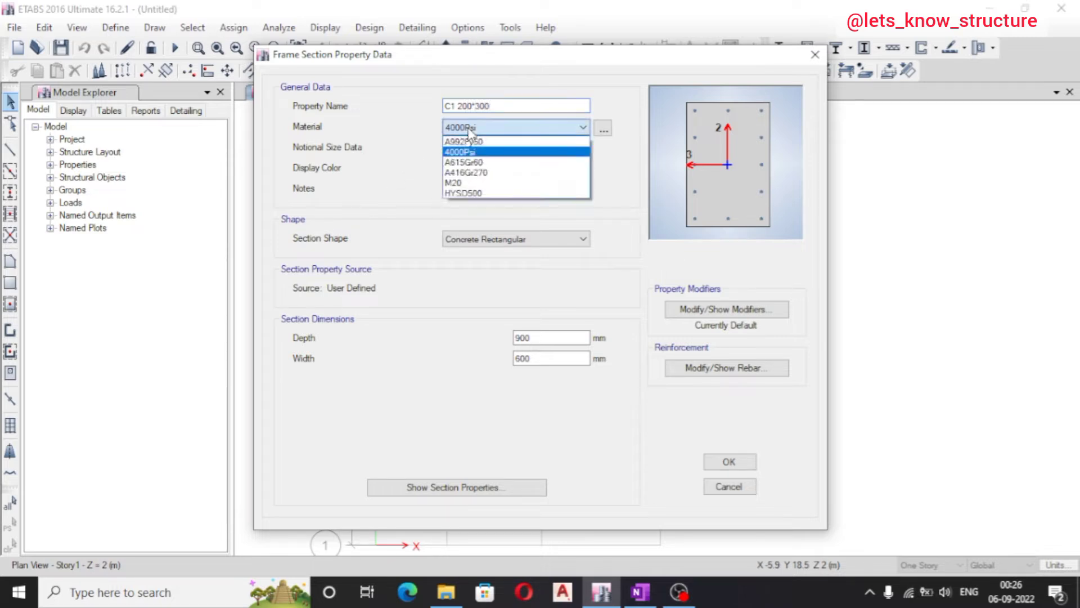
pyautogui.click(471, 184)
pyautogui.moveTo(532, 338); pyautogui.dragTo(443, 350)
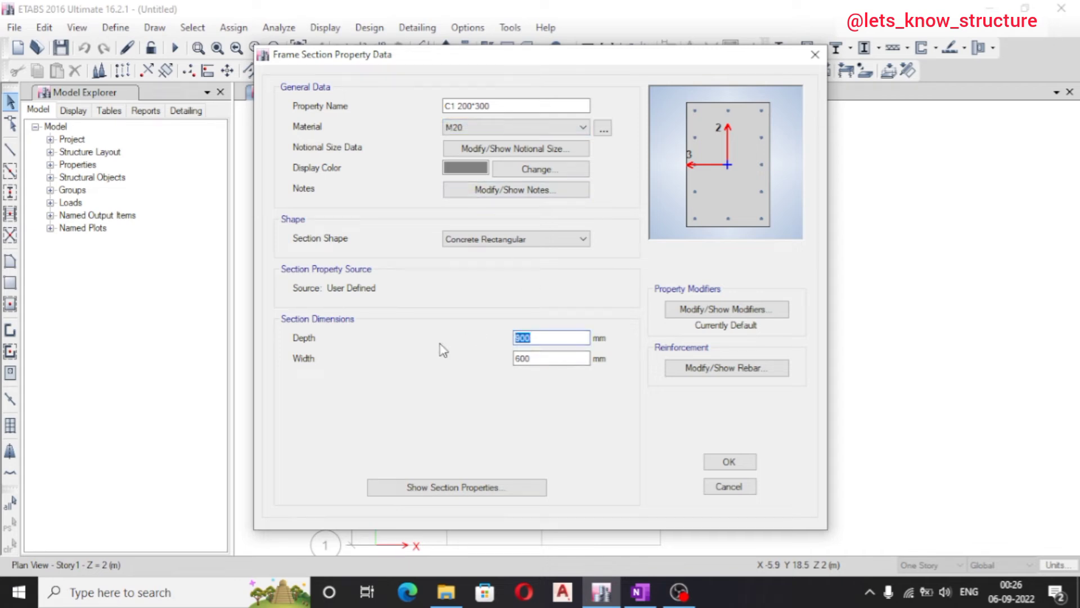
pyautogui.write('3')
pyautogui.press('Tab')
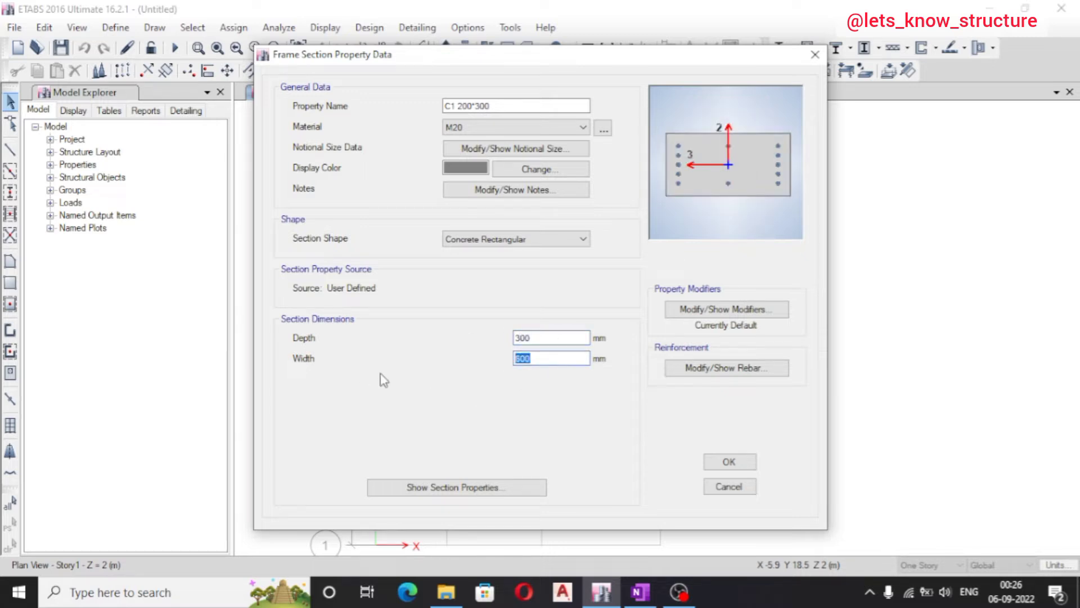
pyautogui.write('200')
# Review the stiffness modification factors of the column section and accept them
pyautogui.click(716, 309)
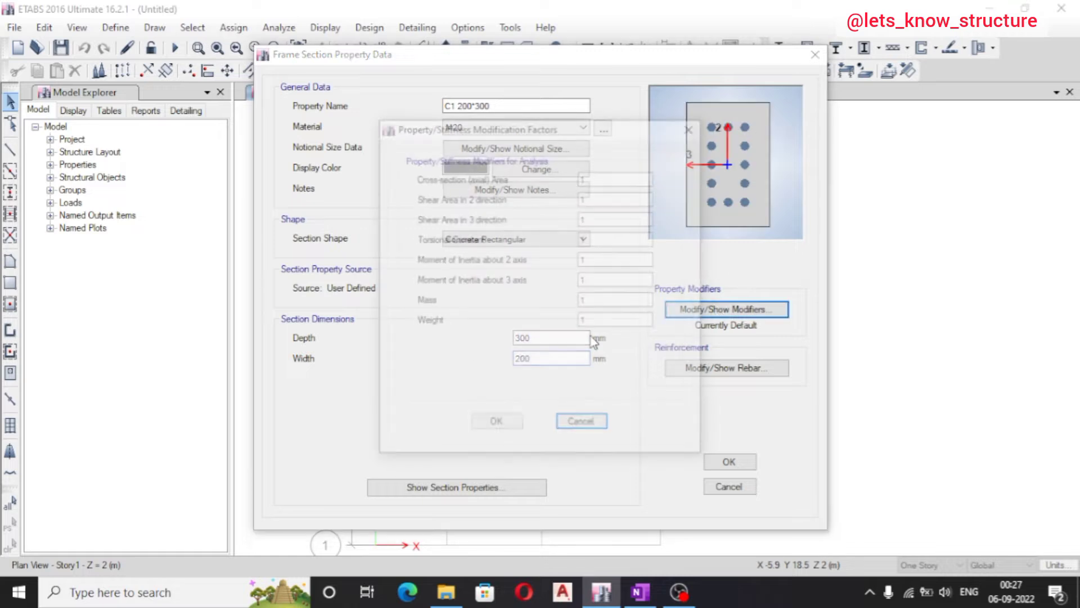
pyautogui.click(625, 179)
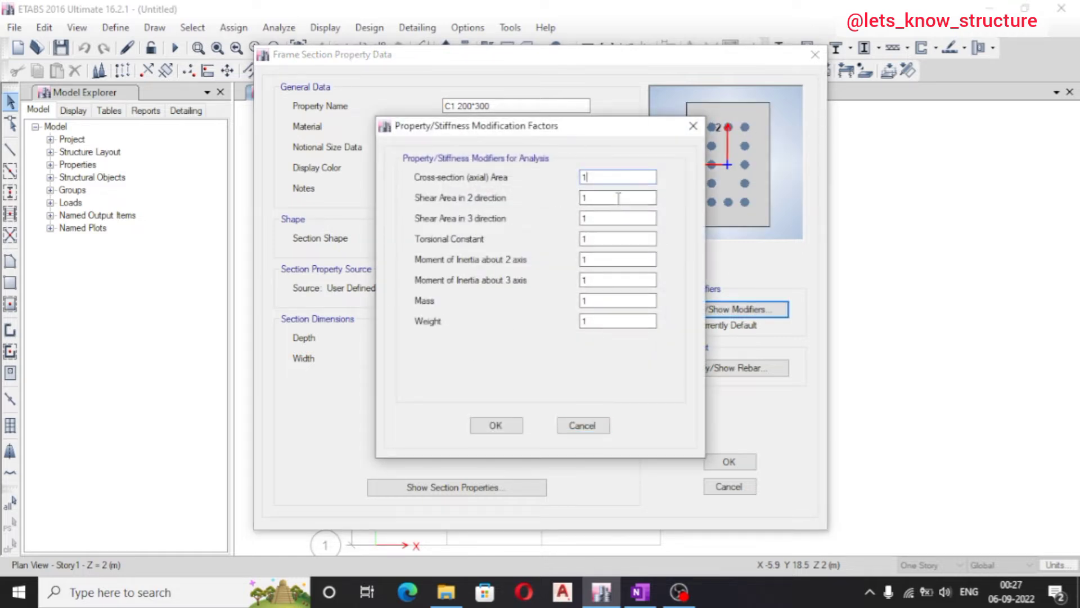
pyautogui.click(495, 425)
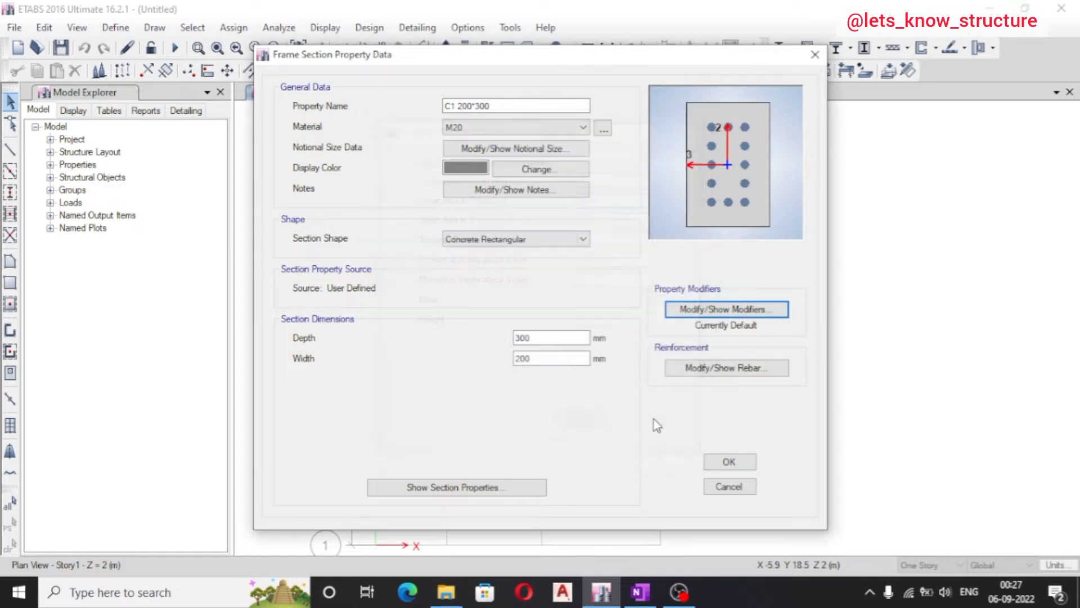
# Set the column's longitudinal and confinement bars to HYSD500, keep the column design type, and accept the section
pyautogui.click(709, 374)
pyautogui.click(666, 106)
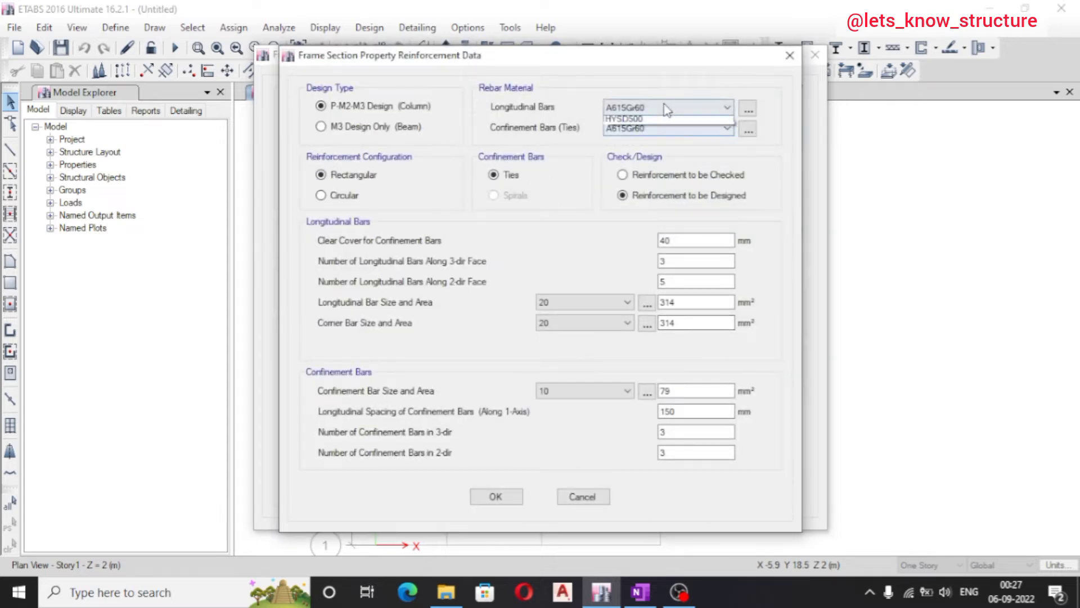
pyautogui.click(662, 132)
pyautogui.click(664, 128)
pyautogui.click(646, 153)
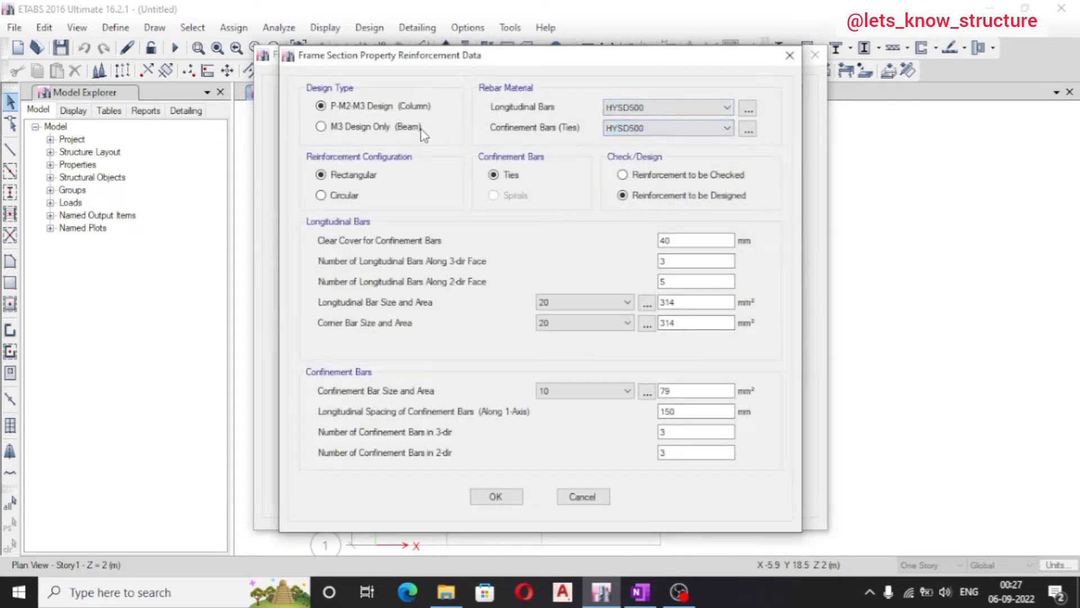
pyautogui.click(390, 128)
pyautogui.click(496, 497)
pyautogui.click(723, 460)
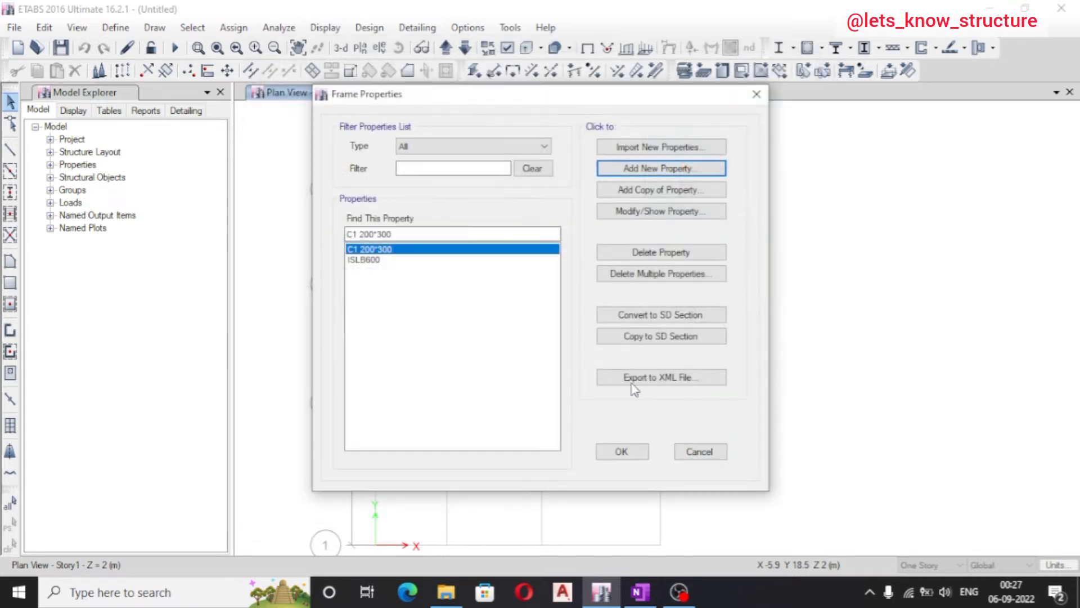
# Delete the remaining default section ISLB600 from the frame properties list
pyautogui.click(397, 262)
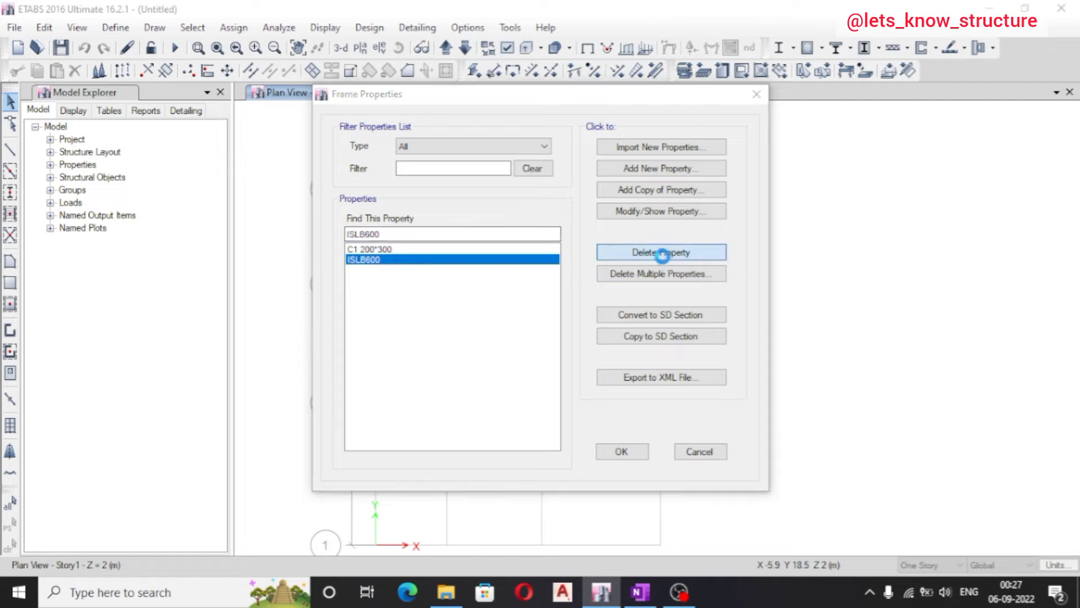
pyautogui.click(661, 253)
pyautogui.press('Return')
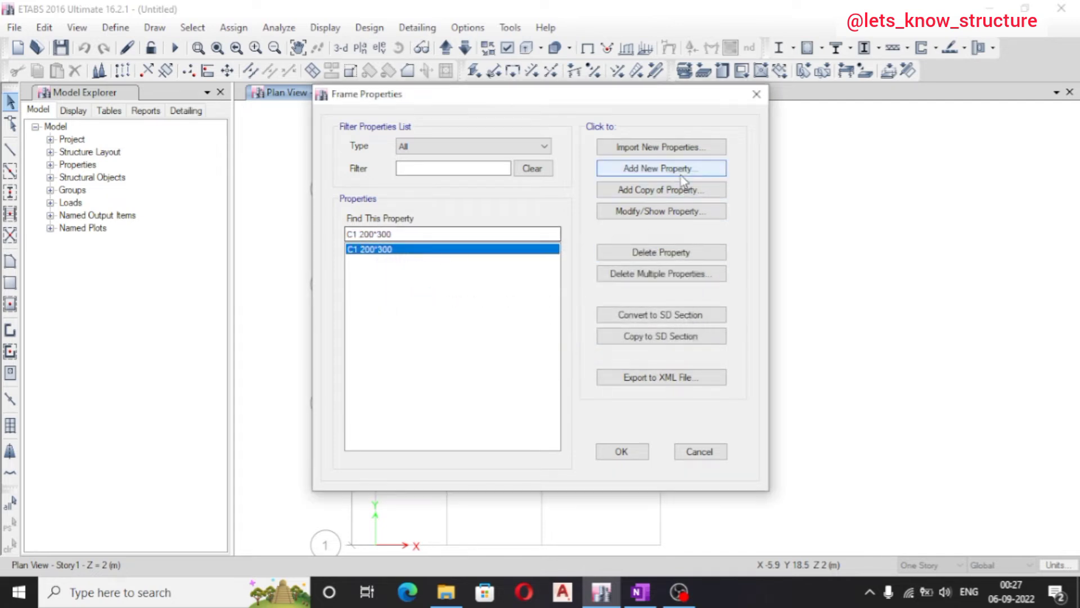
# Add a concrete rectangular section named B1 200*300, 300 mm deep and 200 mm wide
pyautogui.click(679, 170)
pyautogui.click(274, 256)
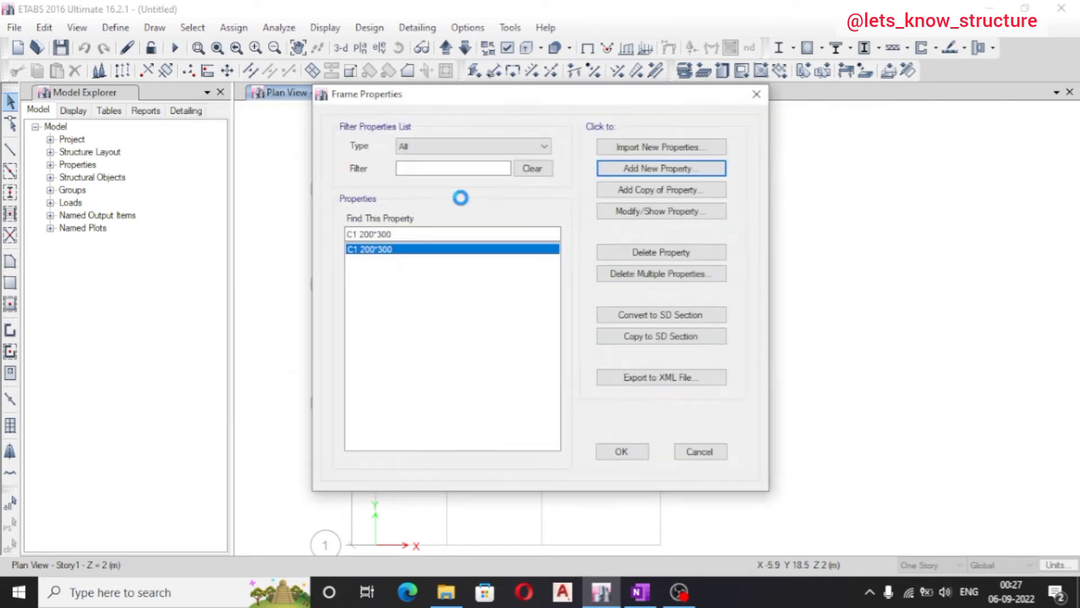
pyautogui.write('BV')
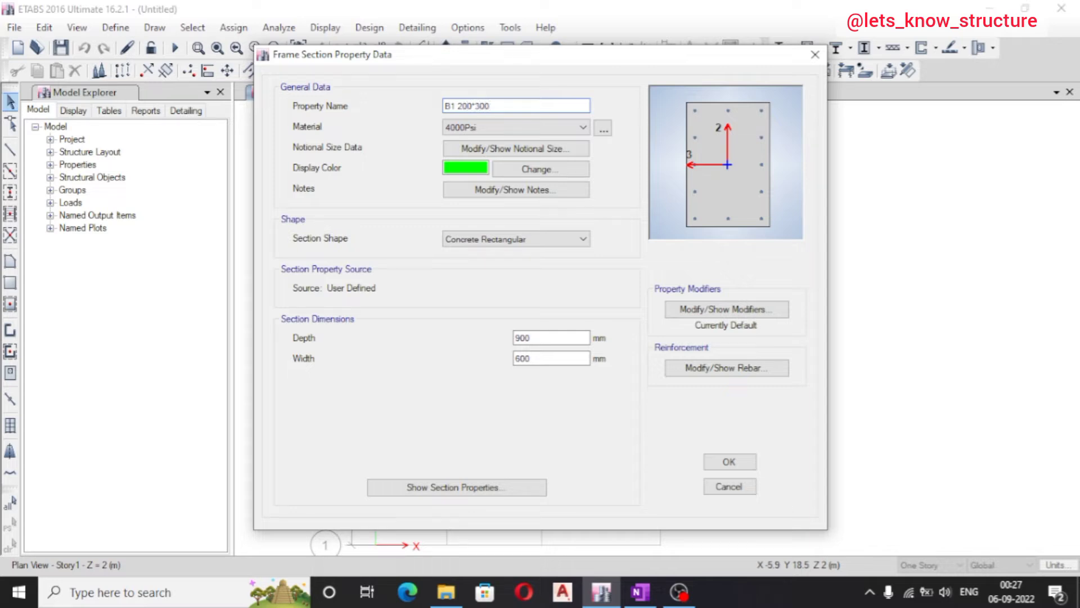
pyautogui.doubleClick(522, 338)
pyautogui.write('300')
pyautogui.press('Tab')
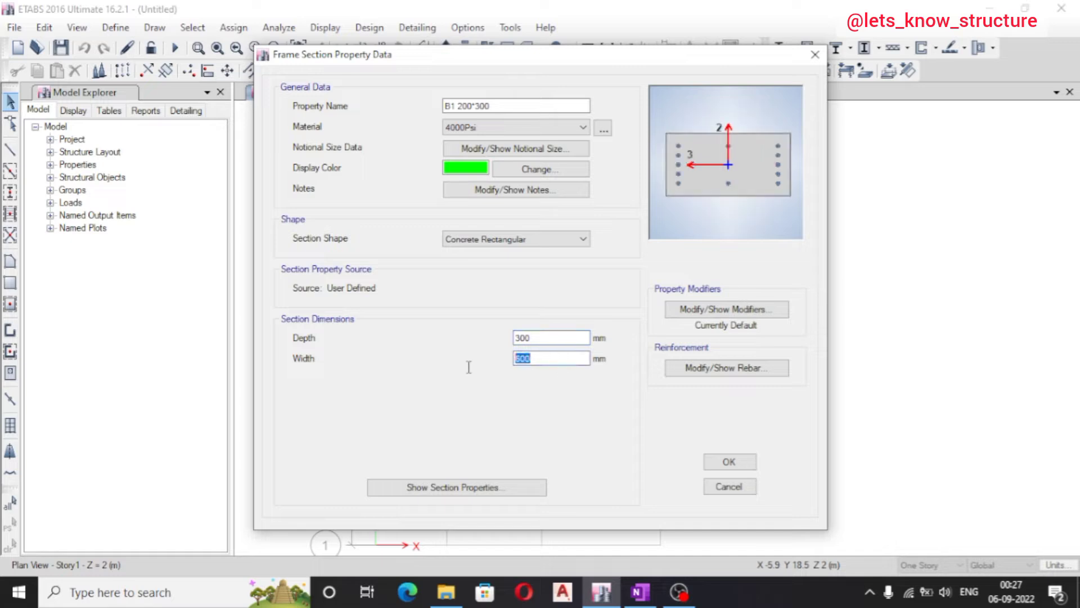
pyautogui.write('200')
# Set the beam section's longitudinal and confinement bar materials to HYSD500
pyautogui.click(727, 368)
pyautogui.click(664, 108)
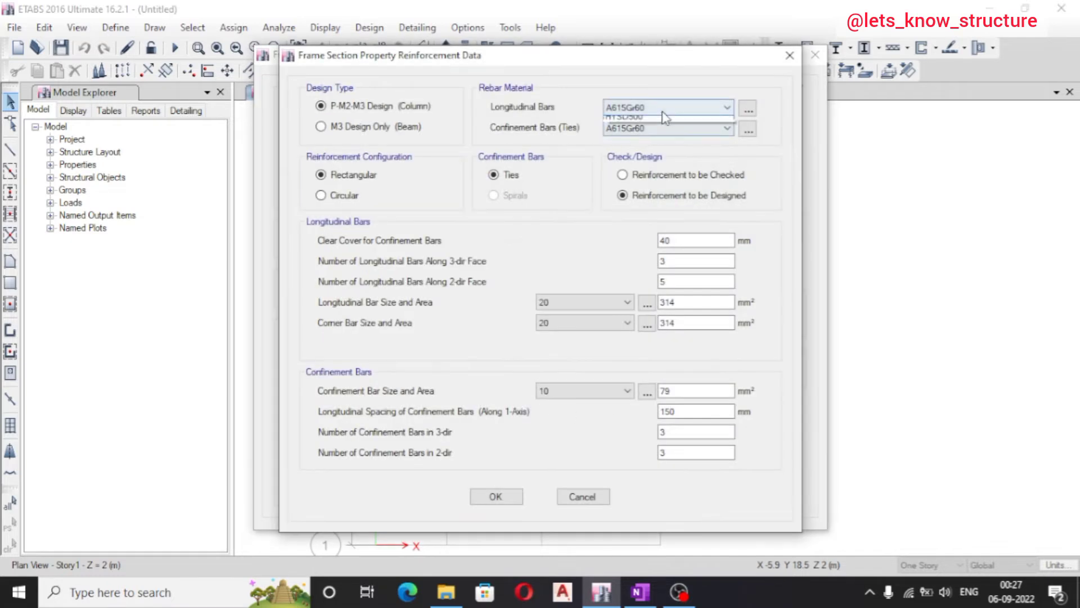
pyautogui.click(648, 129)
pyautogui.click(726, 128)
pyautogui.click(653, 151)
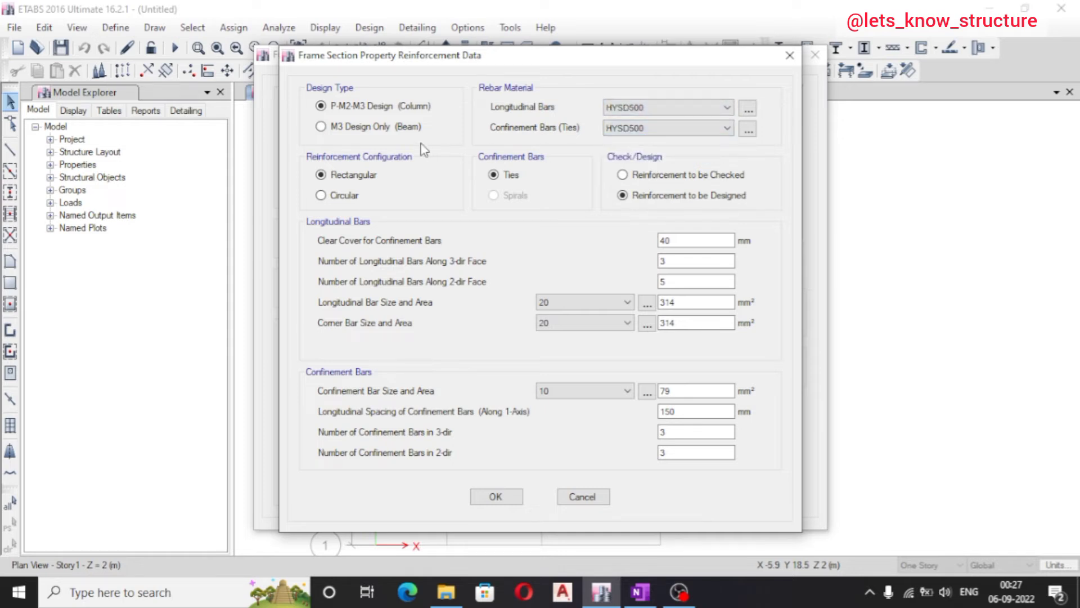
# Use the M3 Design Only (Beam) type with 45 mm cover for top and bottom bars, and accept the reinforcement data
pyautogui.click(320, 126)
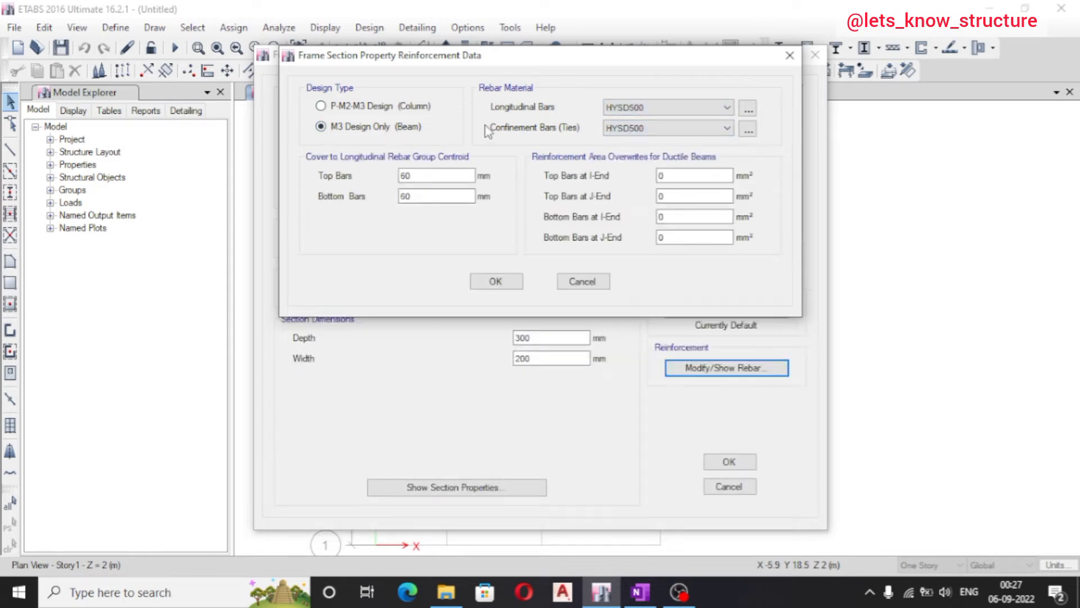
pyautogui.doubleClick(438, 175)
pyautogui.moveTo(422, 197); pyautogui.dragTo(164, 204)
pyautogui.click(496, 281)
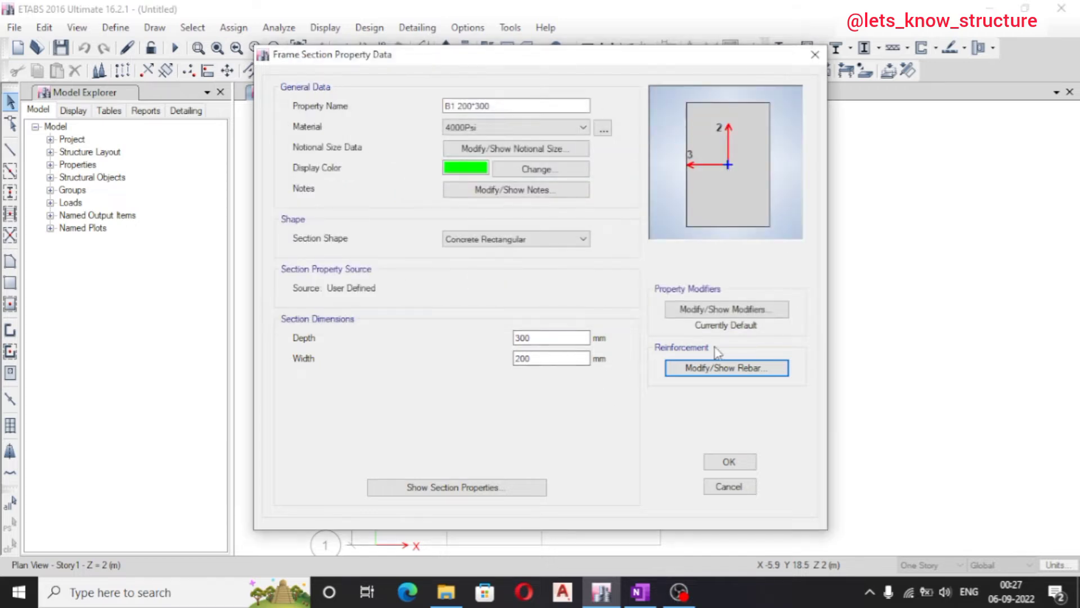
# Reopen the beam's reinforcement data, and switch to OneNote to erase the old storey sketch from the page
pyautogui.click(726, 375)
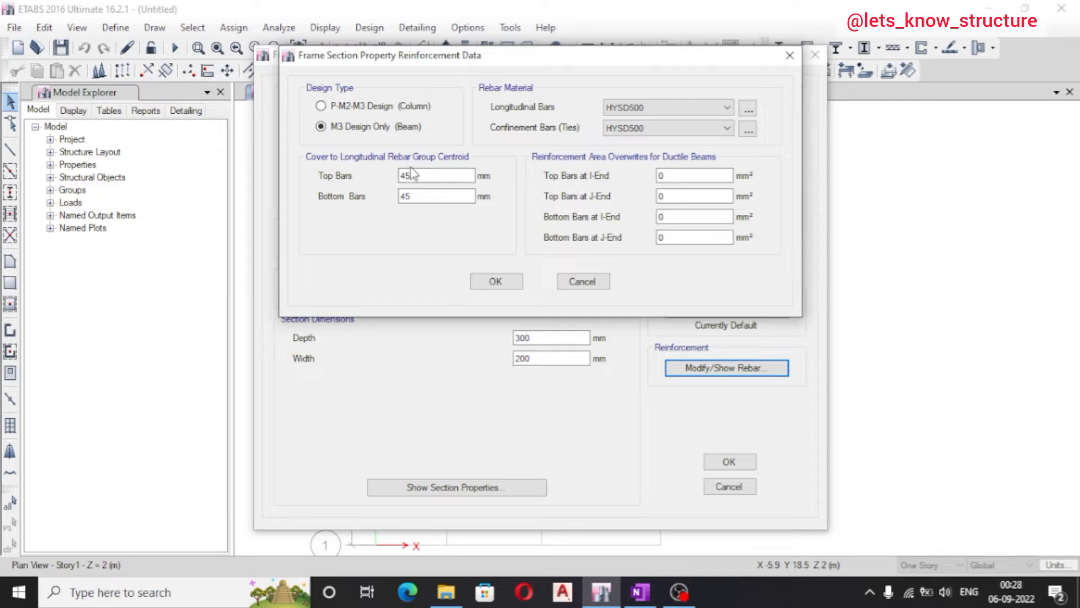
pyautogui.click(639, 591)
pyautogui.click(180, 66)
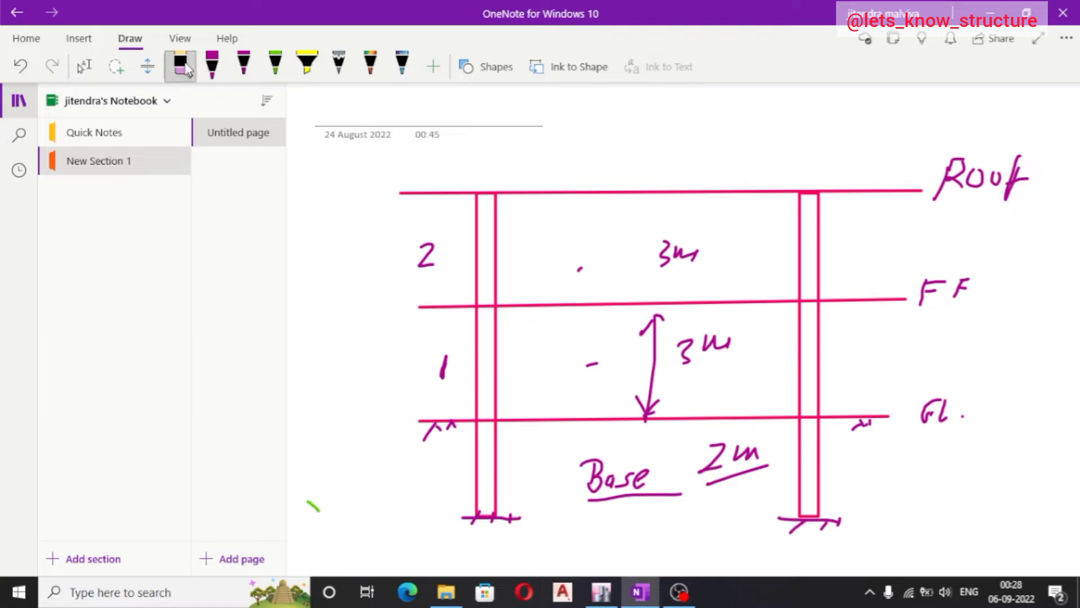
pyautogui.moveTo(449, 238)
pyautogui.mouseDown()
pyautogui.moveTo(678, 274)
pyautogui.moveTo(762, 391)
pyautogui.moveTo(815, 295)
pyautogui.moveTo(771, 507)
pyautogui.moveTo(592, 436)
pyautogui.moveTo(675, 483)
pyautogui.moveTo(742, 439)
pyautogui.moveTo(826, 523)
pyautogui.moveTo(963, 399)
pyautogui.moveTo(912, 389)
pyautogui.moveTo(974, 261)
pyautogui.moveTo(915, 291)
pyautogui.moveTo(960, 194)
pyautogui.moveTo(690, 248)
pyautogui.moveTo(405, 420)
pyautogui.moveTo(497, 398)
pyautogui.moveTo(430, 421)
pyautogui.moveTo(440, 428)
pyautogui.mouseUp()
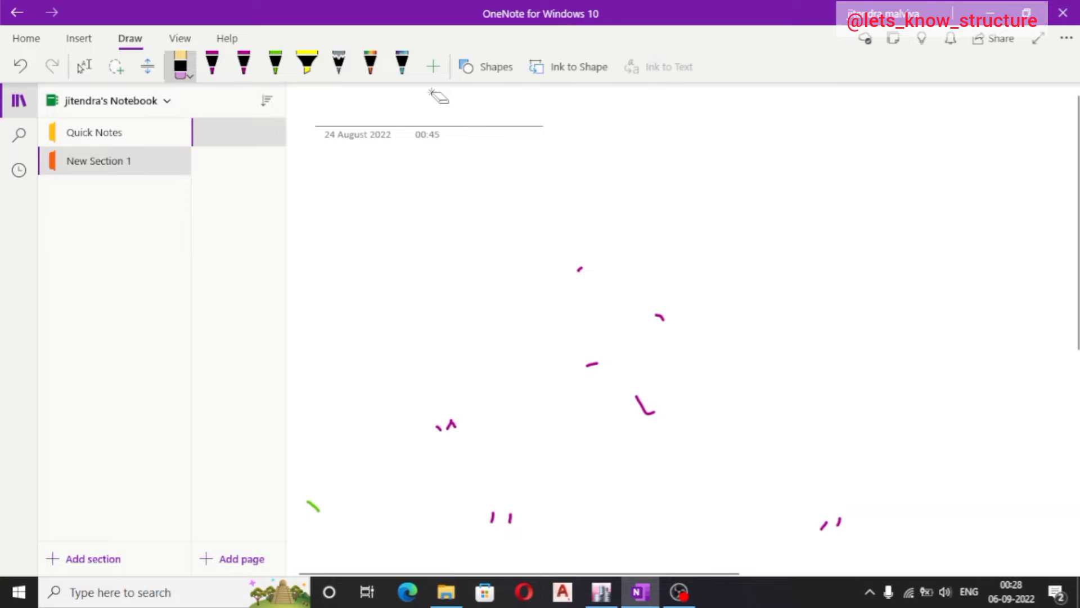
# Draw a tall rectangle on the page as the beam cross-section and handwrite 300 mm beside it as its depth
pyautogui.click(485, 66)
pyautogui.click(486, 283)
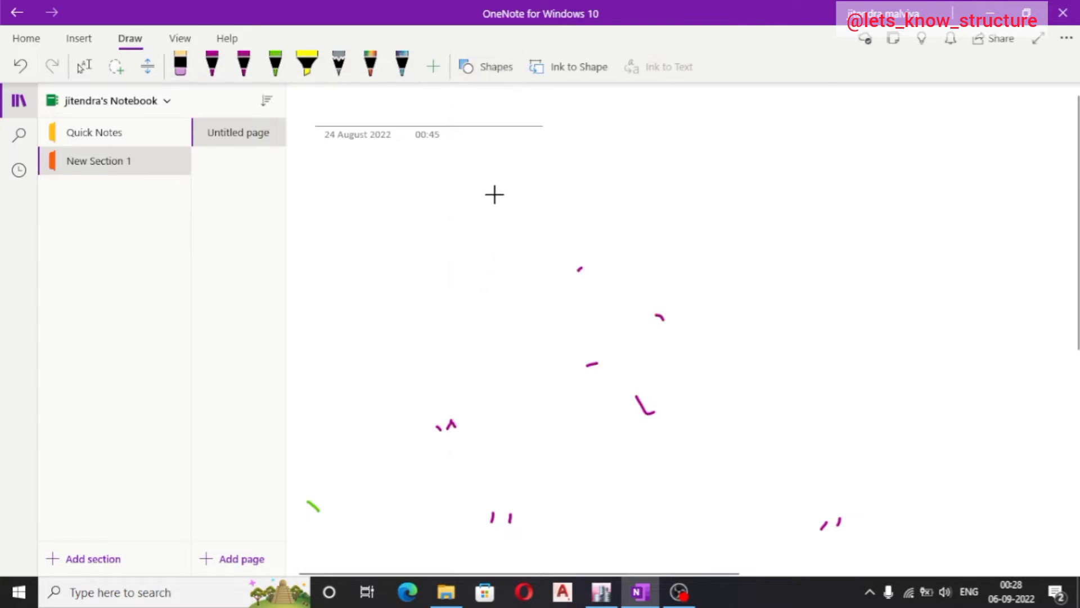
pyautogui.moveTo(495, 193); pyautogui.dragTo(704, 478)
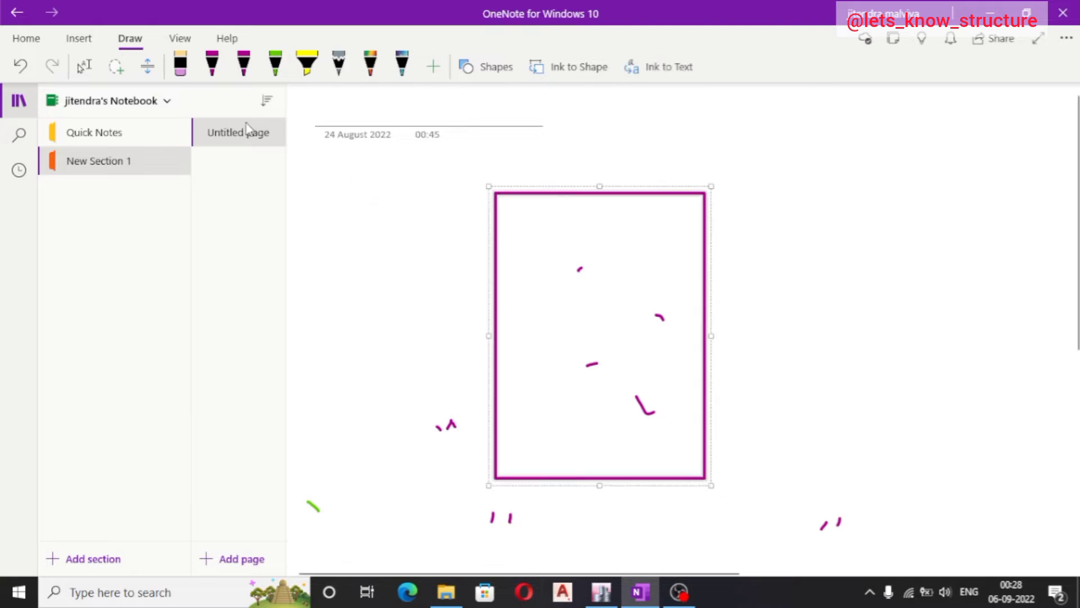
pyautogui.click(212, 65)
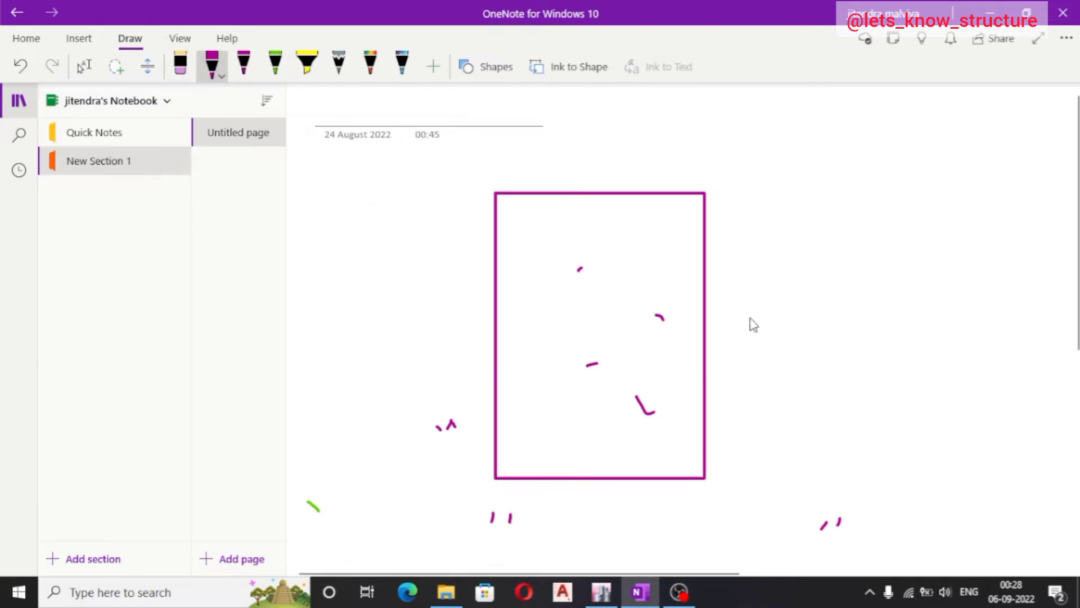
pyautogui.moveTo(751, 292)
pyautogui.mouseDown()
pyautogui.moveTo(782, 328)
pyautogui.moveTo(758, 336)
pyautogui.mouseUp()
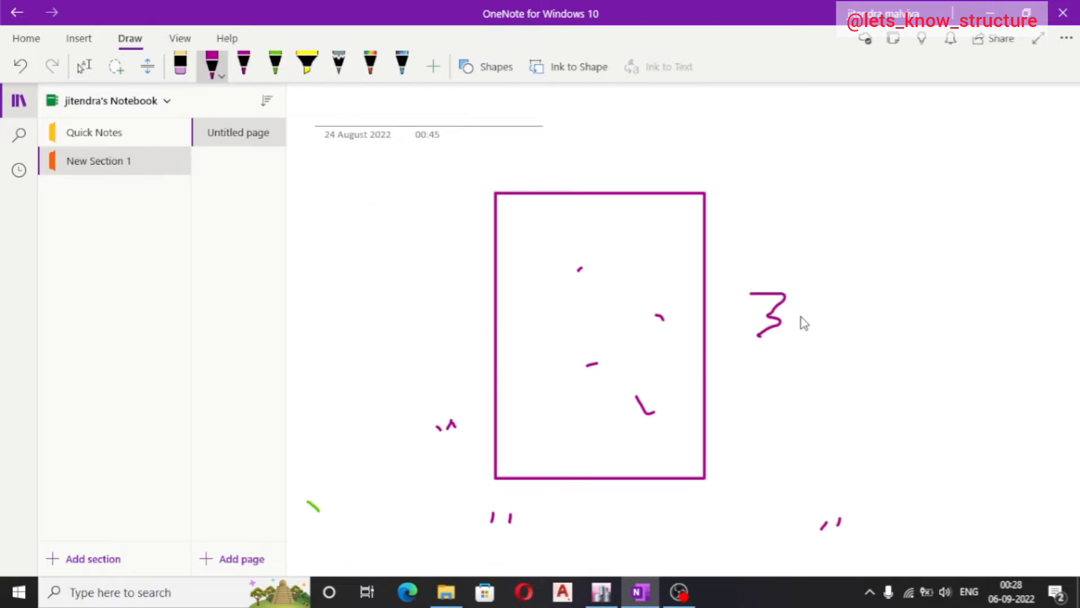
pyautogui.moveTo(805, 304)
pyautogui.mouseDown()
pyautogui.moveTo(802, 323)
pyautogui.moveTo(806, 305)
pyautogui.moveTo(936, 317)
pyautogui.mouseUp()
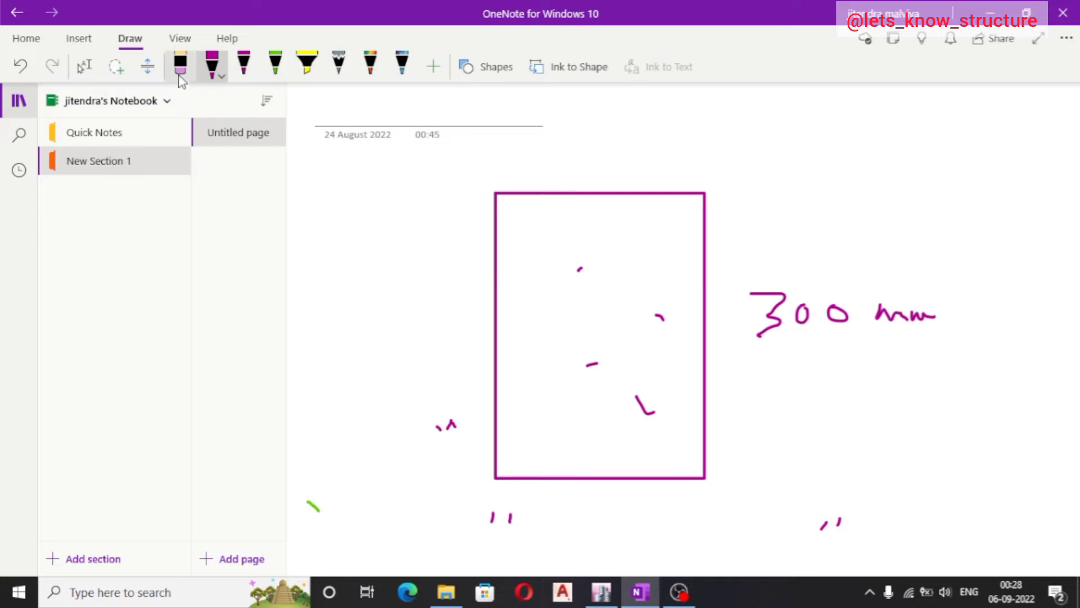
# Try to draw small ellipses inside the rectangle along its lower edge as the beam's bottom bars
pyautogui.click(487, 66)
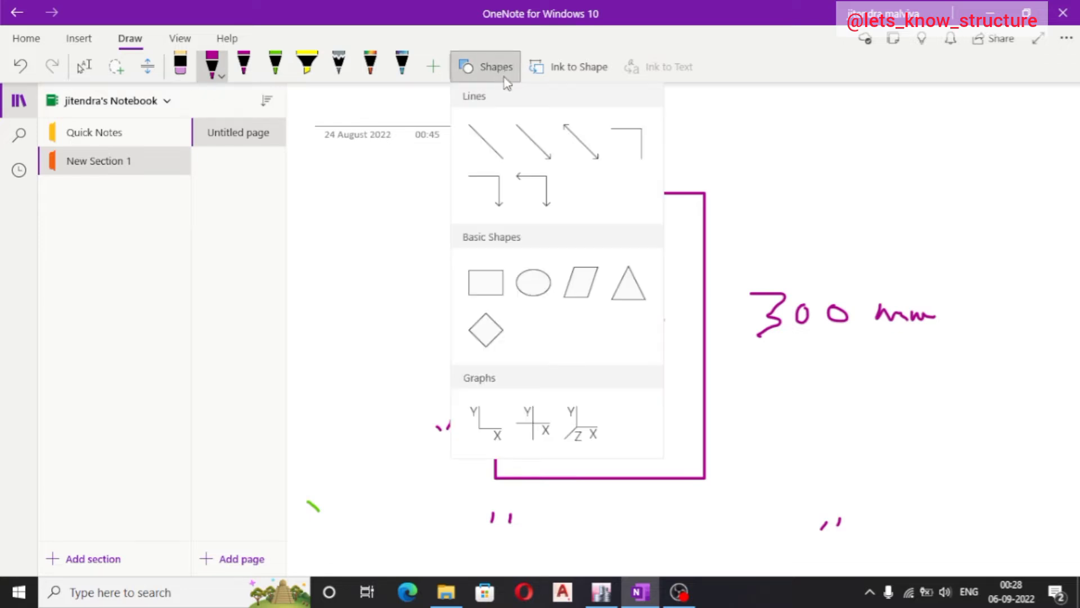
pyautogui.click(537, 280)
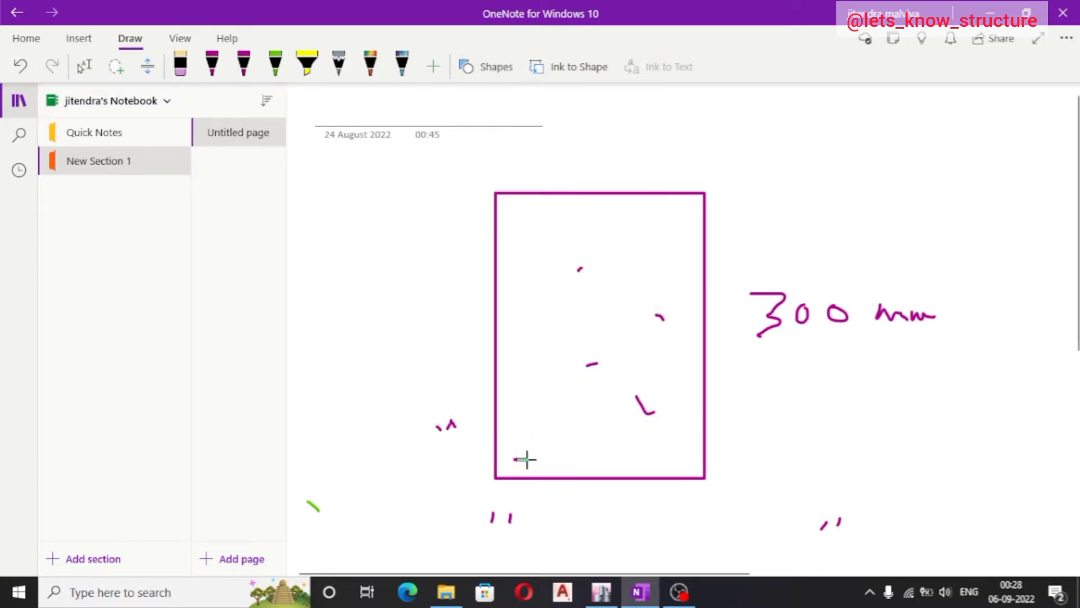
pyautogui.moveTo(528, 460)
pyautogui.mouseDown()
pyautogui.moveTo(533, 472)
pyautogui.moveTo(594, 465)
pyautogui.mouseUp()
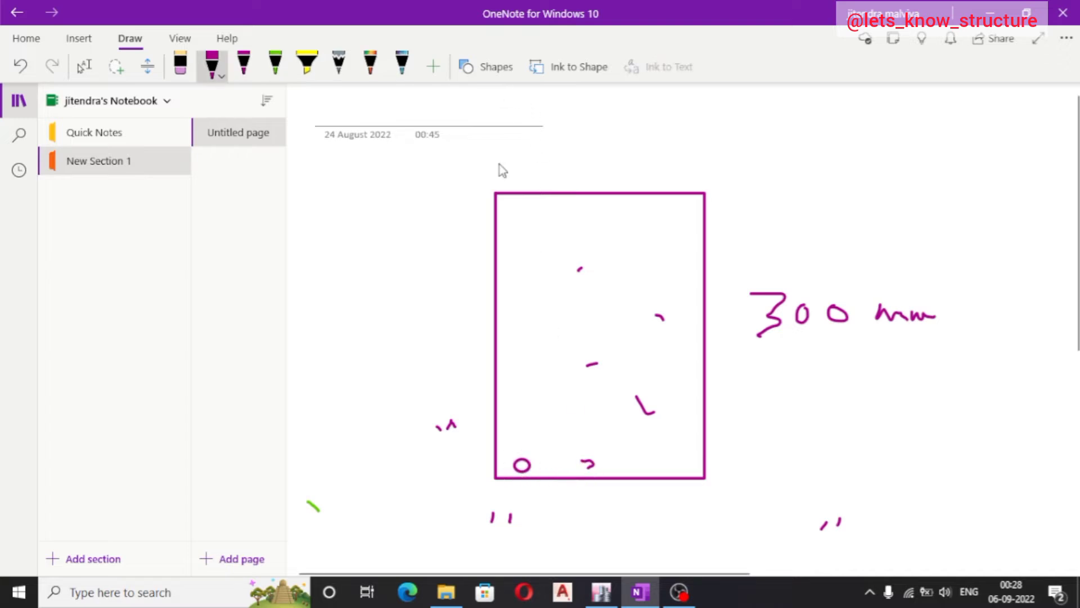
pyautogui.click(489, 67)
pyautogui.click(535, 281)
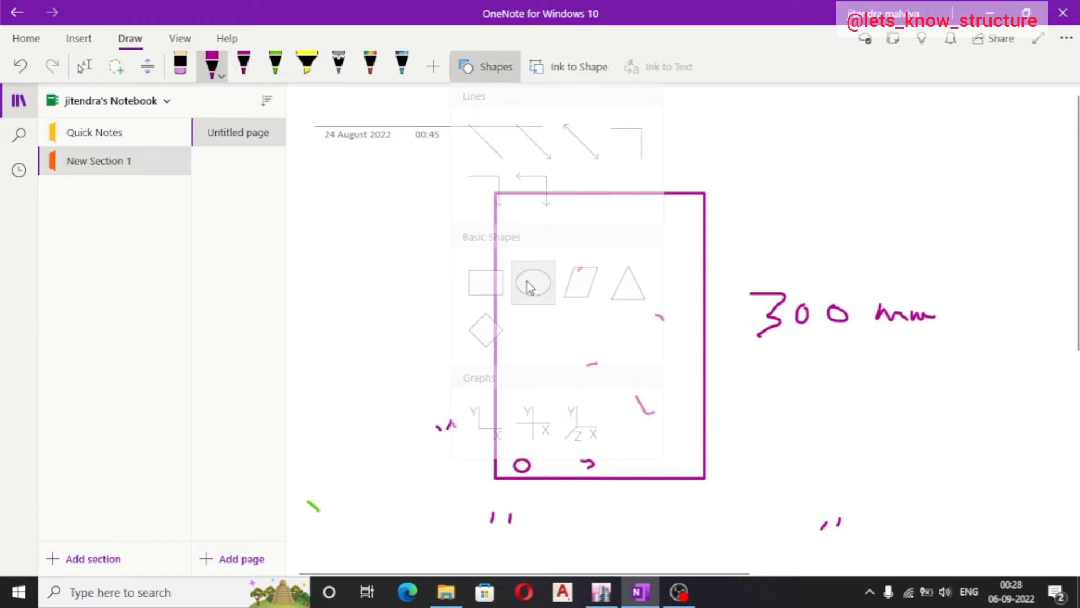
pyautogui.moveTo(592, 460); pyautogui.dragTo(604, 465)
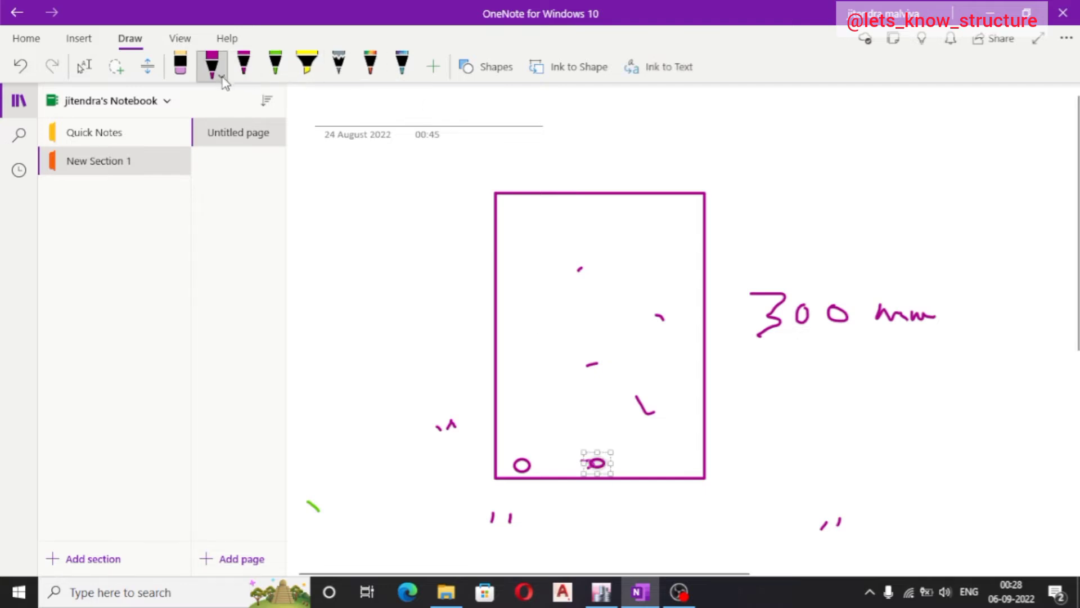
# Change the pen colour to purple and erase the bar ellipses and stray marks inside the rectangle
pyautogui.click(223, 78)
pyautogui.click(221, 203)
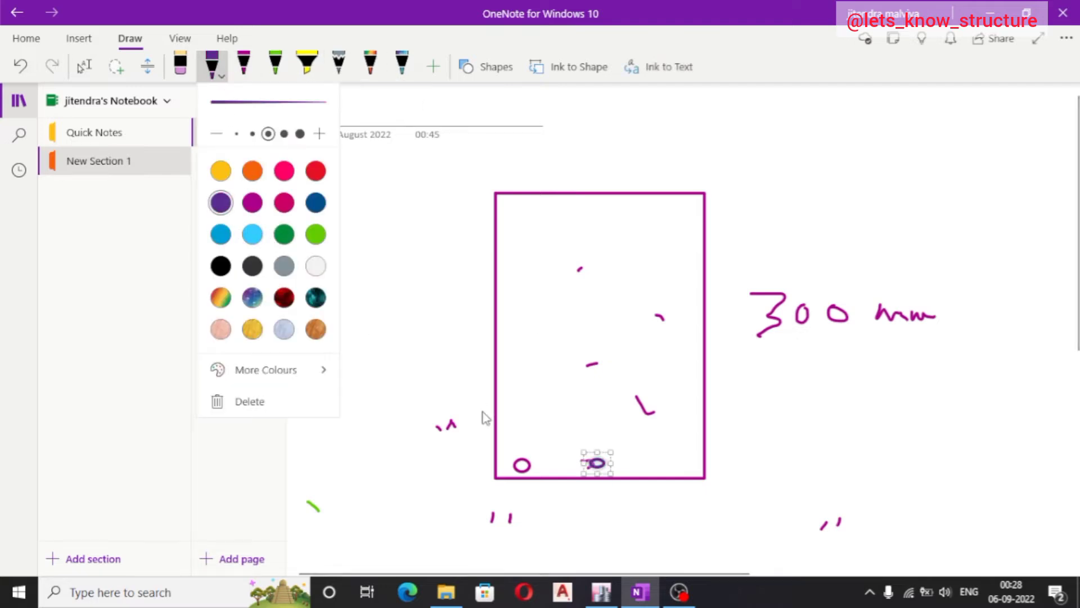
pyautogui.click(426, 174)
pyautogui.click(180, 65)
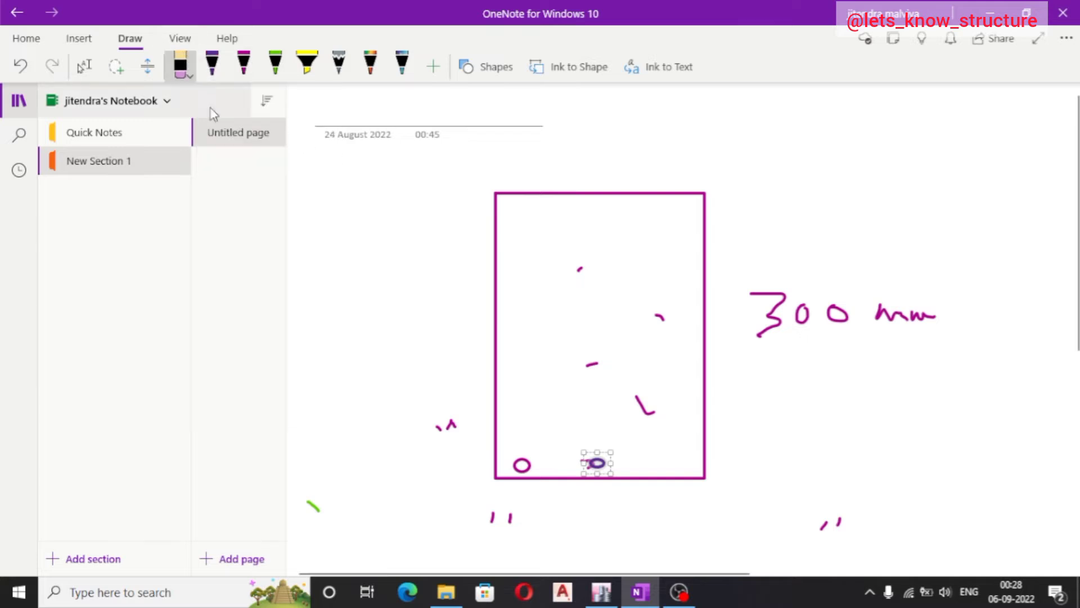
pyautogui.click(596, 463)
pyautogui.moveTo(544, 467)
pyautogui.mouseDown()
pyautogui.moveTo(518, 470)
pyautogui.moveTo(629, 437)
pyautogui.moveTo(673, 294)
pyautogui.mouseUp()
pyautogui.moveTo(579, 404)
pyautogui.mouseDown()
pyautogui.moveTo(603, 287)
pyautogui.moveTo(572, 270)
pyautogui.mouseUp()
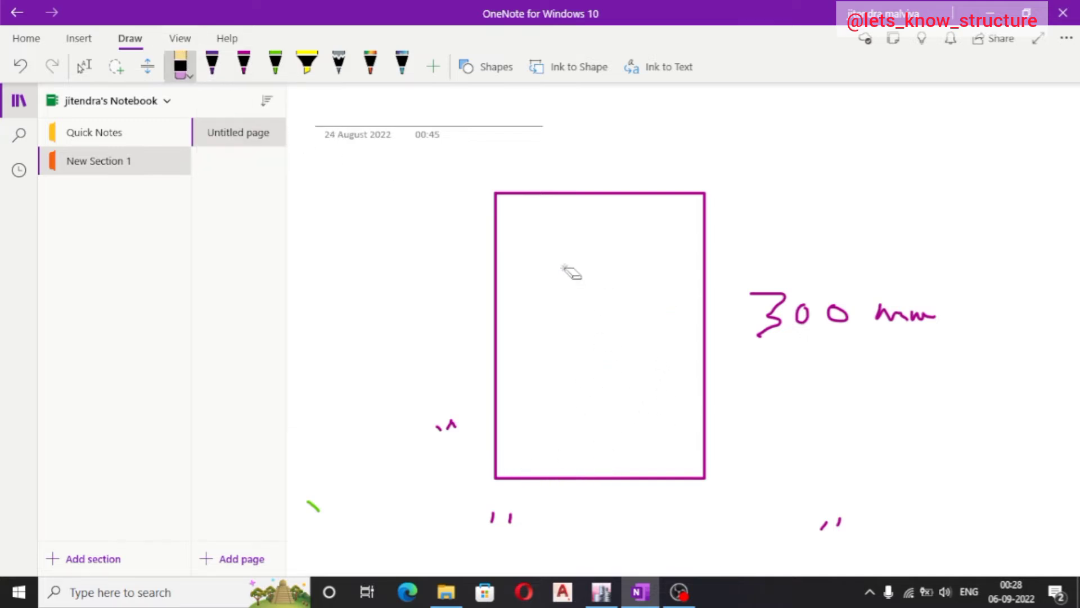
# Draw a small purple ellipse in the rectangle's lower-left corner as the first bottom bar
pyautogui.click(227, 38)
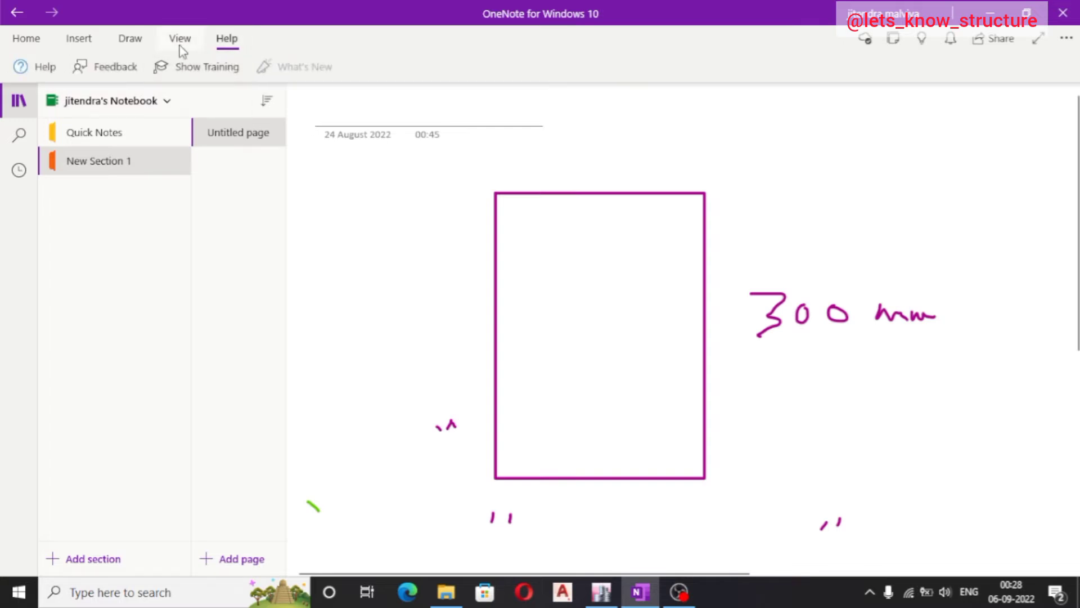
pyautogui.click(180, 39)
pyautogui.click(135, 41)
pyautogui.click(212, 64)
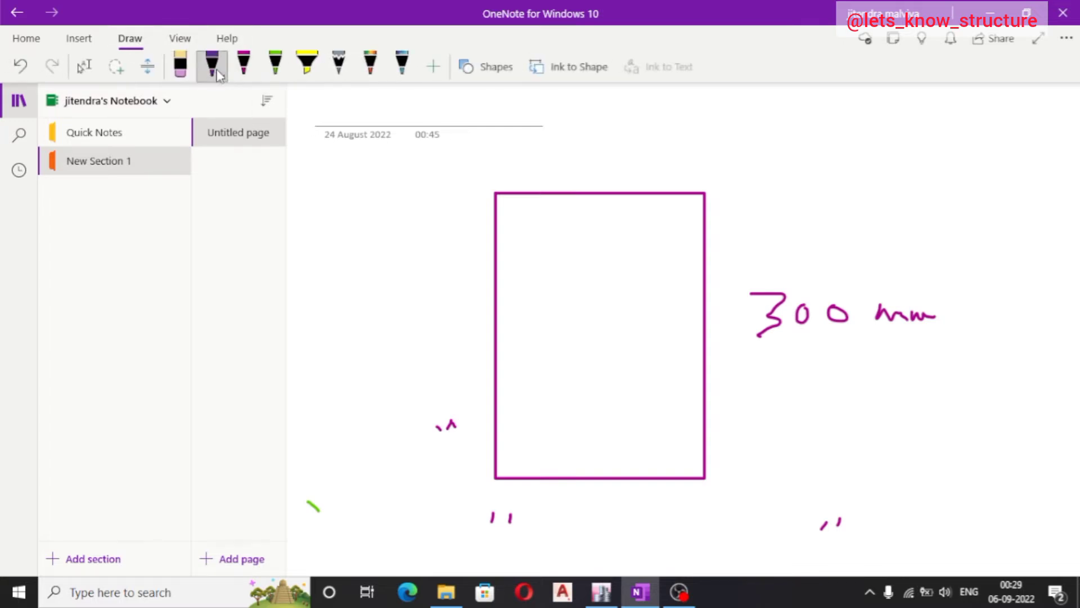
pyautogui.click(485, 67)
pyautogui.click(531, 287)
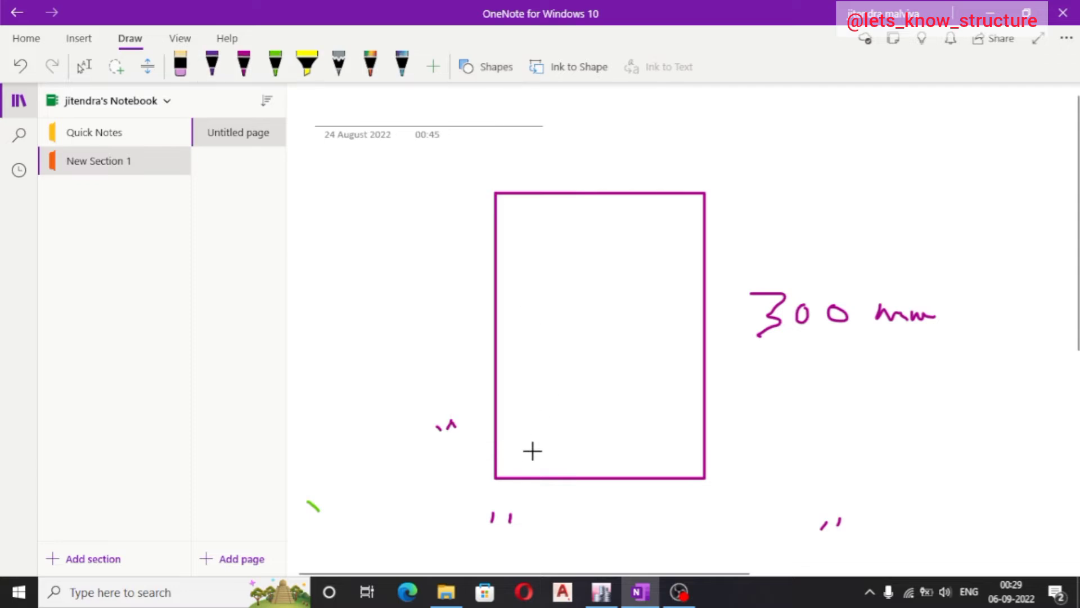
pyautogui.moveTo(533, 466); pyautogui.dragTo(512, 472)
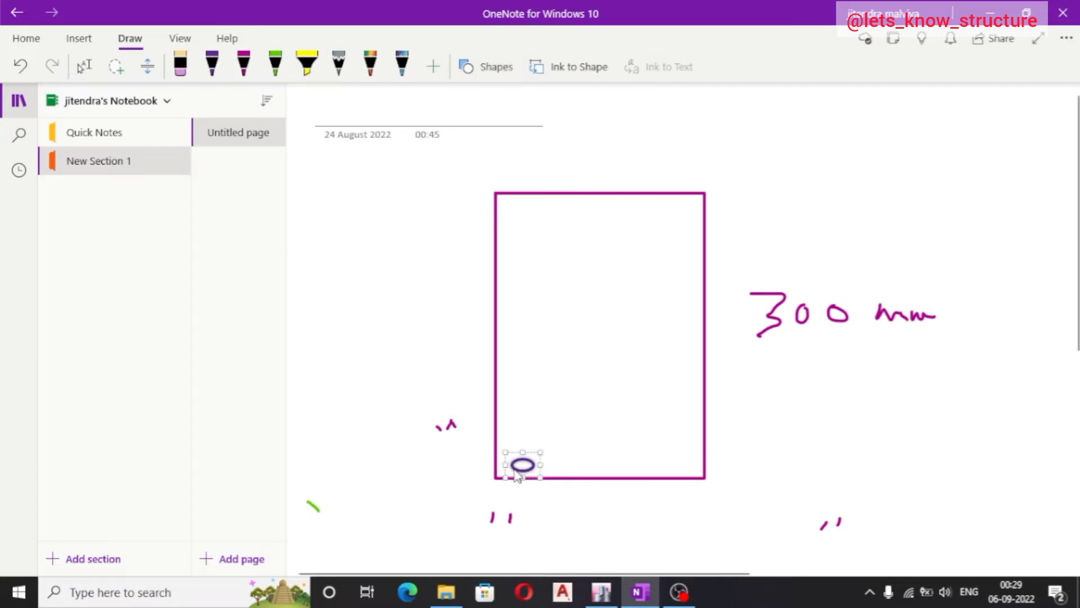
# Draw two more purple ellipses at the middle and right end of the lower edge as the remaining bottom bars
pyautogui.click(591, 460)
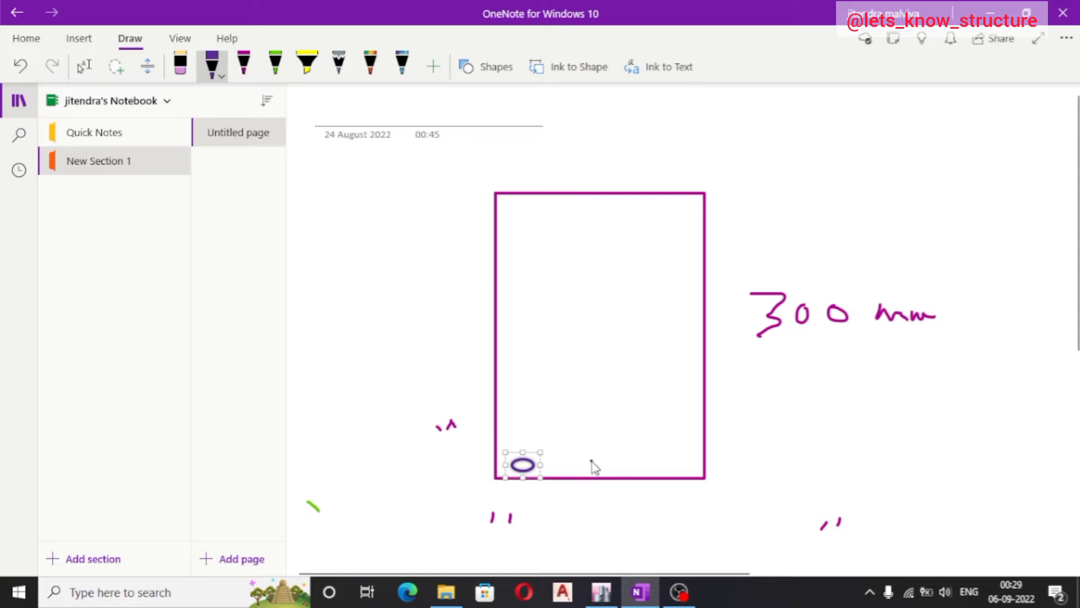
pyautogui.click(484, 67)
pyautogui.click(533, 281)
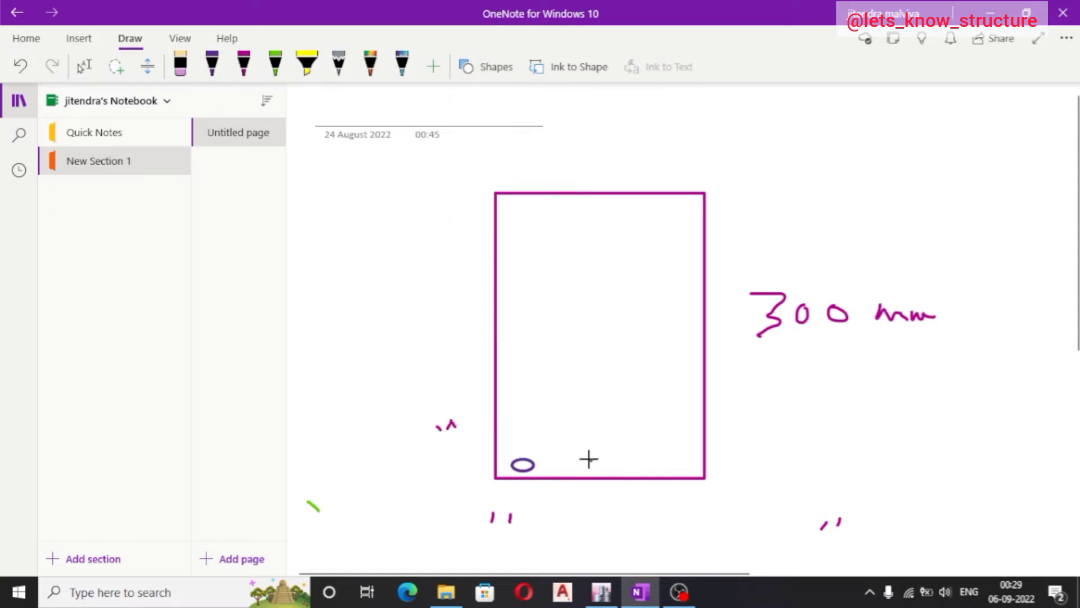
pyautogui.moveTo(586, 458); pyautogui.dragTo(598, 465)
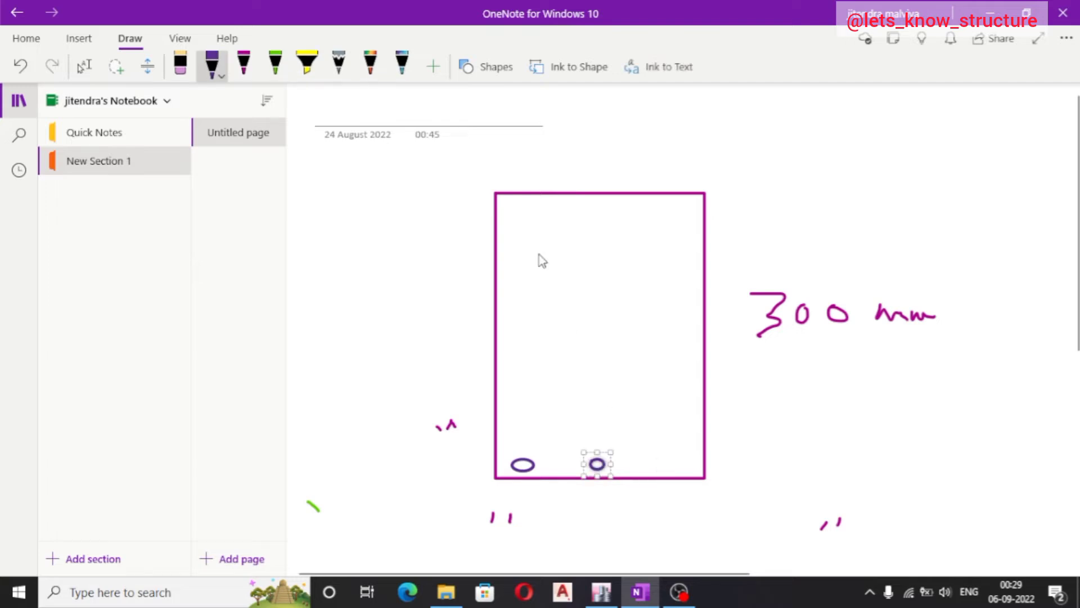
pyautogui.click(487, 67)
pyautogui.click(534, 282)
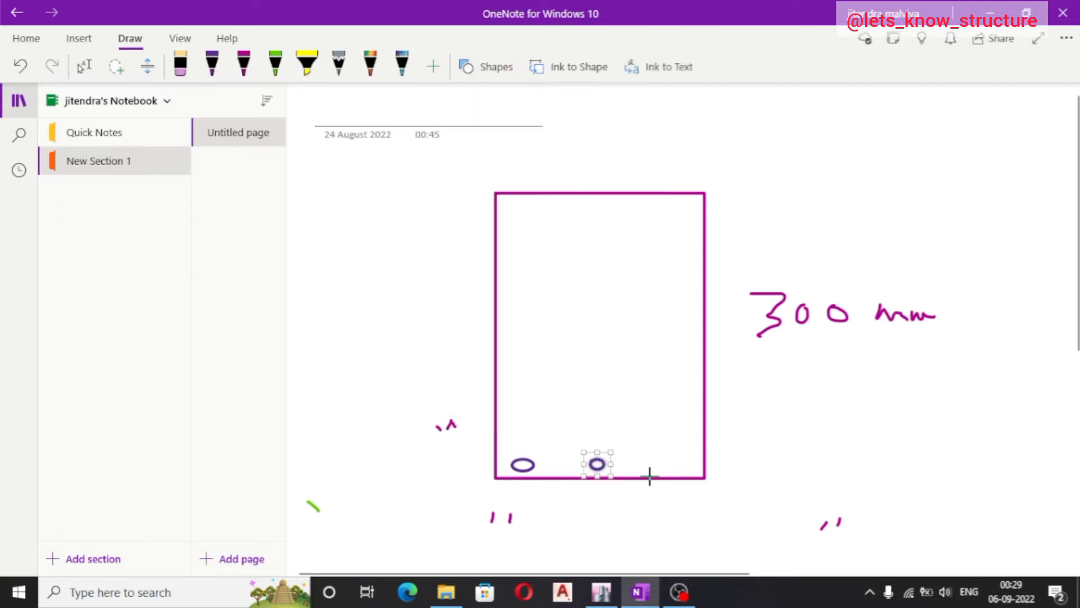
pyautogui.moveTo(666, 459); pyautogui.dragTo(683, 469)
# Try to draw a straight line through the three bottom bars out past the rectangle's right edge, erasing each attempt
pyautogui.click(483, 68)
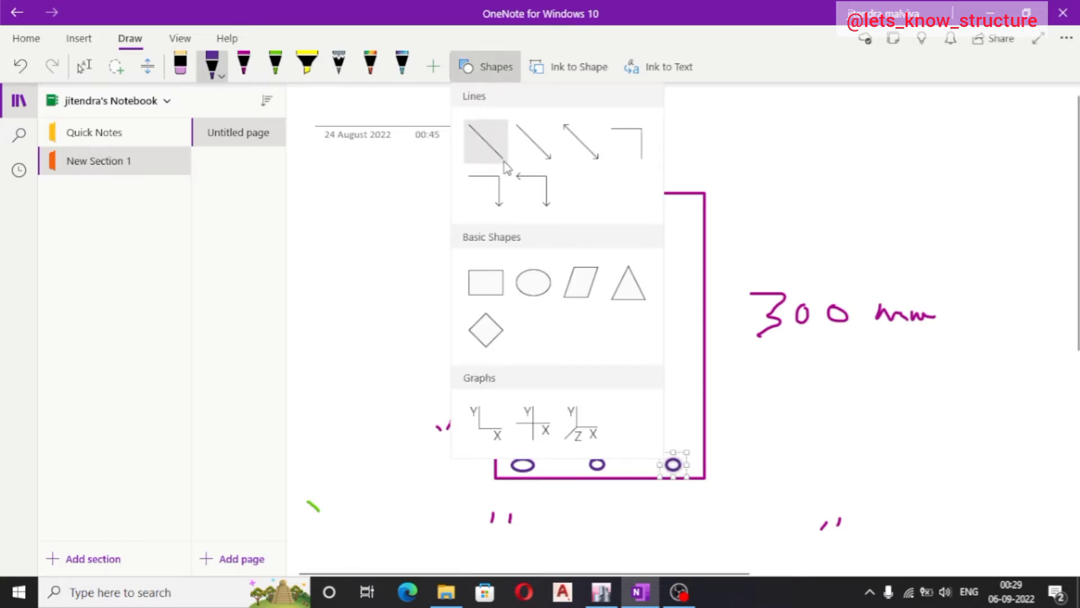
pyautogui.click(498, 159)
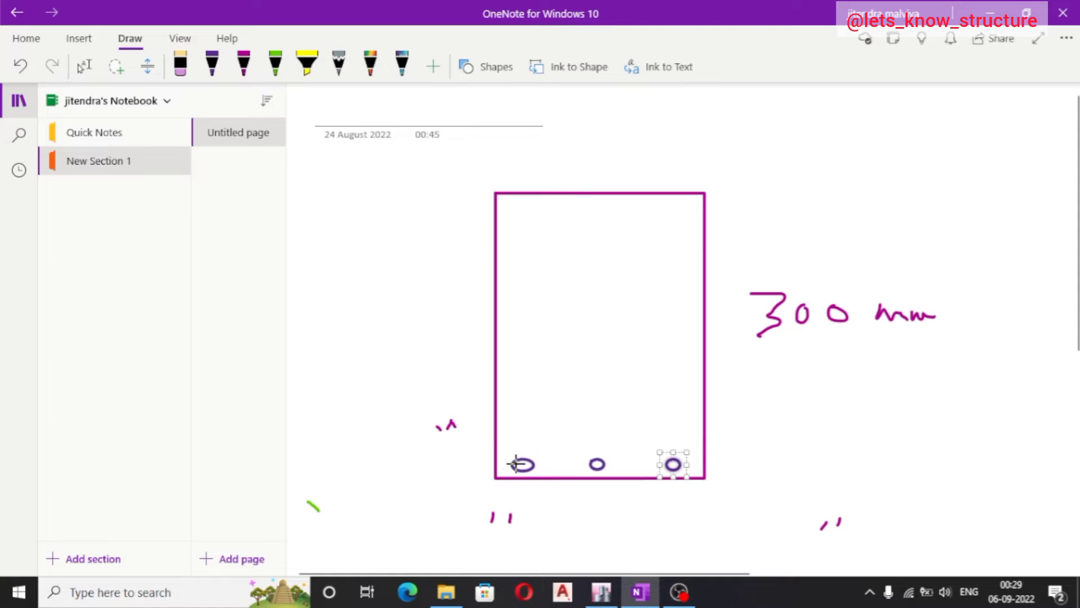
pyautogui.moveTo(516, 463); pyautogui.dragTo(720, 463)
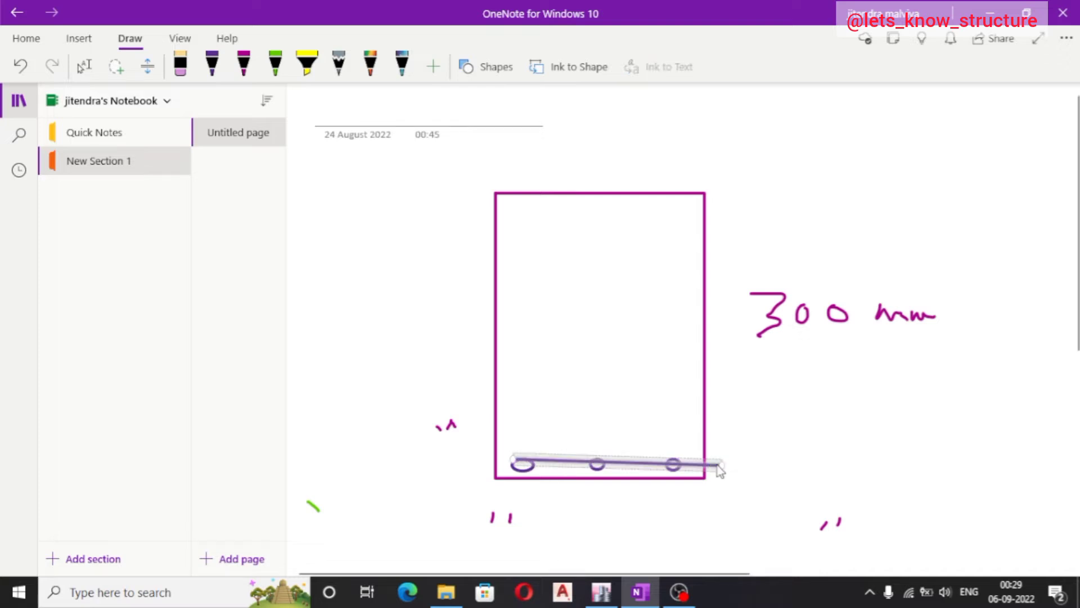
pyautogui.click(537, 466)
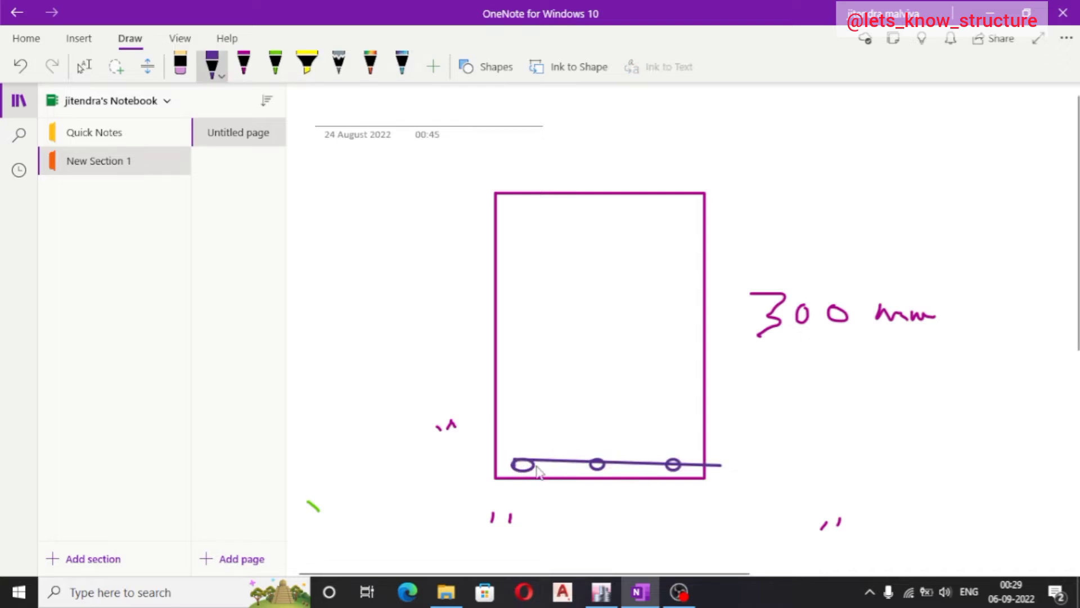
pyautogui.click(180, 65)
pyautogui.click(641, 463)
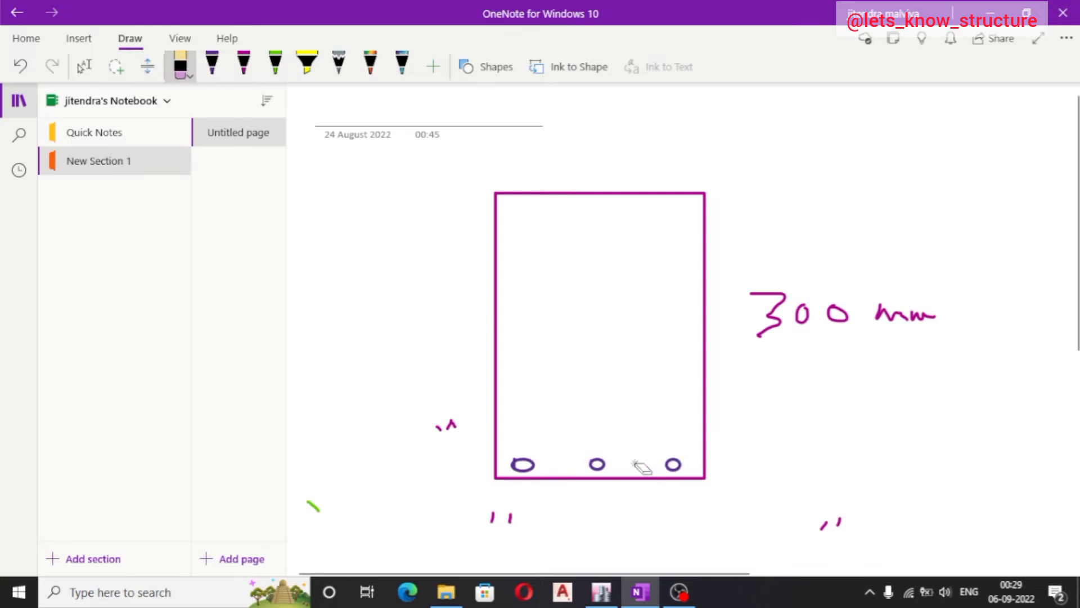
pyautogui.click(485, 66)
pyautogui.click(486, 141)
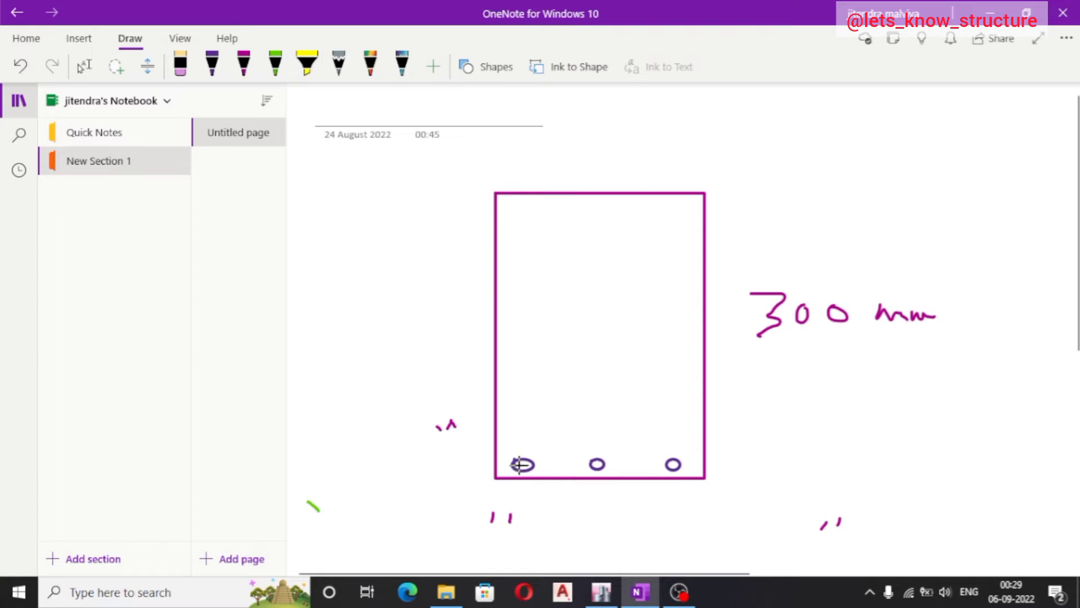
pyautogui.moveTo(518, 463); pyautogui.dragTo(731, 464)
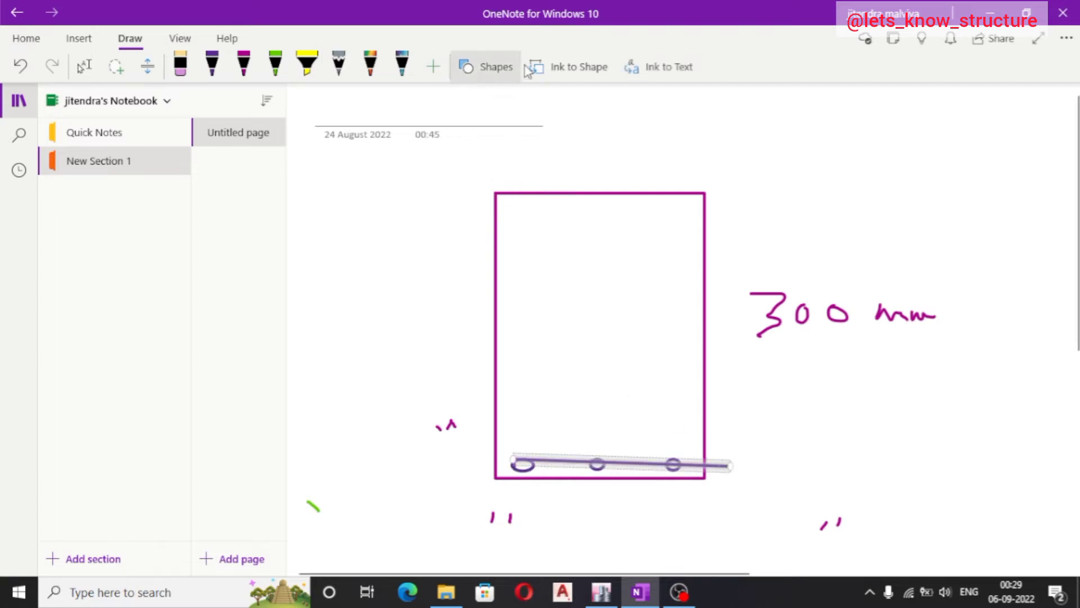
pyautogui.click(212, 66)
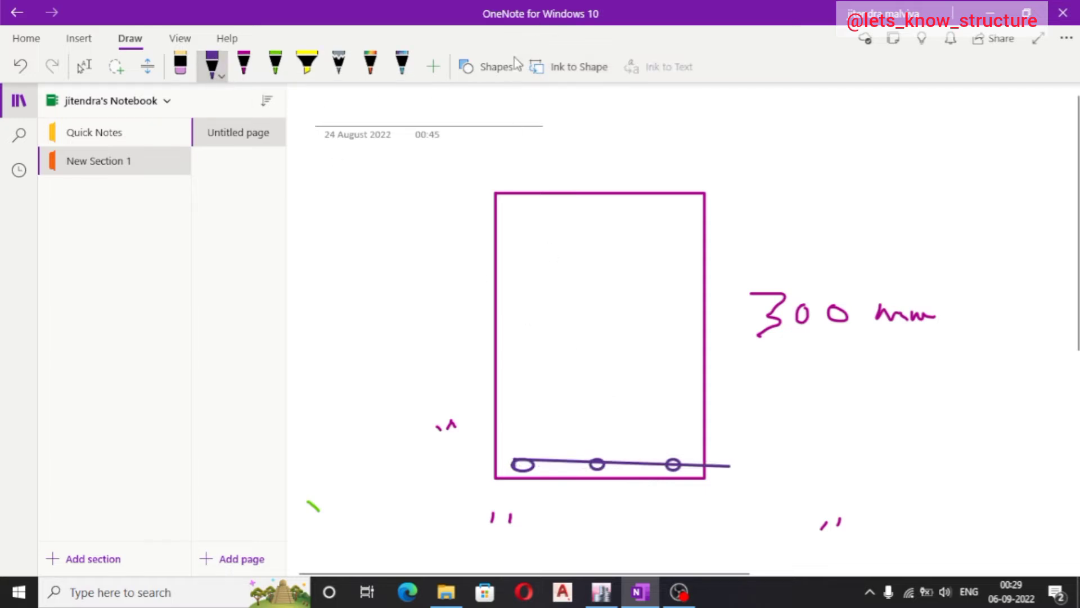
pyautogui.click(180, 66)
pyautogui.click(635, 465)
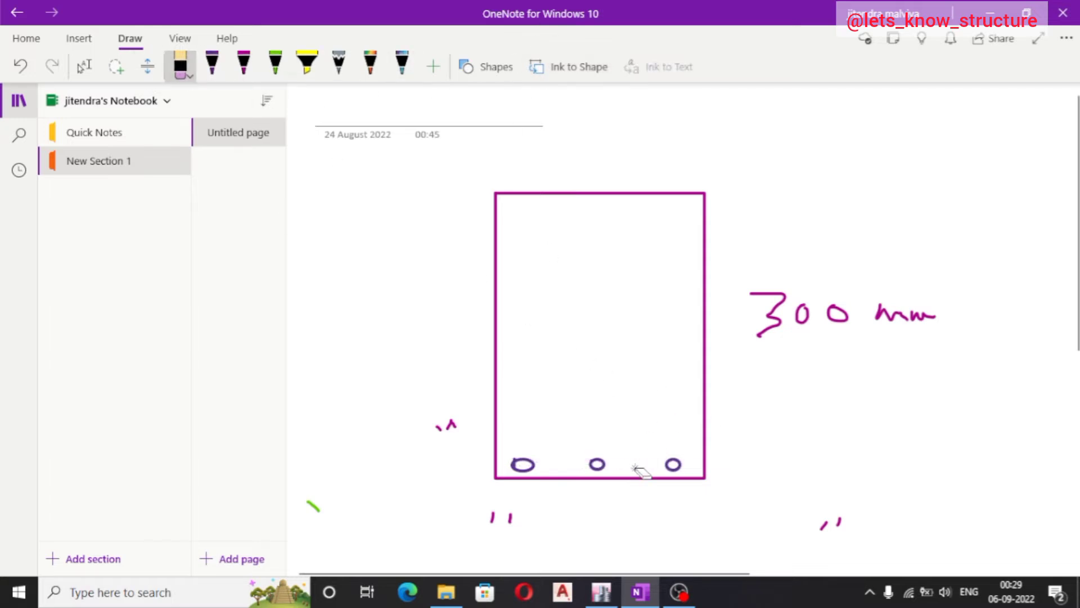
# Change the pen to black and sketch a cover dimension from the right bar's centre to the rectangle's bottom edge, with a double arrow
pyautogui.click(216, 68)
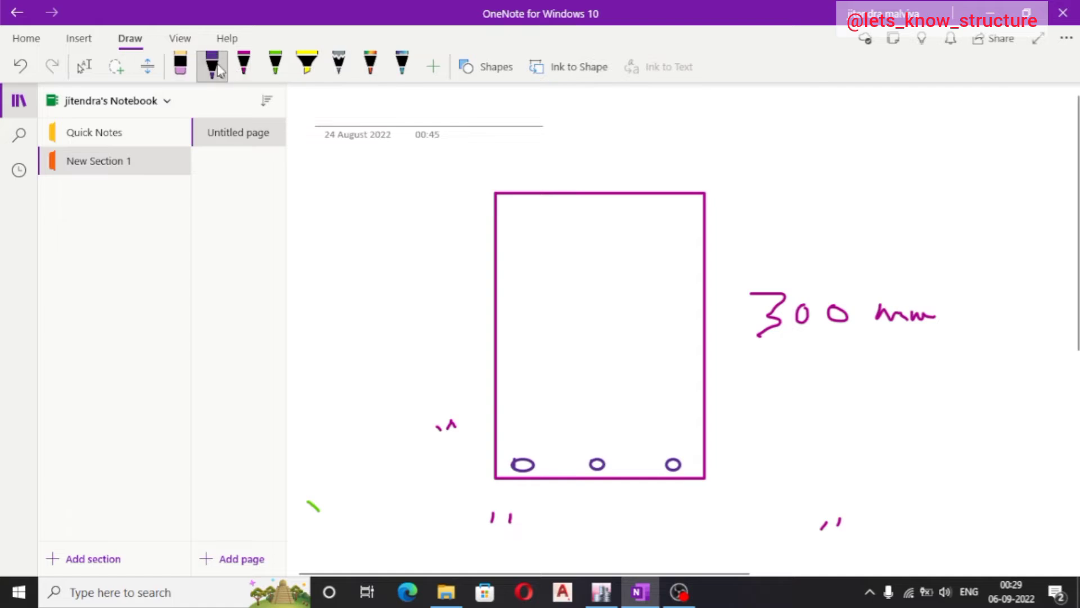
pyautogui.click(217, 70)
pyautogui.click(222, 268)
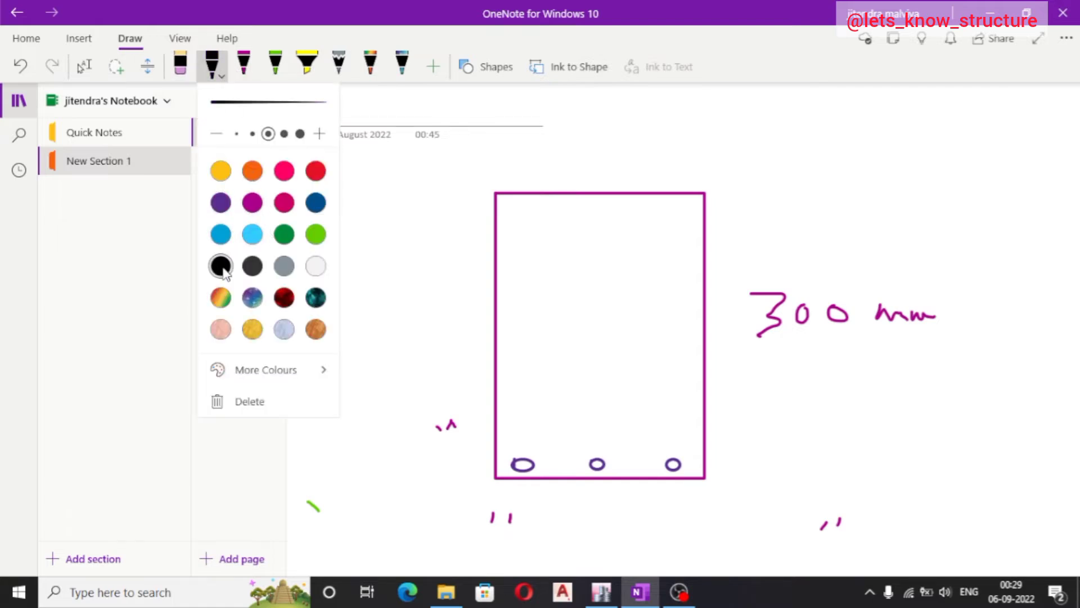
pyautogui.click(712, 486)
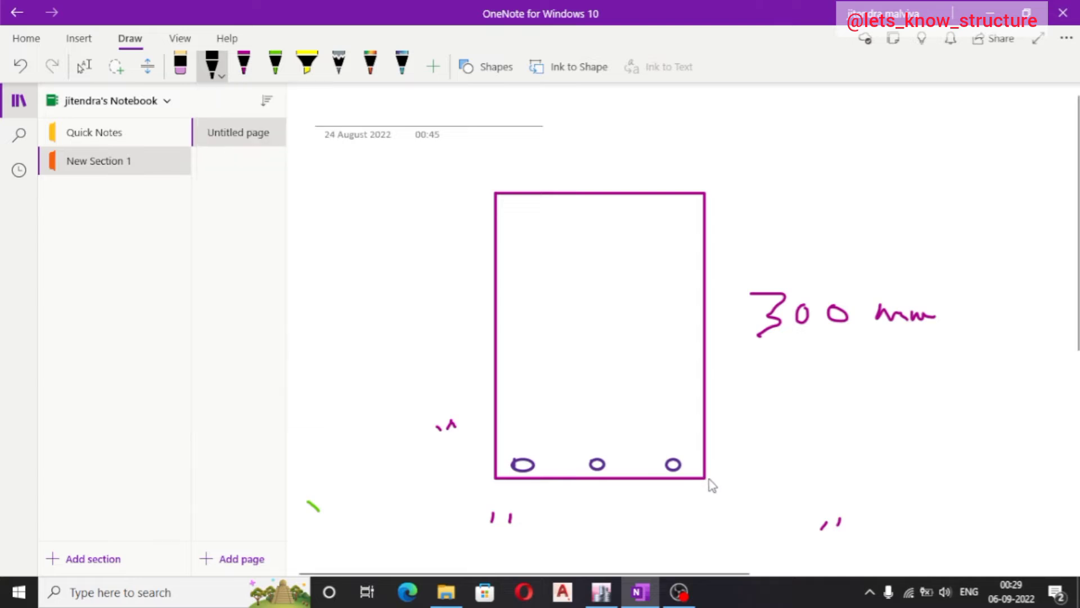
pyautogui.moveTo(705, 480); pyautogui.dragTo(790, 479)
pyautogui.moveTo(692, 464)
pyautogui.mouseDown()
pyautogui.moveTo(804, 461)
pyautogui.moveTo(770, 479)
pyautogui.mouseUp()
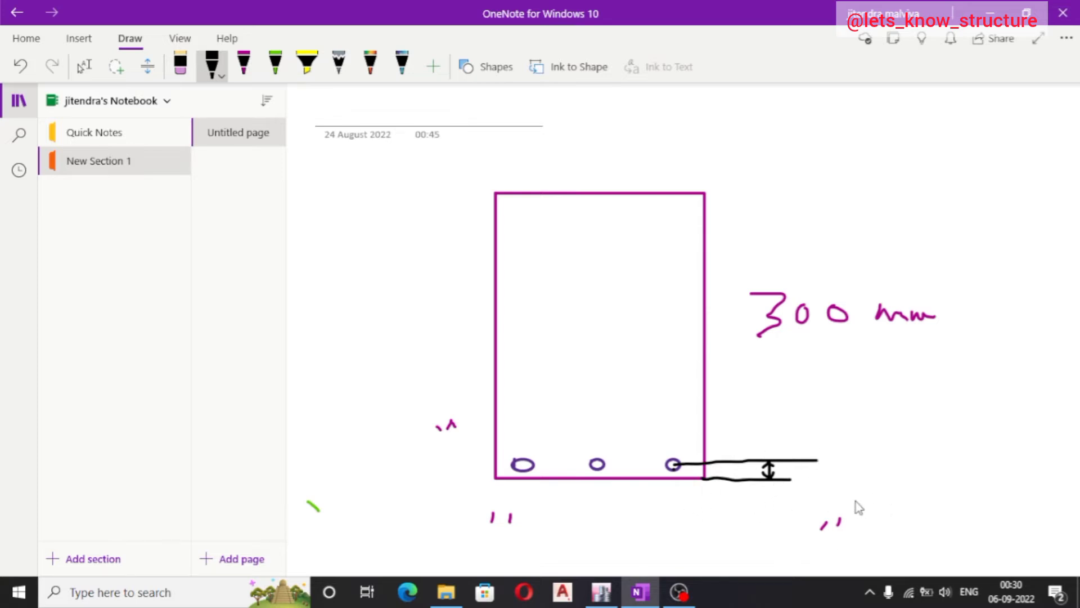
# Handwrite the cover calculation 25+8+10 = 40-50 beside the dimension and circle the result
pyautogui.moveTo(855, 481)
pyautogui.mouseDown()
pyautogui.moveTo(885, 479)
pyautogui.moveTo(885, 499)
pyautogui.moveTo(931, 472)
pyautogui.moveTo(897, 496)
pyautogui.moveTo(938, 490)
pyautogui.mouseUp()
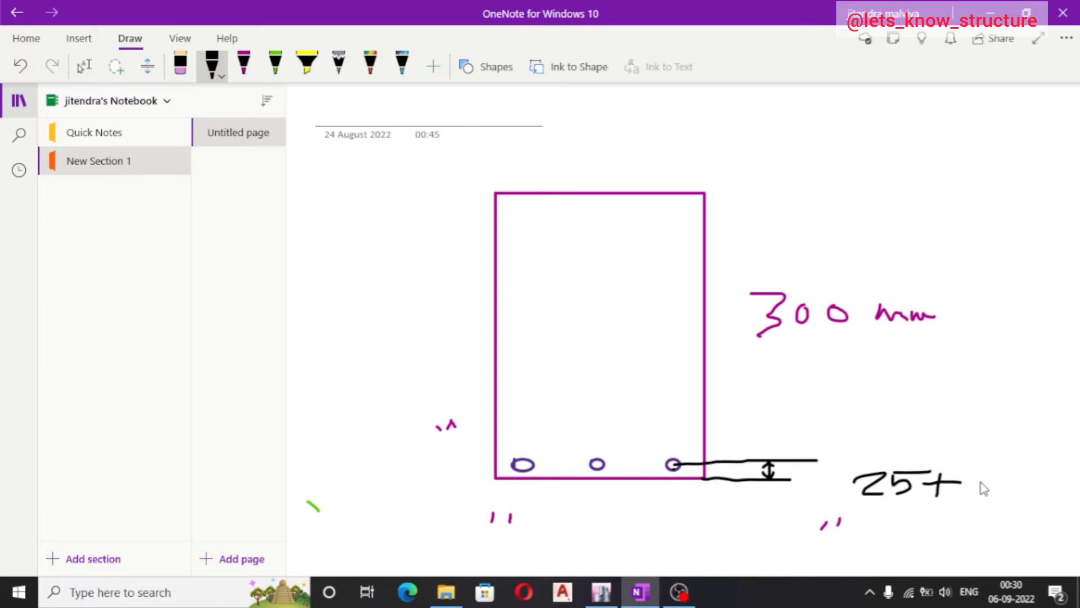
pyautogui.moveTo(967, 476); pyautogui.dragTo(979, 495)
pyautogui.moveTo(978, 481)
pyautogui.mouseDown()
pyautogui.moveTo(969, 470)
pyautogui.moveTo(980, 497)
pyautogui.moveTo(975, 483)
pyautogui.moveTo(1012, 477)
pyautogui.moveTo(999, 495)
pyautogui.mouseUp()
pyautogui.moveTo(1026, 473)
pyautogui.mouseDown()
pyautogui.moveTo(1022, 495)
pyautogui.moveTo(1050, 483)
pyautogui.moveTo(1046, 472)
pyautogui.mouseUp()
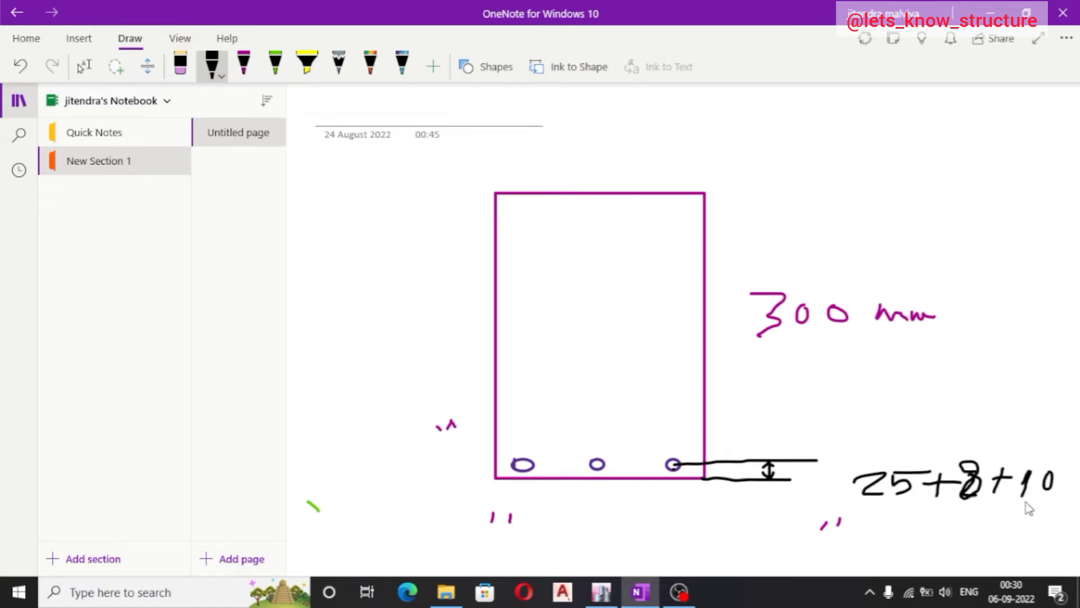
pyautogui.moveTo(849, 525)
pyautogui.mouseDown()
pyautogui.moveTo(888, 518)
pyautogui.moveTo(893, 532)
pyautogui.mouseUp()
pyautogui.moveTo(937, 508)
pyautogui.mouseDown()
pyautogui.moveTo(938, 532)
pyautogui.moveTo(1007, 510)
pyautogui.moveTo(987, 532)
pyautogui.moveTo(1014, 528)
pyautogui.moveTo(1023, 509)
pyautogui.moveTo(967, 501)
pyautogui.moveTo(1078, 515)
pyautogui.moveTo(1025, 497)
pyautogui.mouseUp()
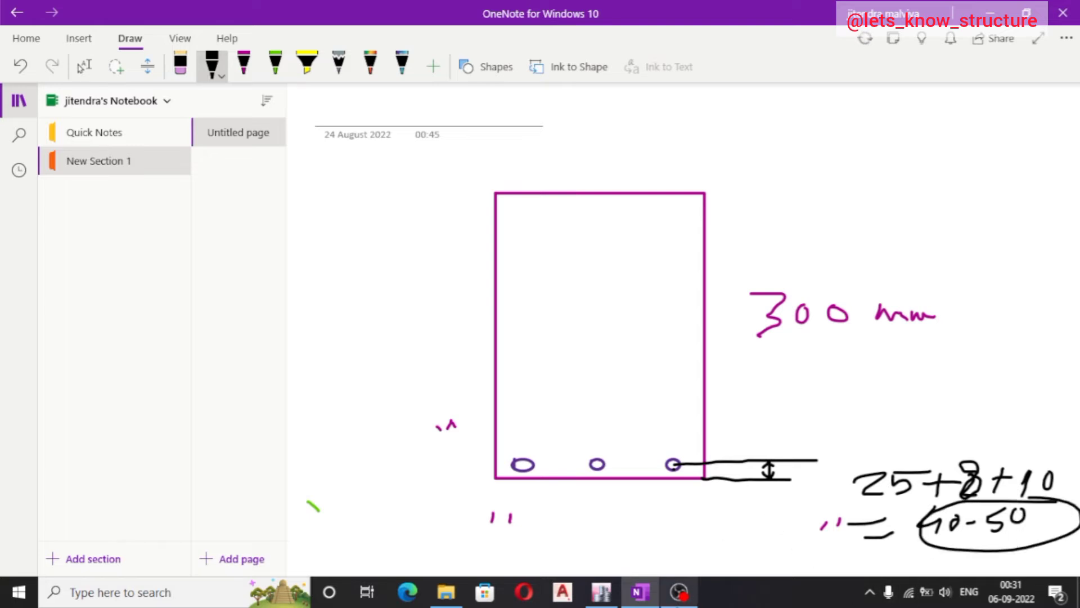
# Switch to ETABS, set the beam's top and bottom bar cover to 40 mm, and accept the reinforcement and B1 200*300 section data
pyautogui.click(601, 592)
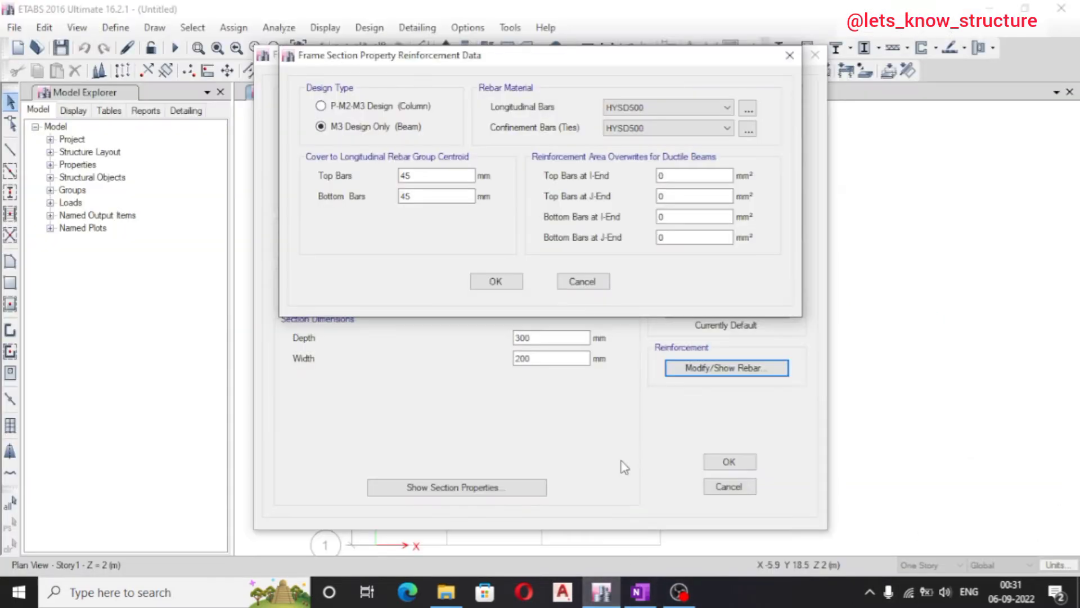
pyautogui.click(440, 197)
pyautogui.doubleClick(437, 176)
pyautogui.write('40')
pyautogui.doubleClick(442, 197)
pyautogui.write('40')
pyautogui.click(495, 281)
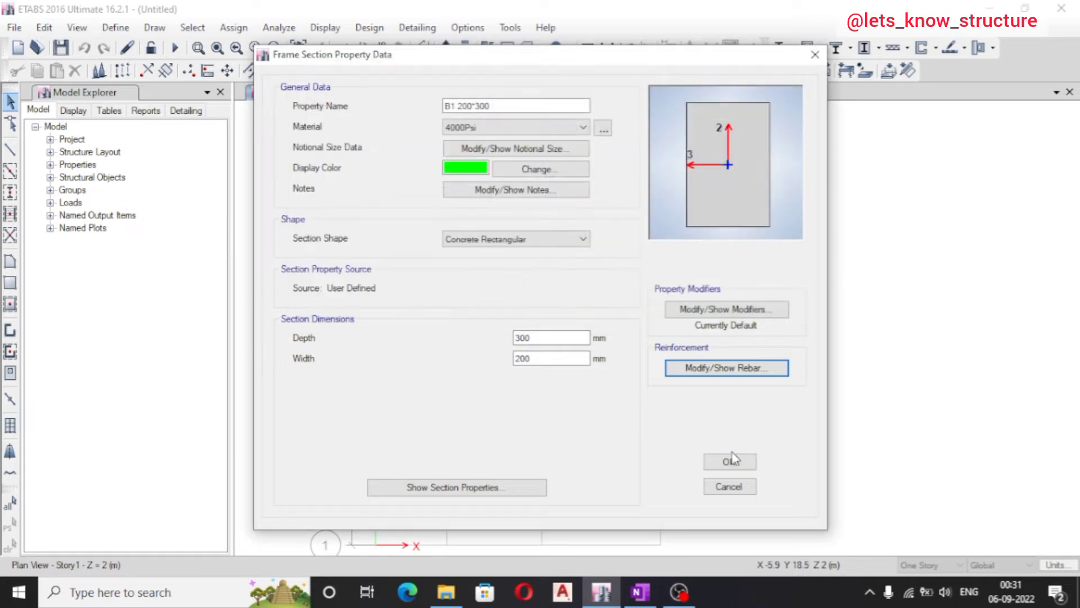
pyautogui.click(737, 466)
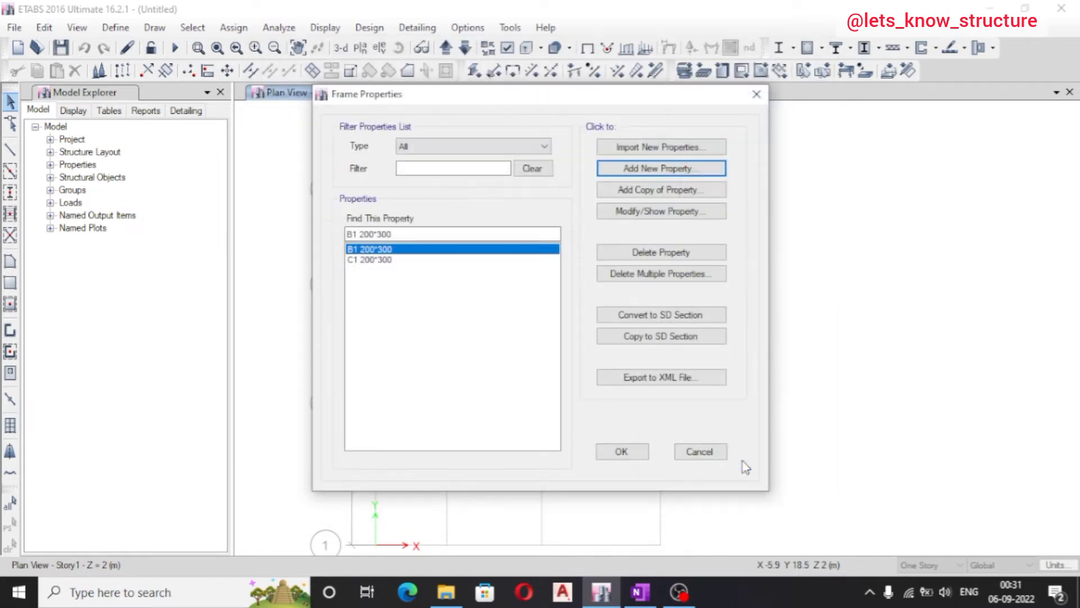
# Accept the frame properties and add a new slab section named SLAB 125MM
pyautogui.click(638, 451)
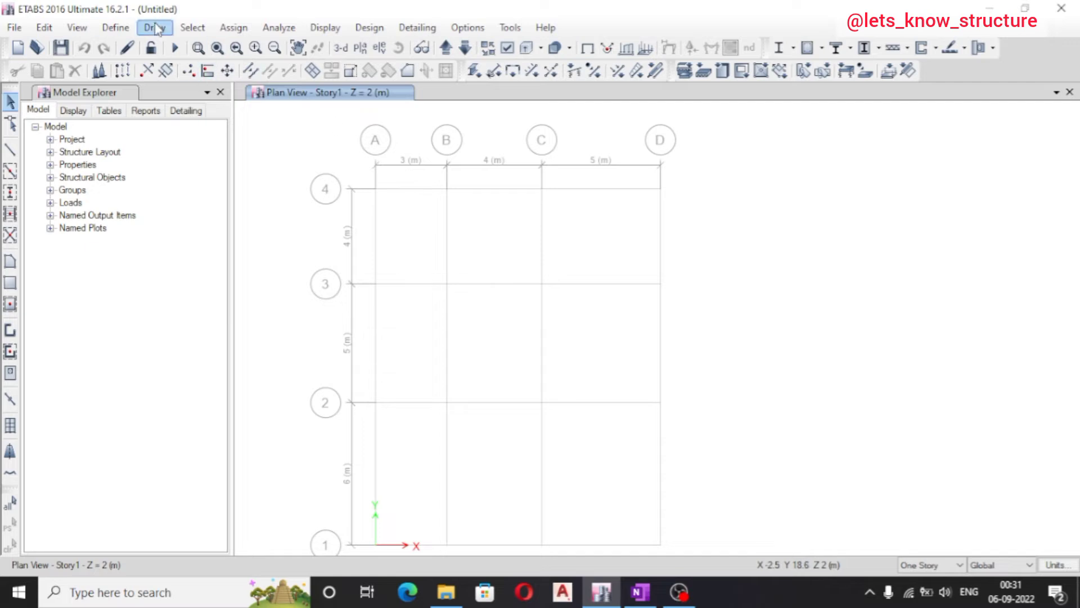
pyautogui.click(116, 27)
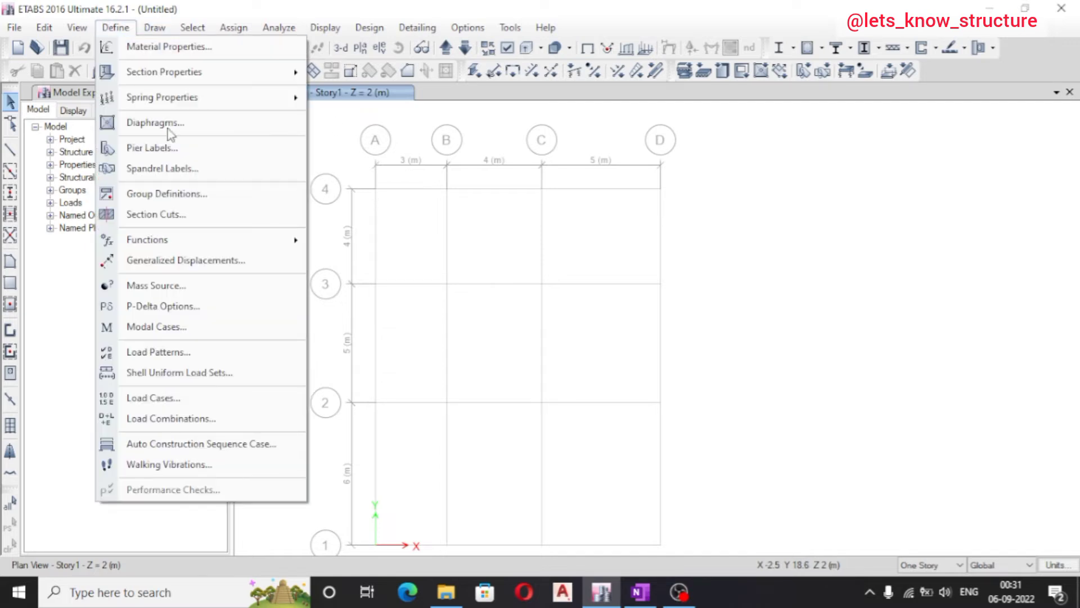
pyautogui.moveTo(225, 70)
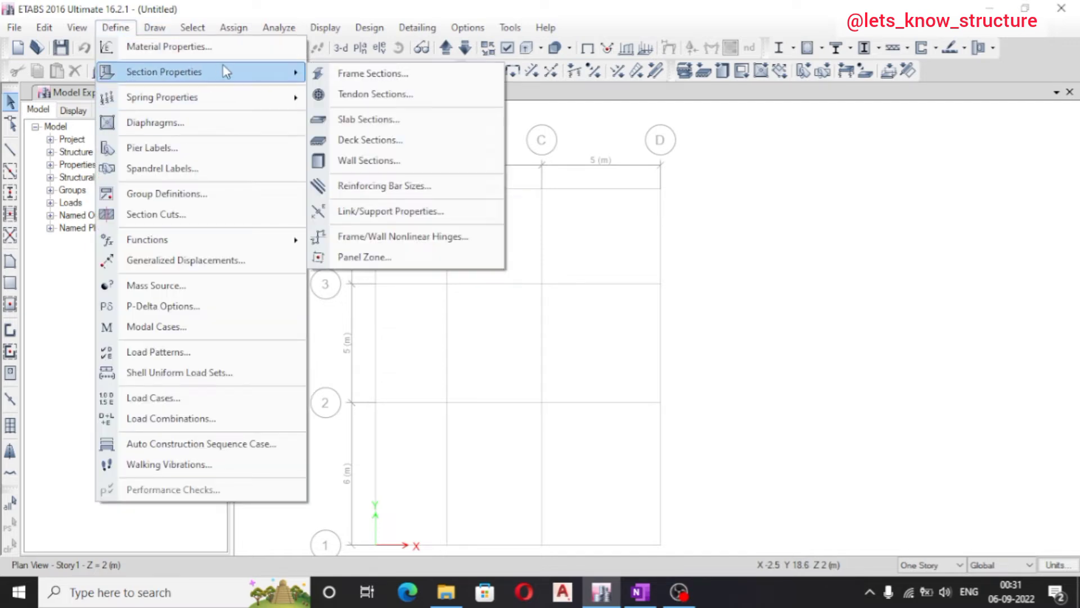
pyautogui.click(382, 120)
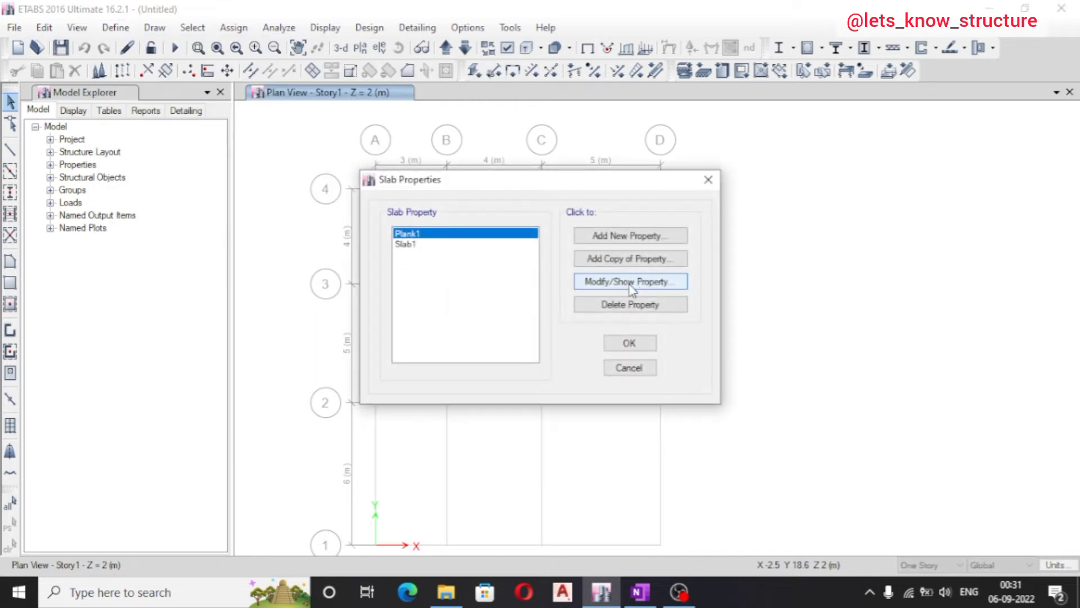
pyautogui.click(626, 235)
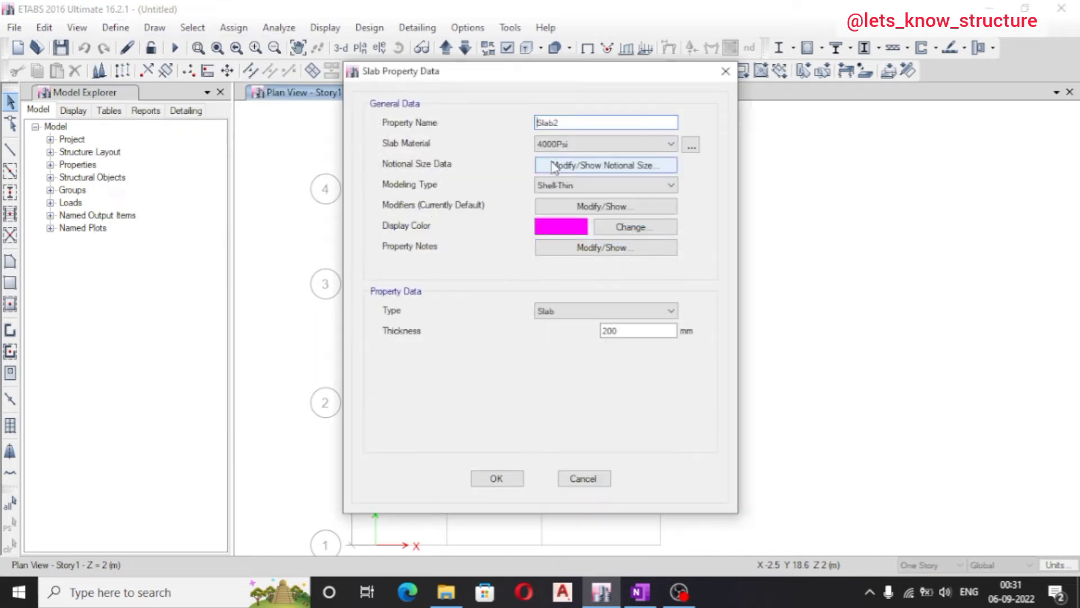
pyautogui.moveTo(558, 124); pyautogui.dragTo(332, 129)
pyautogui.write('SLAB 125MM')
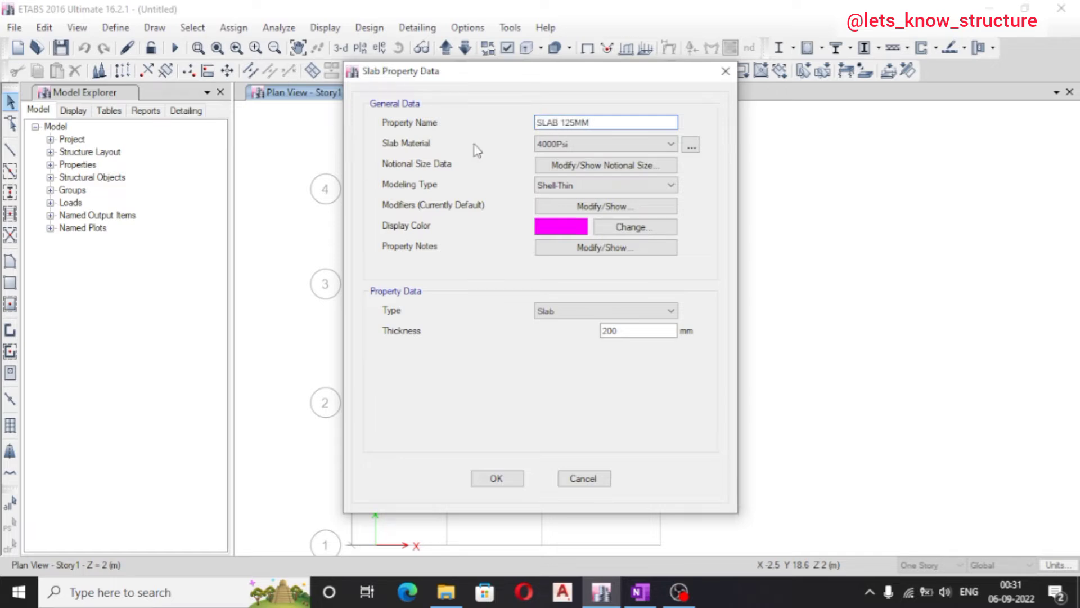
# Set the slab section's material to M20 and its modeling type to Membrane
pyautogui.click(605, 144)
pyautogui.click(560, 206)
pyautogui.click(613, 183)
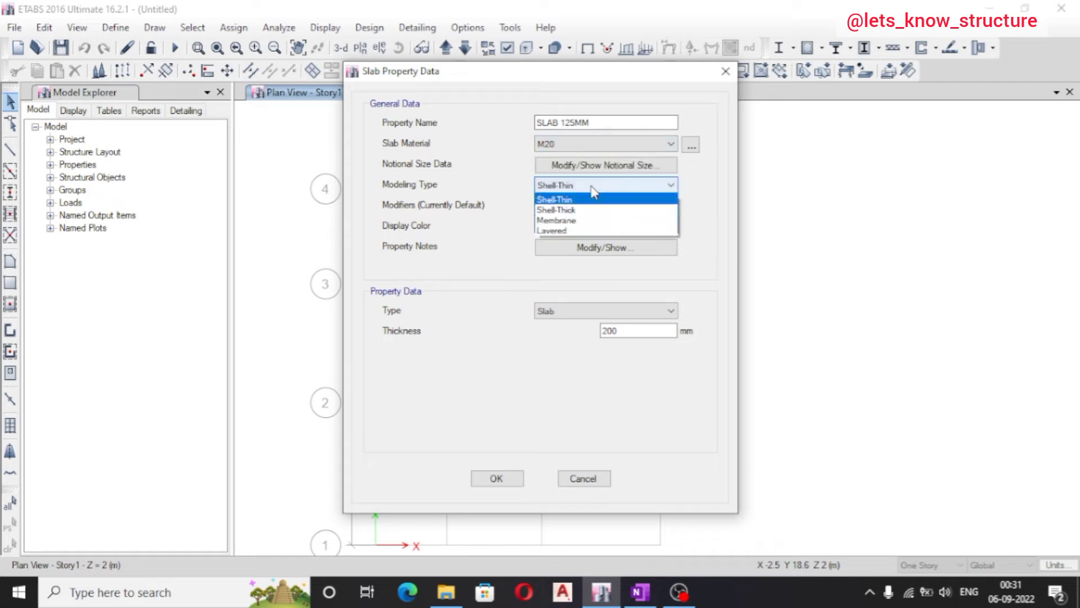
pyautogui.click(593, 221)
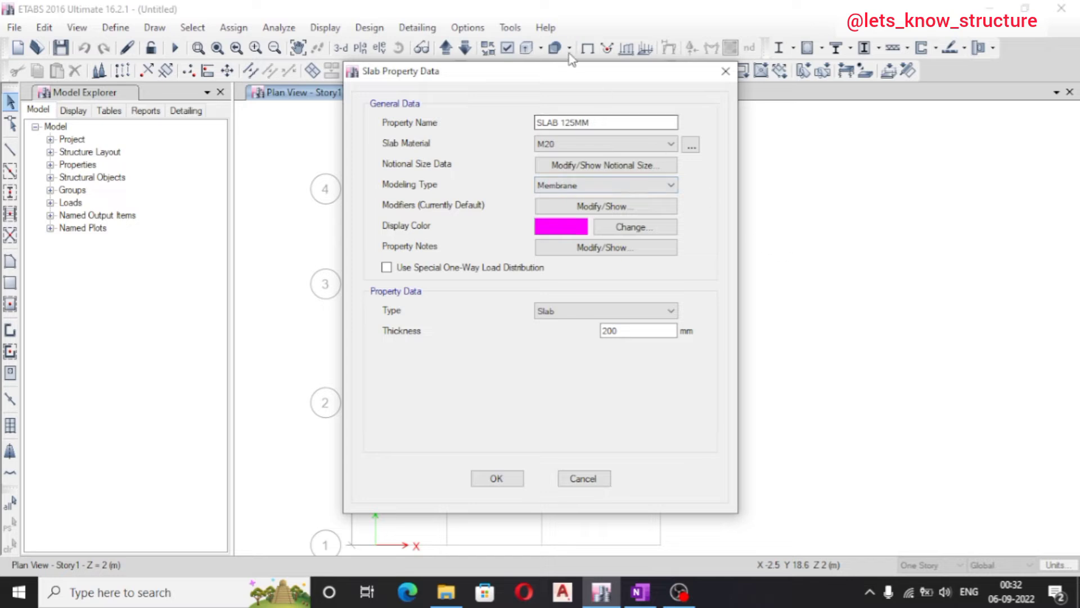
# Try the Shell-Thin modeling type for the slab in comparison with Membrane, returning to Membrane
pyautogui.moveTo(597, 73); pyautogui.dragTo(268, 52)
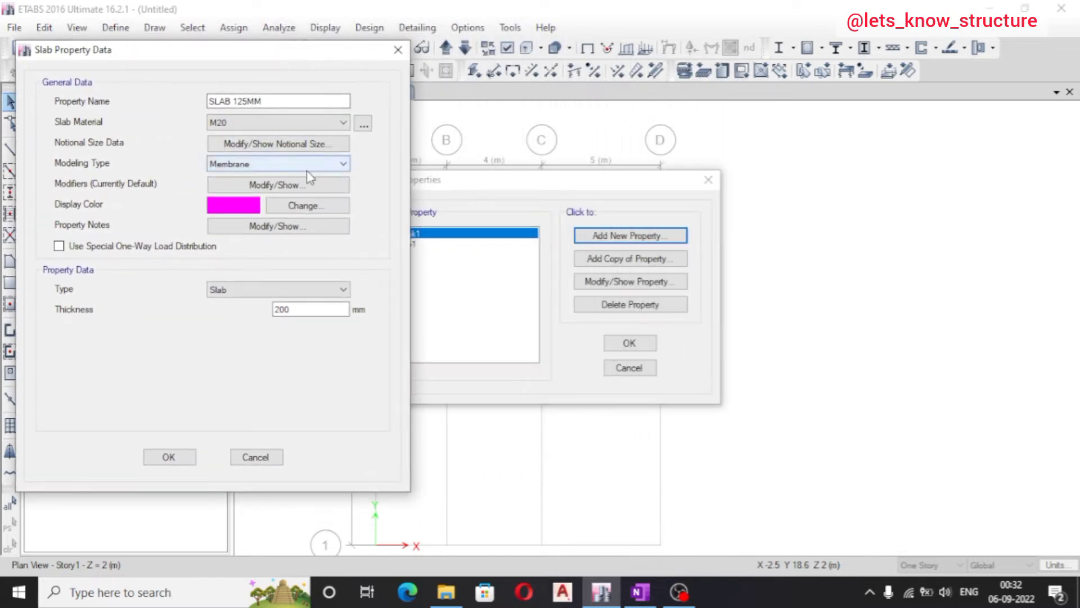
pyautogui.click(324, 162)
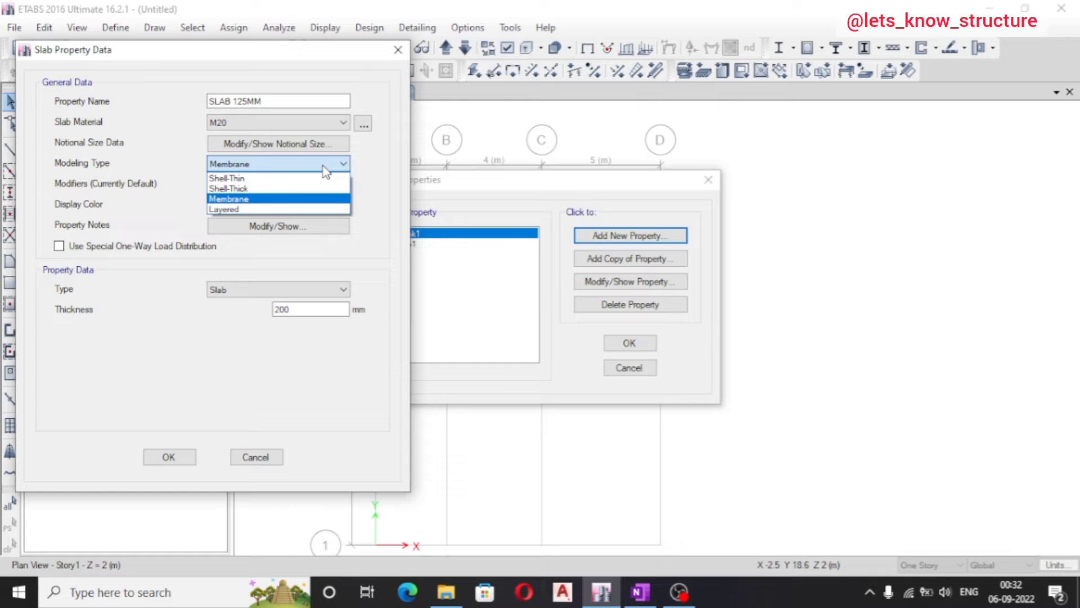
pyautogui.click(298, 178)
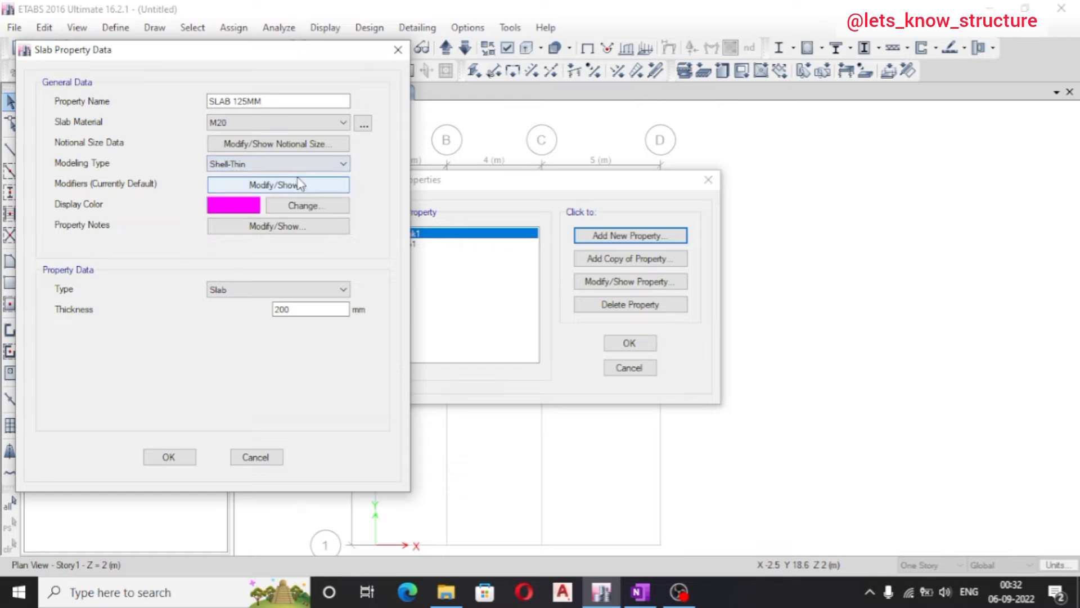
pyautogui.click(311, 163)
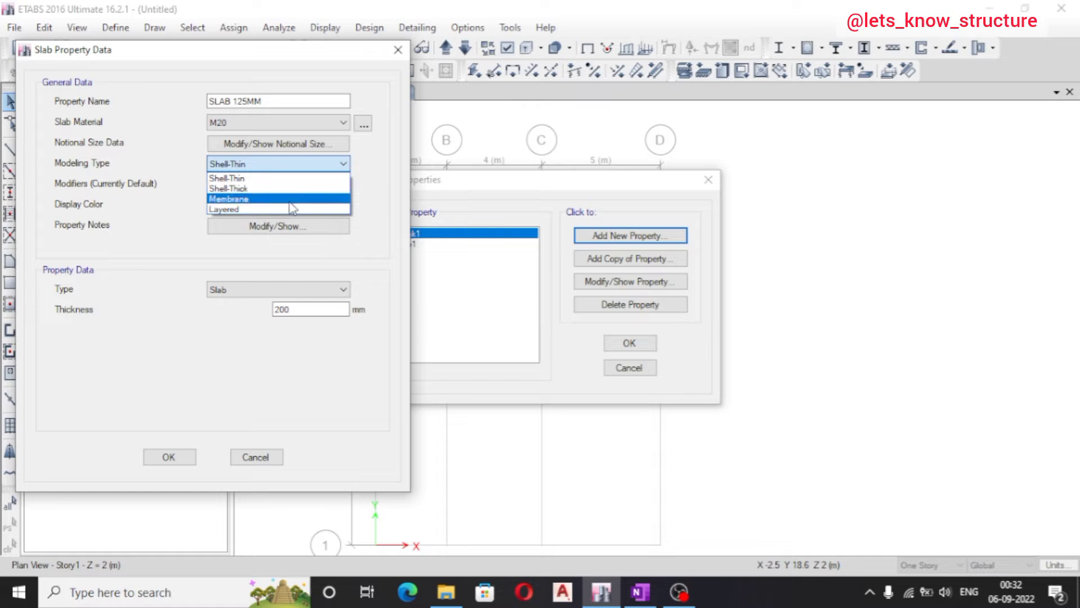
pyautogui.click(290, 199)
pyautogui.click(297, 164)
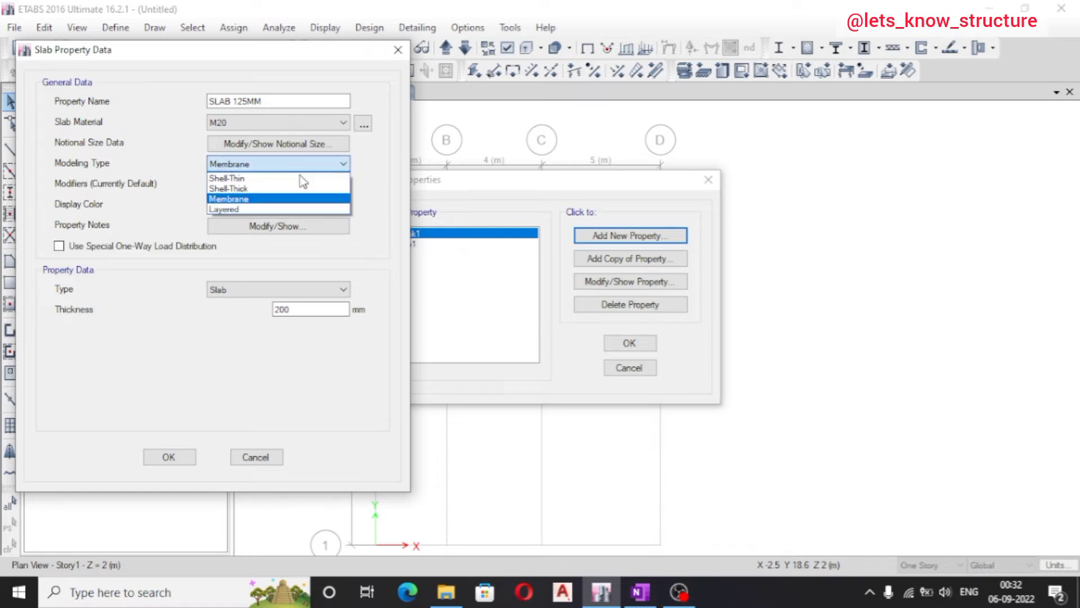
pyautogui.click(293, 179)
pyautogui.click(298, 164)
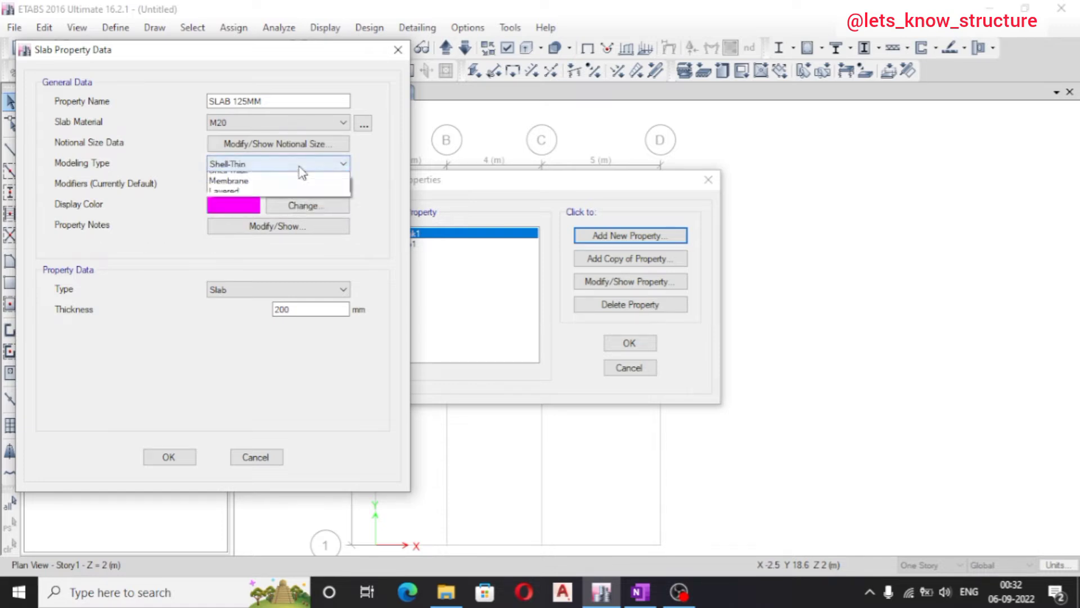
pyautogui.click(300, 200)
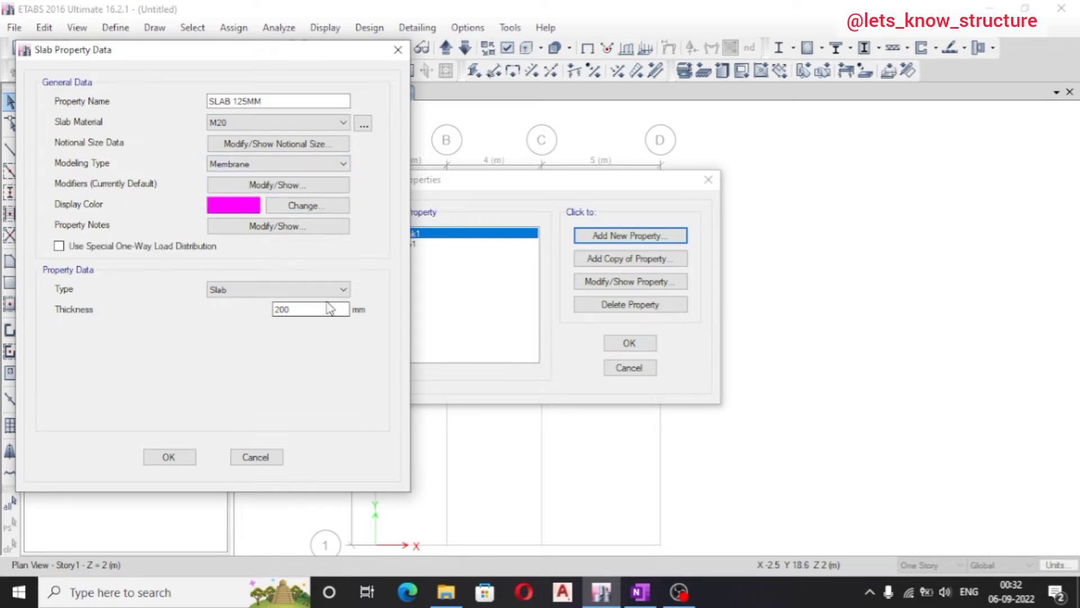
# Set the slab thickness to 125 mm, keep the type as Slab, and accept the slab properties
pyautogui.moveTo(330, 309); pyautogui.dragTo(235, 317)
pyautogui.write('125')
pyautogui.click(278, 291)
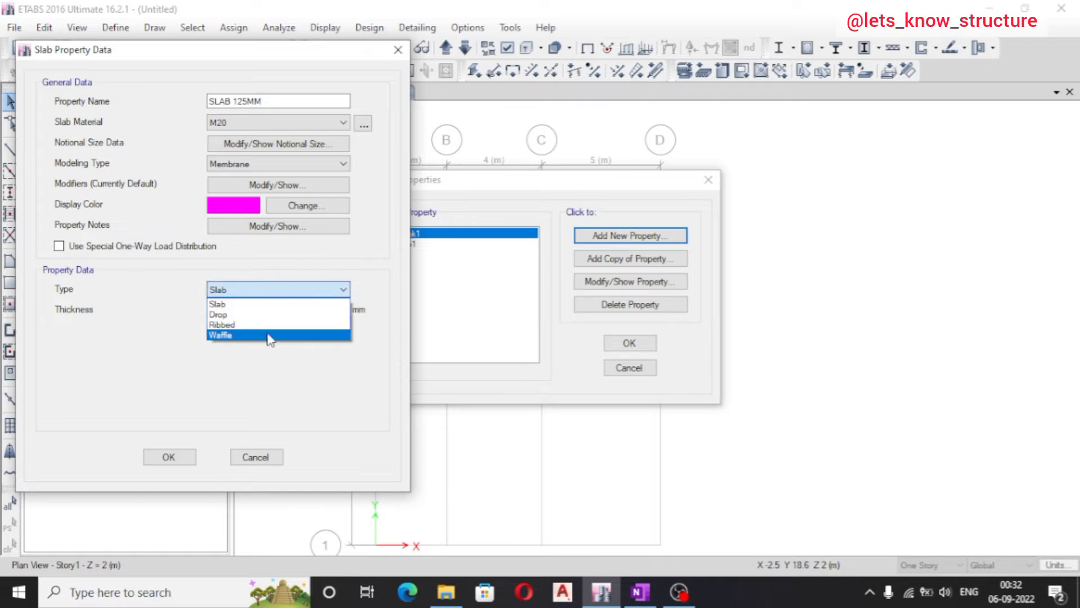
pyautogui.click(164, 315)
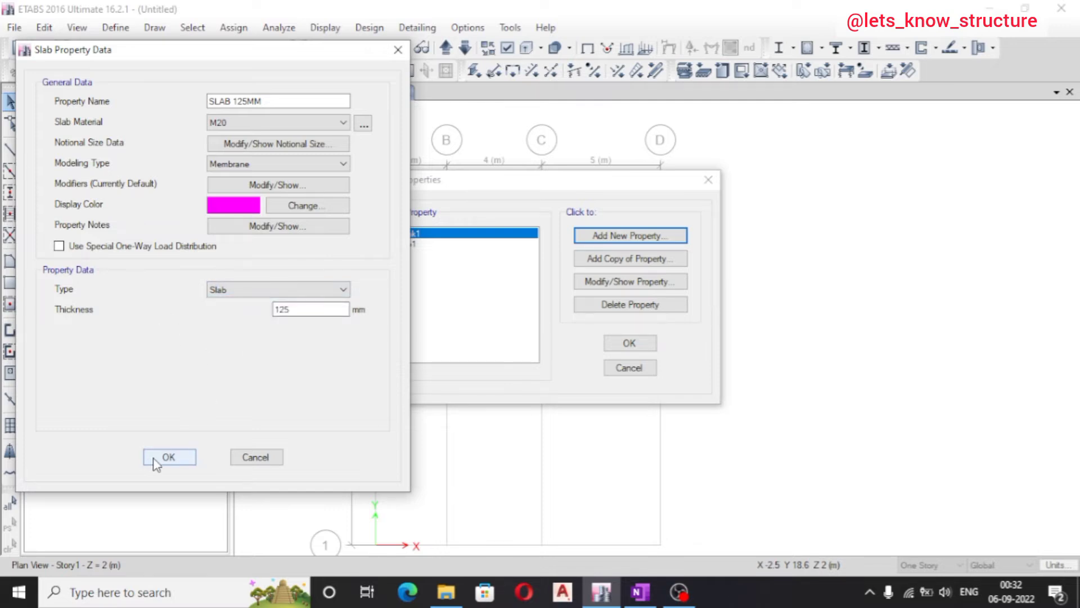
pyautogui.click(168, 459)
pyautogui.click(652, 341)
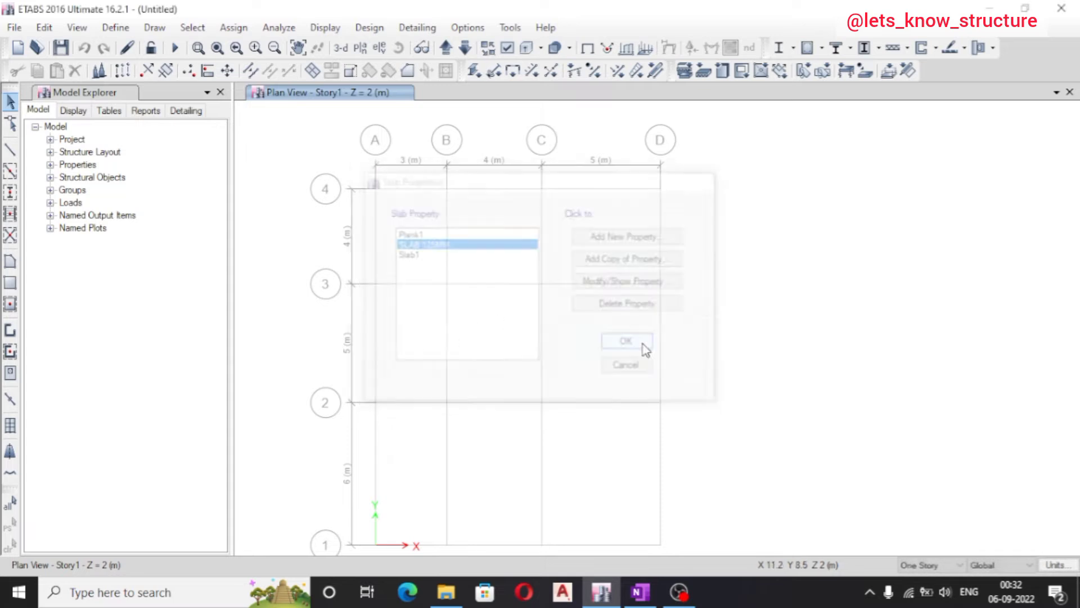
# Open the reinforcing bar sizes definition and look through the current bar set
pyautogui.scroll(-3, 563, 304)
pyautogui.scroll(3, 523, 315)
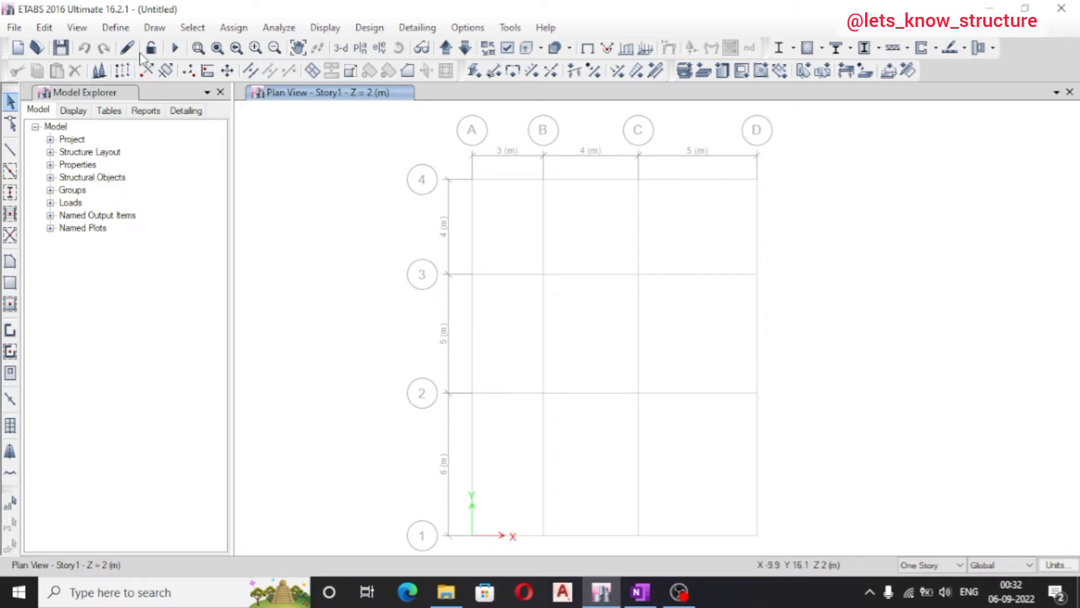
pyautogui.click(115, 28)
pyautogui.moveTo(141, 73)
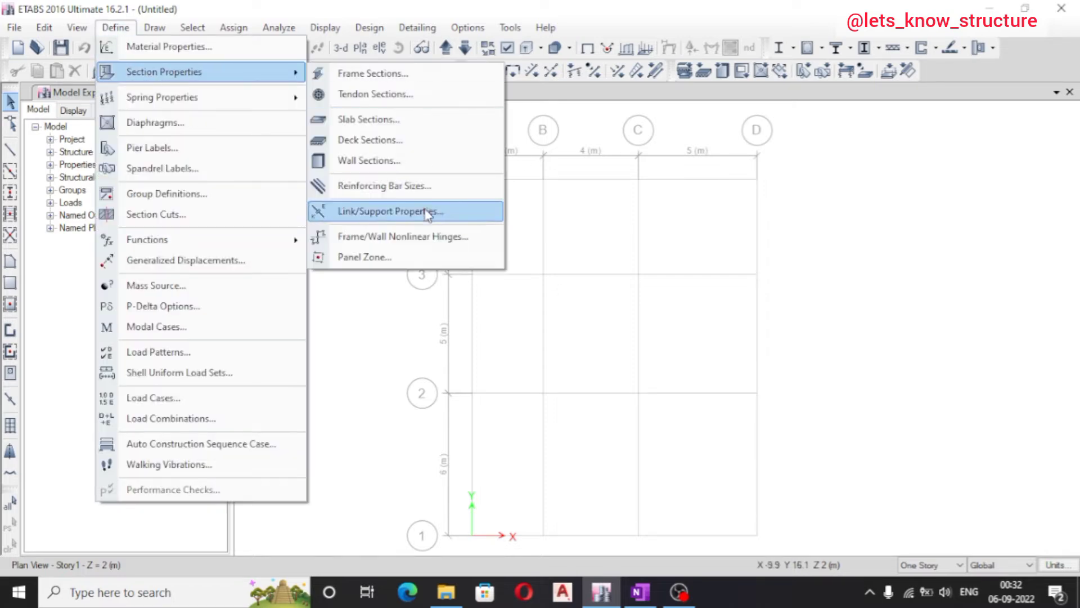
pyautogui.click(417, 193)
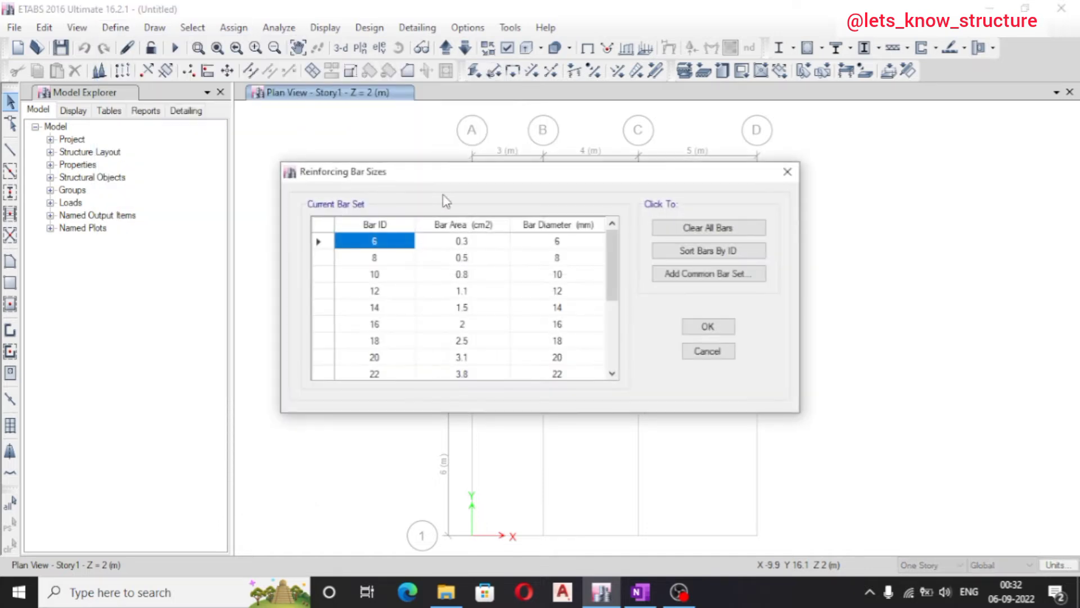
pyautogui.scroll(-3, 451, 306)
pyautogui.scroll(1, 453, 301)
pyautogui.scroll(2, 456, 298)
# Add the SI common bar set to the existing reinforcing bar list
pyautogui.click(692, 276)
pyautogui.click(480, 195)
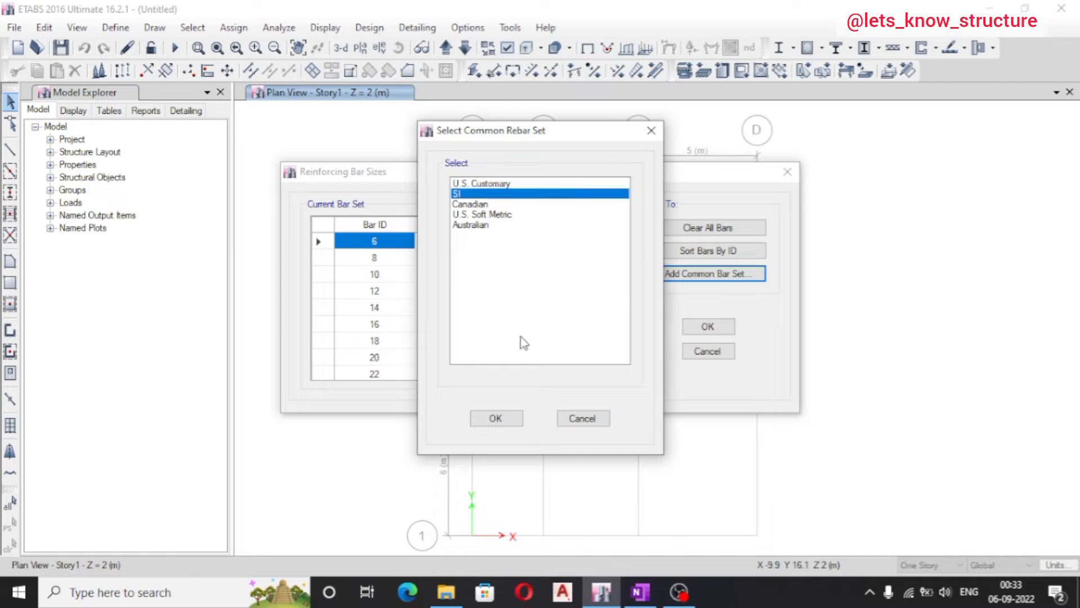
pyautogui.click(490, 417)
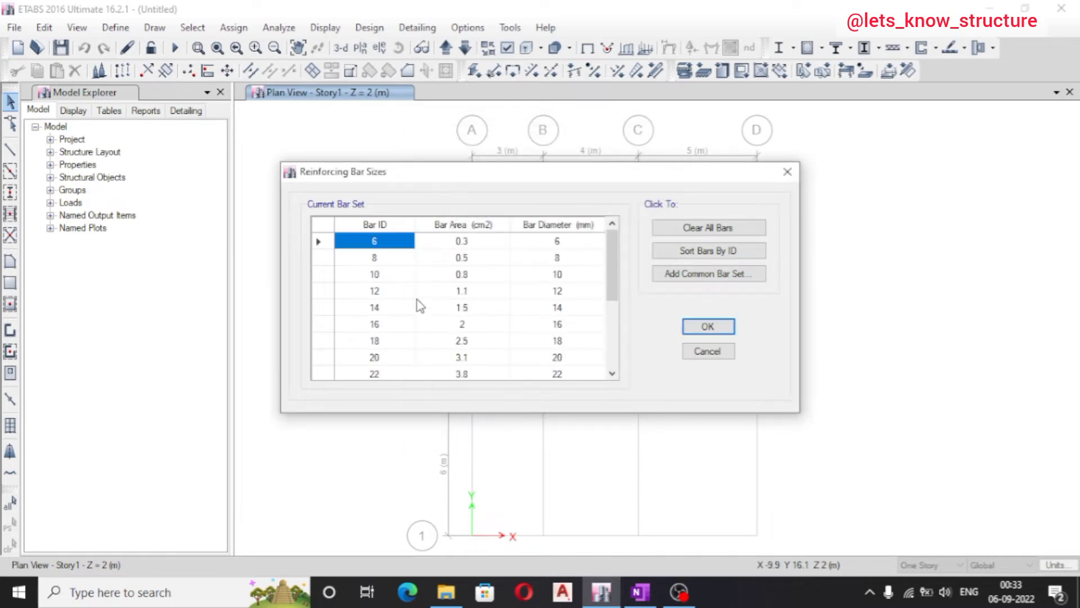
pyautogui.click(405, 241)
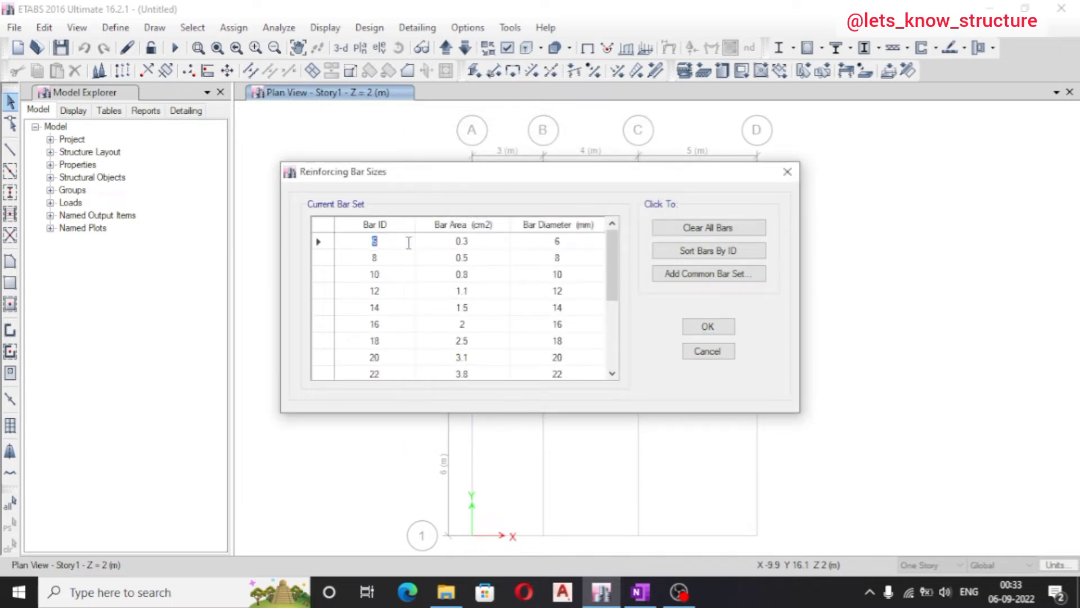
# Clear all reinforcing bars and load the SI common bar set
pyautogui.click(711, 231)
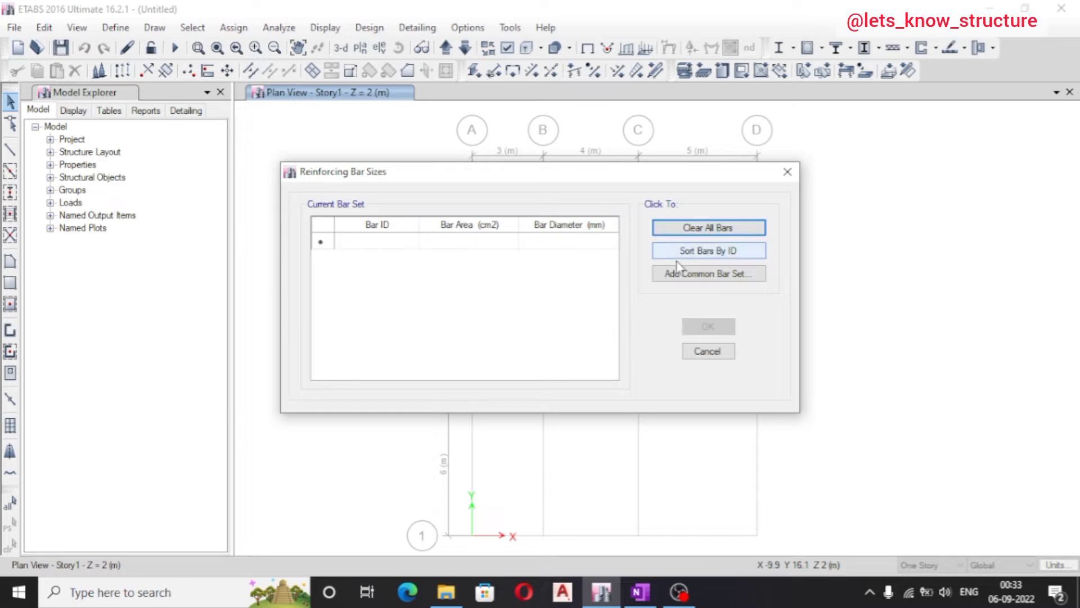
pyautogui.click(709, 278)
pyautogui.click(483, 194)
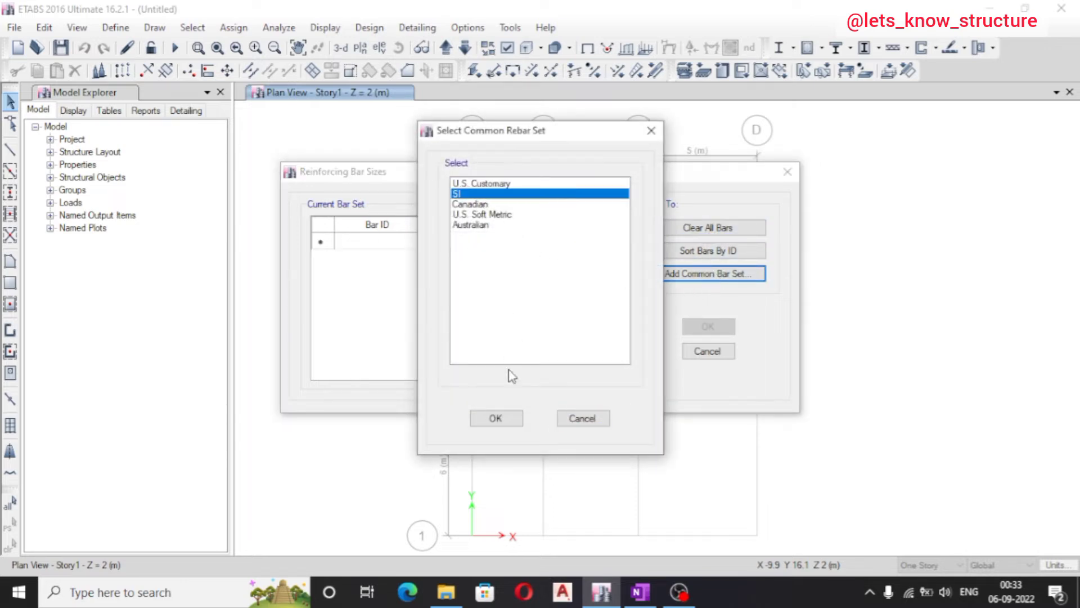
pyautogui.click(495, 419)
# Delete the 14, 18 and 22 mm bars from the reinforcing bar set
pyautogui.scroll(-1, 406, 272)
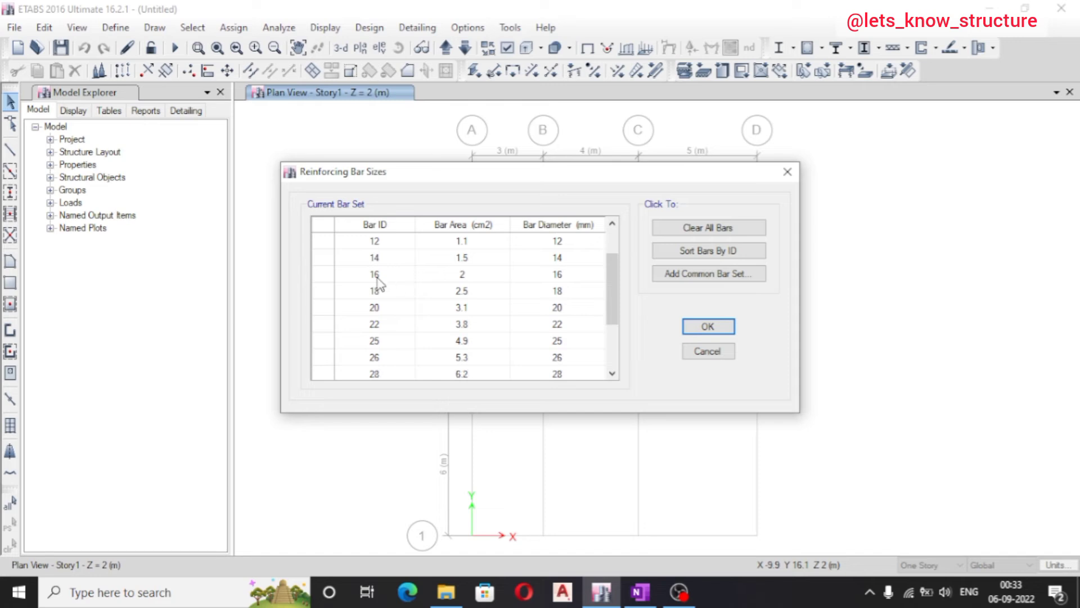
pyautogui.click(325, 261)
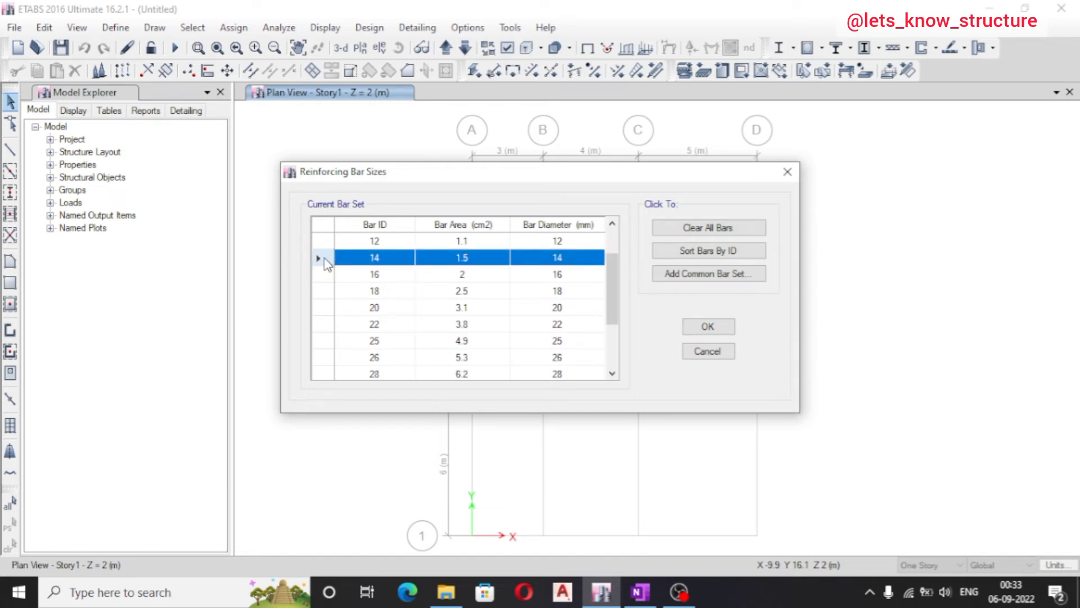
pyautogui.press('Delete')
pyautogui.click(323, 276)
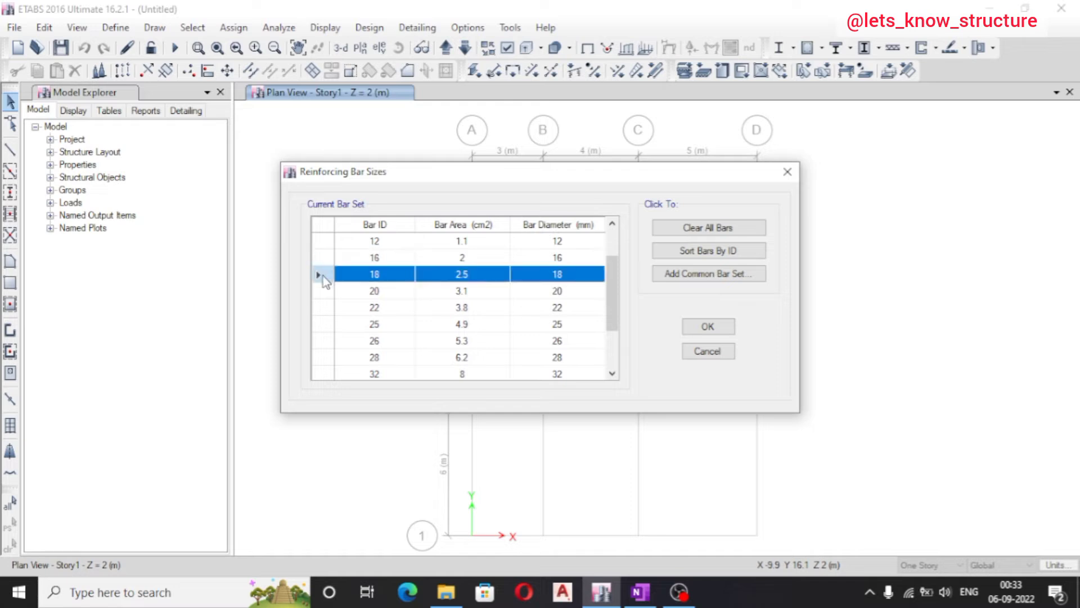
pyautogui.press('Delete')
pyautogui.click(326, 292)
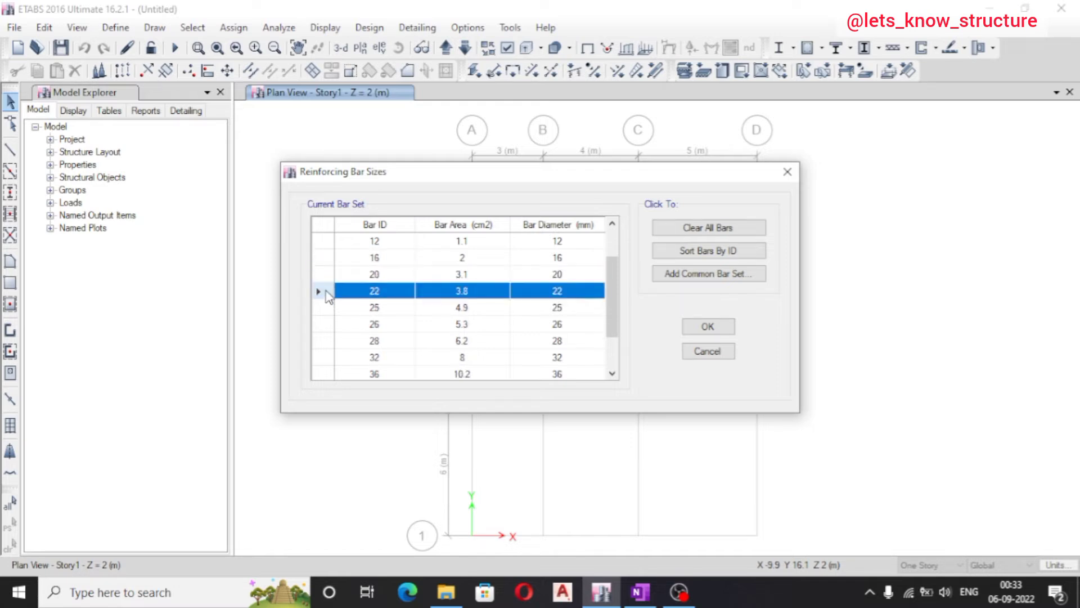
pyautogui.press('Delete')
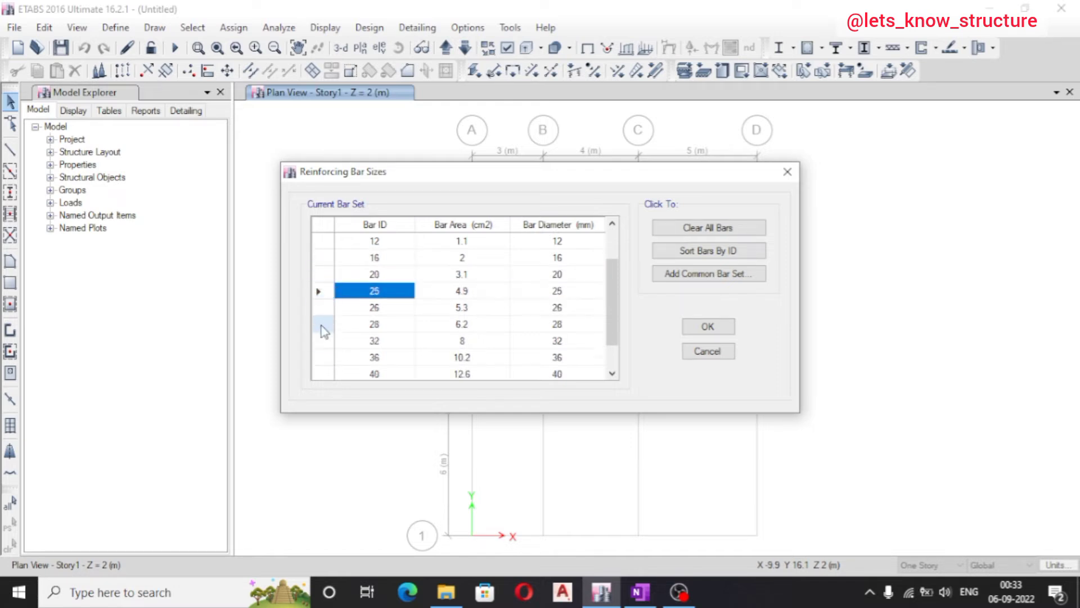
# Delete the 26, 28 and 50 mm bars from the reinforcing bar set and review the remaining sizes
pyautogui.click(325, 310)
pyautogui.press('Delete')
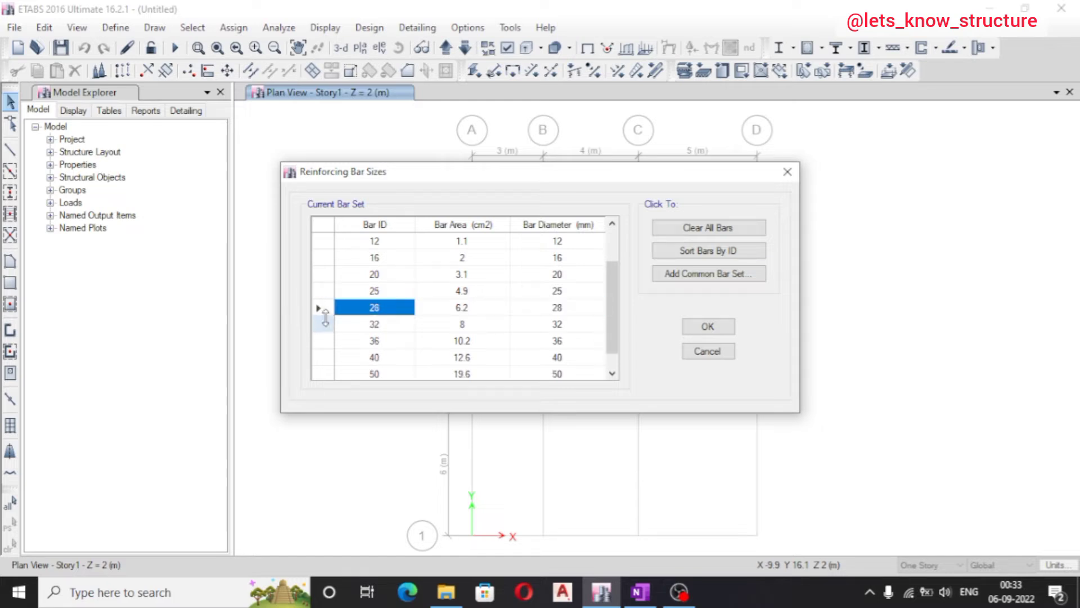
pyautogui.click(325, 310)
pyautogui.press('Delete')
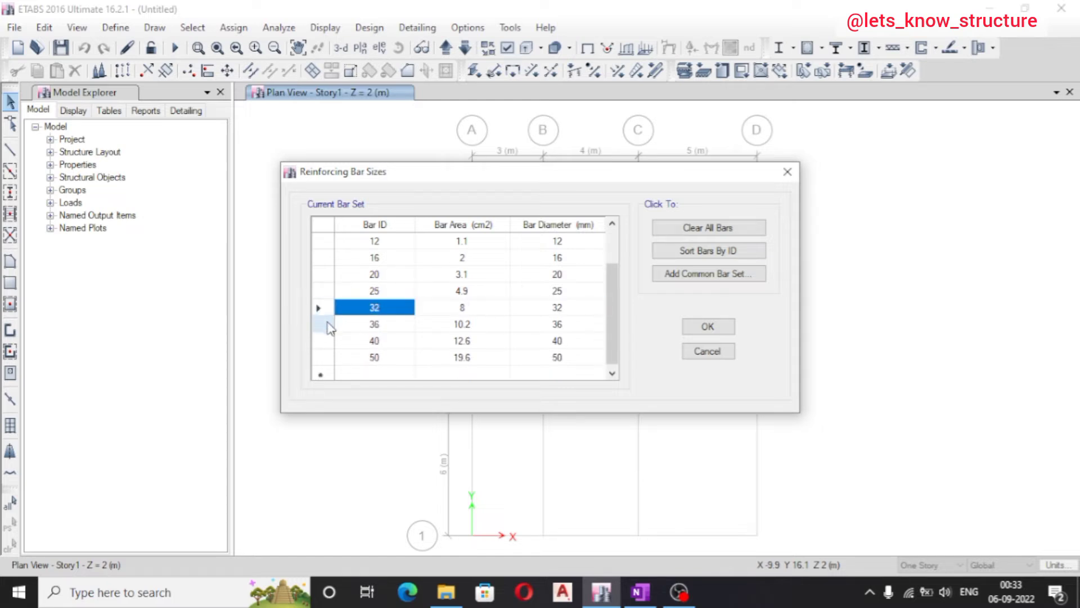
pyautogui.click(328, 326)
pyautogui.click(328, 342)
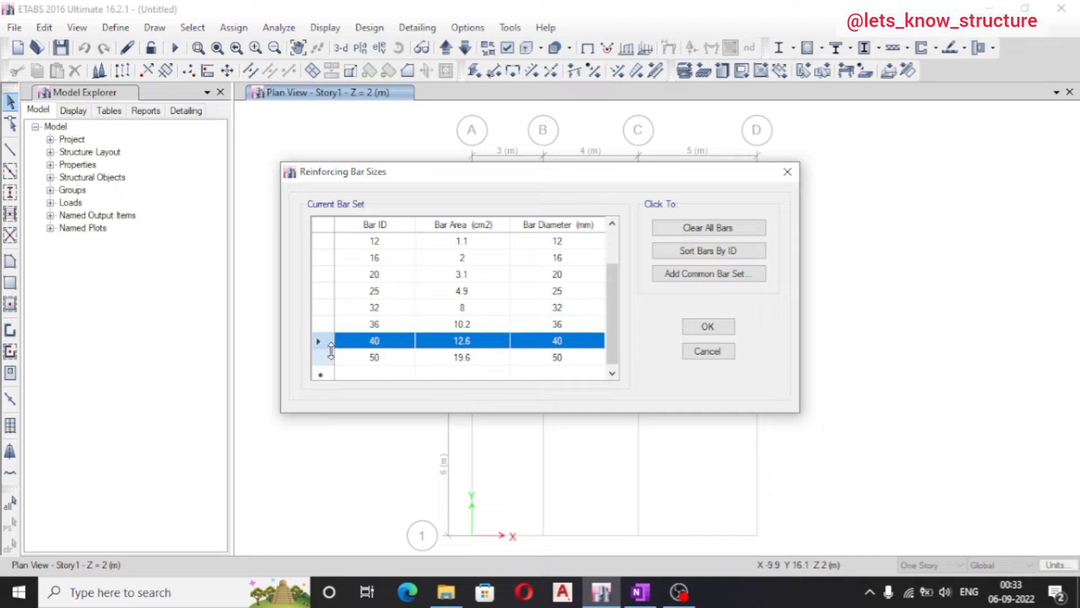
pyautogui.click(330, 357)
pyautogui.press('Delete')
pyautogui.scroll(1, 346, 338)
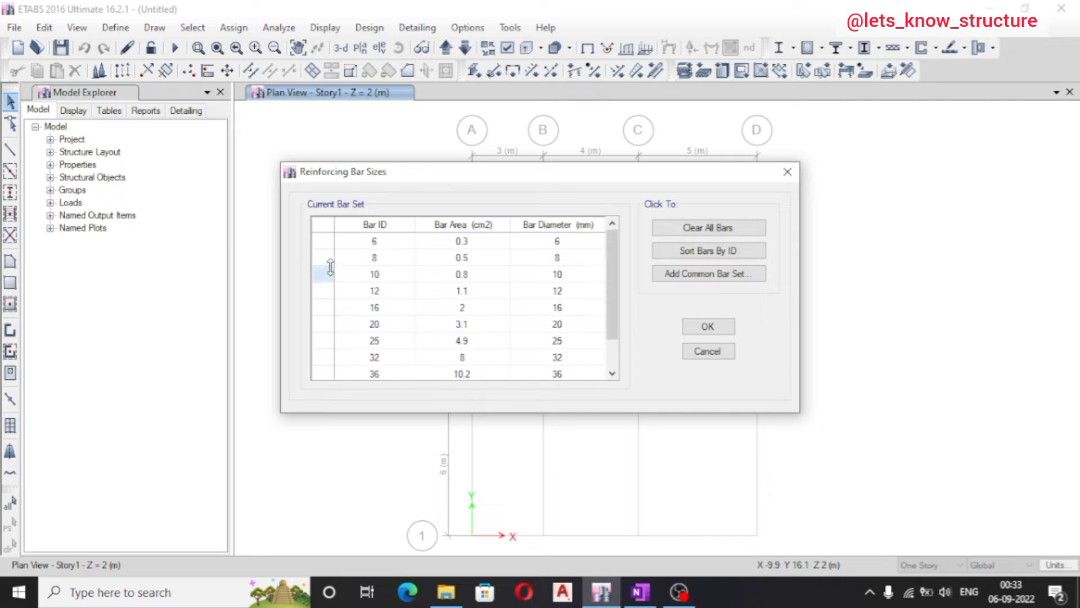
# Delete the 6 mm bar from the reinforcing bar set, check the remaining sizes and accept the set
pyautogui.click(323, 241)
pyautogui.press('Delete')
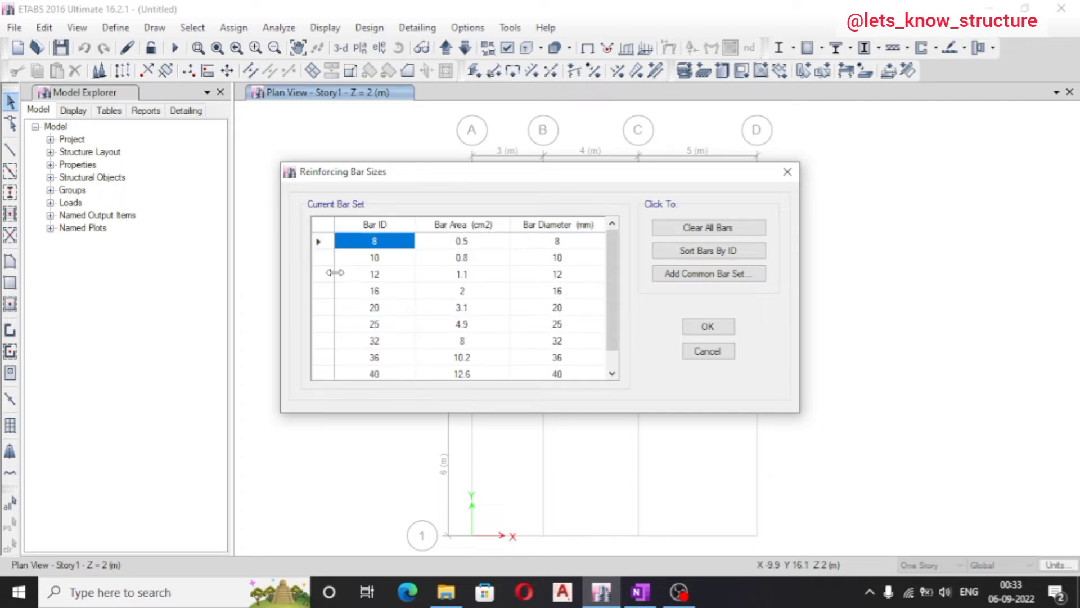
pyautogui.click(393, 308)
pyautogui.scroll(-1, 412, 338)
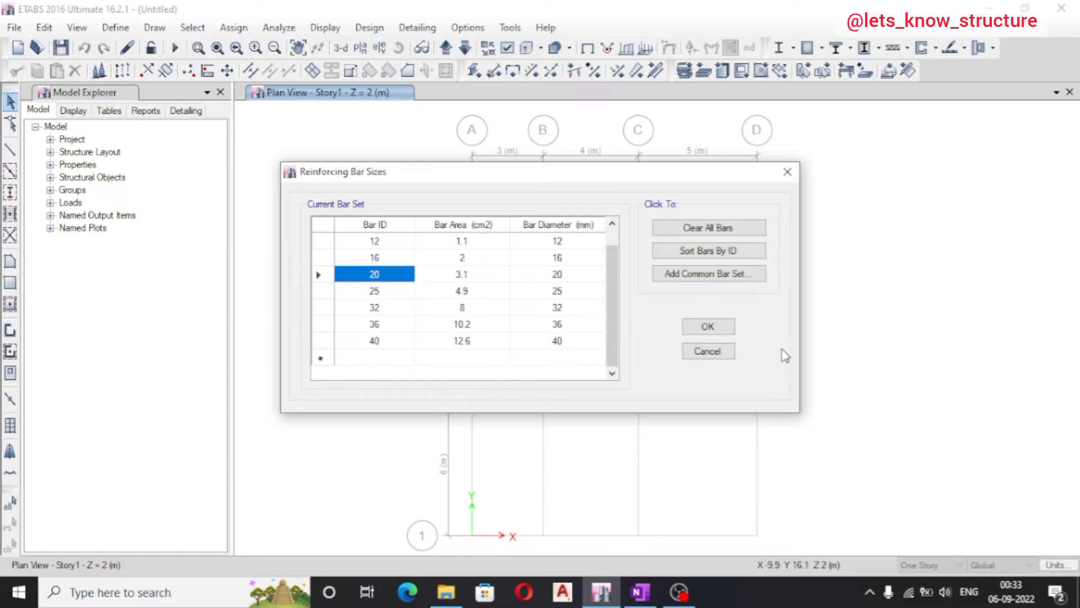
pyautogui.click(707, 326)
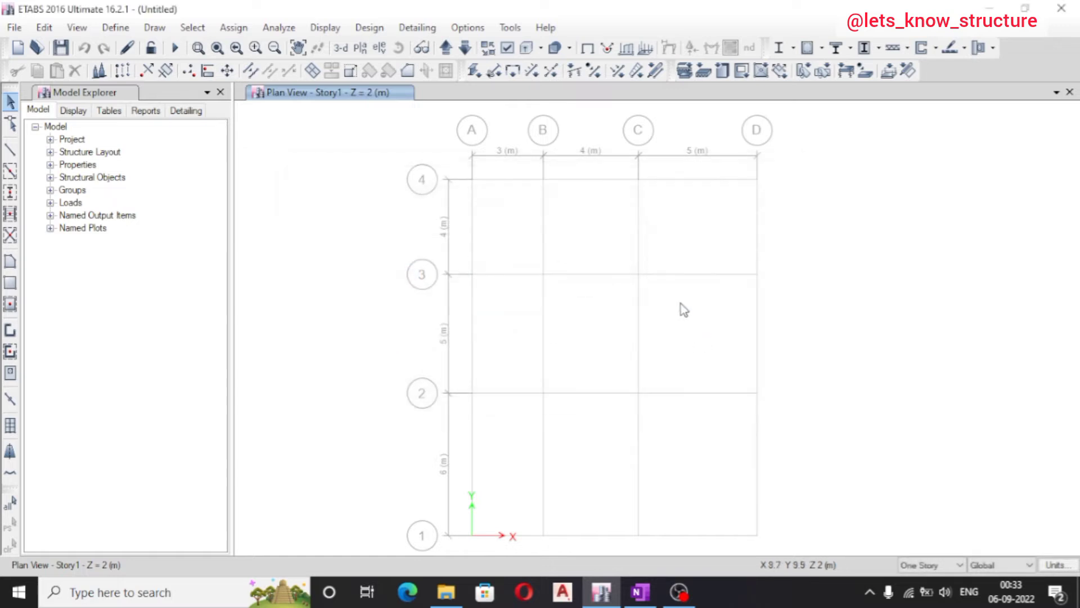
# Look at the defined deck properties and wall properties without changing them
pyautogui.click(118, 29)
pyautogui.moveTo(186, 79)
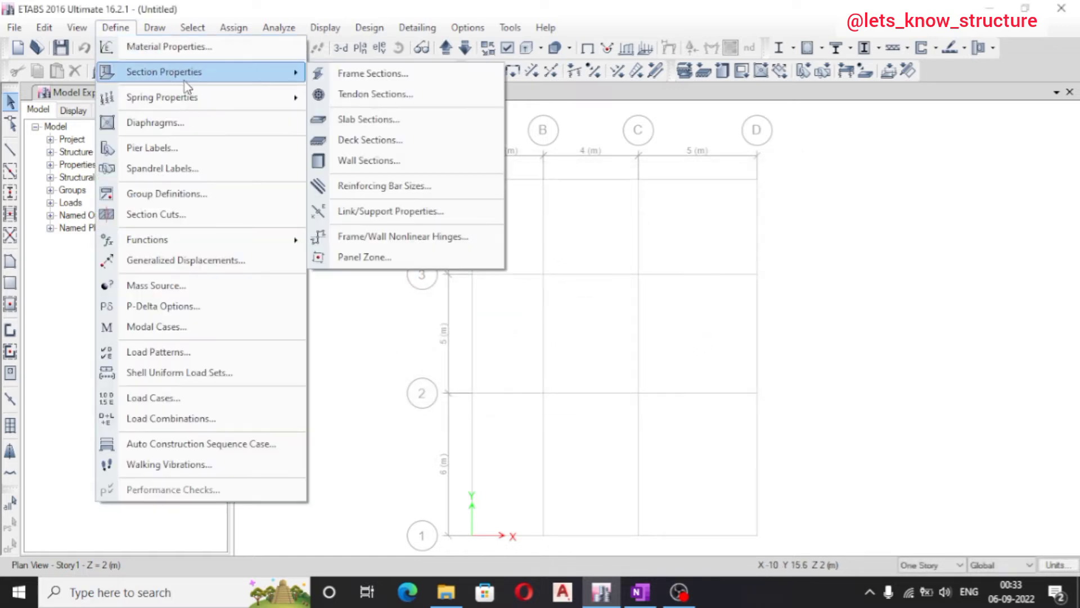
pyautogui.click(428, 141)
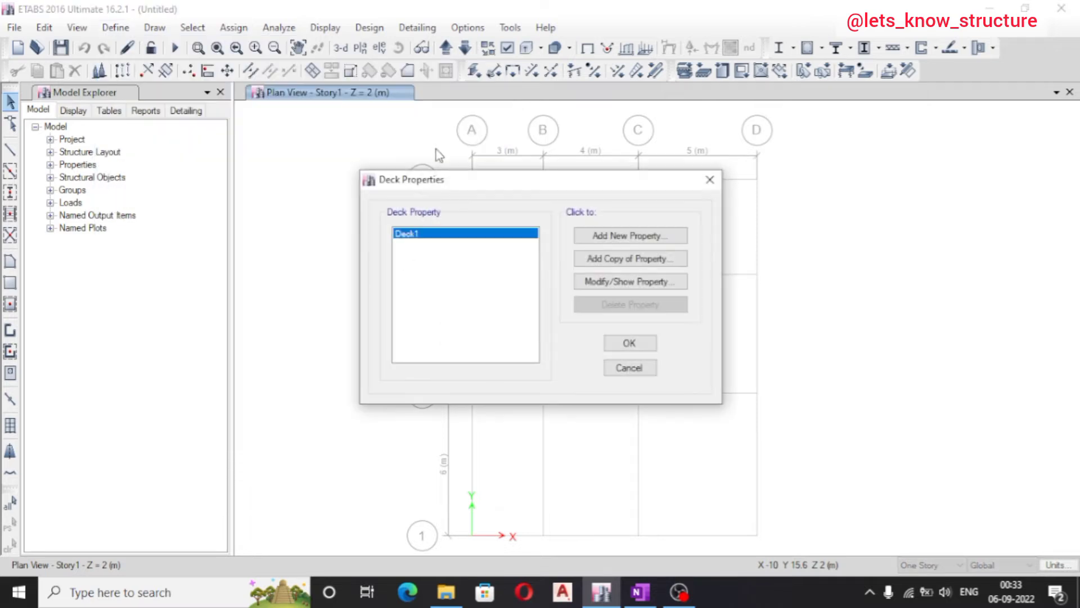
pyautogui.click(710, 179)
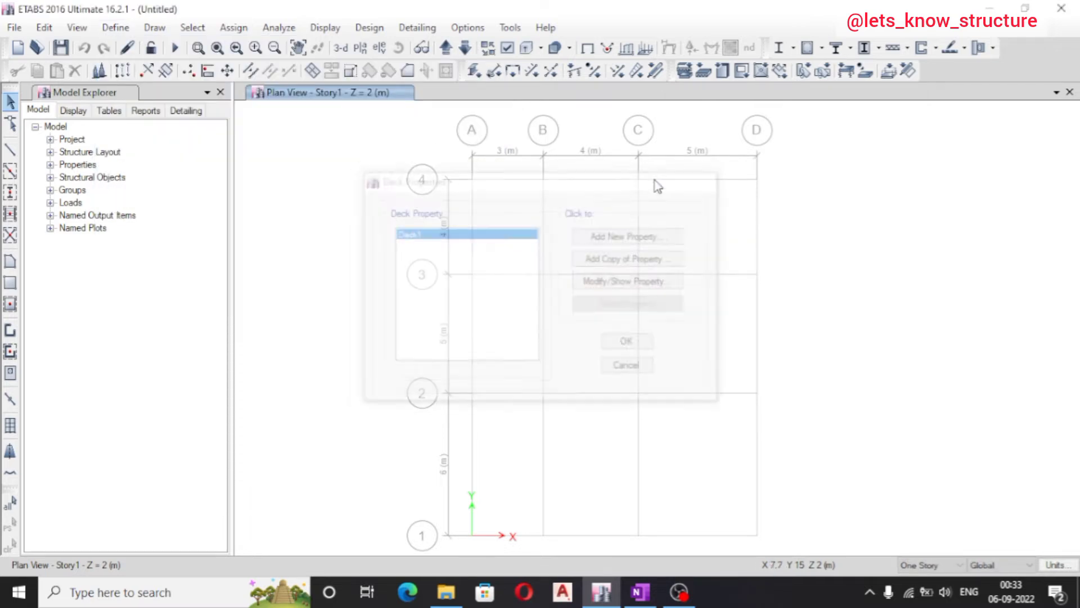
pyautogui.click(116, 29)
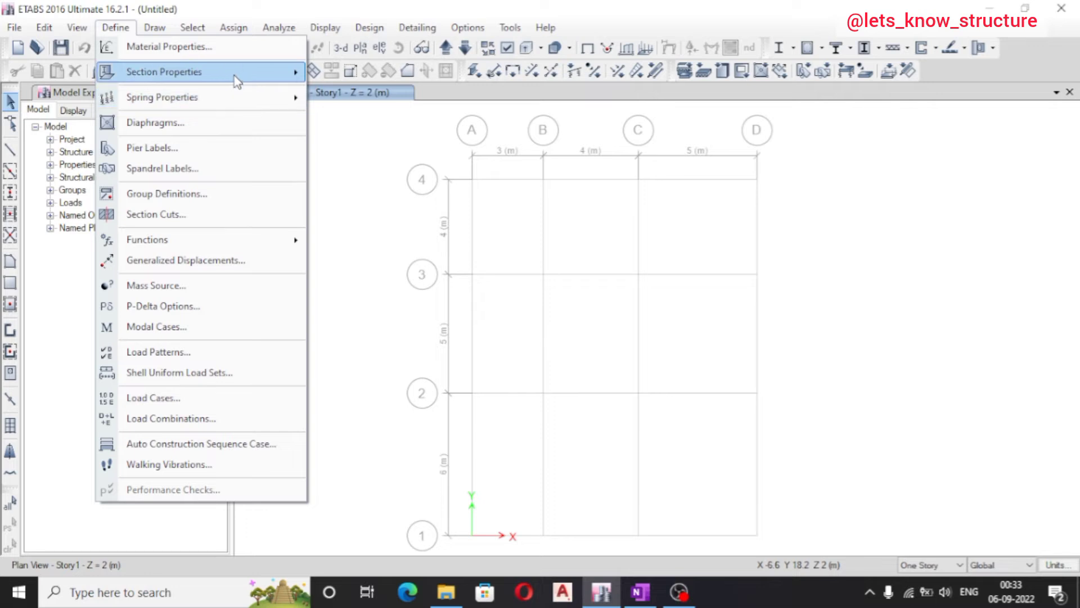
pyautogui.moveTo(281, 73)
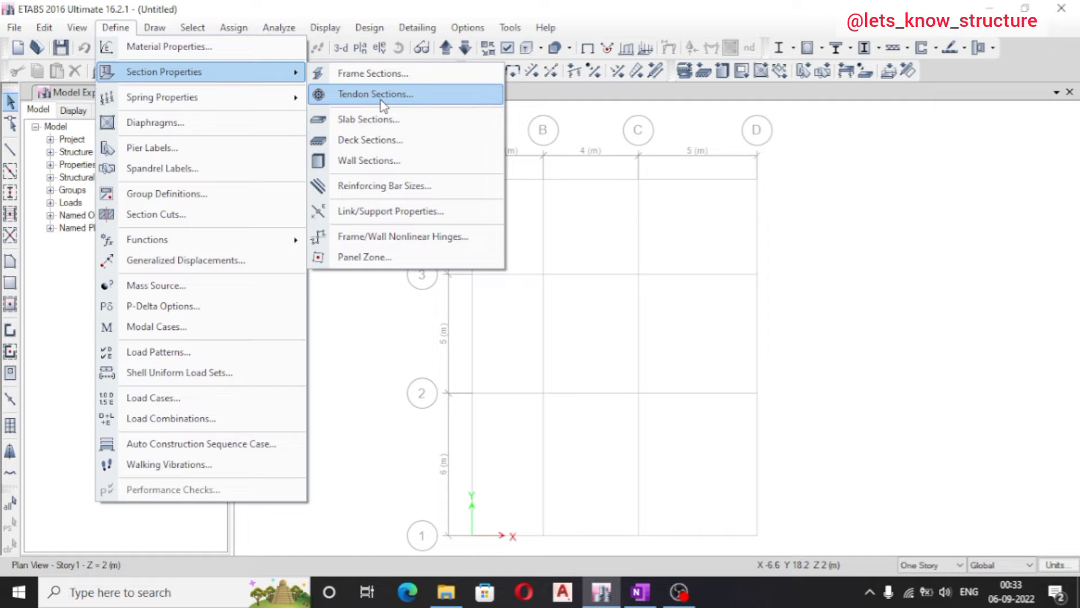
pyautogui.click(369, 160)
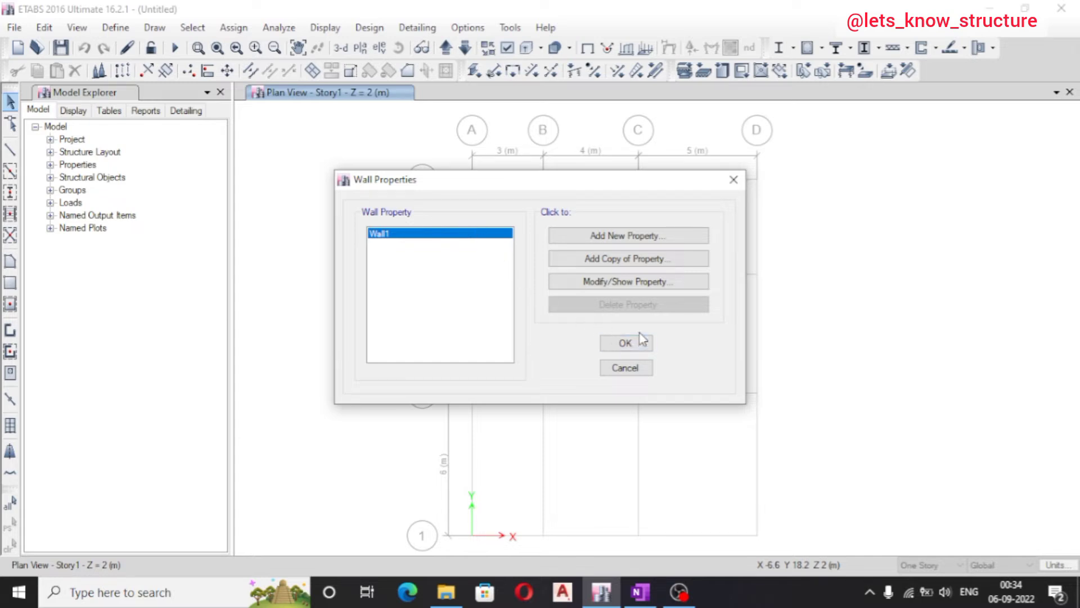
pyautogui.click(625, 368)
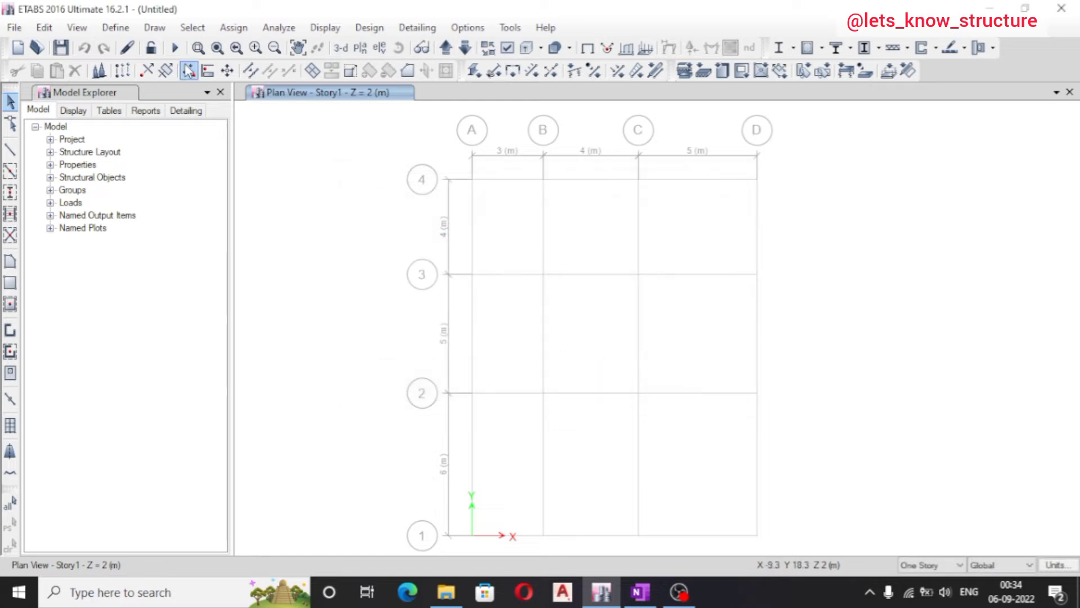
pyautogui.click(116, 28)
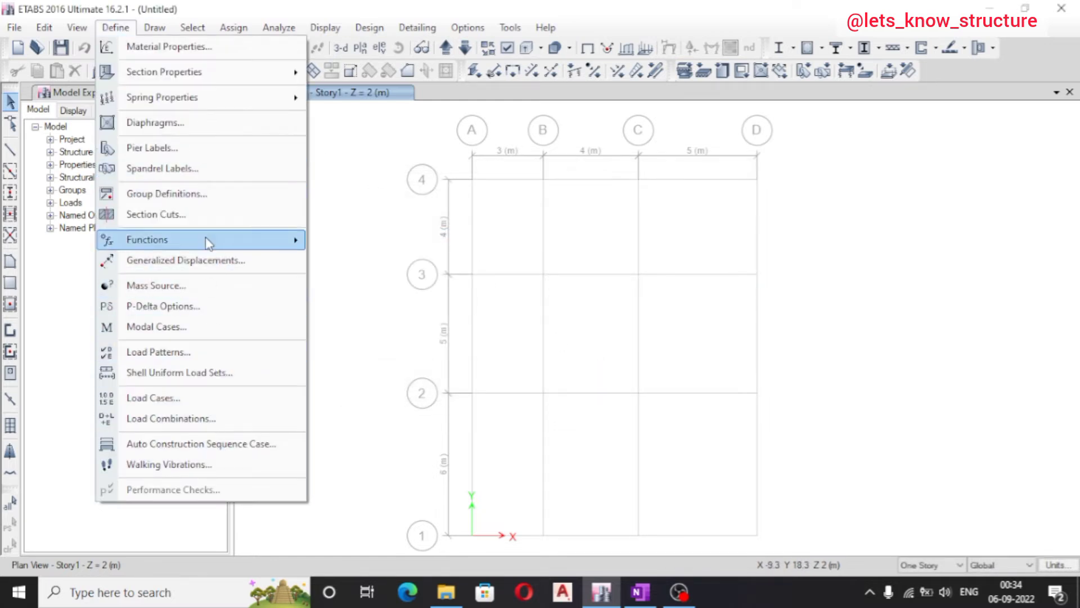
pyautogui.click(402, 175)
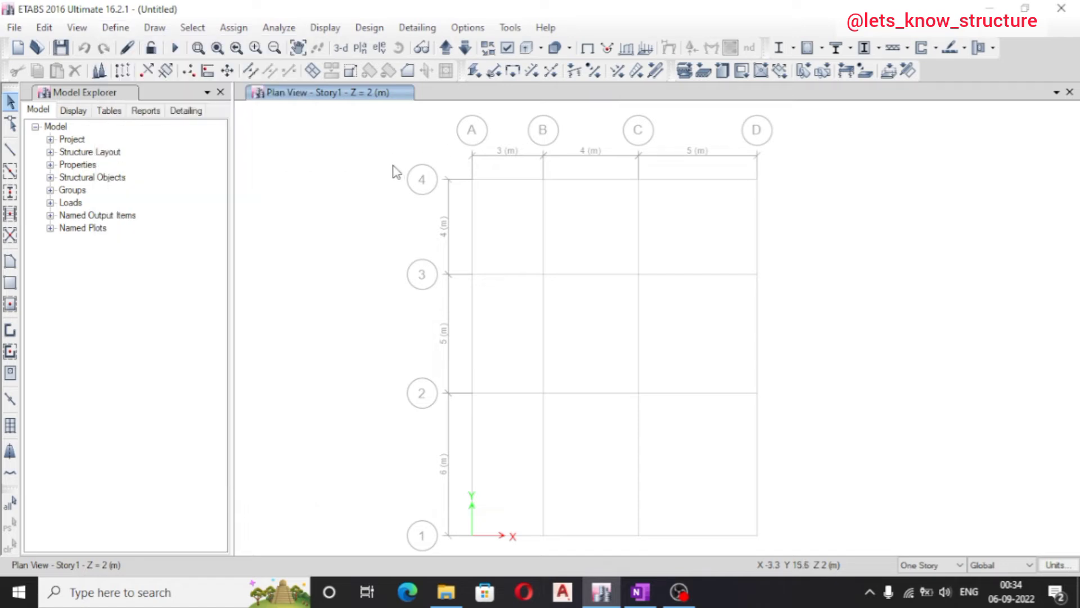
pyautogui.click(153, 27)
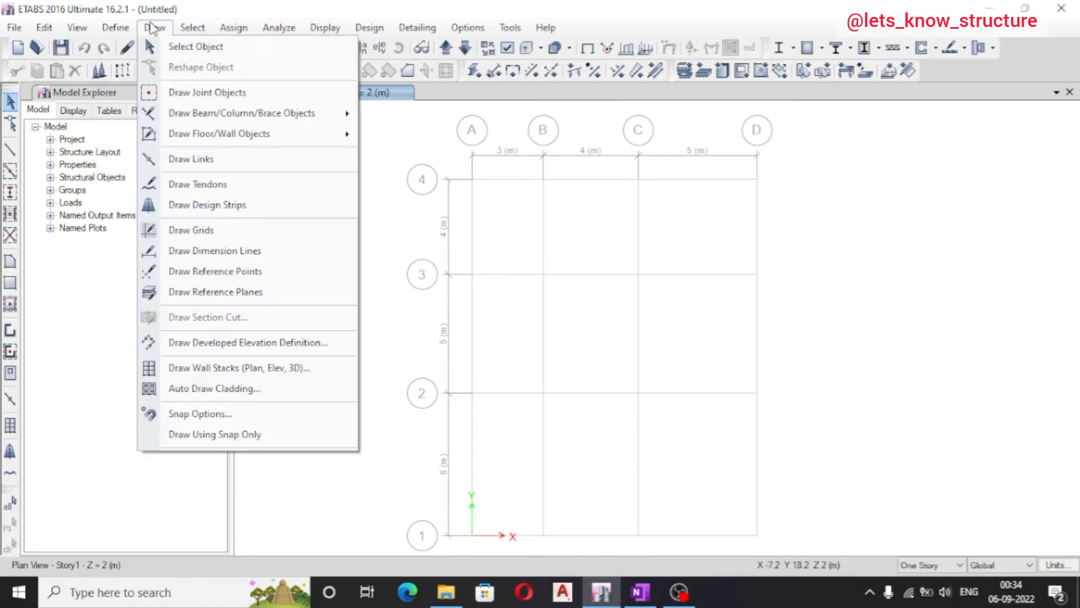
pyautogui.click(843, 224)
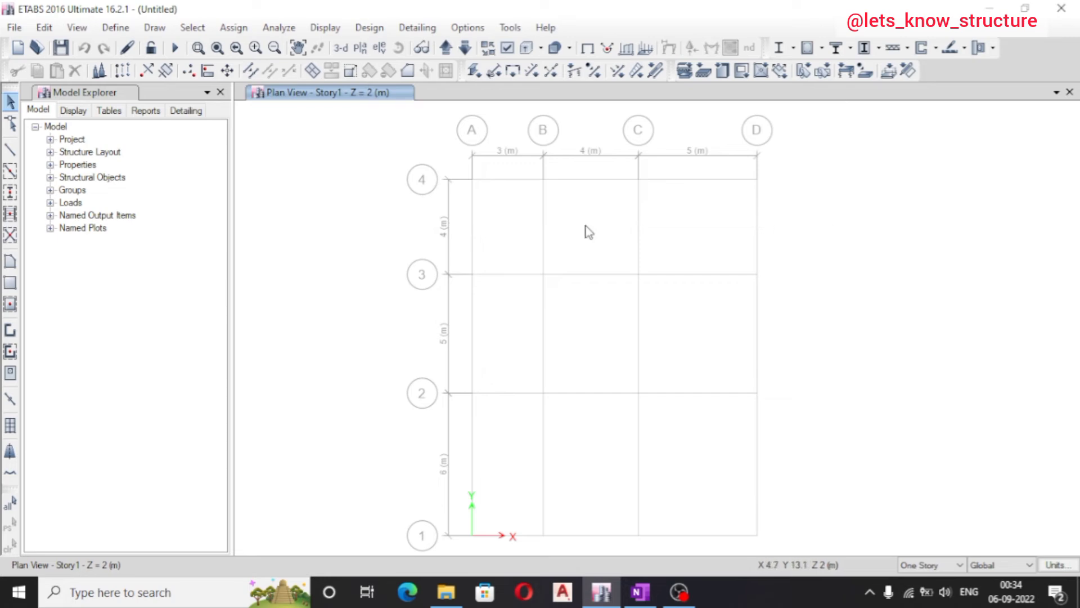
pyautogui.scroll(-3, 565, 185)
pyautogui.scroll(3, 551, 202)
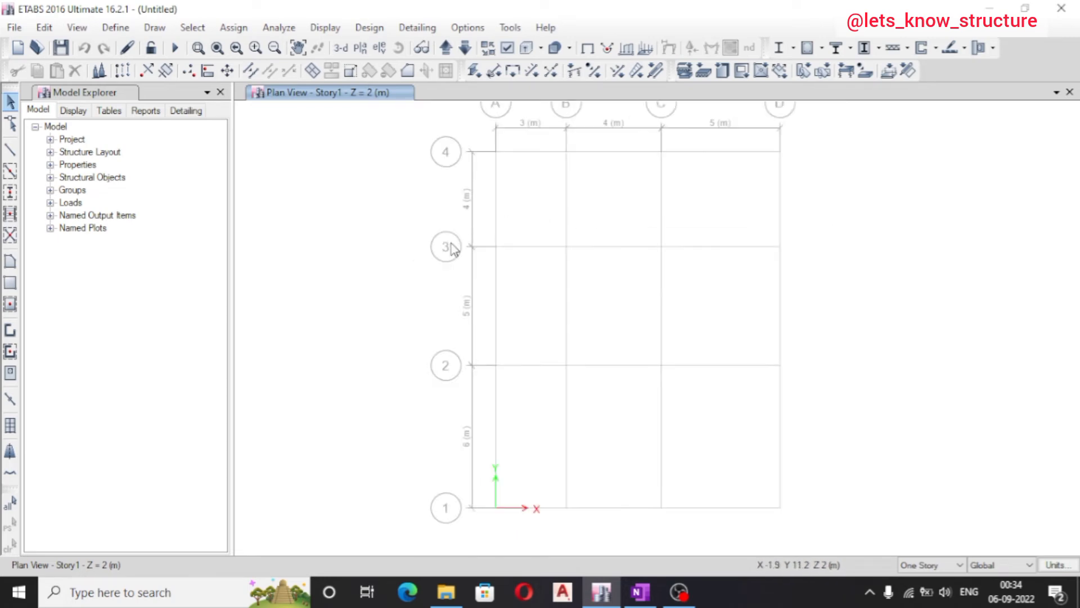
# Inspect the grid in the 3-D view and display the plan view at the Base level
pyautogui.click(341, 47)
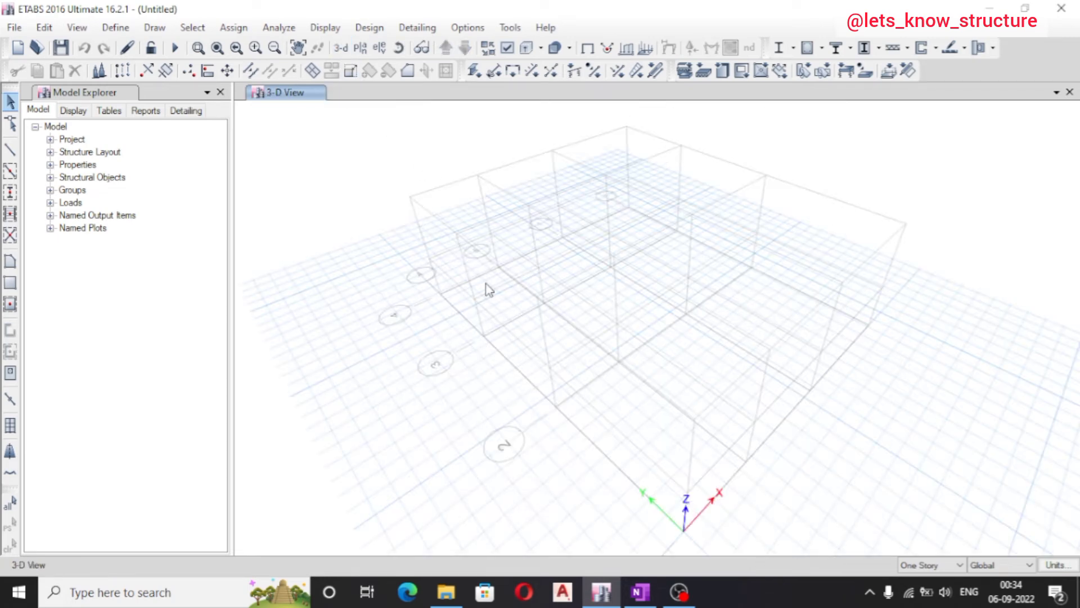
pyautogui.scroll(-2, 495, 270)
pyautogui.scroll(3, 507, 259)
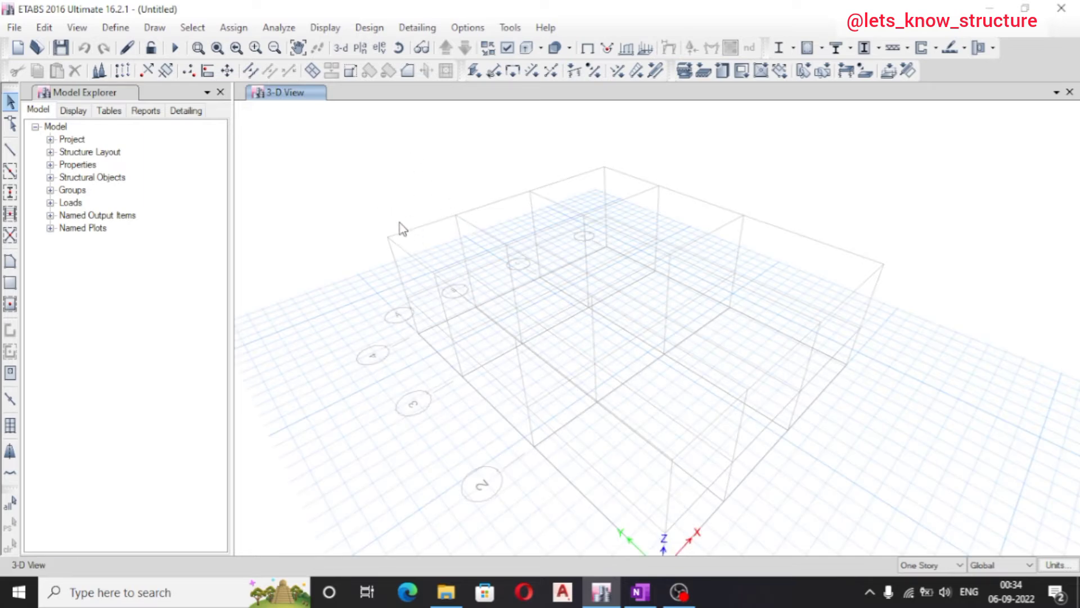
pyautogui.click(360, 47)
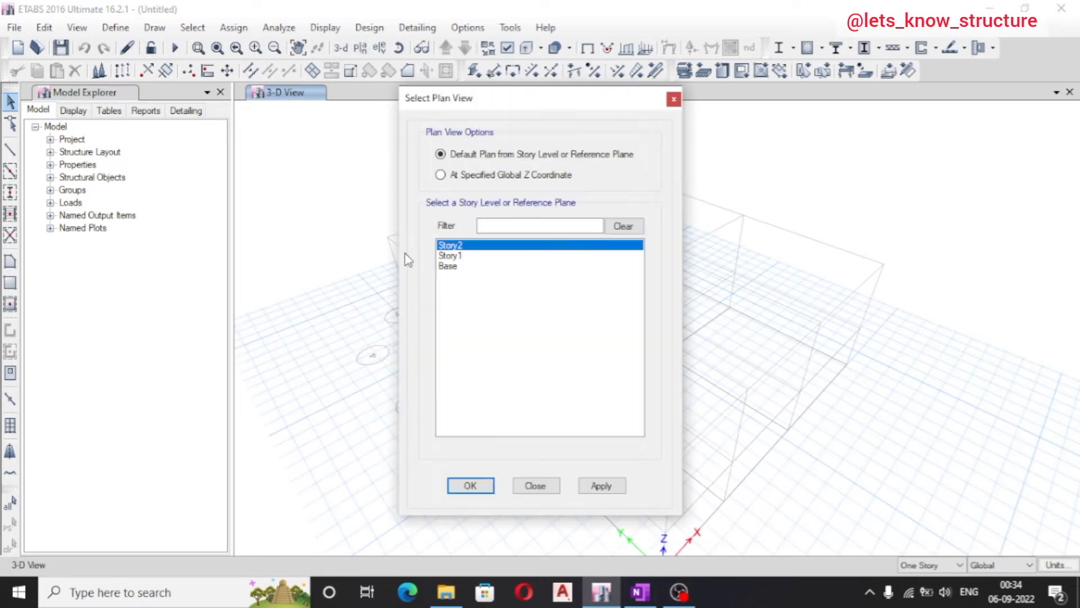
pyautogui.click(460, 256)
pyautogui.click(457, 267)
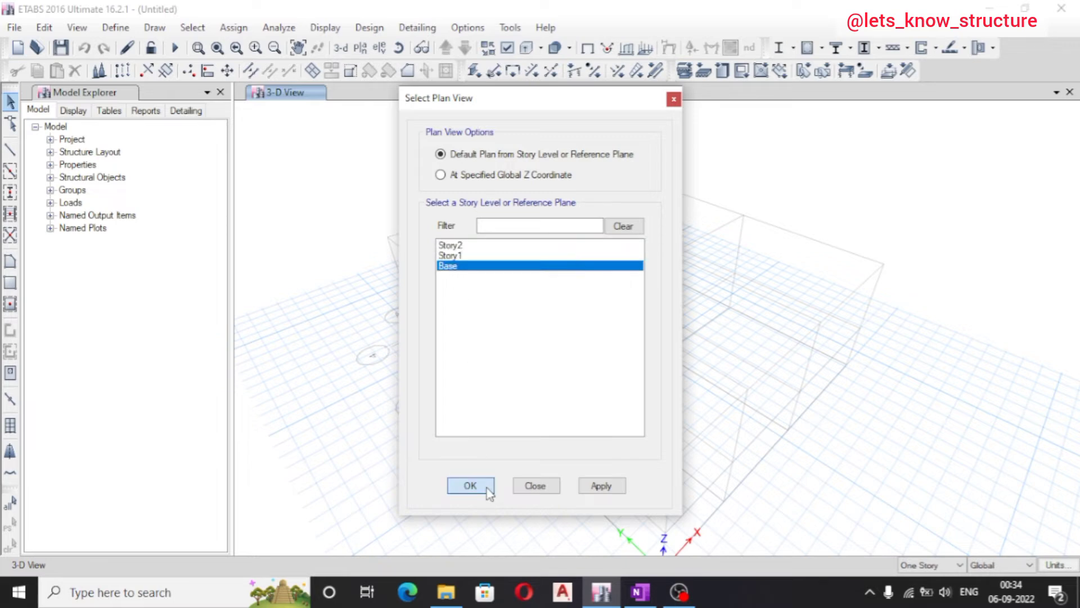
pyautogui.click(471, 486)
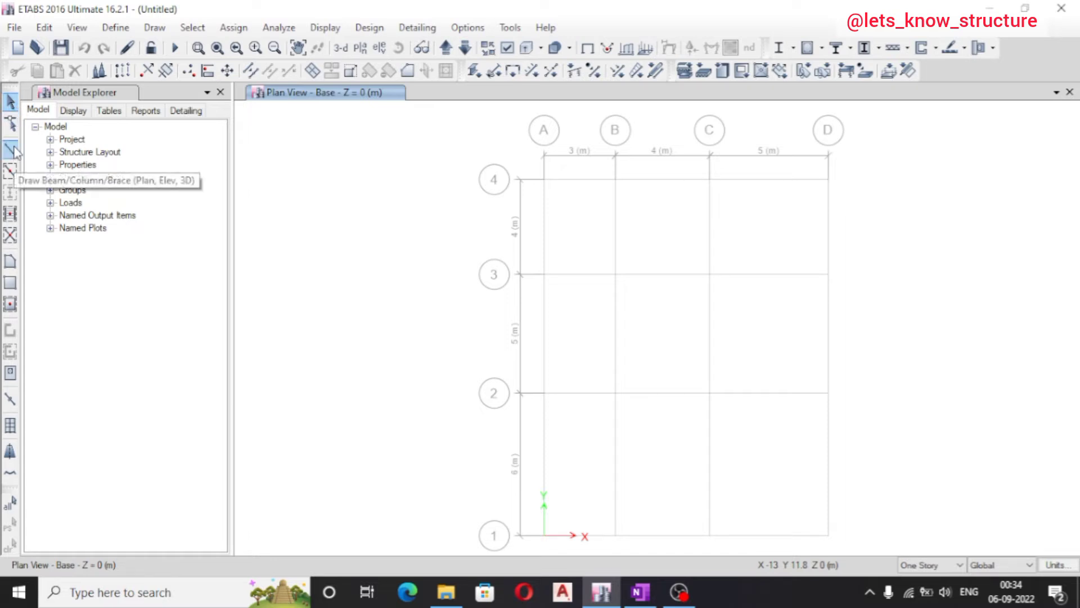
pyautogui.click(155, 27)
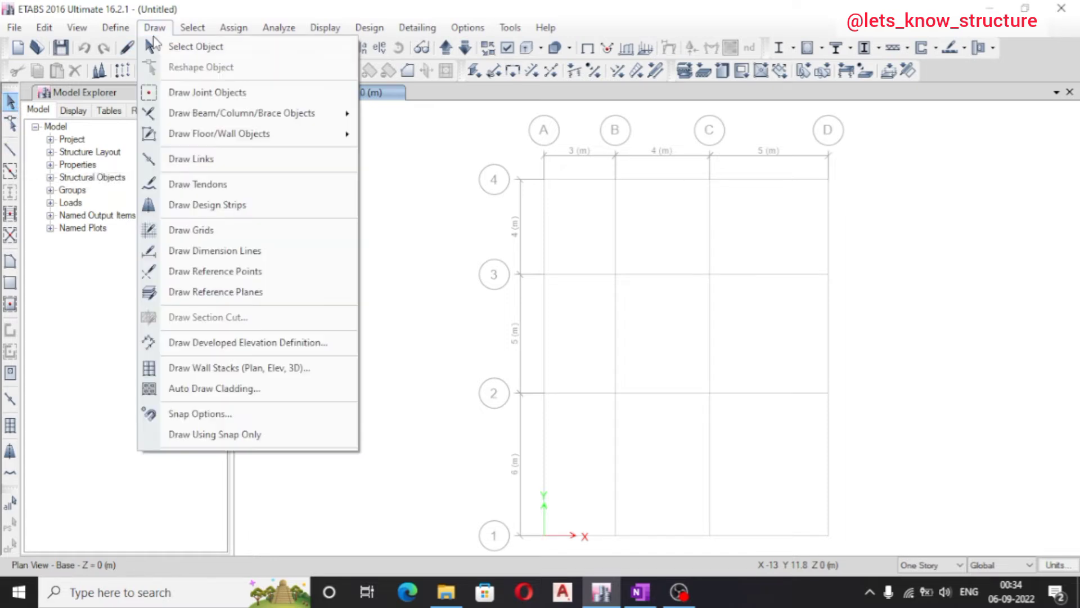
pyautogui.click(337, 280)
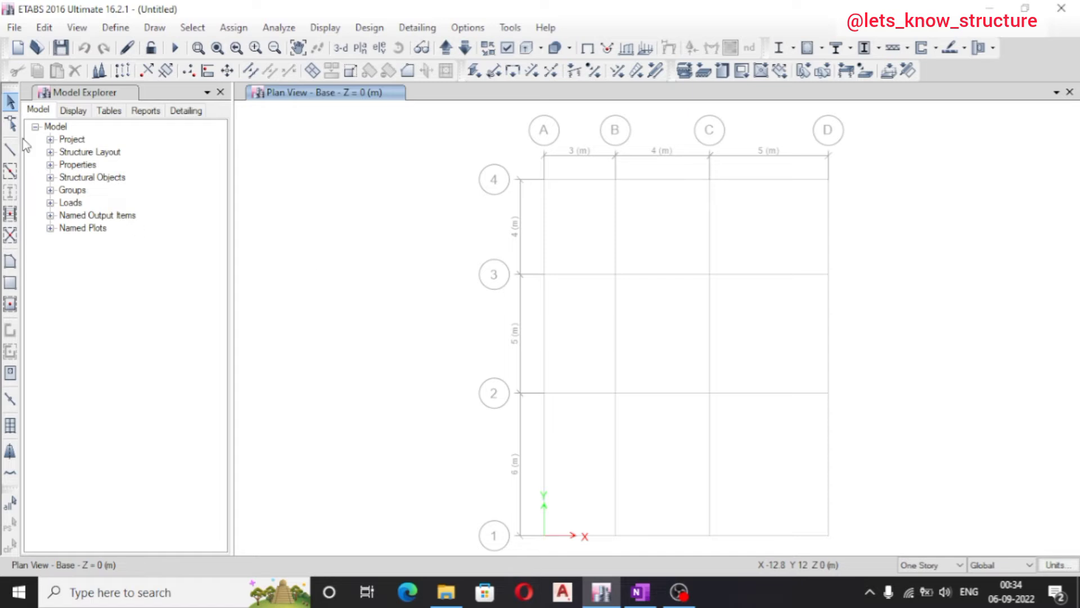
pyautogui.click(10, 151)
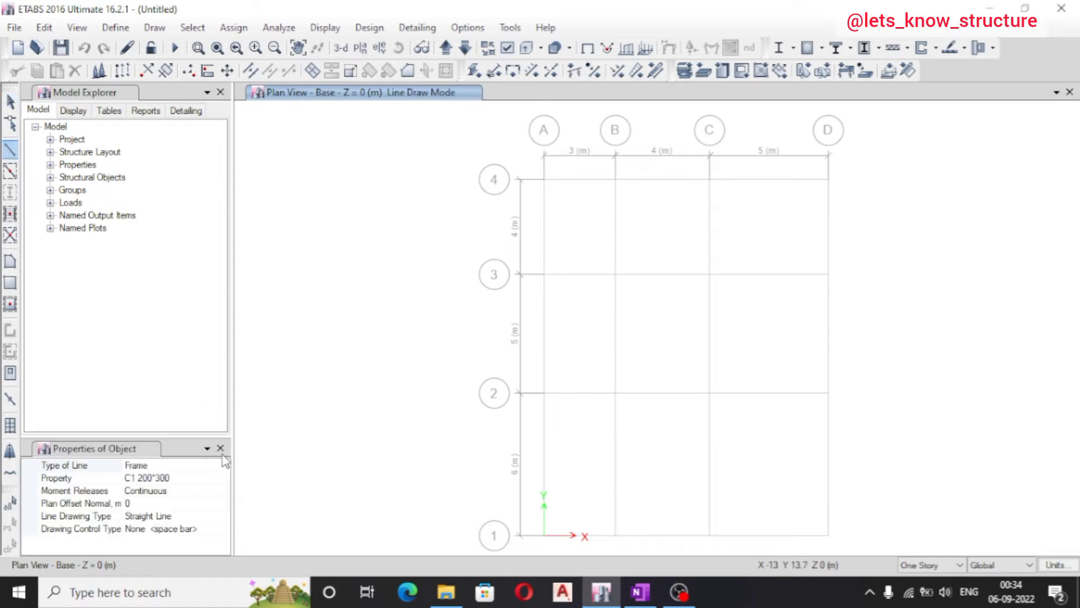
pyautogui.click(222, 448)
pyautogui.scroll(-3, 408, 267)
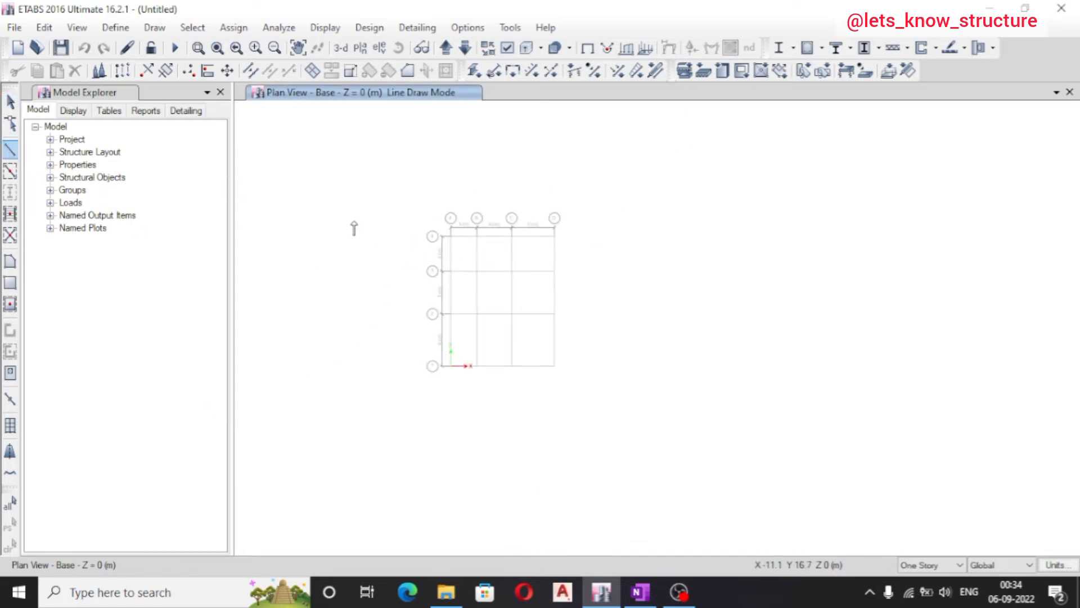
pyautogui.press('Escape')
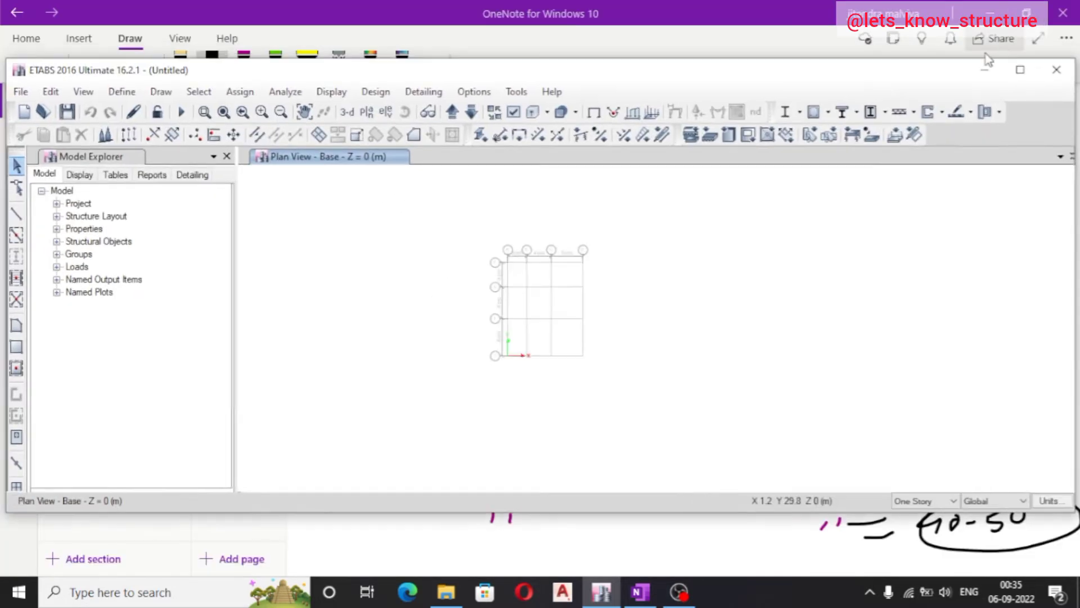
# Resize the program window to fit above the taskbar and review the One Story, All Stories and Similar Stories options
pyautogui.click(1025, 8)
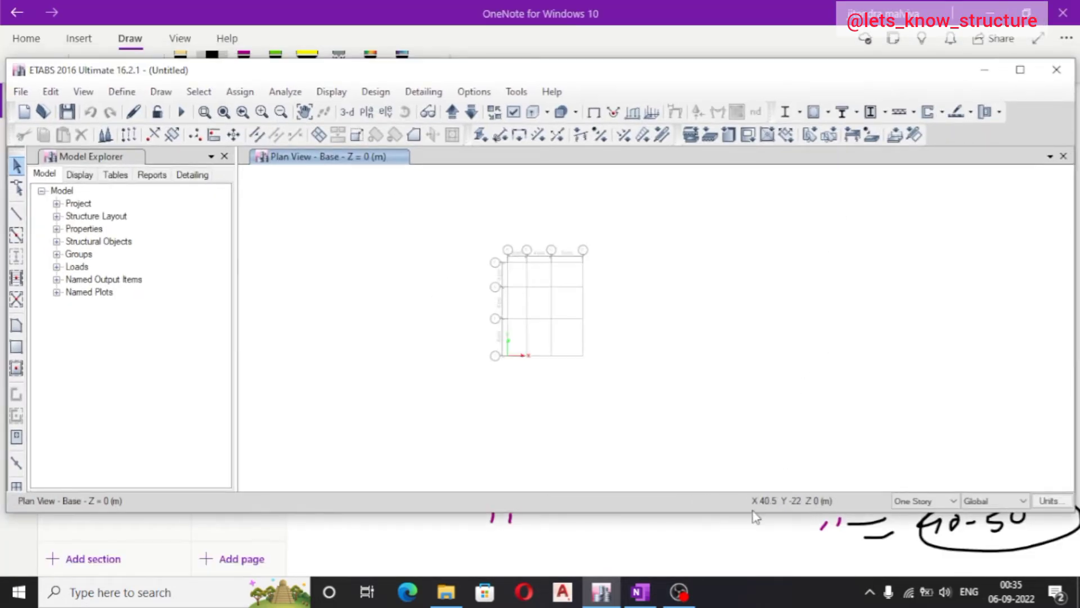
pyautogui.moveTo(752, 513); pyautogui.dragTo(755, 573)
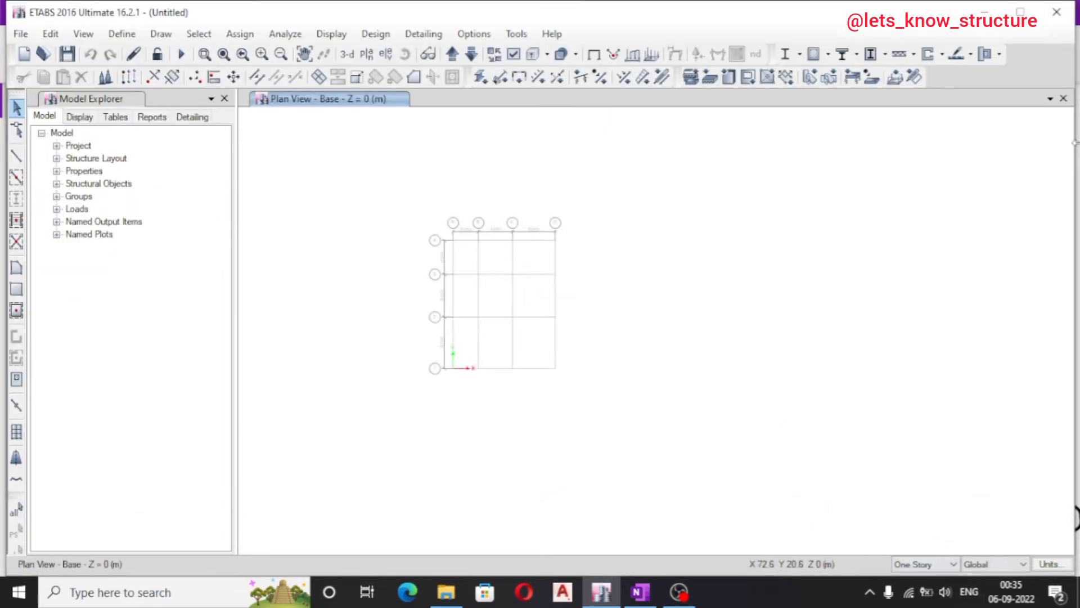
pyautogui.click(934, 565)
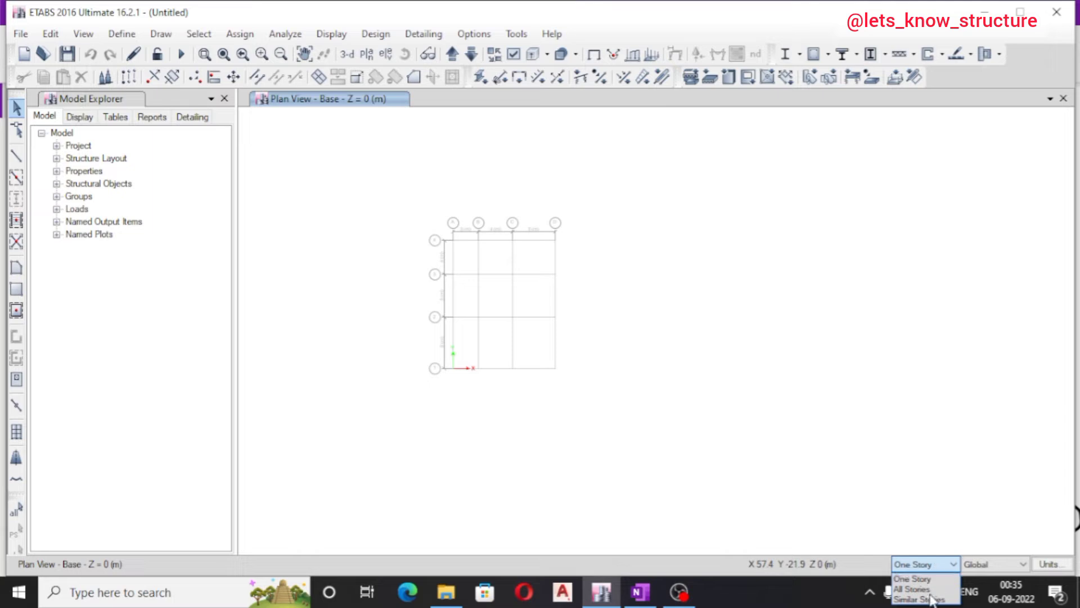
pyautogui.click(865, 374)
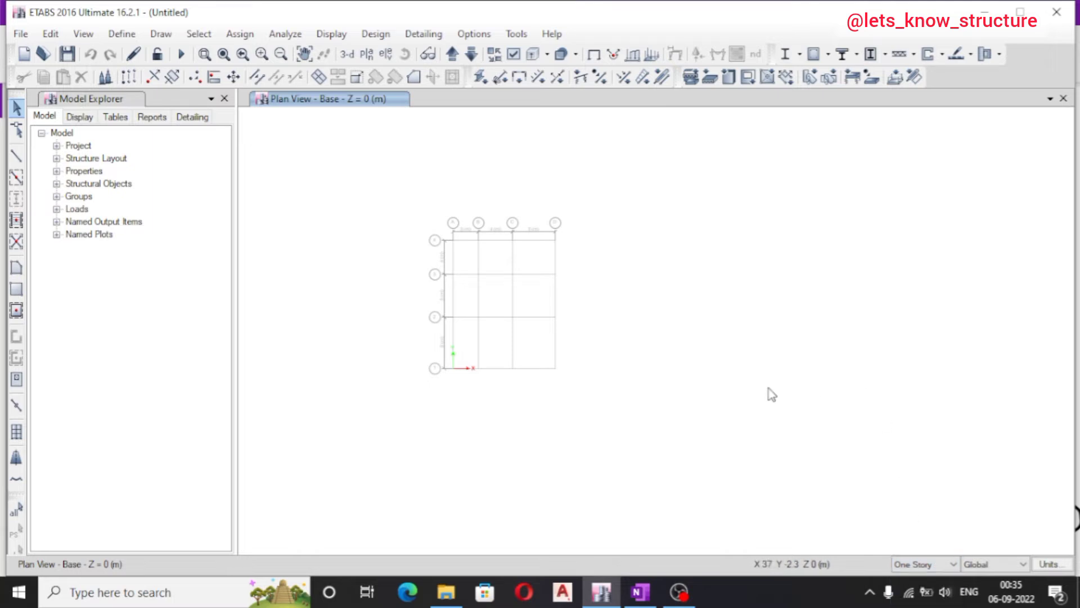
pyautogui.click(927, 565)
pyautogui.click(934, 572)
pyautogui.click(950, 571)
pyautogui.click(947, 568)
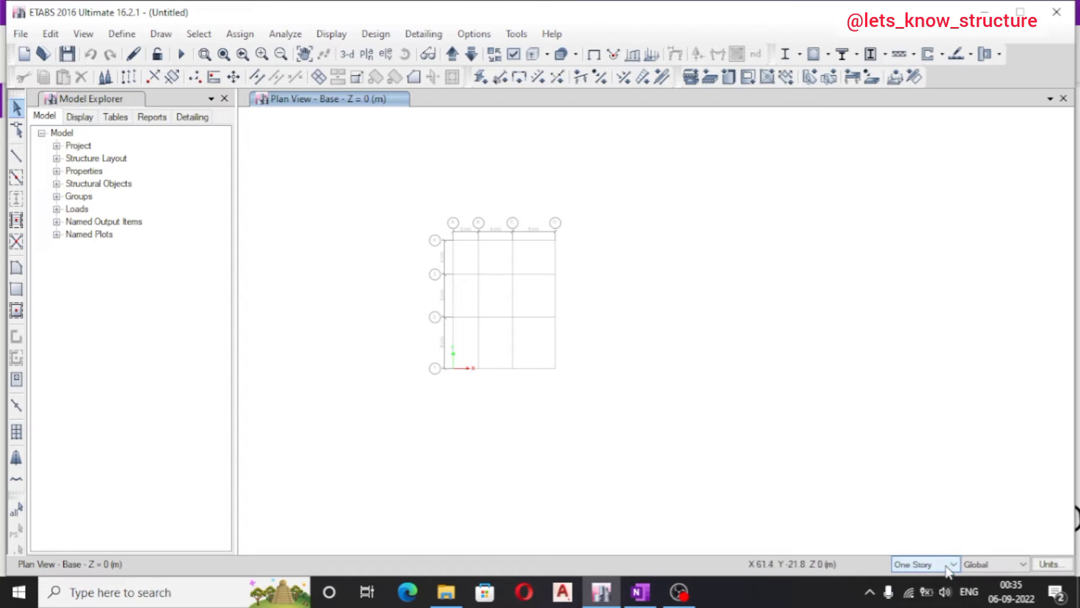
pyautogui.click(949, 571)
pyautogui.click(947, 568)
# Move the plan view up one level from Base to Story1
pyautogui.scroll(2, 446, 256)
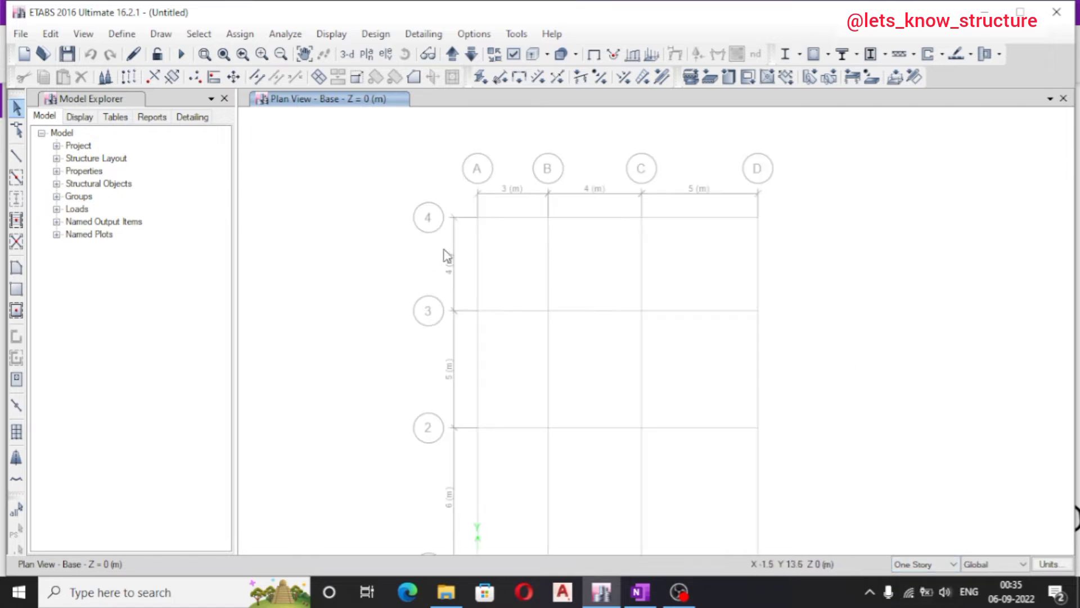
pyautogui.scroll(-2, 442, 250)
pyautogui.scroll(3, 484, 248)
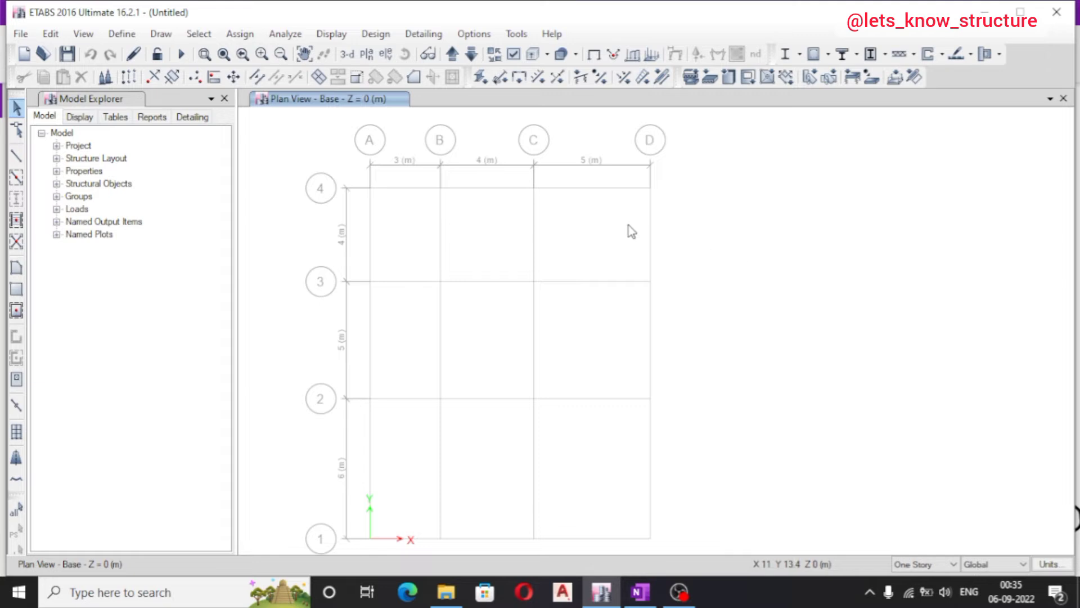
pyautogui.scroll(-3, 635, 232)
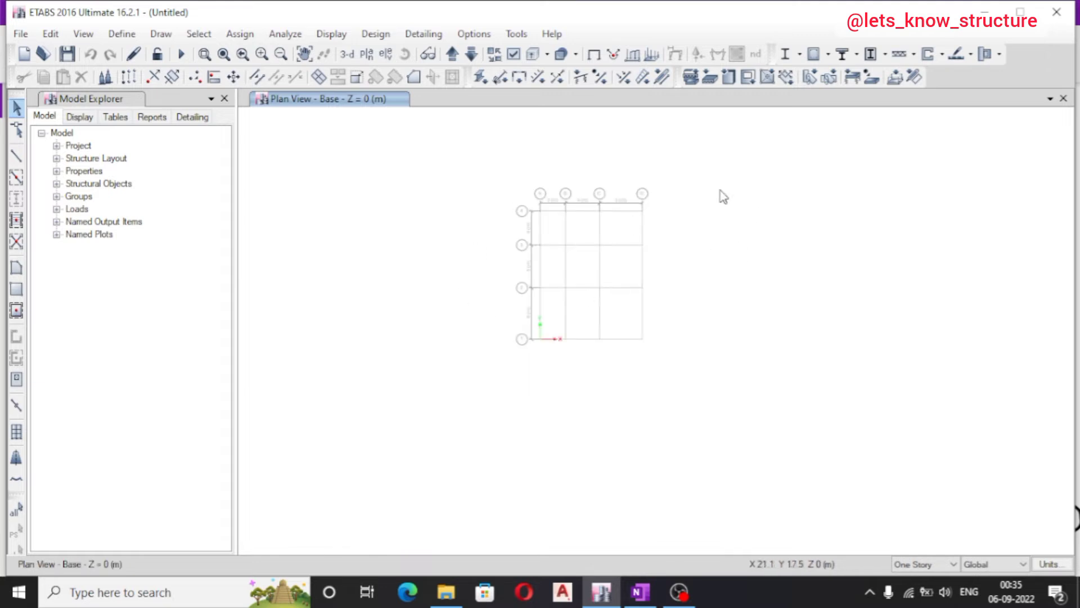
pyautogui.click(452, 54)
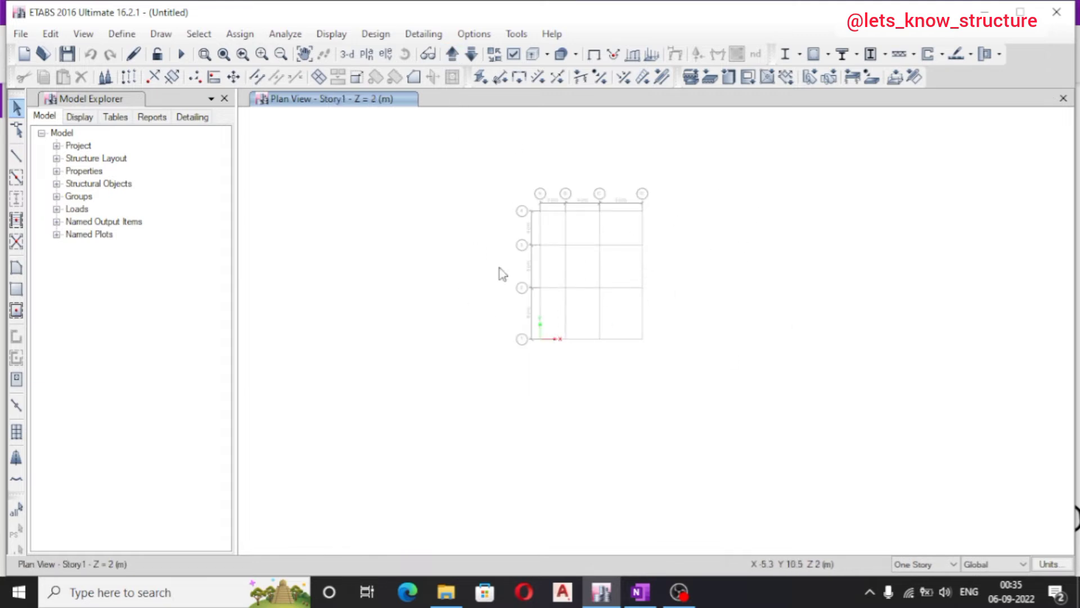
pyautogui.scroll(3, 641, 297)
pyautogui.scroll(-3, 545, 321)
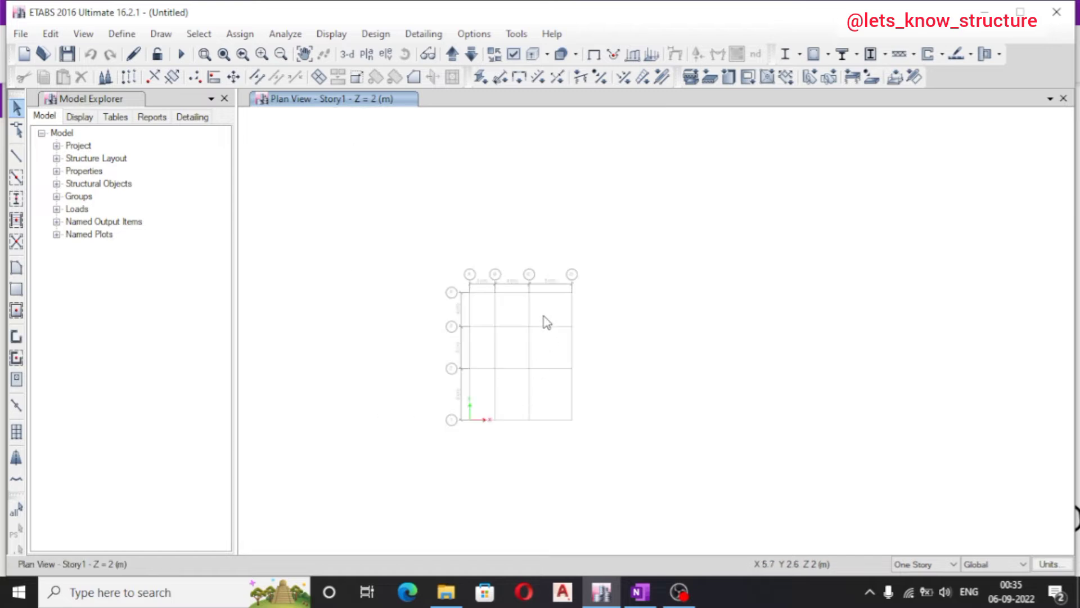
# Try the All Stories and Similar Stories drawing options for the Story1 plan, and return the setting to One Story
pyautogui.scroll(2, 546, 321)
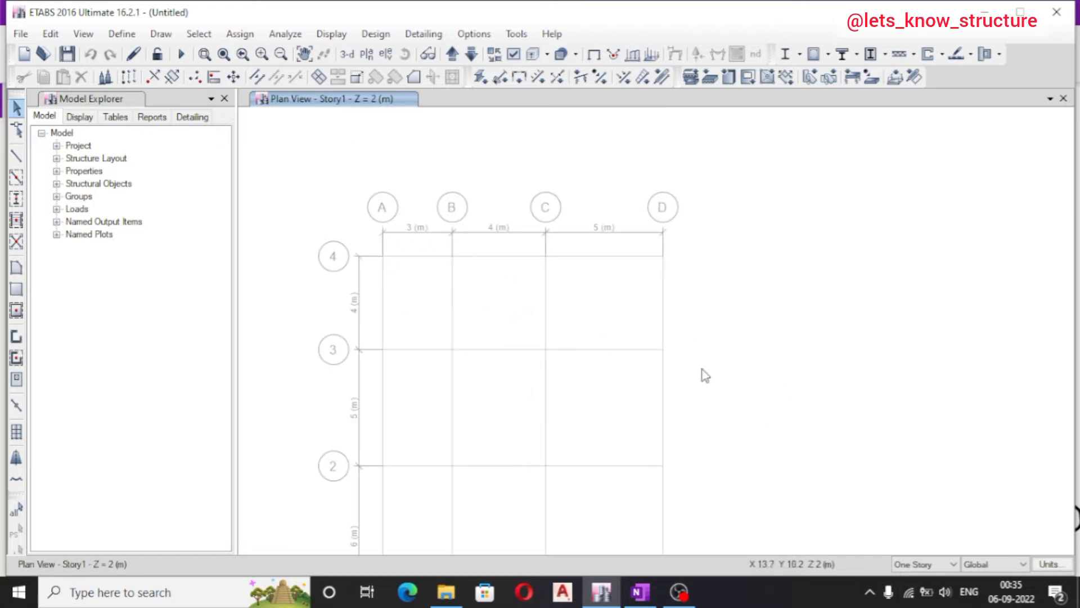
pyautogui.scroll(-3, 639, 229)
pyautogui.scroll(3, 639, 229)
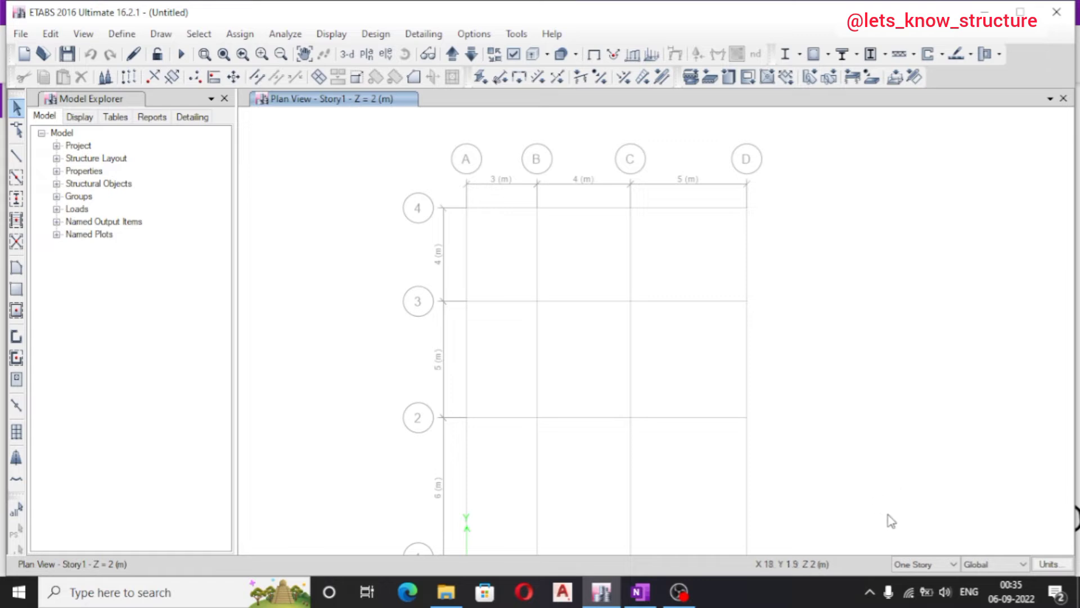
pyautogui.click(932, 565)
pyautogui.click(909, 566)
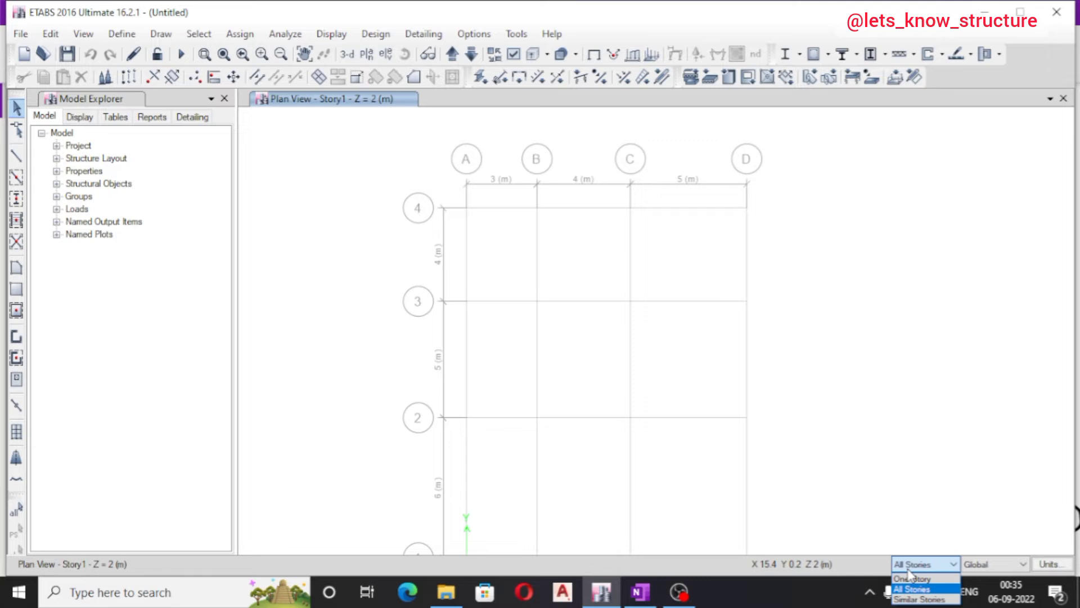
pyautogui.click(918, 599)
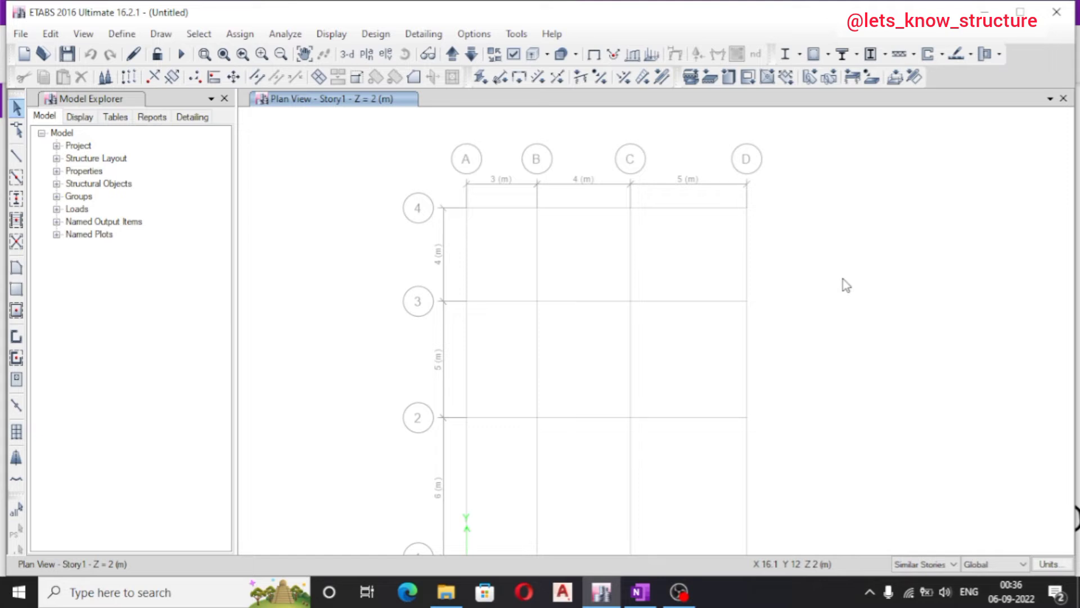
pyautogui.click(928, 564)
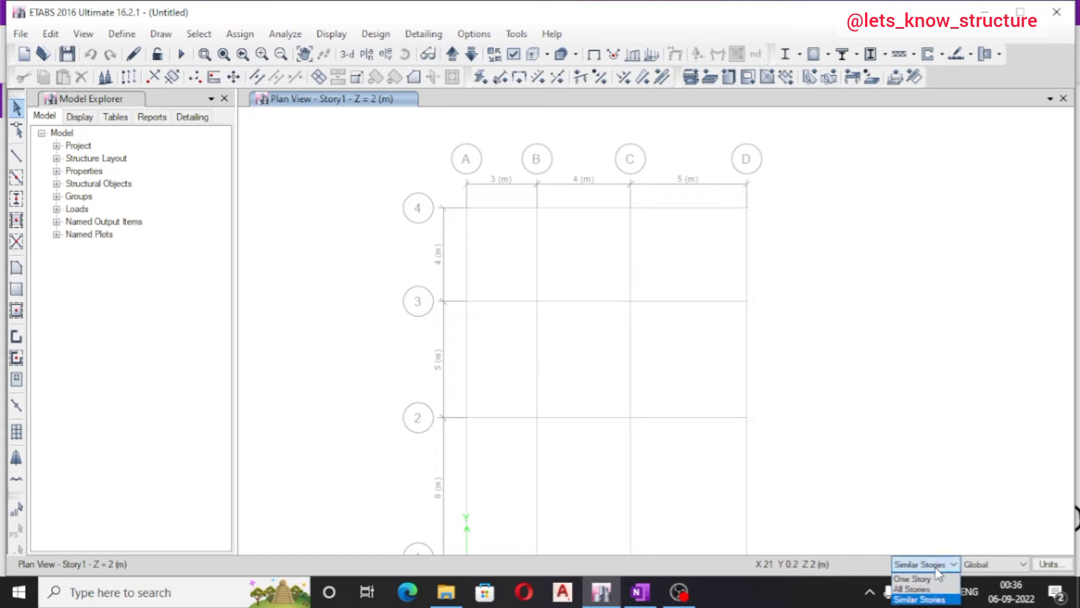
pyautogui.click(930, 579)
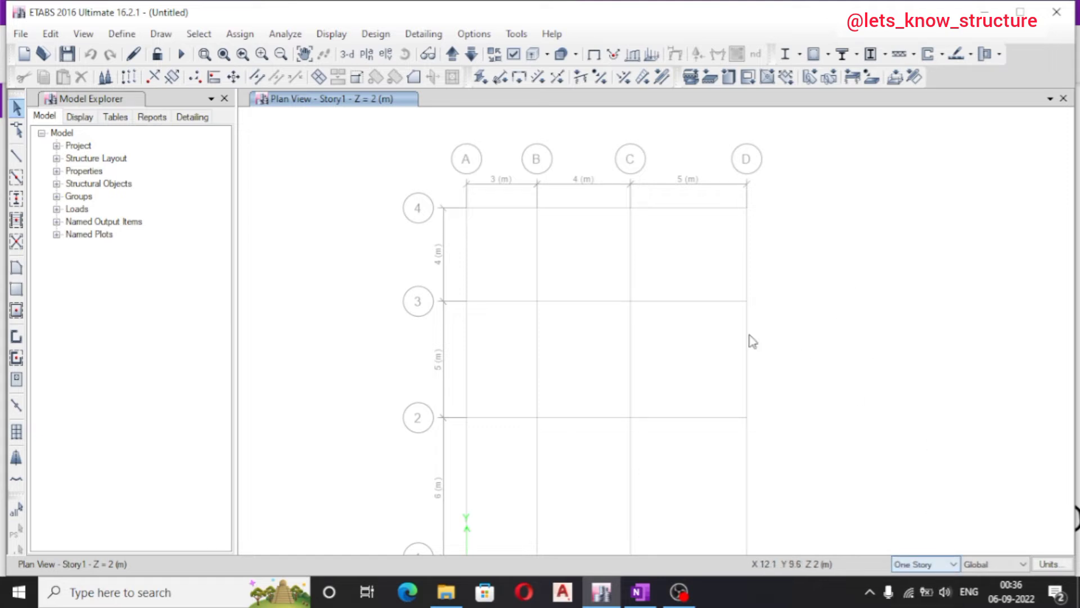
# Check the available coordinate systems, open the Display Units form and look through its unit categories
pyautogui.click(1007, 570)
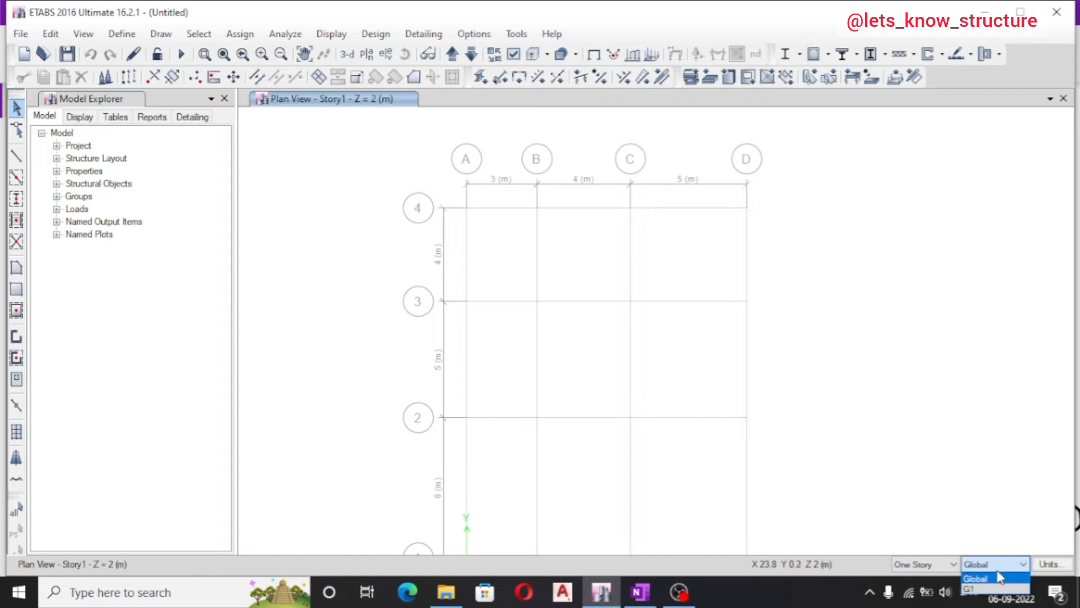
pyautogui.click(1001, 569)
pyautogui.click(1049, 564)
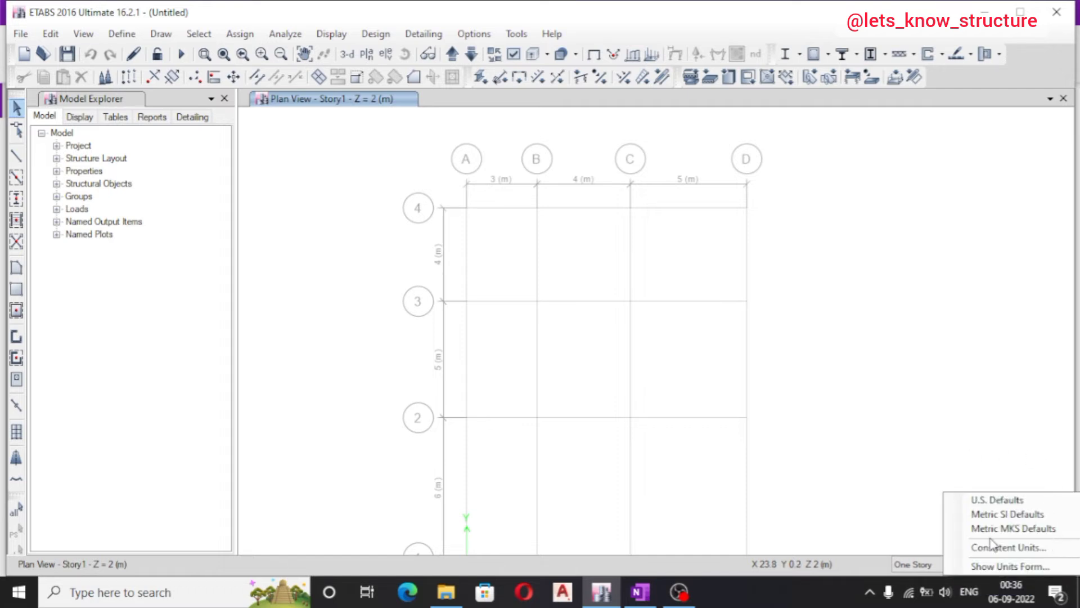
pyautogui.click(1010, 567)
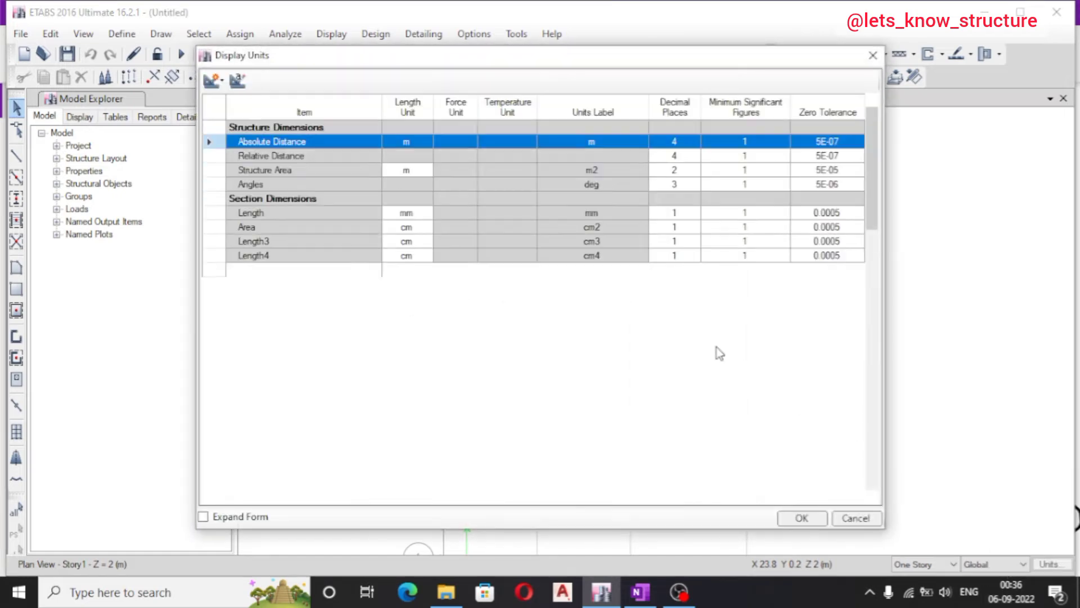
pyautogui.scroll(-20, 400, 276)
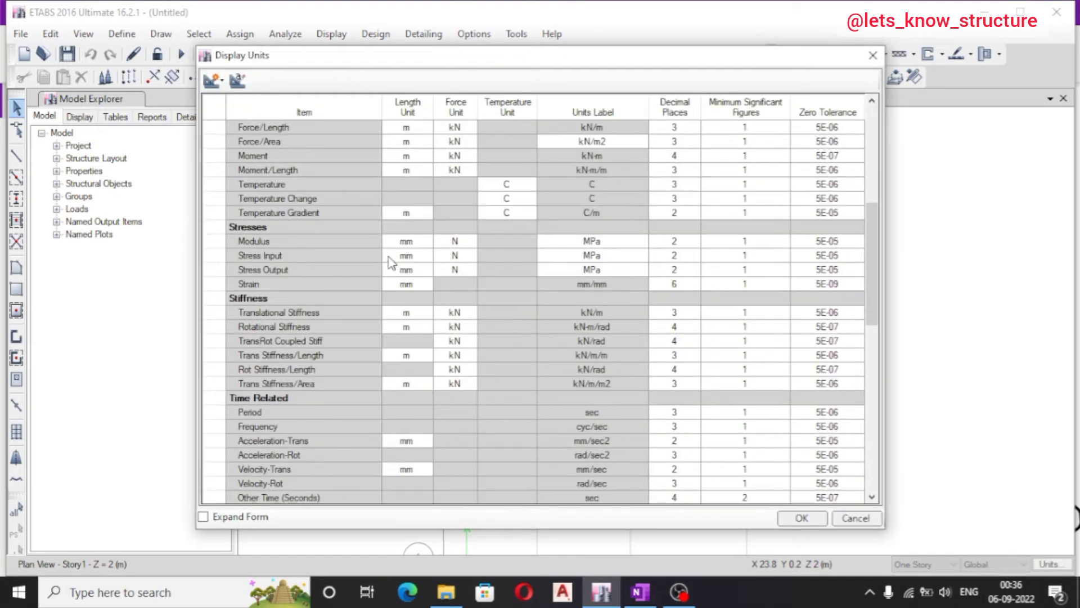
pyautogui.scroll(-3, 401, 279)
pyautogui.scroll(20, 397, 268)
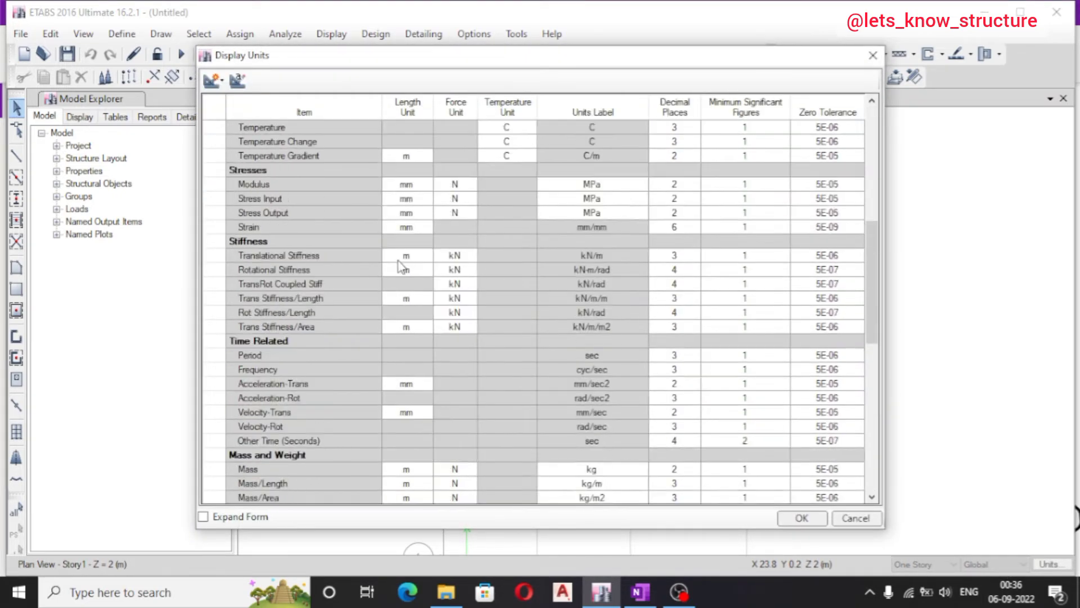
# Examine the Structure Dimensions and Section Dimensions rows and their assigned units in the Display Units form
pyautogui.click(265, 156)
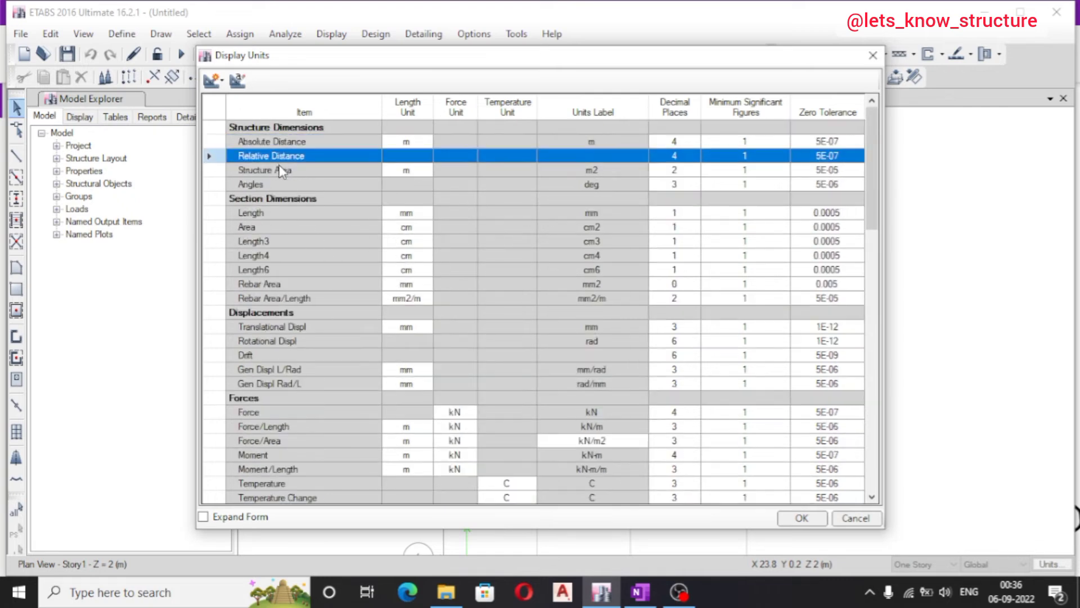
pyautogui.click(297, 172)
pyautogui.click(300, 185)
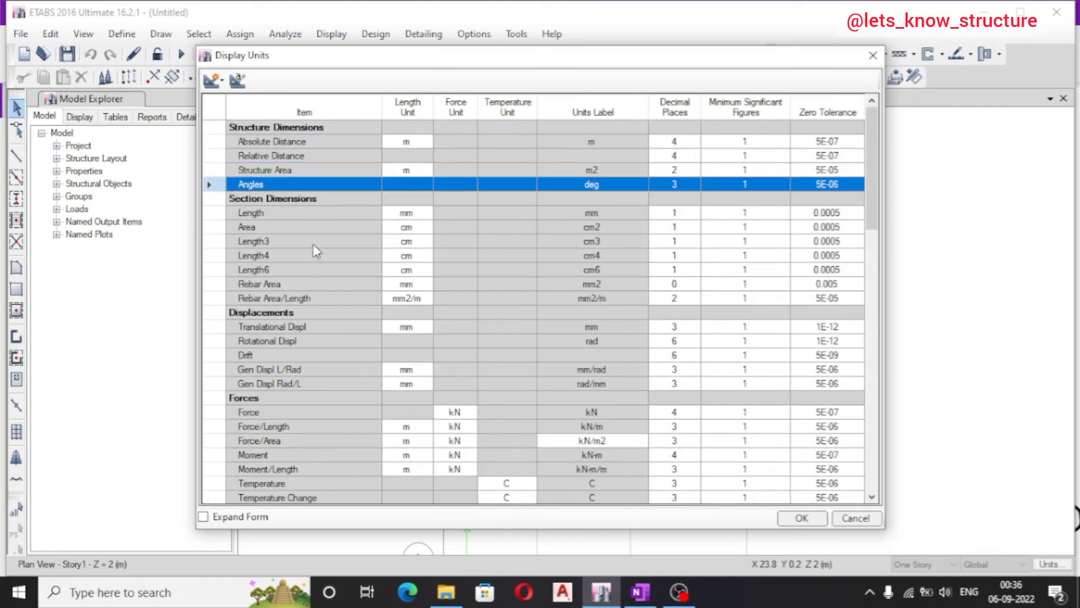
pyautogui.click(313, 243)
pyautogui.click(315, 255)
pyautogui.click(318, 270)
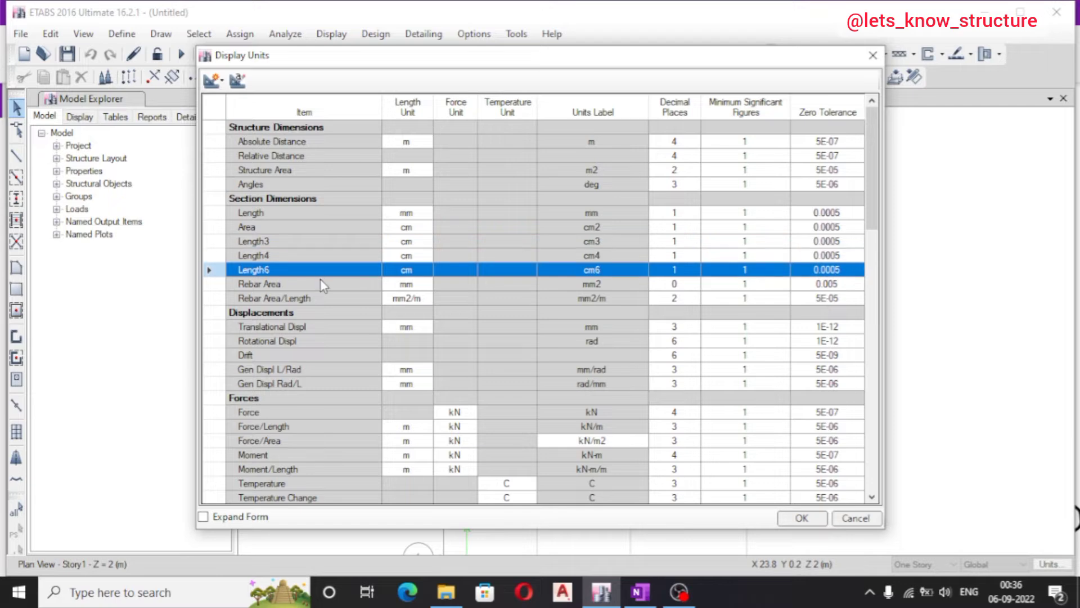
pyautogui.click(319, 281)
pyautogui.click(319, 242)
pyautogui.click(319, 214)
pyautogui.click(322, 241)
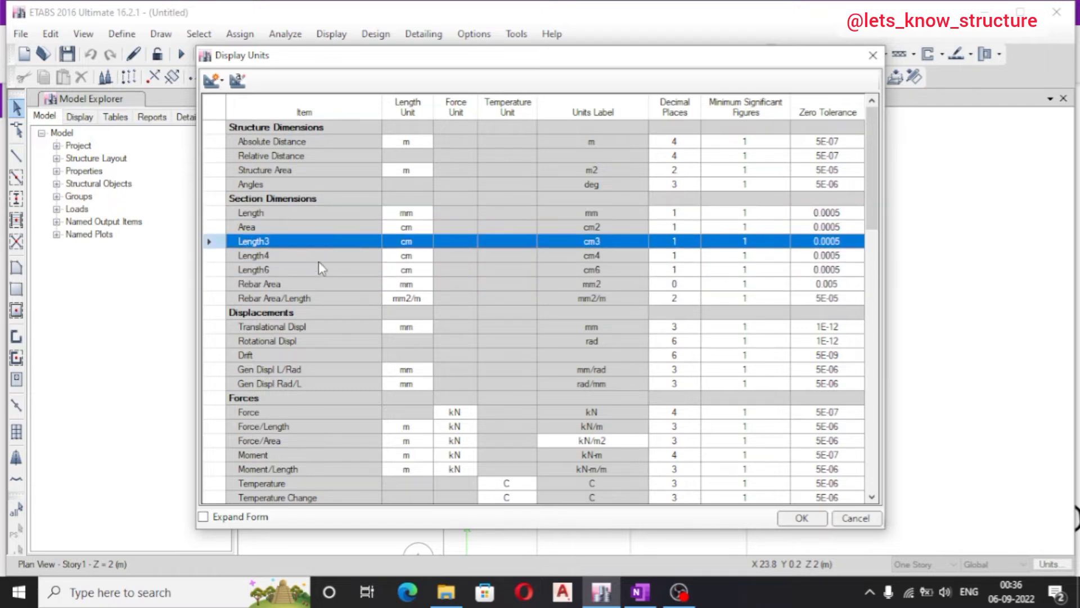
pyautogui.click(329, 270)
# Look at the length unit choices for the section Area item and close the Display Units form without changing them
pyautogui.click(501, 200)
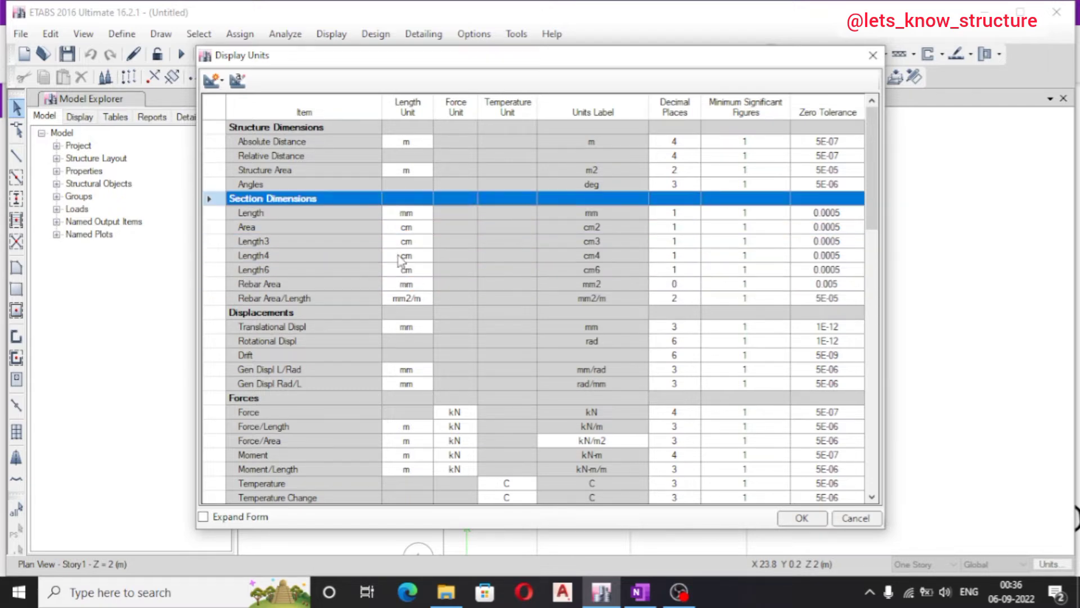
pyautogui.click(393, 228)
pyautogui.click(426, 228)
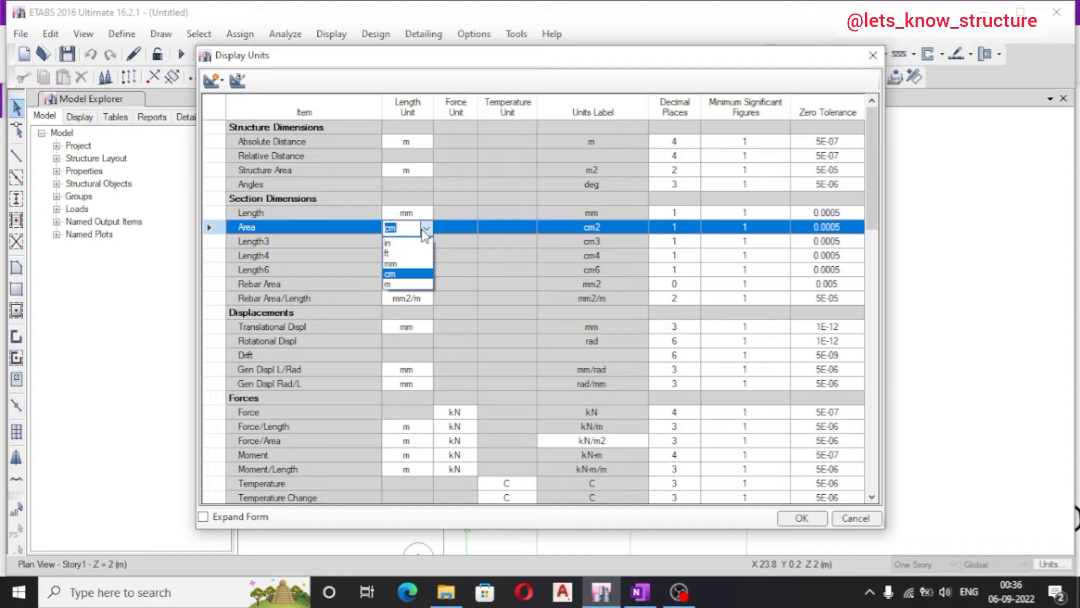
pyautogui.click(426, 229)
pyautogui.click(502, 245)
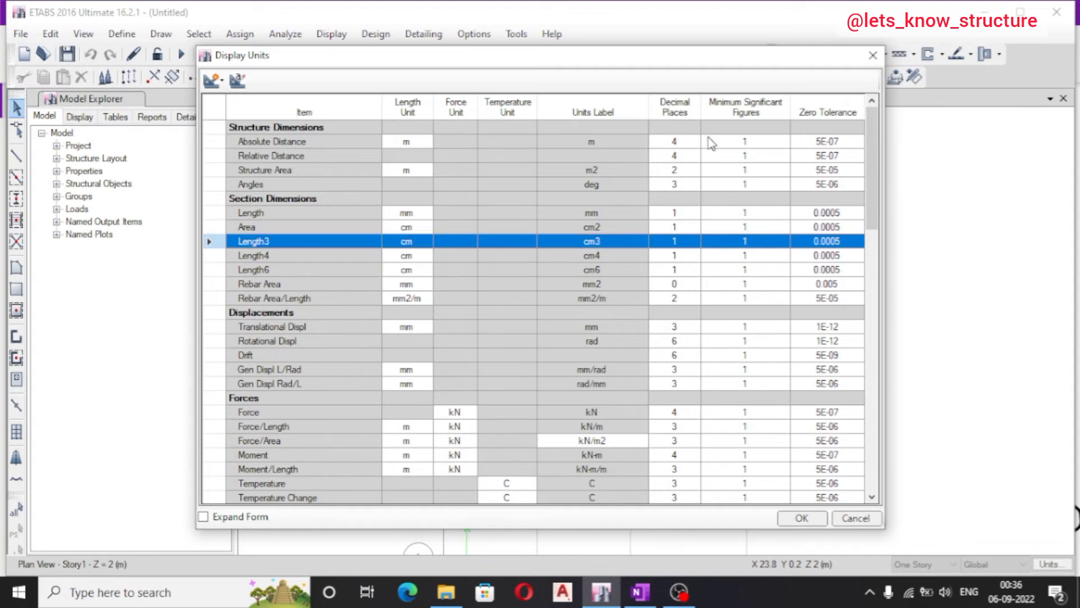
pyautogui.click(802, 517)
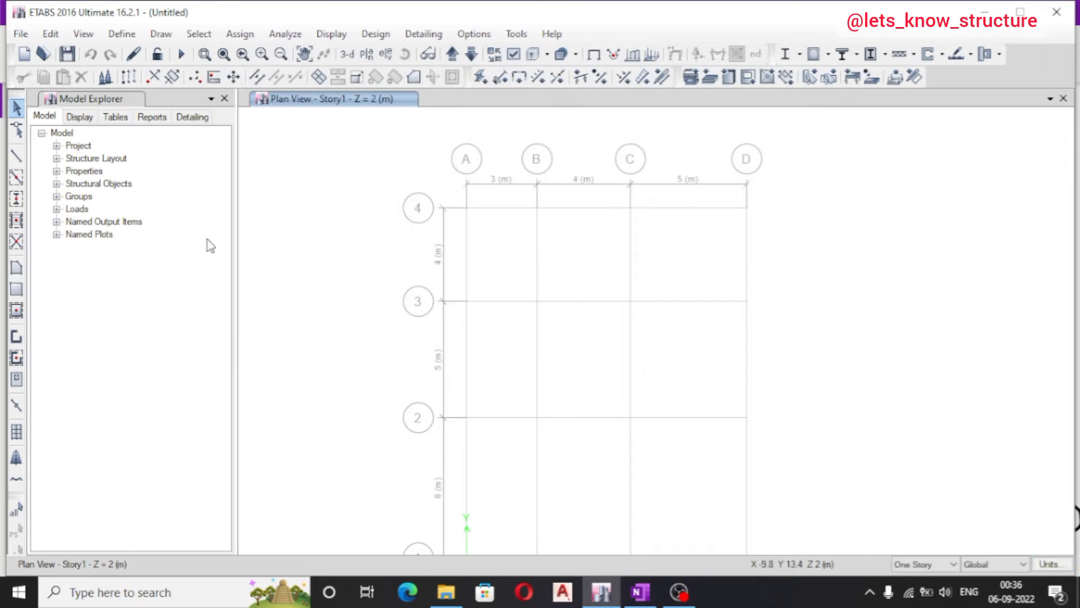
pyautogui.click(163, 35)
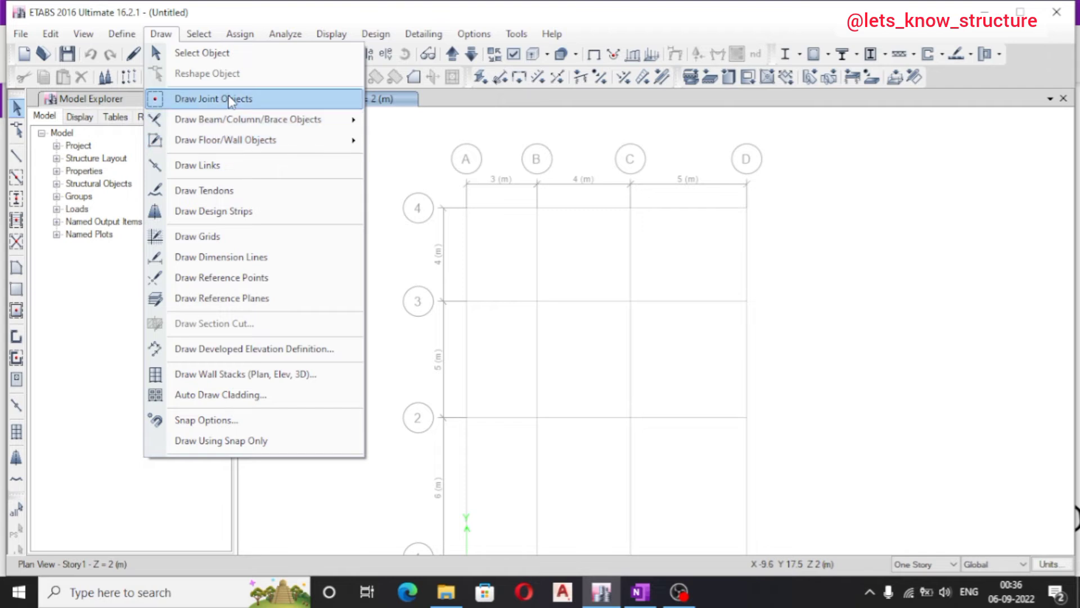
pyautogui.moveTo(236, 126)
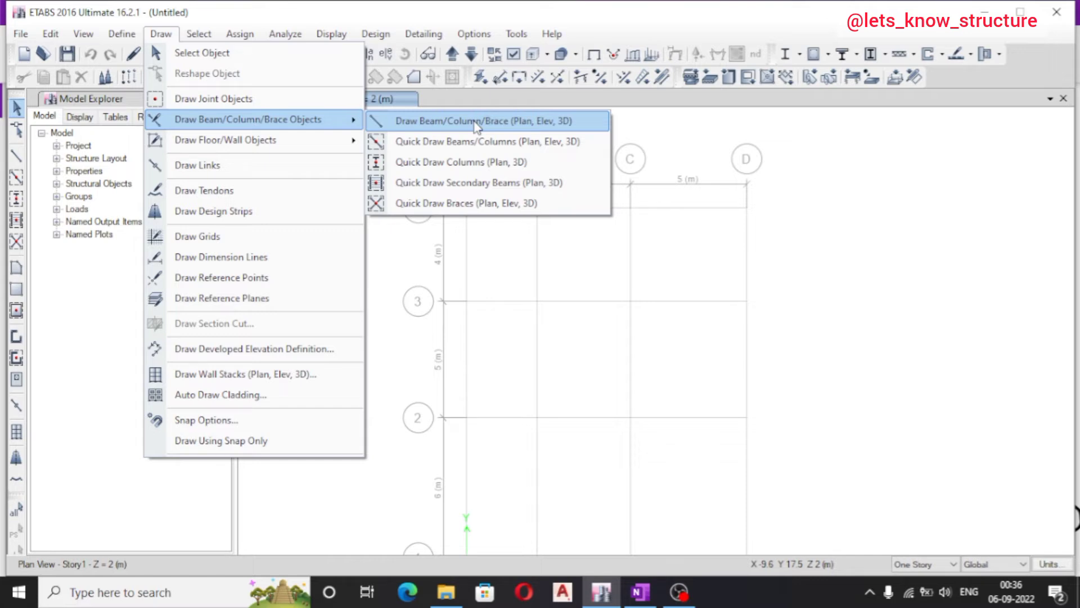
pyautogui.click(478, 121)
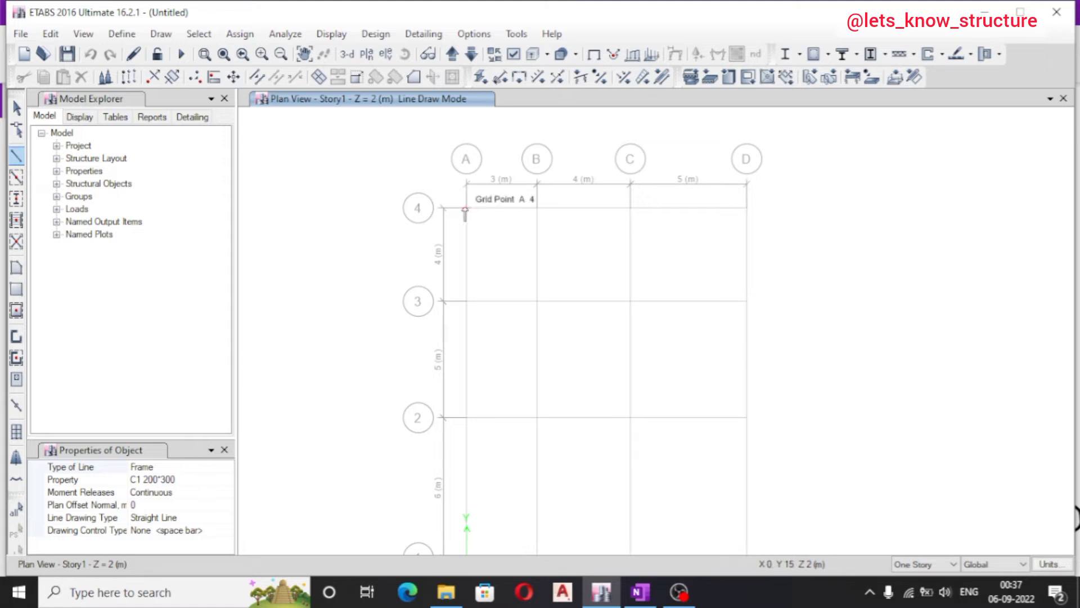
pyautogui.scroll(3, 465, 211)
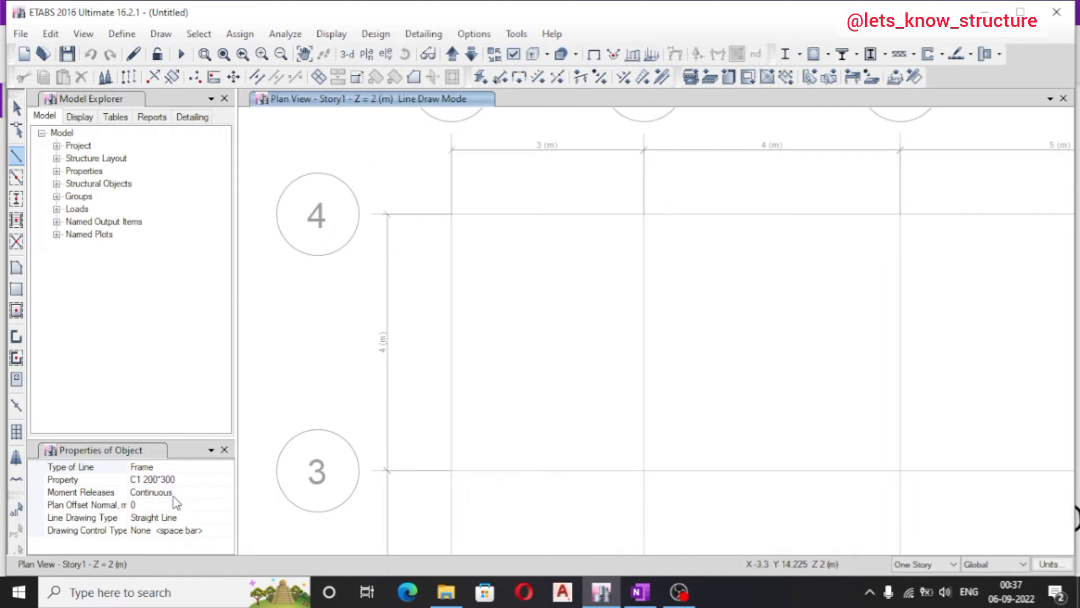
pyautogui.click(201, 482)
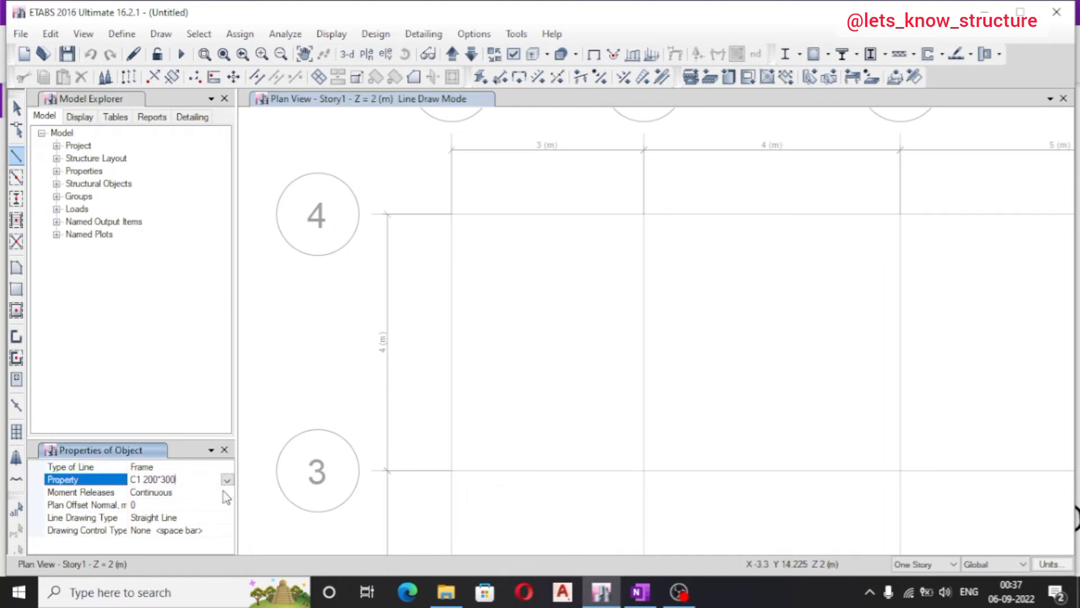
pyautogui.click(226, 480)
pyautogui.click(226, 481)
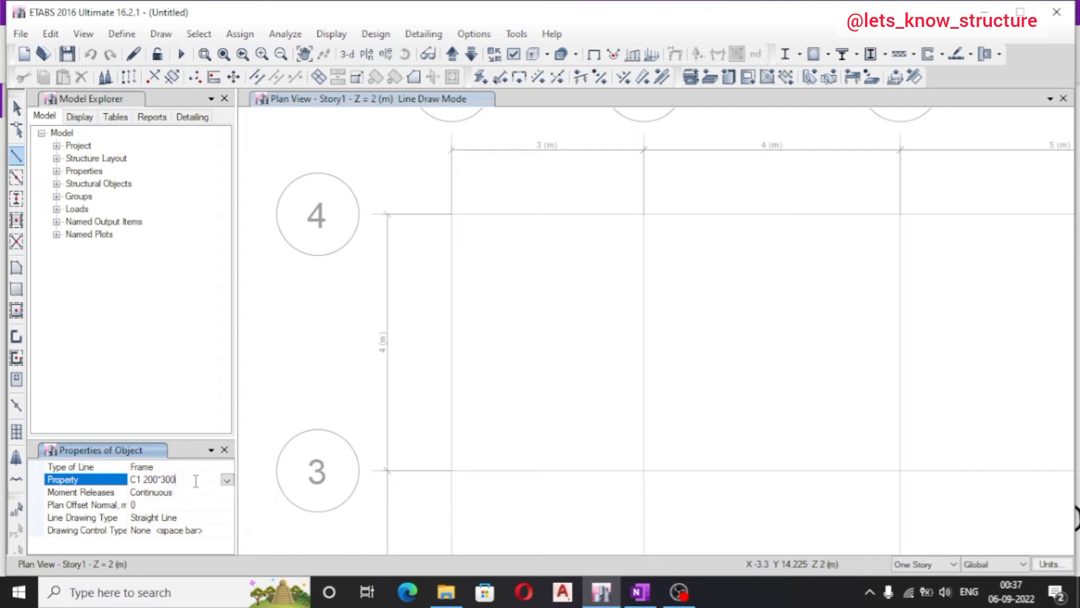
pyautogui.click(452, 215)
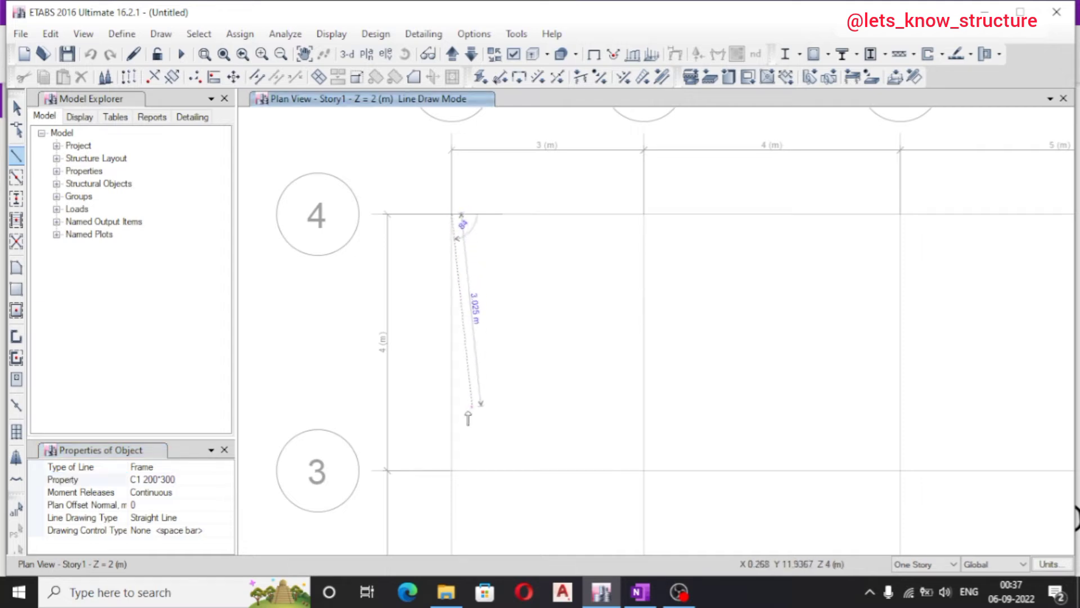
pyautogui.press('Escape')
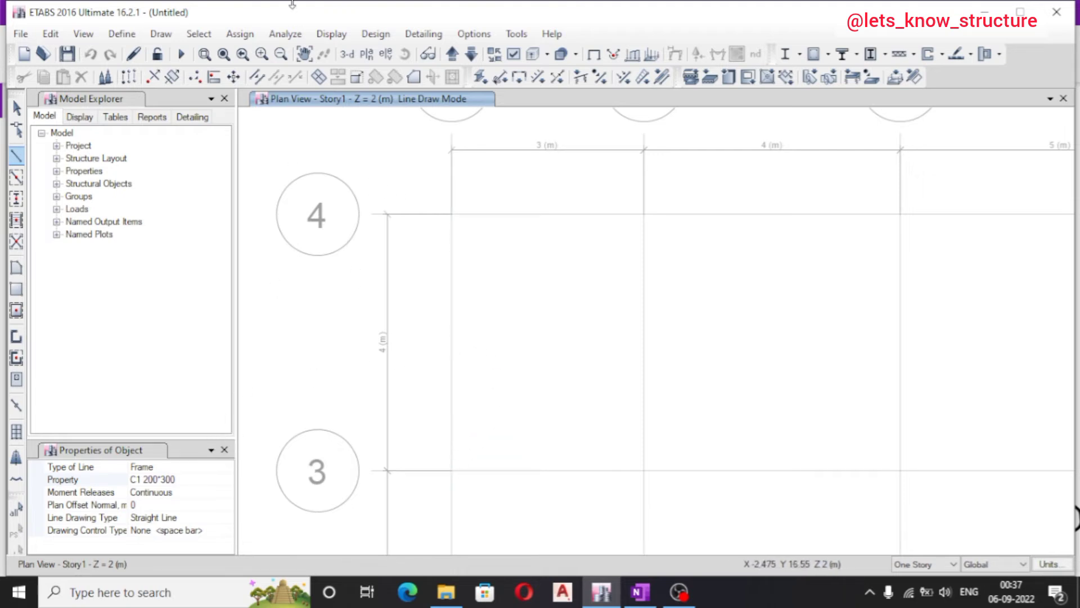
# Place C1 200*300 columns at grid points A-4 and B-4 on Story1 with Quick Draw Columns
pyautogui.click(165, 36)
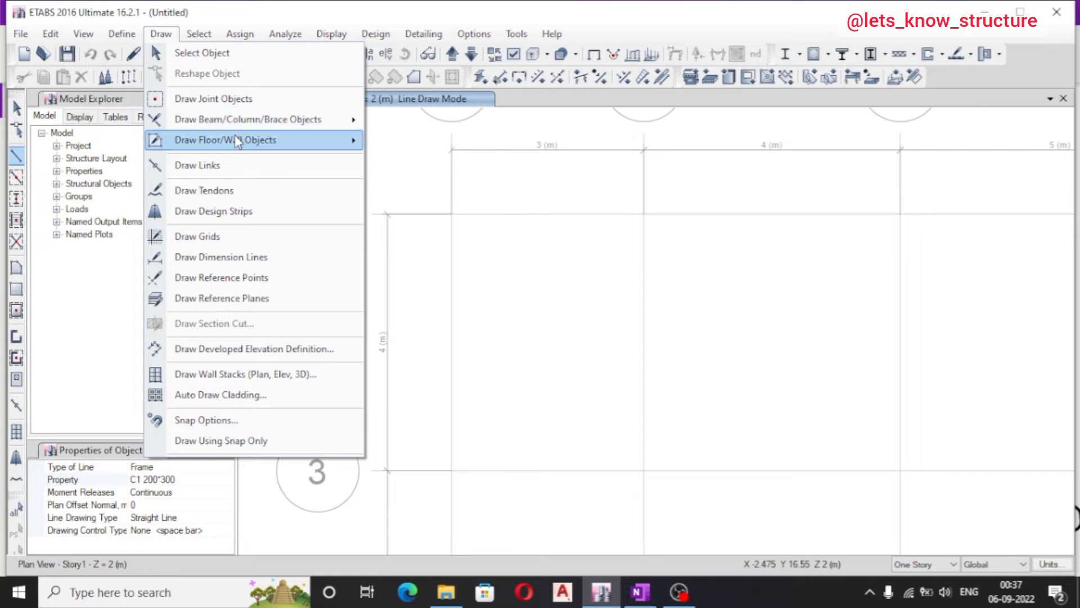
pyautogui.moveTo(244, 123)
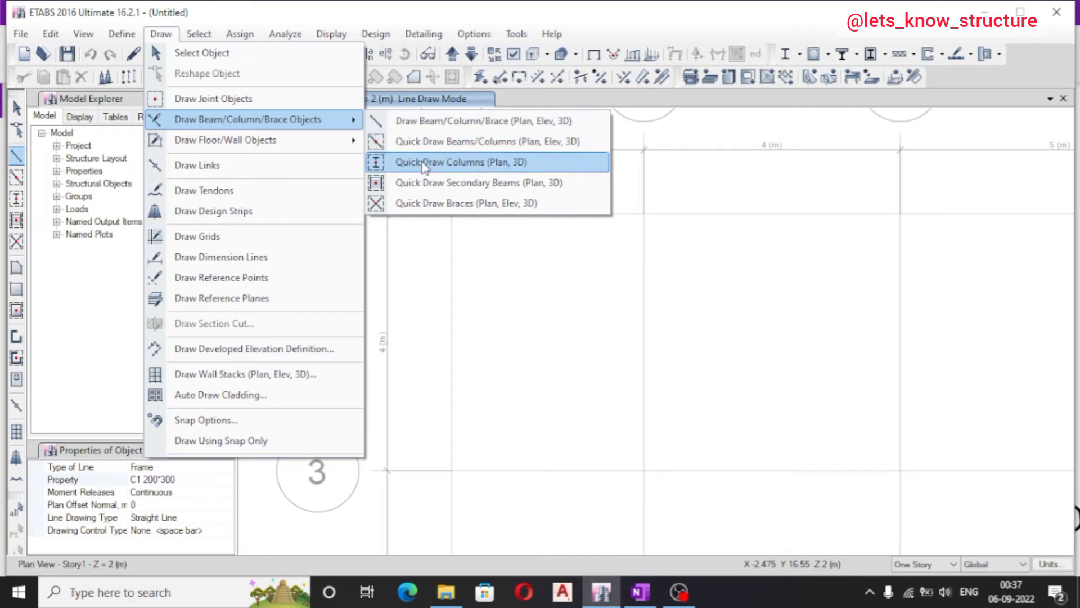
pyautogui.click(423, 163)
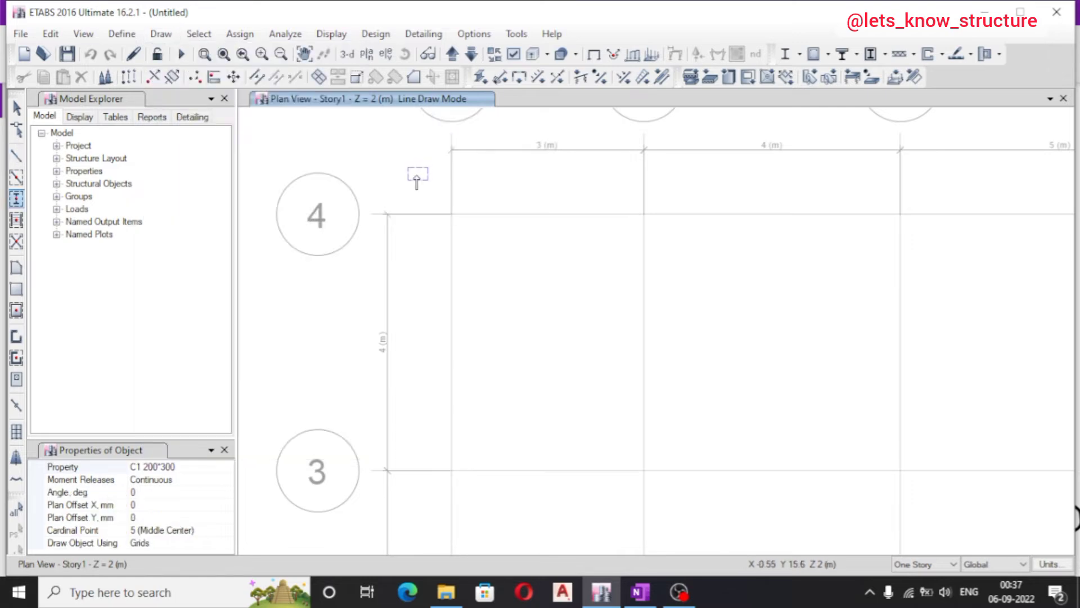
pyautogui.click(451, 214)
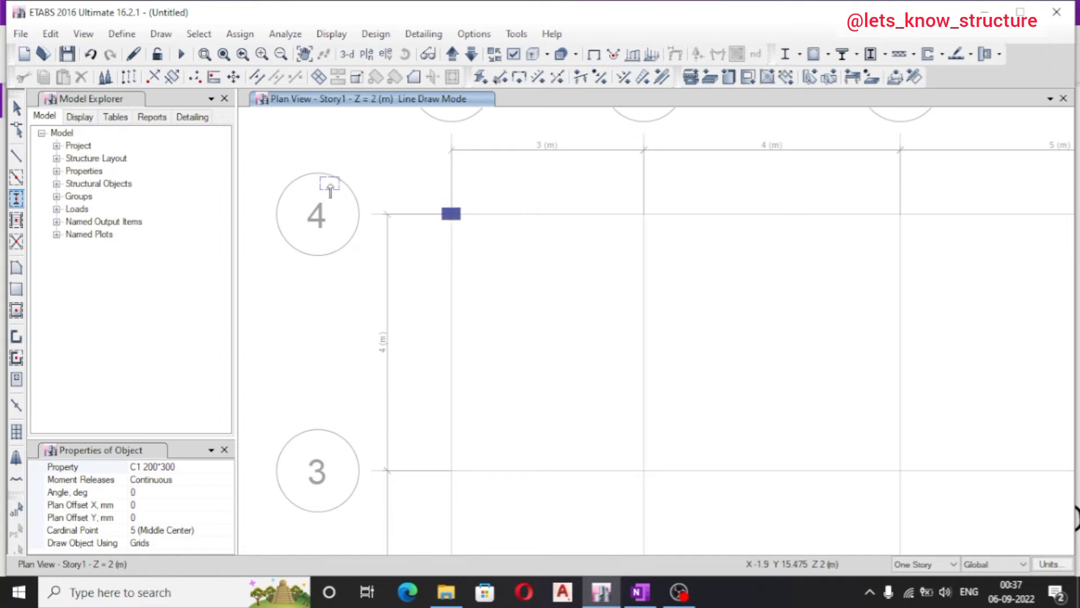
pyautogui.click(643, 214)
# Place C1 200*300 columns at grid intersections C-4, D-4, C-3 and D-3 on Story1, and switch to the 3-D view
pyautogui.scroll(-3, 643, 214)
pyautogui.scroll(3, 634, 210)
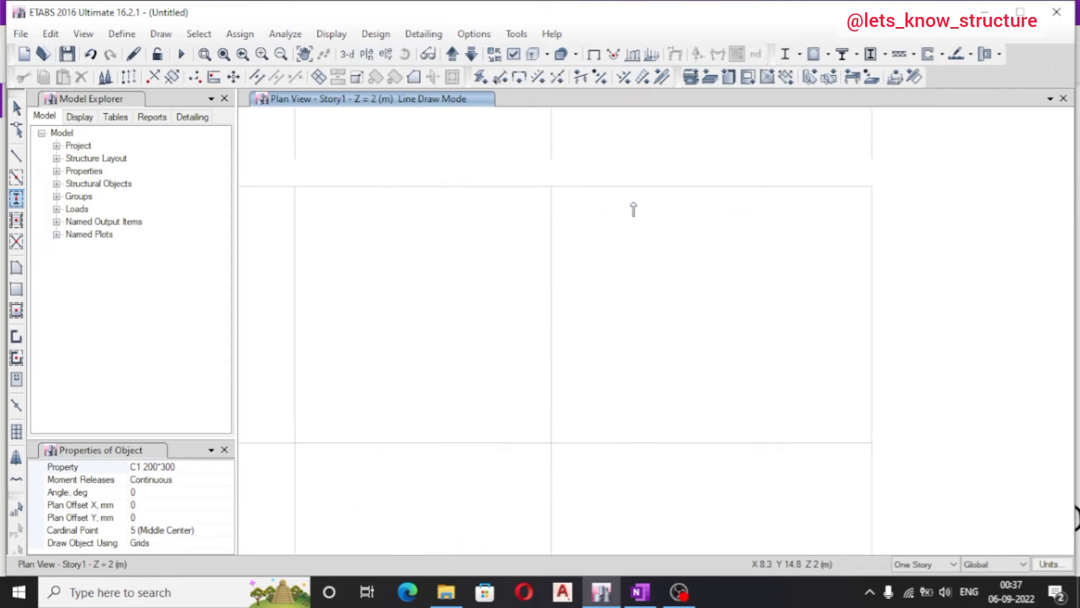
pyautogui.scroll(-3, 569, 187)
pyautogui.scroll(3, 582, 202)
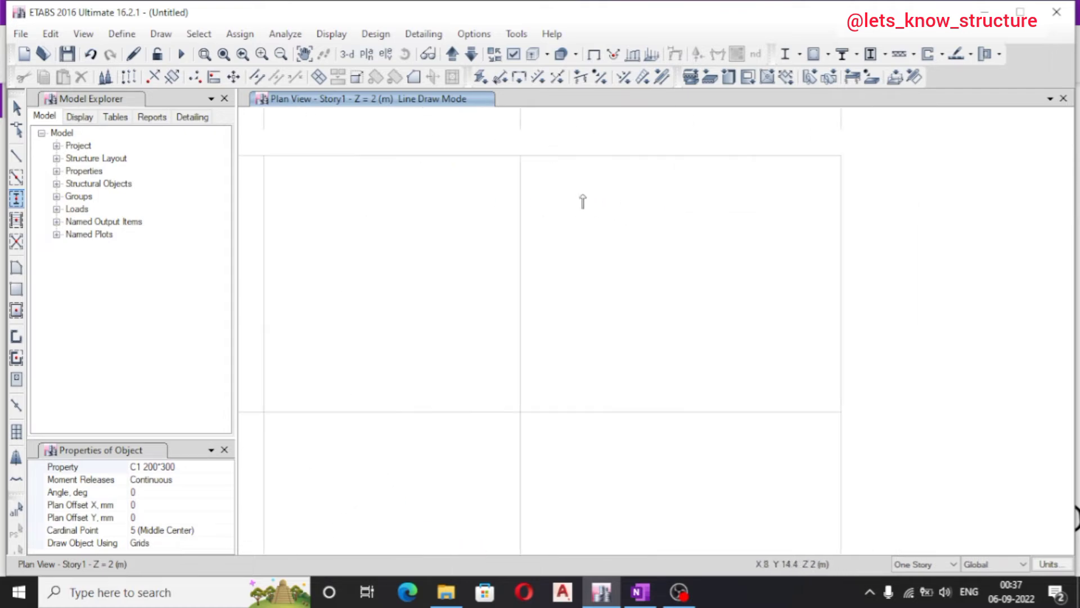
pyautogui.moveTo(486, 138); pyautogui.dragTo(955, 213)
pyautogui.scroll(-3, 777, 194)
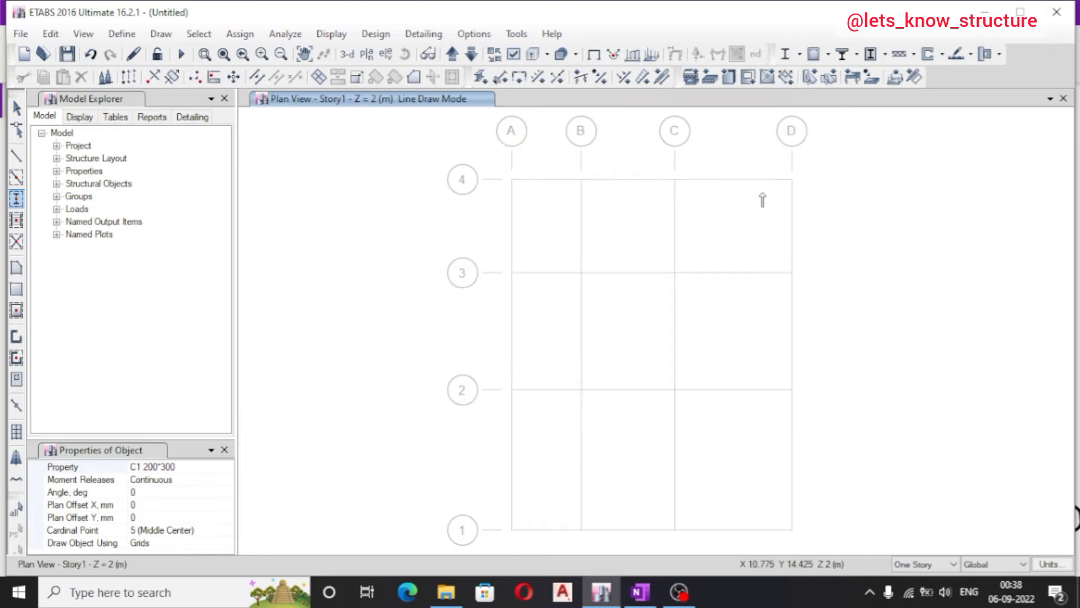
pyautogui.moveTo(853, 247); pyautogui.dragTo(654, 303)
pyautogui.click(347, 54)
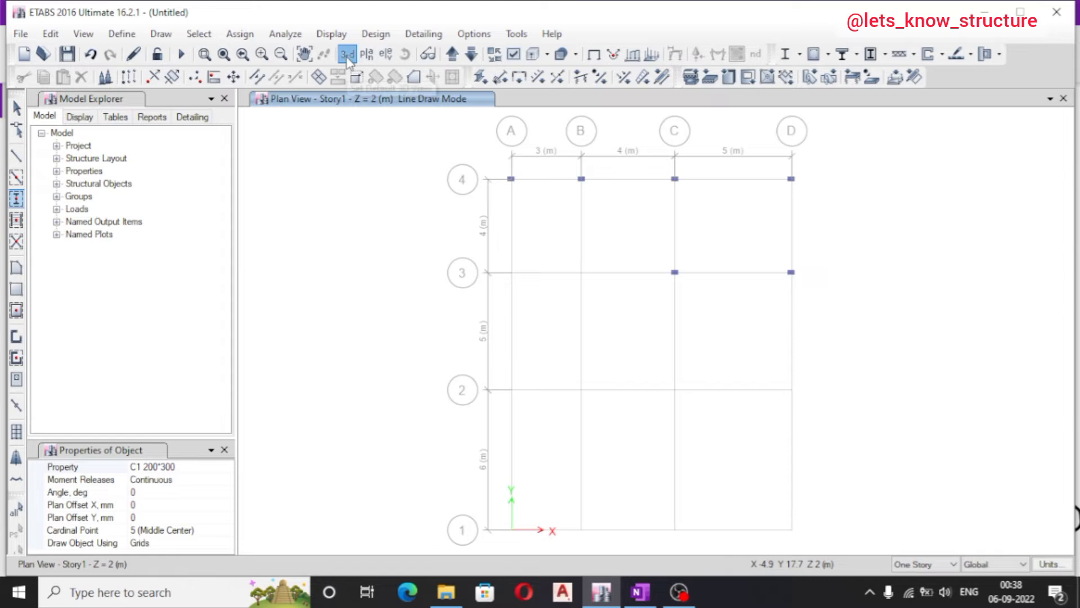
# Check the C1 200*300 columns in the 3-D view, and return to the Story1 plan view
pyautogui.scroll(5, 568, 214)
pyautogui.scroll(-5, 574, 222)
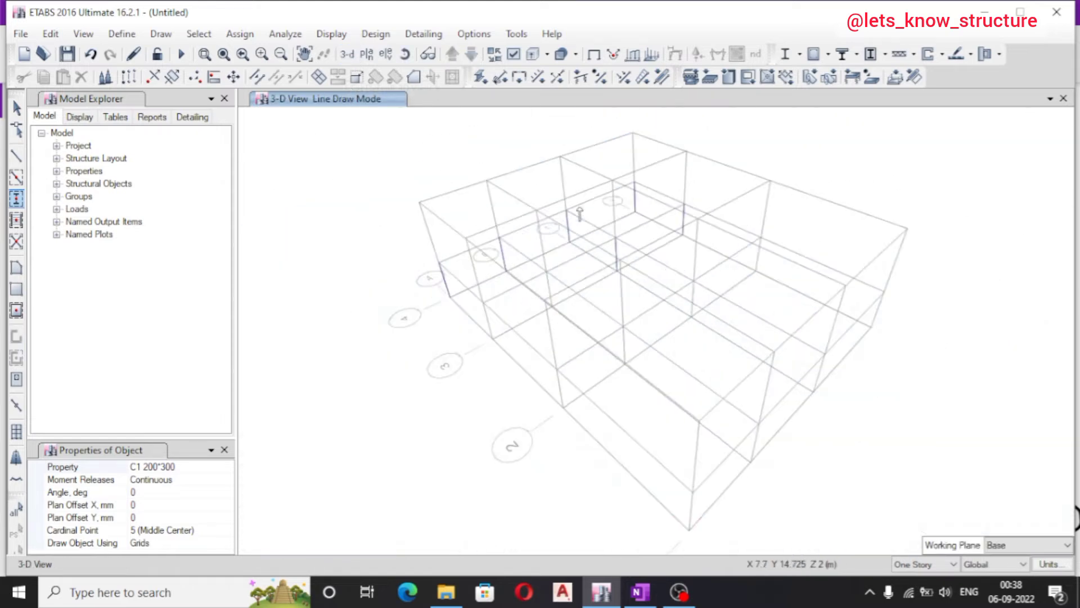
pyautogui.scroll(5, 541, 247)
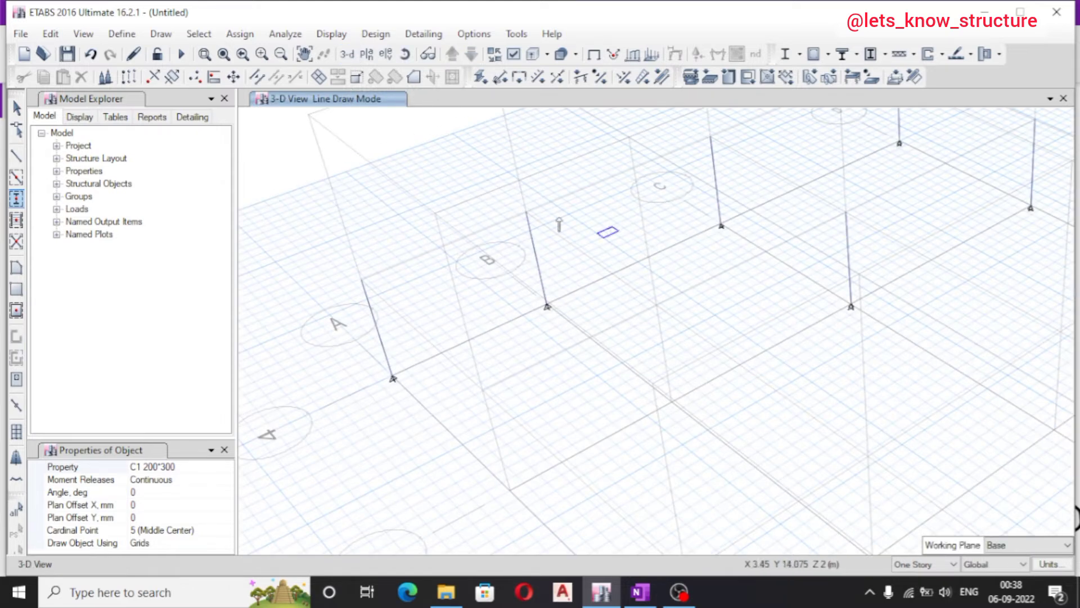
pyautogui.scroll(-5, 414, 374)
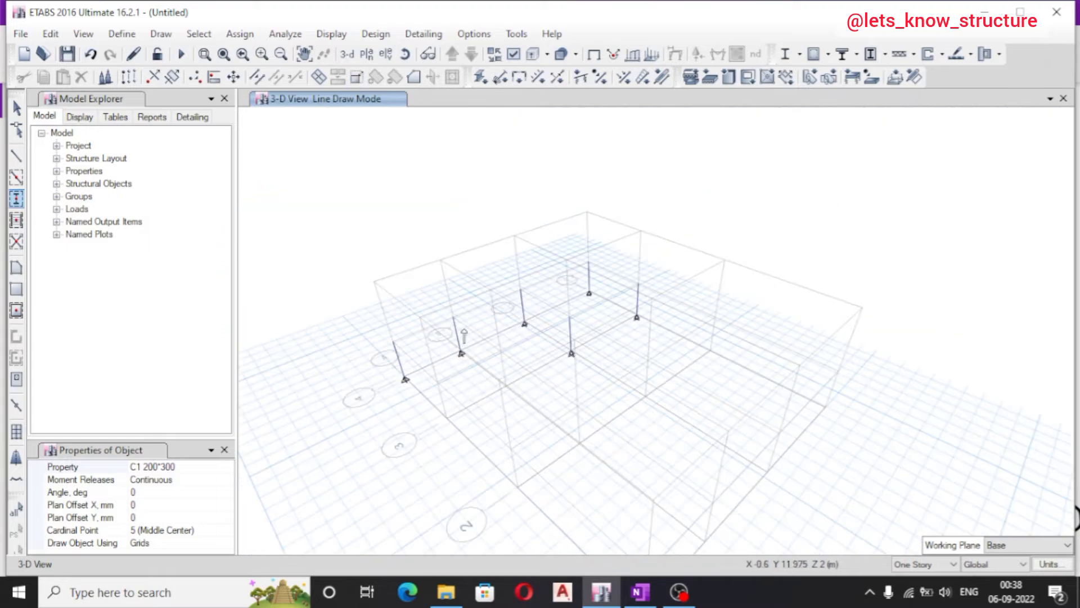
pyautogui.scroll(5, 416, 315)
pyautogui.click(366, 54)
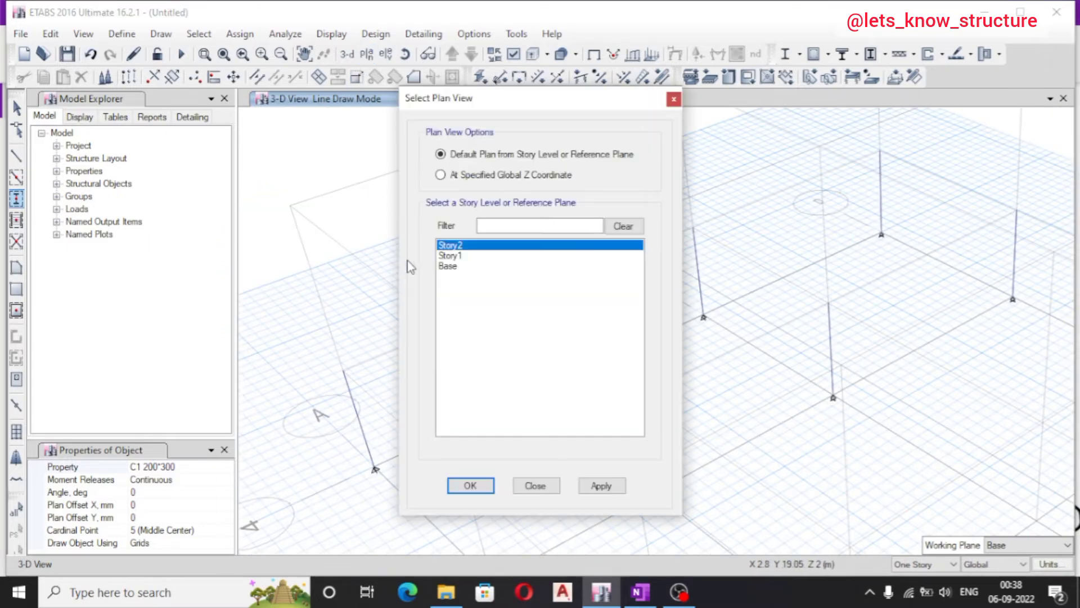
pyautogui.click(453, 255)
pyautogui.click(468, 485)
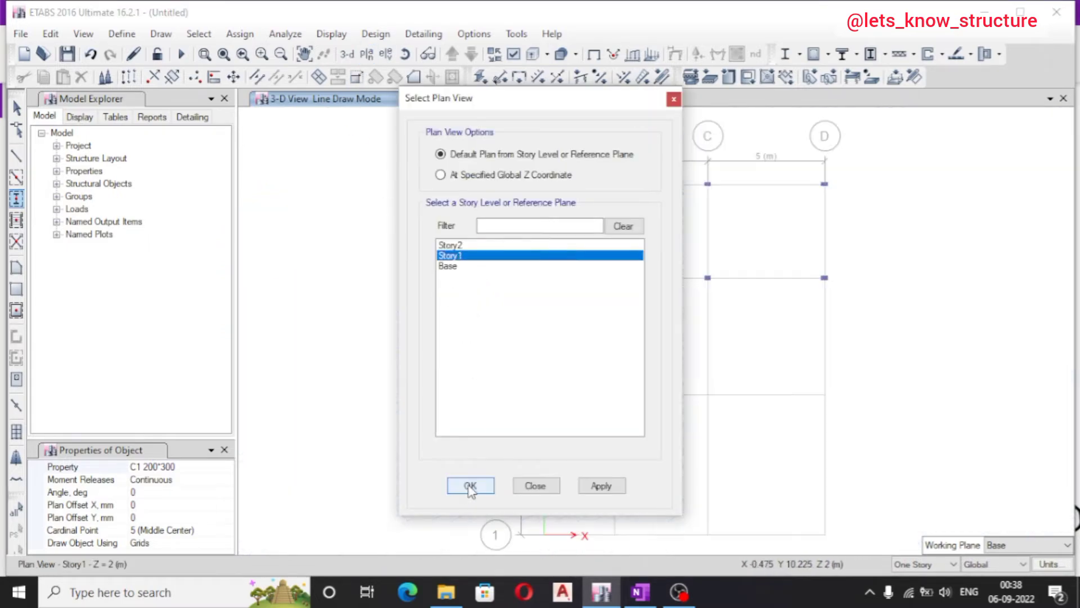
# Set drawing to apply to All Stories and place C1 200*300 columns at grid points A-3 and B-3
pyautogui.click(911, 565)
pyautogui.click(913, 588)
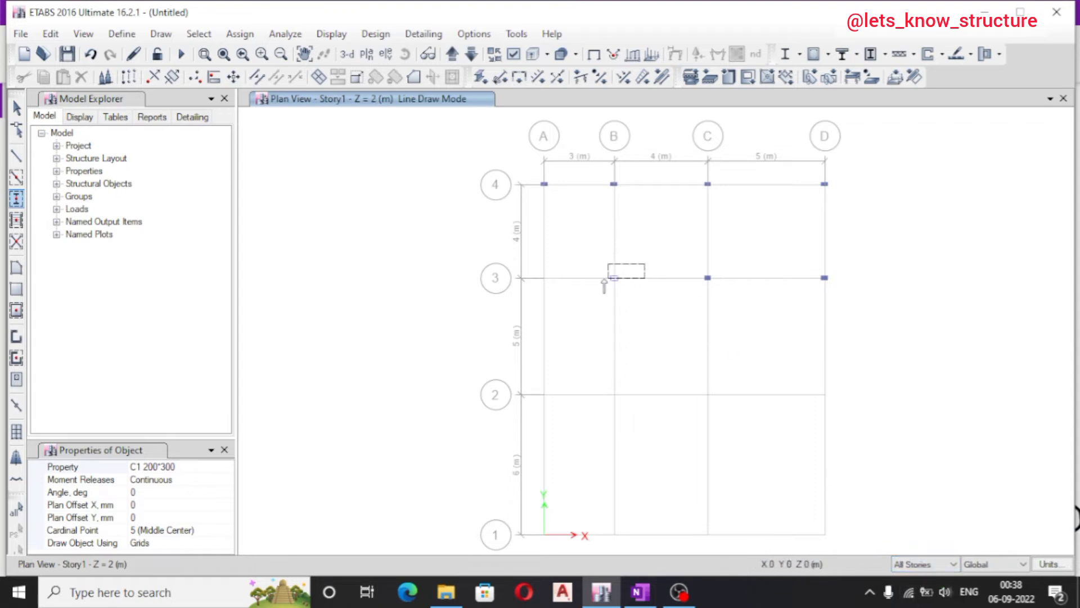
pyautogui.moveTo(605, 281); pyautogui.dragTo(527, 301)
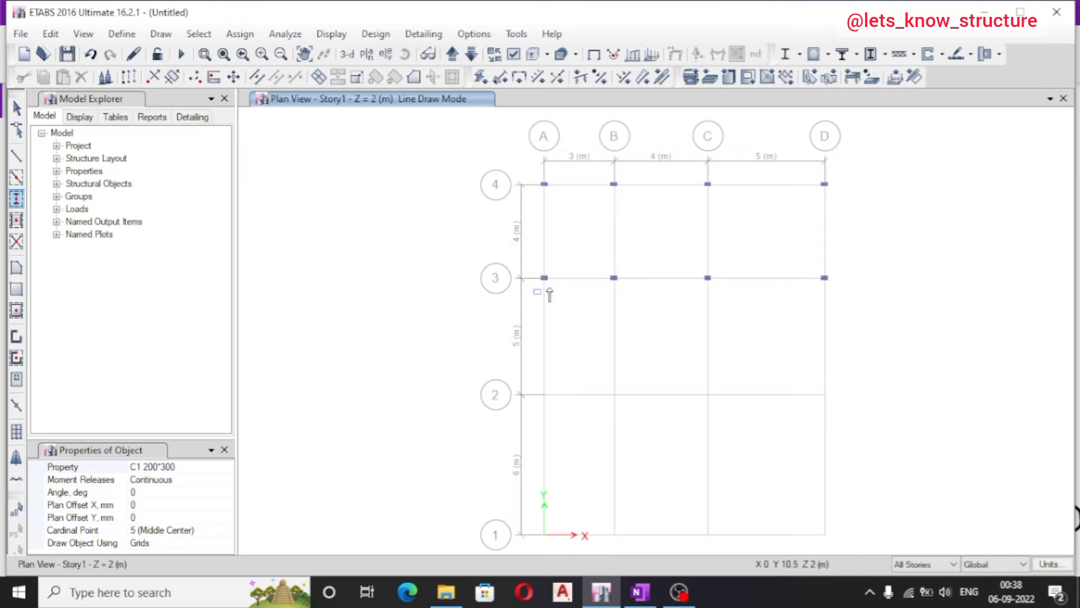
# Compare the column heights at A-3 and B-3 with the others in 3-D, and reopen the Story1 plan
pyautogui.scroll(3, 595, 277)
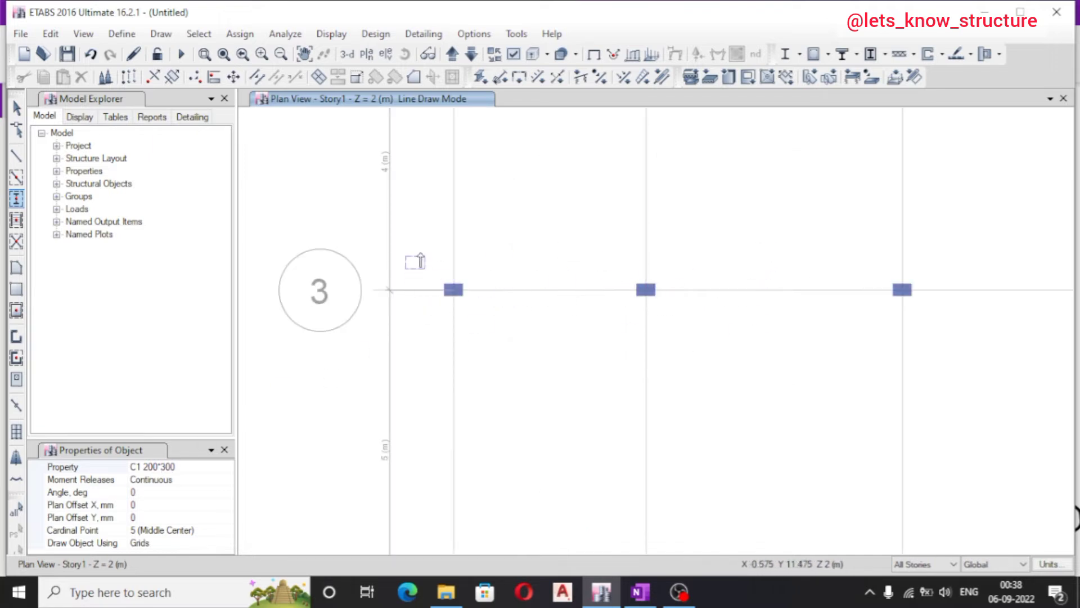
pyautogui.click(352, 58)
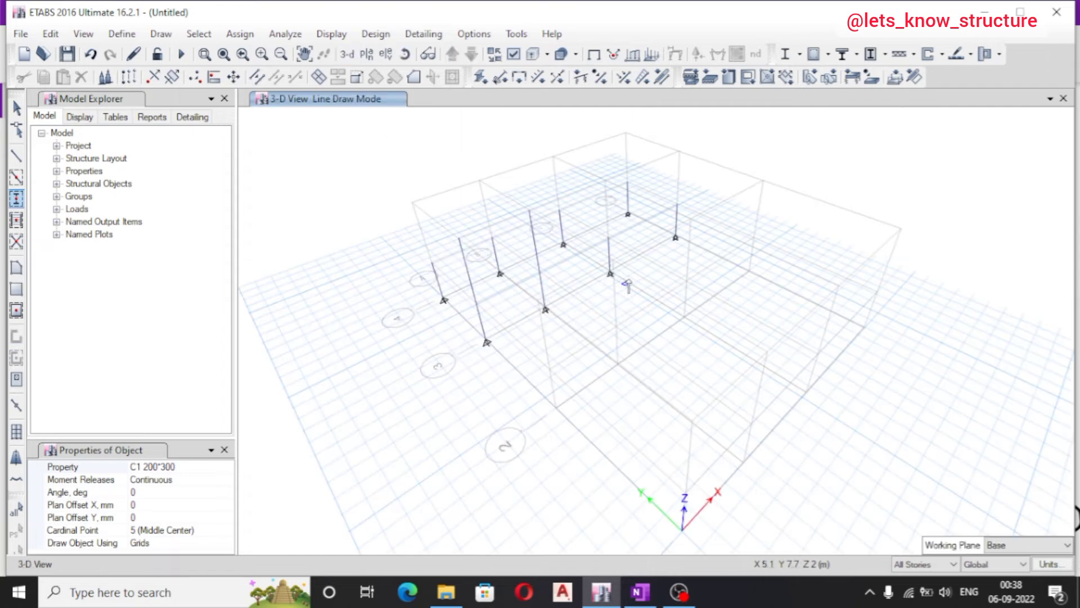
pyautogui.scroll(3, 547, 239)
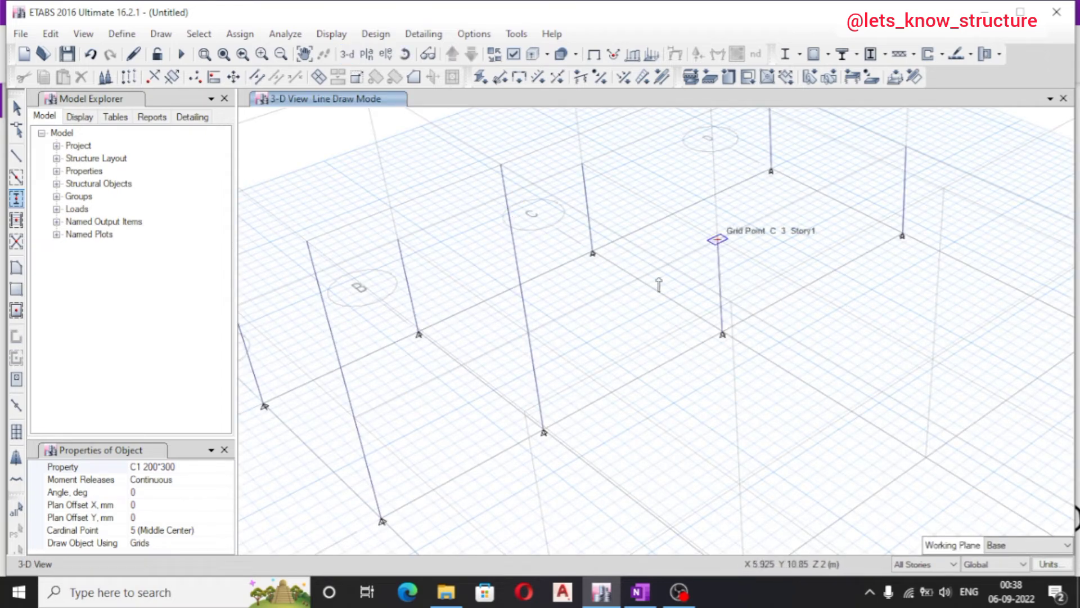
pyautogui.scroll(-3, 659, 285)
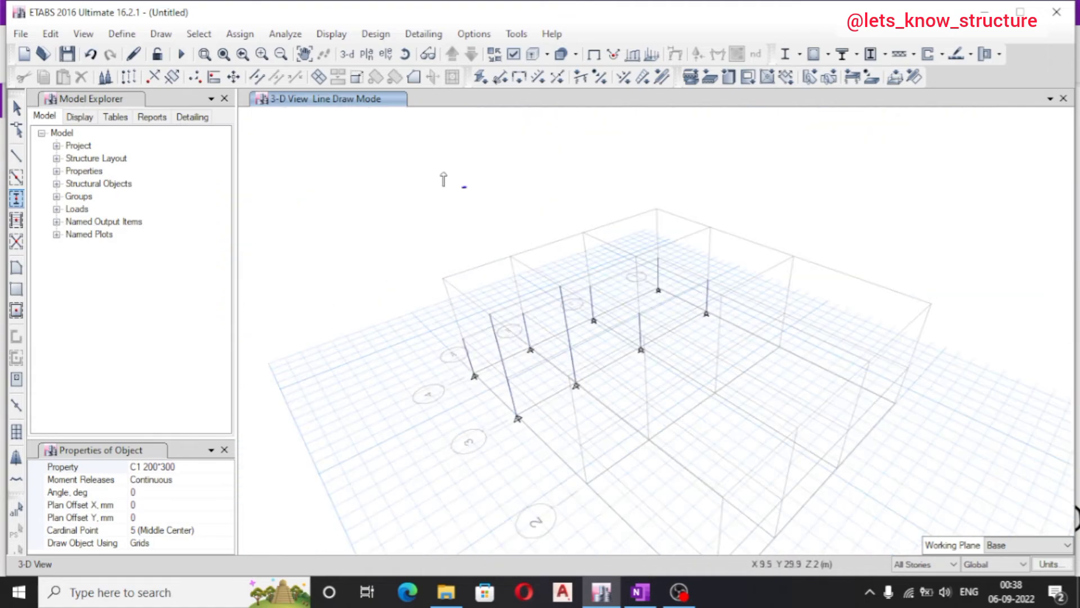
pyautogui.click(367, 54)
pyautogui.click(456, 256)
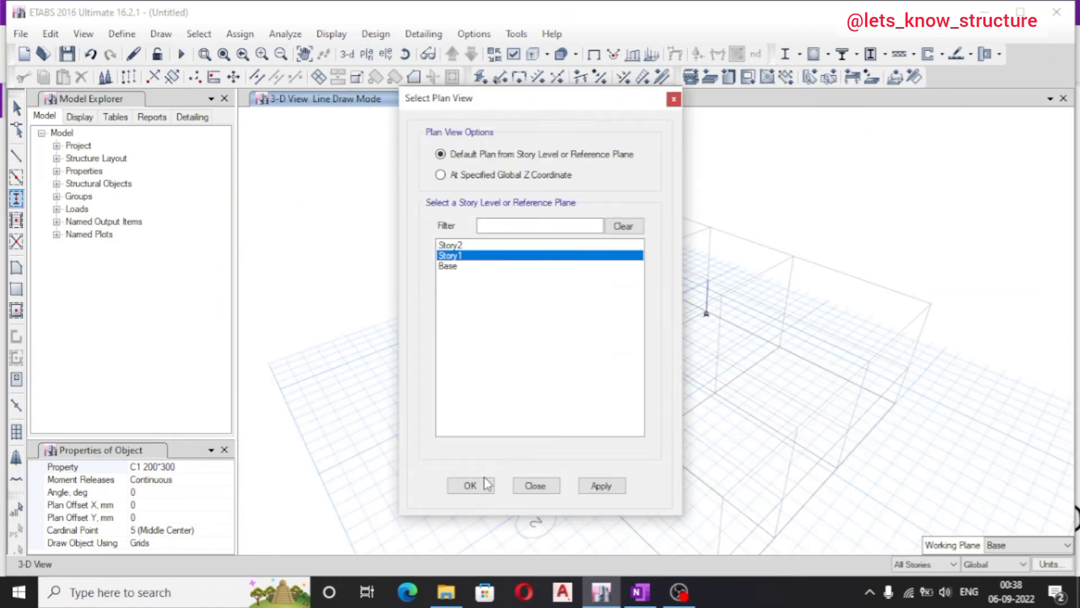
pyautogui.click(488, 485)
# With All Stories active, place C1 200*300 columns at every intersection along grid lines 1 and 2 using one window
pyautogui.click(929, 564)
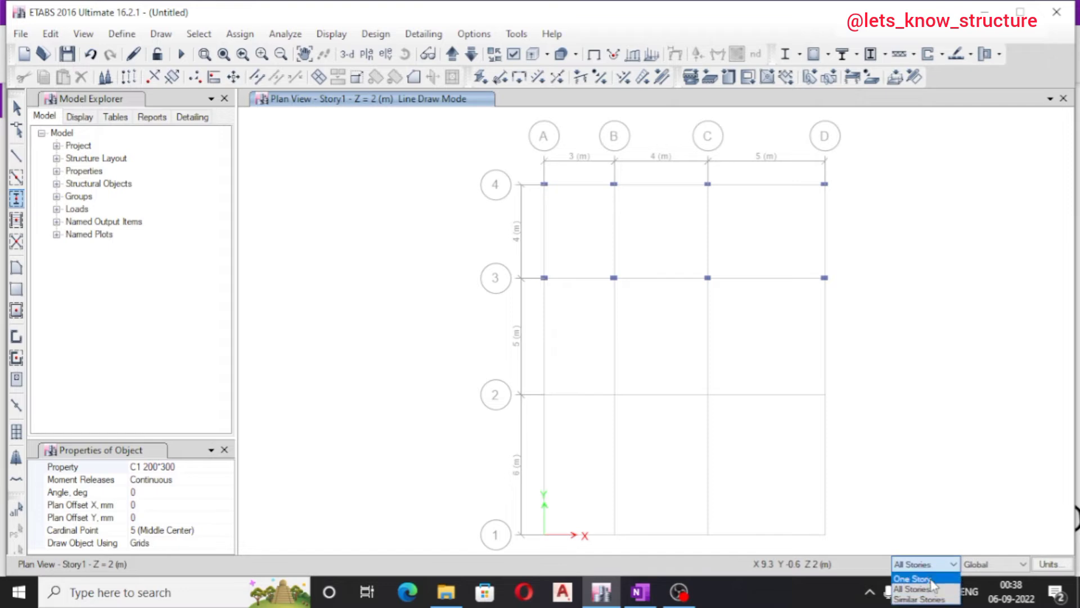
pyautogui.click(933, 589)
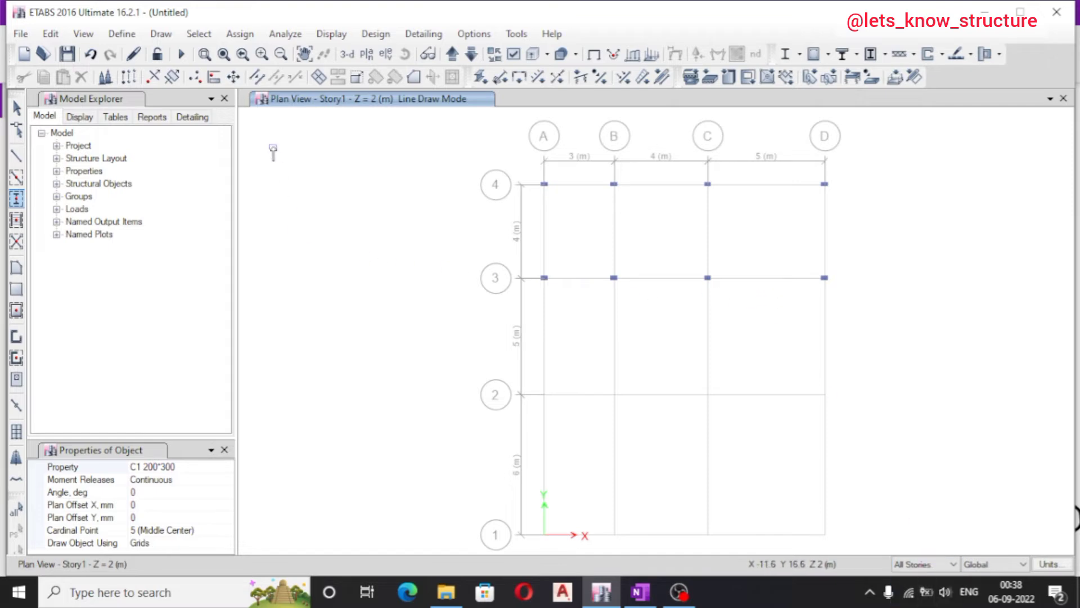
pyautogui.scroll(-3, 480, 213)
pyautogui.scroll(3, 548, 212)
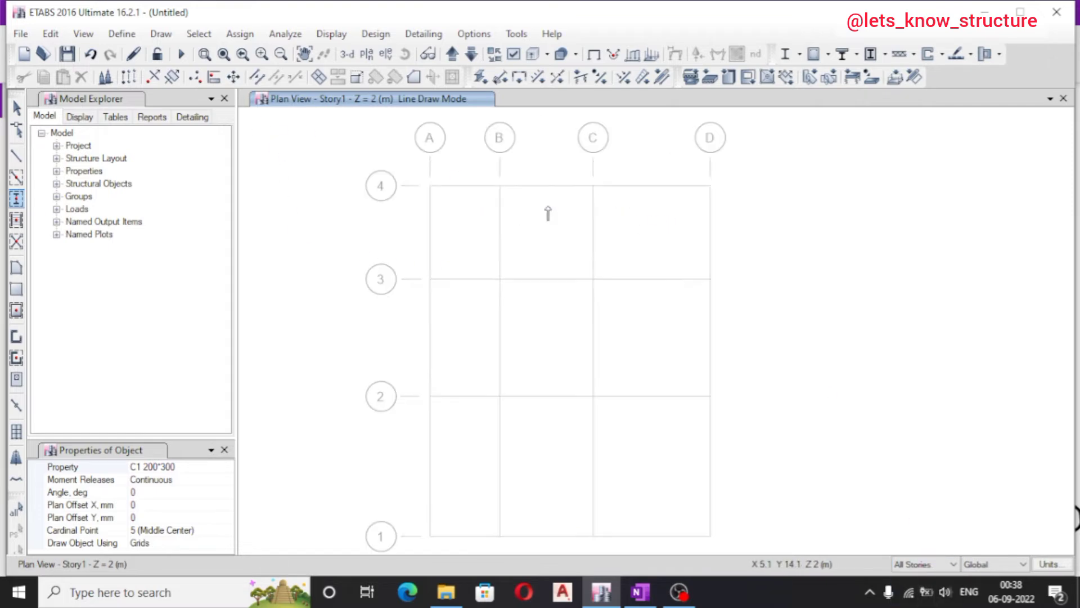
pyautogui.moveTo(393, 343)
pyautogui.mouseDown()
pyautogui.moveTo(441, 390)
pyautogui.moveTo(785, 556)
pyautogui.mouseUp()
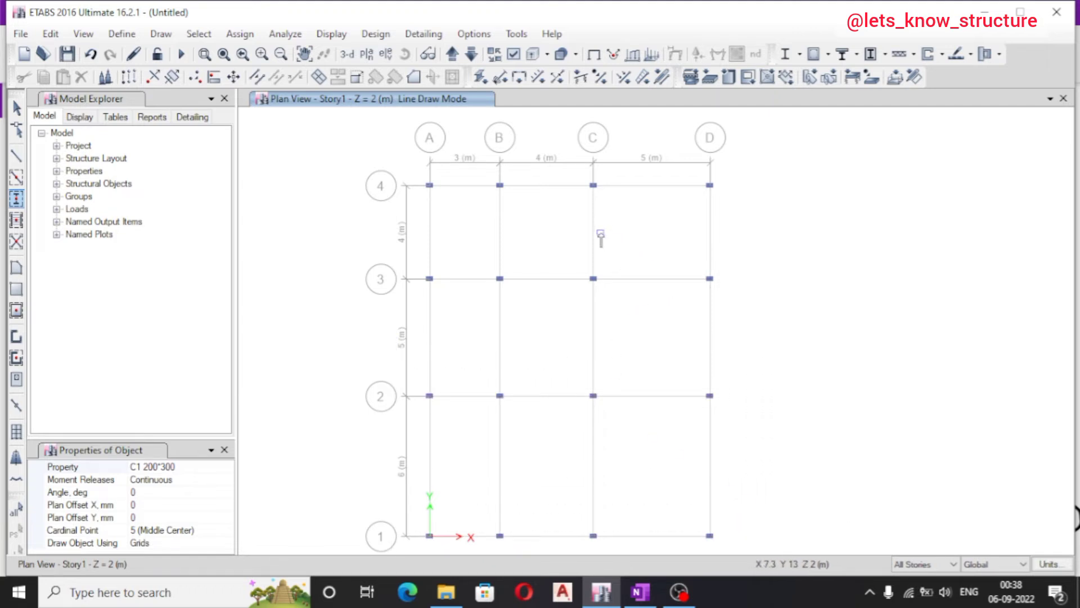
# Delete all columns along grid line 4 and the column at grid point D-3
pyautogui.press('Escape')
pyautogui.moveTo(737, 169); pyautogui.dragTo(404, 229)
pyautogui.press('Delete')
pyautogui.moveTo(736, 218); pyautogui.dragTo(679, 304)
pyautogui.press('Delete')
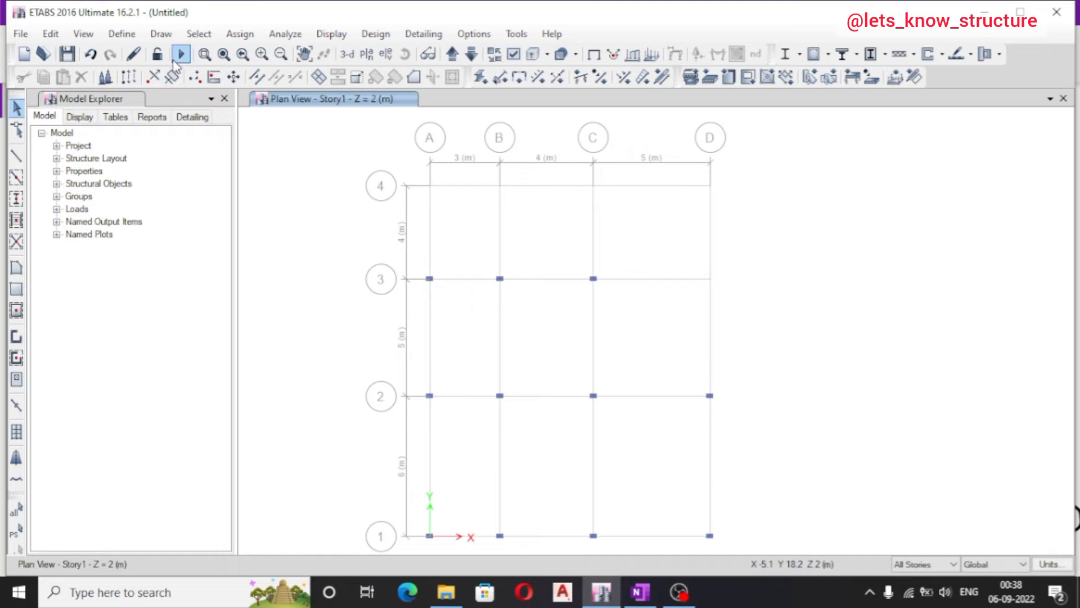
# Set the Quick Draw column angle to 90 degrees and place a C1 200*300 column at grid point D-3
pyautogui.click(16, 200)
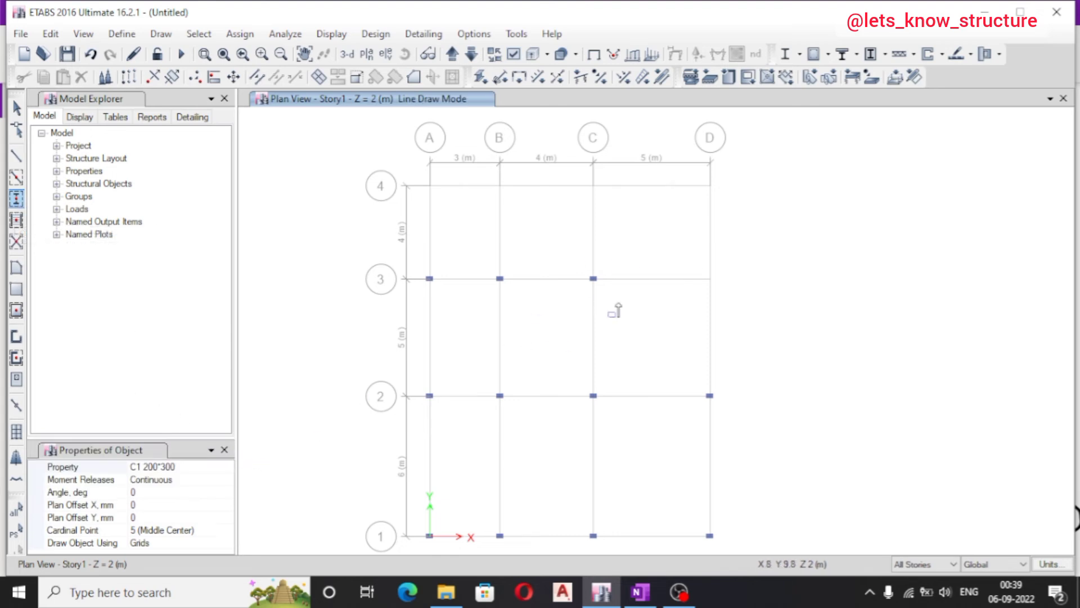
pyautogui.scroll(4, 696, 304)
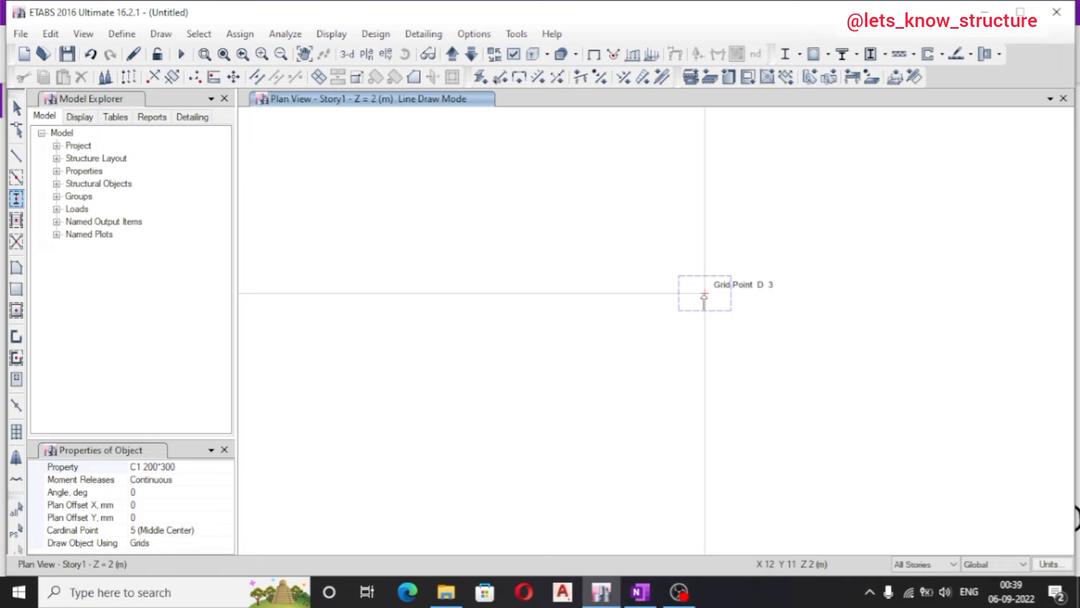
pyautogui.click(71, 493)
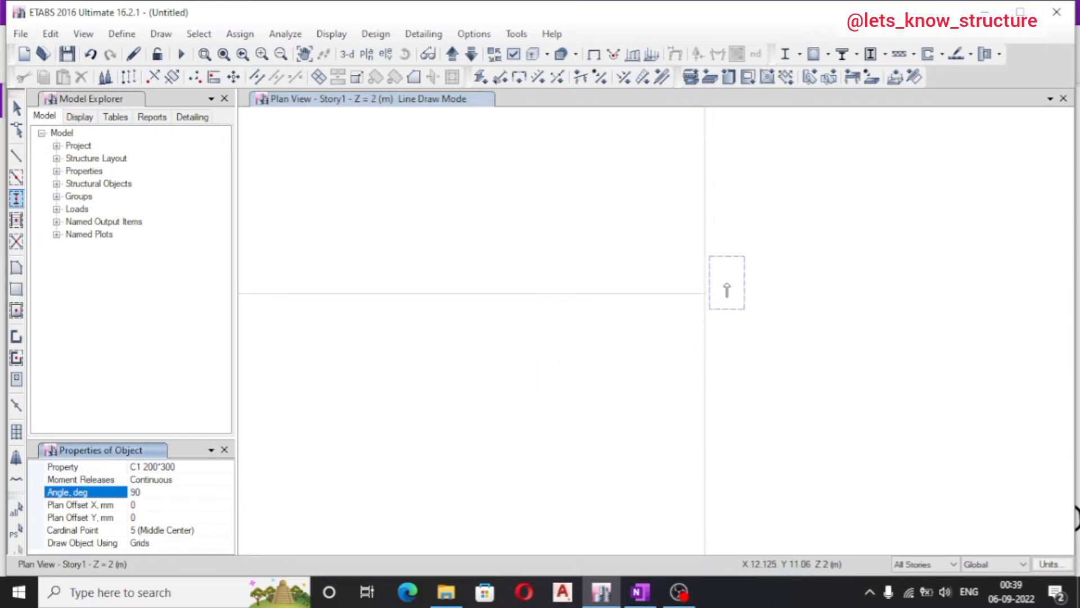
pyautogui.scroll(-2, 643, 294)
pyautogui.scroll(2, 632, 295)
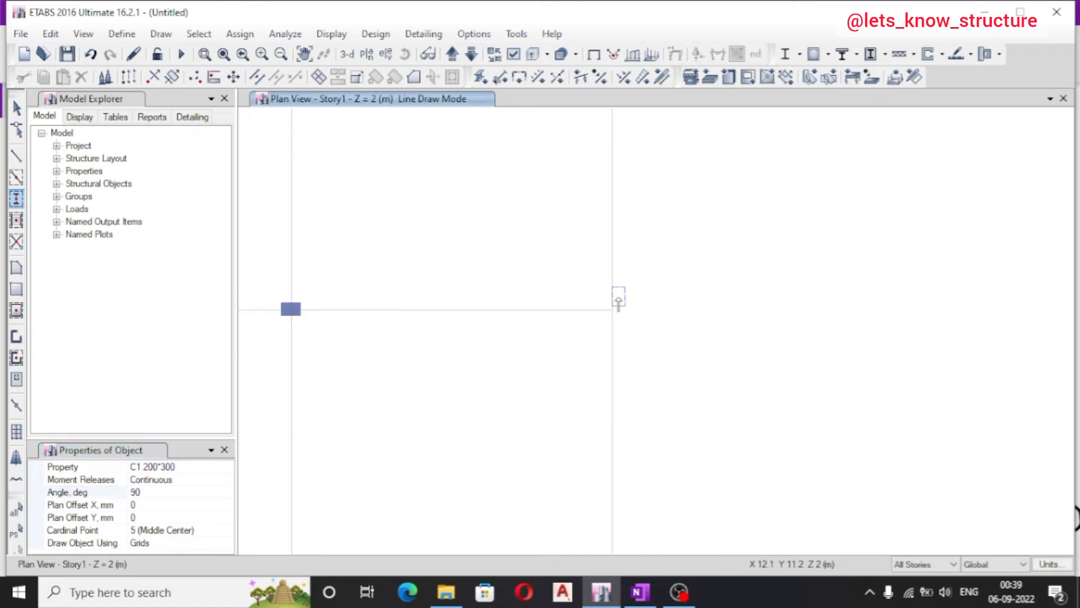
pyautogui.click(597, 334)
# Place C1 200*300 columns rotated 90 degrees at grid points D-4 and A-4
pyautogui.scroll(-2, 613, 360)
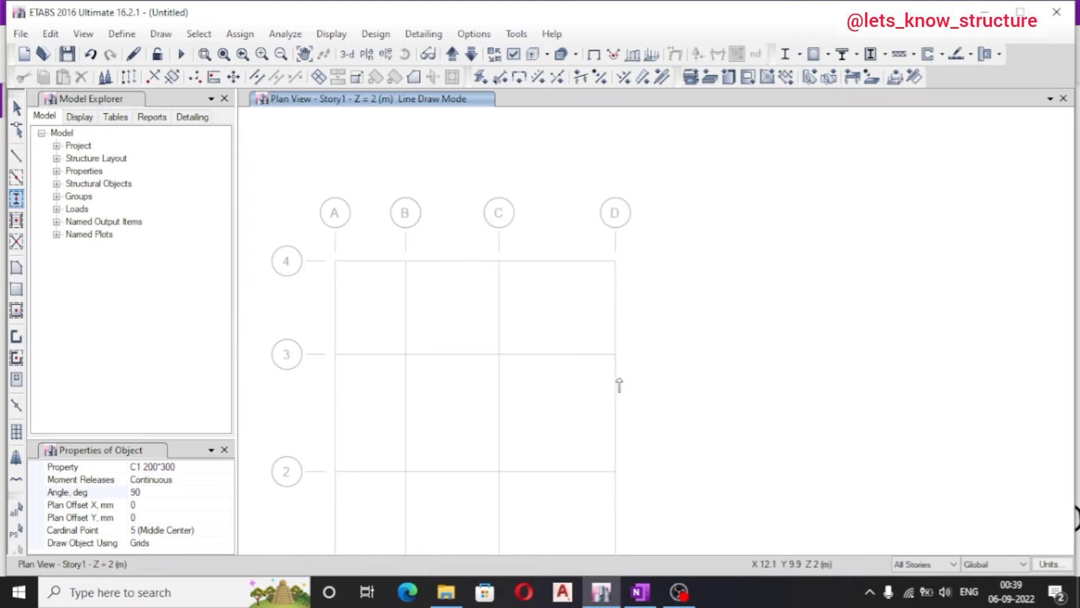
pyautogui.scroll(2, 622, 250)
pyautogui.scroll(3, 652, 304)
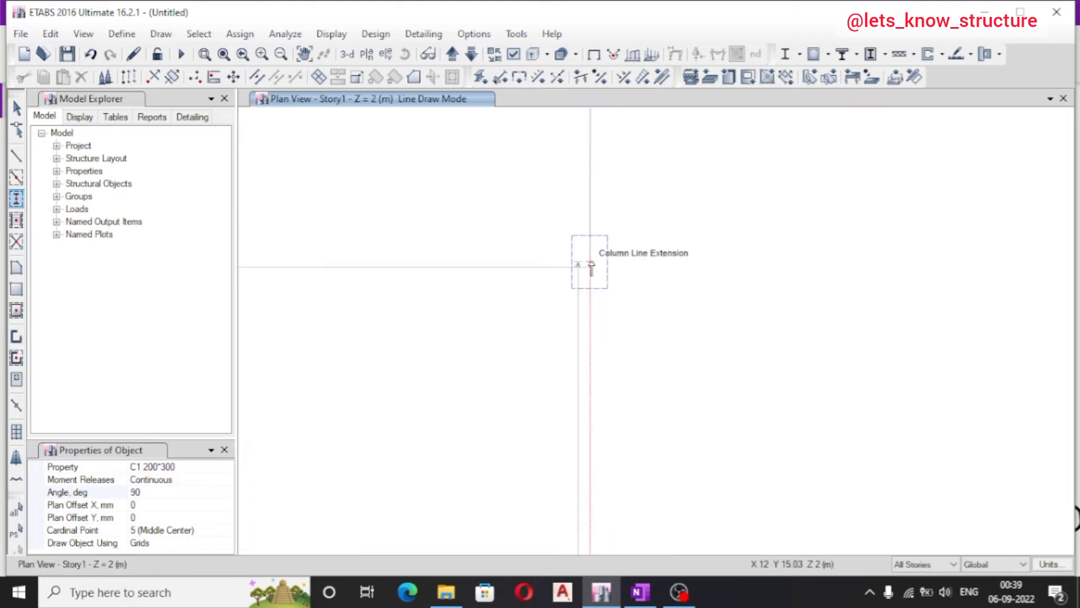
pyautogui.click(590, 269)
pyautogui.scroll(-4, 755, 293)
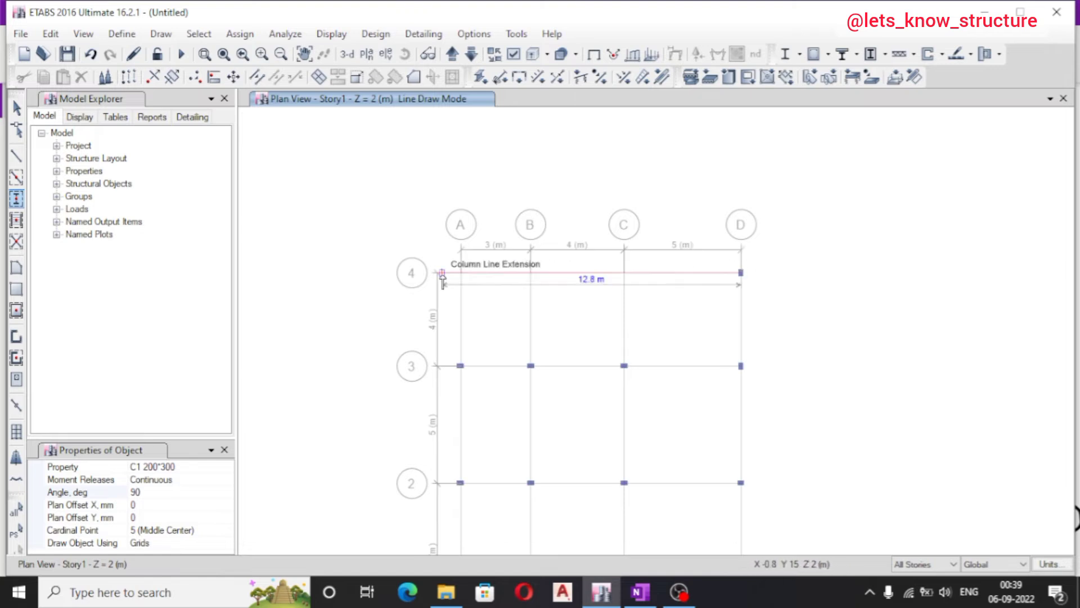
pyautogui.scroll(4, 461, 273)
pyautogui.moveTo(589, 232); pyautogui.dragTo(477, 320)
pyautogui.scroll(-4, 431, 287)
# Set Plan Offset X to 500 mm and place a 90-degree C1 200*300 column from grid point B-4
pyautogui.scroll(-3, 468, 250)
pyautogui.scroll(3, 562, 255)
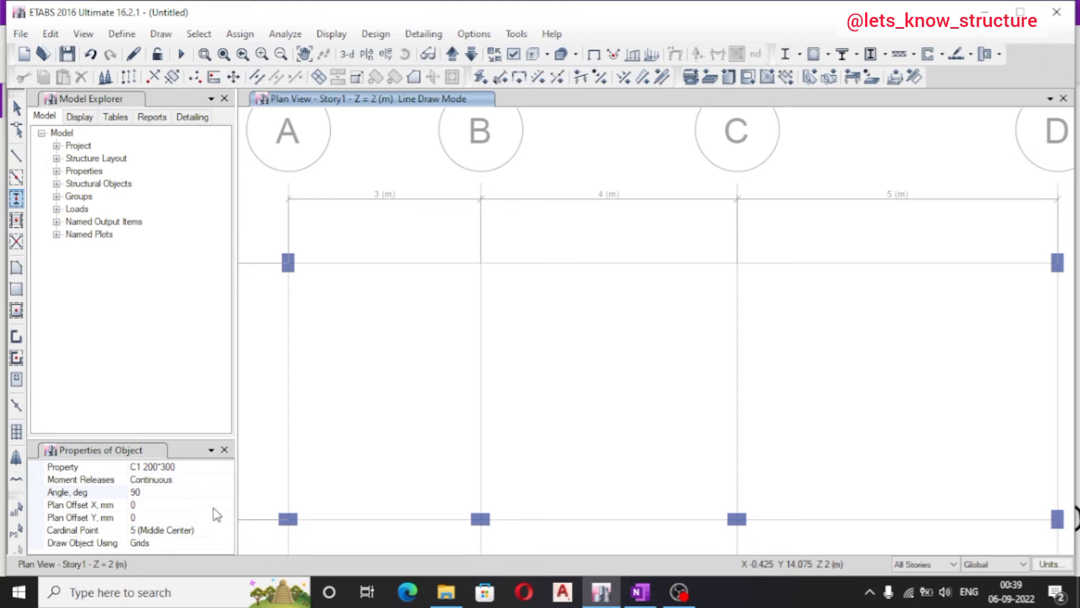
pyautogui.scroll(-3, 475, 415)
pyautogui.scroll(3, 485, 362)
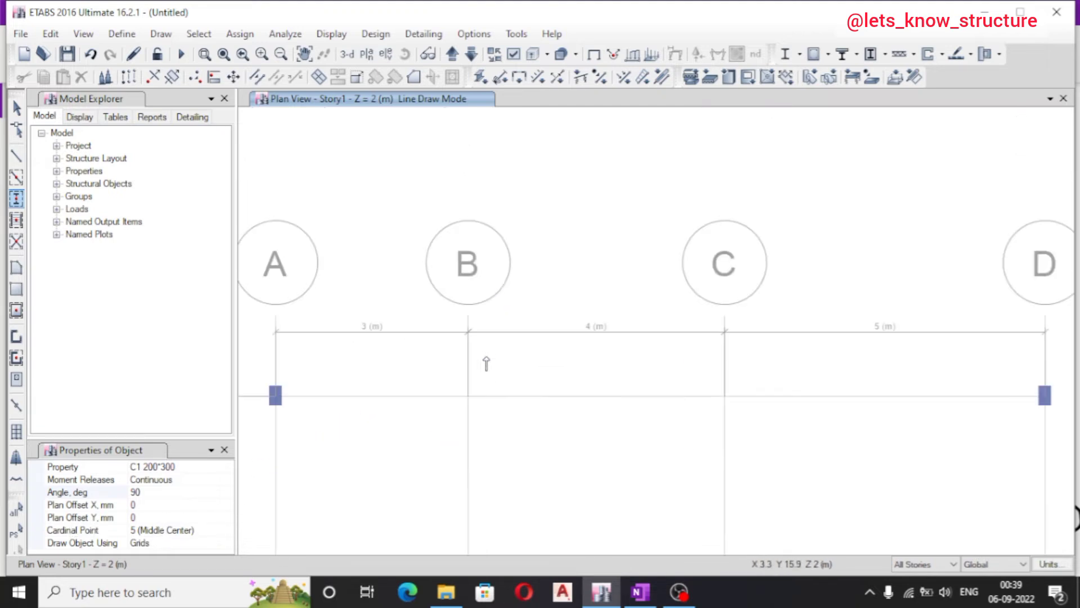
pyautogui.scroll(3, 473, 403)
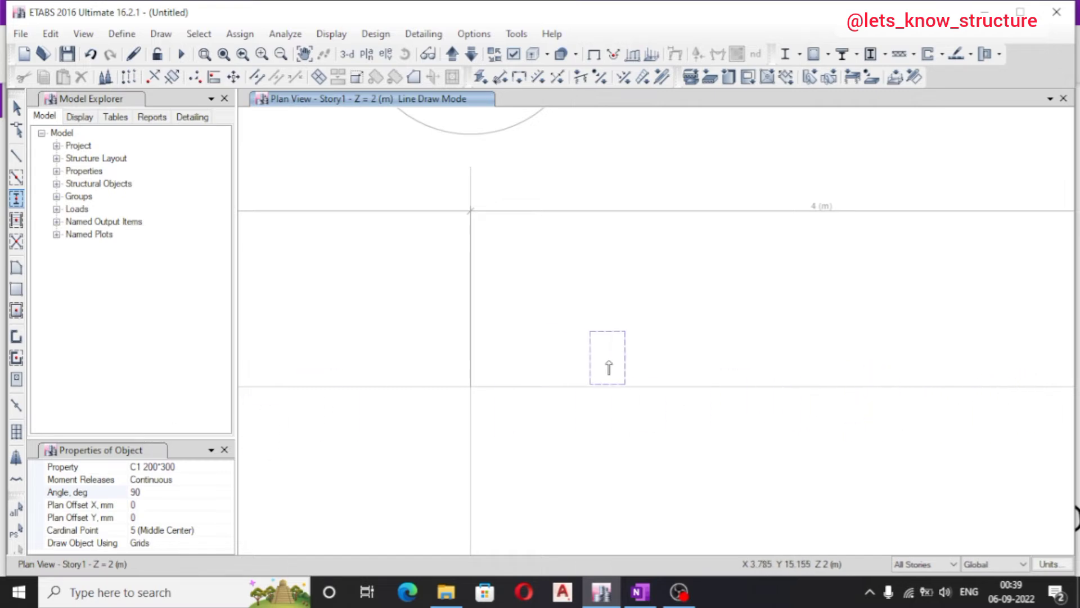
pyautogui.scroll(-3, 605, 385)
pyautogui.scroll(3, 560, 383)
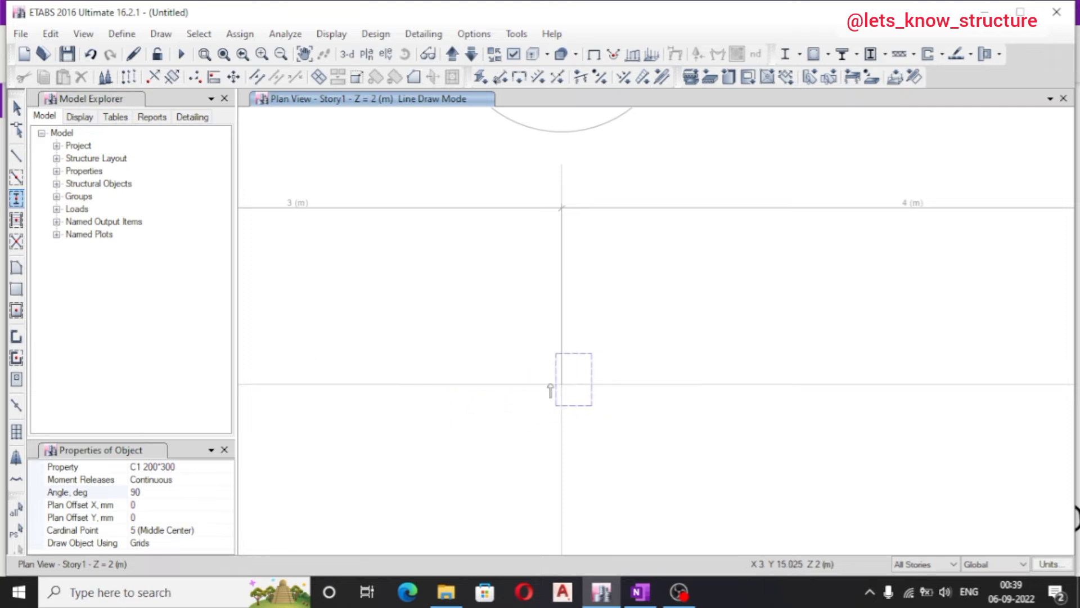
pyautogui.click(155, 505)
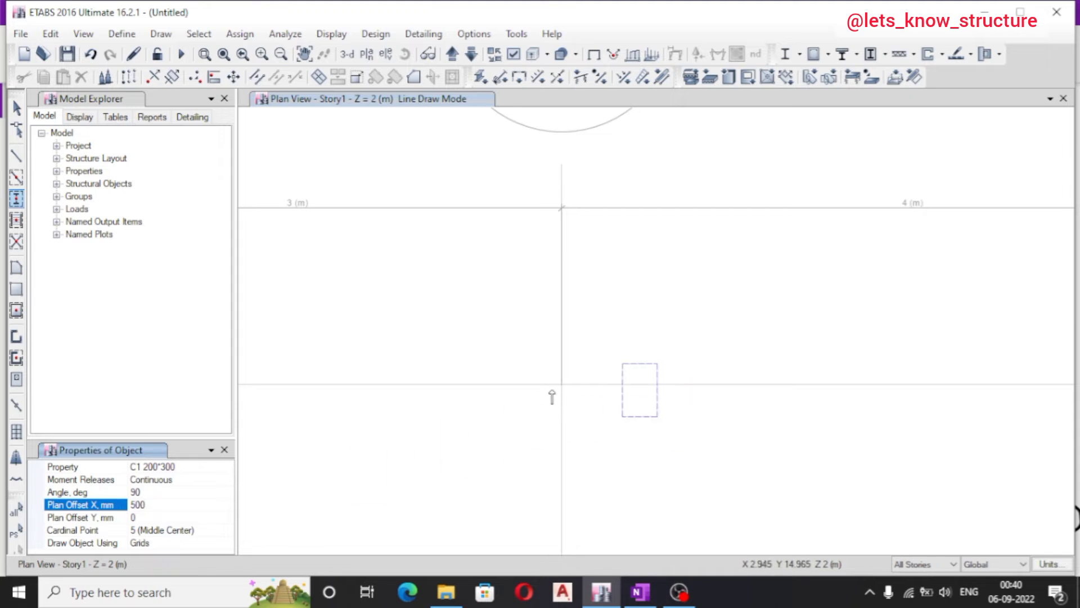
pyautogui.scroll(-3, 552, 398)
pyautogui.click(375, 406)
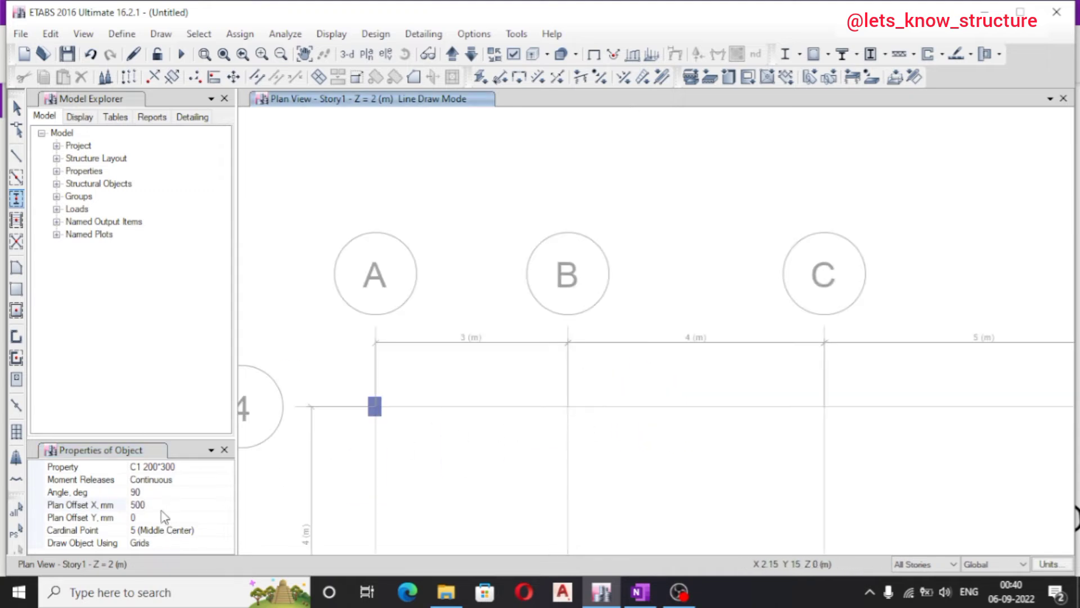
pyautogui.scroll(3, 567, 401)
pyautogui.click(568, 421)
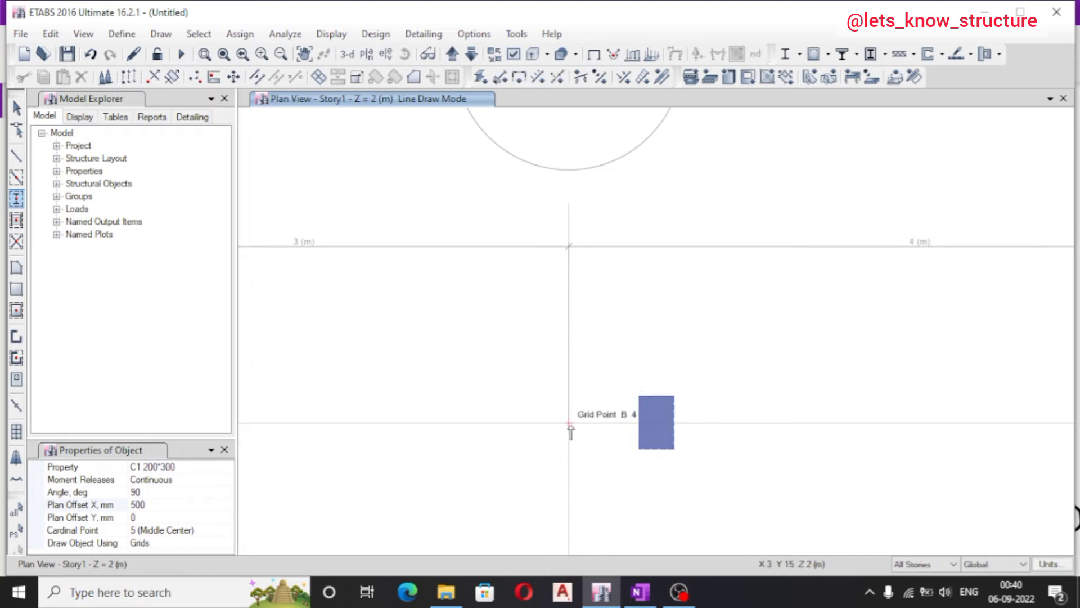
# Set Plan Offset X to -500 mm and place a 90-degree C1 200*300 column from grid point B-4
pyautogui.scroll(-3, 554, 397)
pyautogui.scroll(3, 555, 410)
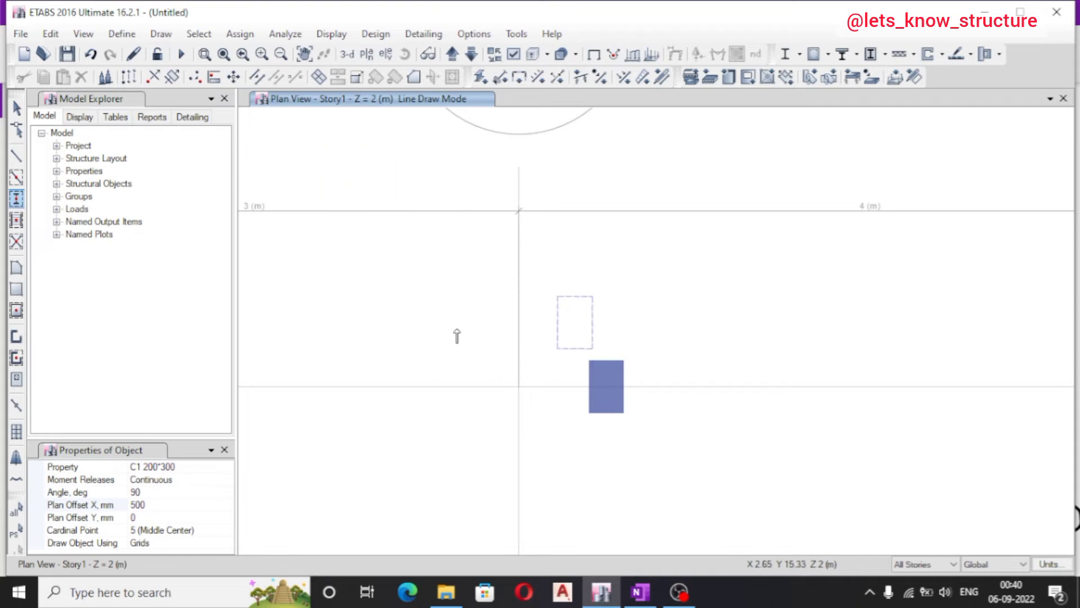
pyautogui.click(167, 495)
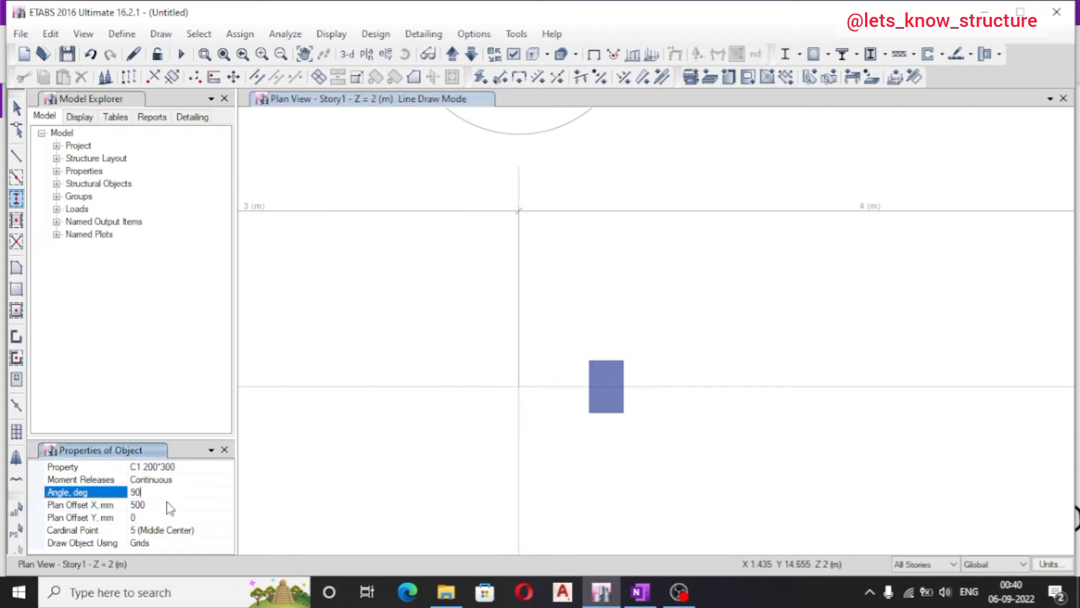
pyautogui.click(178, 505)
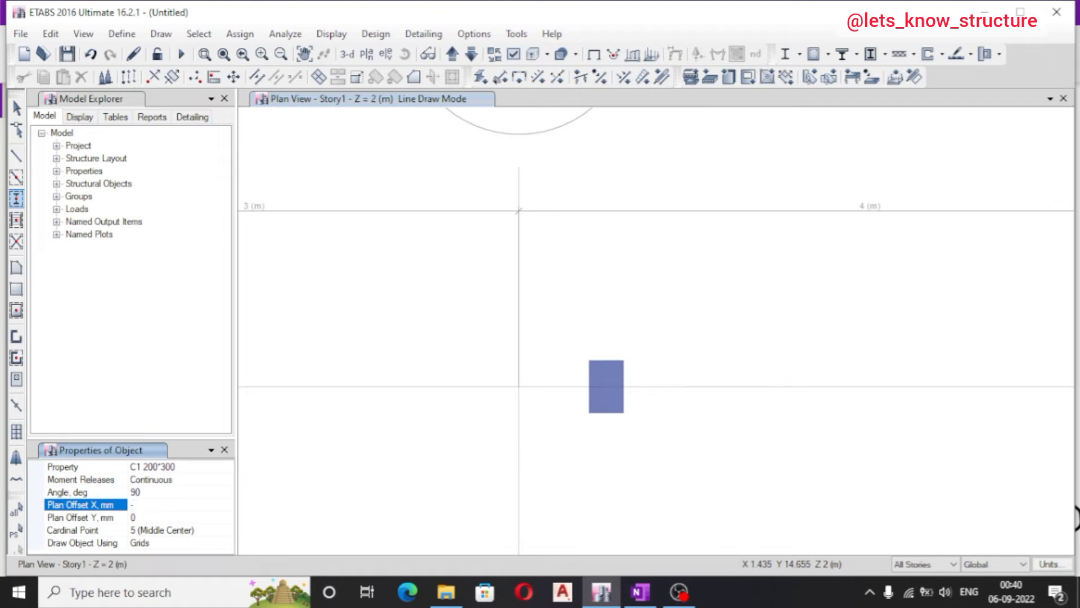
pyautogui.scroll(-3, 555, 362)
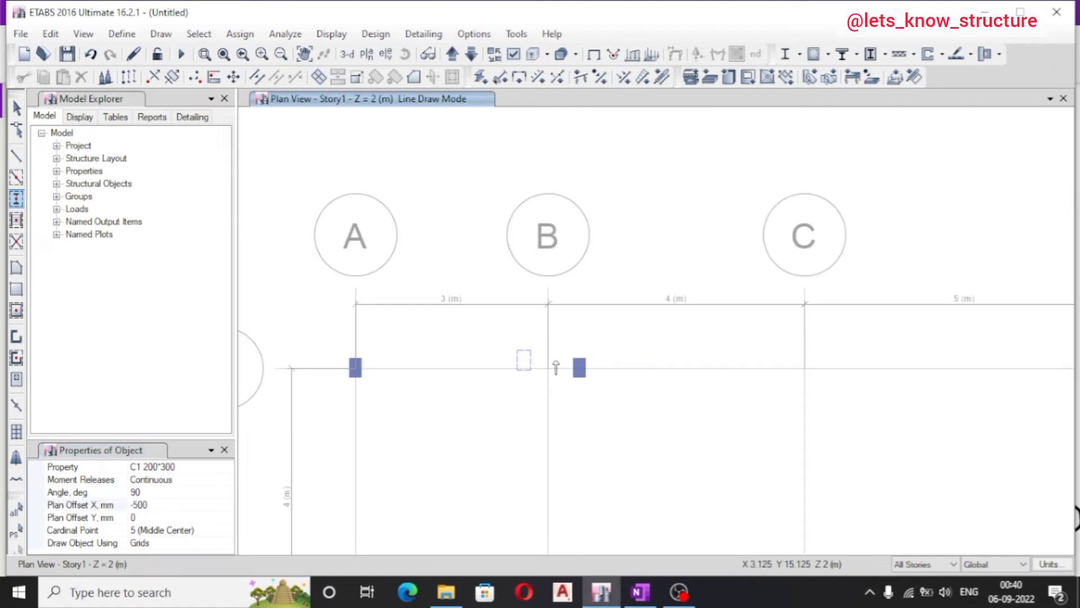
pyautogui.scroll(3, 552, 369)
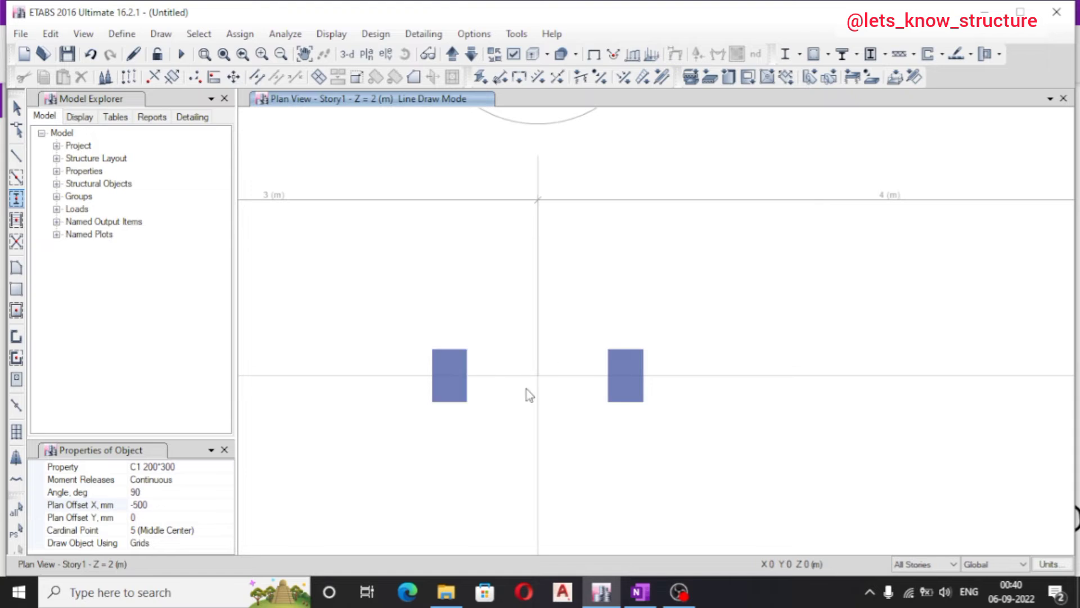
pyautogui.scroll(-3, 484, 409)
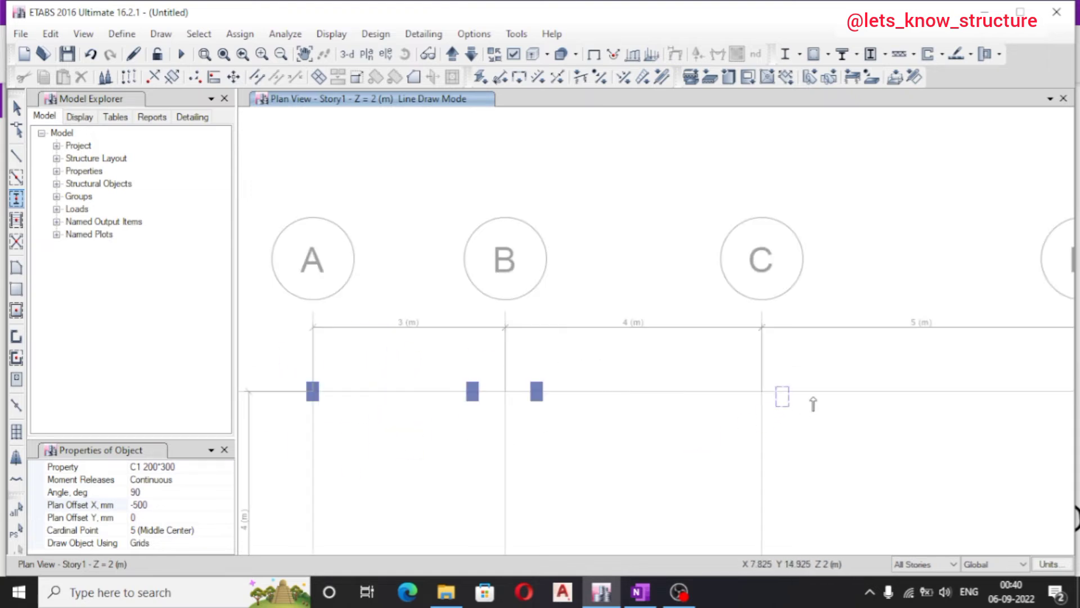
# Set Plan Offset X to 0 and Plan Offset Y to 500 mm, placing a 90-degree C1 200*300 column from grid point C-4
pyautogui.click(171, 502)
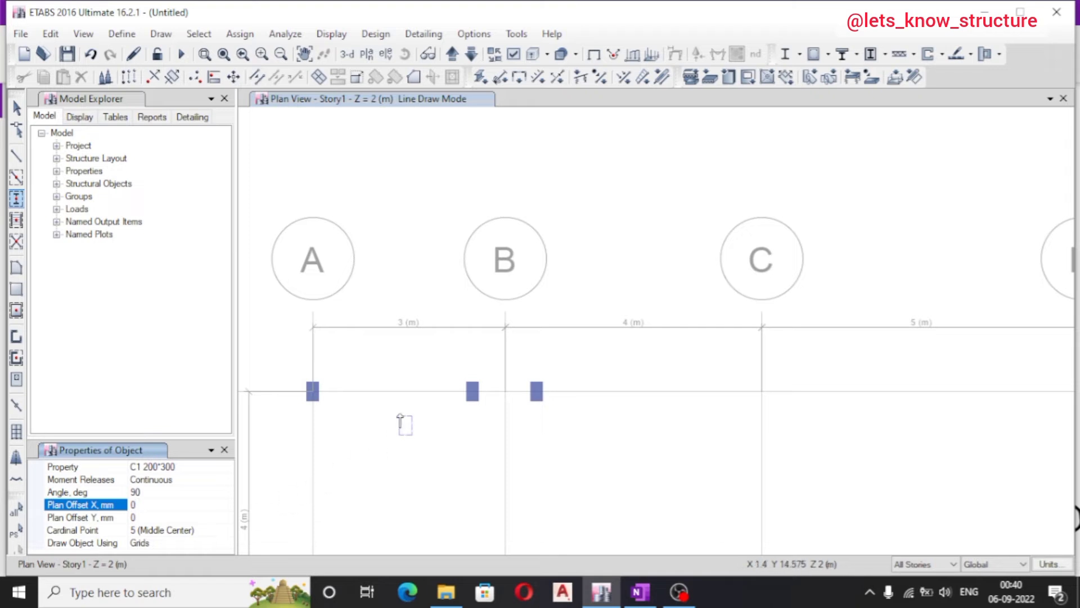
pyautogui.click(153, 518)
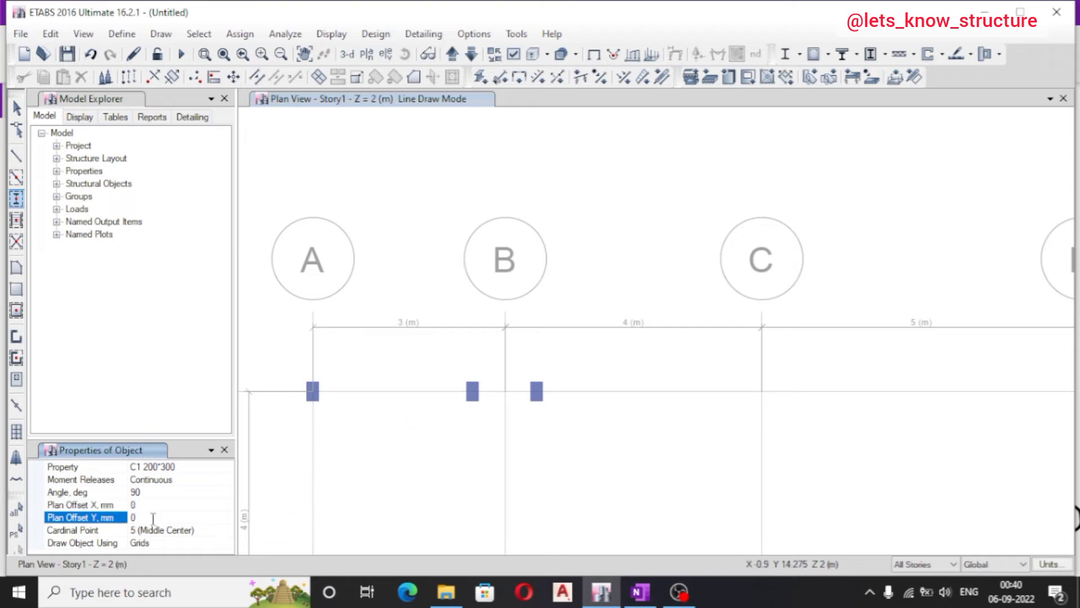
pyautogui.scroll(-3, 535, 289)
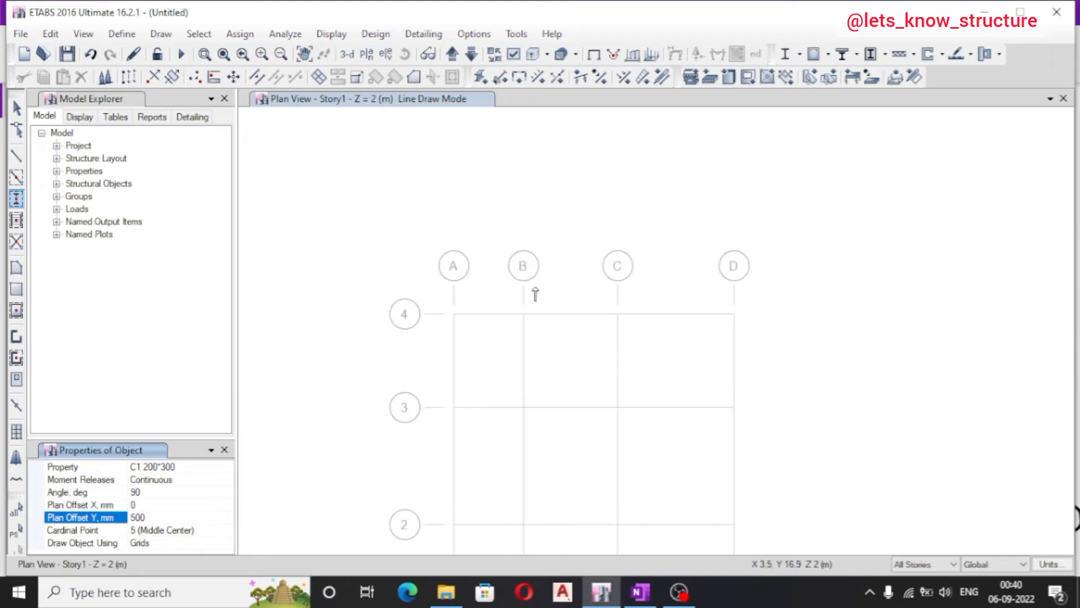
pyautogui.scroll(3, 514, 388)
pyautogui.scroll(-3, 537, 398)
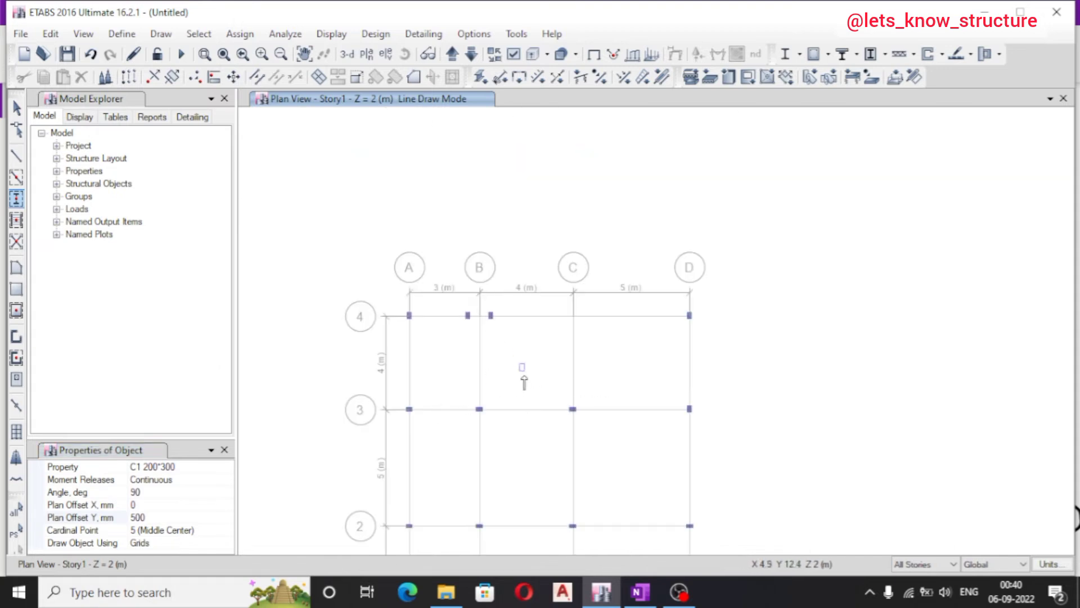
pyautogui.scroll(4, 581, 313)
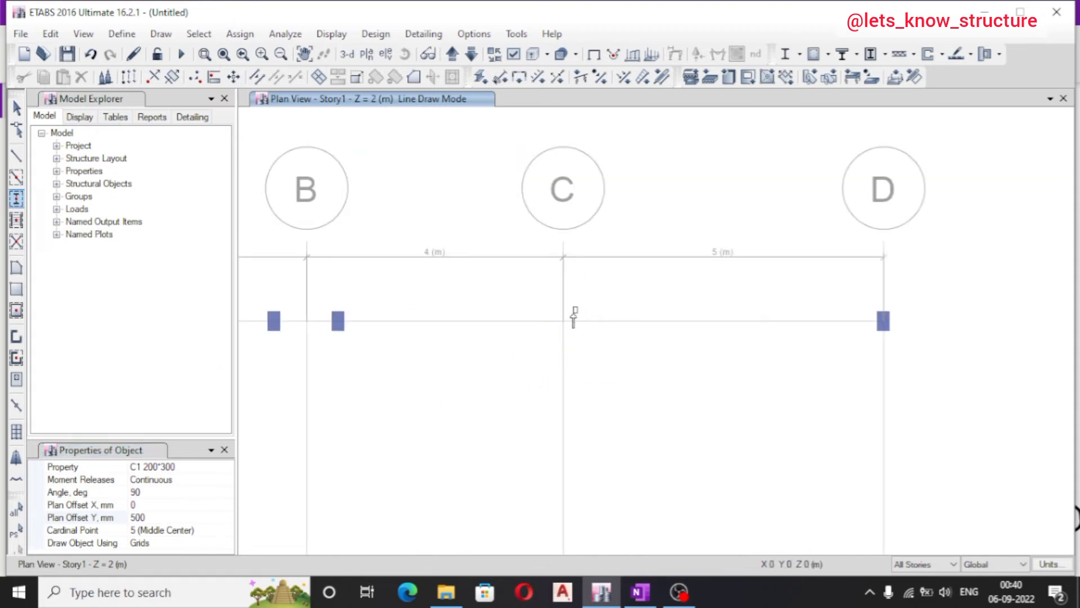
pyautogui.click(553, 334)
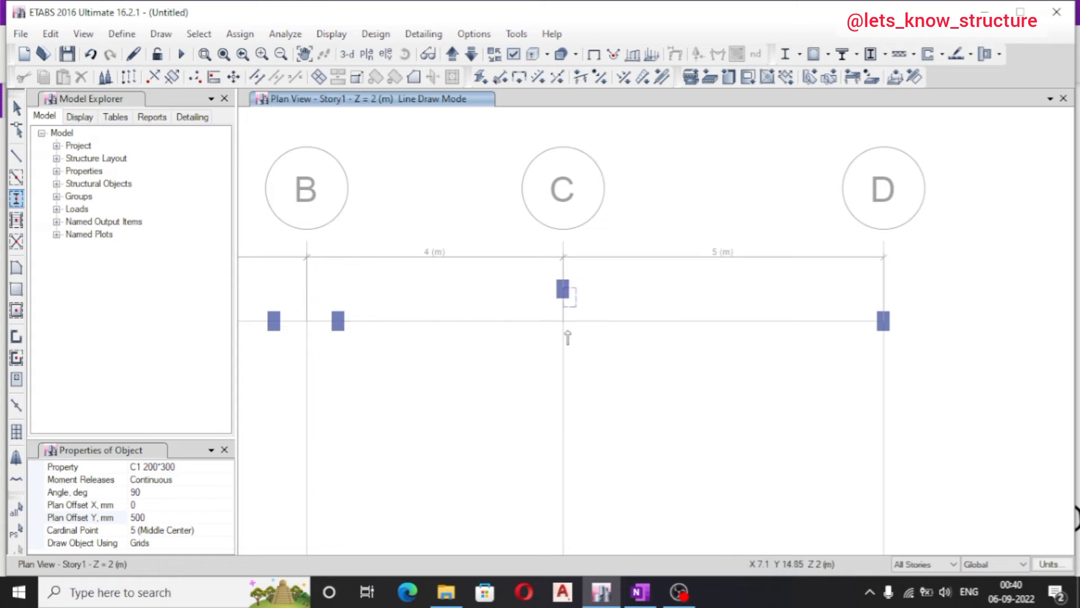
# Set Plan Offset Y to -500 mm and place a second 90-degree C1 200*300 column from grid point C-4
pyautogui.click(166, 517)
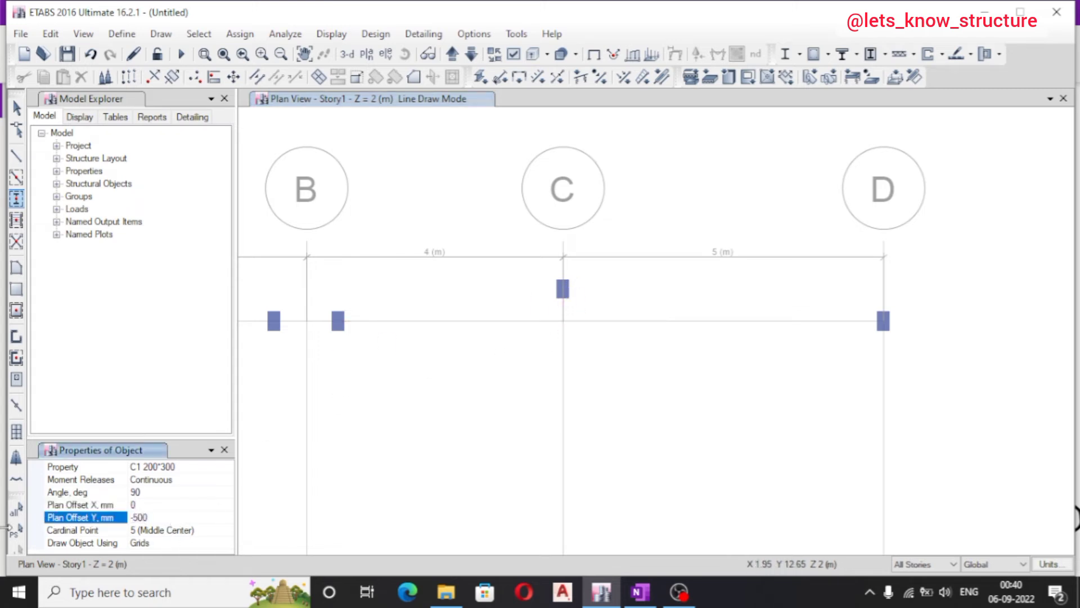
pyautogui.click(532, 336)
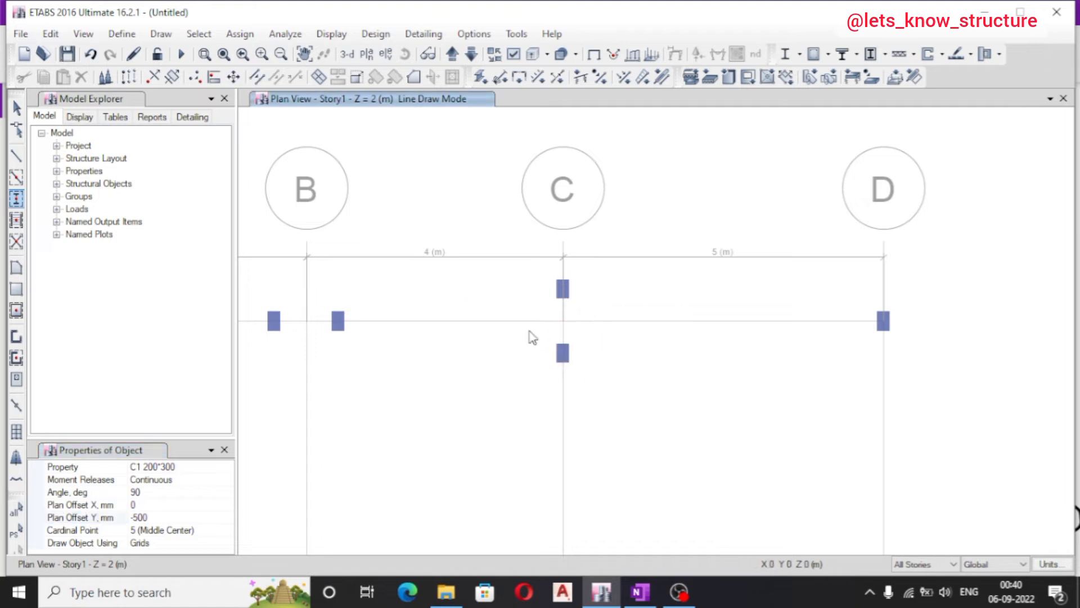
pyautogui.scroll(-3, 680, 330)
pyautogui.scroll(3, 632, 338)
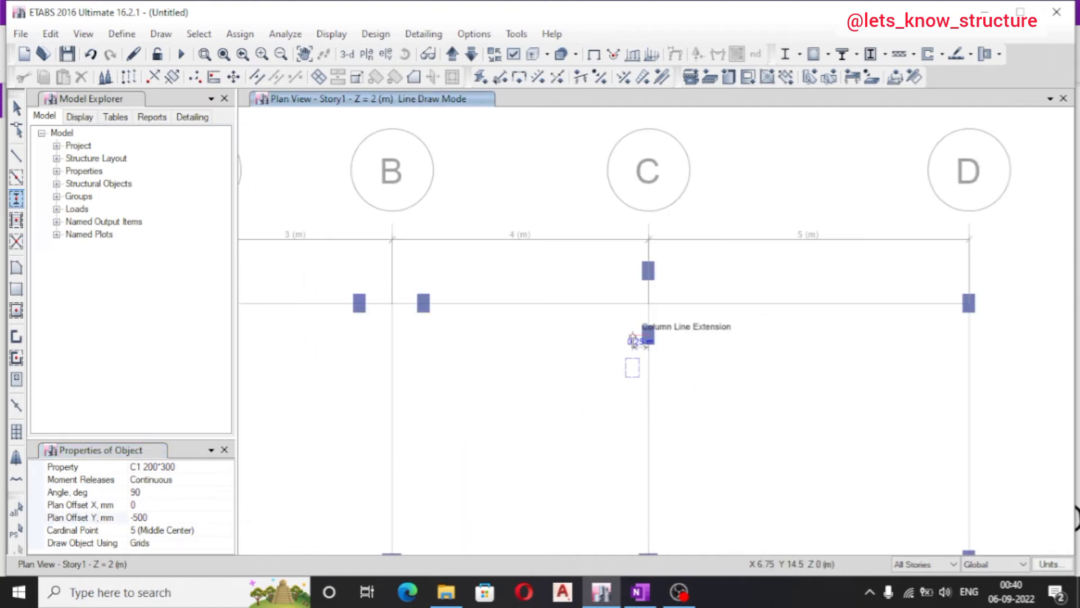
pyautogui.press('Escape')
# Delete both offset columns around grid point C-4 and the column offset from B-4 toward grid A
pyautogui.scroll(-3, 695, 282)
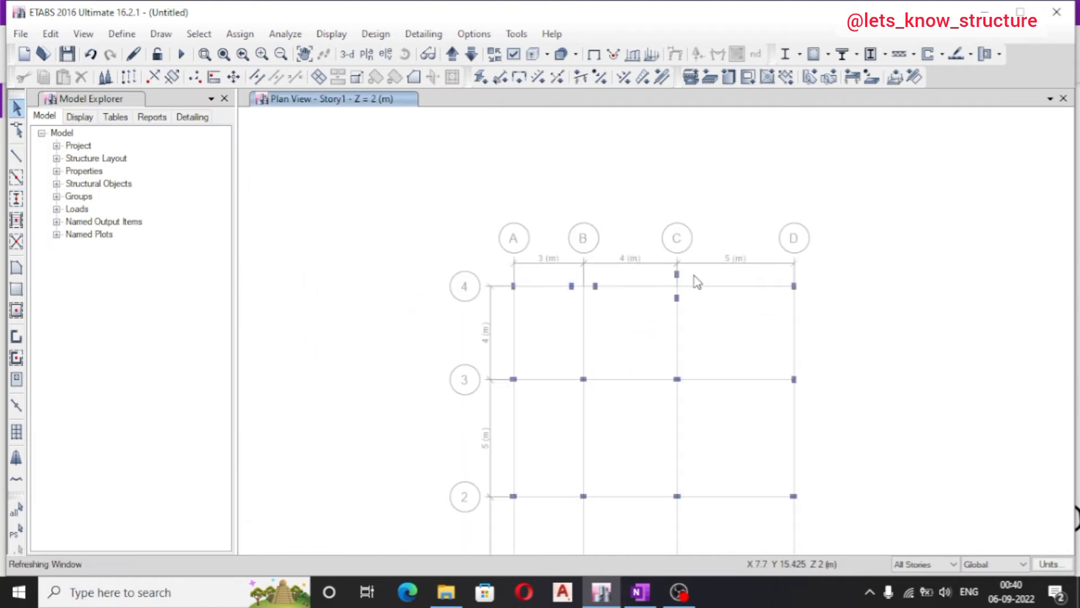
pyautogui.scroll(3, 697, 281)
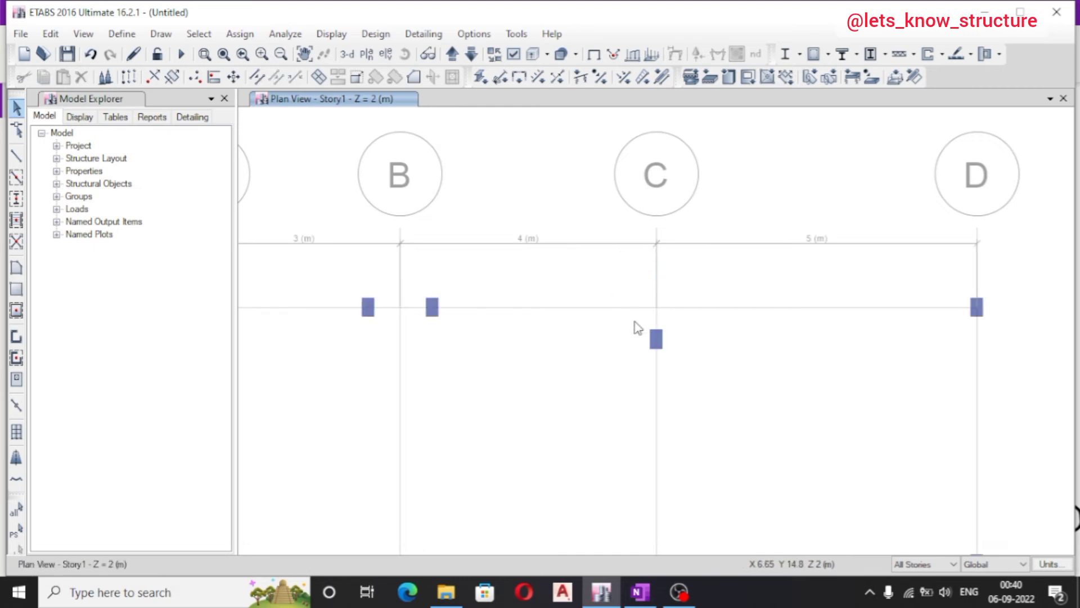
pyautogui.moveTo(723, 309); pyautogui.dragTo(624, 379)
pyautogui.press('Delete')
pyautogui.moveTo(388, 287); pyautogui.dragTo(332, 333)
pyautogui.press('Delete')
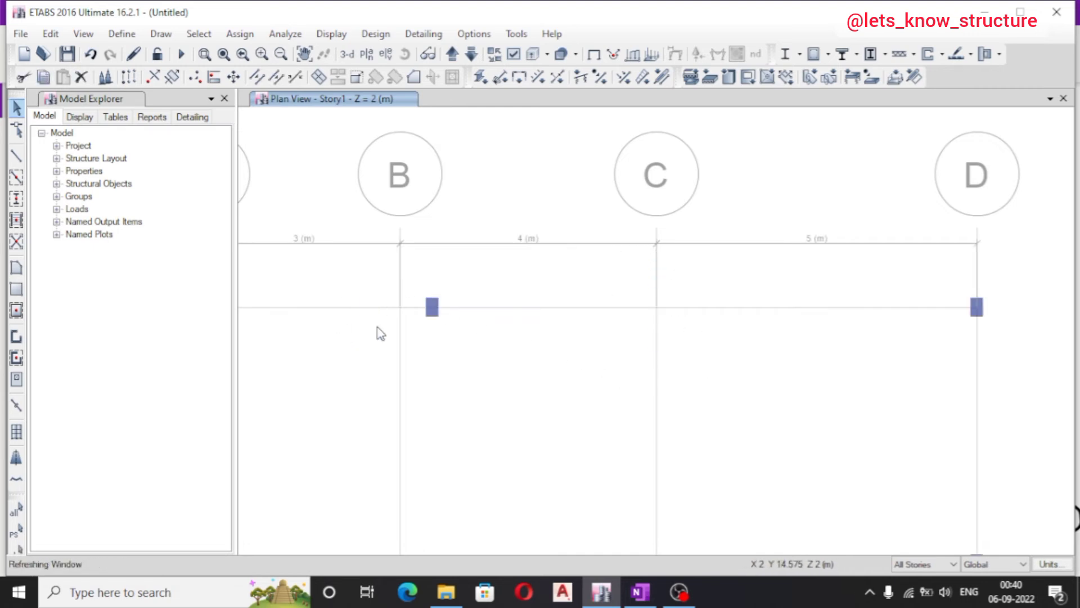
pyautogui.scroll(-3, 513, 306)
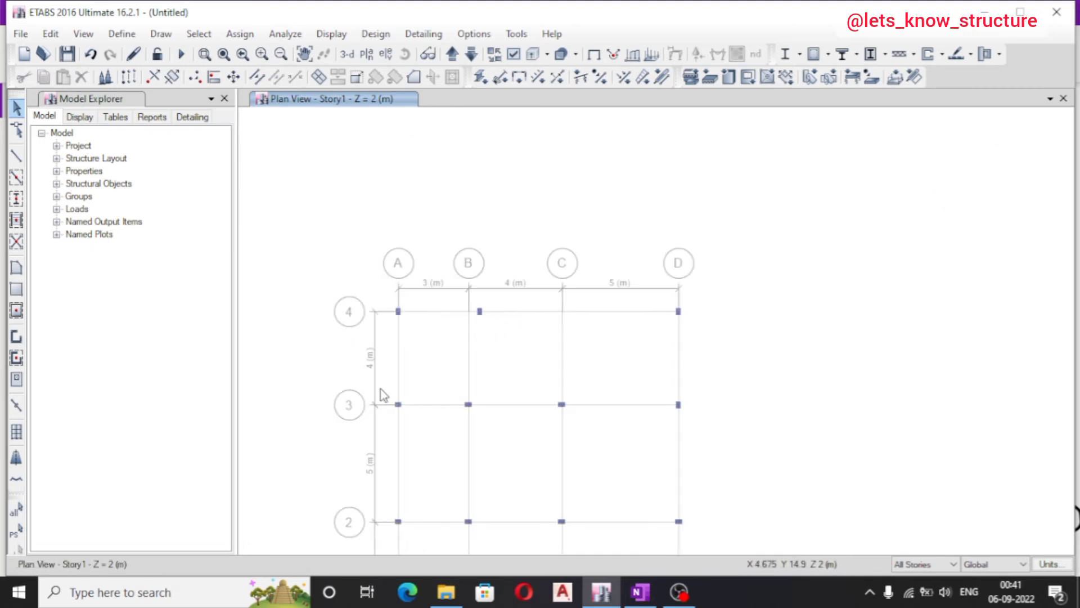
# Set the Quick Draw column Plan Offset Y to 0 and place a 90-degree C1 200*300 column at grid point C-4
pyautogui.click(17, 200)
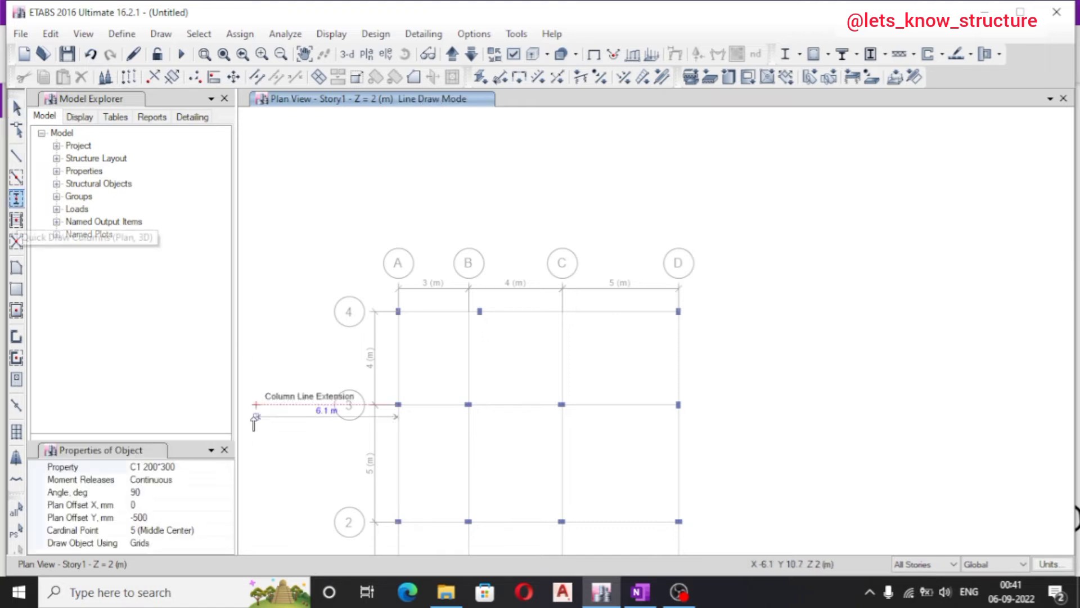
pyautogui.click(174, 514)
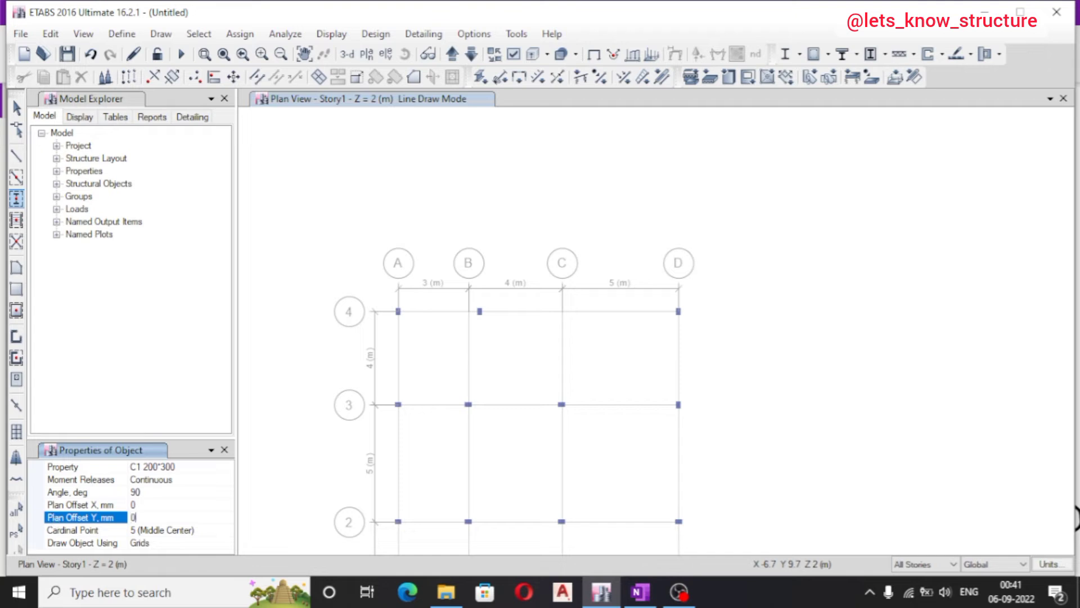
pyautogui.scroll(3, 575, 315)
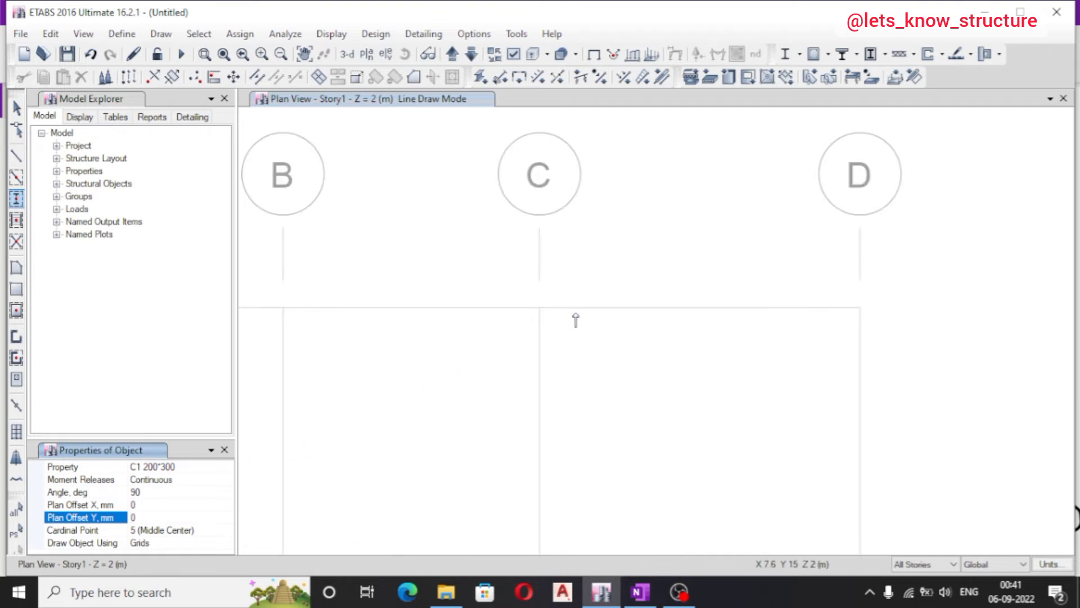
pyautogui.click(523, 337)
pyautogui.scroll(-3, 599, 348)
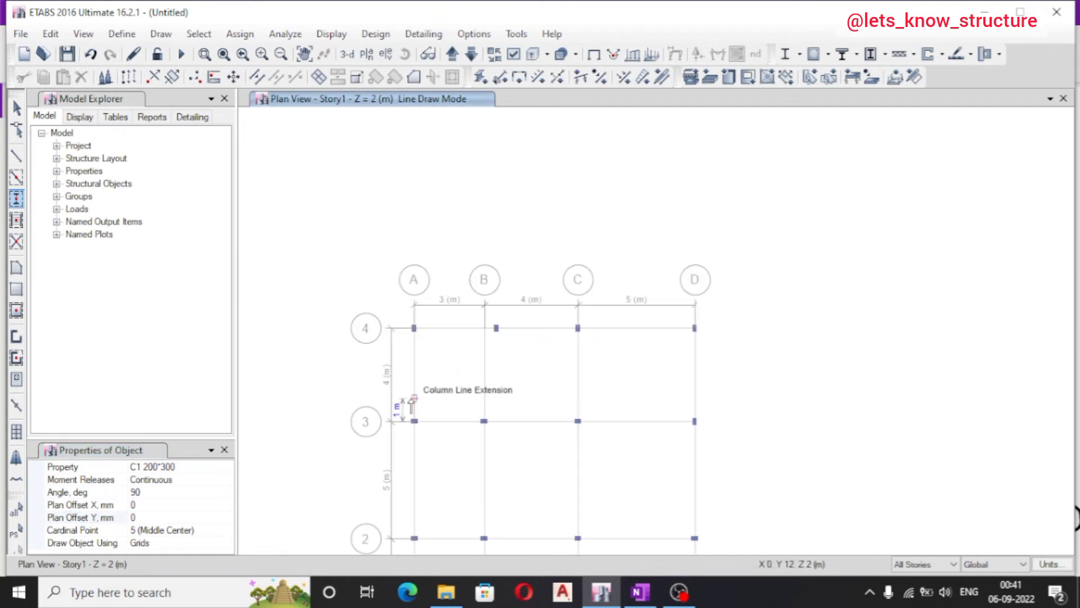
pyautogui.press('Escape')
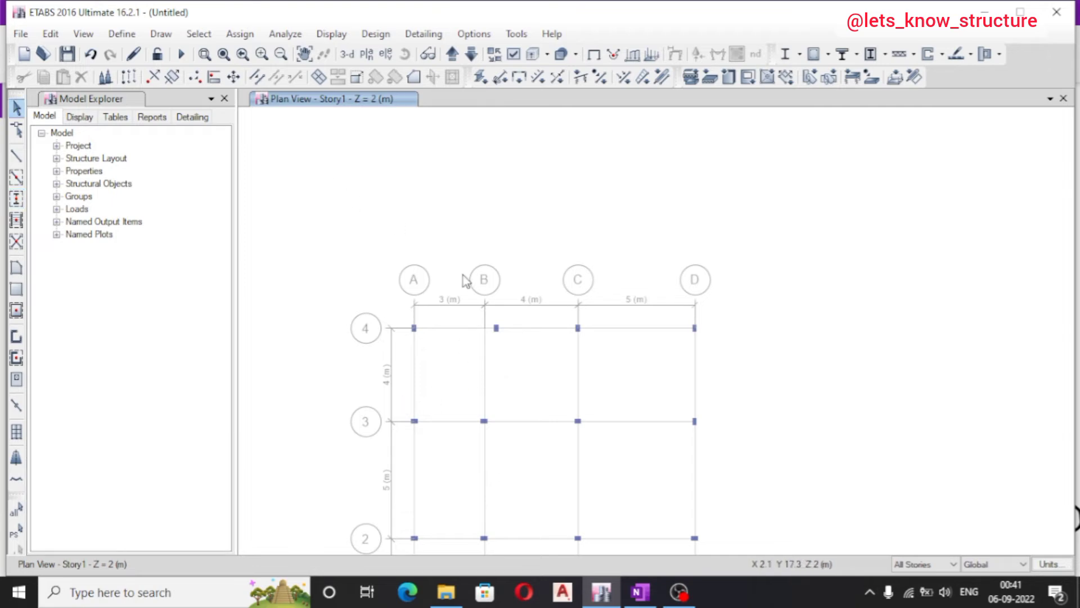
# Limit drawing to One Story and start Draw Beam/Column/Brace with the B1 200*300 frame property
pyautogui.click(929, 565)
pyautogui.click(924, 578)
pyautogui.click(161, 34)
pyautogui.moveTo(218, 110)
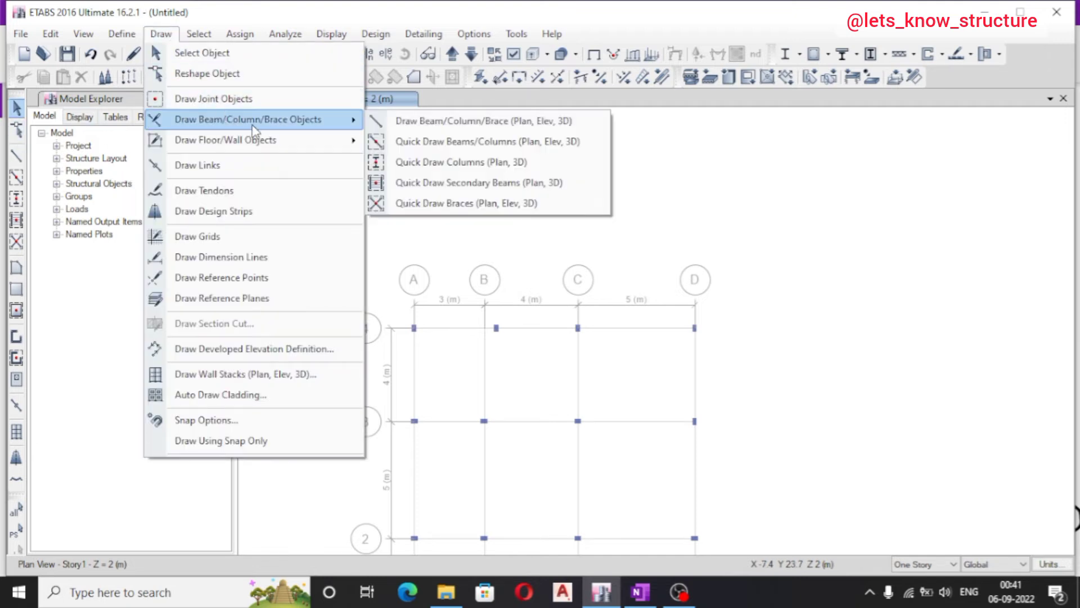
pyautogui.click(421, 127)
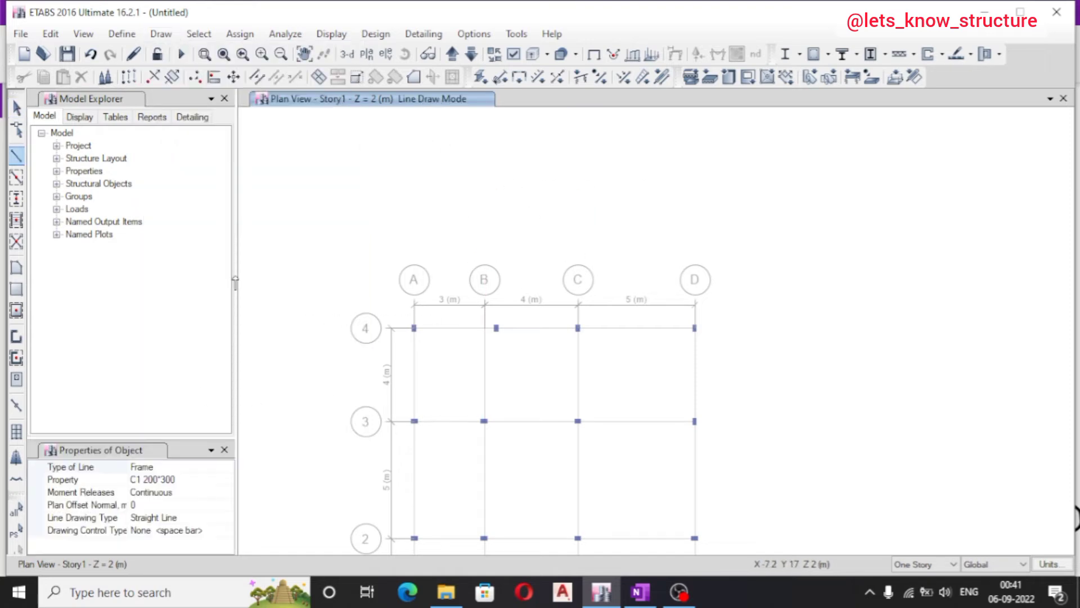
pyautogui.click(161, 34)
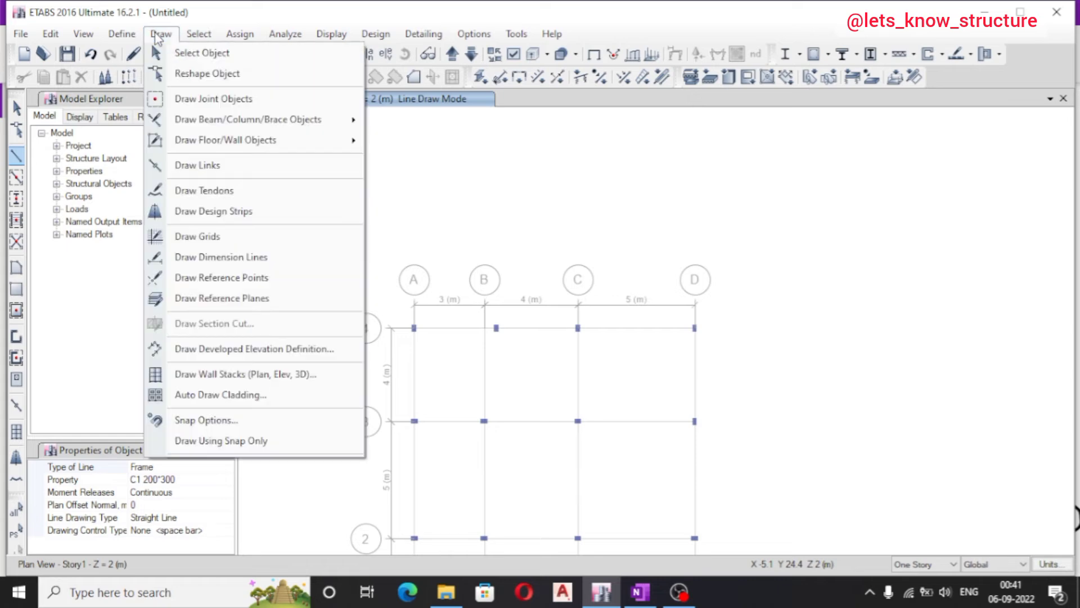
pyautogui.moveTo(242, 122)
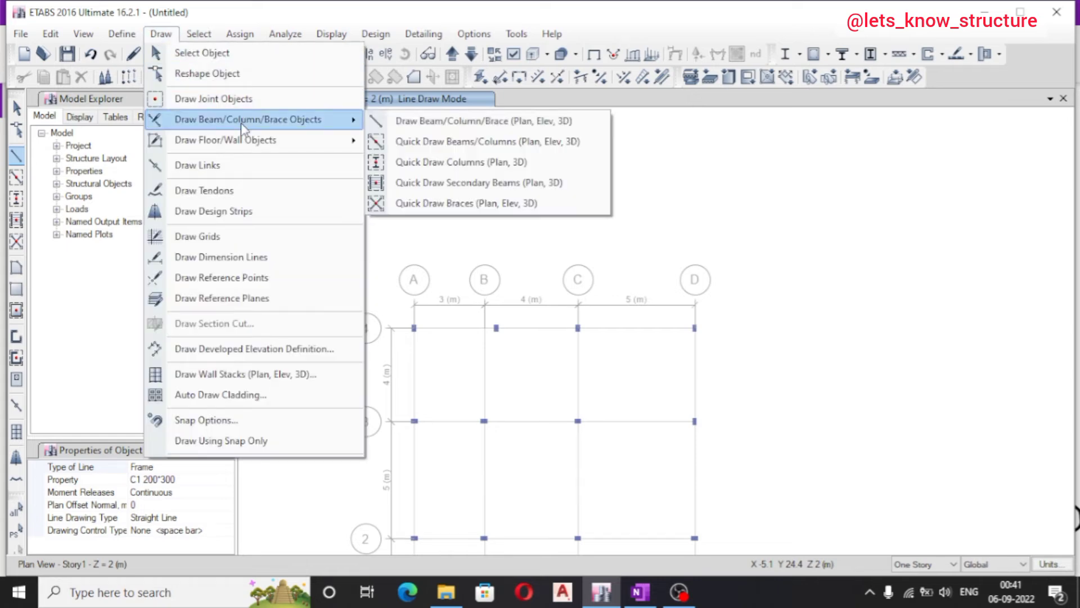
pyautogui.click(417, 129)
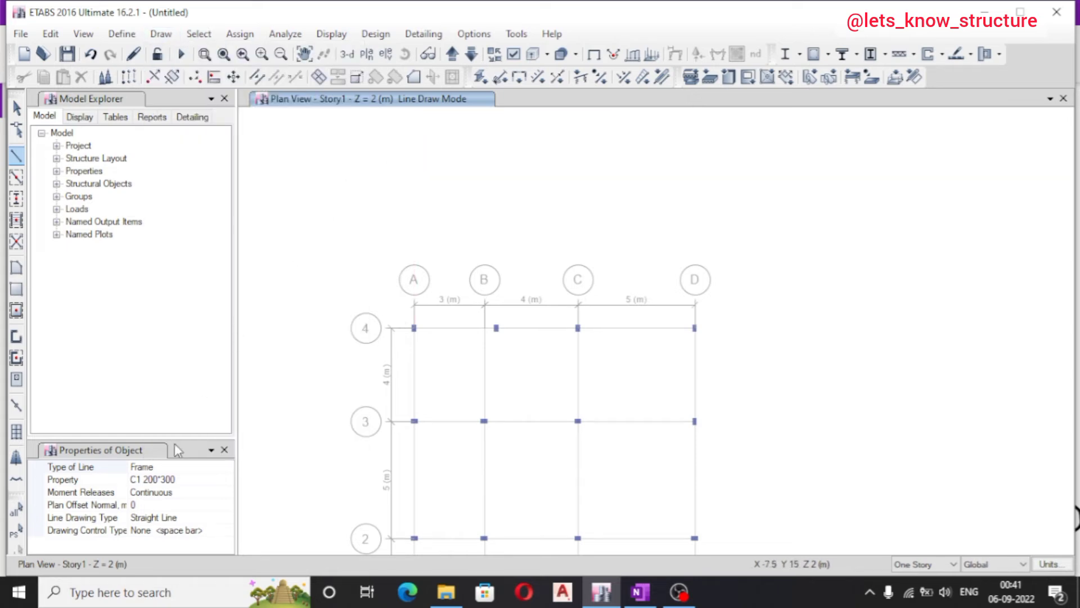
pyautogui.click(199, 482)
pyautogui.click(227, 481)
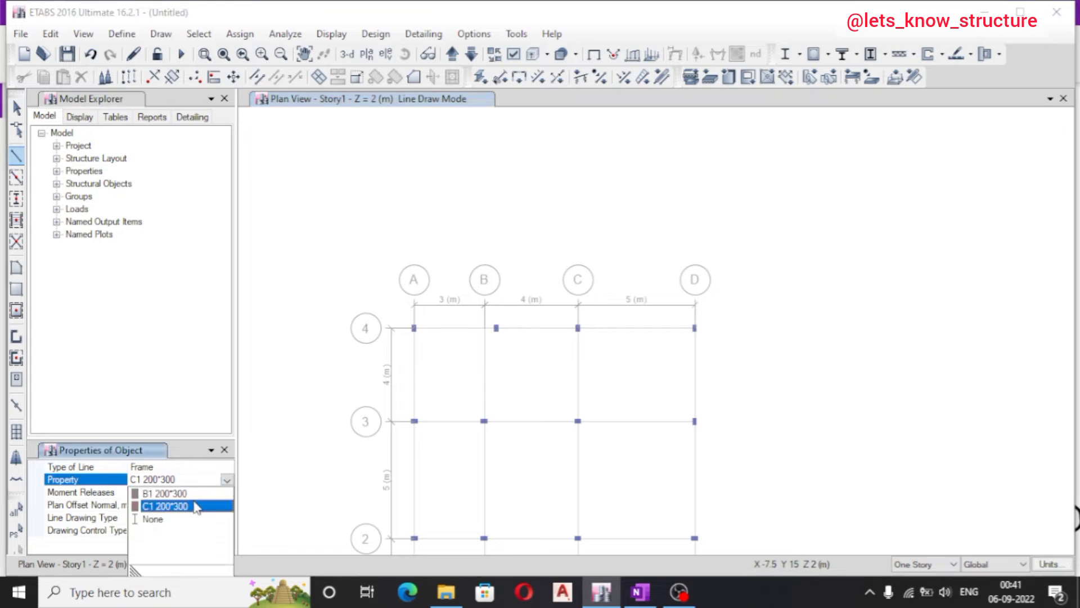
pyautogui.click(198, 496)
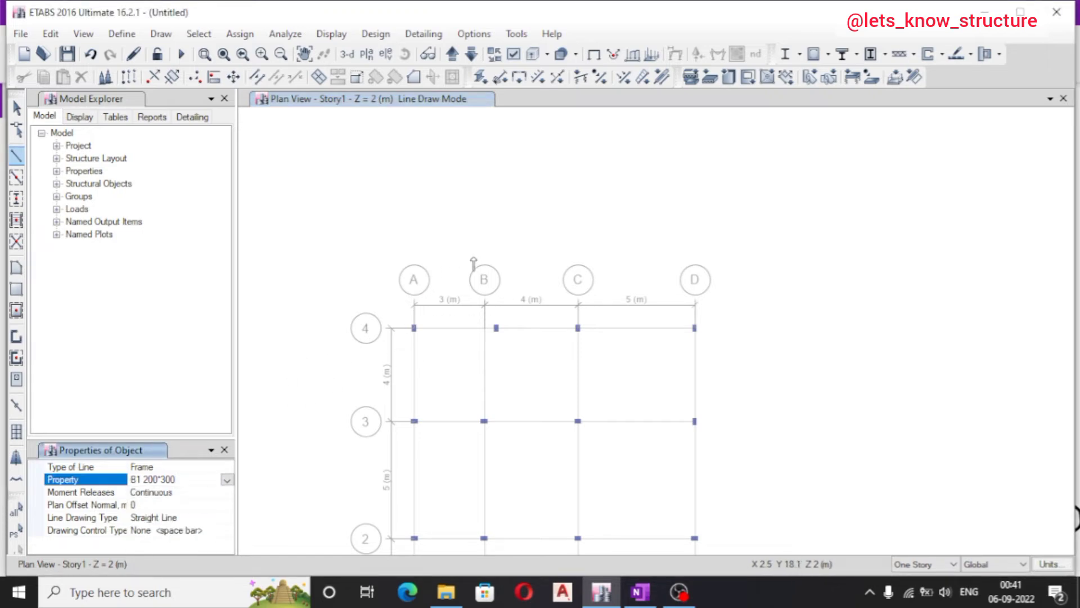
# Draw a straight 3.5 m B1 200*300 beam from grid point A-4 to the offset column beside B-4
pyautogui.scroll(3, 450, 309)
pyautogui.scroll(3, 352, 372)
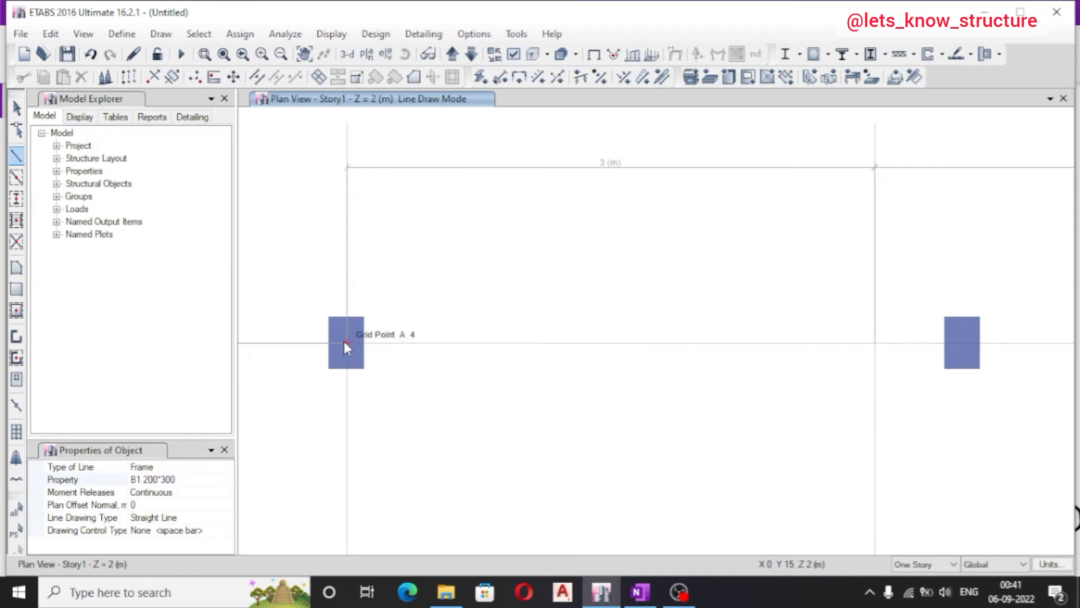
pyautogui.click(344, 342)
pyautogui.scroll(-3, 563, 355)
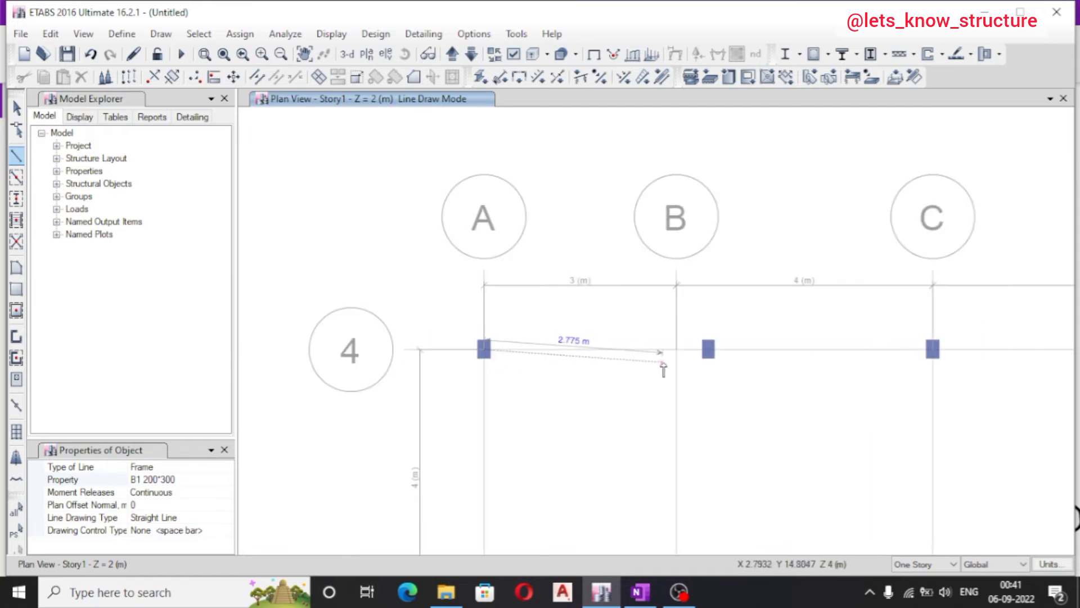
pyautogui.scroll(3, 708, 355)
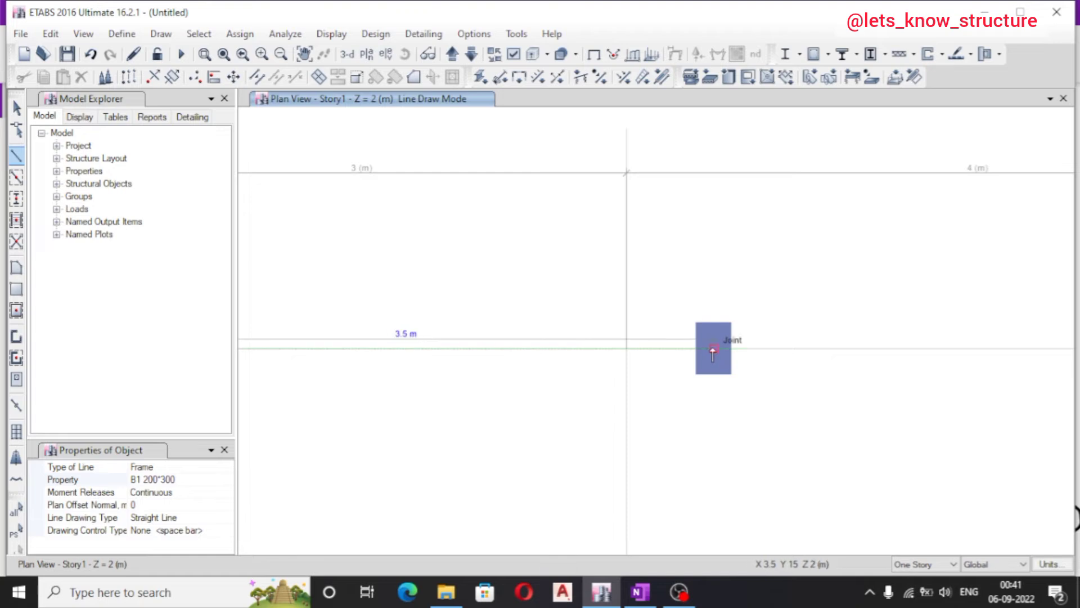
pyautogui.click(715, 351)
pyautogui.scroll(-3, 599, 401)
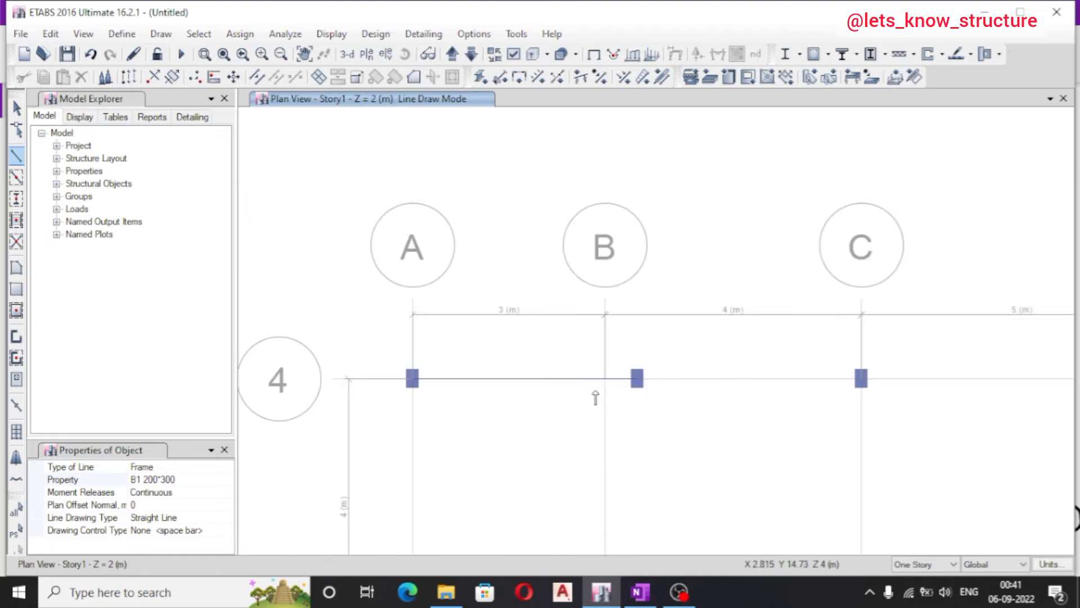
# Continue the B1 200*300 beams along grid line 4 from the offset column beside B-4 through C-4 to D-4
pyautogui.scroll(3, 567, 401)
pyautogui.scroll(-3, 561, 388)
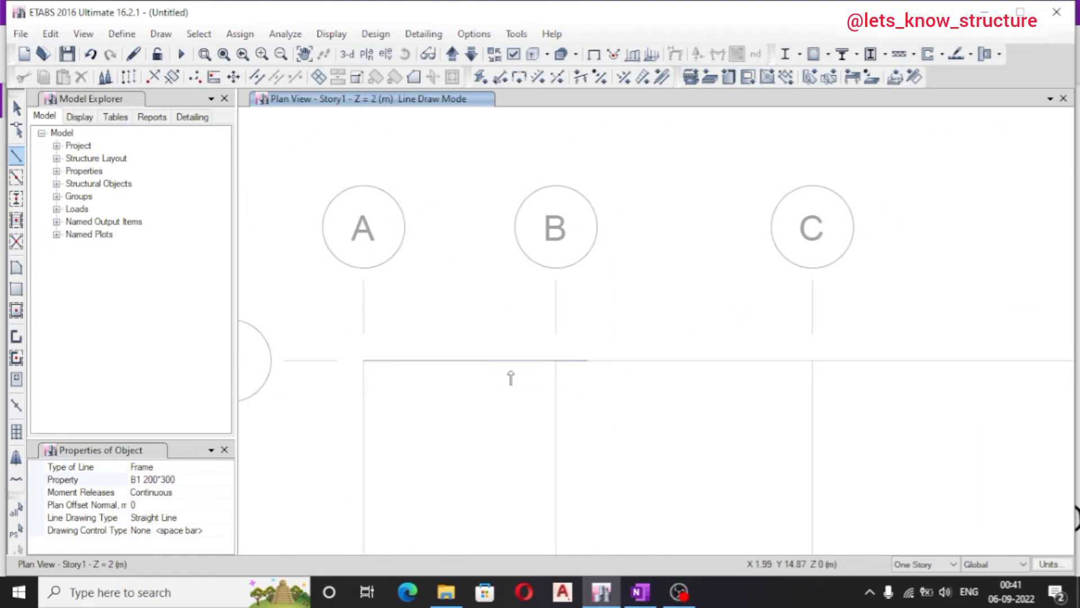
pyautogui.scroll(3, 511, 379)
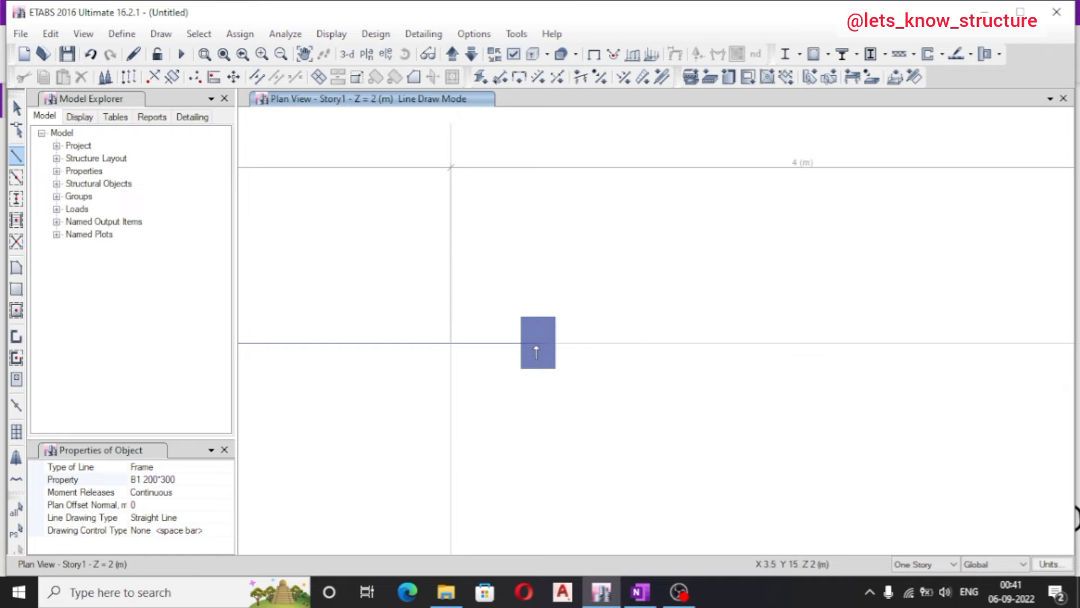
pyautogui.scroll(-3, 536, 352)
pyautogui.scroll(3, 714, 355)
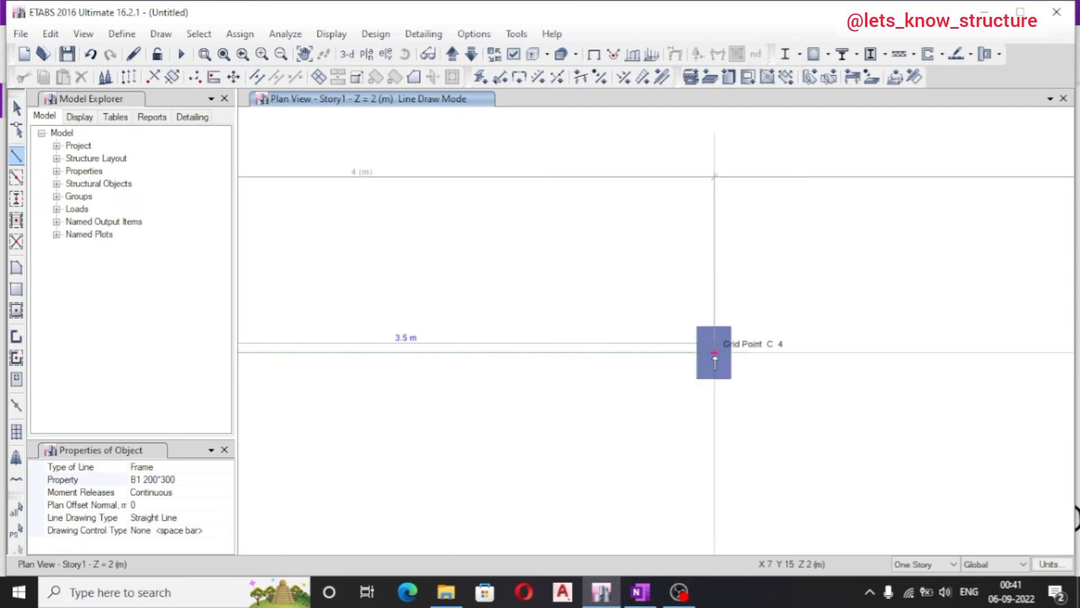
pyautogui.click(714, 354)
pyautogui.scroll(-3, 526, 420)
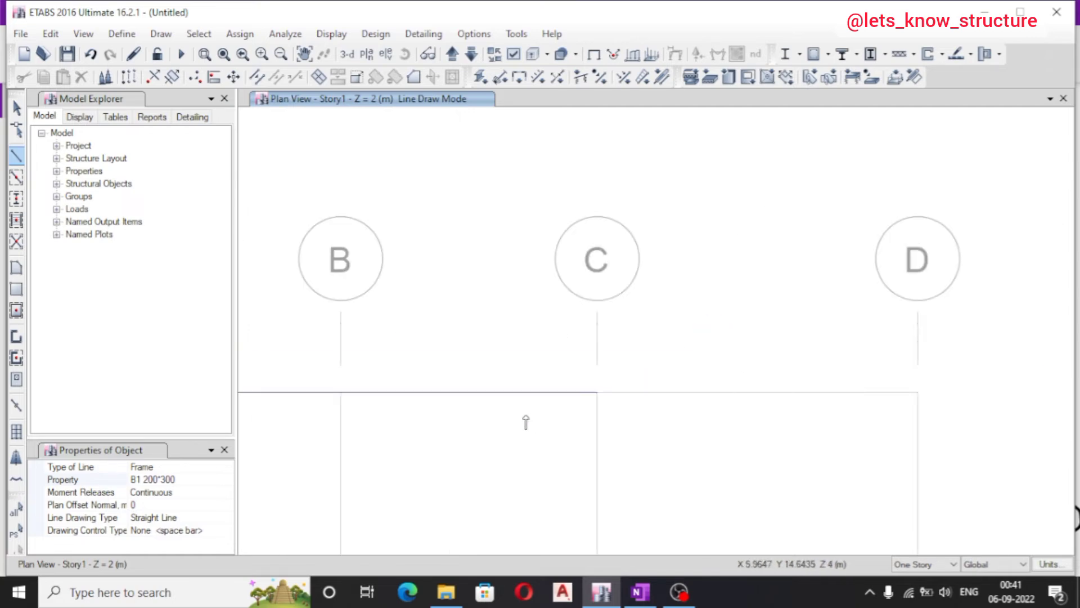
pyautogui.click(916, 394)
# Draw B1 200*300 beams along grid line D from D-4 through D-3 and D-2 to D-1
pyautogui.scroll(-3, 776, 337)
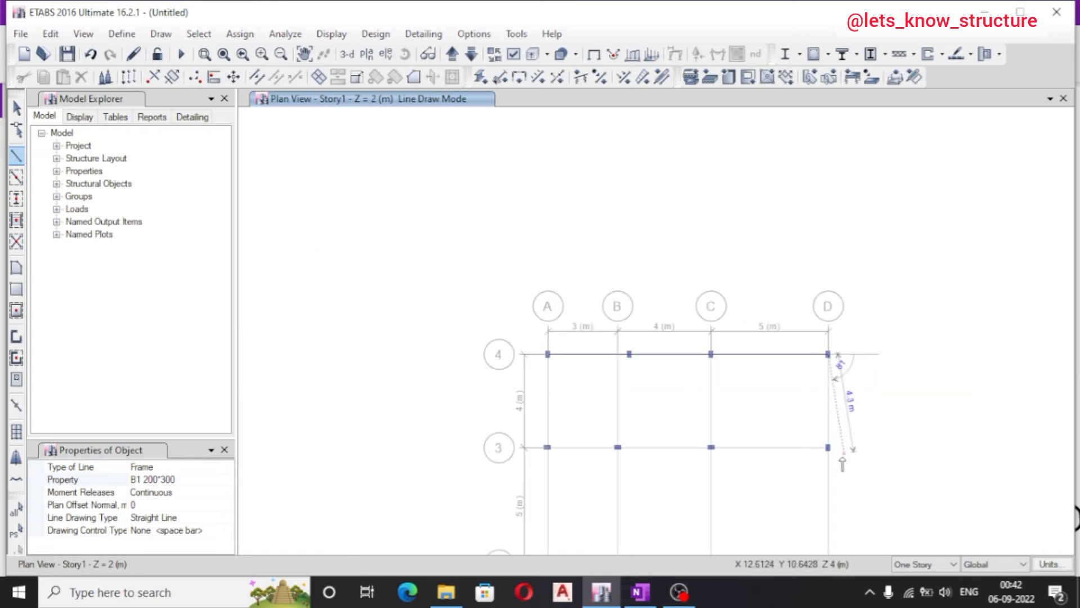
pyautogui.scroll(3, 843, 464)
pyautogui.click(816, 416)
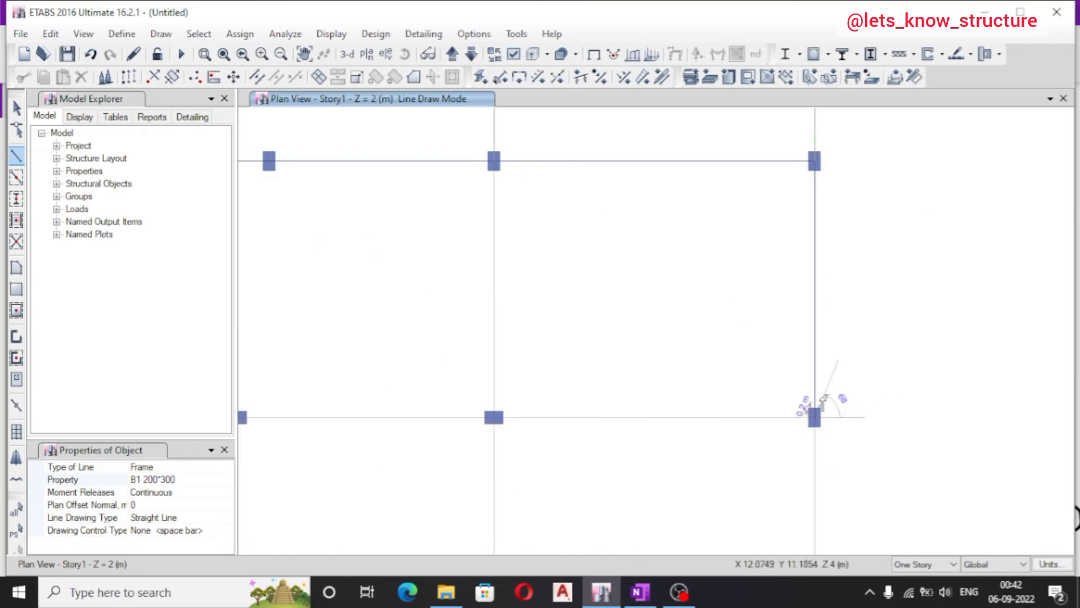
pyautogui.scroll(-3, 823, 399)
pyautogui.scroll(6, 828, 509)
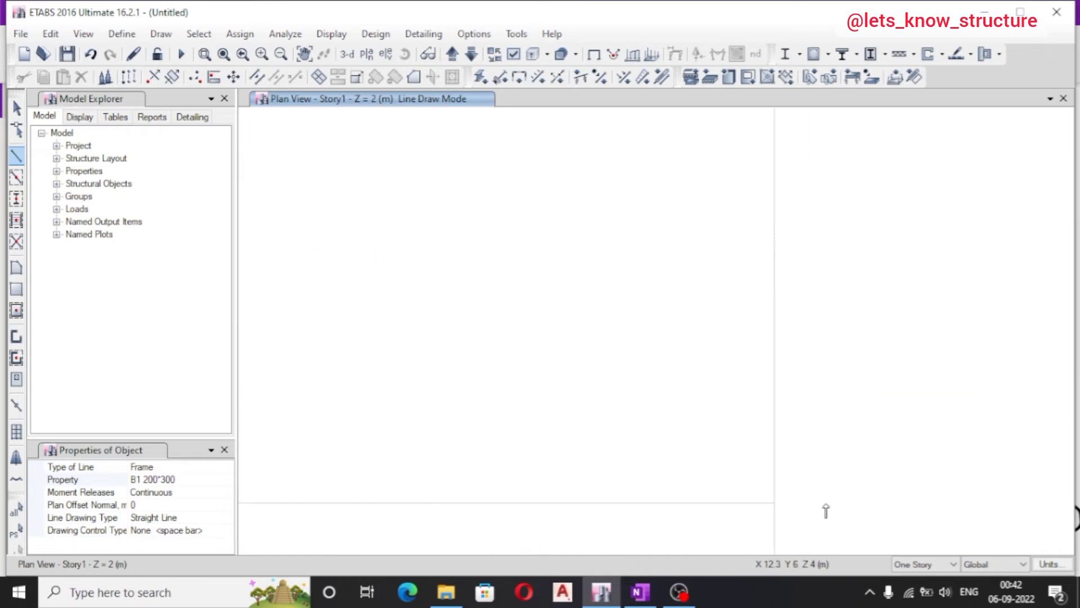
pyautogui.click(774, 503)
pyautogui.scroll(-3, 820, 393)
pyautogui.scroll(-2, 827, 465)
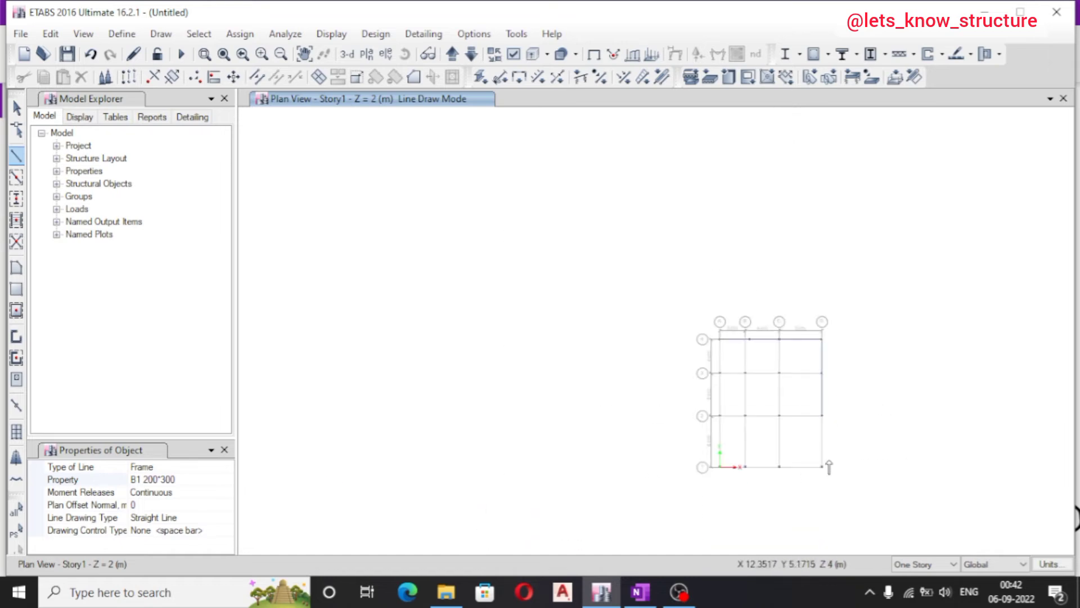
pyautogui.scroll(6, 819, 479)
pyautogui.click(798, 456)
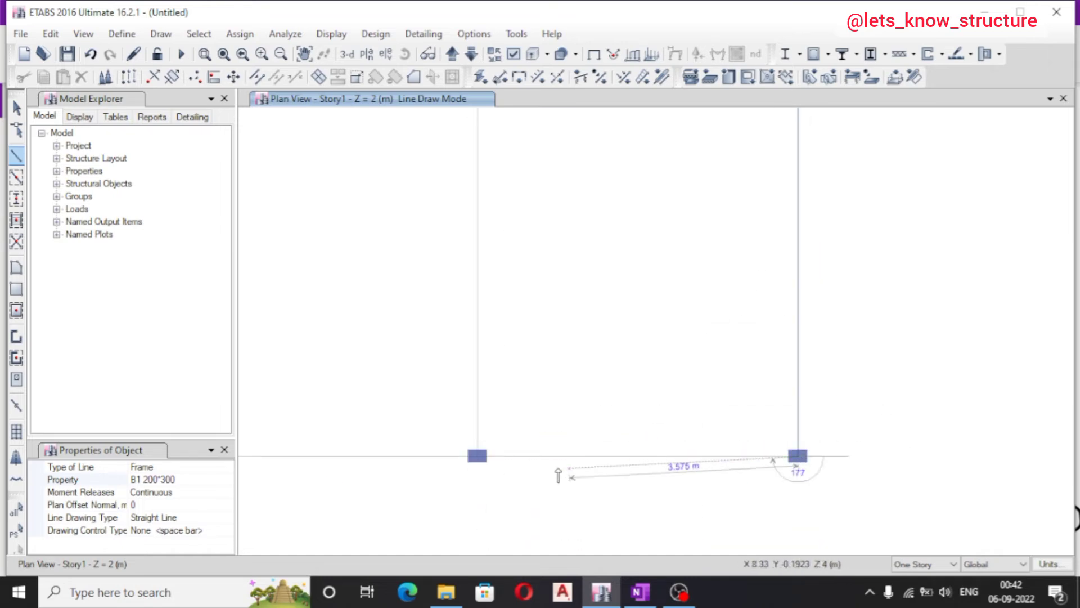
# Draw B1 200*300 beams along grid line 1 from D-1 through C-1 and B-1 to A-1
pyautogui.scroll(-3, 637, 467)
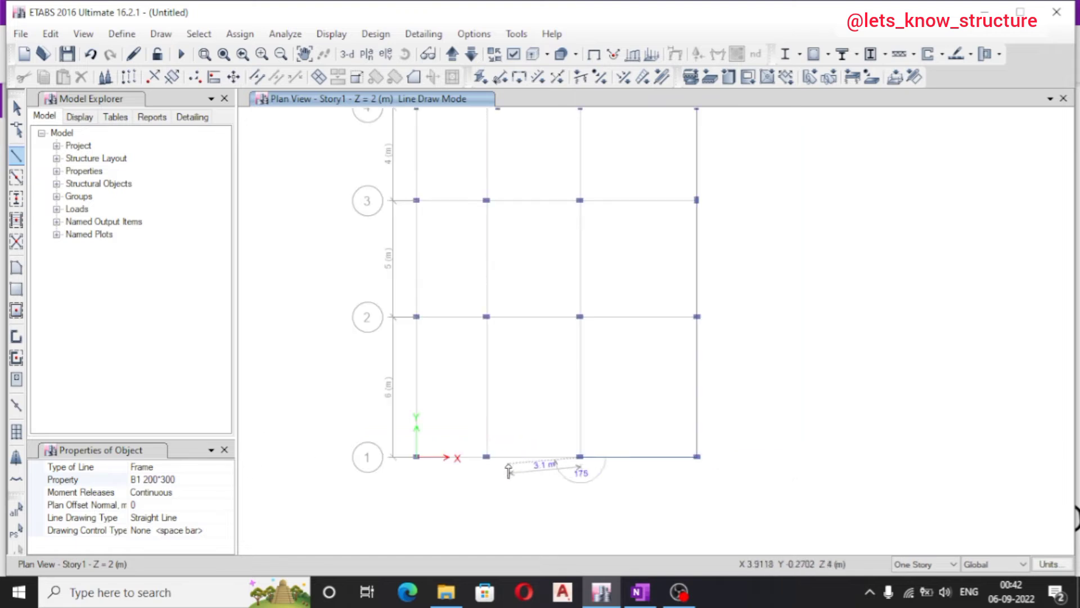
pyautogui.scroll(3, 498, 462)
pyautogui.click(501, 446)
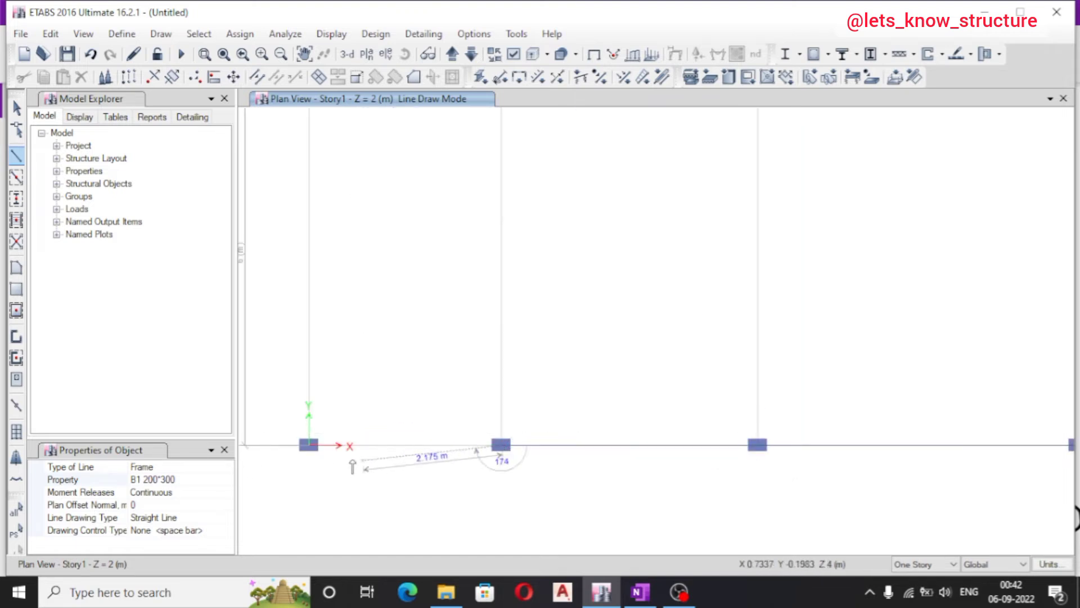
pyautogui.click(309, 446)
# Close the perimeter with B1 200*300 beams along grid line A from A-1 through A-2 and A-3 to A-4
pyautogui.scroll(-4, 332, 473)
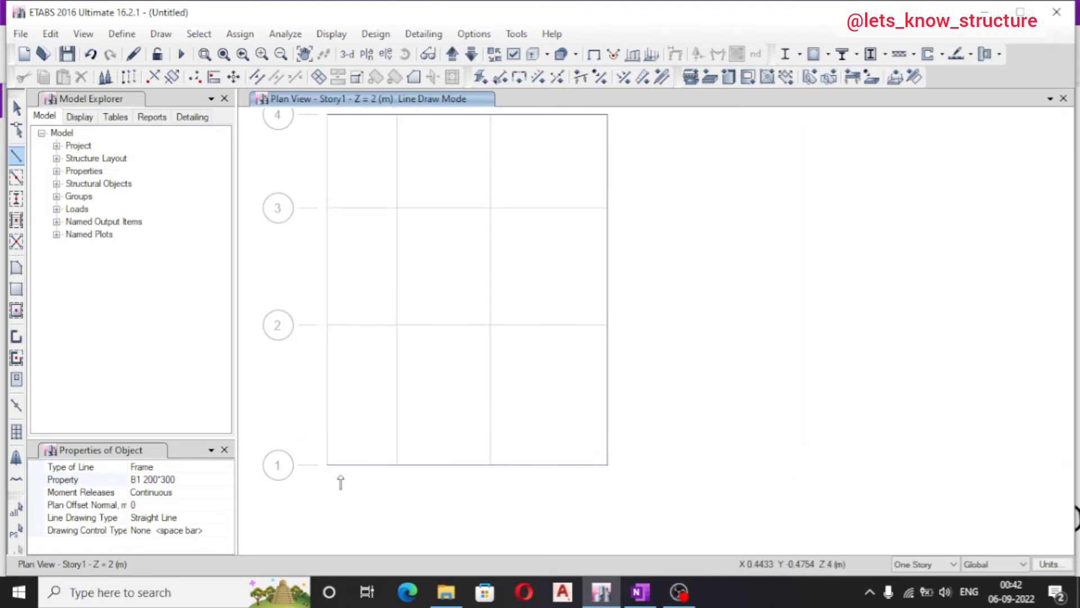
pyautogui.scroll(5, 338, 436)
pyautogui.scroll(3, 335, 450)
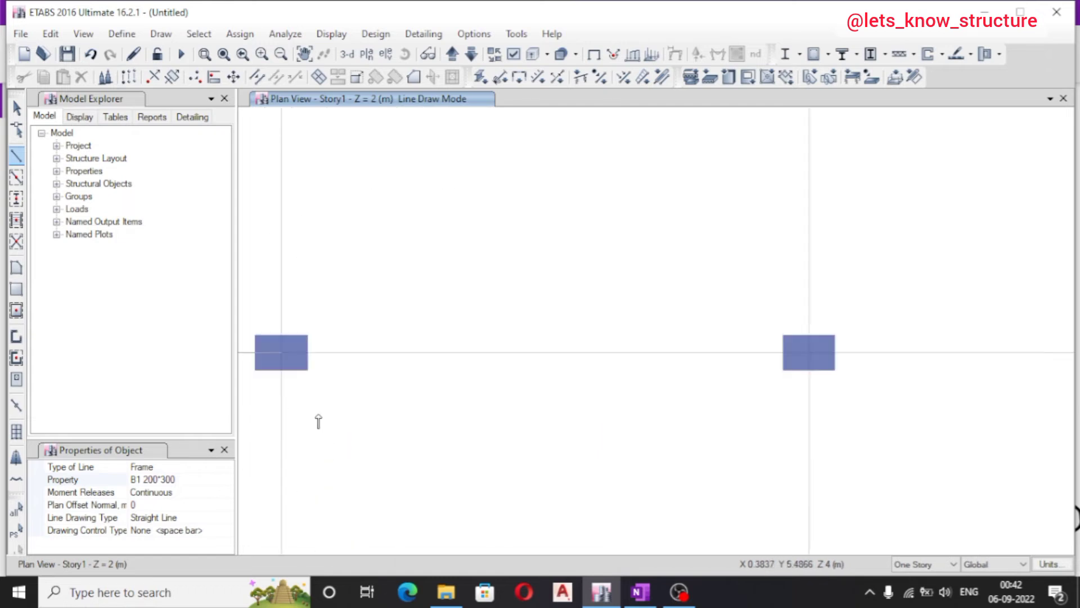
pyautogui.click(283, 354)
pyautogui.scroll(-3, 332, 439)
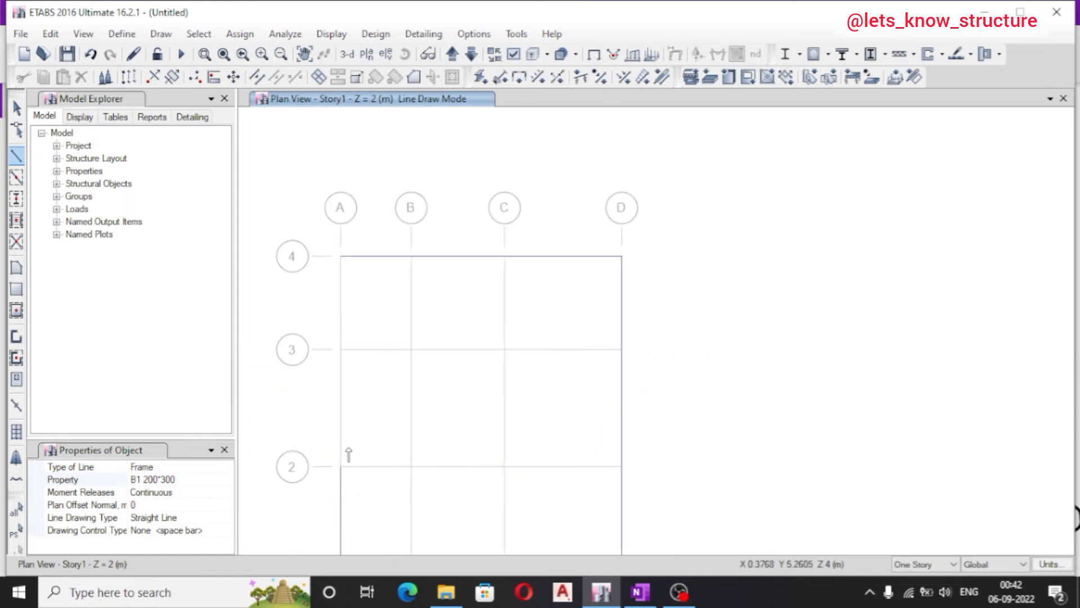
pyautogui.scroll(3, 366, 382)
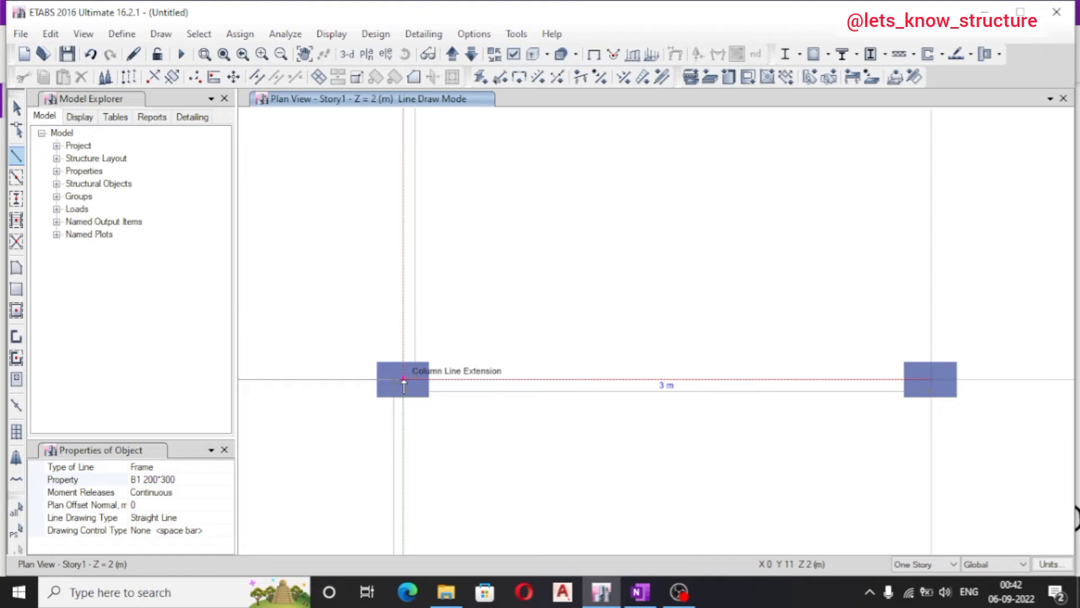
pyautogui.scroll(-3, 403, 383)
pyautogui.scroll(4, 405, 444)
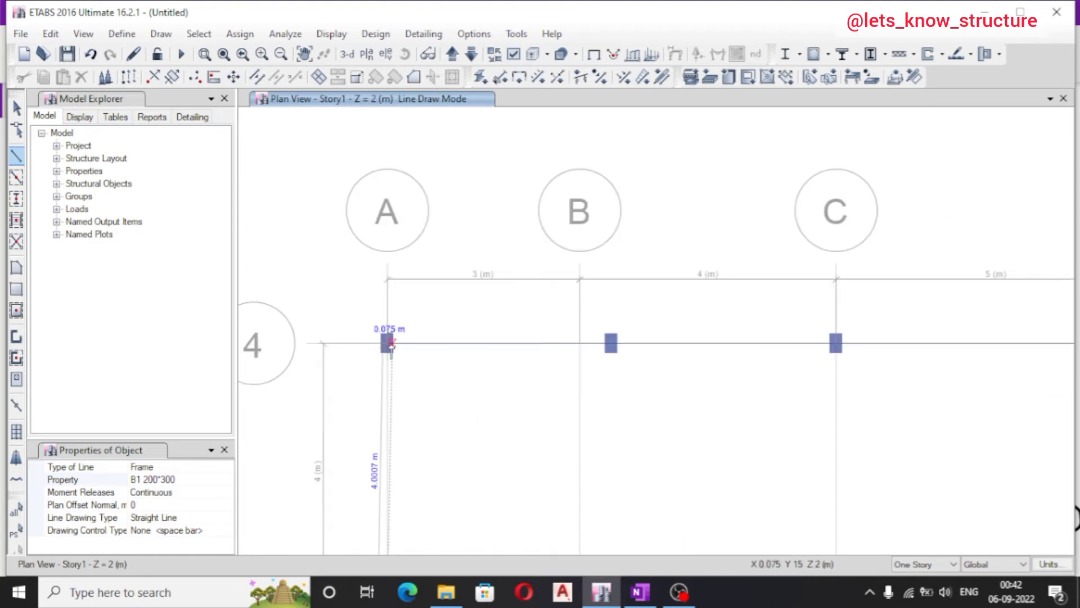
pyautogui.click(387, 343)
pyautogui.scroll(-3, 462, 326)
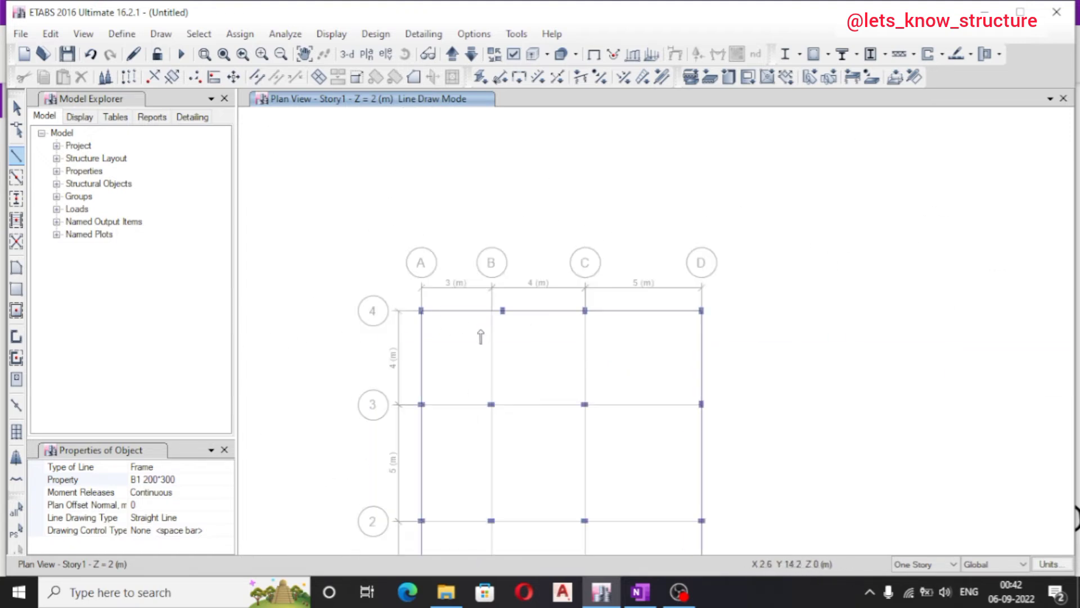
pyautogui.scroll(-3, 480, 336)
pyautogui.scroll(3, 400, 357)
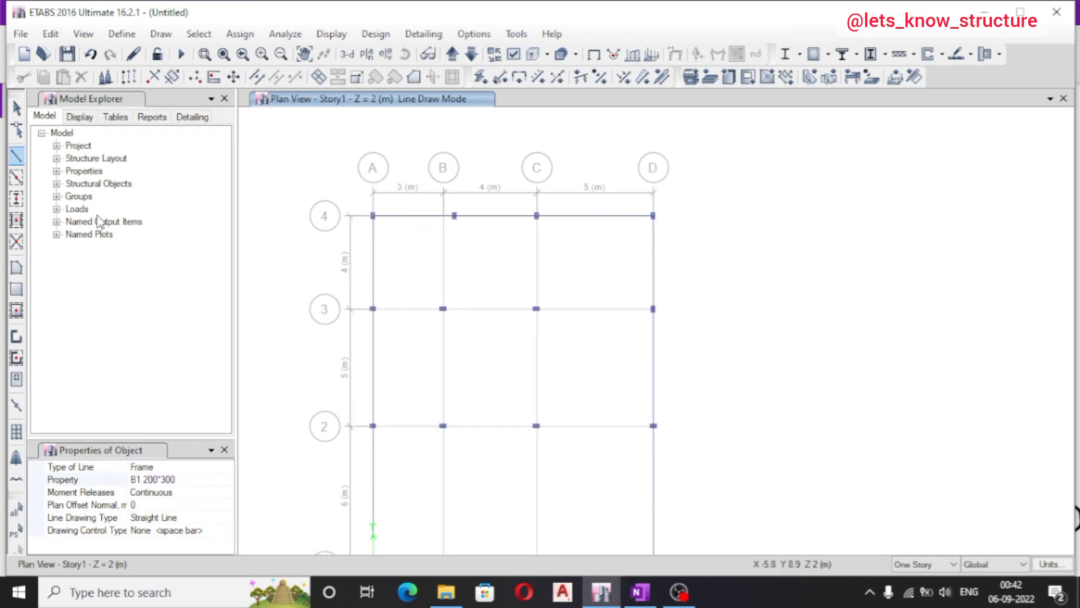
# Quick-draw B1 200*300 frame beams along the undrawn interior grid segments: grids 2 and 3, plus grids B and C between 2 and 4
pyautogui.click(161, 33)
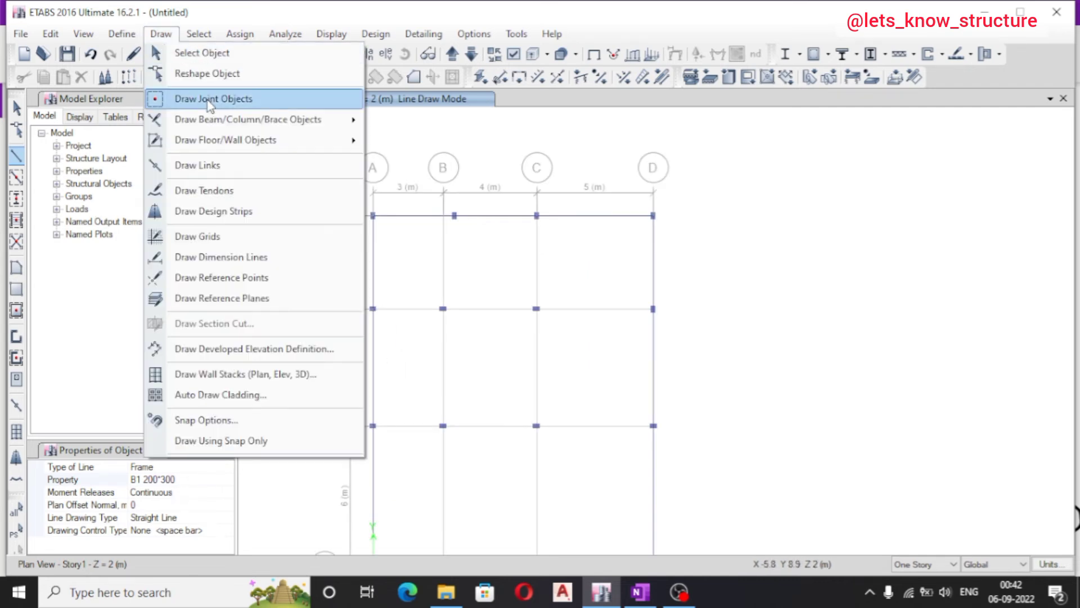
pyautogui.moveTo(228, 125)
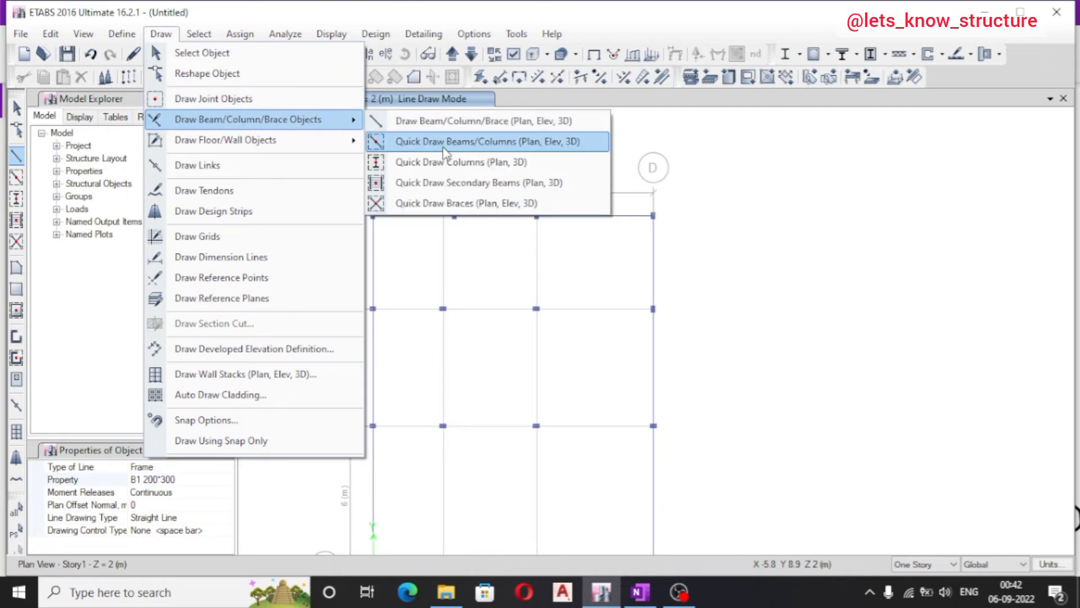
pyautogui.click(444, 142)
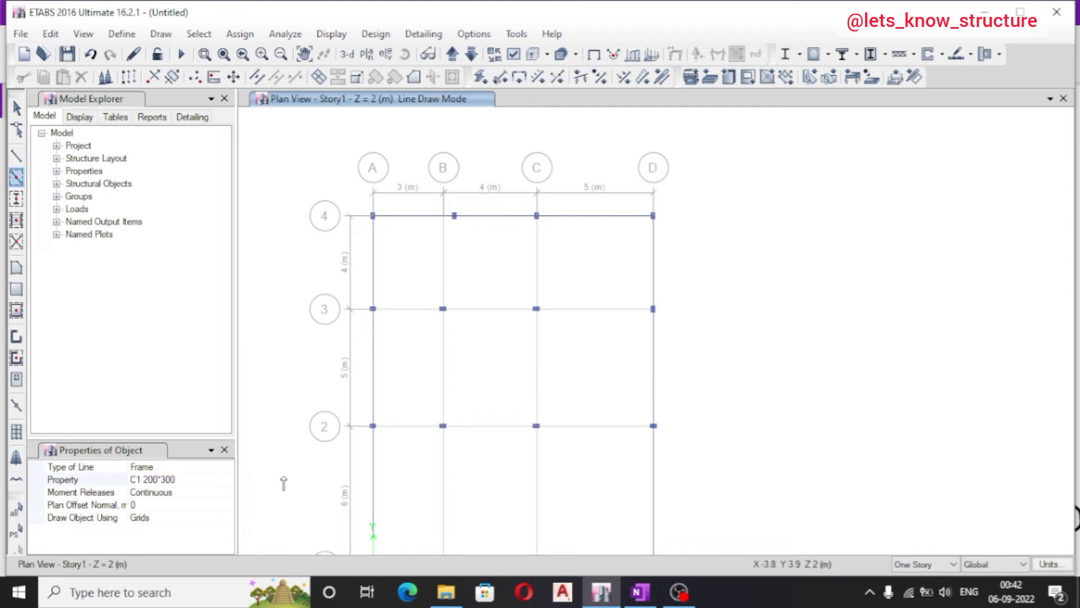
pyautogui.click(202, 484)
pyautogui.click(201, 483)
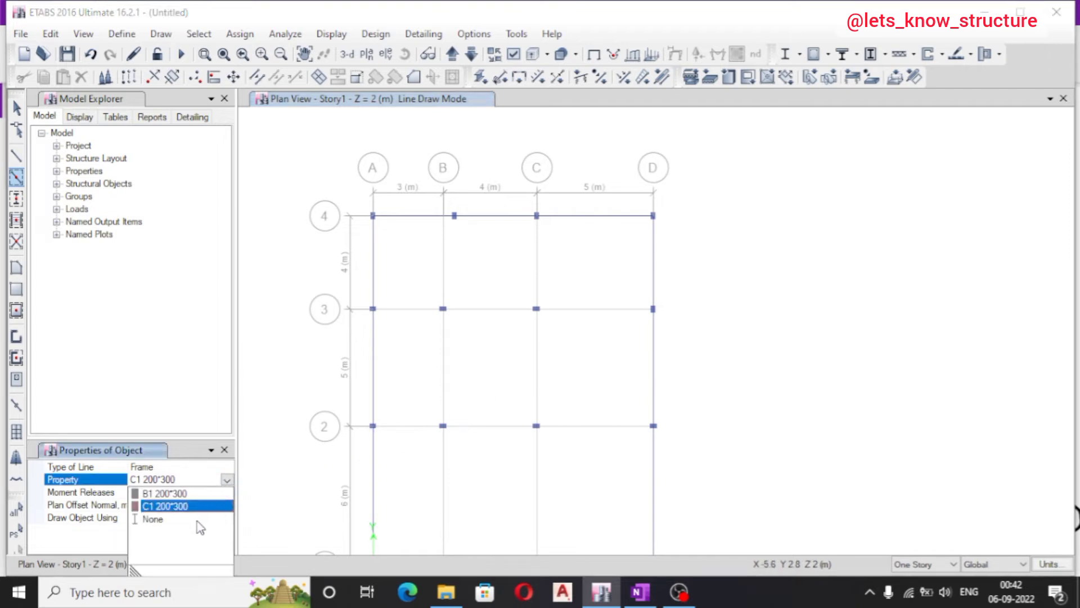
pyautogui.click(185, 494)
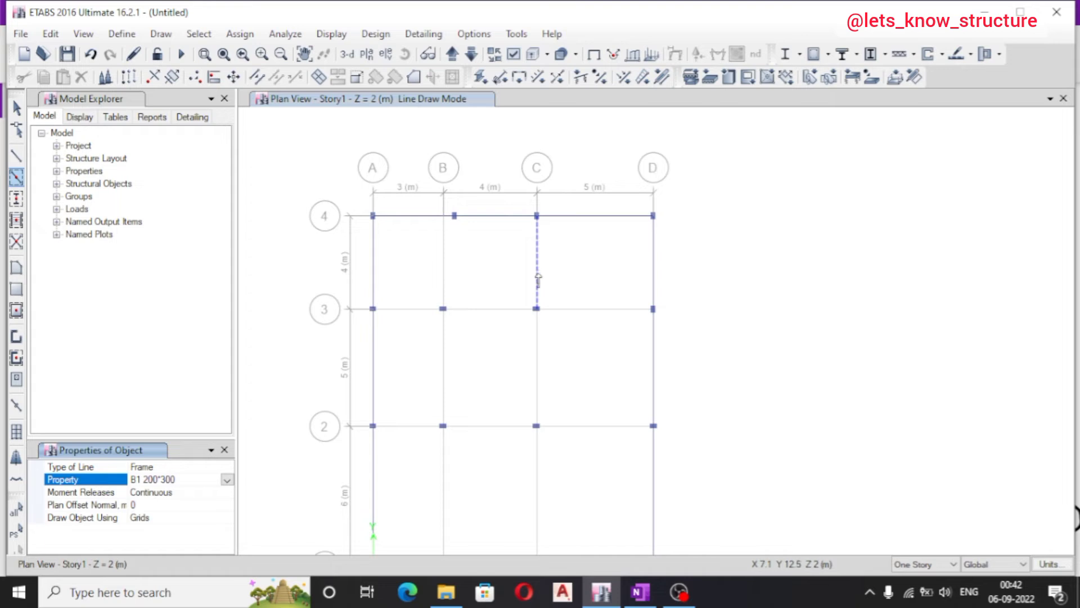
pyautogui.click(442, 276)
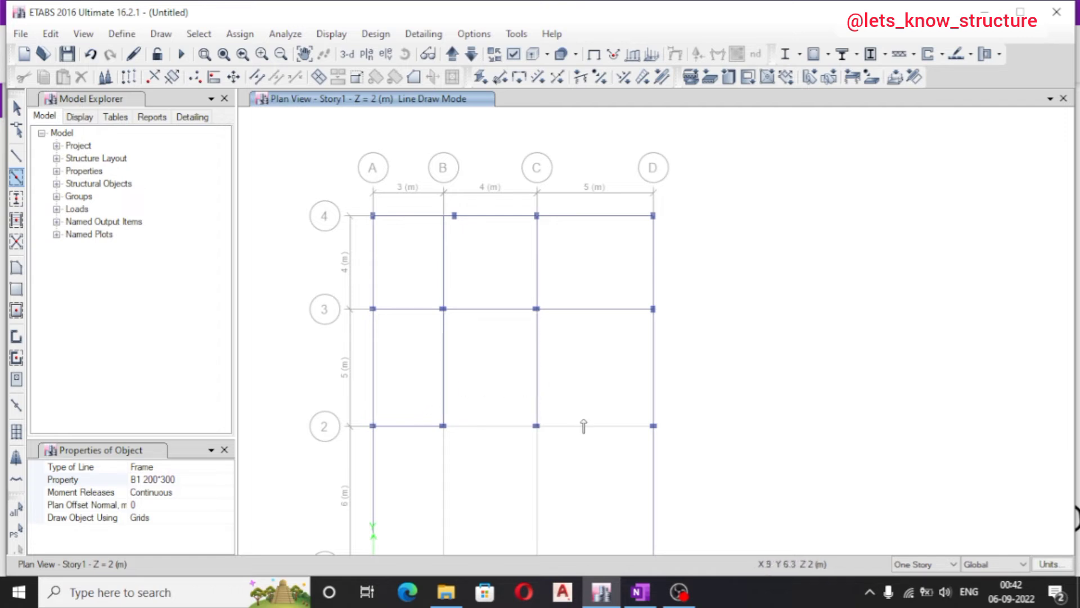
pyautogui.scroll(-3, 483, 434)
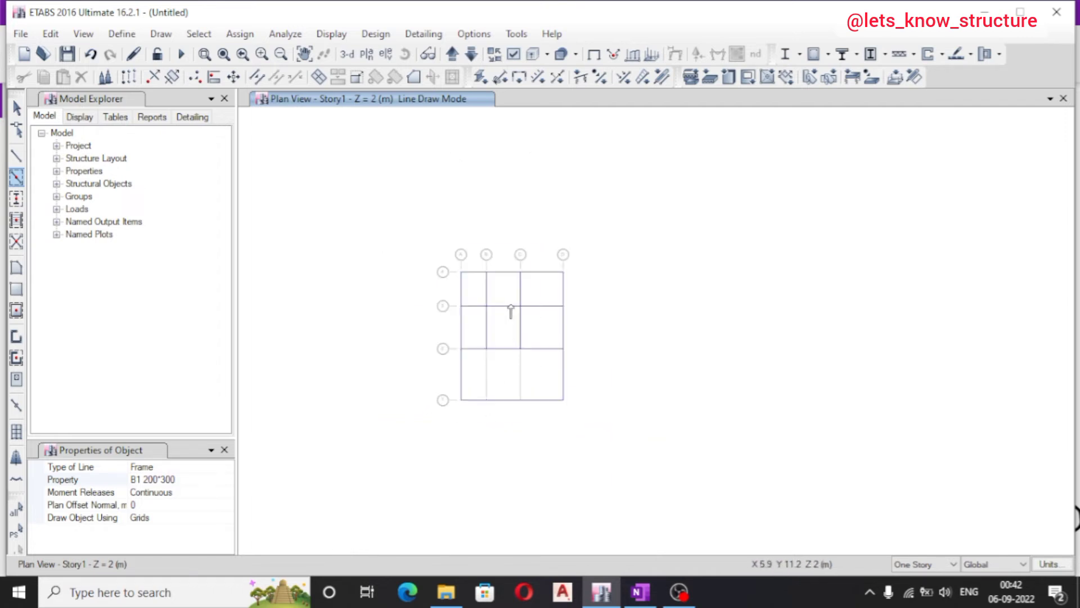
pyautogui.scroll(3, 514, 387)
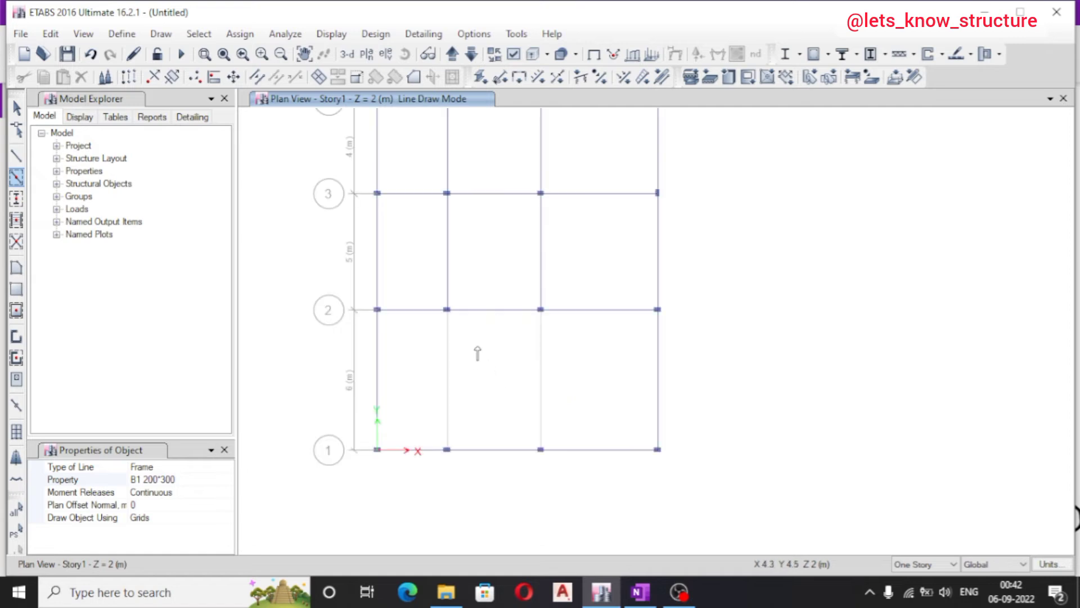
pyautogui.press('Escape')
# Delete the column at B-2 and the two grid 2 beams between A–B and B–C
pyautogui.scroll(5, 442, 332)
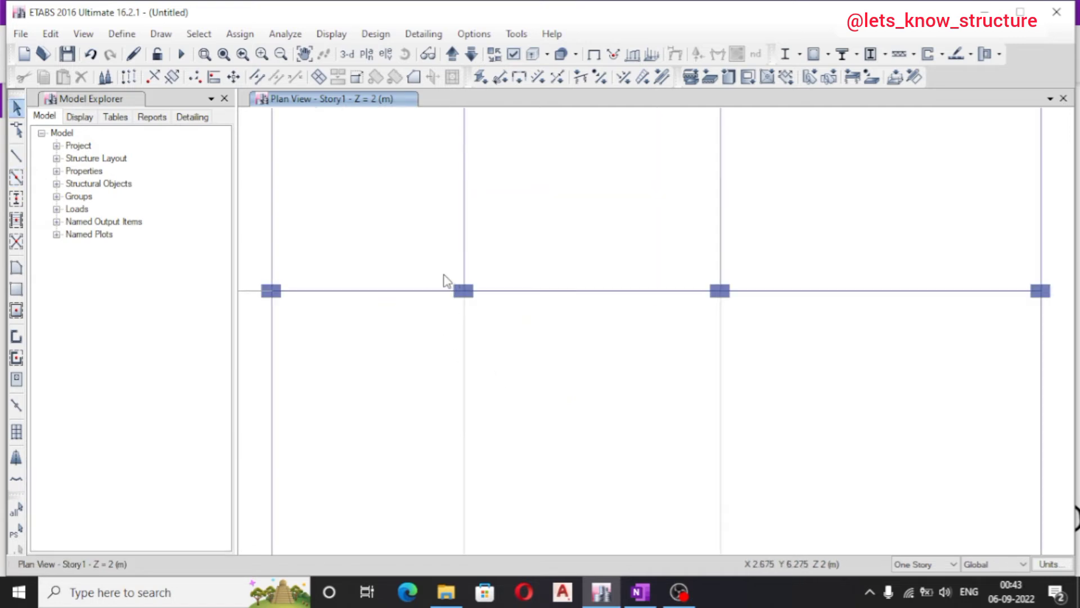
pyautogui.click(464, 290)
pyautogui.press('Delete')
pyautogui.click(524, 291)
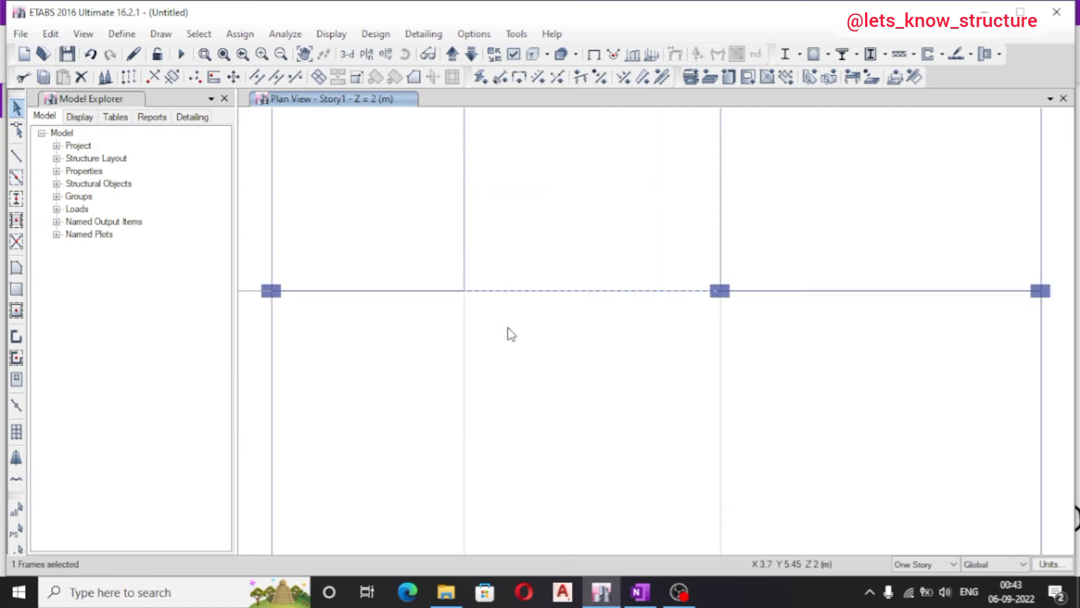
pyautogui.press('Delete')
pyautogui.click(401, 291)
pyautogui.press('Delete')
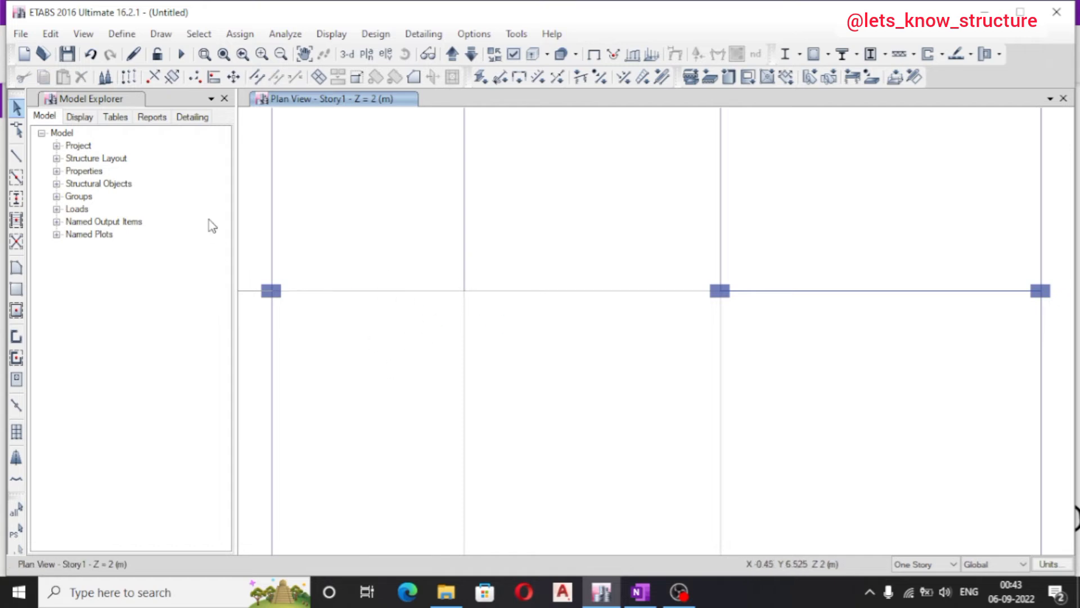
# Quick-draw a B1 200*300 beam on grid 2 between A and B, and delete it again
pyautogui.click(161, 33)
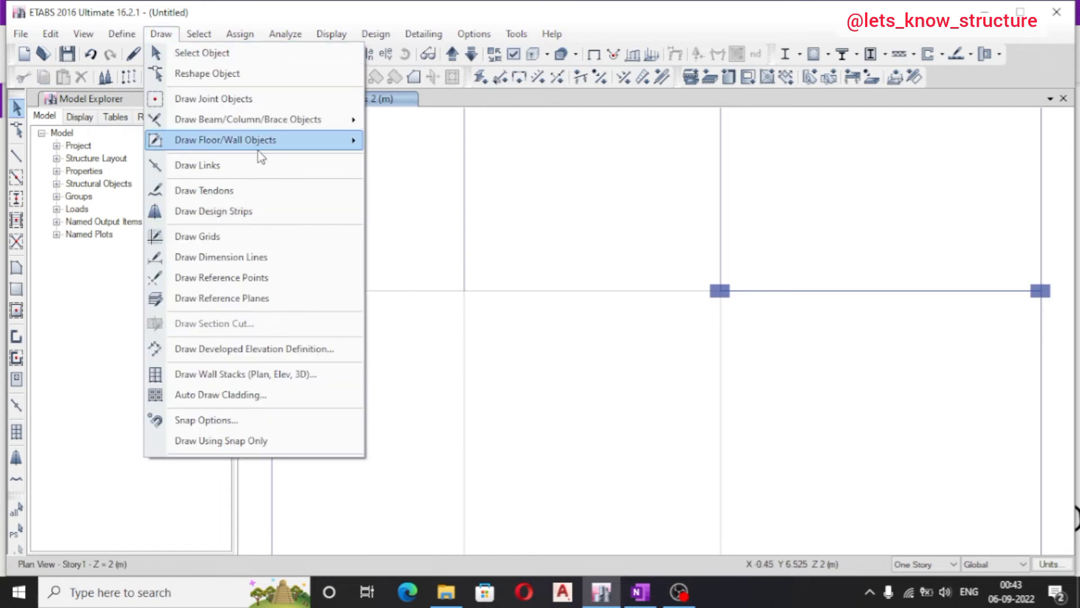
pyautogui.moveTo(271, 126)
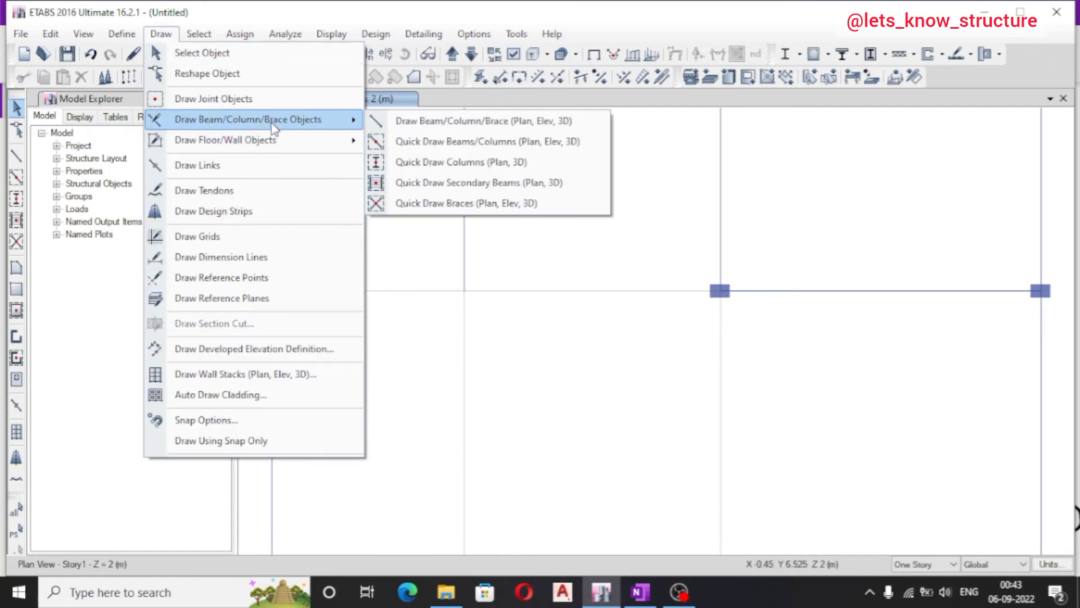
pyautogui.click(470, 142)
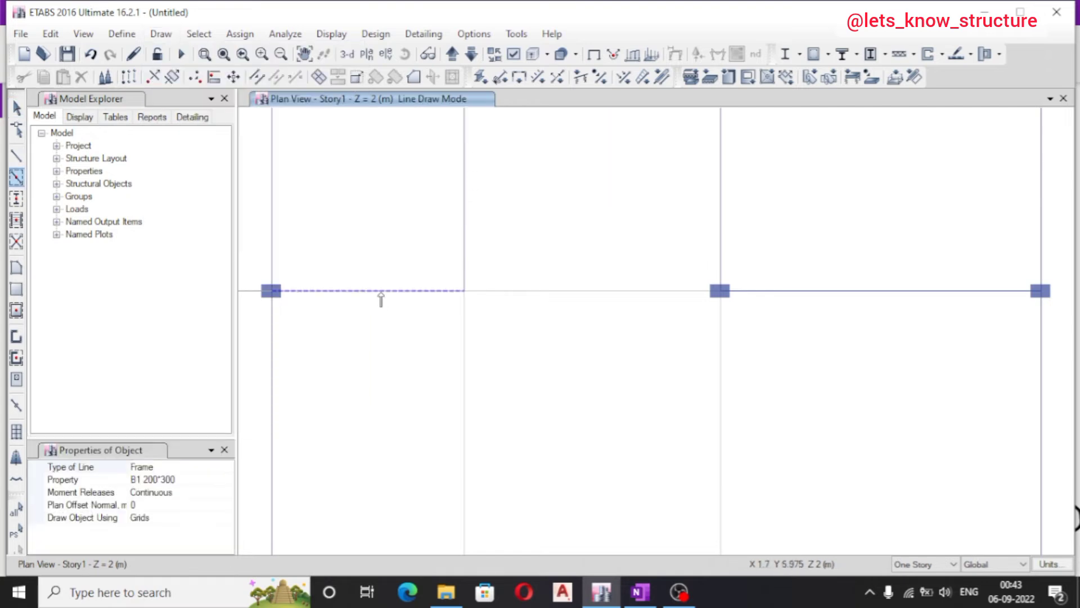
pyautogui.click(381, 297)
pyautogui.press('Escape')
pyautogui.moveTo(427, 270); pyautogui.dragTo(391, 343)
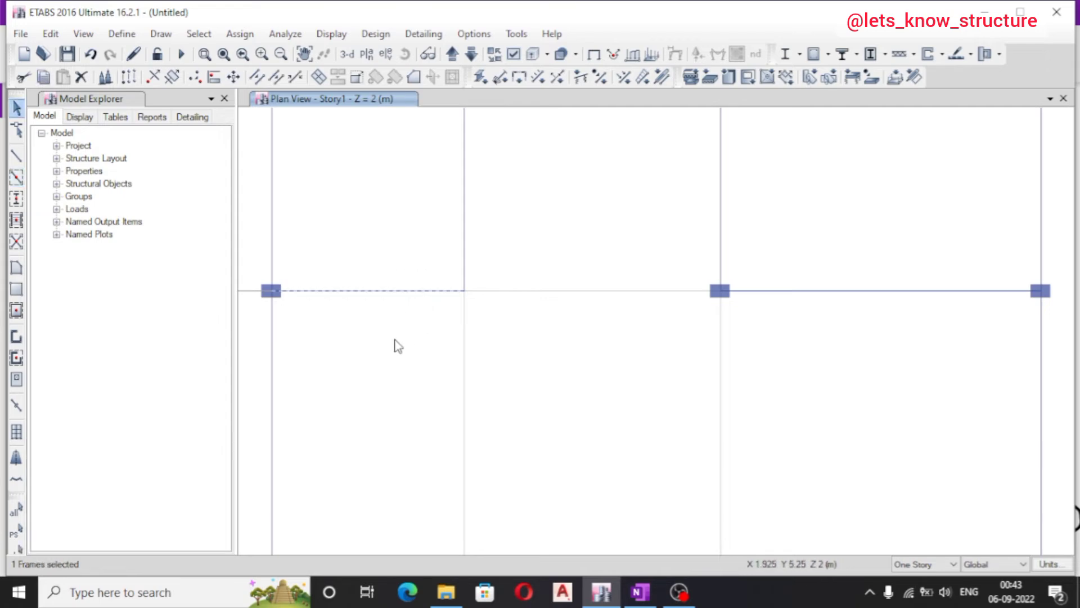
pyautogui.press('Delete')
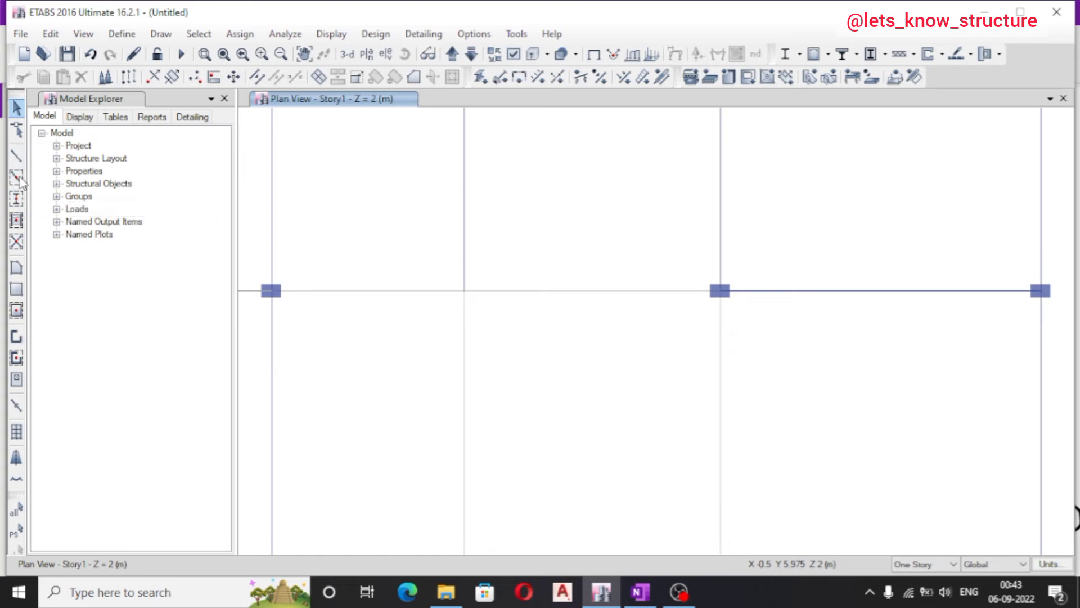
# Draw one continuous B1 200*300 beam on grid 2 from A to C and check its extent by selecting it
pyautogui.click(160, 36)
pyautogui.moveTo(220, 117)
pyautogui.click(439, 119)
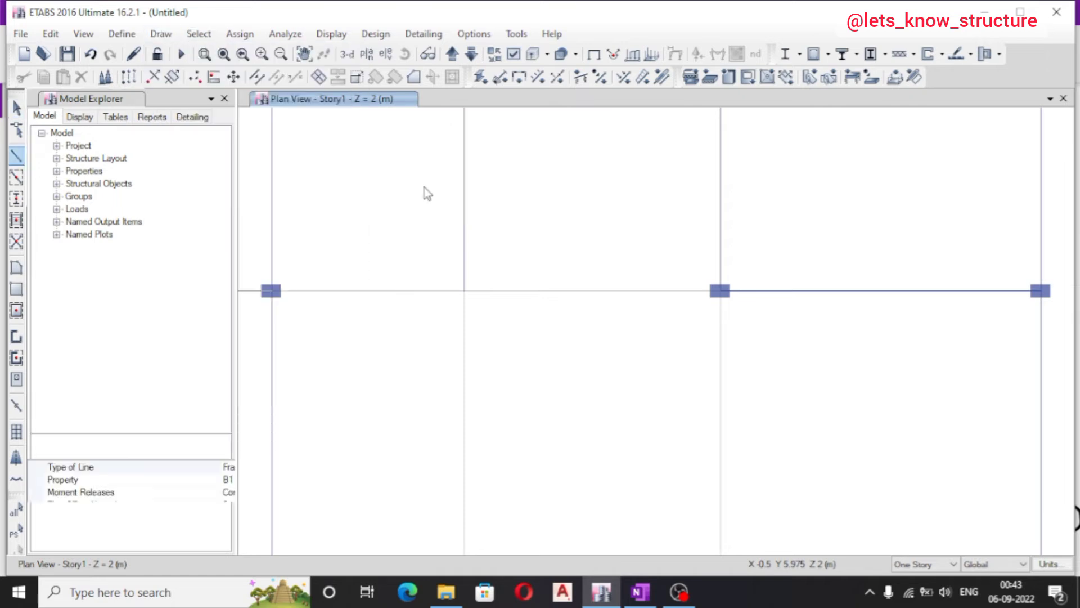
pyautogui.click(271, 291)
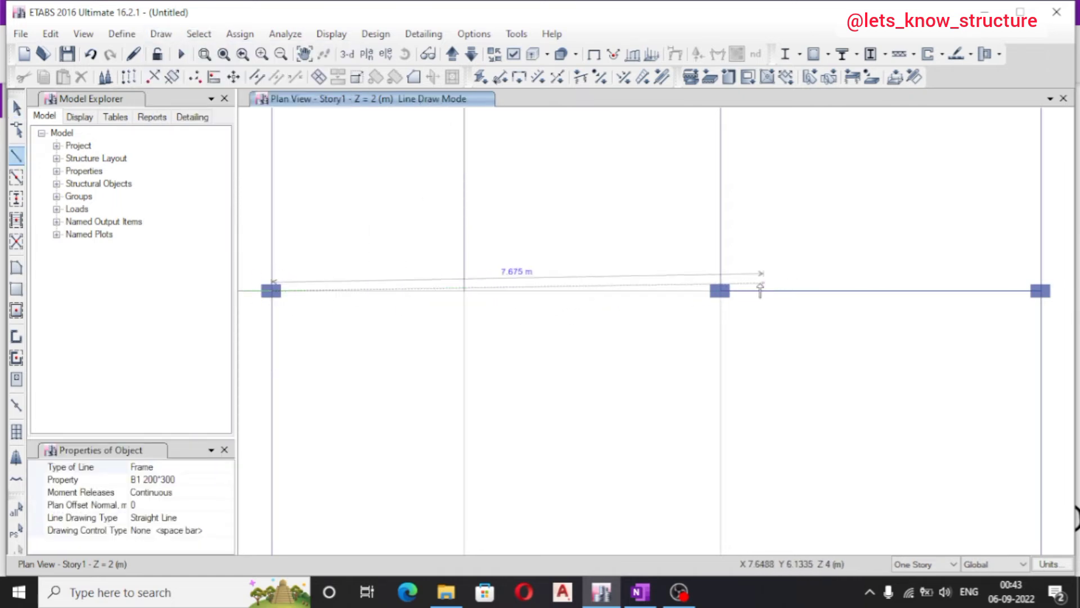
pyautogui.click(721, 291)
pyautogui.scroll(-3, 502, 311)
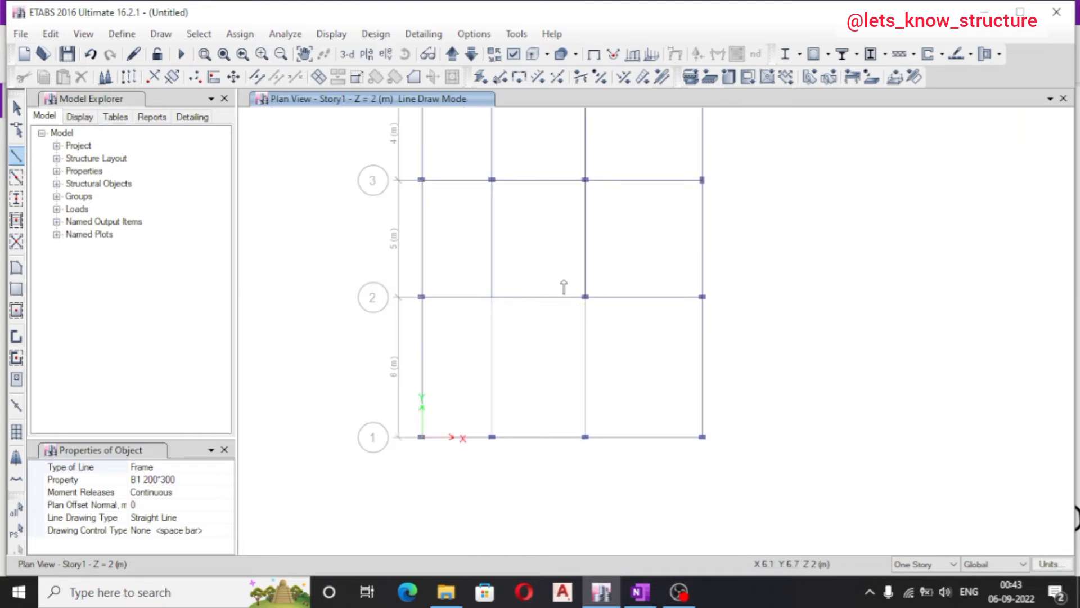
pyautogui.press('Escape')
pyautogui.scroll(3, 540, 290)
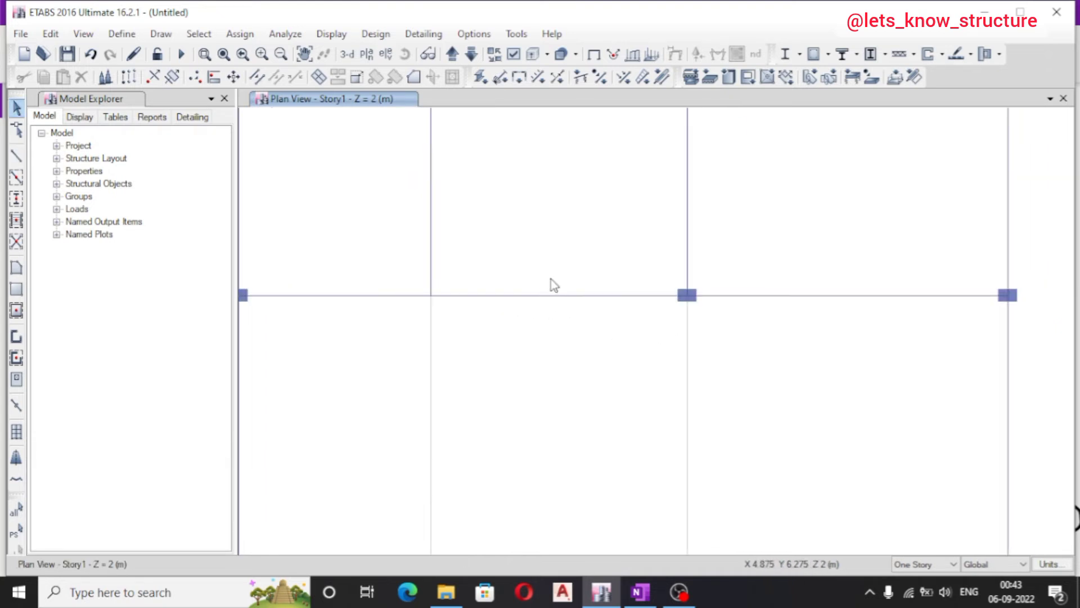
pyautogui.click(545, 295)
pyautogui.press('Escape')
pyautogui.click(532, 296)
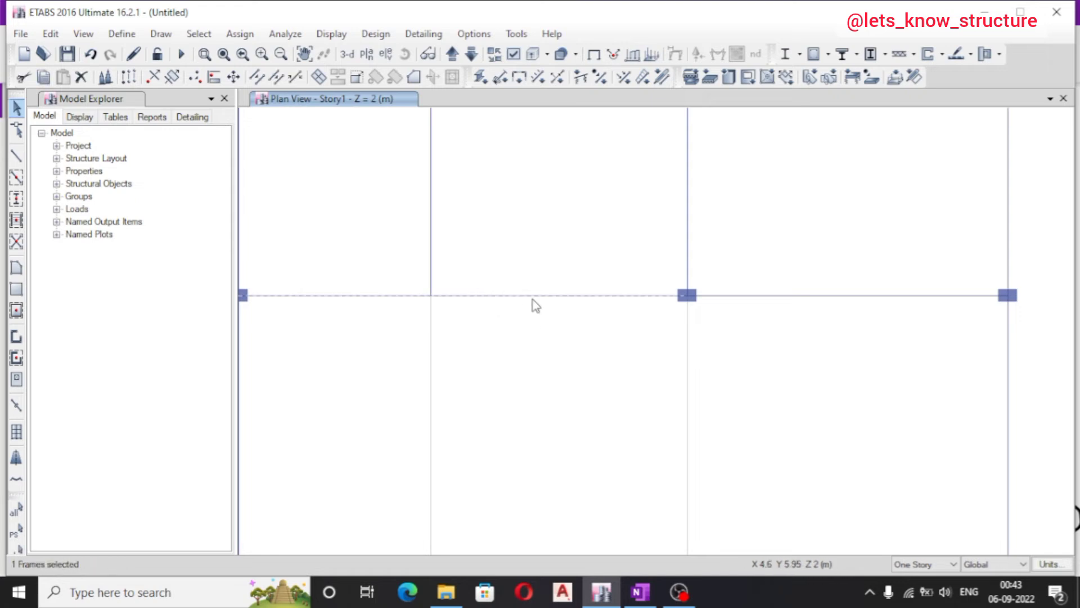
pyautogui.press('Escape')
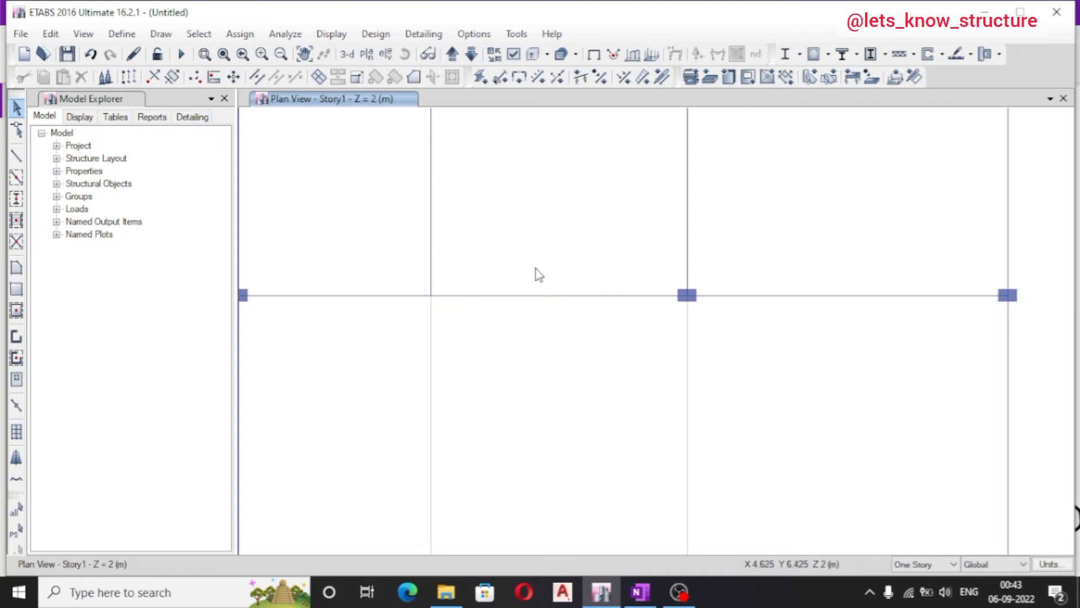
# Quick-draw B1 200*300 beams on grids B and C between grids 1 and 2
pyautogui.scroll(-3, 470, 316)
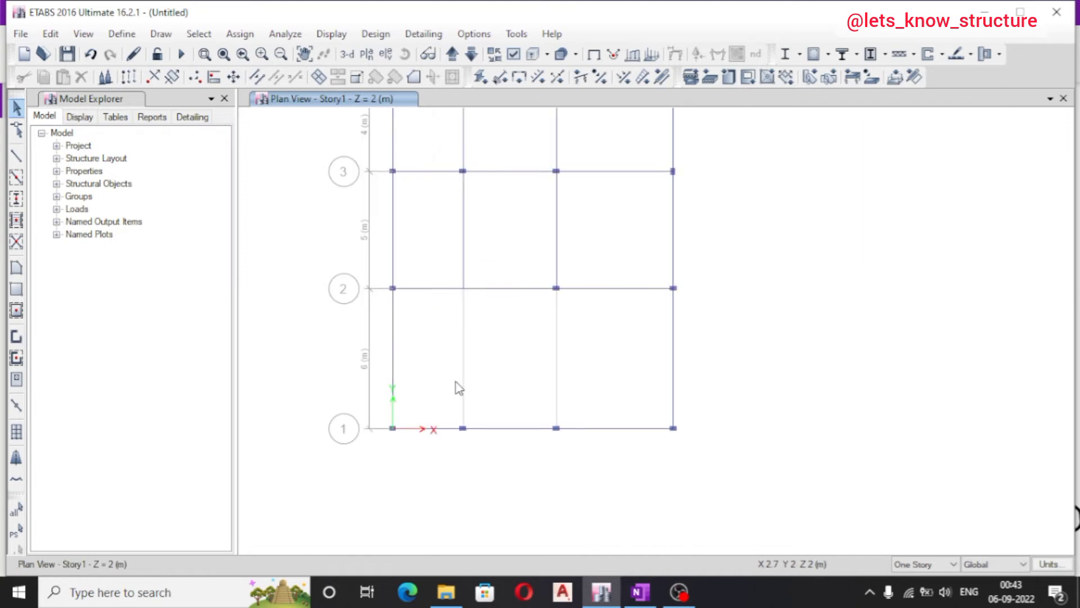
pyautogui.click(16, 176)
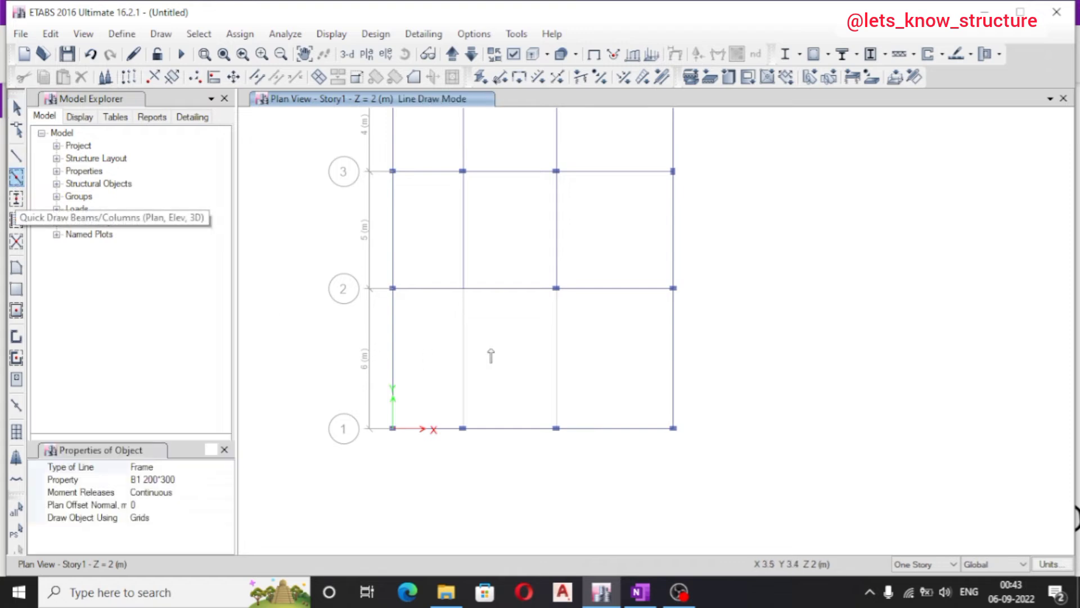
pyautogui.moveTo(624, 350); pyautogui.dragTo(441, 392)
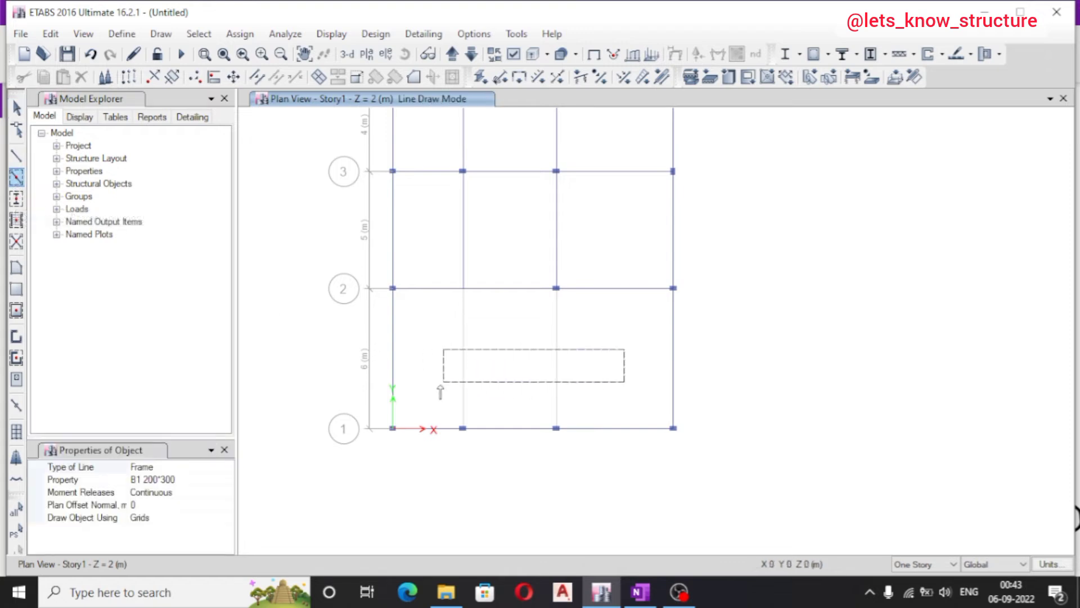
pyautogui.click(472, 365)
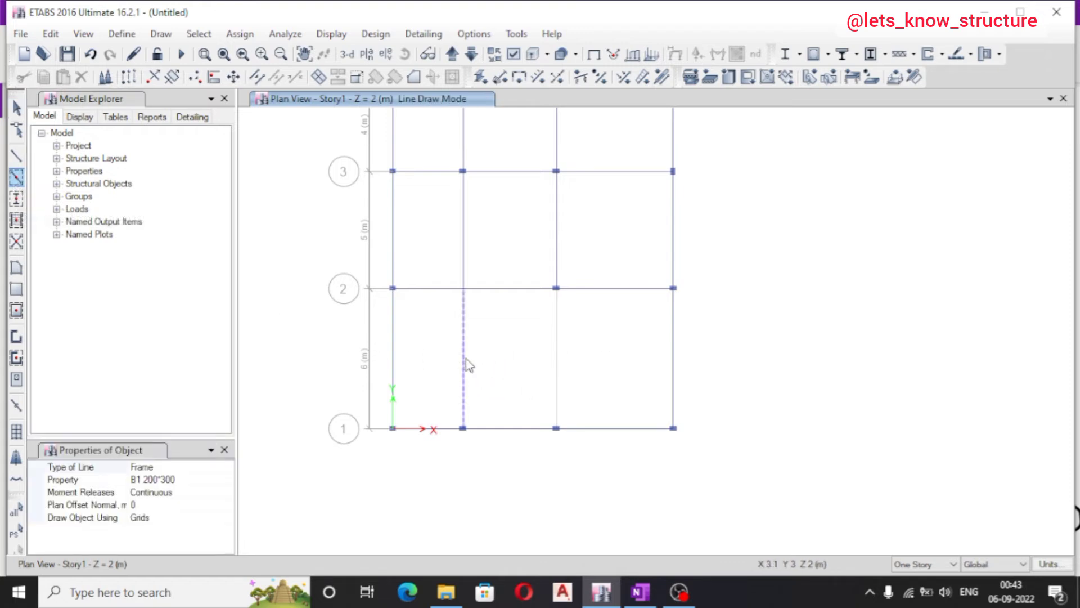
pyautogui.click(557, 362)
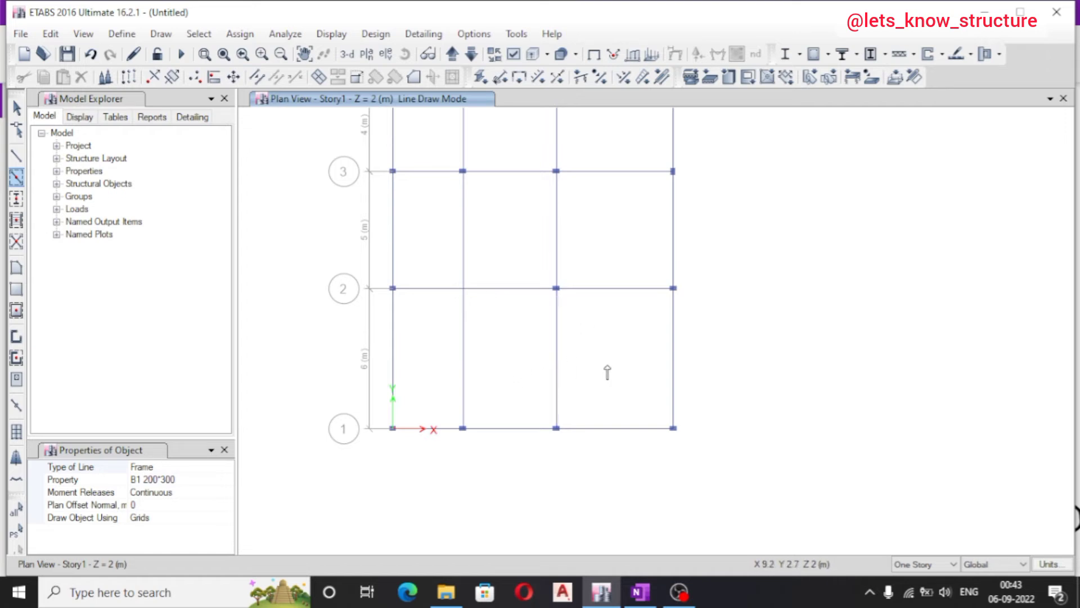
pyautogui.scroll(3, 565, 367)
pyautogui.scroll(-2, 602, 377)
pyautogui.press('Escape')
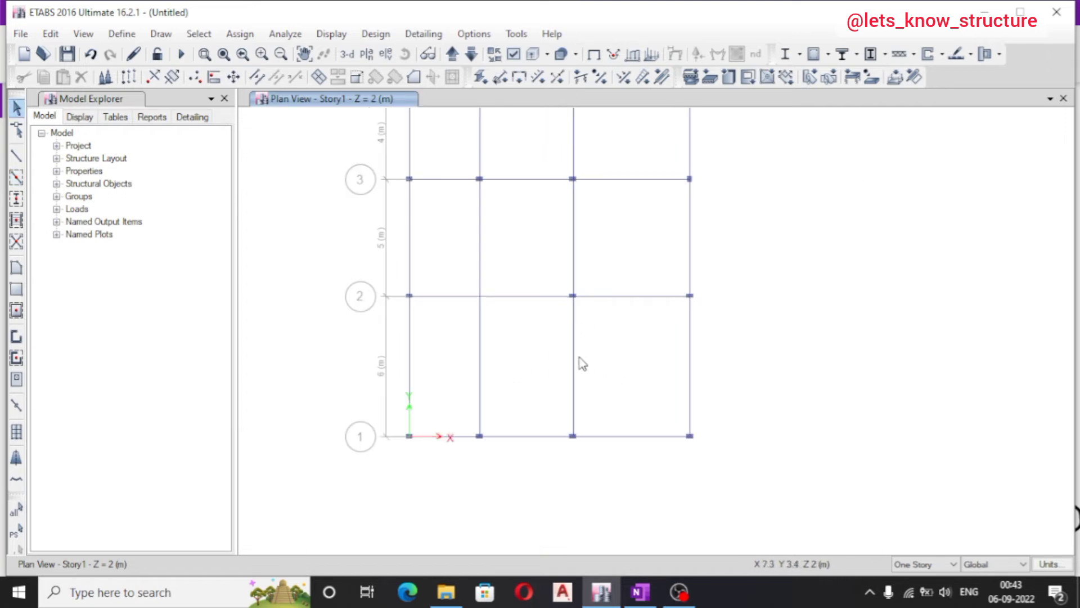
pyautogui.scroll(-3, 563, 357)
pyautogui.scroll(1, 539, 365)
pyautogui.scroll(2, 539, 365)
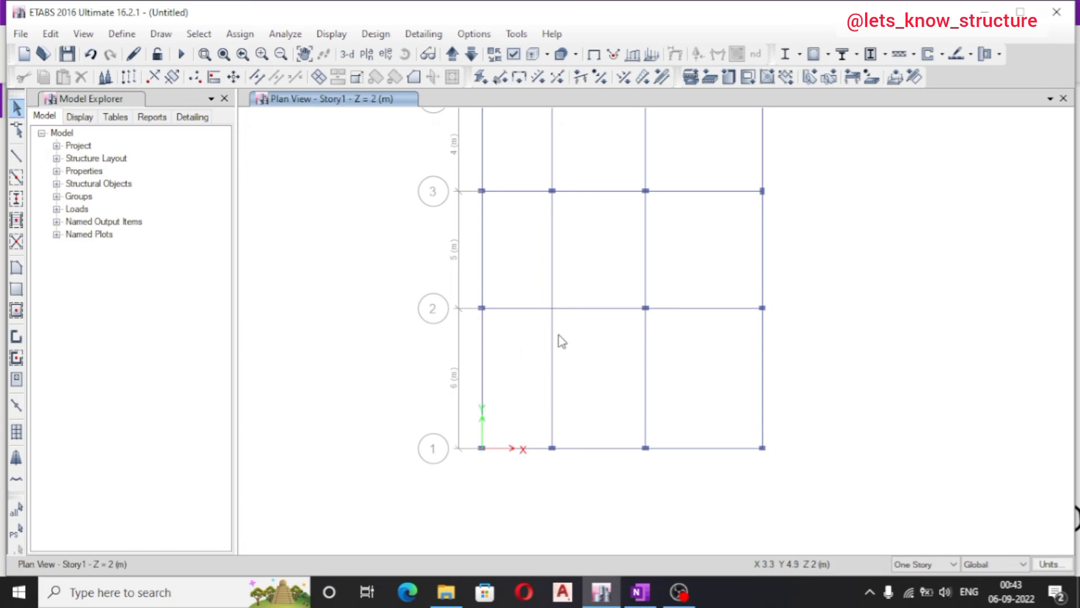
pyautogui.scroll(3, 546, 341)
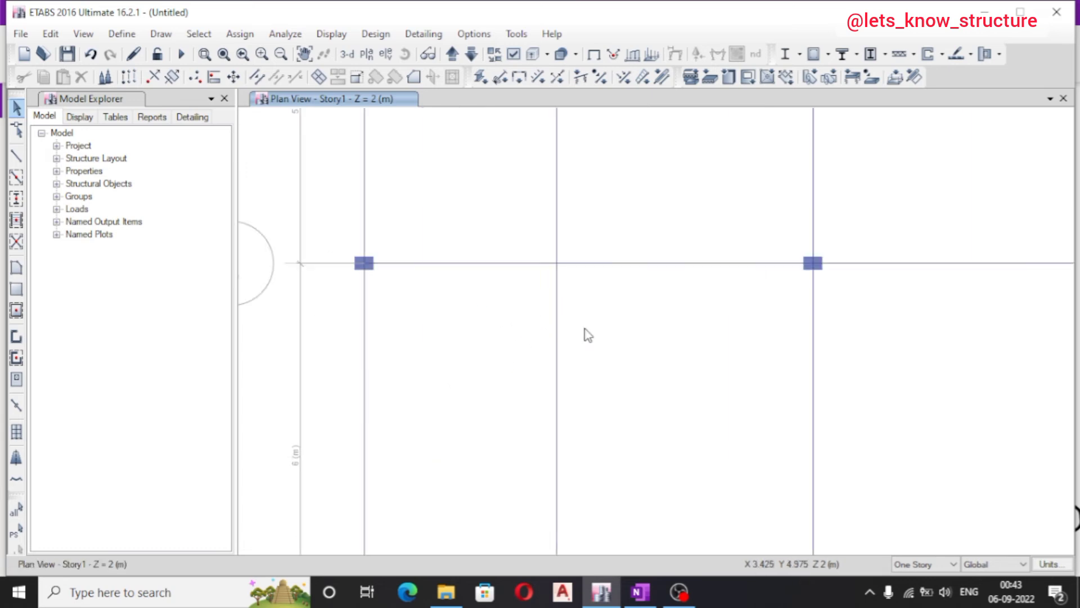
pyautogui.scroll(-3, 584, 332)
pyautogui.scroll(-3, 554, 326)
pyautogui.scroll(3, 569, 321)
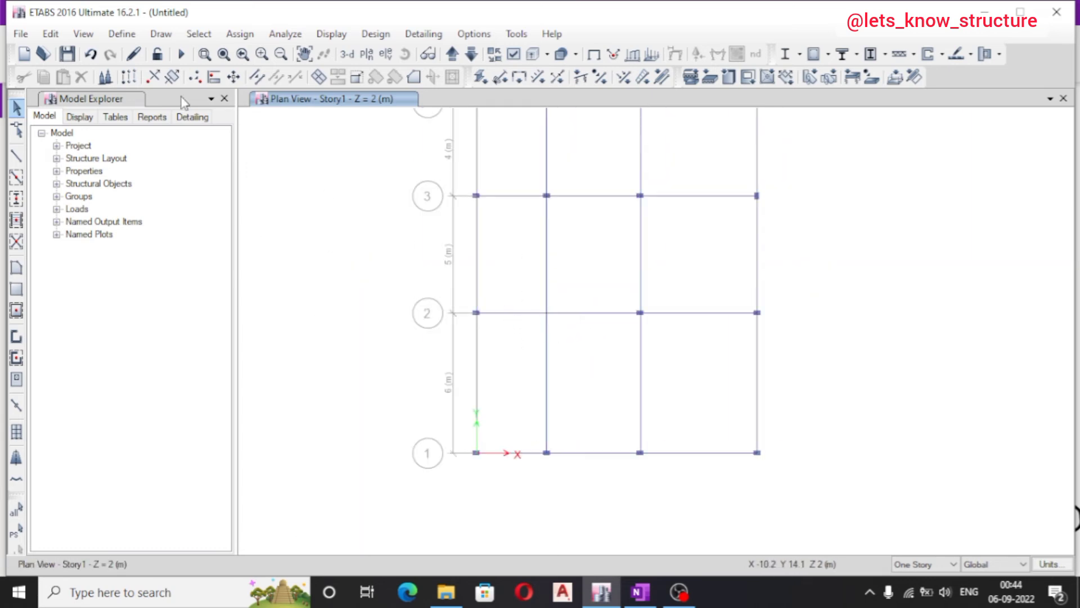
# Quick-draw a C1 200*300 column at the intersection of grids B and 2, using a 90-degree angle
pyautogui.click(17, 198)
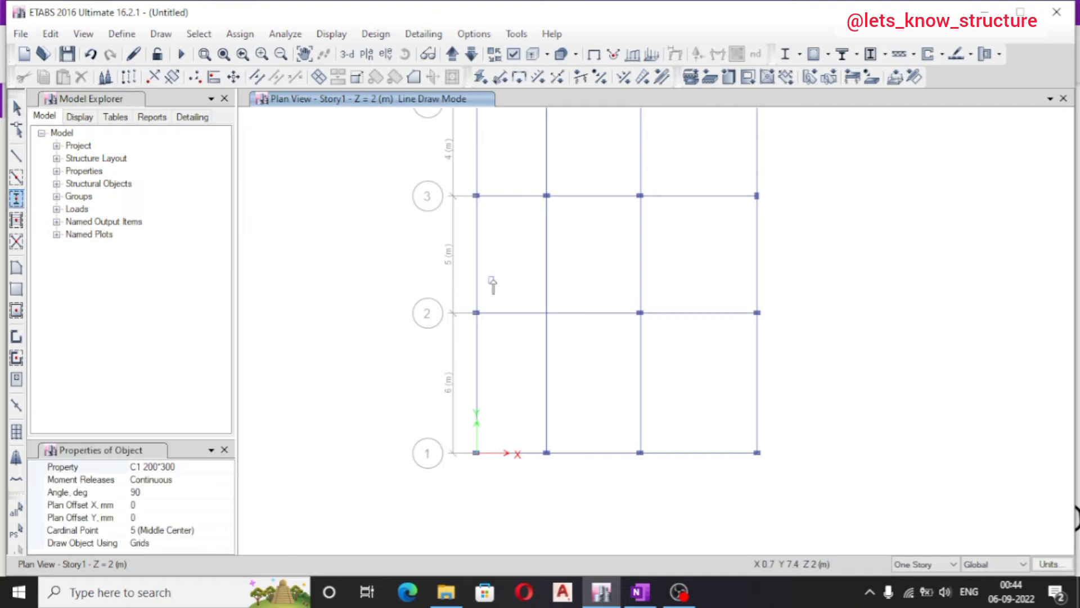
pyautogui.scroll(3, 495, 290)
pyautogui.click(609, 353)
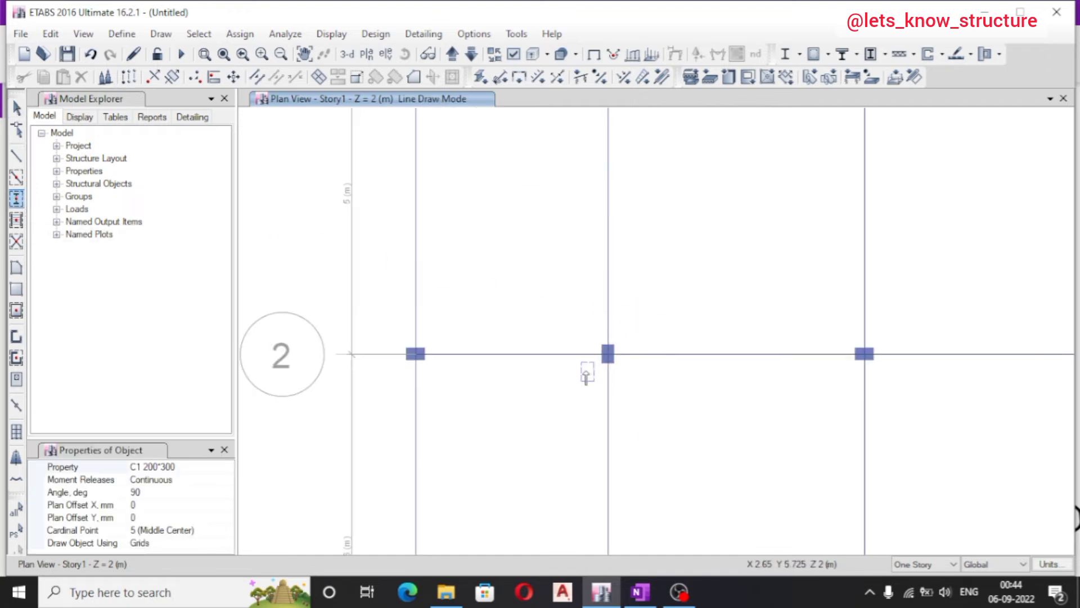
pyautogui.press('Escape')
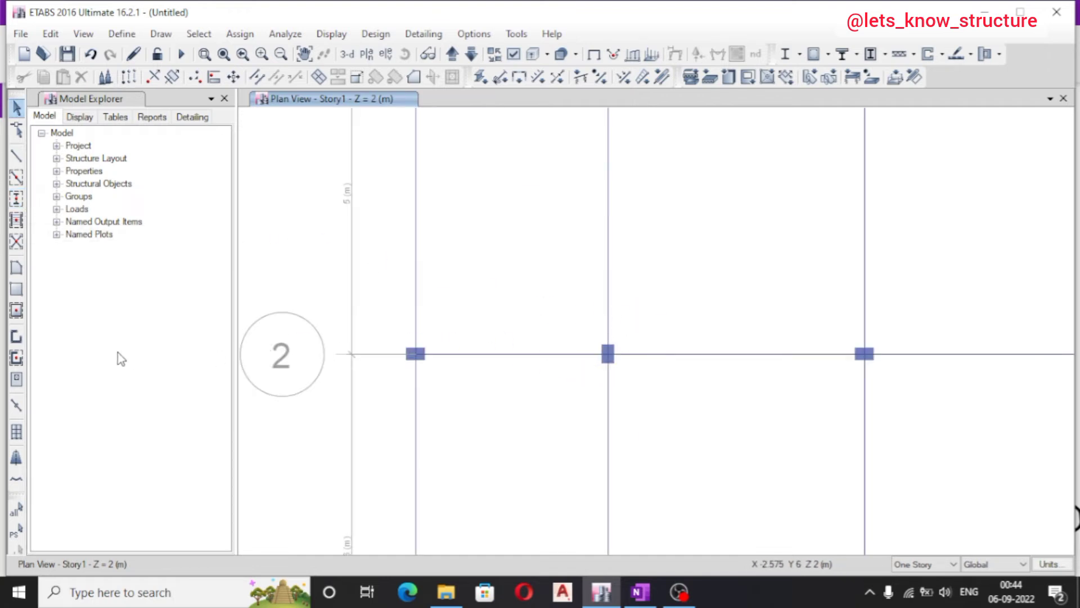
pyautogui.scroll(-3, 531, 410)
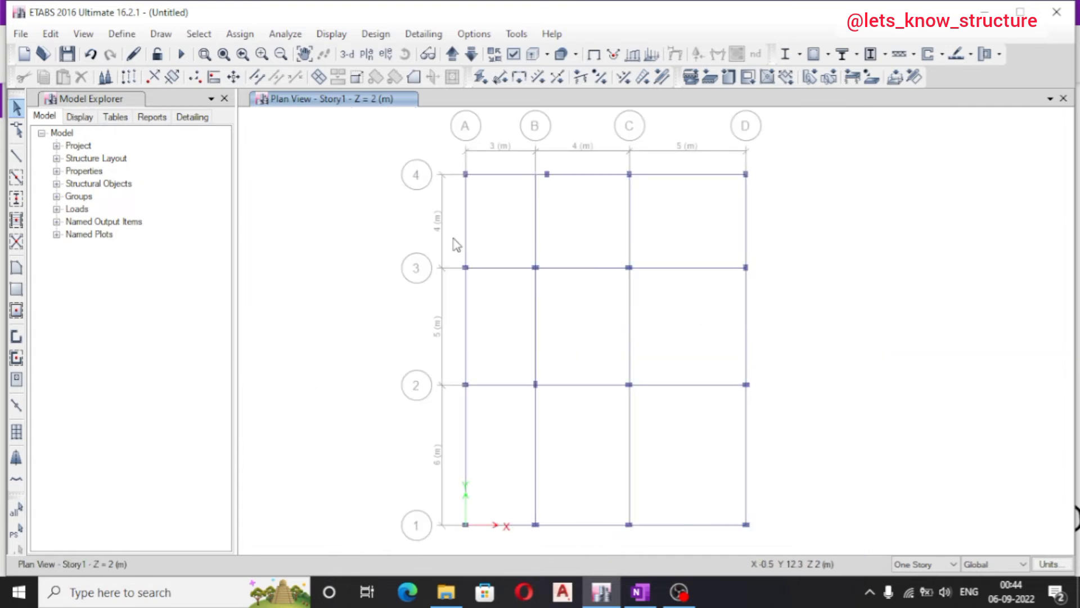
pyautogui.scroll(-3, 462, 322)
pyautogui.scroll(3, 463, 322)
pyautogui.scroll(-3, 682, 217)
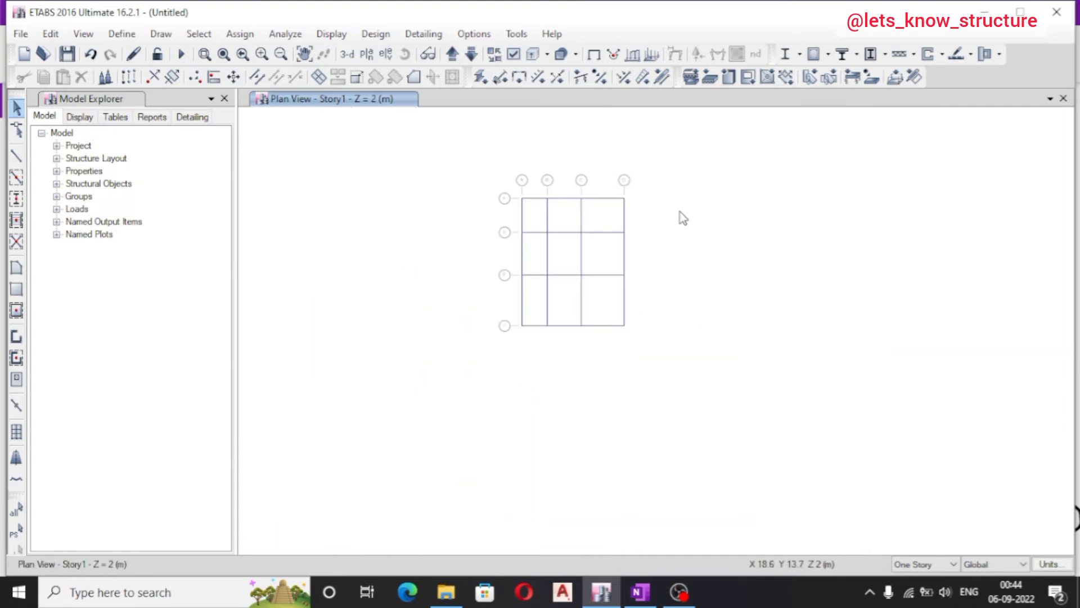
pyautogui.scroll(4, 542, 227)
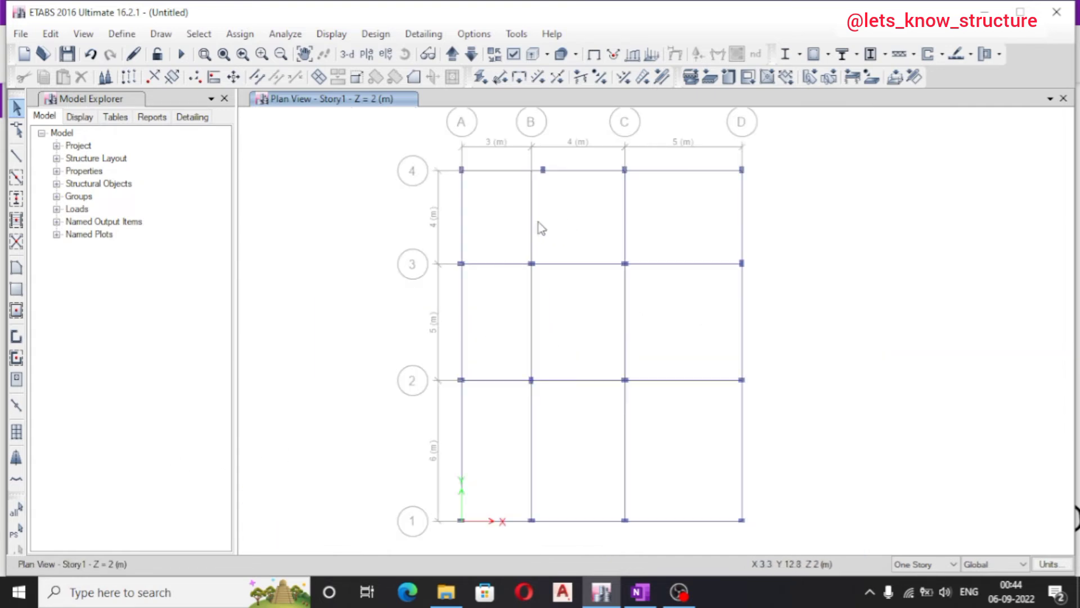
pyautogui.click(161, 34)
pyautogui.moveTo(251, 123)
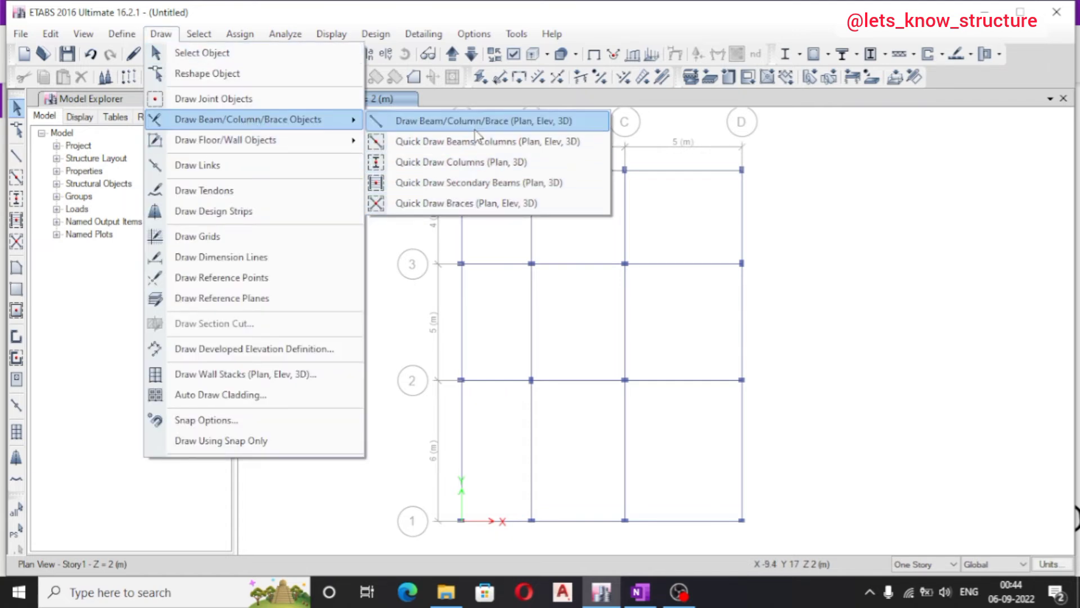
pyautogui.click(944, 284)
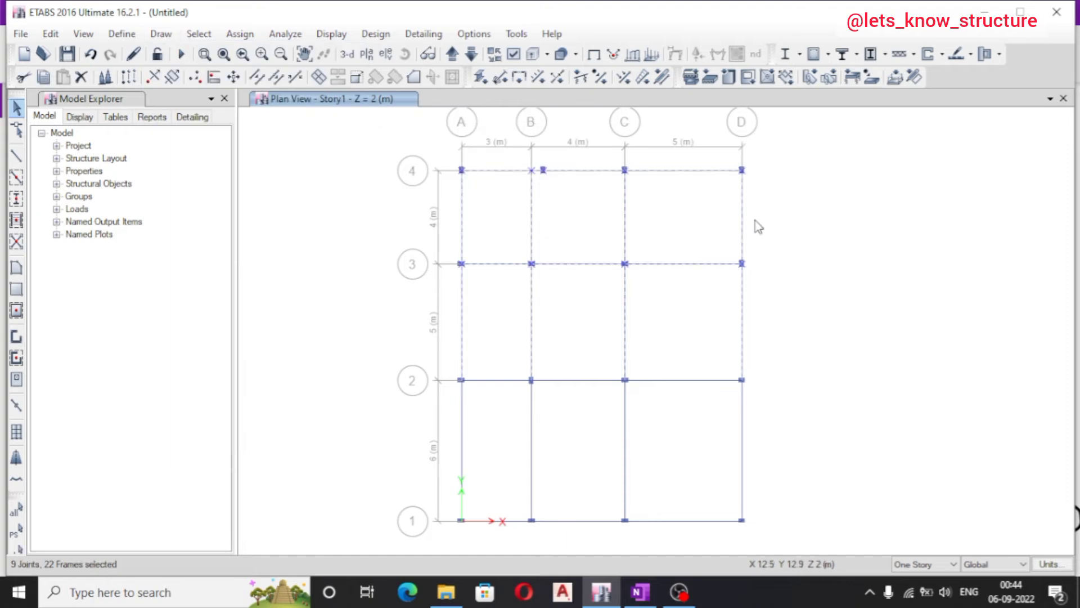
pyautogui.press('Escape')
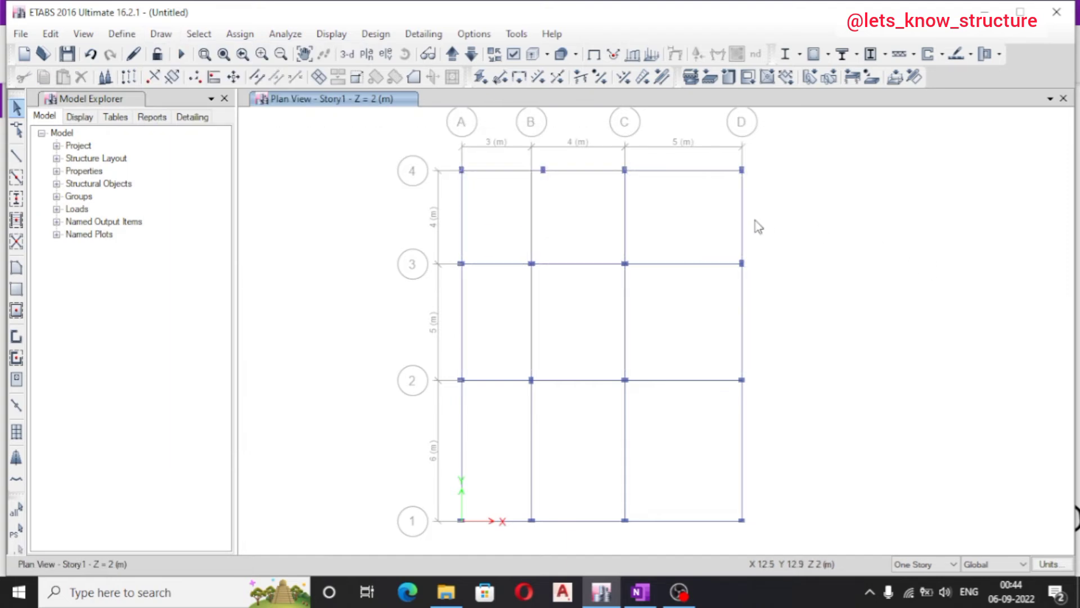
# Examine the Story1 beams in the 3D view by selecting one of them, and return to the Story1 plan
pyautogui.click(347, 54)
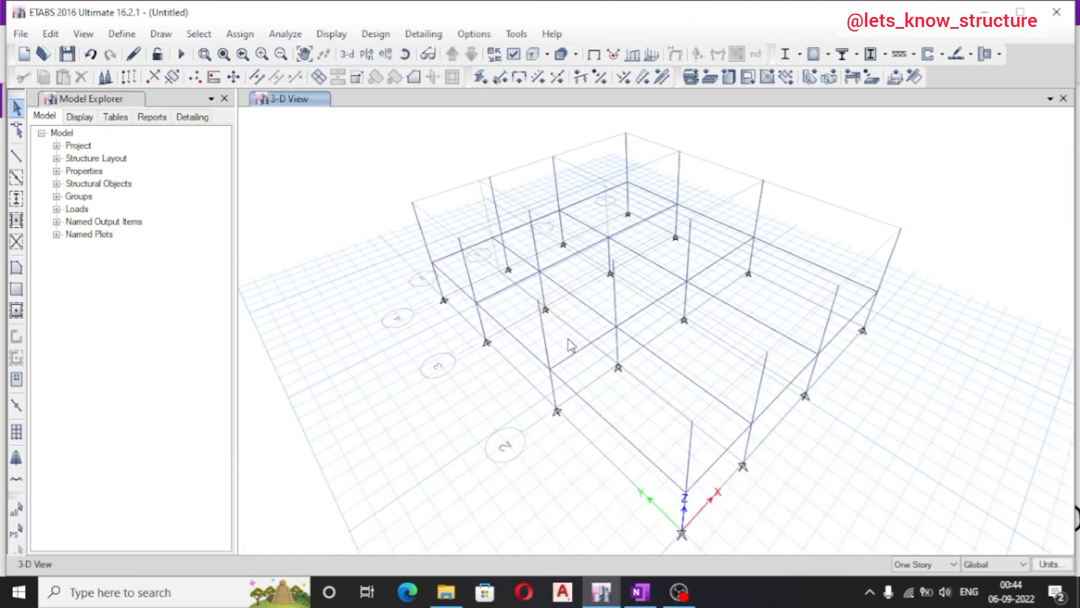
pyautogui.scroll(3, 570, 344)
pyautogui.click(615, 364)
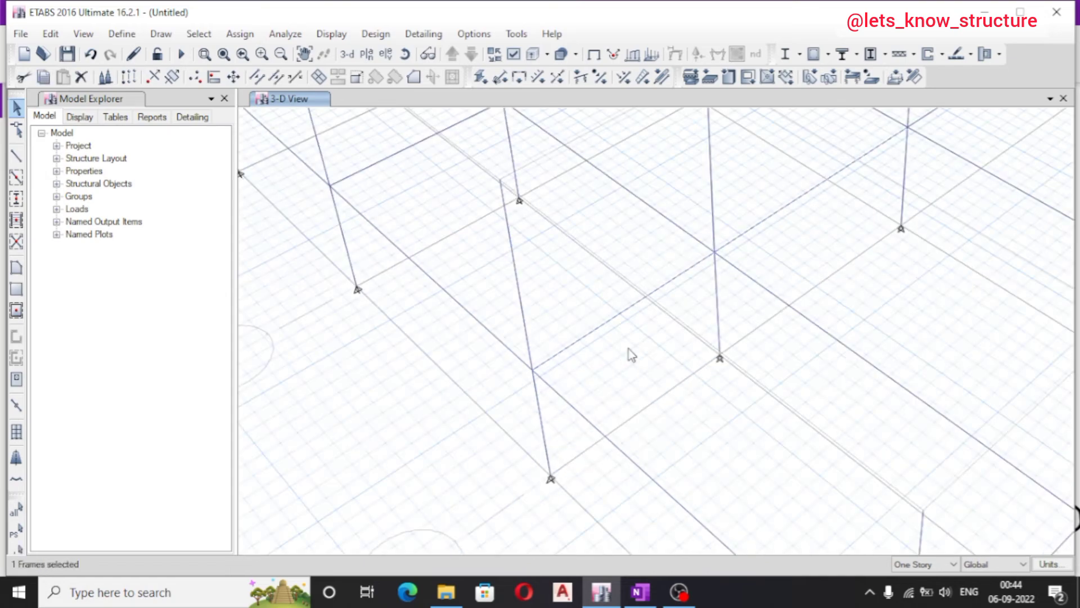
pyautogui.press('Escape')
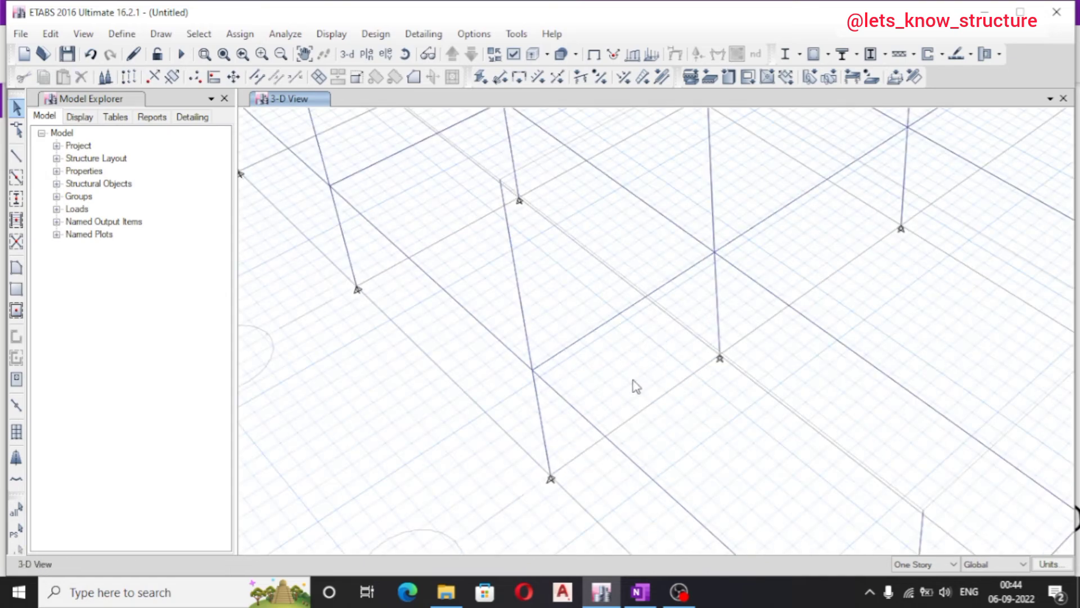
pyautogui.scroll(-3, 634, 383)
pyautogui.scroll(3, 593, 330)
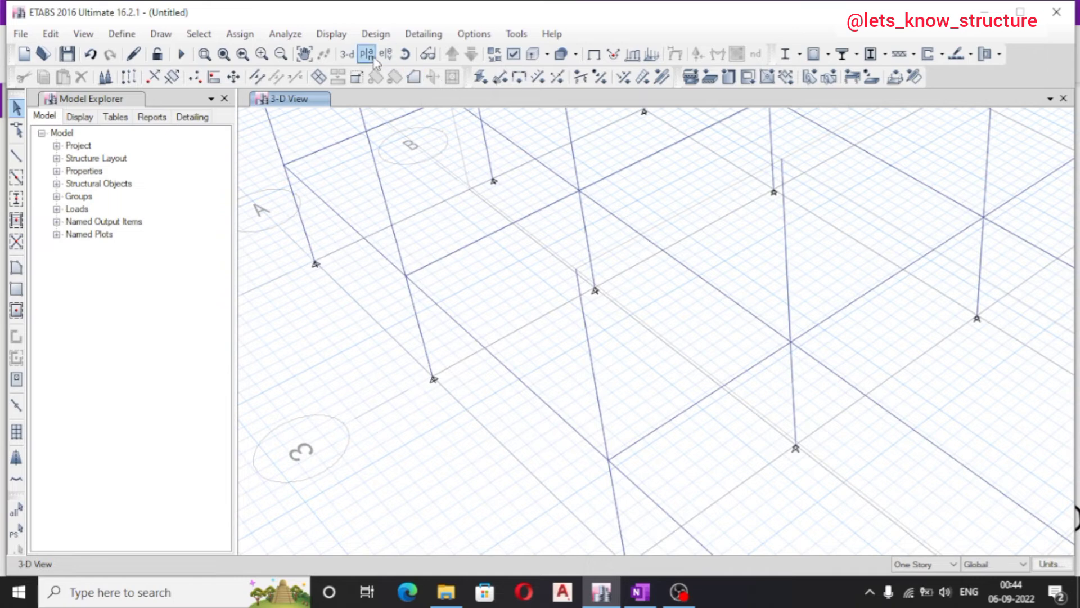
pyautogui.click(367, 54)
pyautogui.click(450, 256)
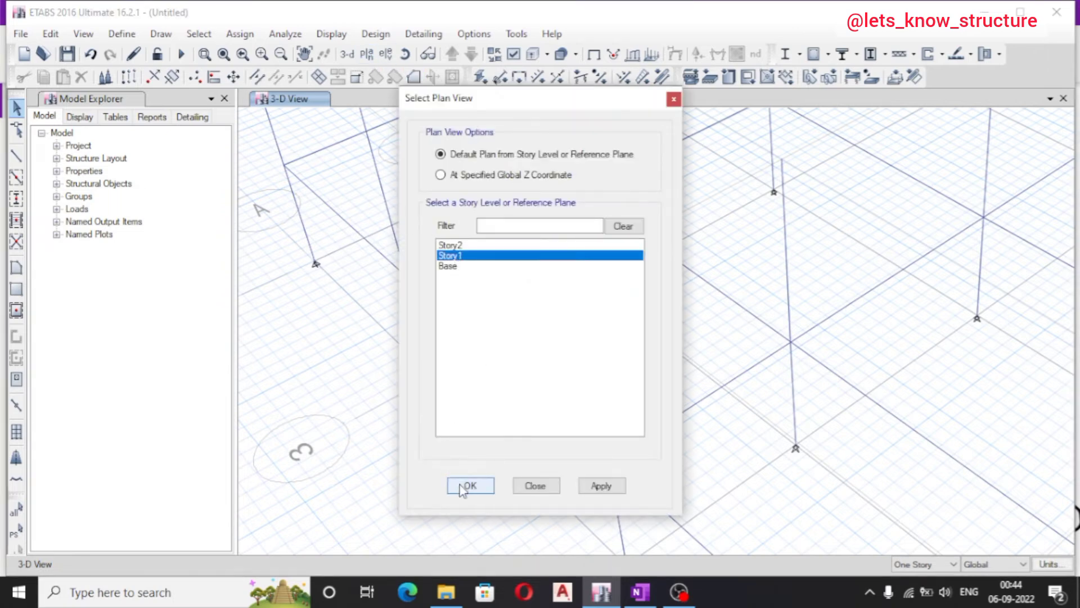
pyautogui.click(471, 485)
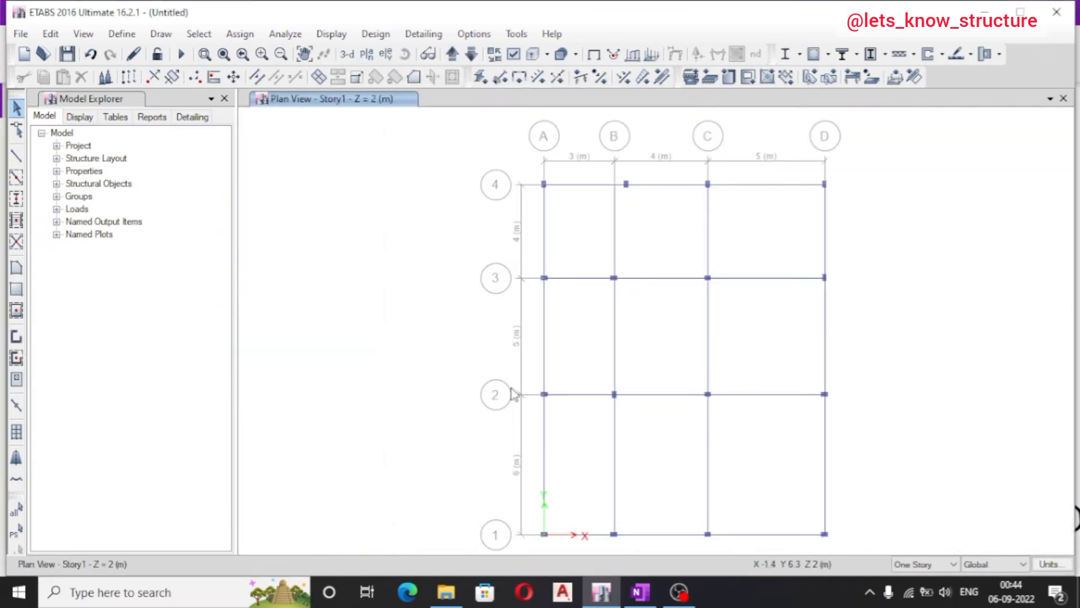
pyautogui.click(366, 54)
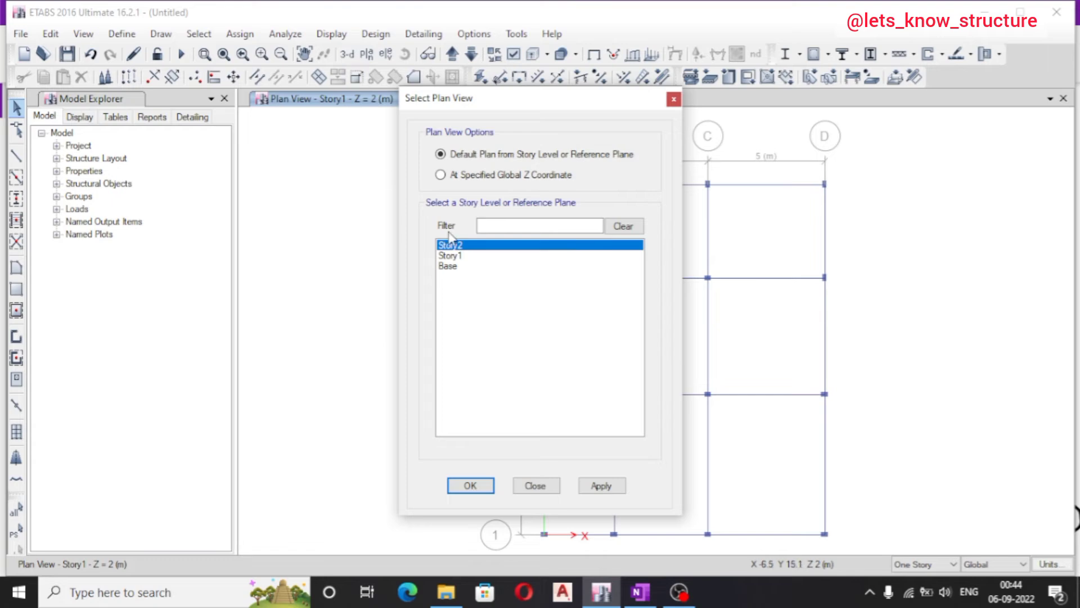
pyautogui.click(535, 486)
pyautogui.click(385, 54)
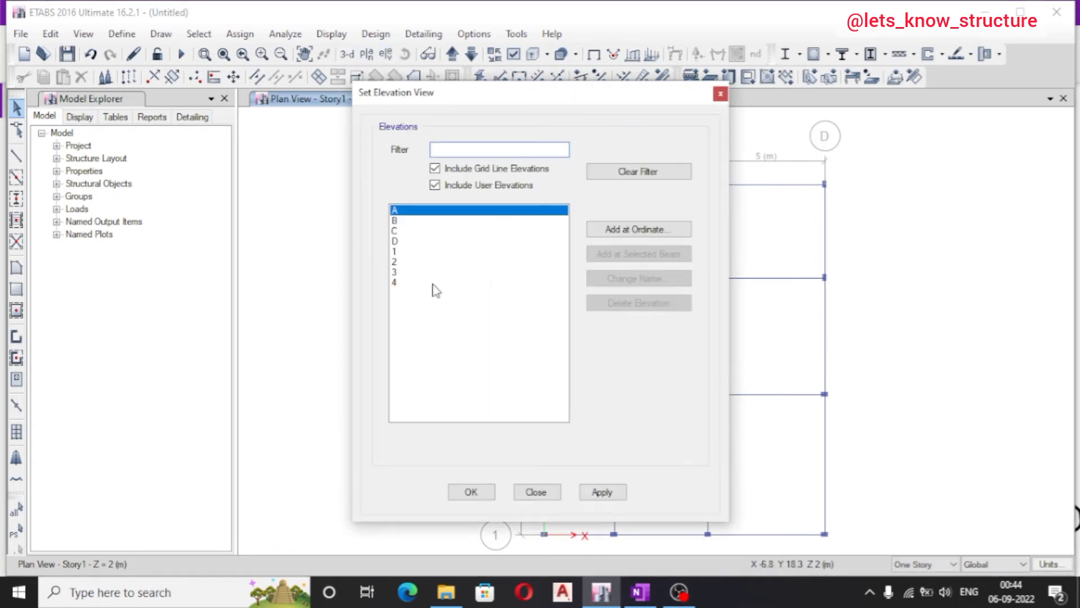
pyautogui.click(537, 493)
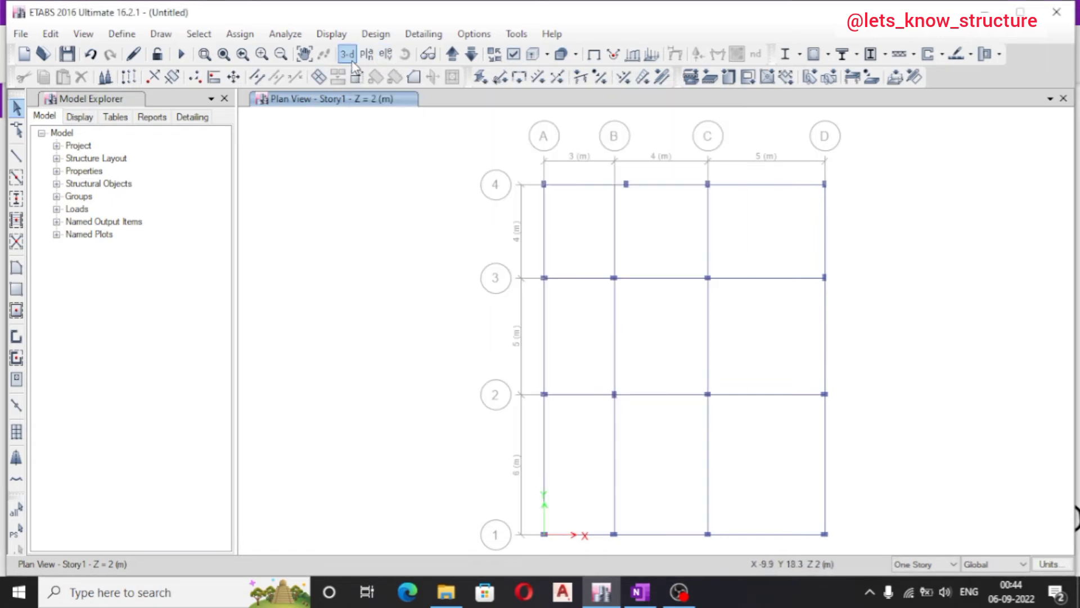
# View the model in 3D and display the Story2 plan
pyautogui.click(348, 55)
pyautogui.click(366, 54)
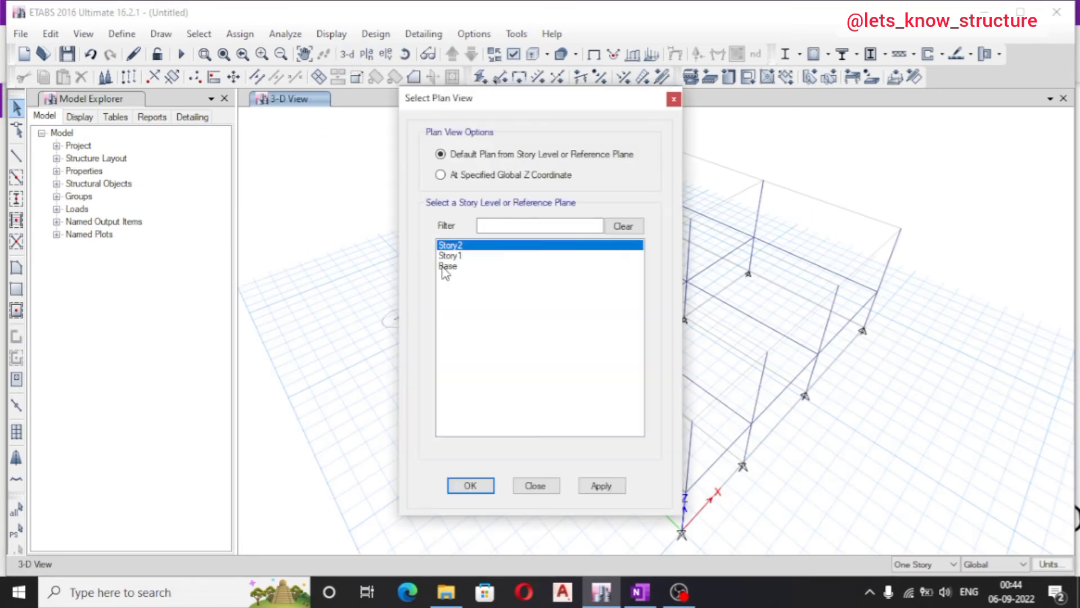
pyautogui.click(450, 256)
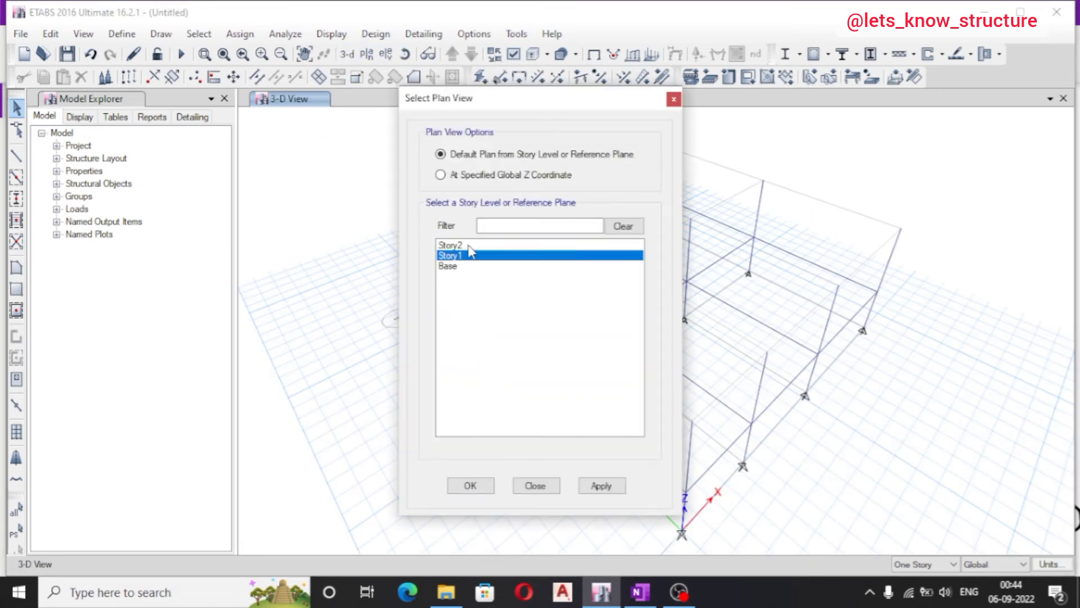
pyautogui.click(468, 245)
pyautogui.click(483, 491)
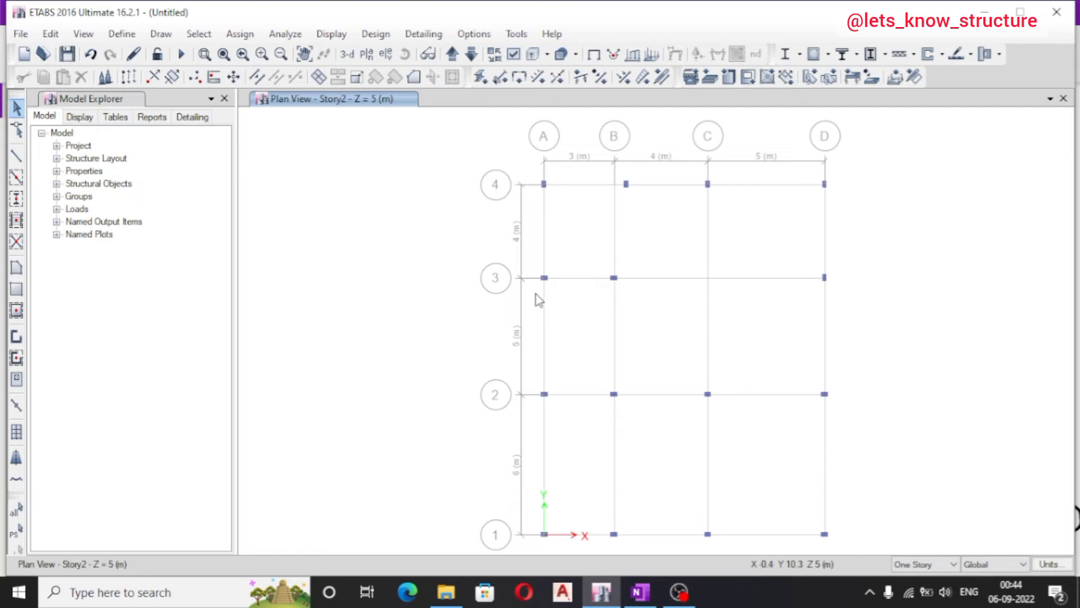
pyautogui.click(17, 178)
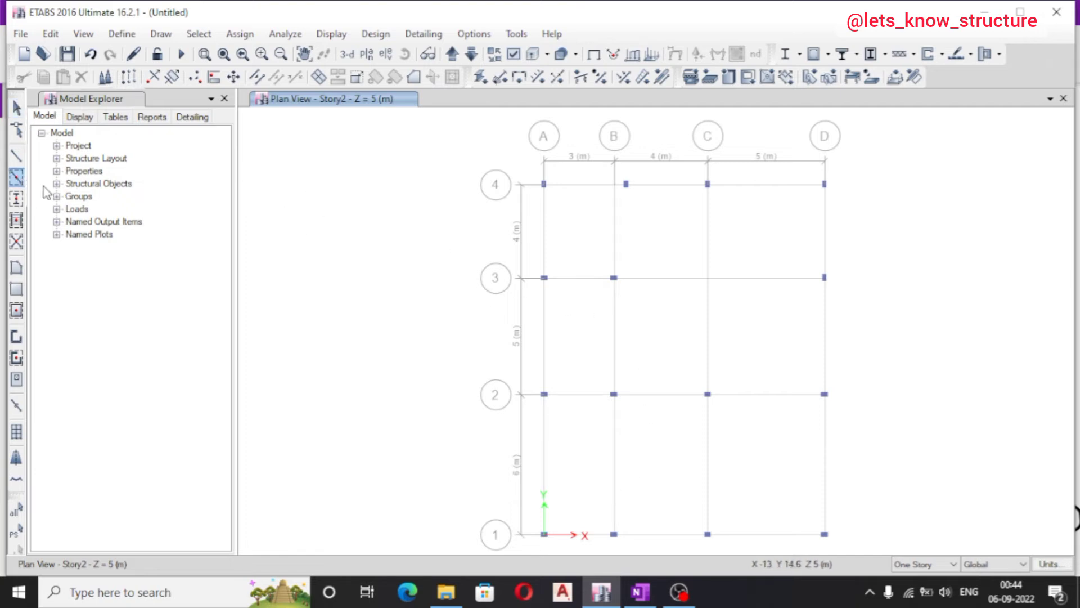
pyautogui.scroll(-5, 281, 242)
pyautogui.moveTo(334, 194)
pyautogui.mouseDown()
pyautogui.moveTo(505, 338)
pyautogui.moveTo(523, 378)
pyautogui.mouseUp()
pyautogui.scroll(4, 439, 258)
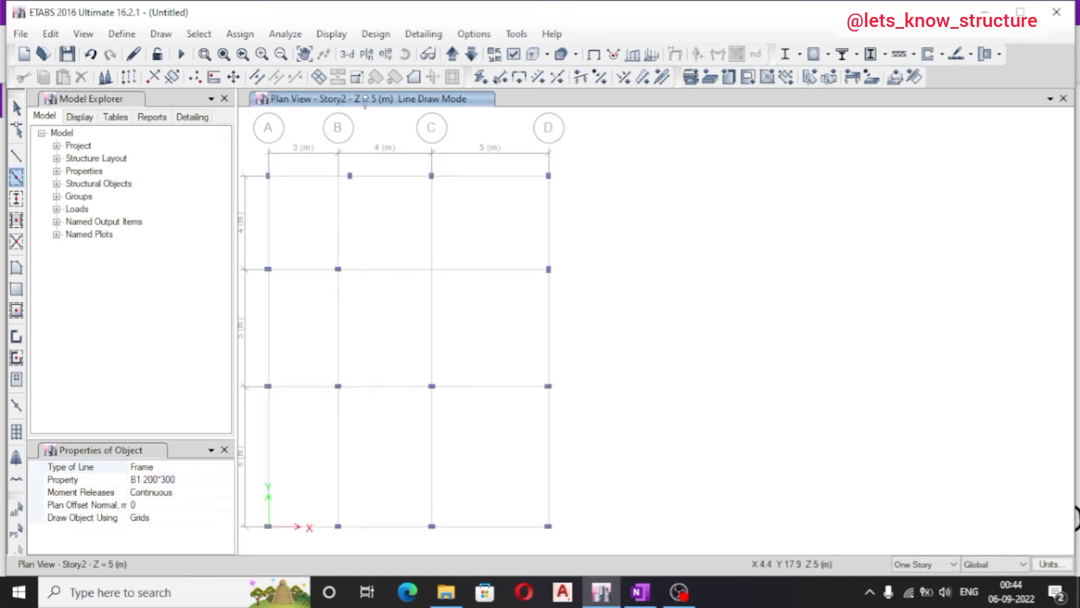
pyautogui.click(472, 54)
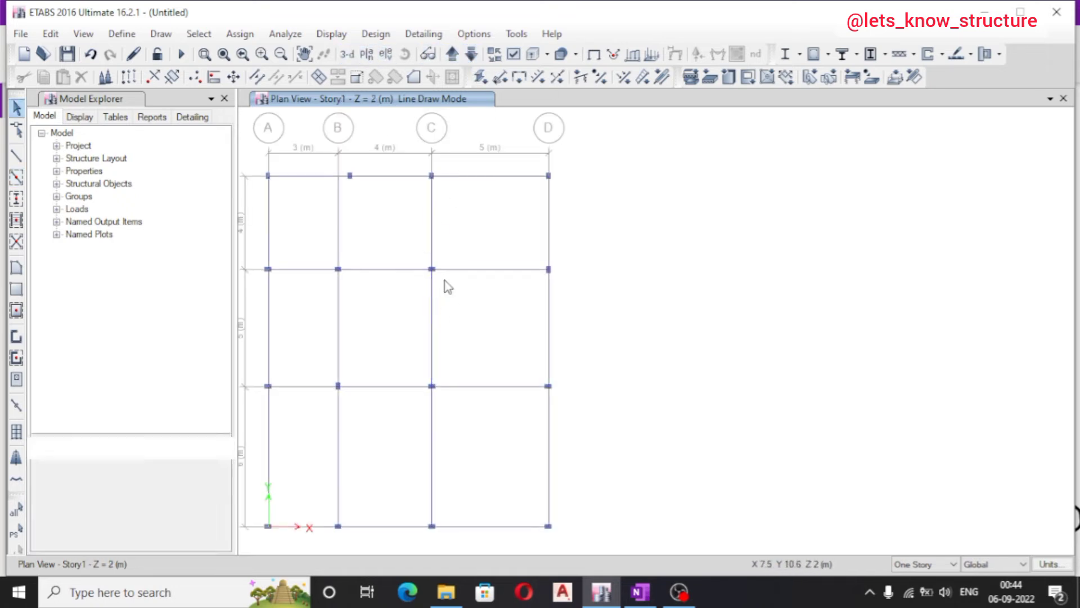
pyautogui.press('Escape')
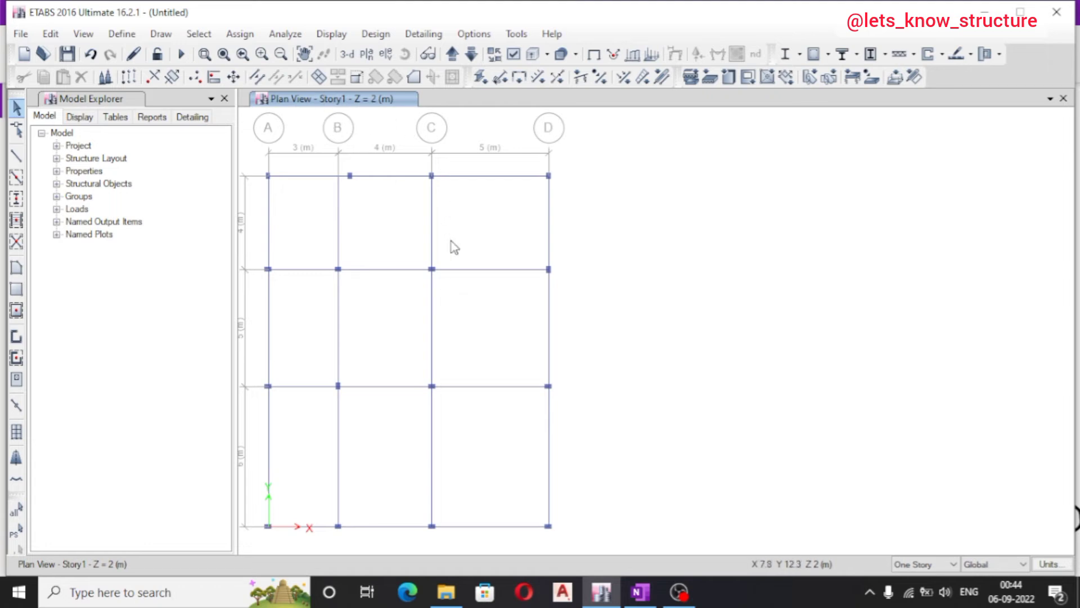
# Compare the column location at grid point C-3 on the Story1 and Story2 plans, ending on Story1
pyautogui.scroll(5, 424, 279)
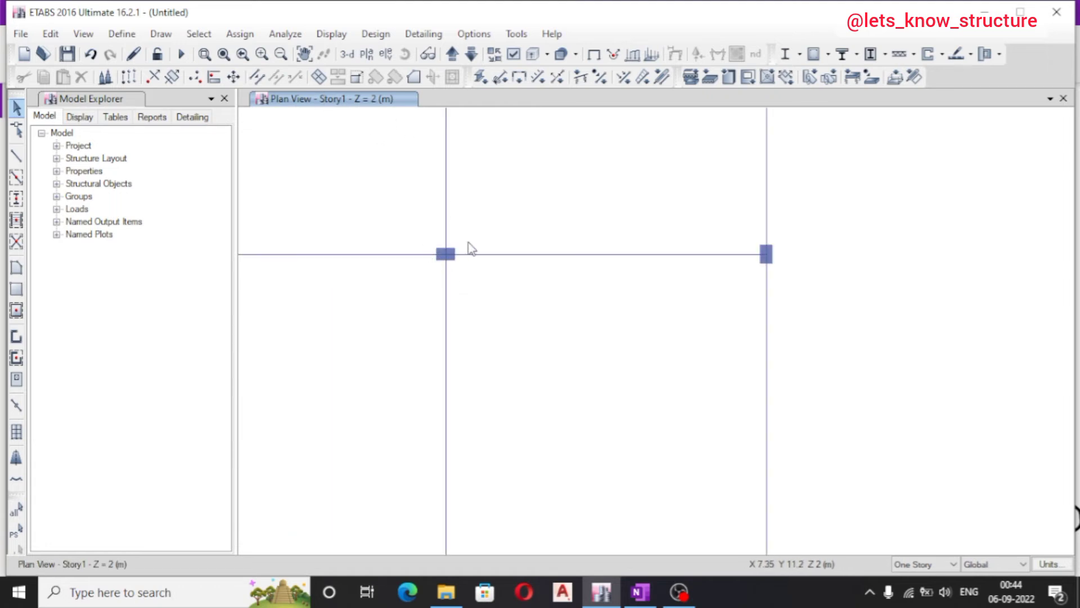
pyautogui.scroll(-5, 507, 265)
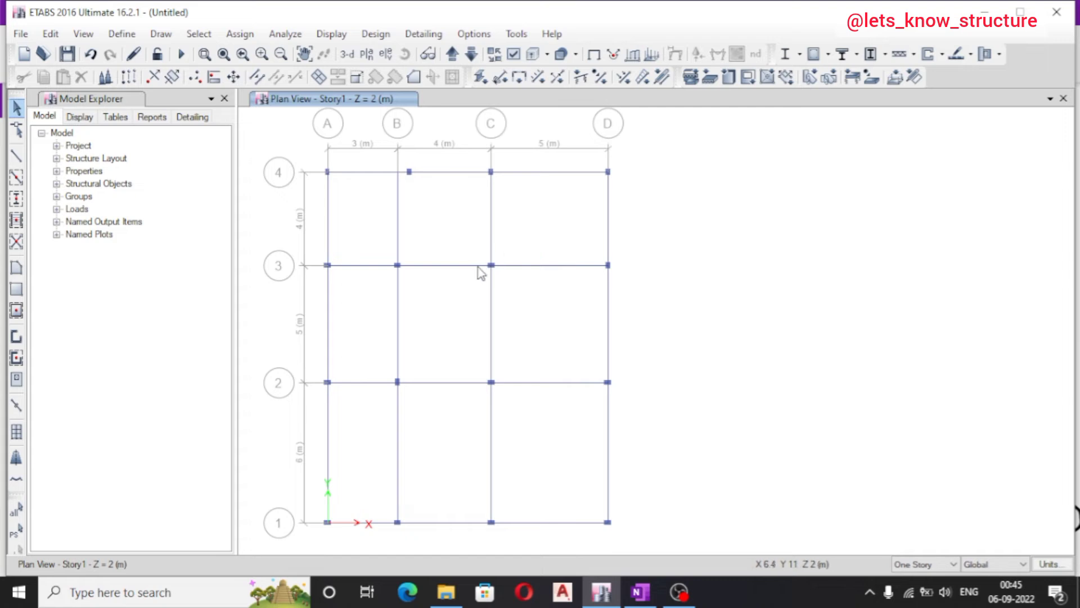
pyautogui.click(452, 54)
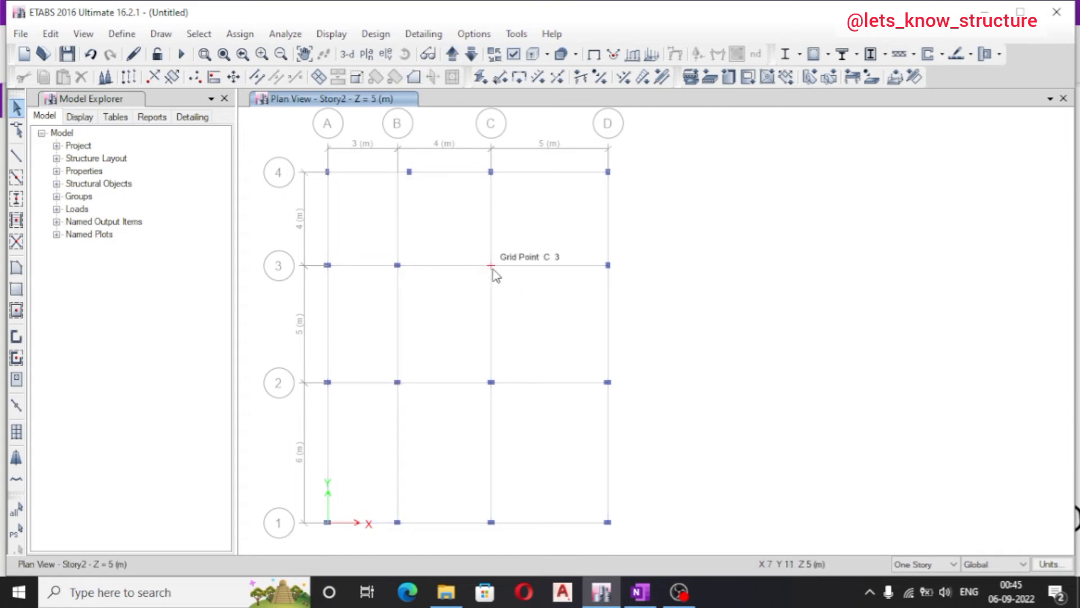
pyautogui.click(472, 54)
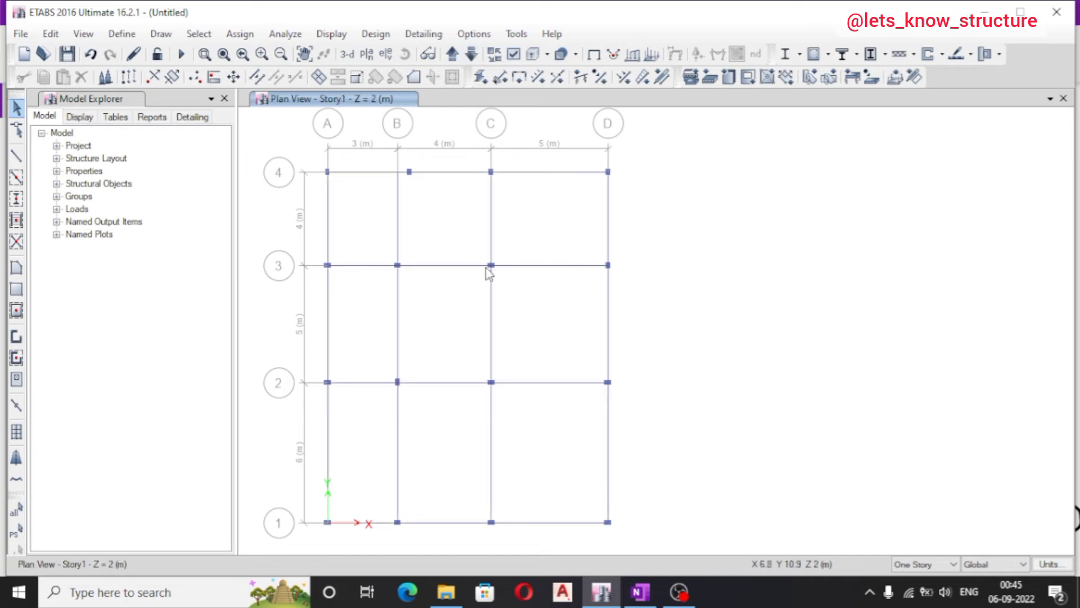
# Select the Story1 column and its joint at grid point C-3 and open the Replicate command for them
pyautogui.scroll(5, 488, 274)
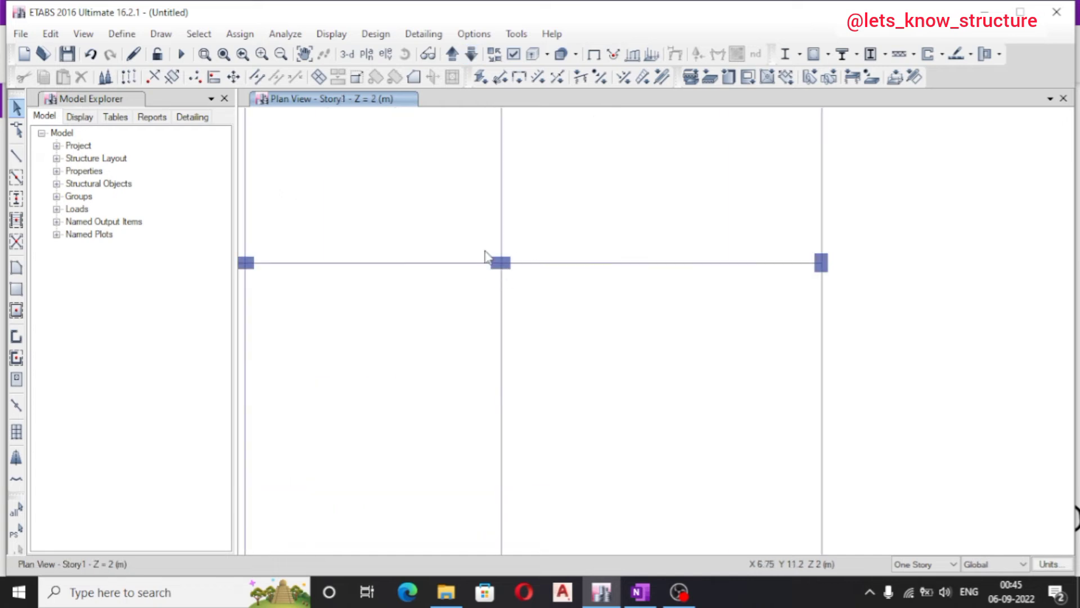
pyautogui.click(517, 282)
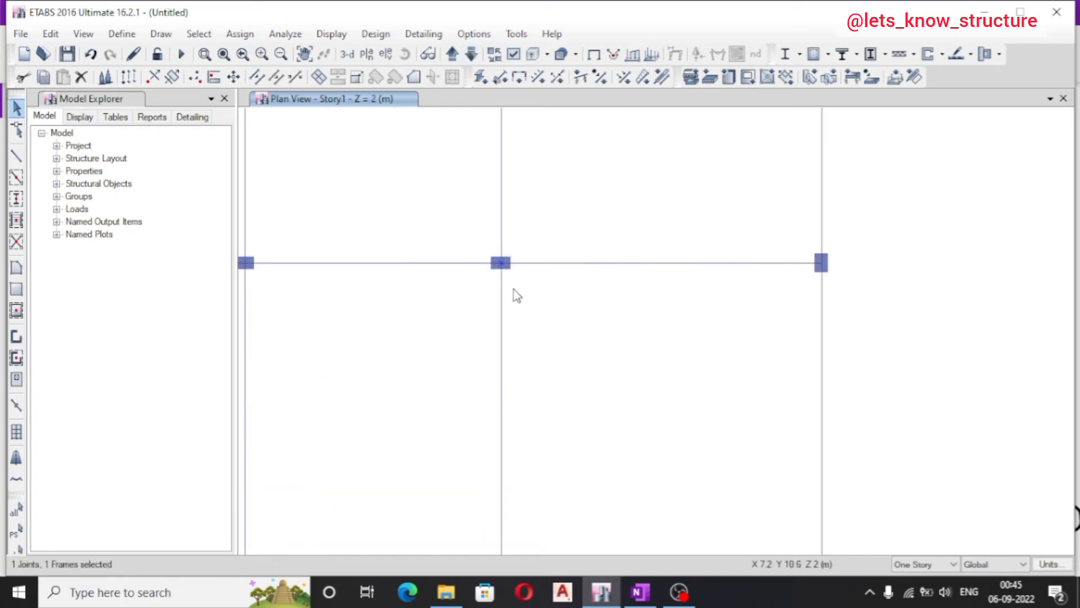
pyautogui.click(461, 225)
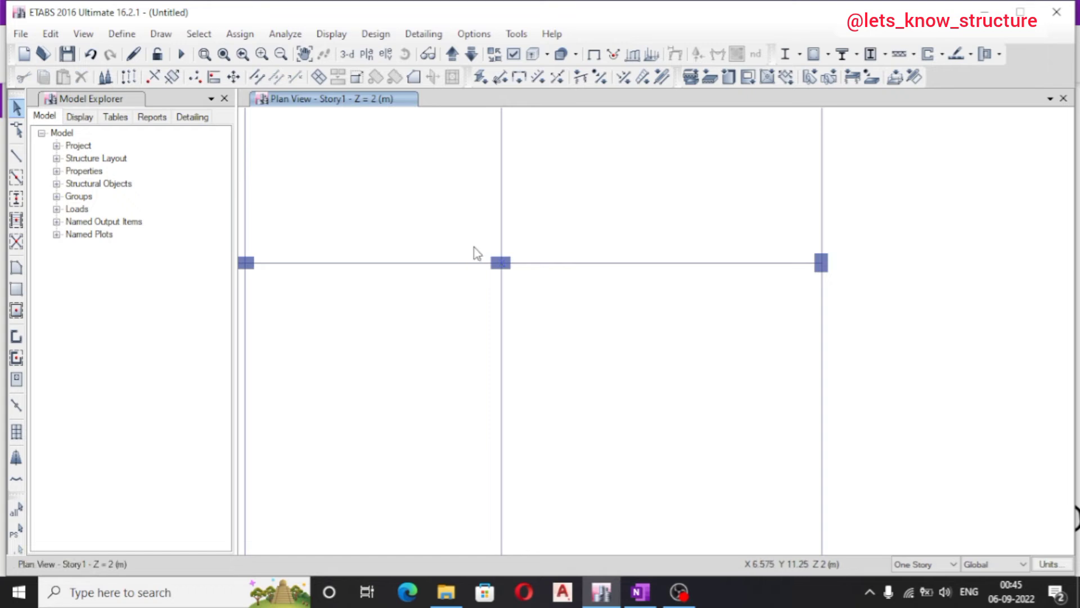
pyautogui.click(522, 285)
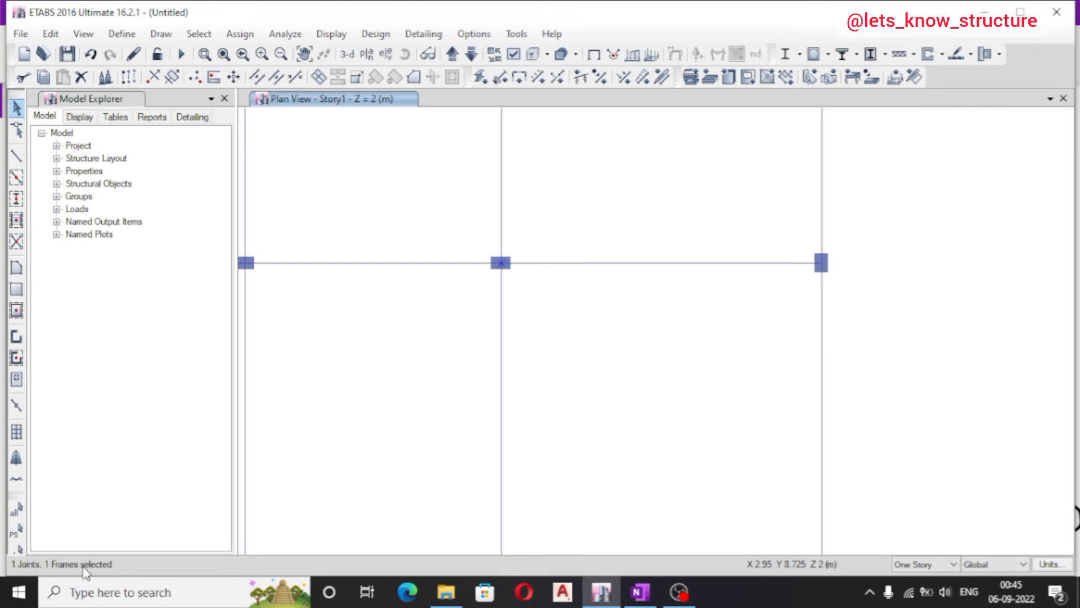
pyautogui.click(51, 35)
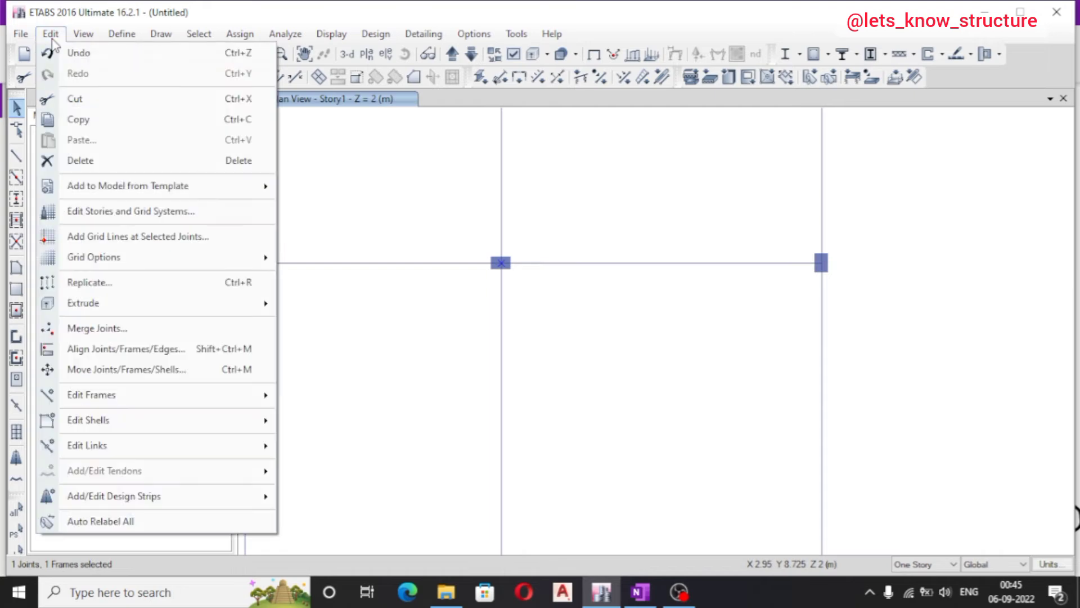
pyautogui.click(140, 283)
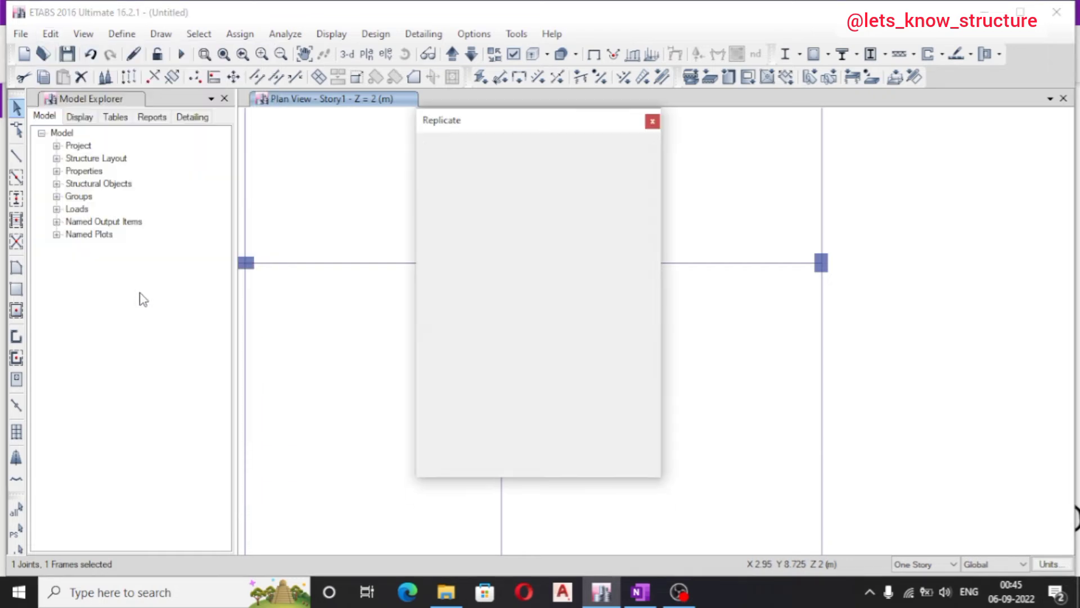
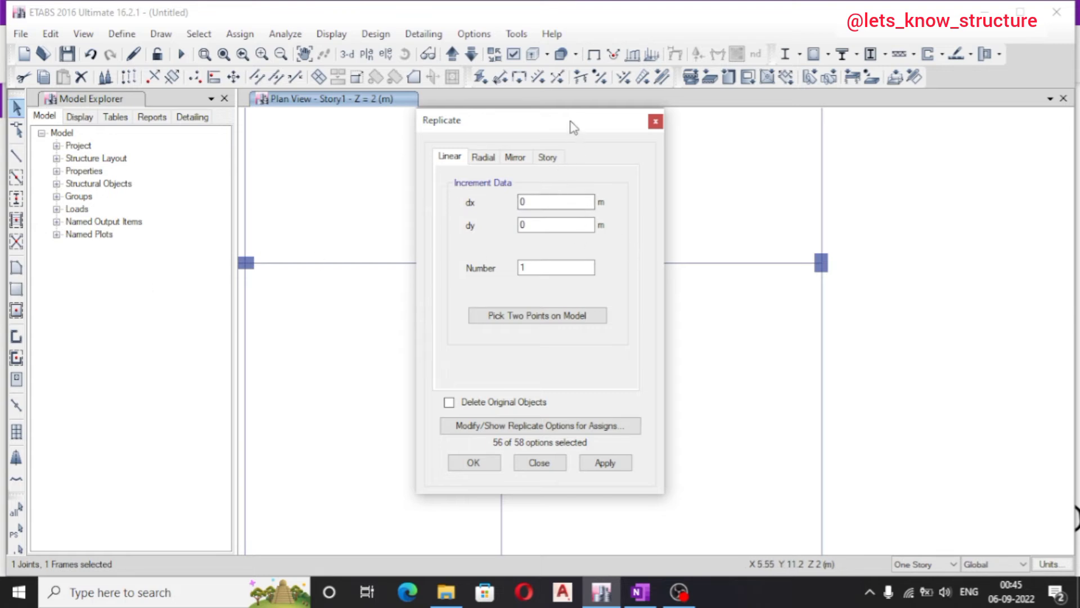
# Replicate the selected column and joint at grid point C-3 from Story1 onto Story2
pyautogui.moveTo(573, 127); pyautogui.dragTo(904, 112)
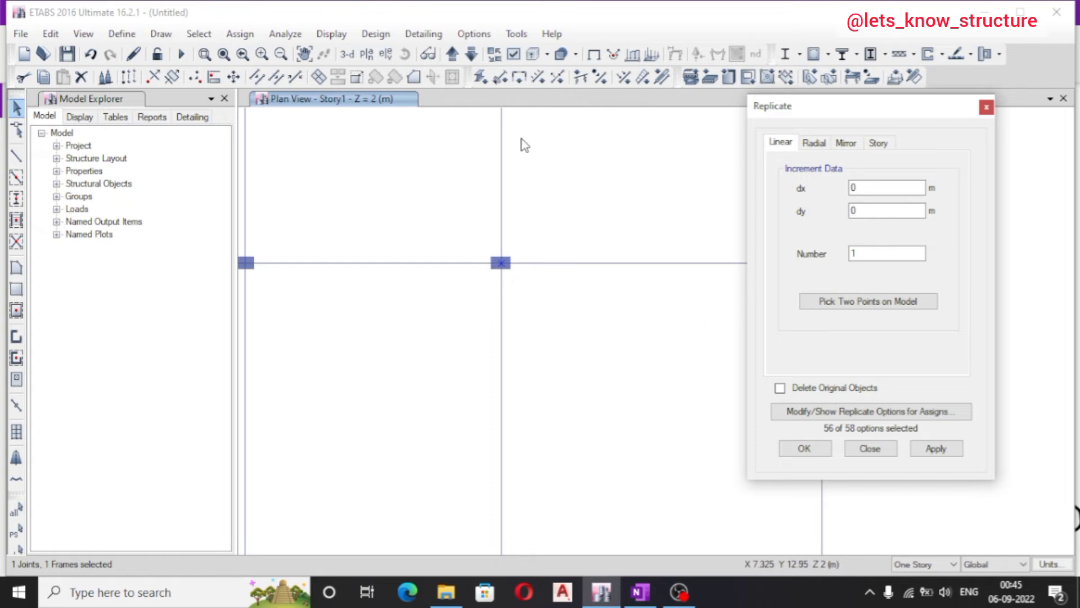
pyautogui.click(816, 143)
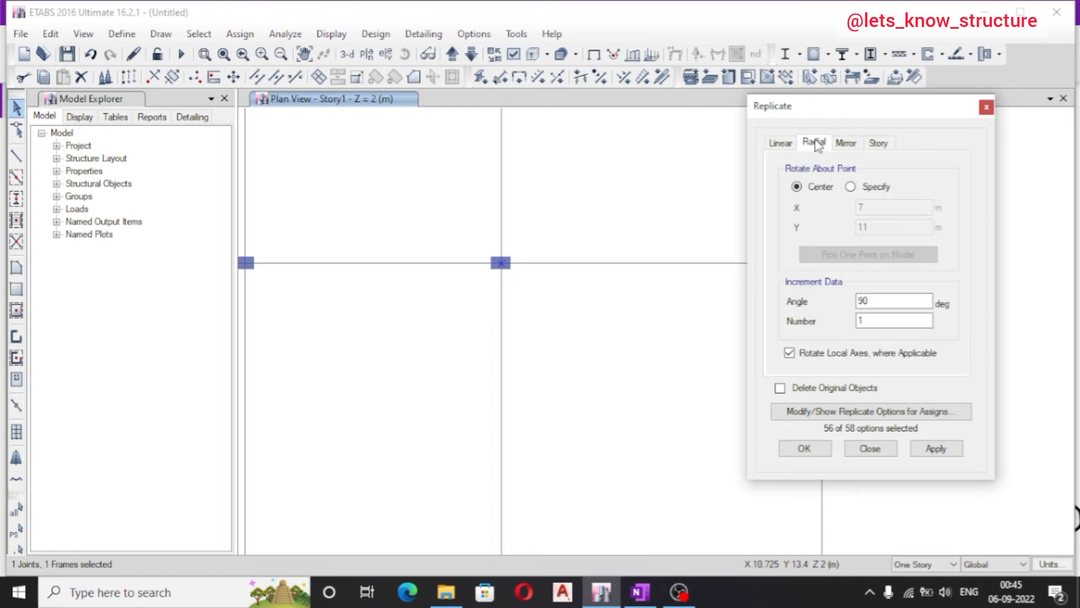
pyautogui.click(845, 143)
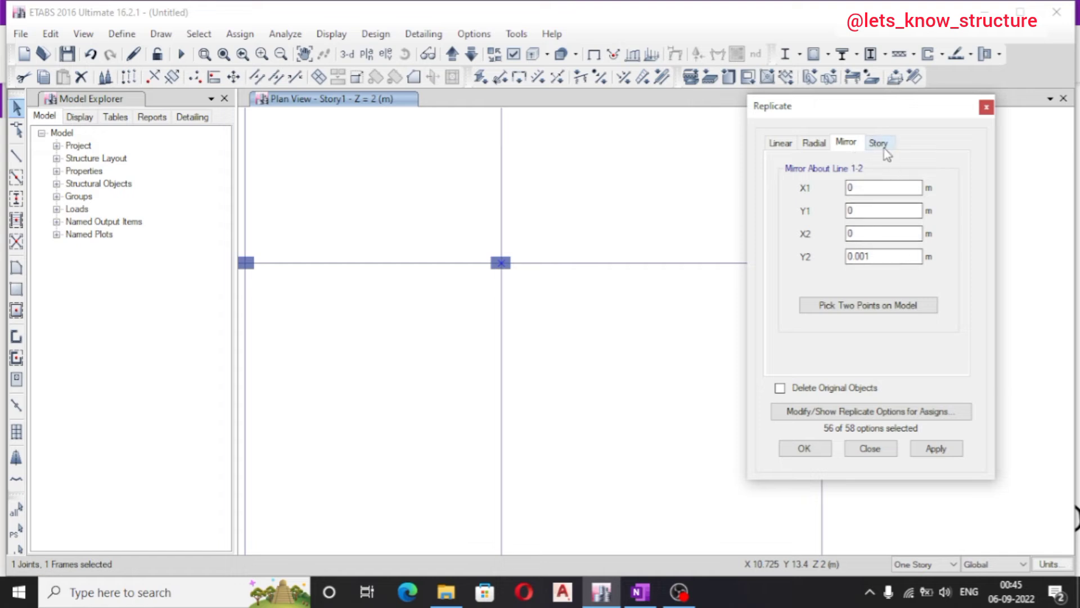
pyautogui.click(879, 145)
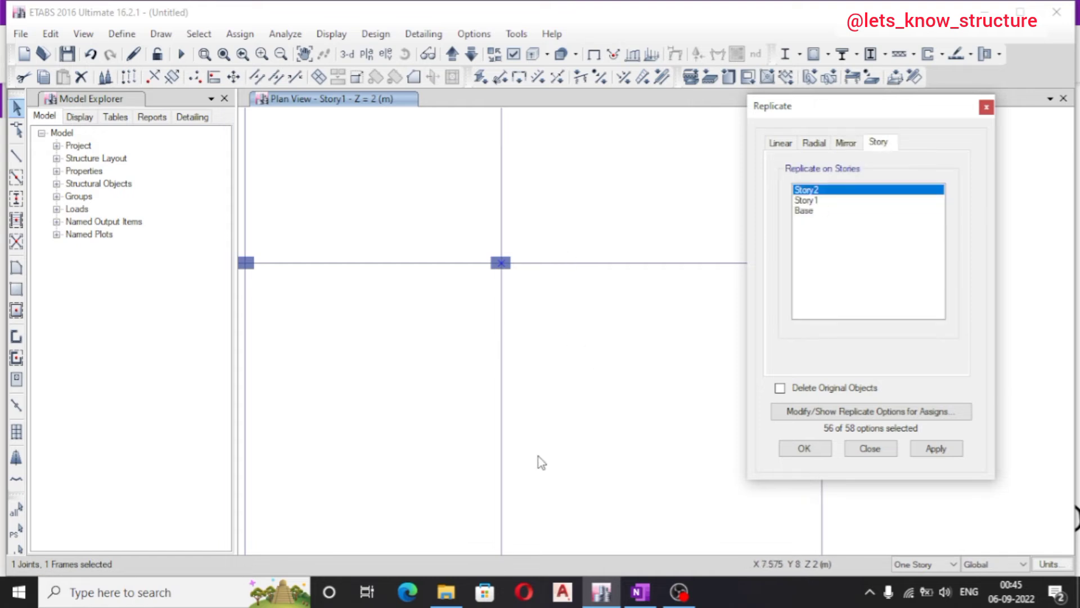
pyautogui.click(821, 201)
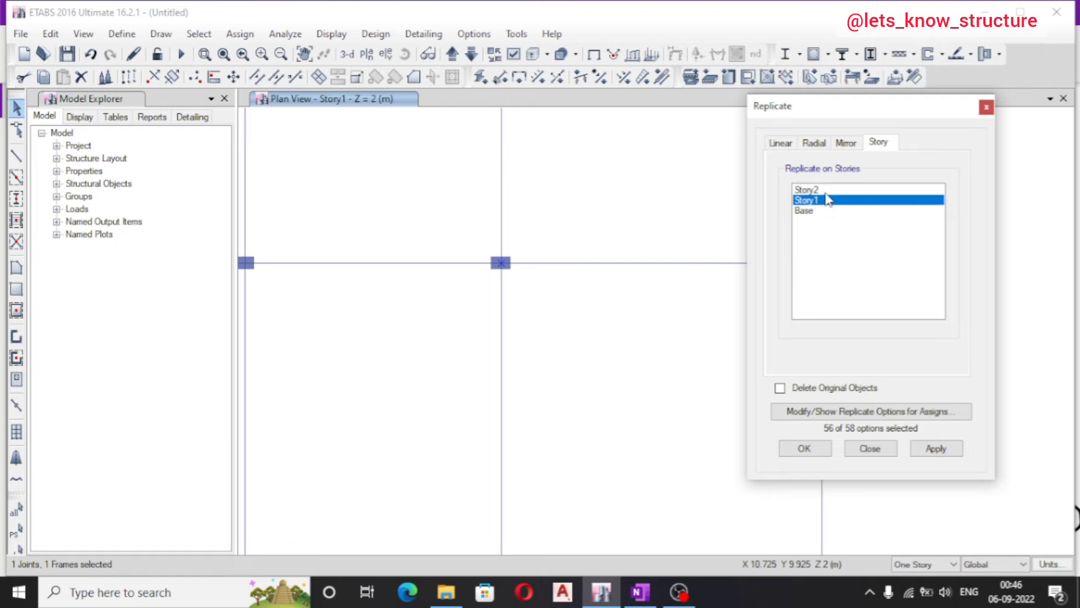
pyautogui.click(813, 190)
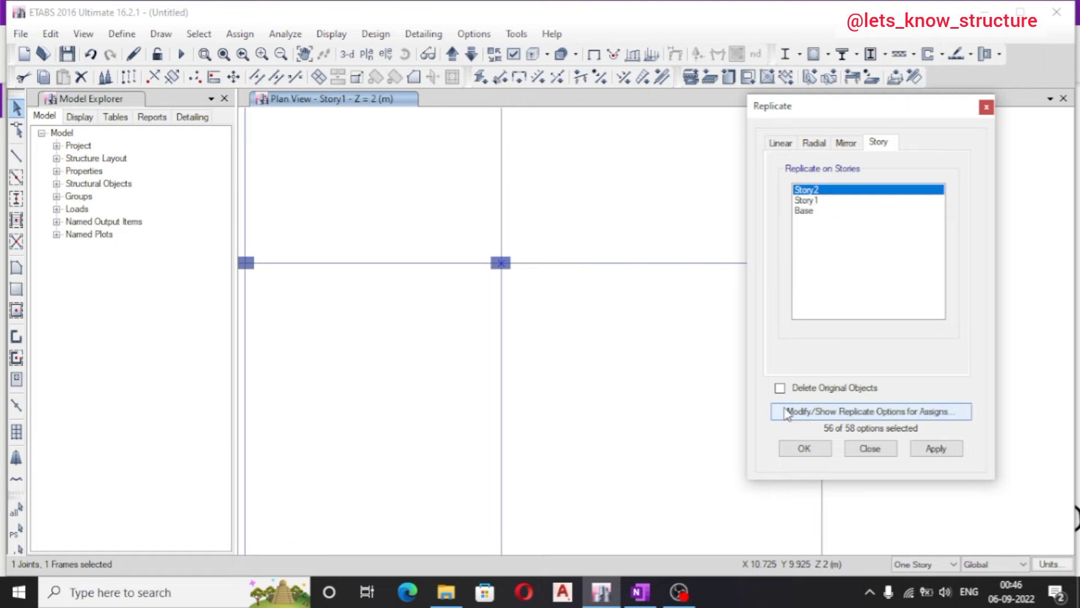
pyautogui.click(937, 448)
pyautogui.click(804, 449)
# Display the Story2 plan and check the column at grid point C-3
pyautogui.scroll(-2, 630, 346)
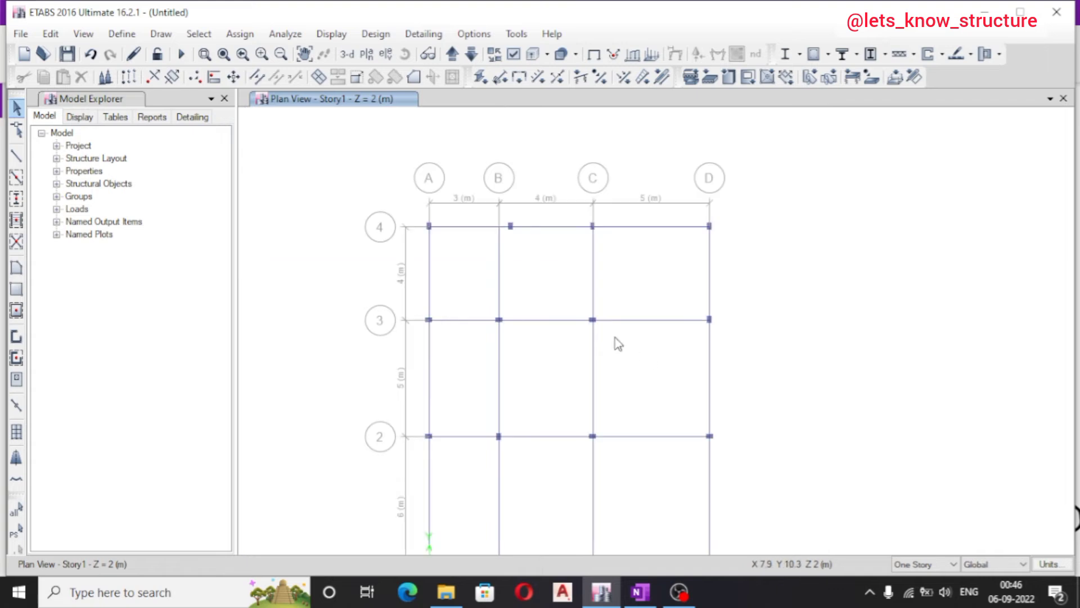
pyautogui.scroll(4, 585, 325)
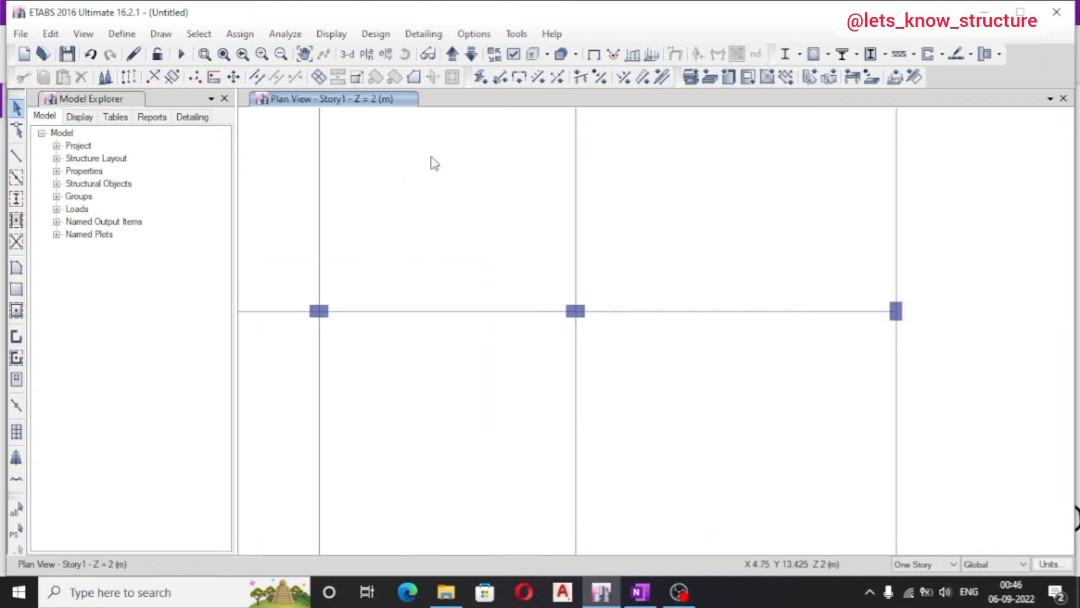
pyautogui.click(453, 53)
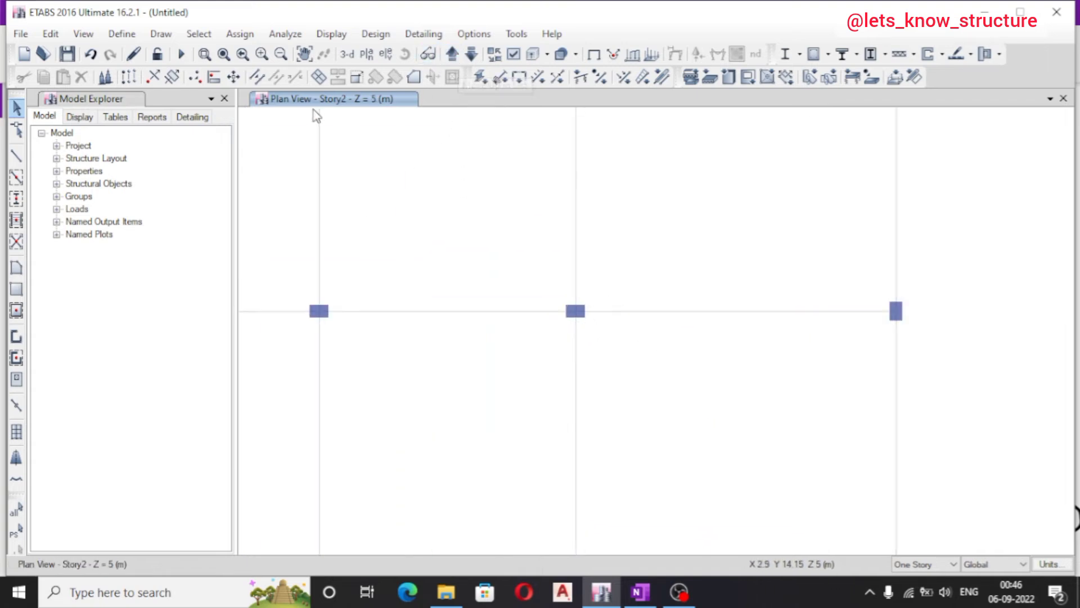
pyautogui.scroll(-4, 600, 344)
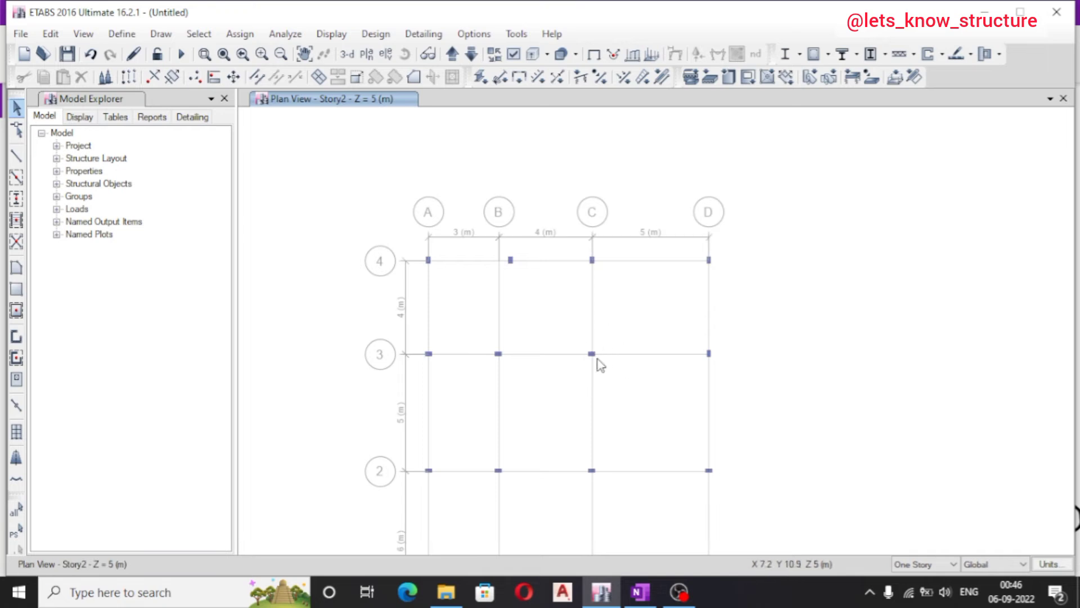
pyautogui.scroll(-4, 516, 280)
pyautogui.scroll(4, 543, 382)
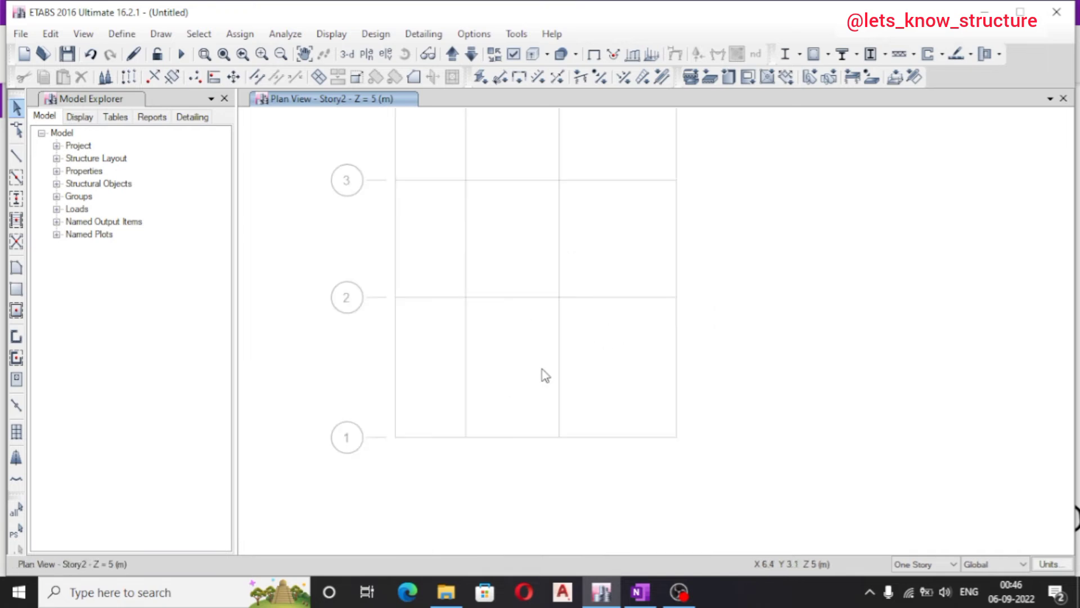
# On the Story1 plan, select the beams spanning between grid lines 3 and 4 and between grid lines C and D
pyautogui.click(471, 54)
pyautogui.scroll(-3, 484, 383)
pyautogui.scroll(3, 483, 346)
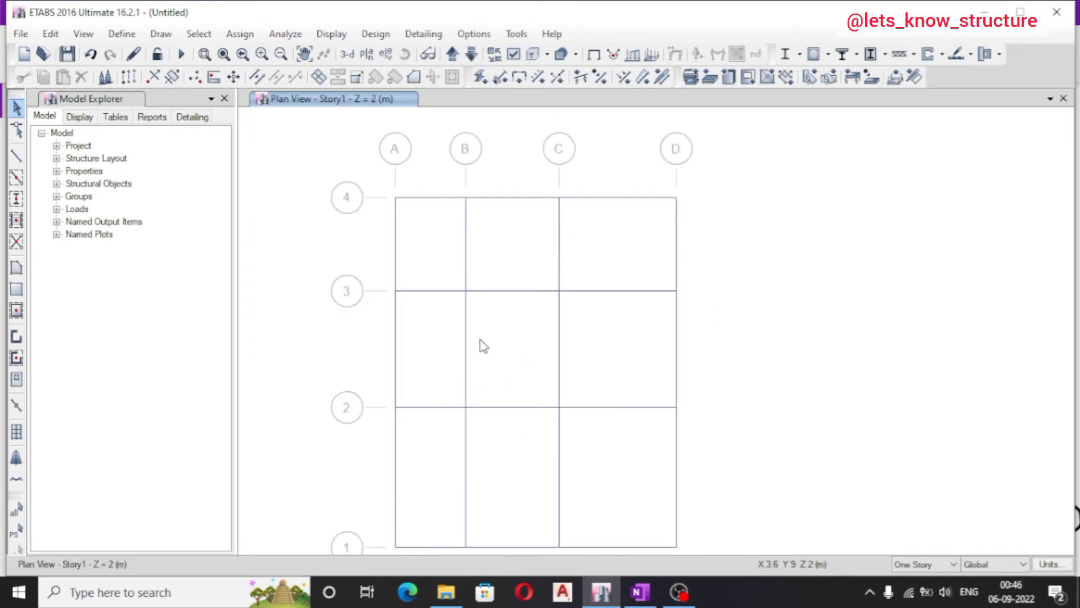
pyautogui.scroll(-4, 417, 306)
pyautogui.scroll(4, 387, 222)
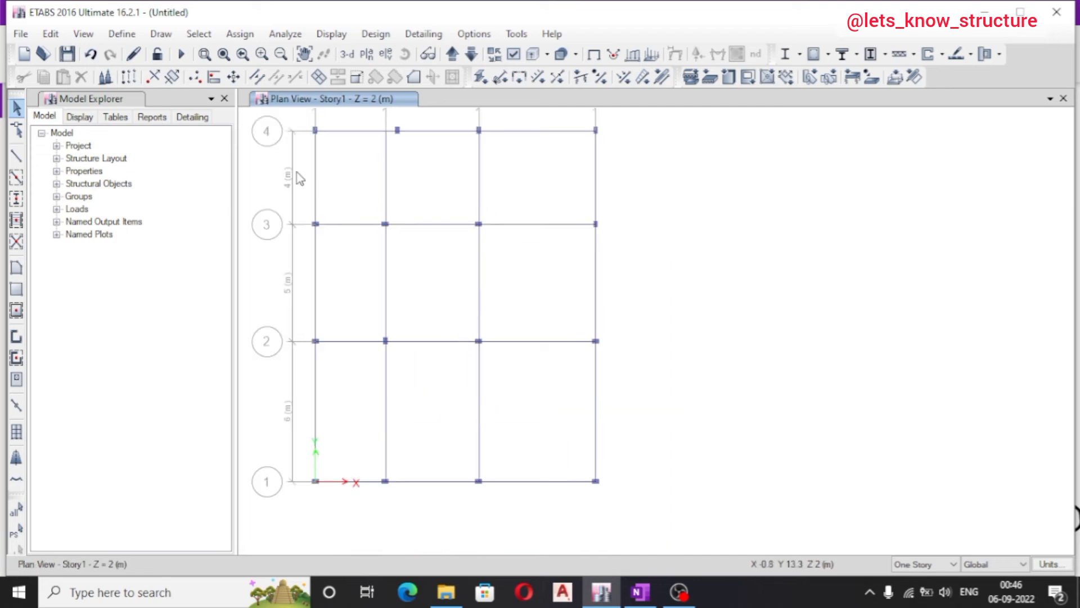
pyautogui.moveTo(296, 171); pyautogui.dragTo(268, 207)
pyautogui.moveTo(533, 111); pyautogui.dragTo(508, 511)
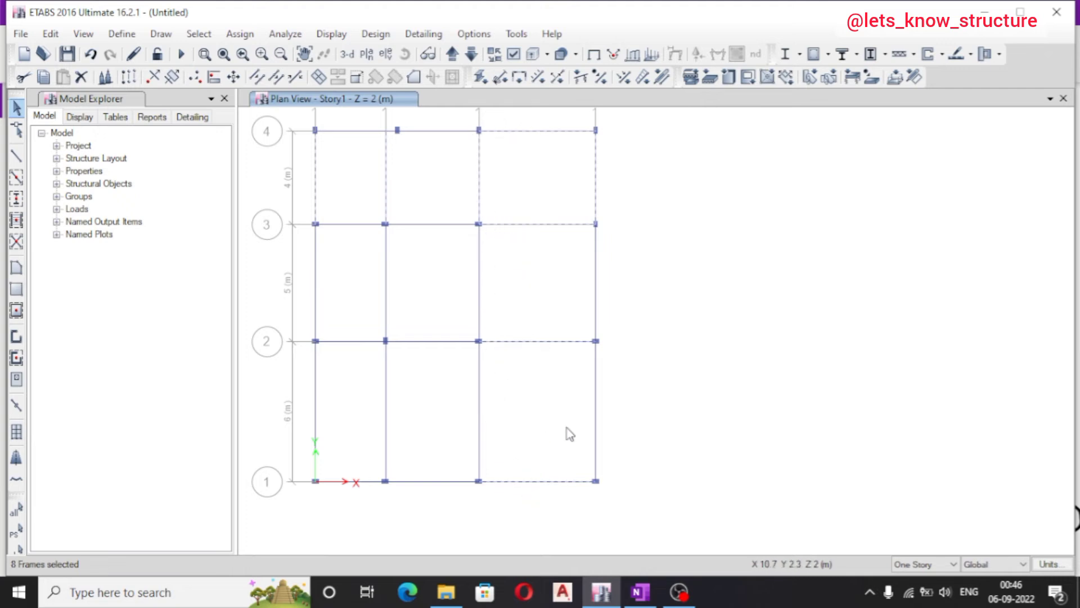
# Add the Story1 beams spanning between grid lines 1 and 3 and between grid lines A and C to the selection
pyautogui.moveTo(665, 380); pyautogui.dragTo(292, 449)
pyautogui.moveTo(673, 260); pyautogui.dragTo(292, 323)
pyautogui.scroll(-3, 394, 371)
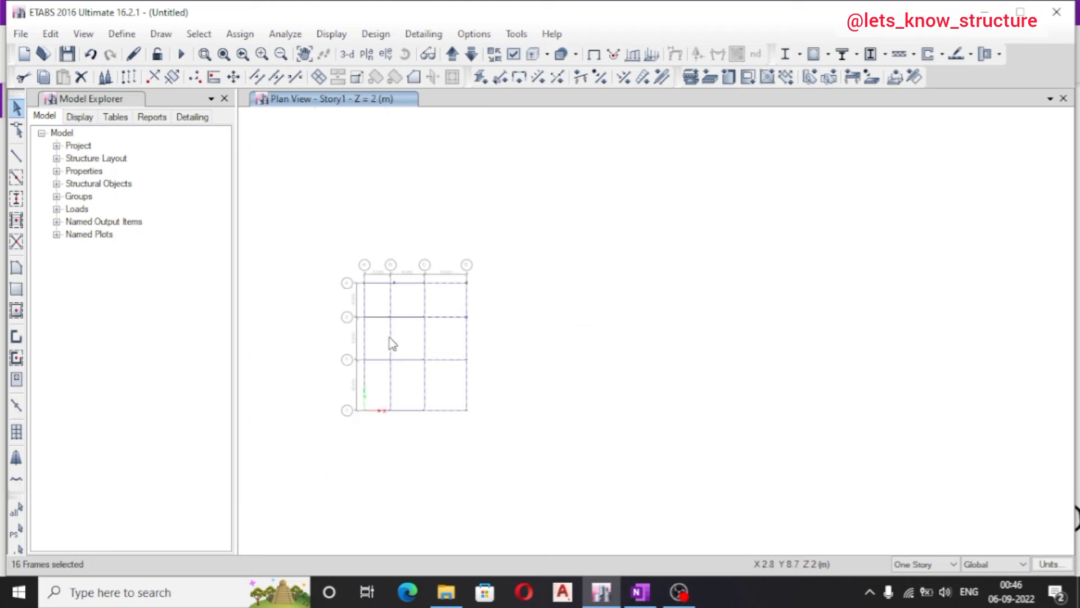
pyautogui.scroll(3, 392, 344)
pyautogui.moveTo(453, 172); pyautogui.dragTo(417, 552)
pyautogui.moveTo(364, 167); pyautogui.dragTo(347, 539)
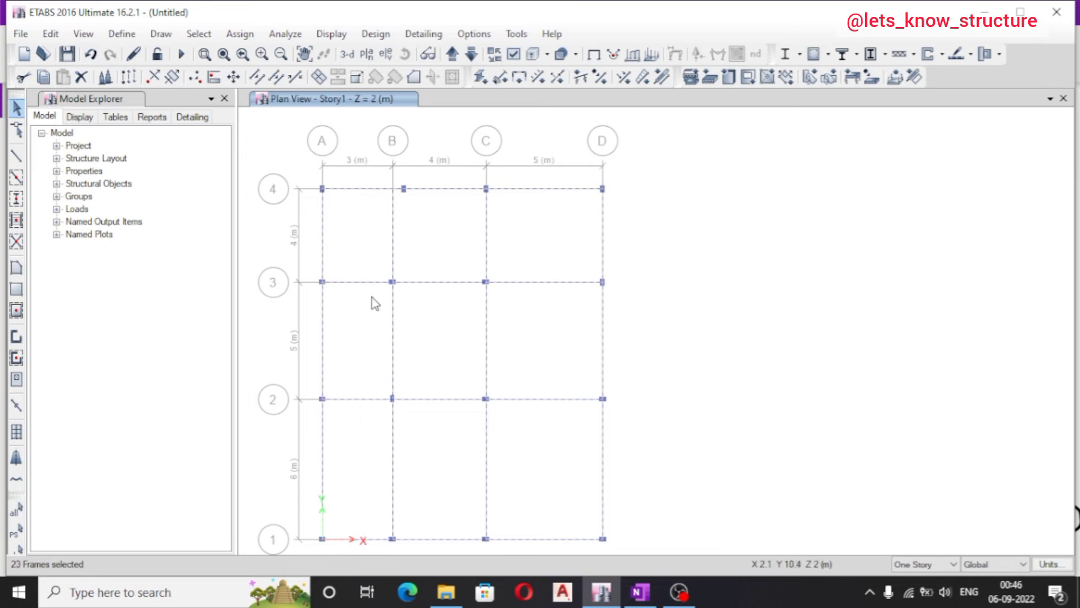
pyautogui.scroll(3, 357, 332)
pyautogui.scroll(-3, 379, 335)
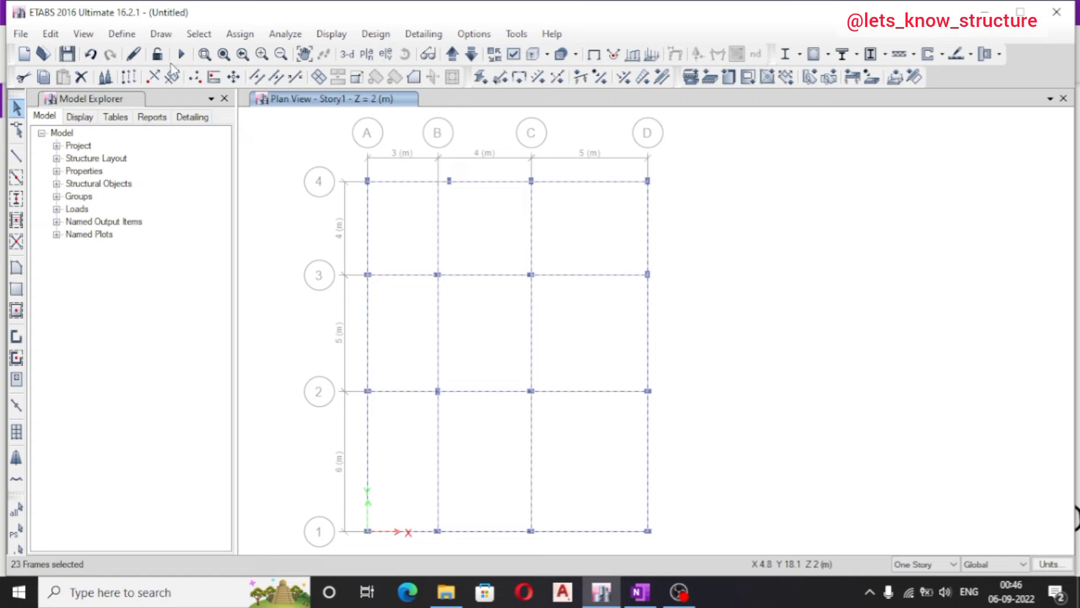
# Replicate the selected Story1 beams onto Story2
pyautogui.click(51, 34)
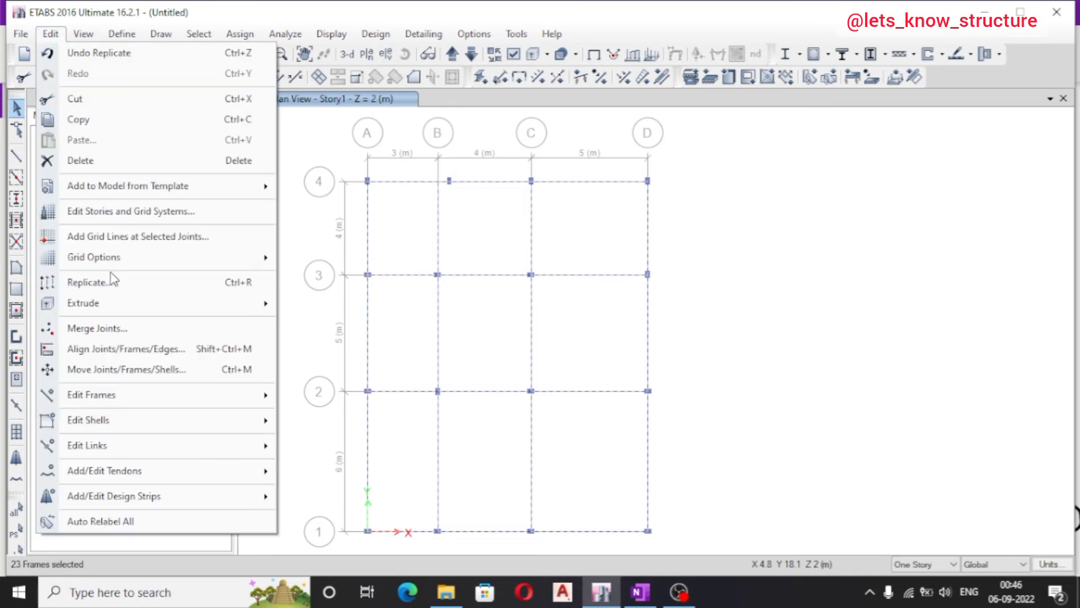
pyautogui.click(87, 282)
pyautogui.click(878, 142)
pyautogui.click(870, 191)
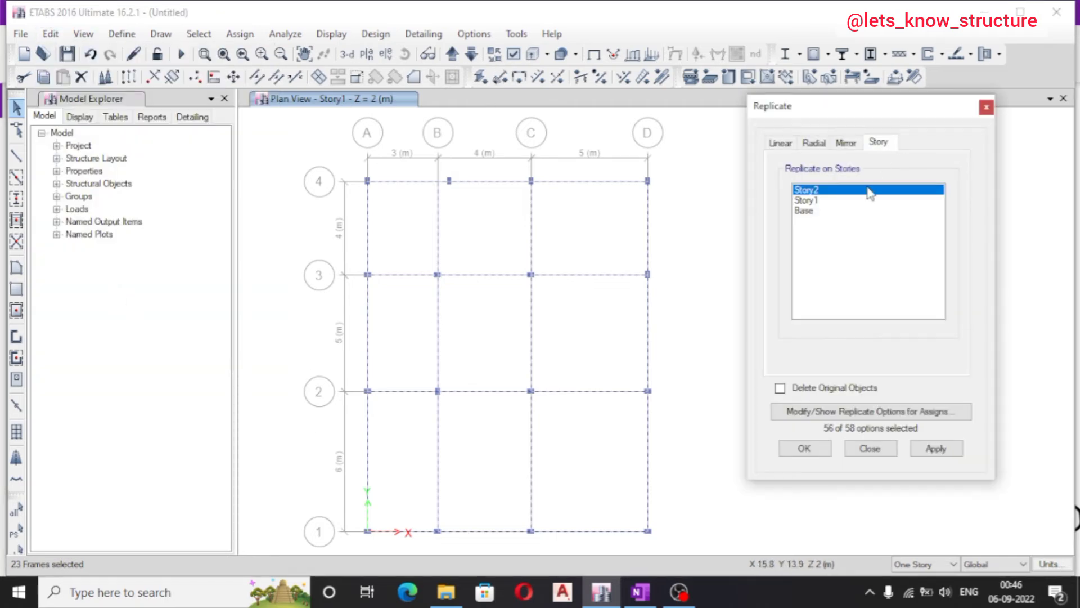
pyautogui.click(936, 448)
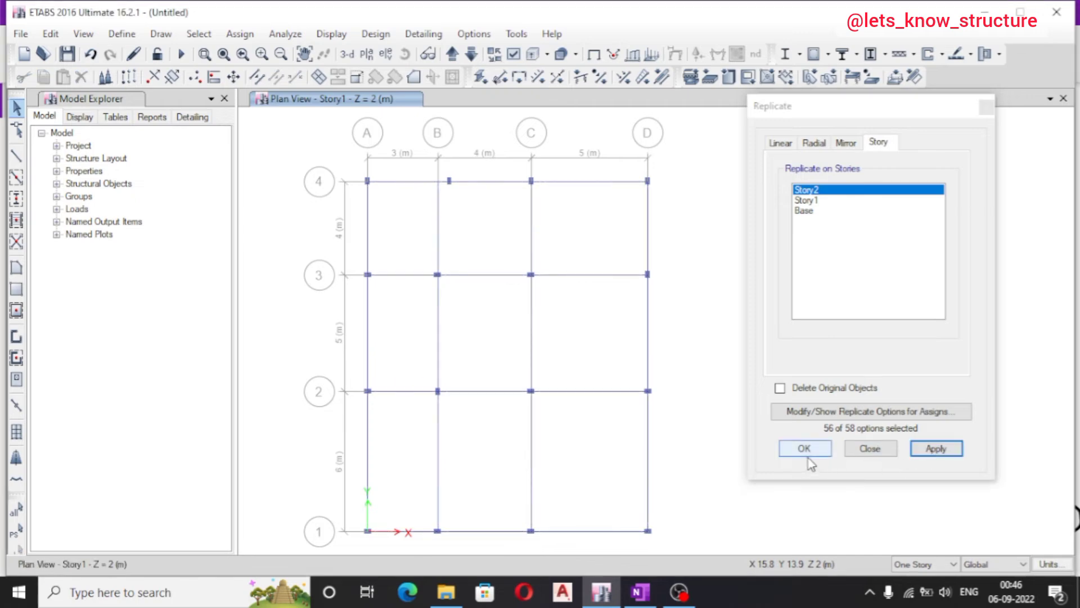
pyautogui.click(805, 448)
# Check the replicated beams on the Story2 plan, cycling through the story plans and back to Story2
pyautogui.click(452, 54)
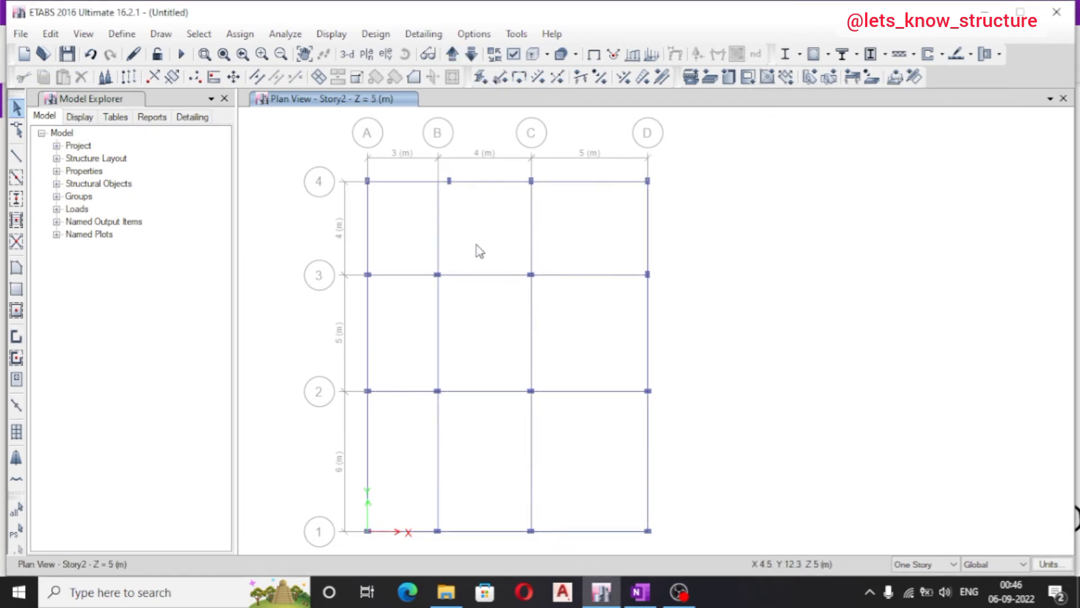
pyautogui.click(452, 54)
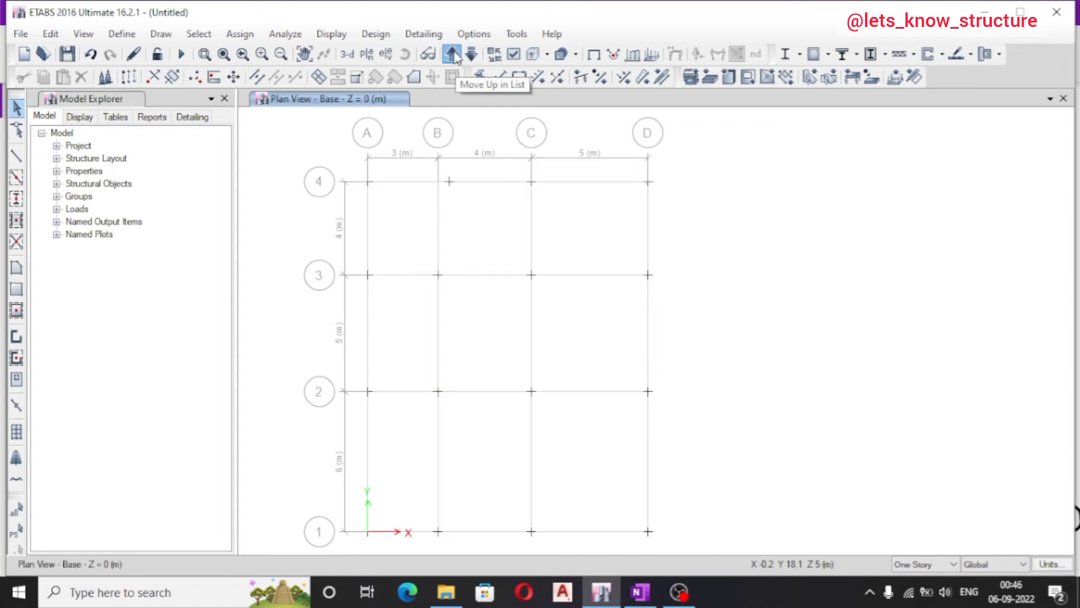
pyautogui.click(452, 54)
pyautogui.click(452, 54)
# Inspect the Story2 beam from A-4 to the offset column near B-4, clear its selection, and compare the Story1 and Story2 plans
pyautogui.scroll(3, 451, 201)
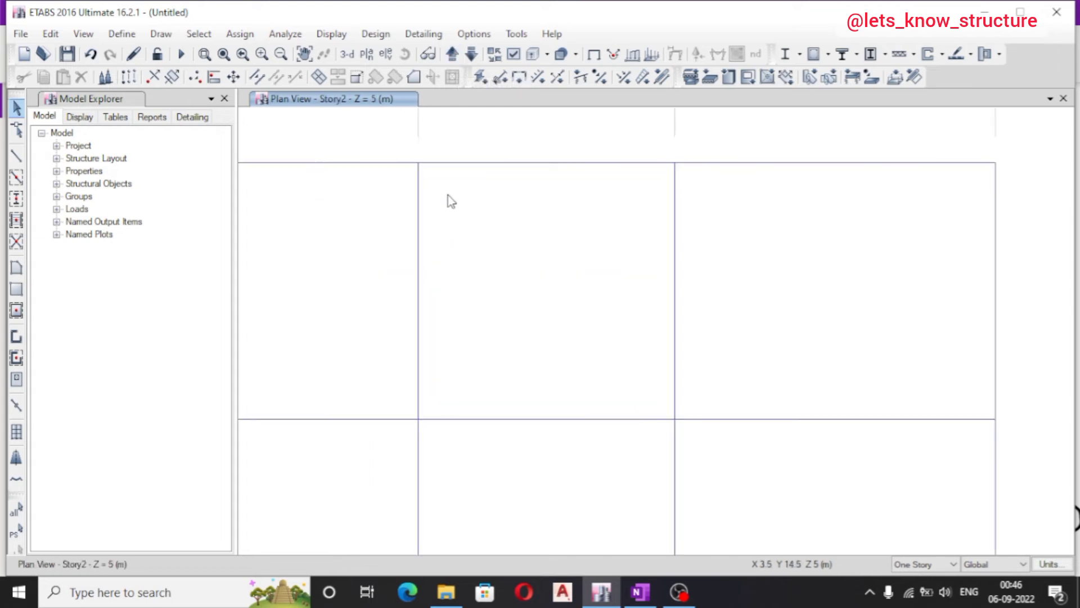
pyautogui.scroll(3, 457, 158)
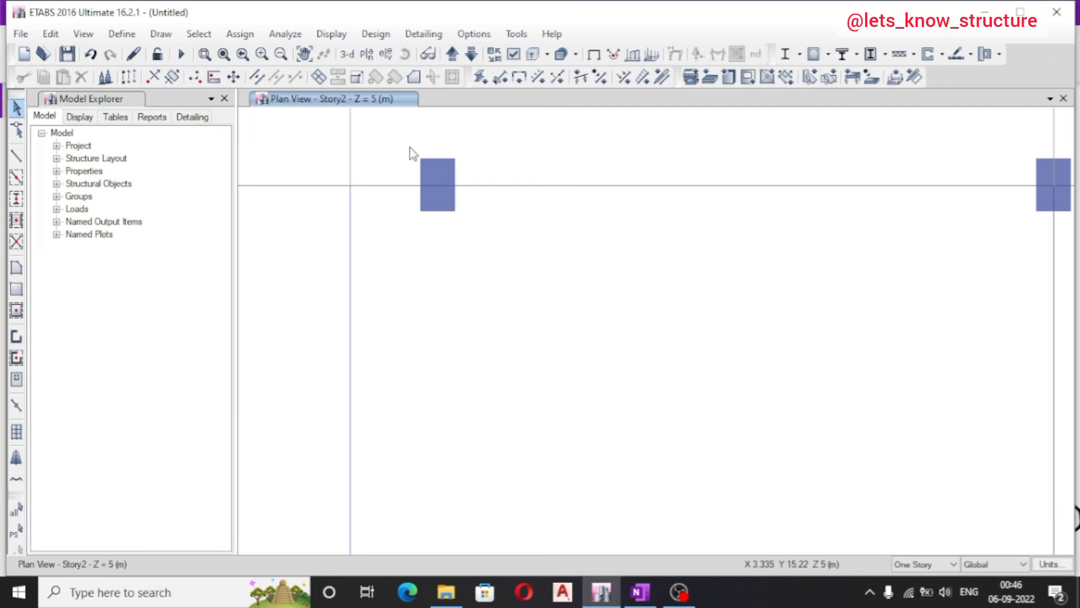
pyautogui.moveTo(408, 147)
pyautogui.mouseDown()
pyautogui.moveTo(478, 246)
pyautogui.moveTo(405, 108)
pyautogui.mouseUp()
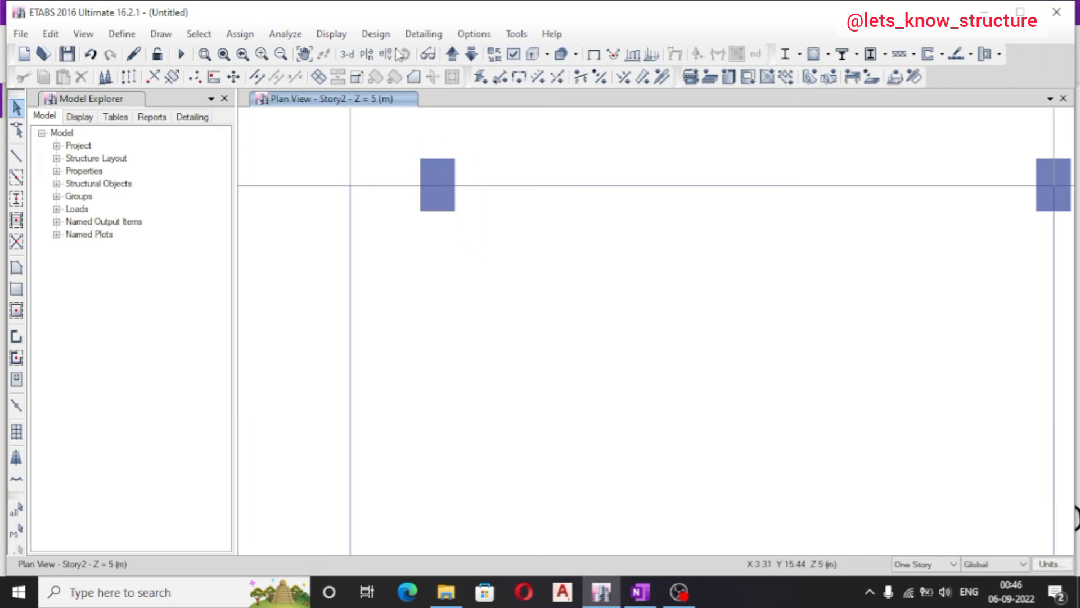
pyautogui.click(374, 187)
pyautogui.scroll(-3, 405, 215)
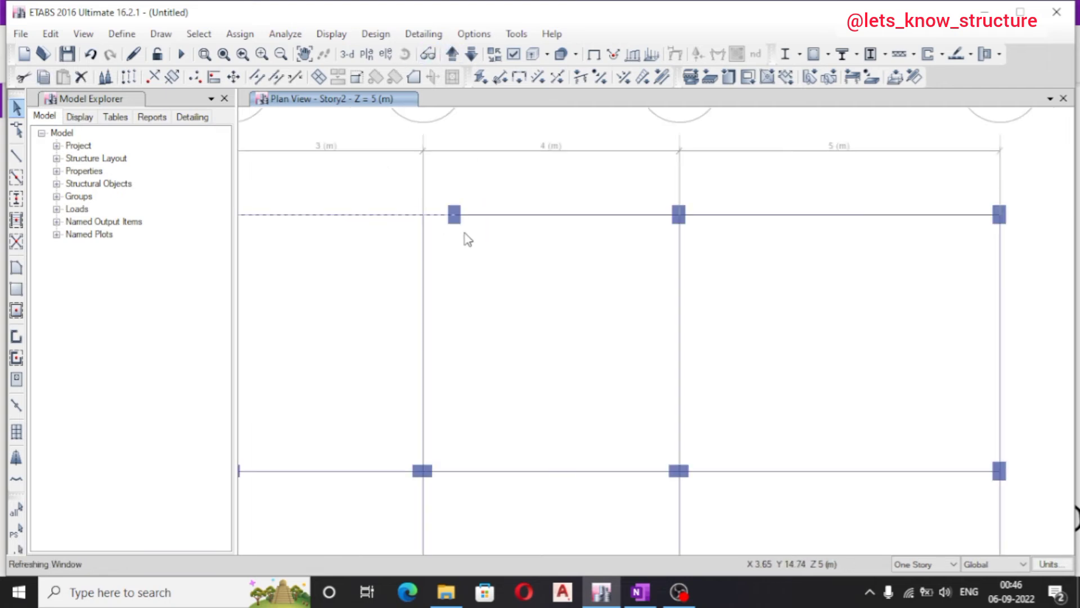
pyautogui.press('Escape')
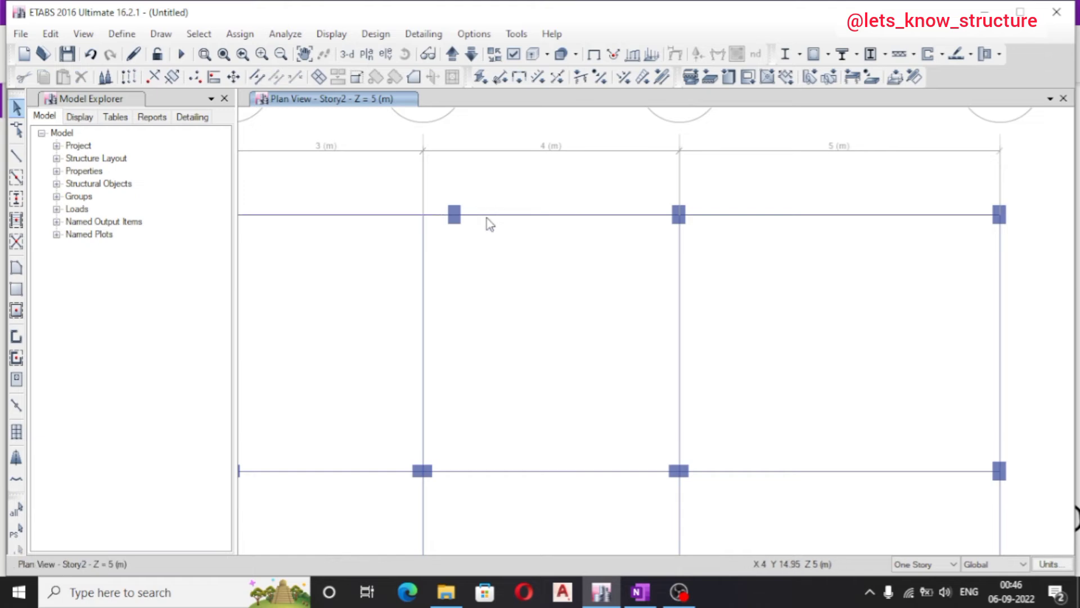
pyautogui.scroll(-3, 490, 224)
pyautogui.click(471, 54)
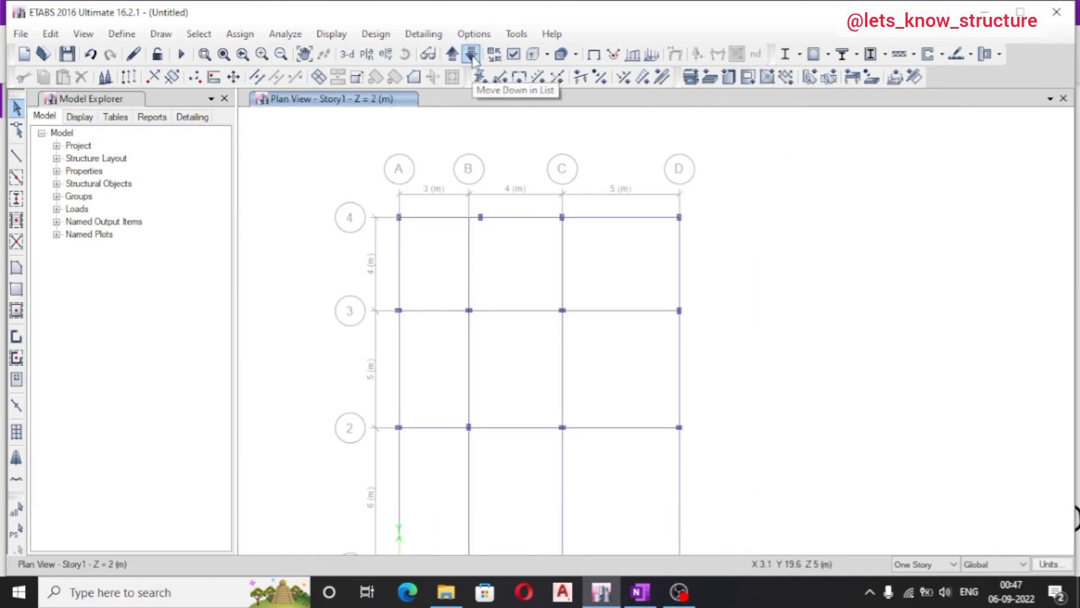
pyautogui.click(452, 54)
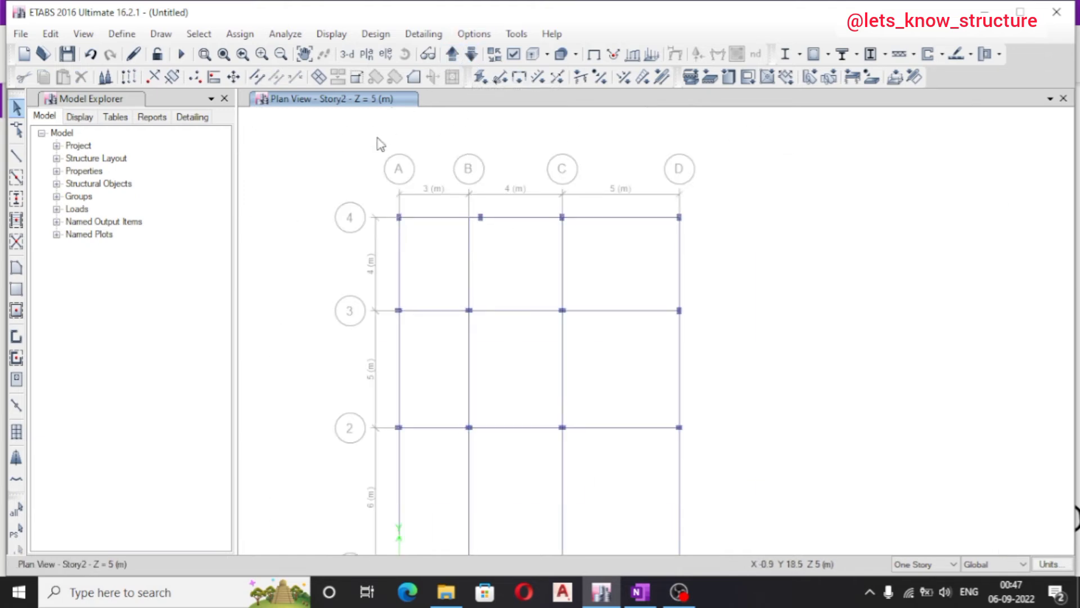
# Display the frames on the Story2 plan with their extruded section shapes
pyautogui.click(63, 42)
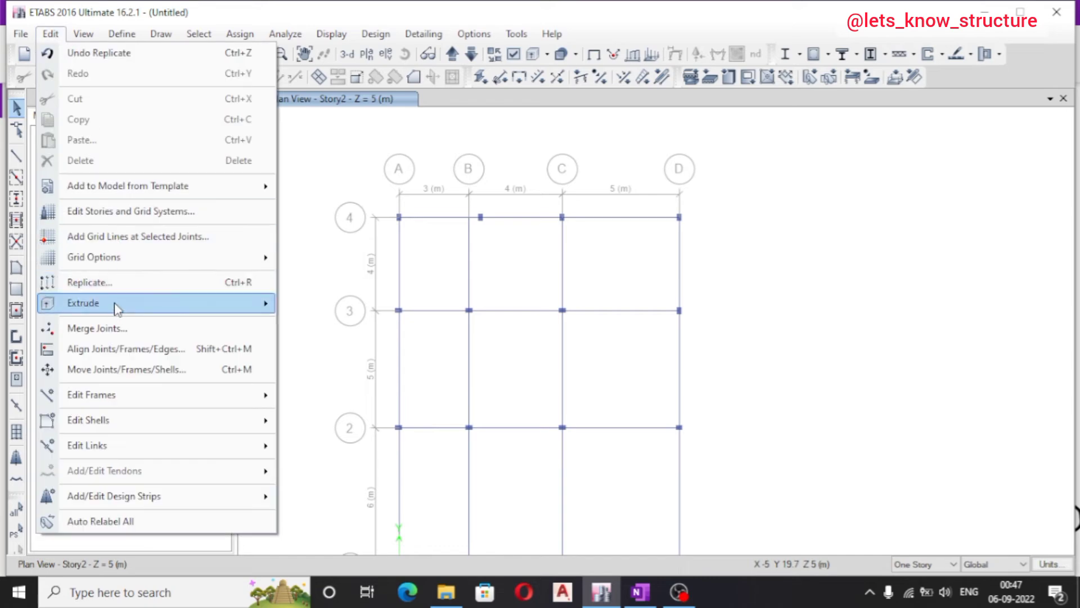
pyautogui.moveTo(84, 306)
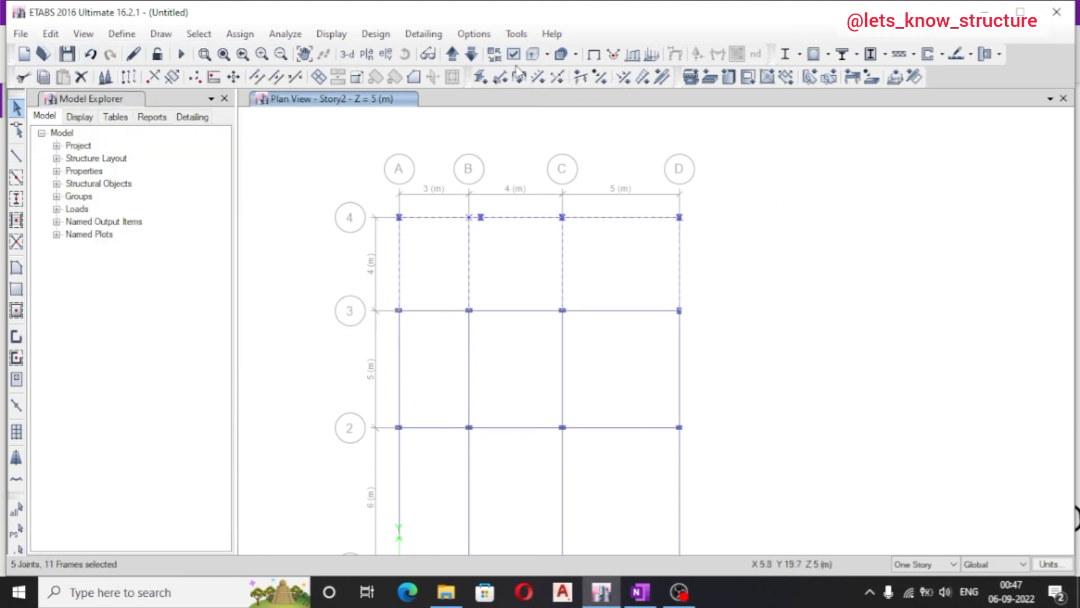
pyautogui.click(532, 55)
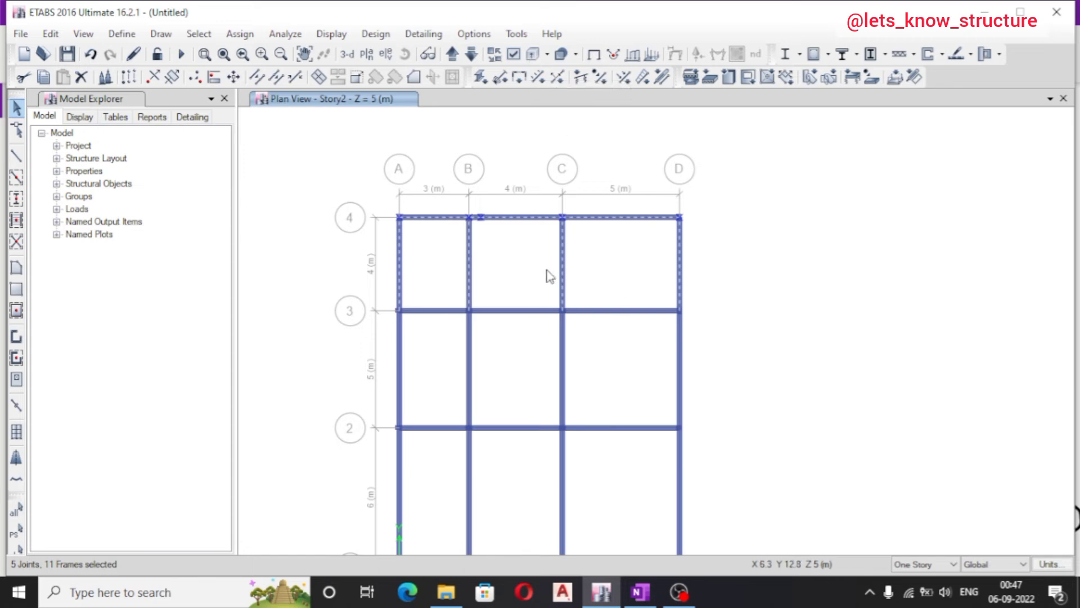
pyautogui.scroll(-3, 546, 272)
pyautogui.scroll(3, 525, 325)
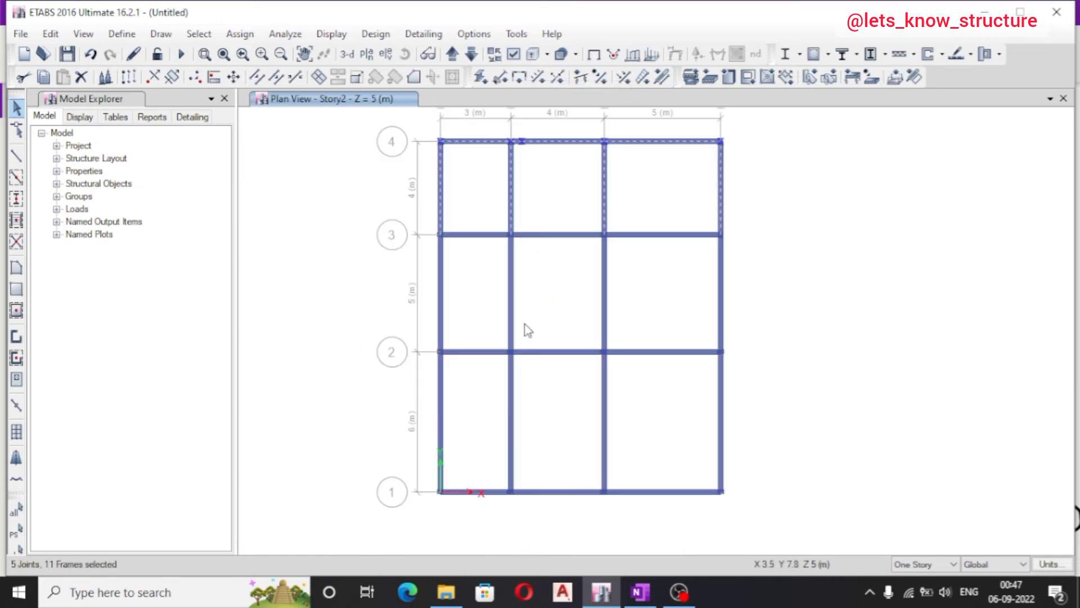
# View the extruded model in 3D and examine the beam-column connections up close
pyautogui.click(345, 55)
pyautogui.scroll(5, 618, 272)
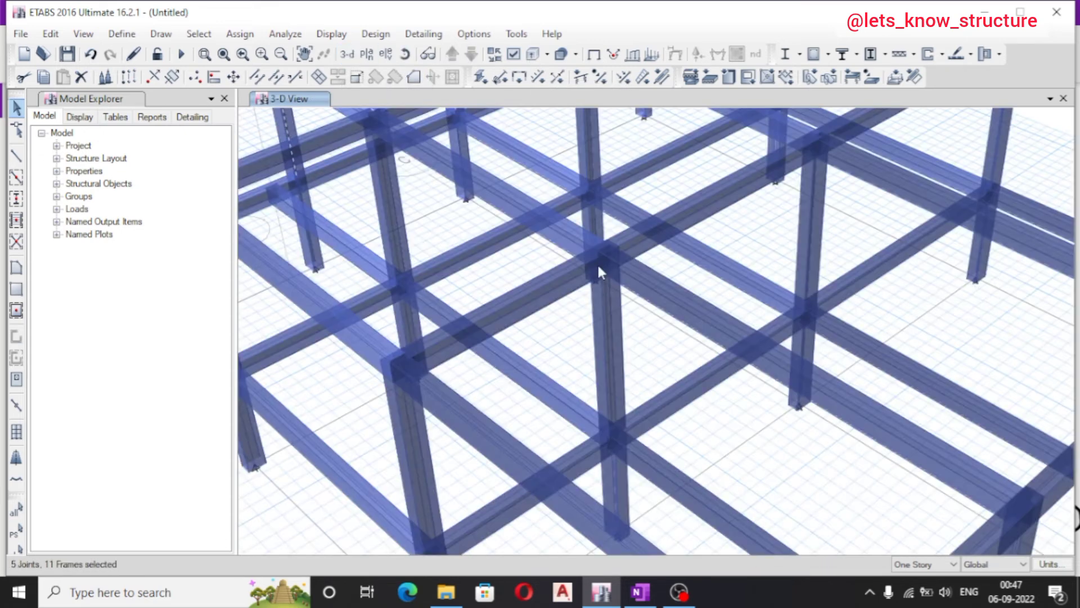
pyautogui.scroll(3, 397, 378)
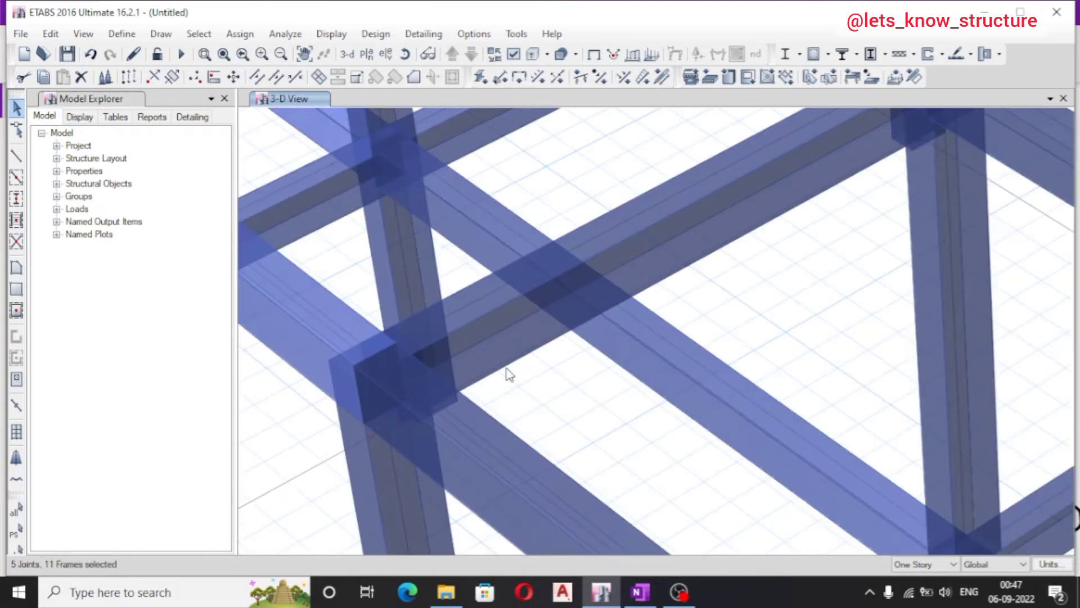
# Toggle the extruded frame display of the 3D model off and on for comparison, leaving it switched off
pyautogui.scroll(-6, 509, 375)
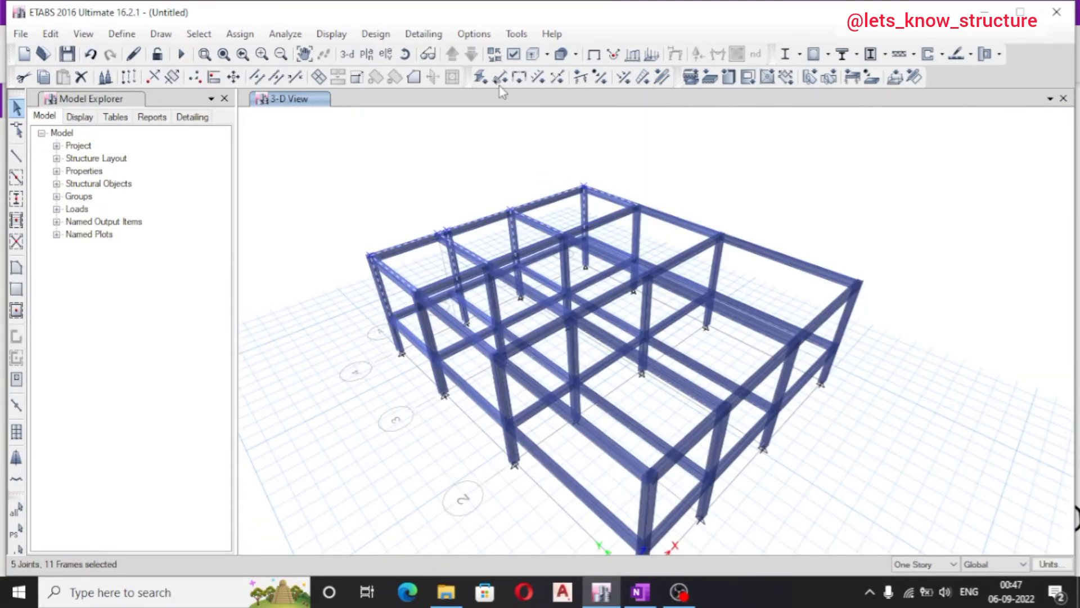
pyautogui.click(532, 55)
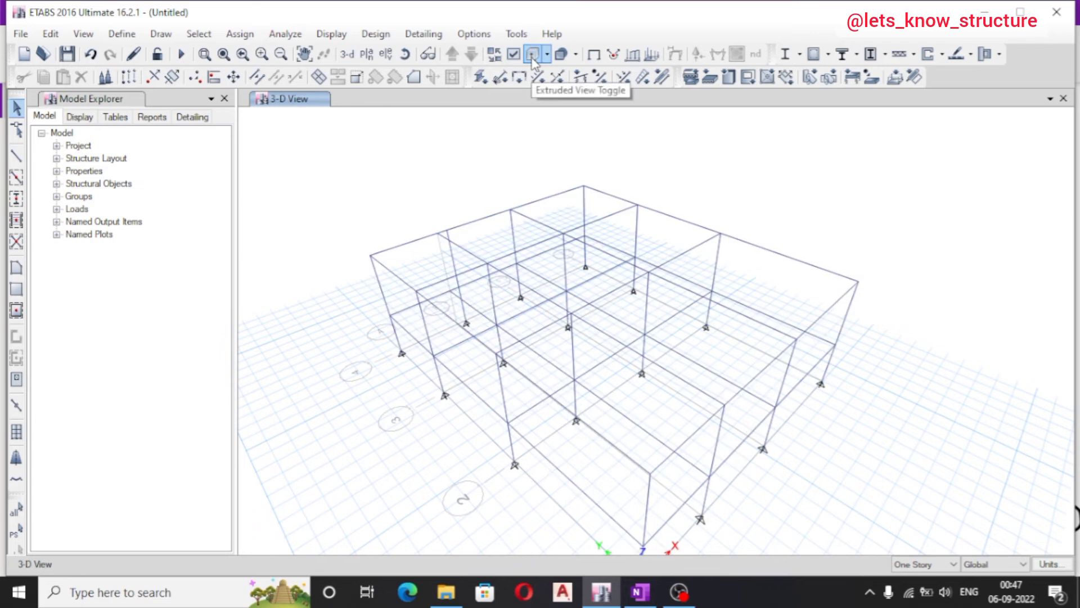
pyautogui.click(546, 55)
pyautogui.click(577, 72)
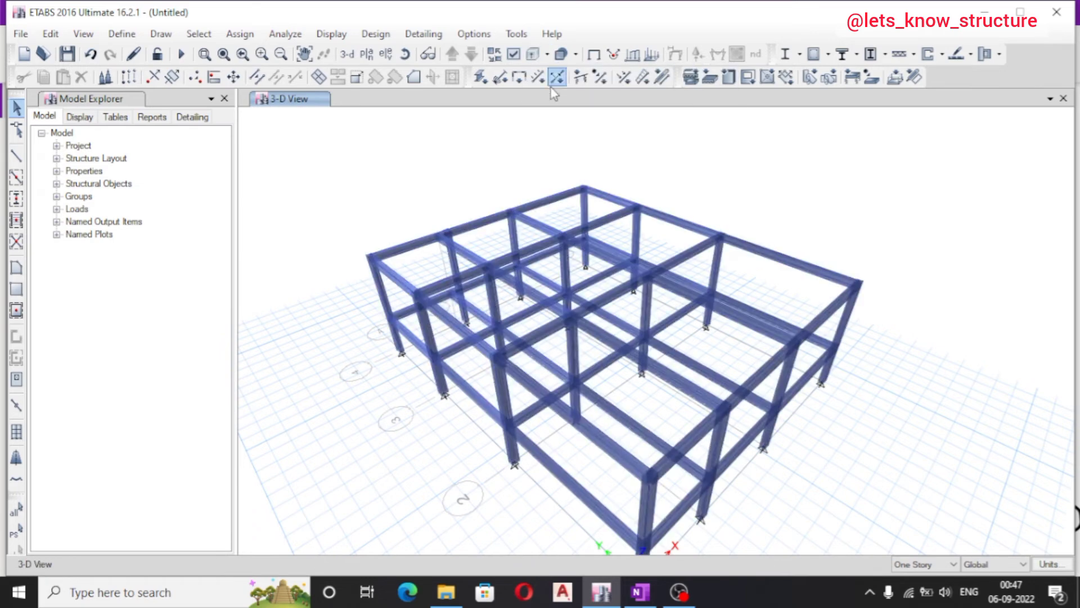
pyautogui.scroll(5, 481, 327)
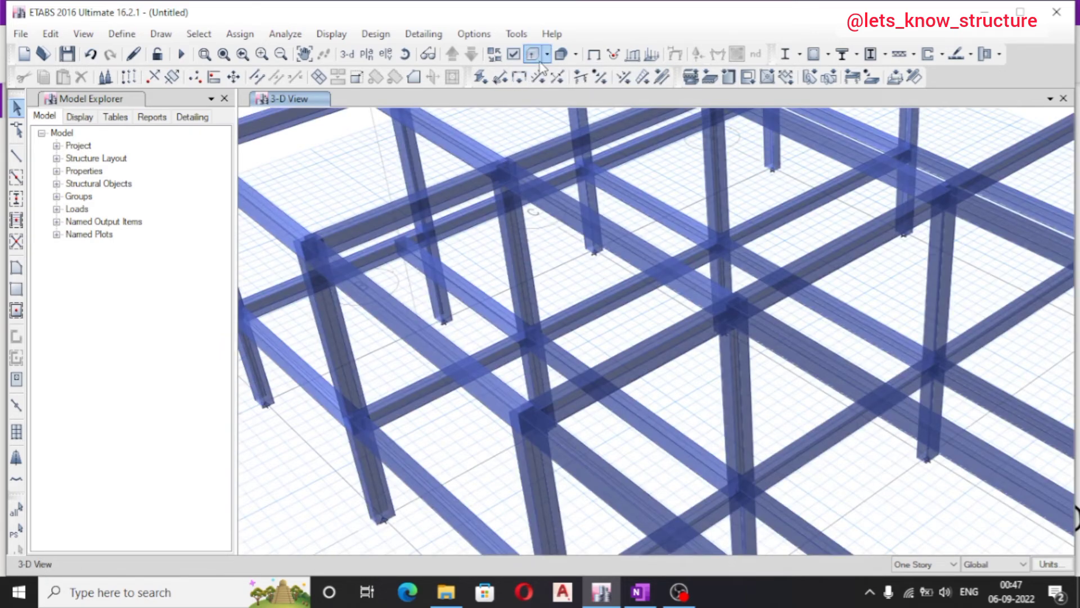
pyautogui.click(533, 57)
pyautogui.scroll(-5, 507, 220)
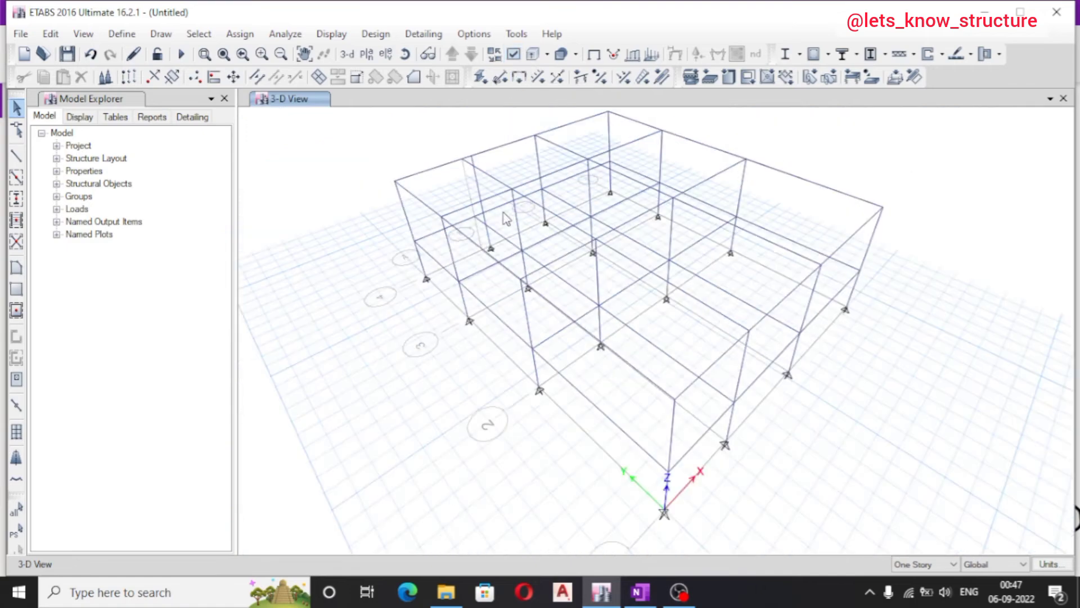
# Display the plan view of Story1
pyautogui.click(366, 54)
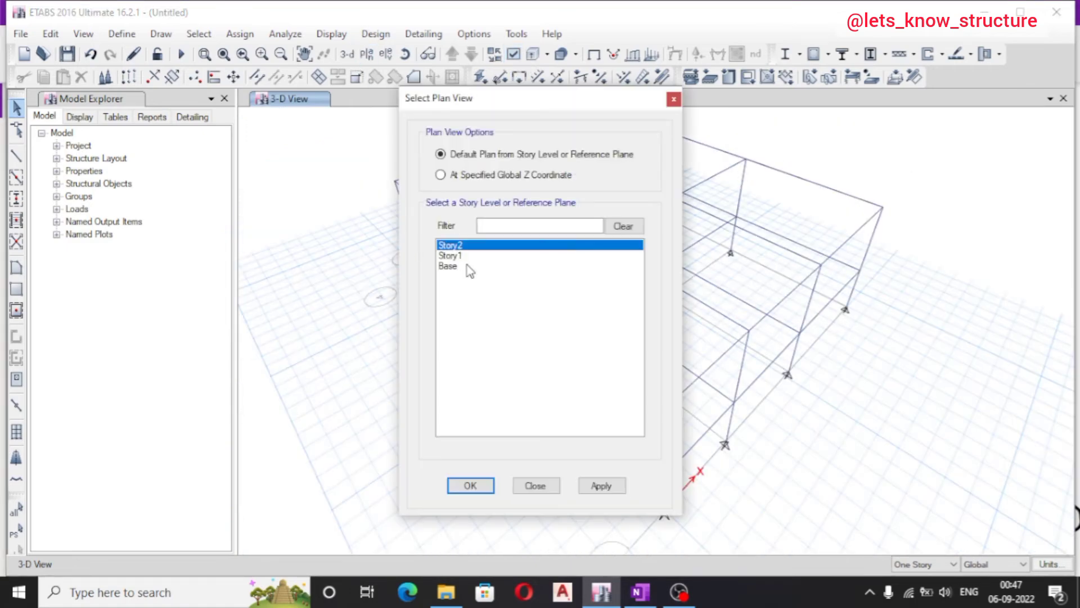
pyautogui.click(453, 255)
pyautogui.click(483, 488)
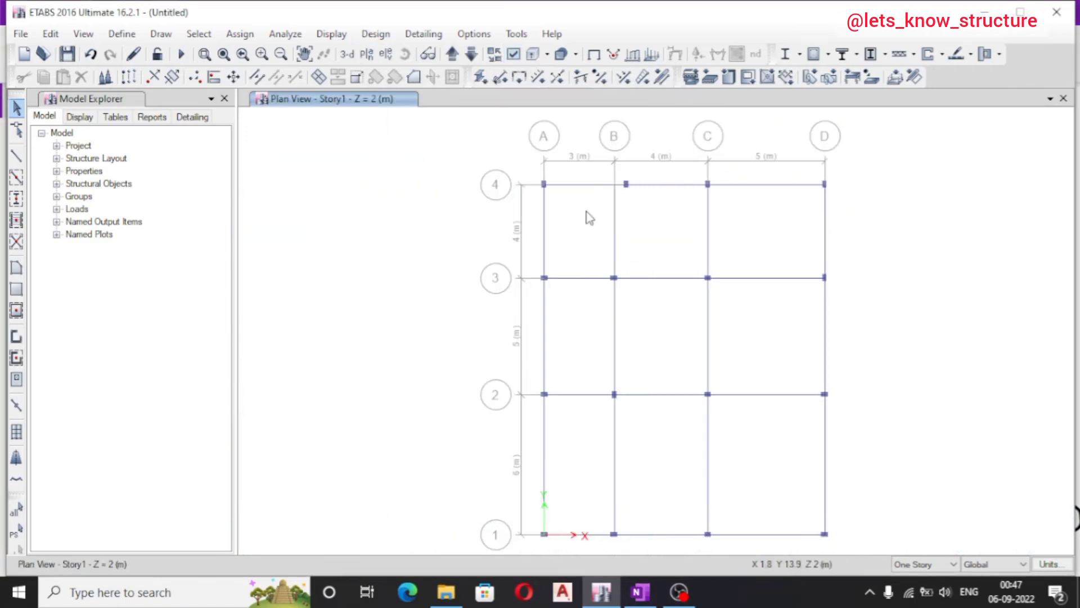
# Open the view options for the Story1 plan, hide the columns, and make them visible again
pyautogui.click(513, 54)
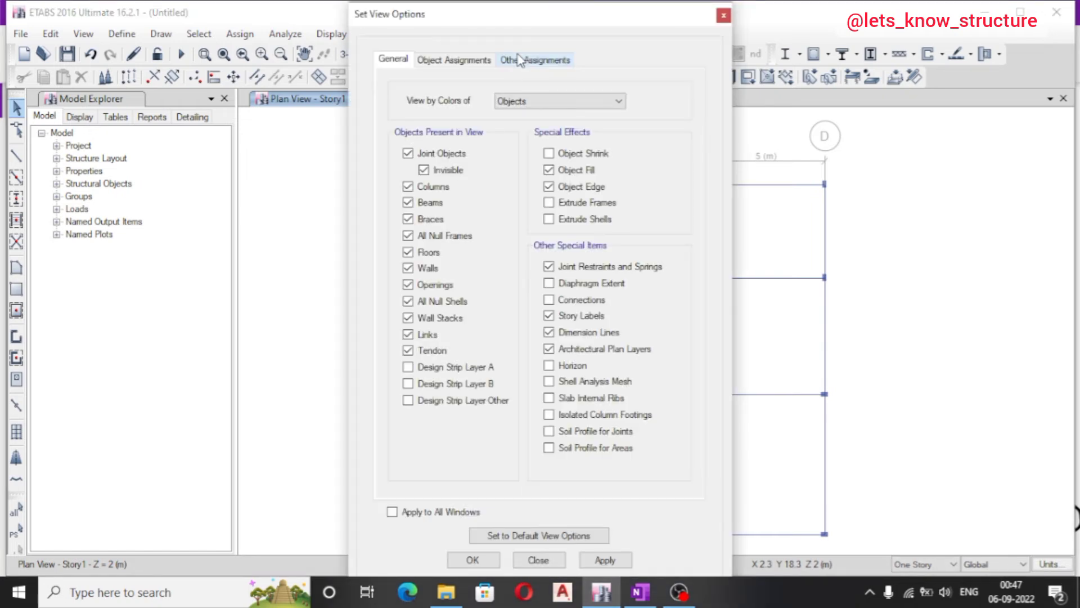
pyautogui.moveTo(509, 23); pyautogui.dragTo(299, 14)
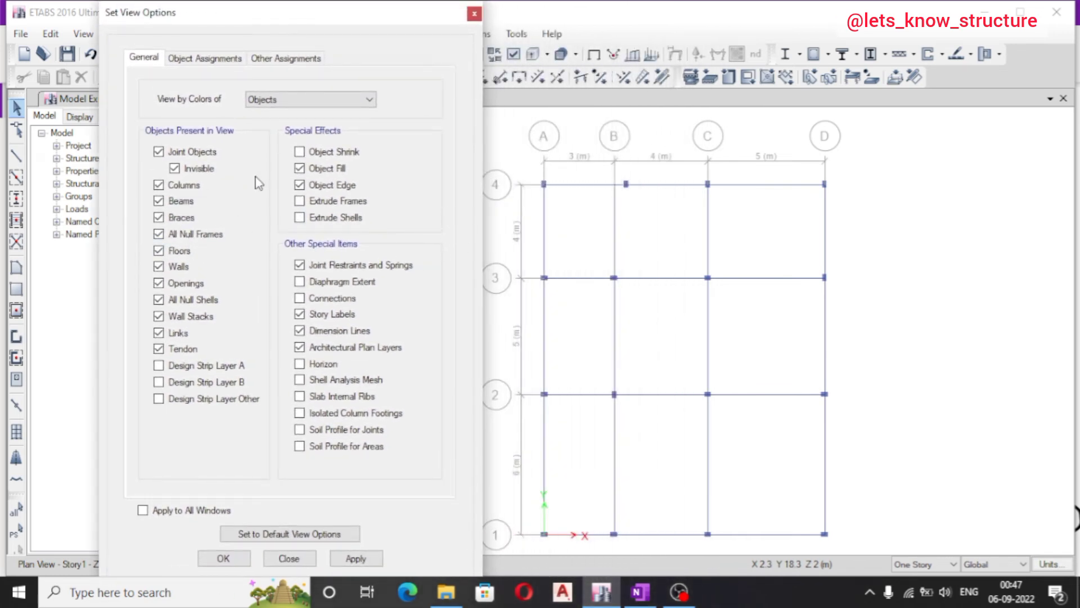
pyautogui.click(186, 186)
pyautogui.click(370, 557)
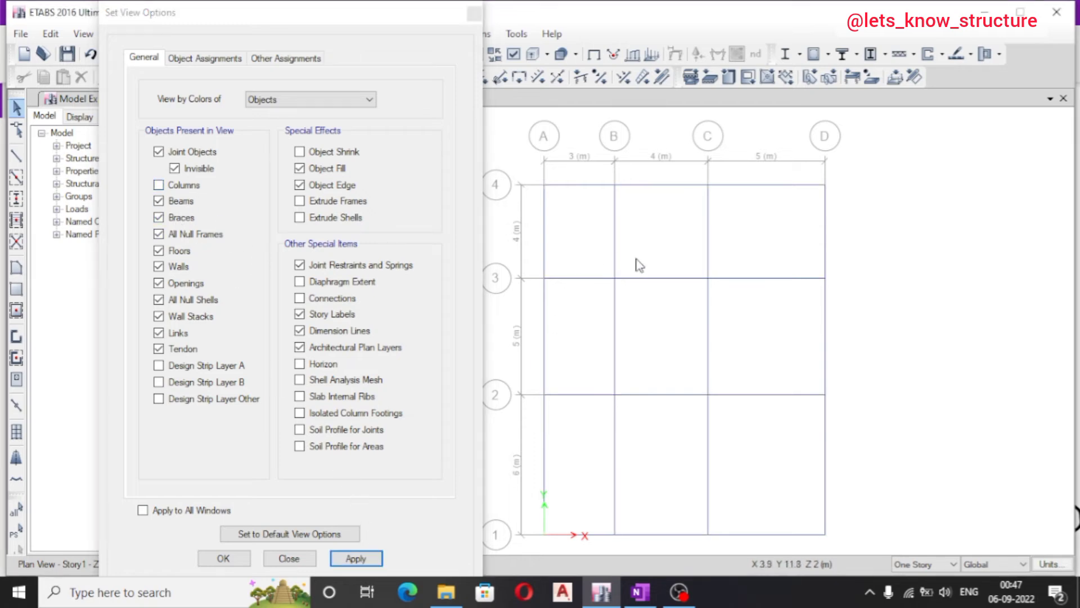
pyautogui.click(184, 188)
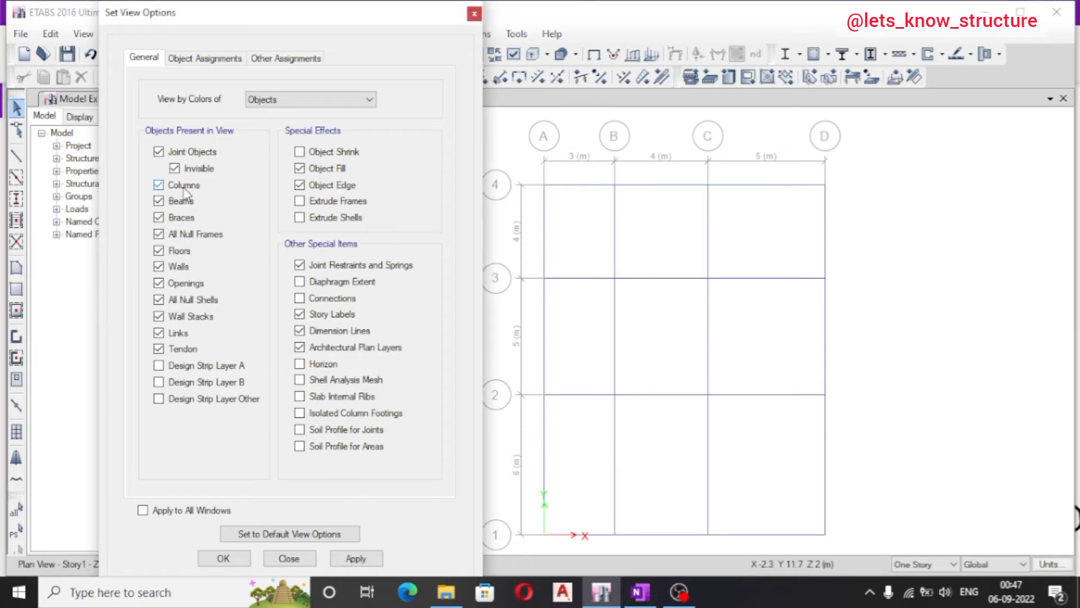
pyautogui.click(375, 558)
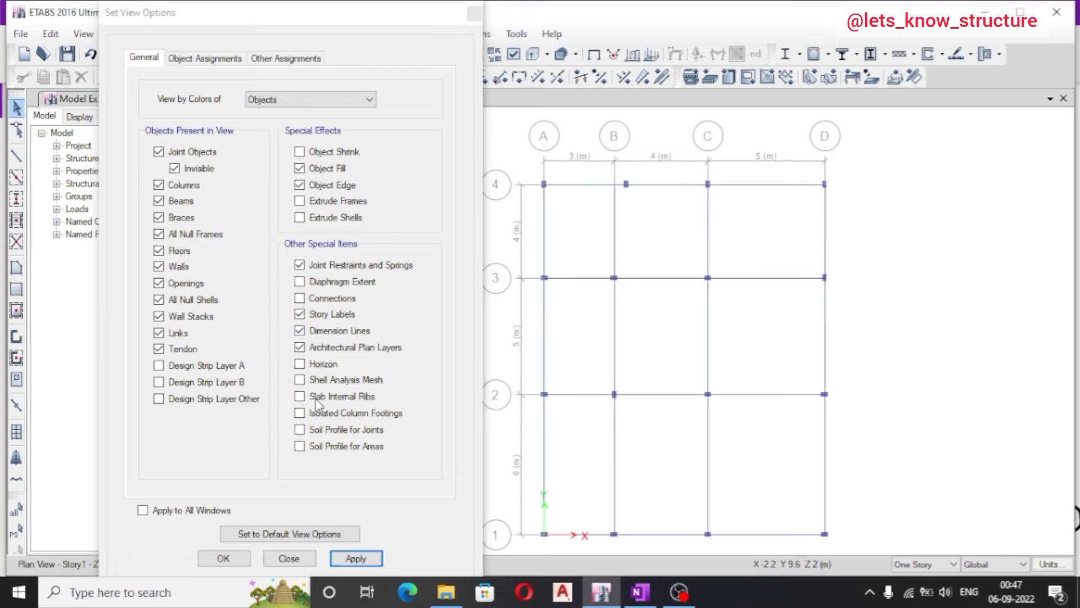
# Show the joint labels on the Story1 plan, and replace them with the joint unique names
pyautogui.click(205, 57)
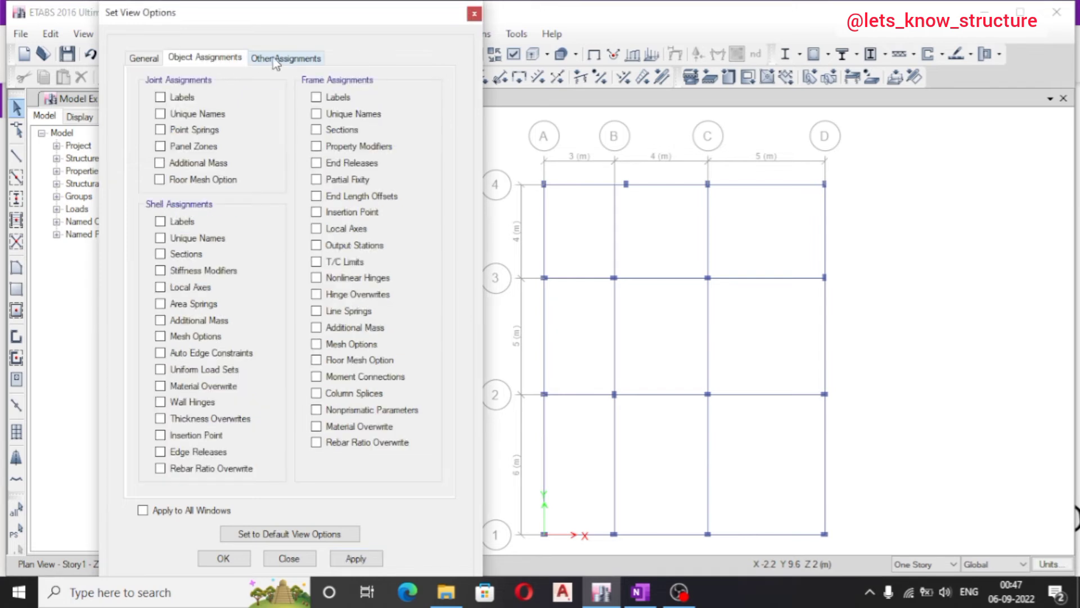
pyautogui.click(171, 99)
pyautogui.click(356, 558)
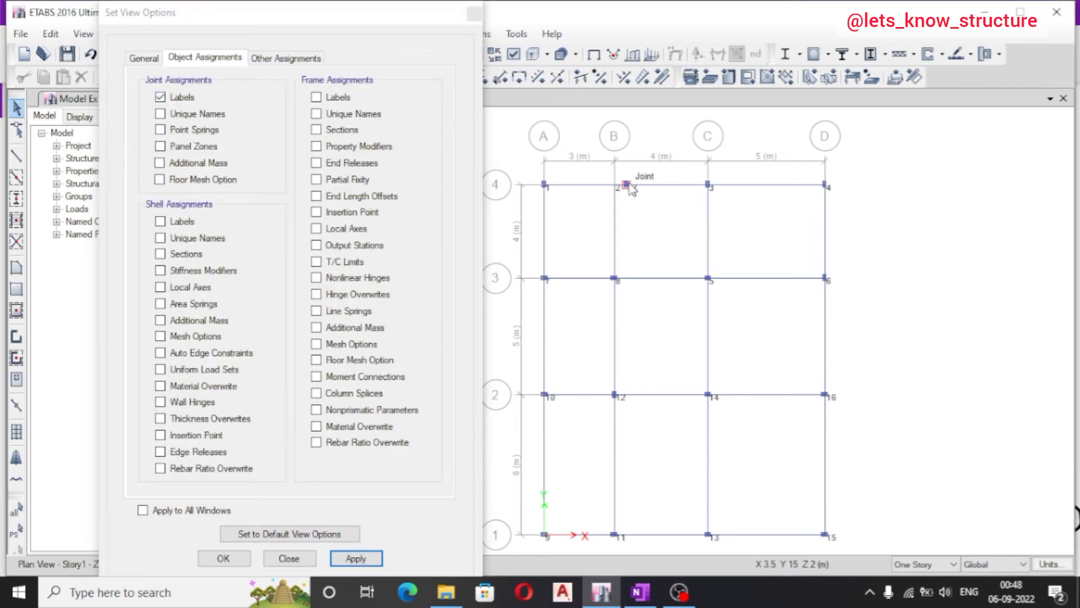
pyautogui.scroll(2, 642, 191)
pyautogui.scroll(-2, 685, 222)
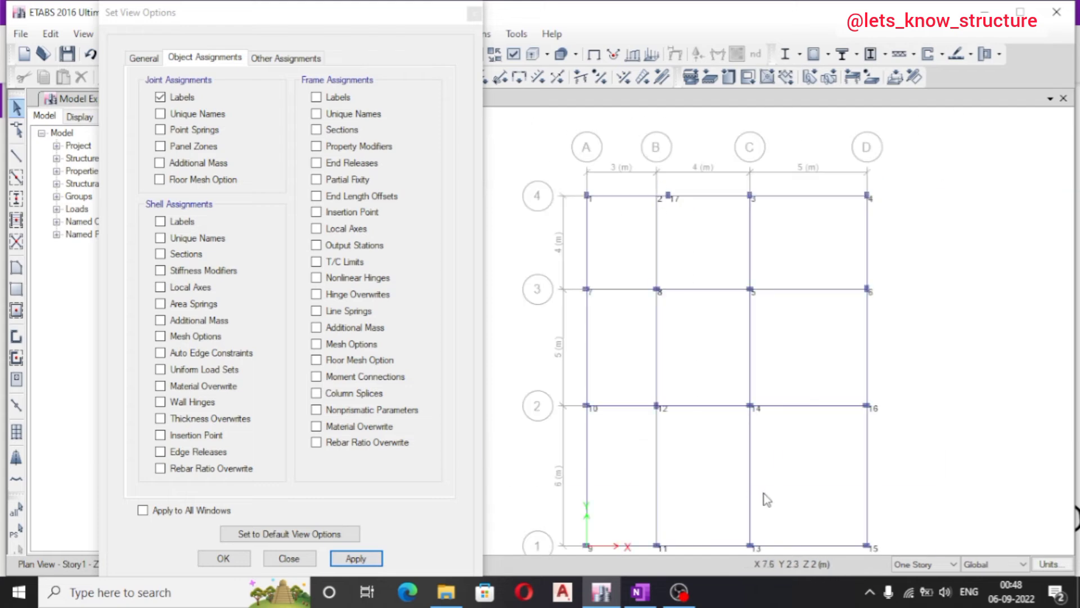
pyautogui.click(182, 101)
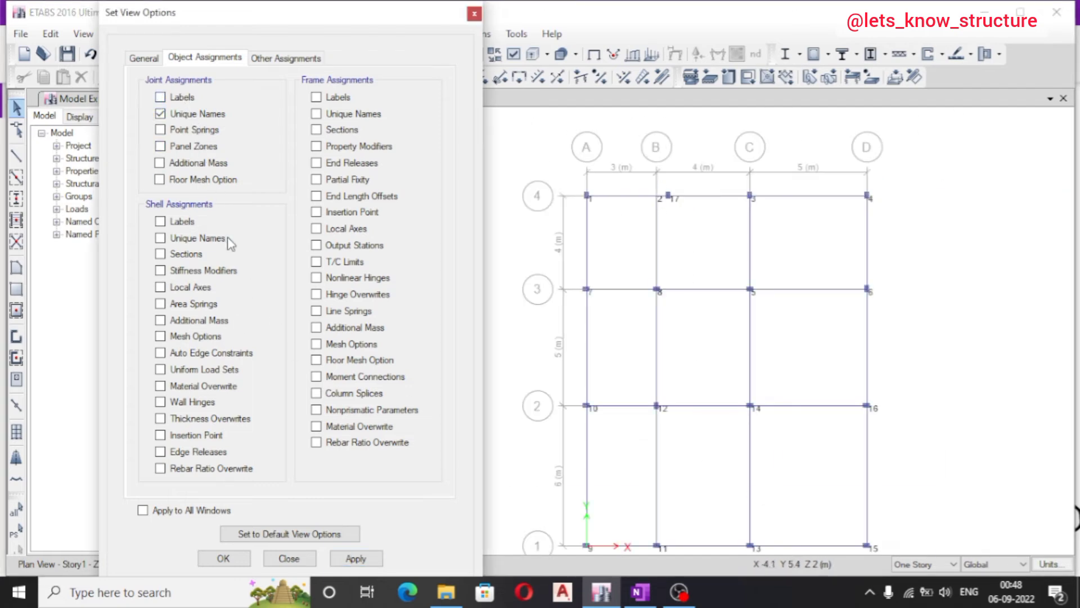
pyautogui.click(356, 558)
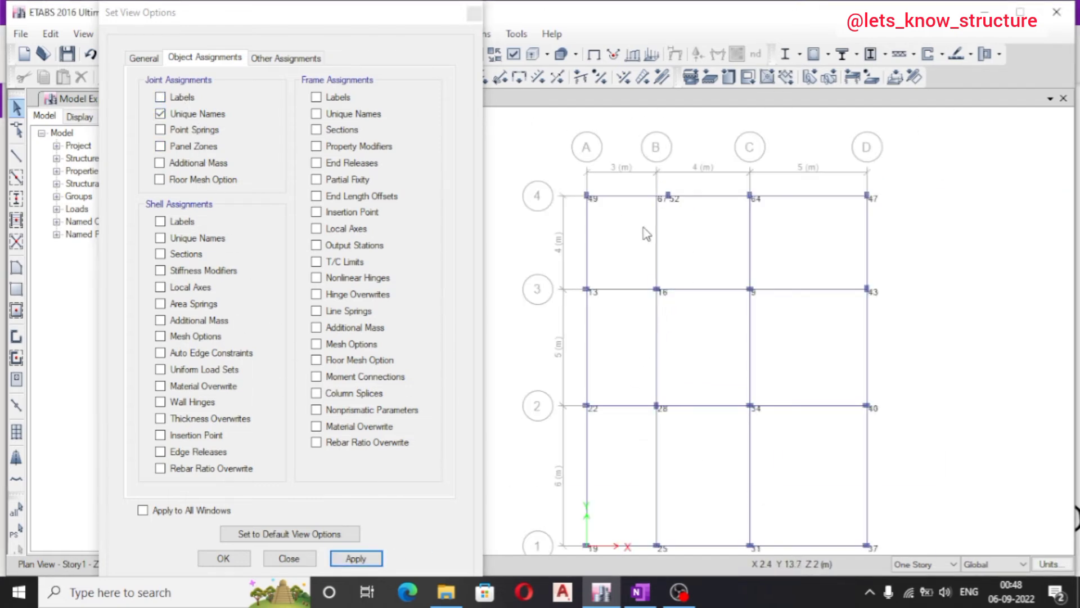
# Replace the joint unique names with frame unique names and examine them on the beams between grid lines 3 and 4
pyautogui.click(201, 115)
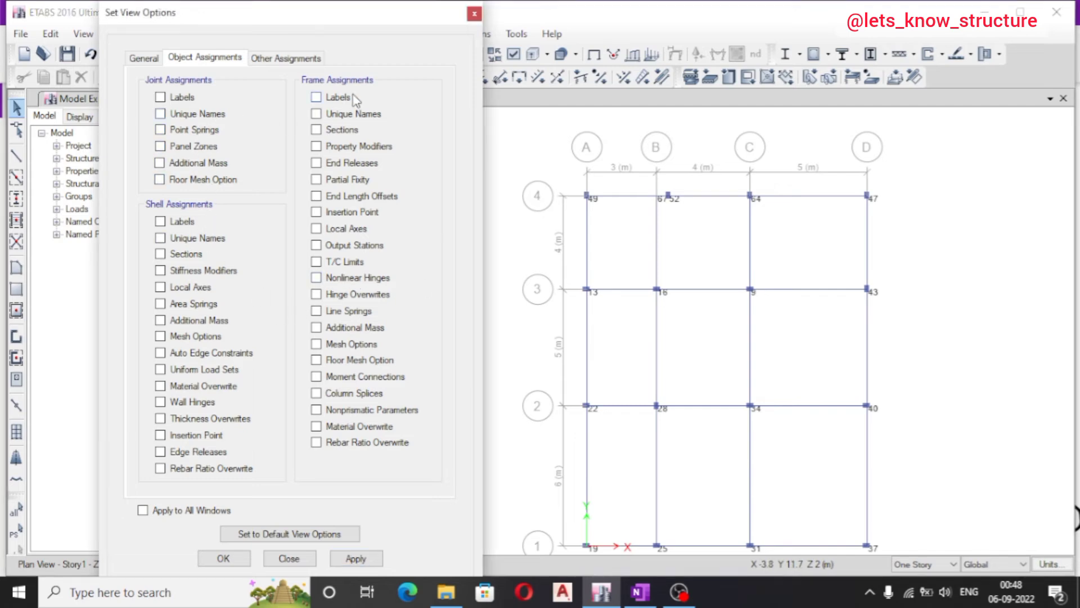
pyautogui.click(340, 118)
pyautogui.click(356, 559)
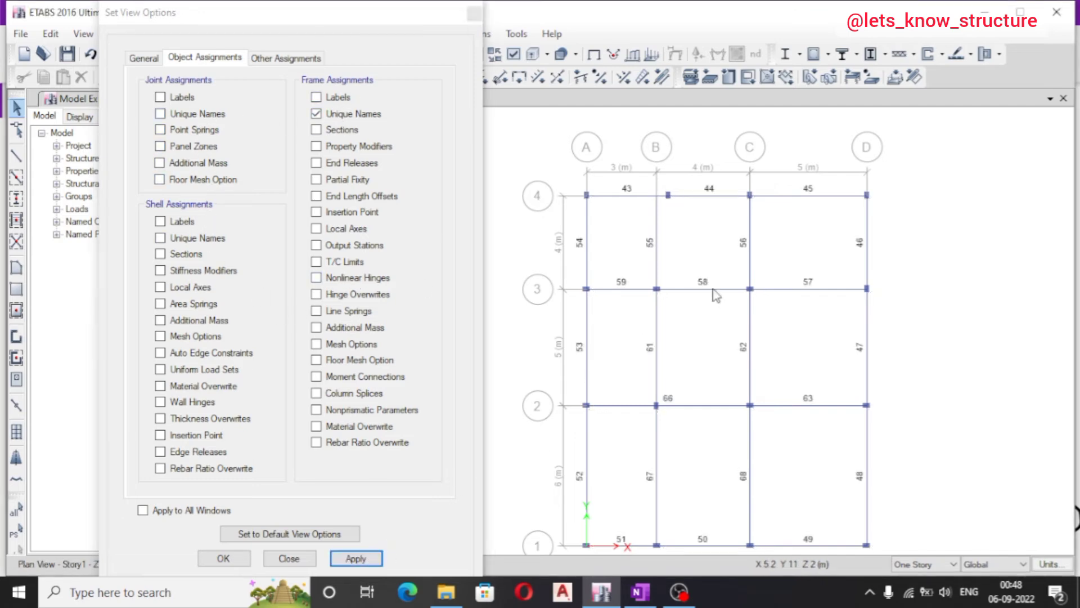
pyautogui.scroll(3, 675, 191)
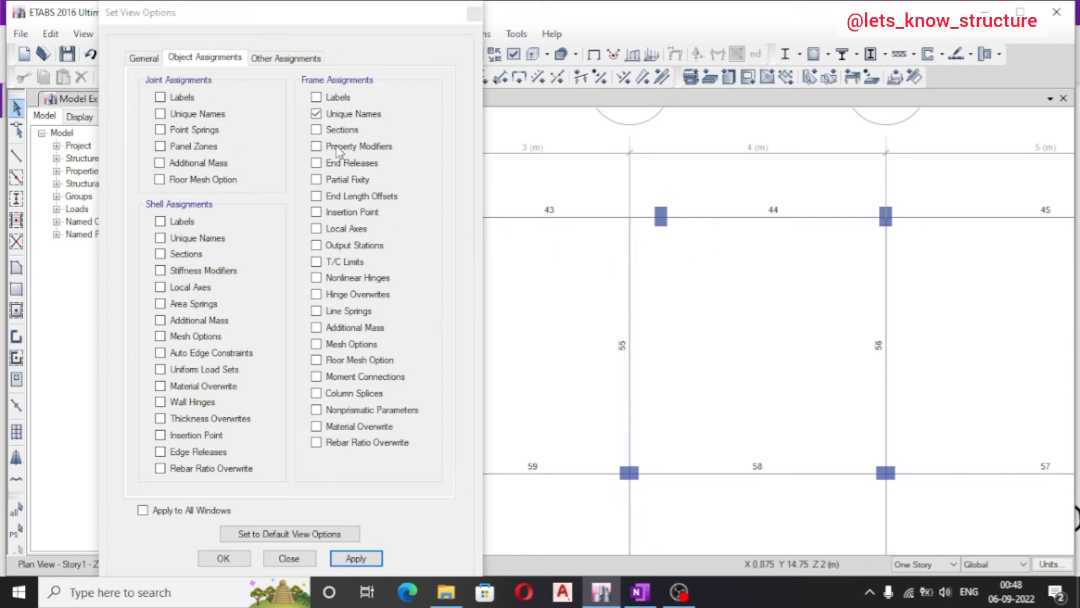
pyautogui.scroll(-3, 695, 261)
pyautogui.scroll(3, 622, 244)
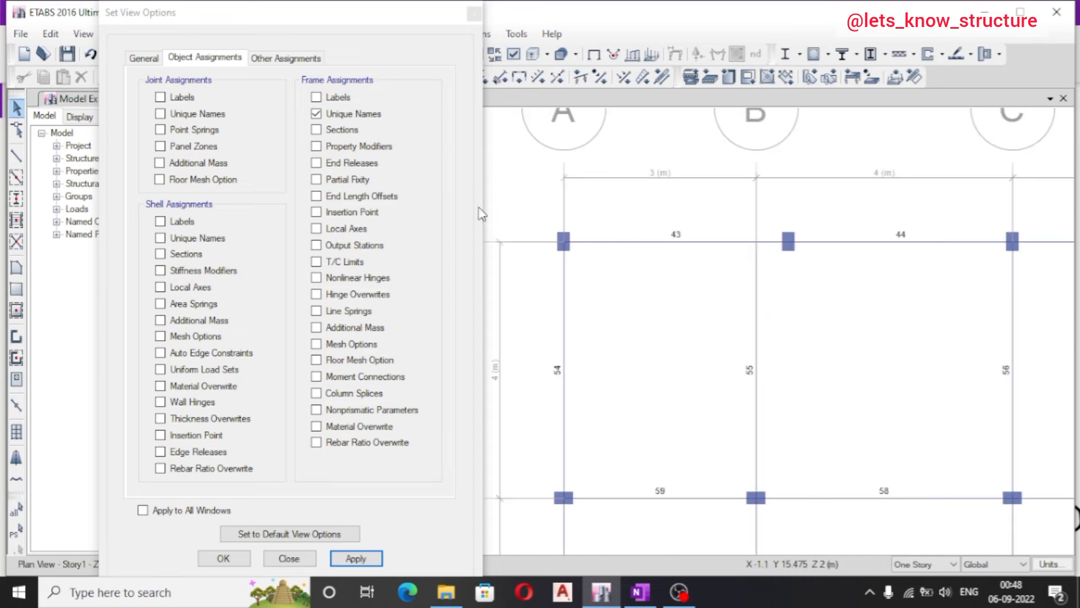
# Add the frame labels and frame section names to the annotations on the Story1 plan
pyautogui.click(342, 98)
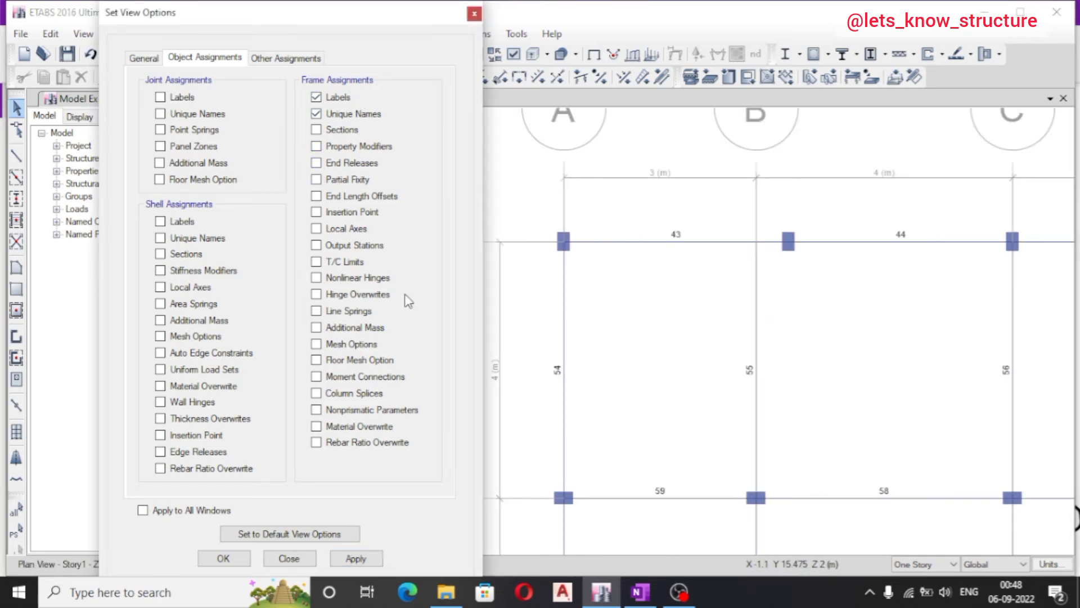
pyautogui.click(371, 557)
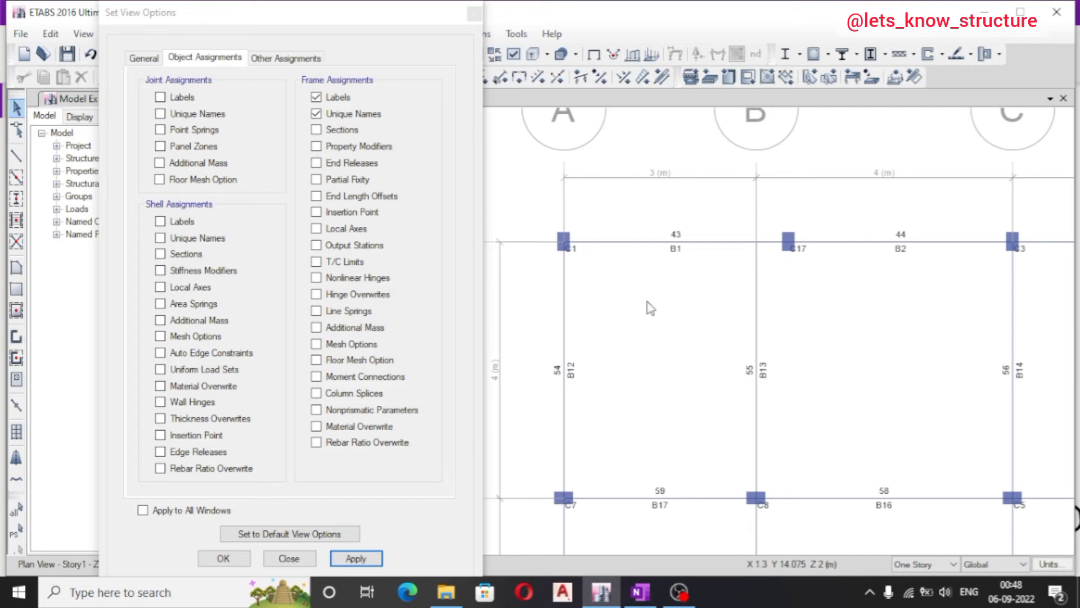
pyautogui.click(341, 133)
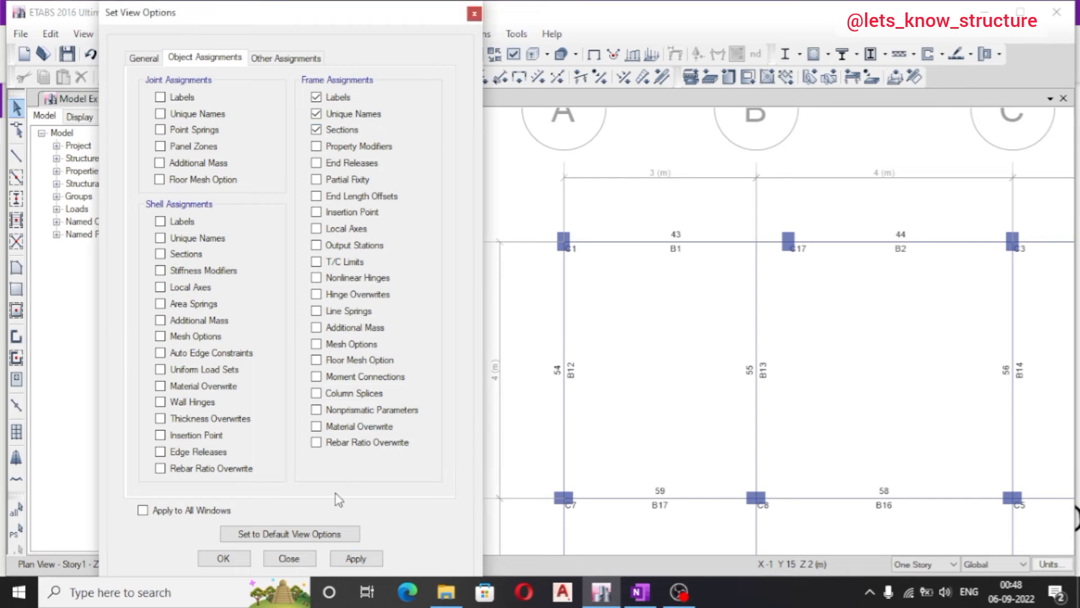
pyautogui.click(356, 558)
pyautogui.scroll(3, 710, 247)
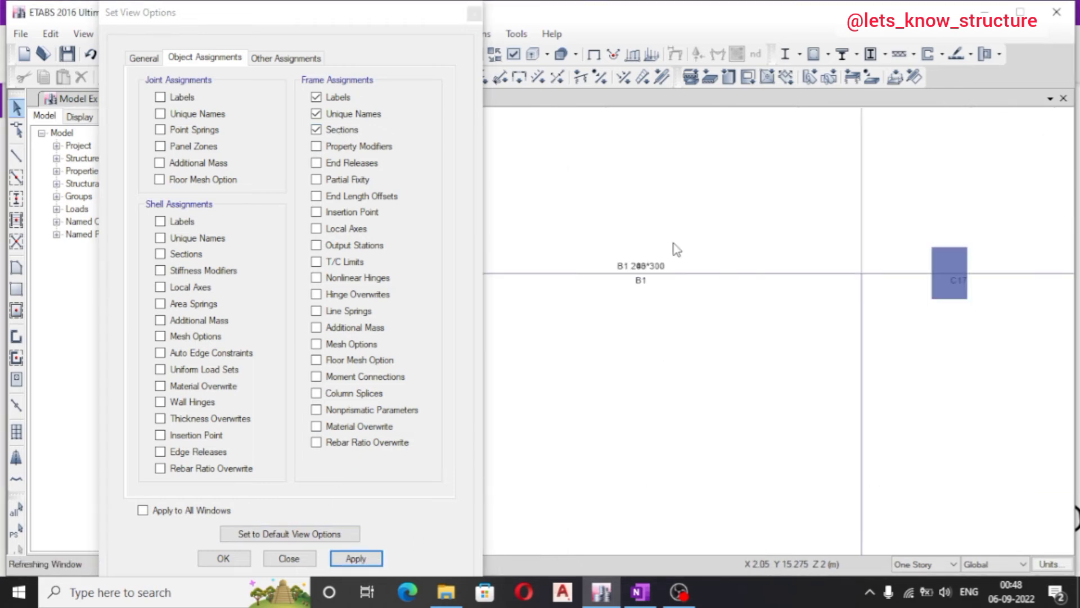
# Hide the frame labels and unique names, keeping only the section names, and examine the beam sections across the Story1 plan
pyautogui.click(341, 99)
pyautogui.click(361, 559)
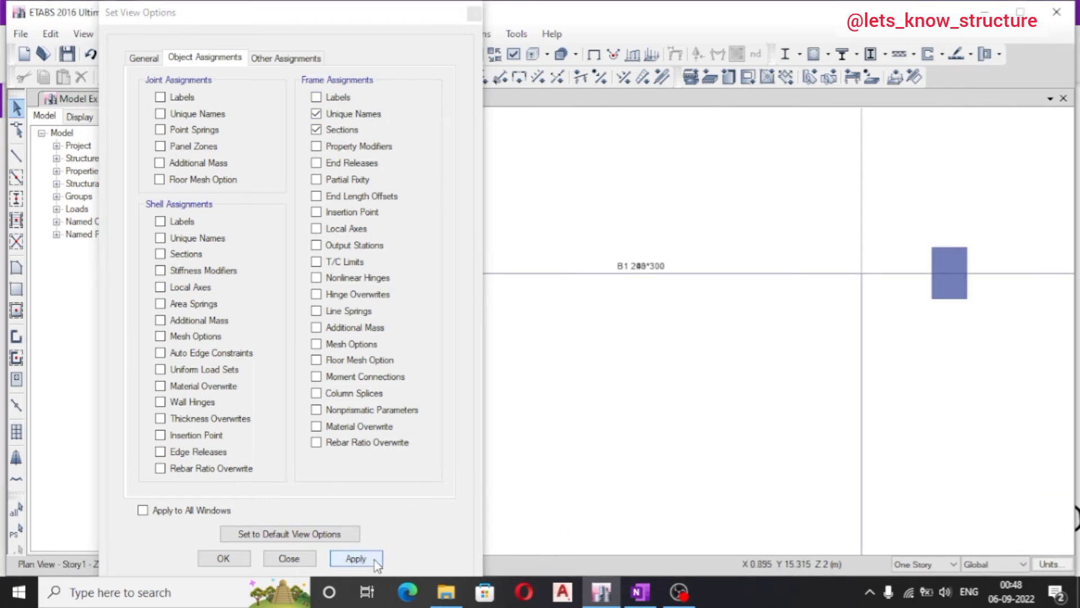
pyautogui.click(332, 119)
pyautogui.click(368, 557)
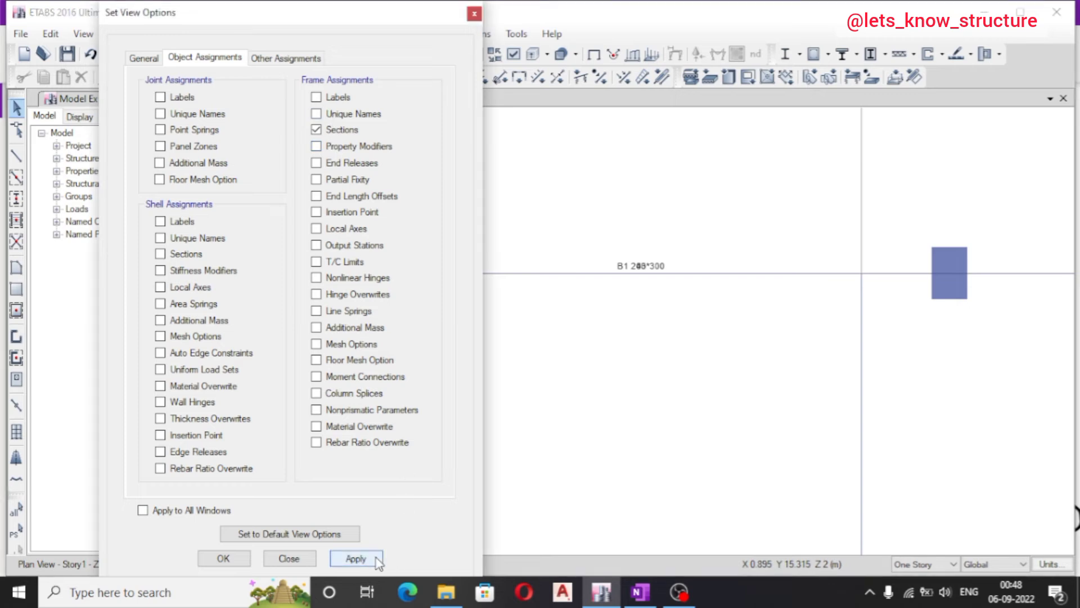
pyautogui.scroll(-3, 676, 304)
pyautogui.scroll(-2, 679, 302)
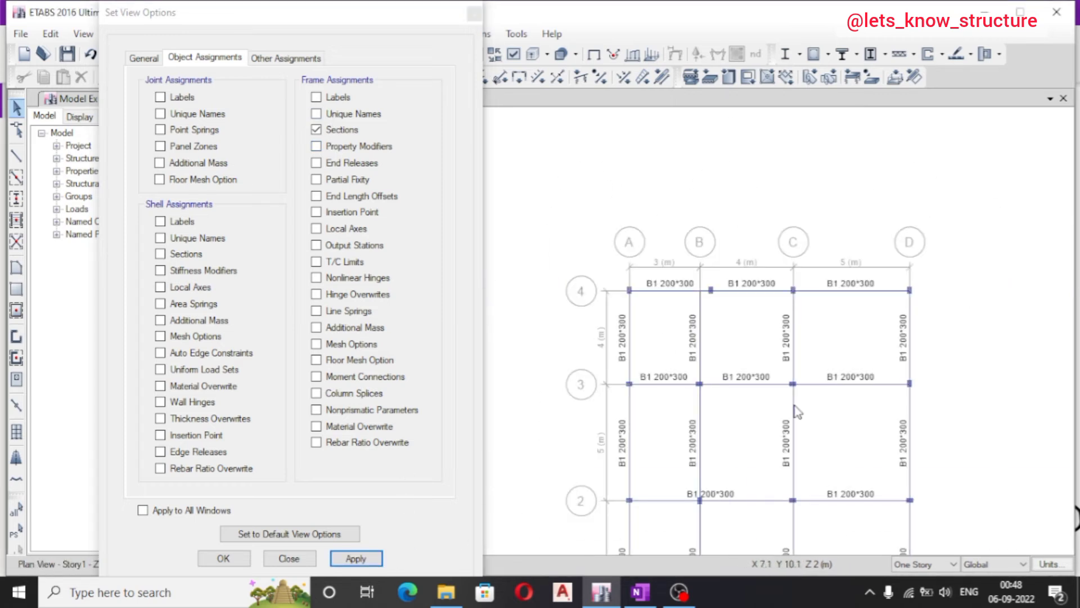
pyautogui.scroll(2, 766, 338)
pyautogui.scroll(-2, 766, 338)
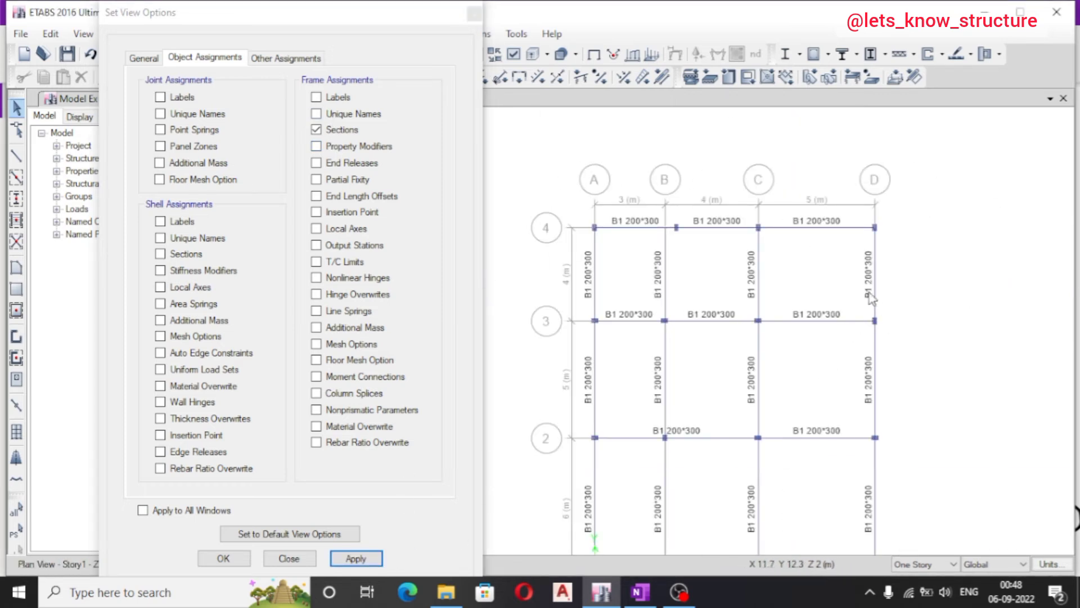
pyautogui.scroll(3, 870, 292)
# Turn off the frame section names and close the view options of the Story1 plan
pyautogui.click(349, 130)
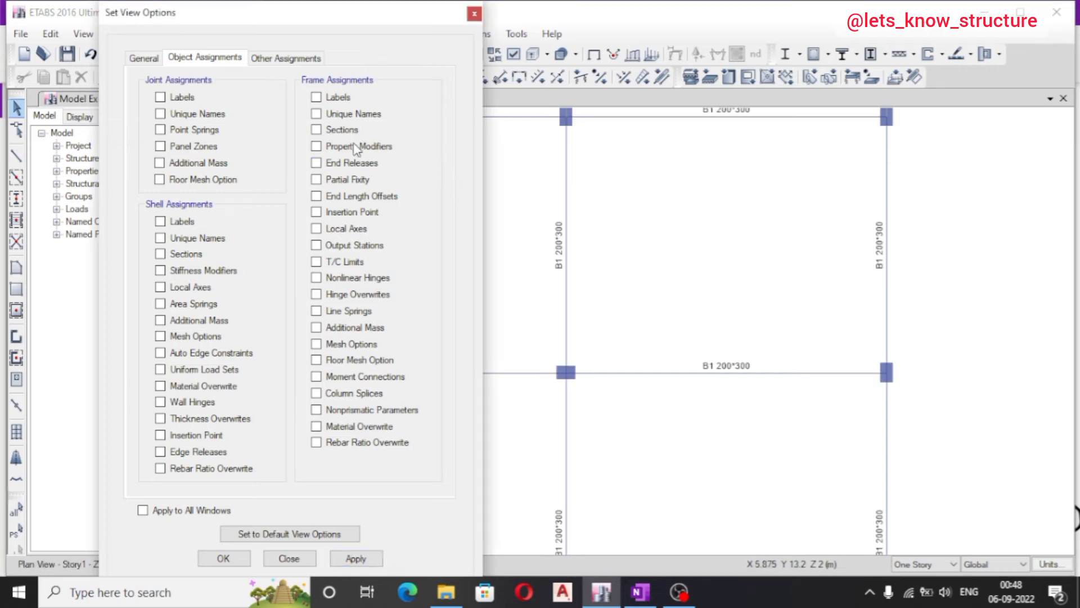
pyautogui.click(356, 558)
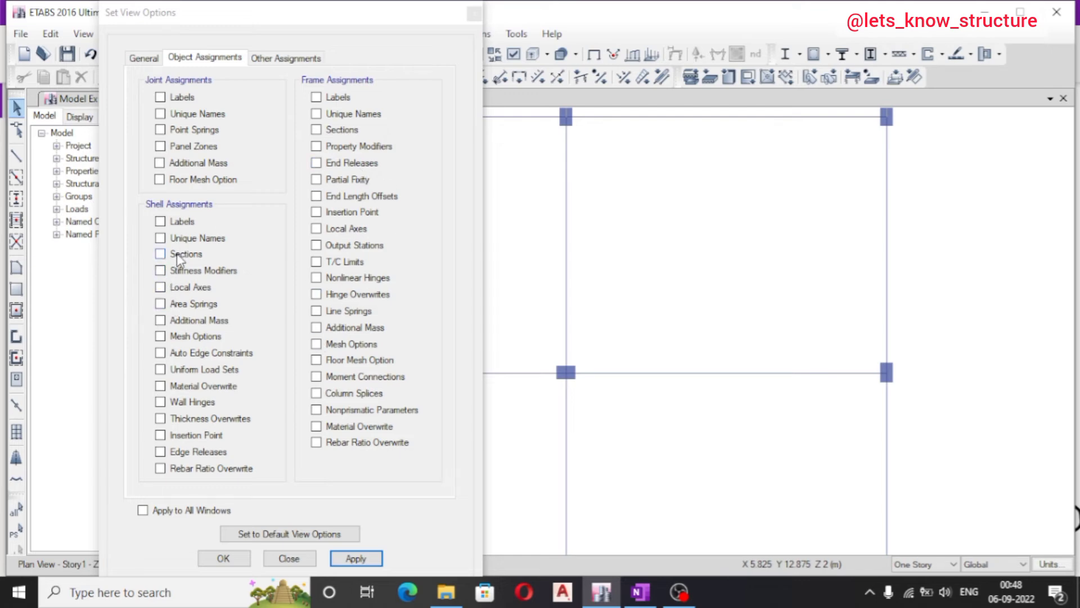
pyautogui.click(289, 558)
pyautogui.scroll(-3, 591, 315)
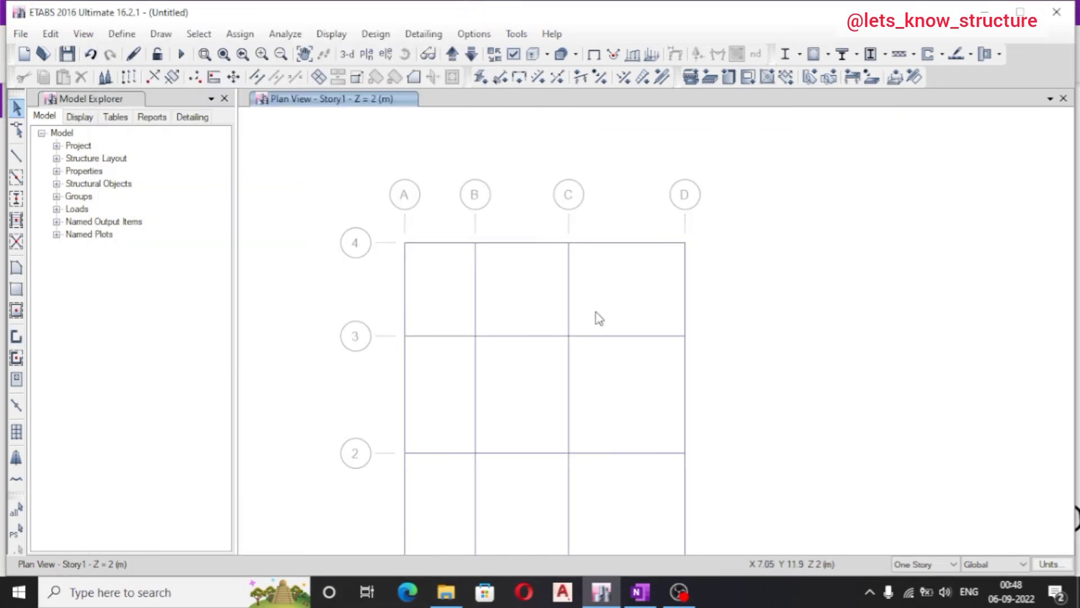
pyautogui.scroll(-2, 579, 318)
pyautogui.scroll(3, 591, 342)
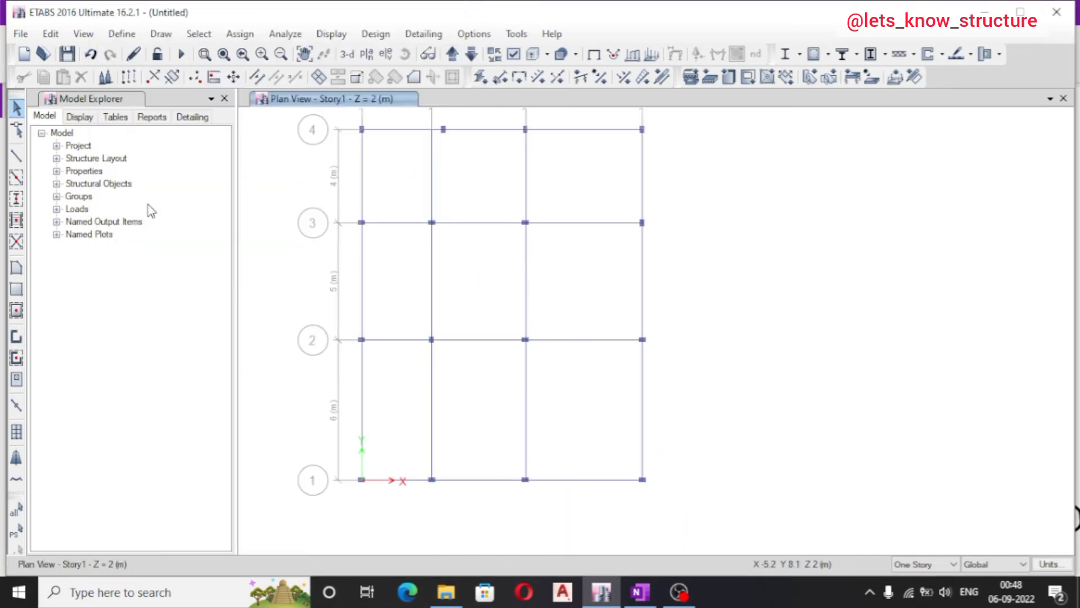
# Draw a floor slab corner by corner with the SLAB 125MM property in the bay between grid lines A–B and 3–4
pyautogui.click(162, 40)
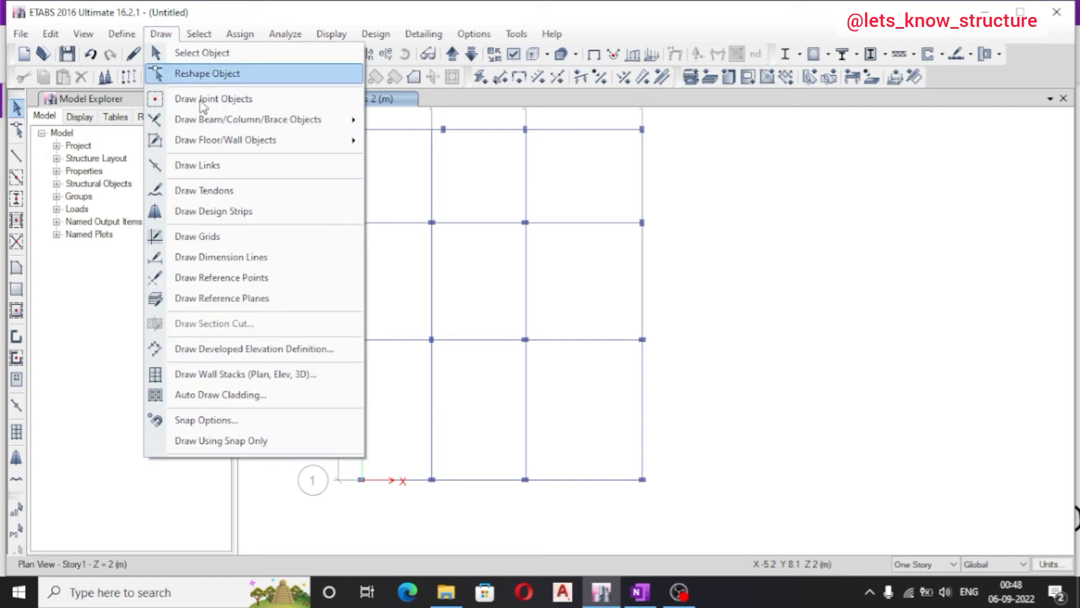
pyautogui.moveTo(230, 145)
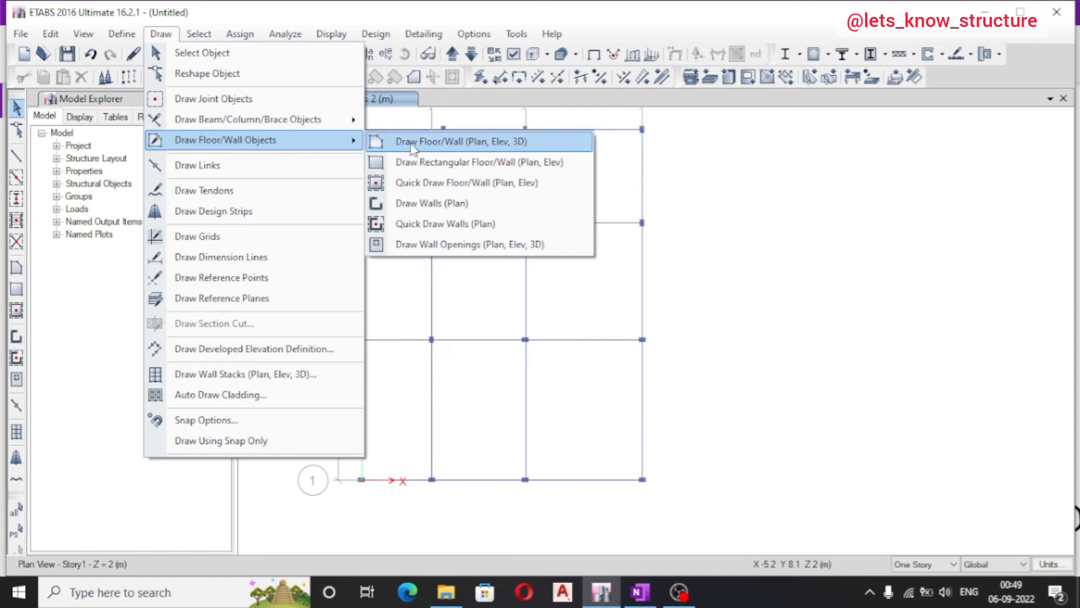
pyautogui.click(497, 147)
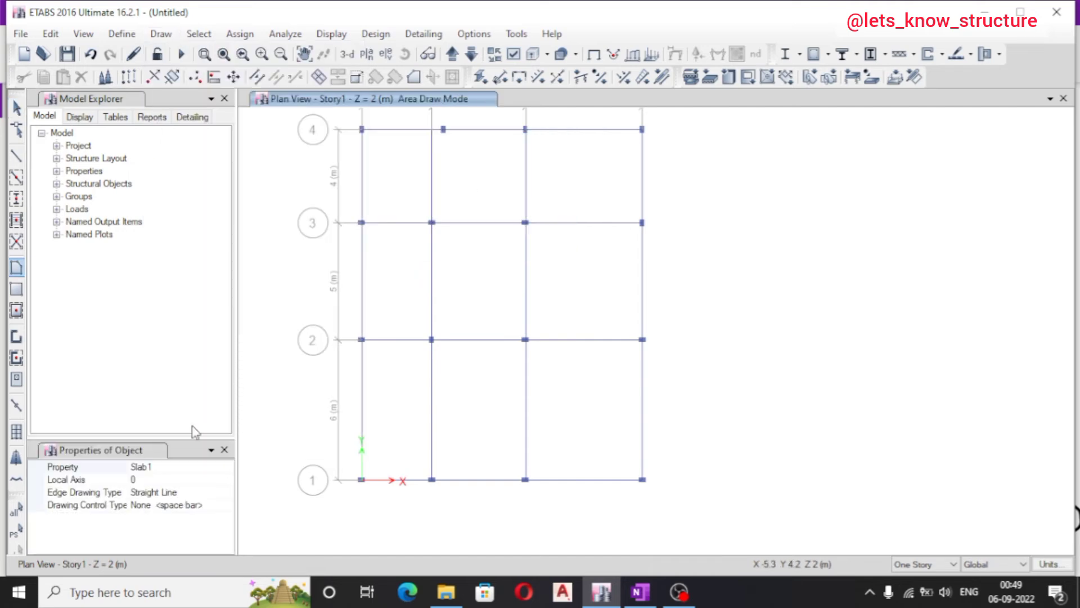
pyautogui.click(209, 467)
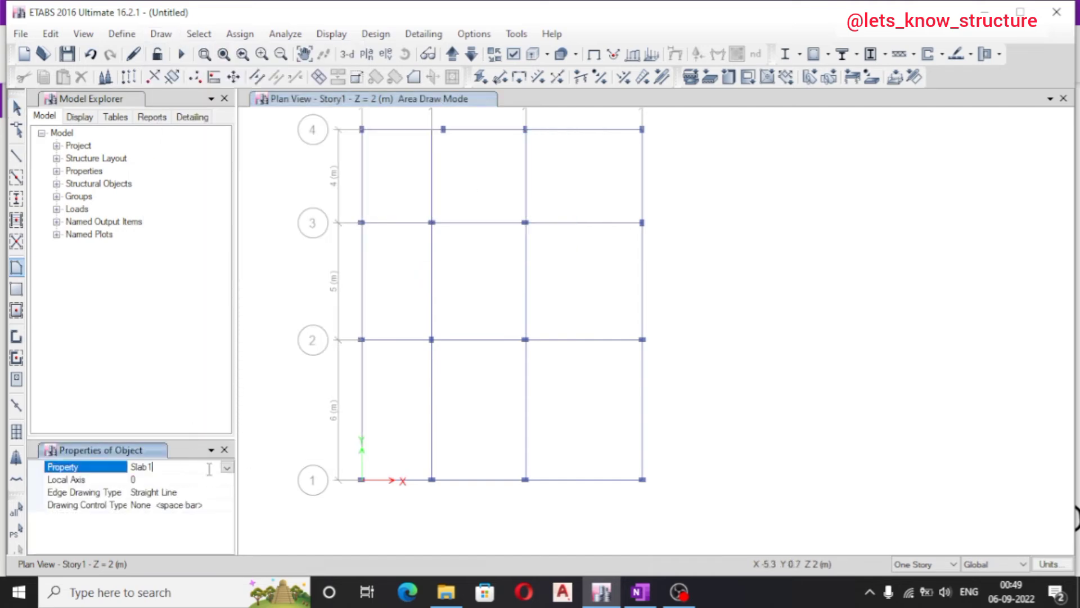
pyautogui.click(226, 468)
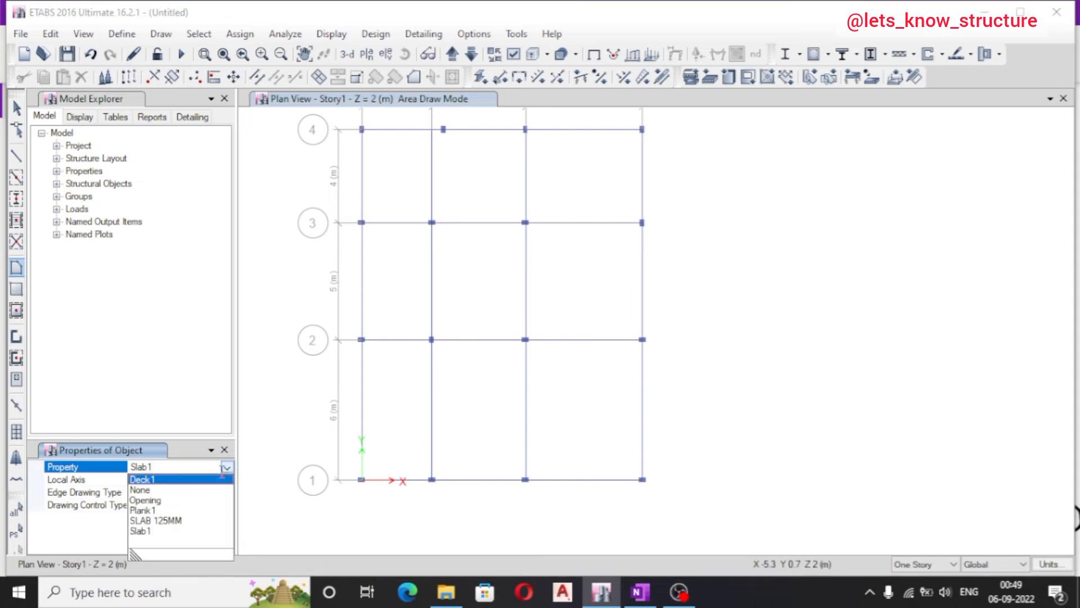
pyautogui.click(170, 522)
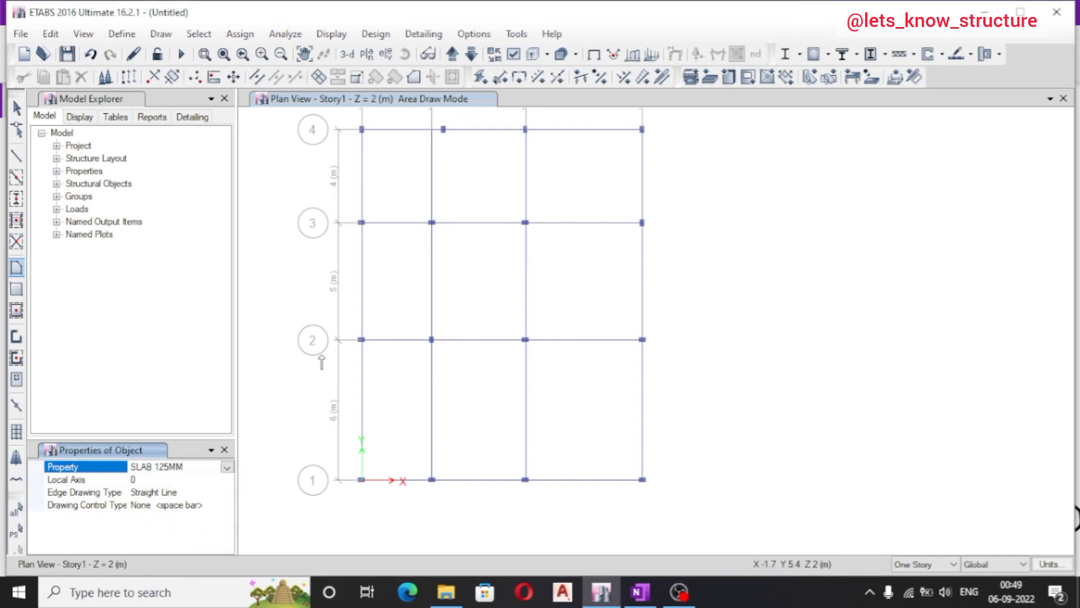
pyautogui.scroll(3, 371, 130)
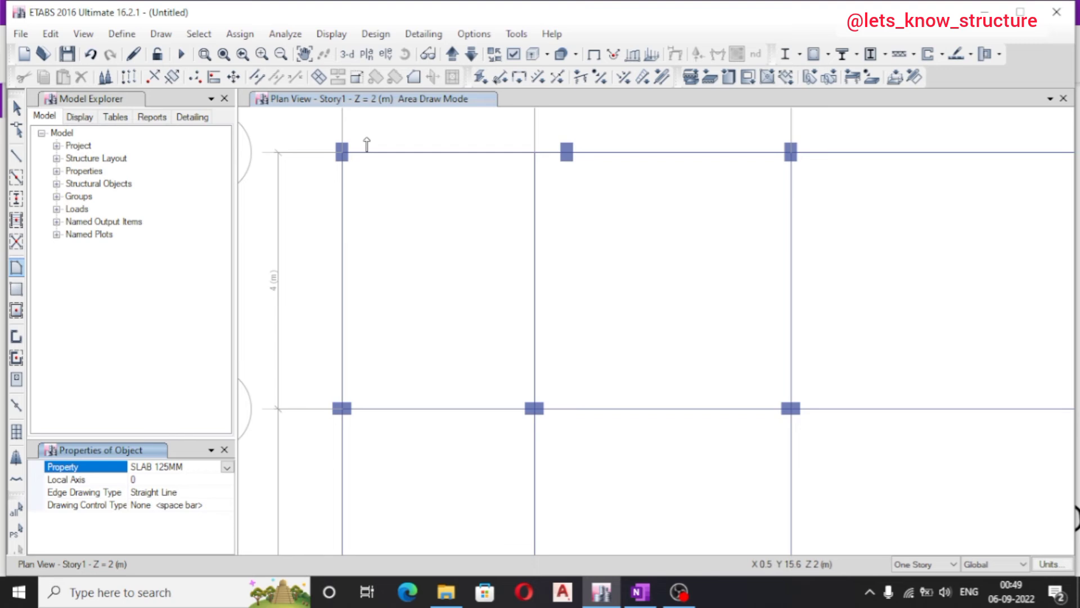
pyautogui.click(342, 152)
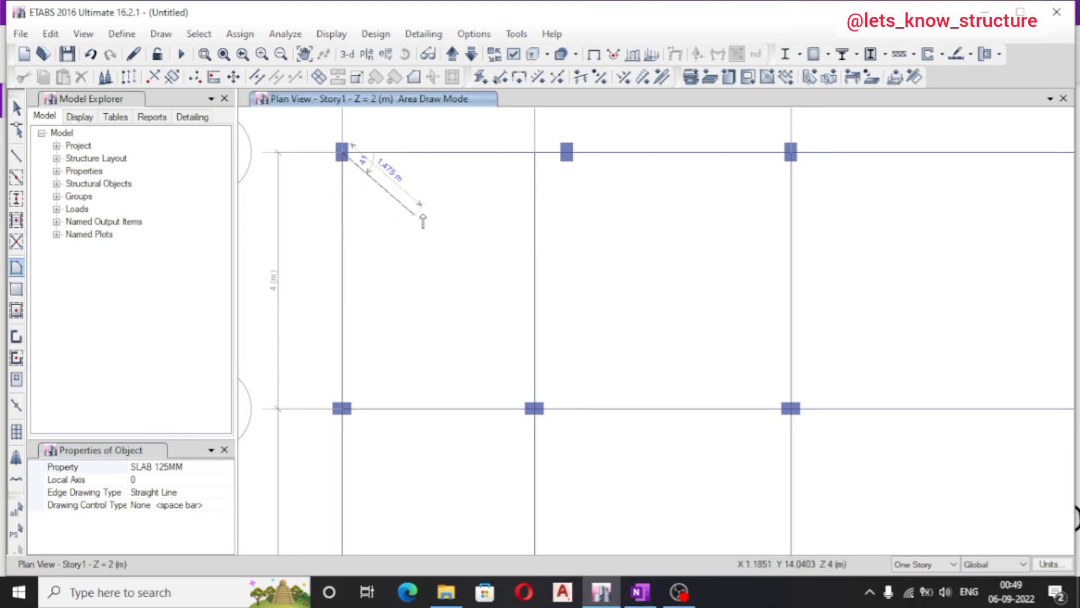
pyautogui.click(535, 152)
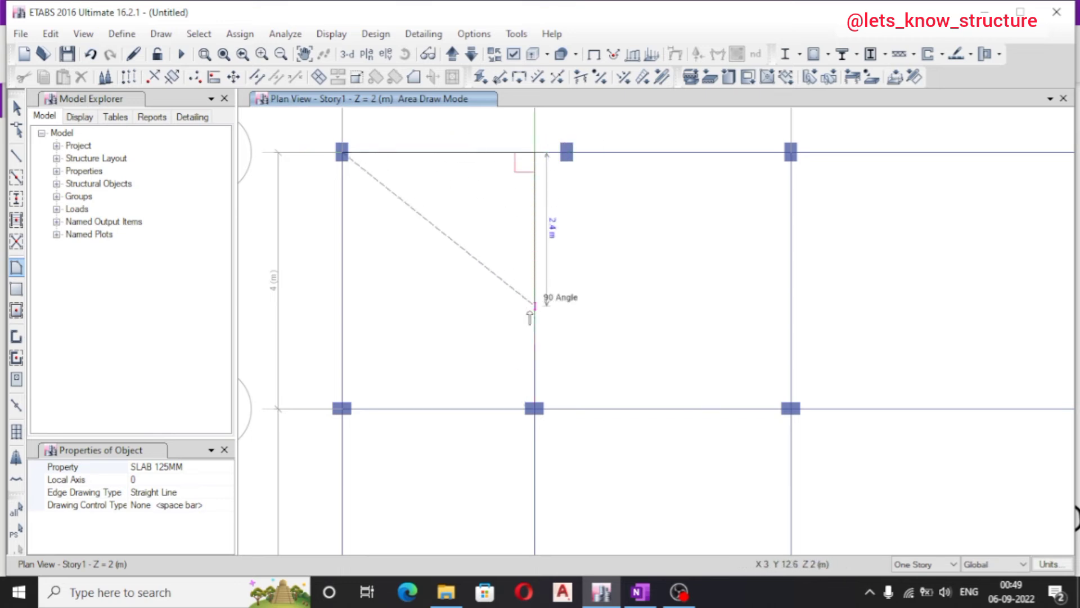
pyautogui.click(535, 409)
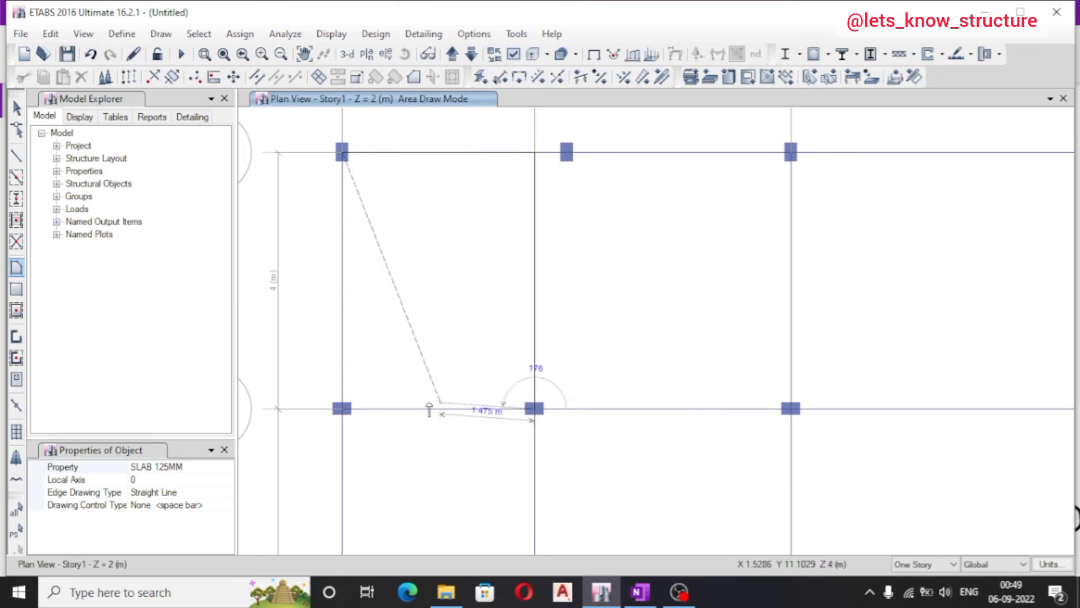
pyautogui.click(342, 409)
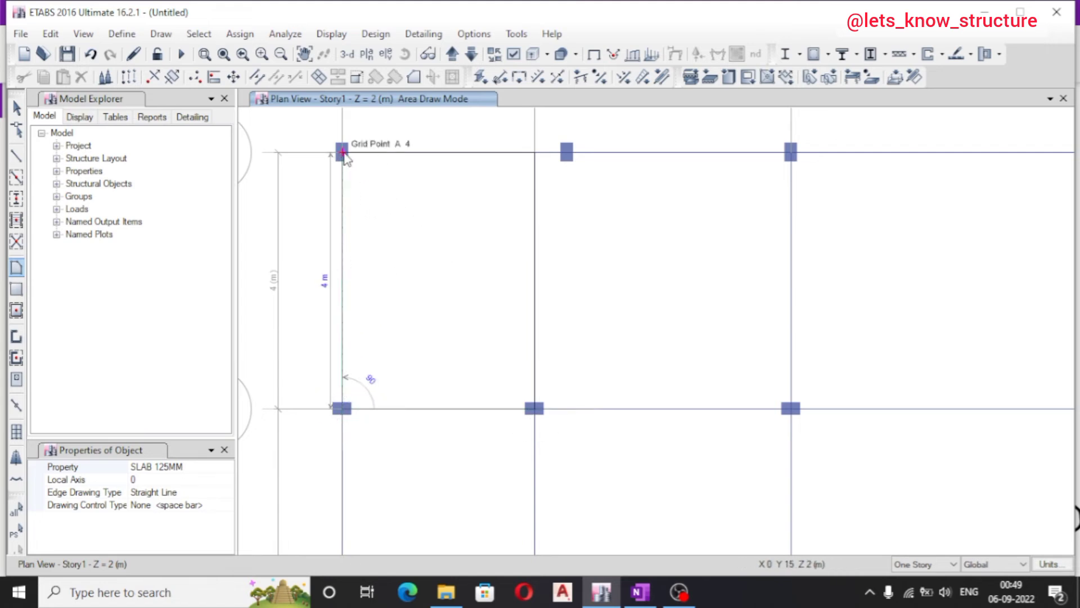
pyautogui.click(344, 152)
# Draw a SLAB 125MM floor slab through the four corner points of the bay between grid lines A–B and 2–3
pyautogui.scroll(-3, 441, 291)
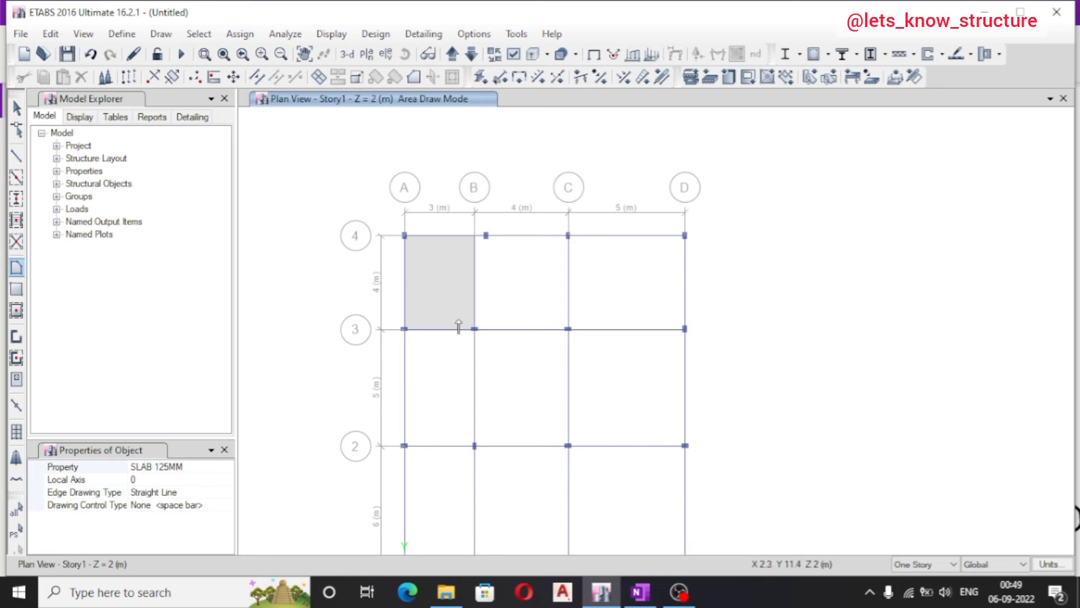
pyautogui.scroll(3, 414, 389)
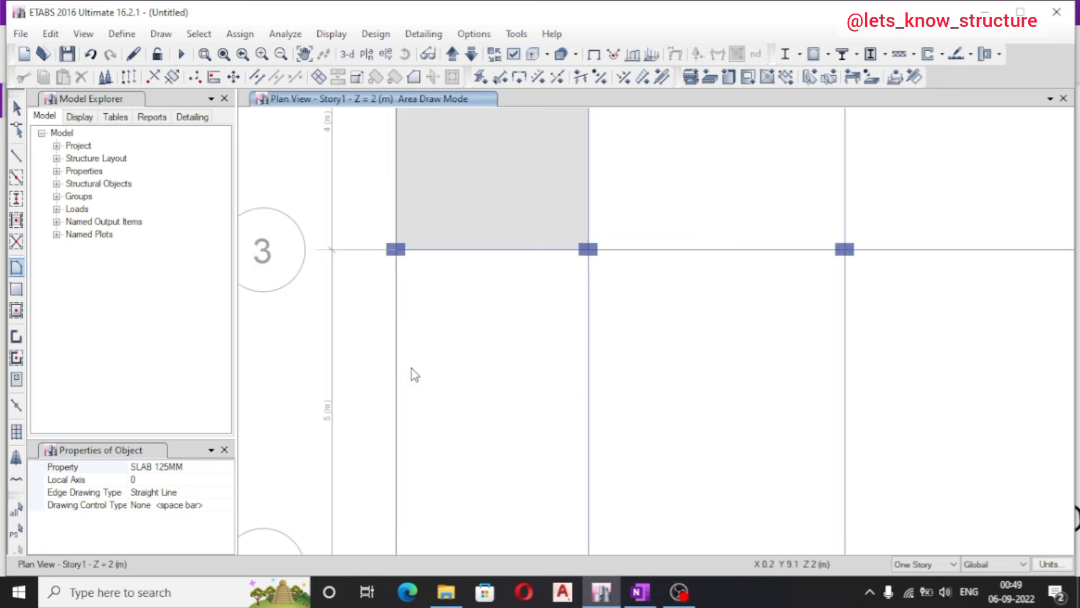
pyautogui.scroll(-3, 397, 282)
pyautogui.scroll(3, 366, 252)
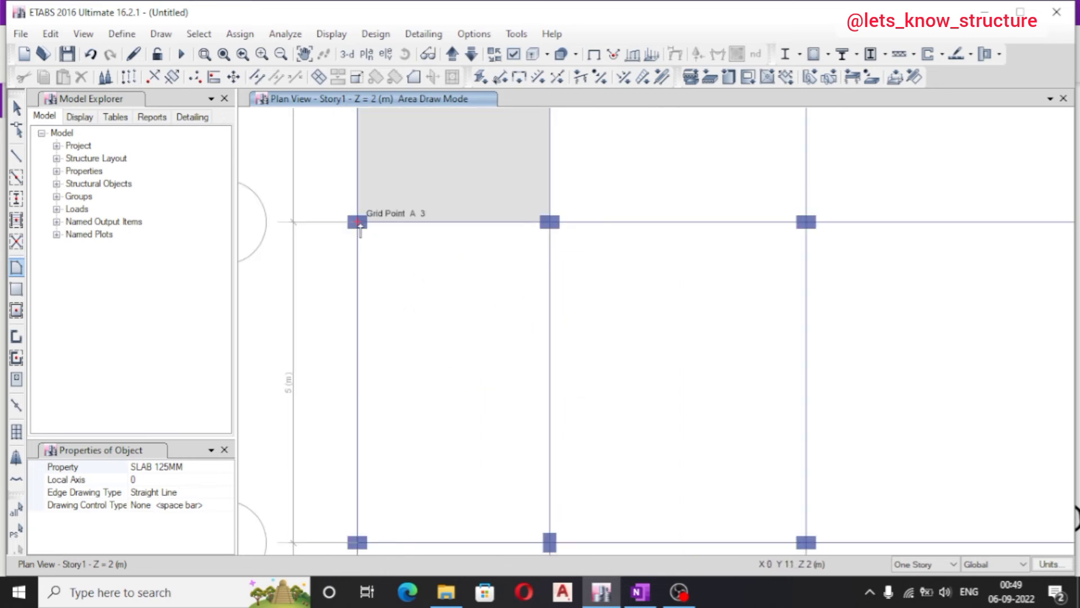
pyautogui.click(357, 223)
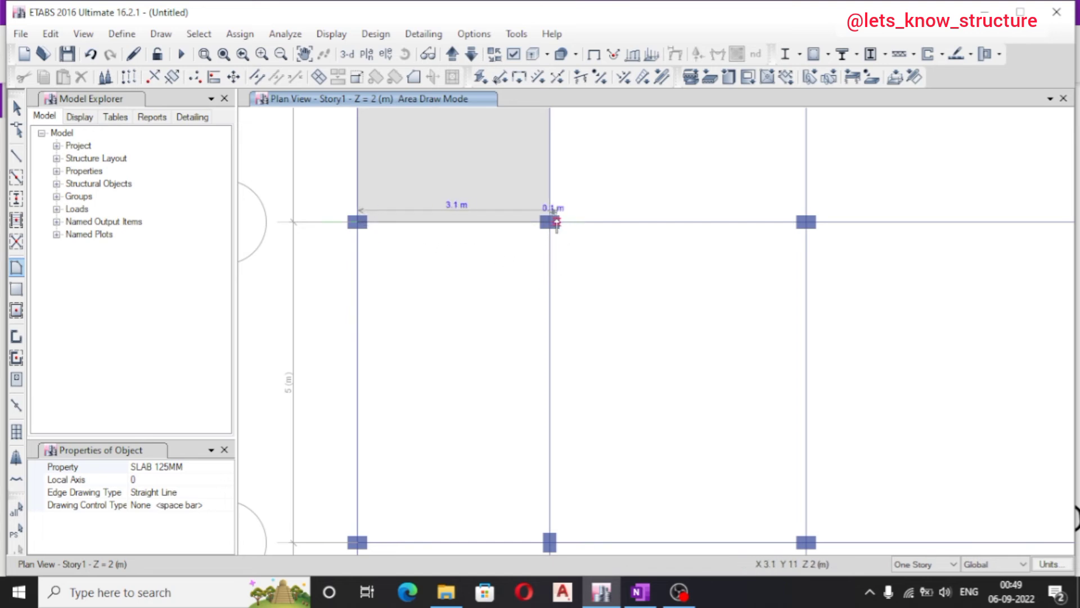
pyautogui.click(550, 223)
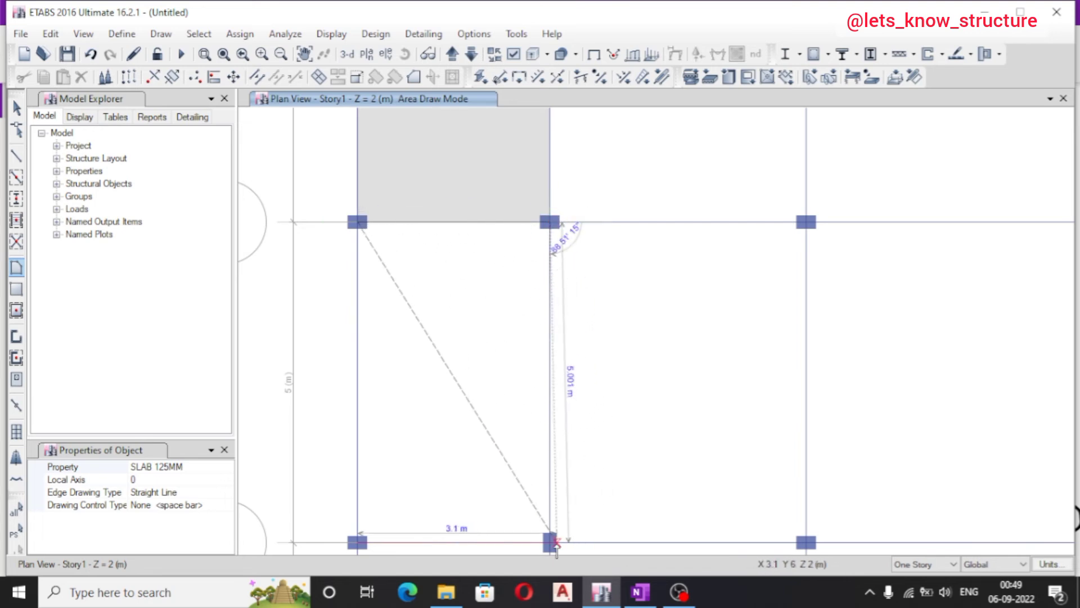
pyautogui.click(550, 542)
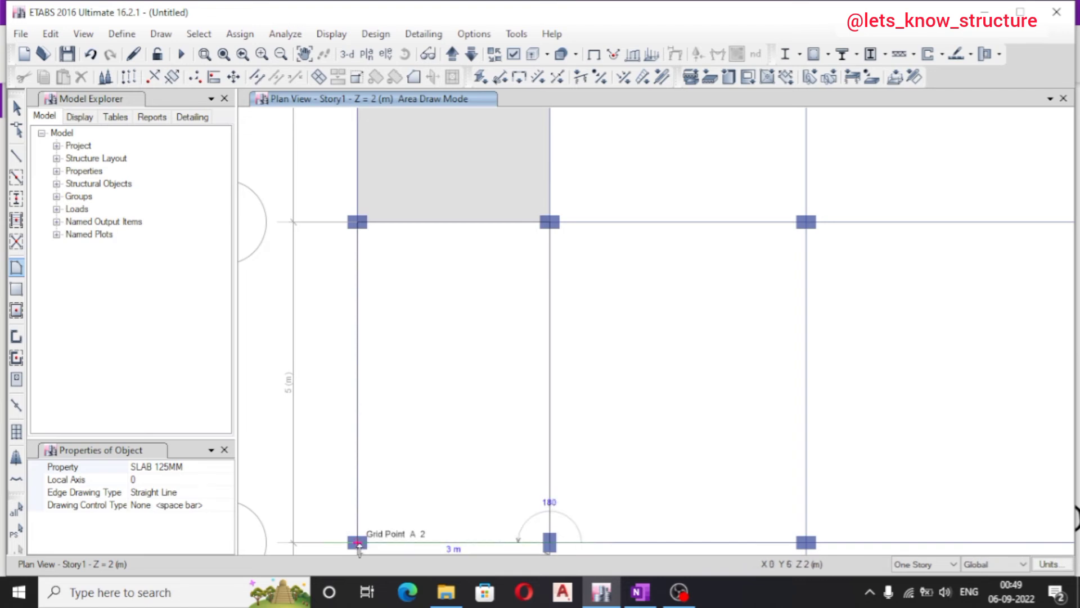
pyautogui.click(358, 543)
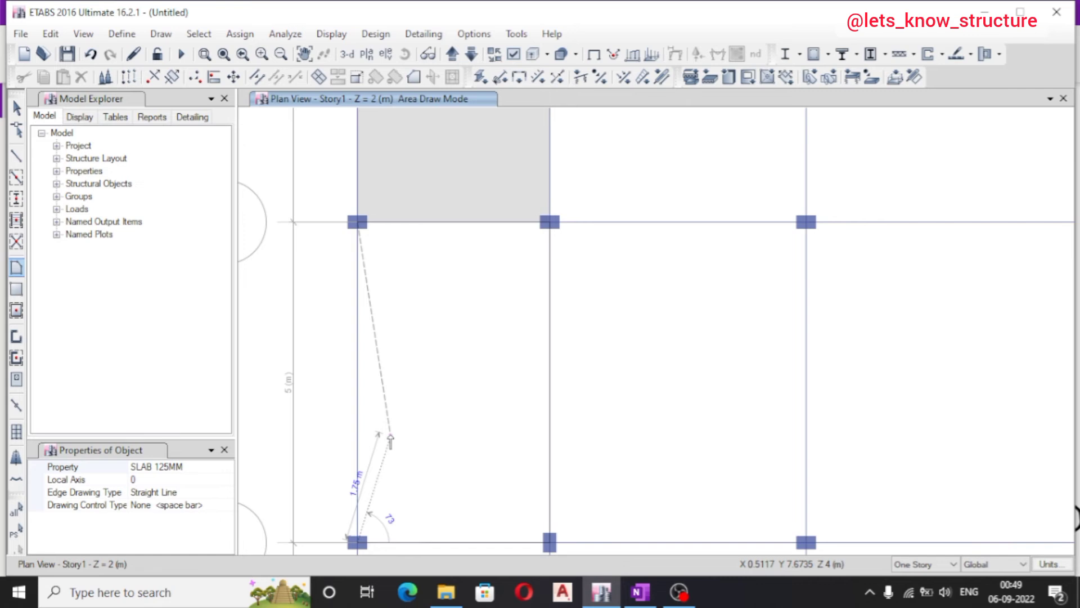
pyautogui.press('Return')
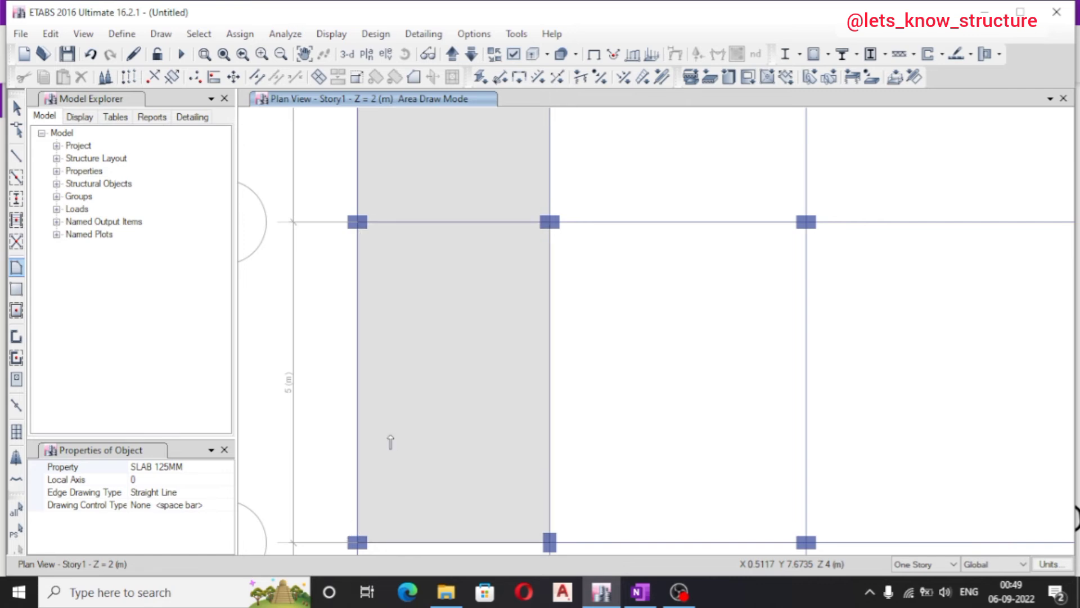
# Draw a SLAB 125MM floor slab through the four corner points of the bay between grid lines B–C and 2–3
pyautogui.scroll(-3, 369, 393)
pyautogui.scroll(3, 588, 434)
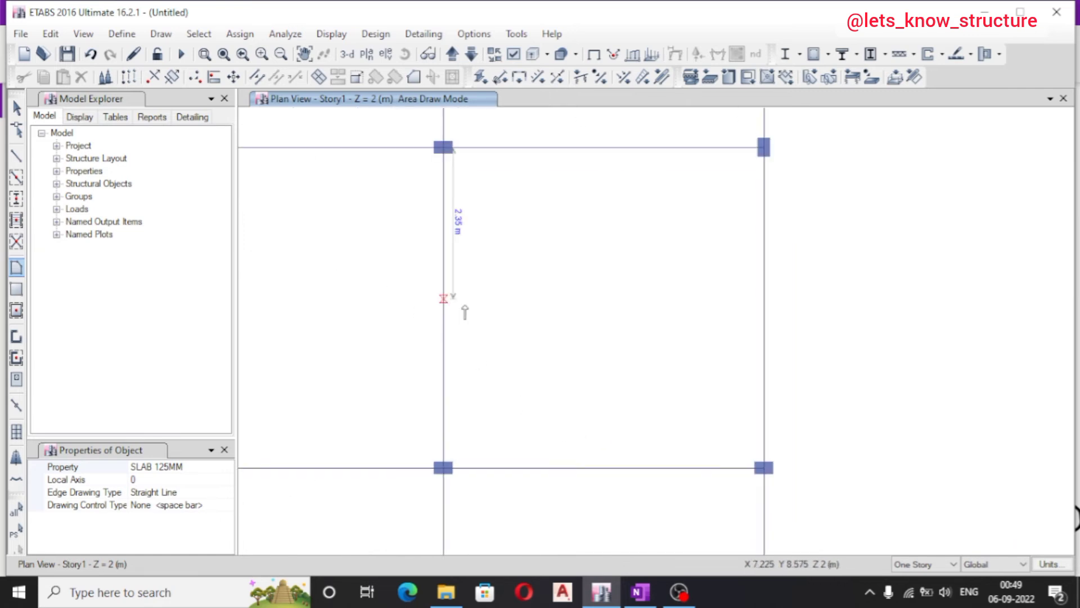
pyautogui.scroll(-3, 465, 313)
pyautogui.scroll(3, 386, 294)
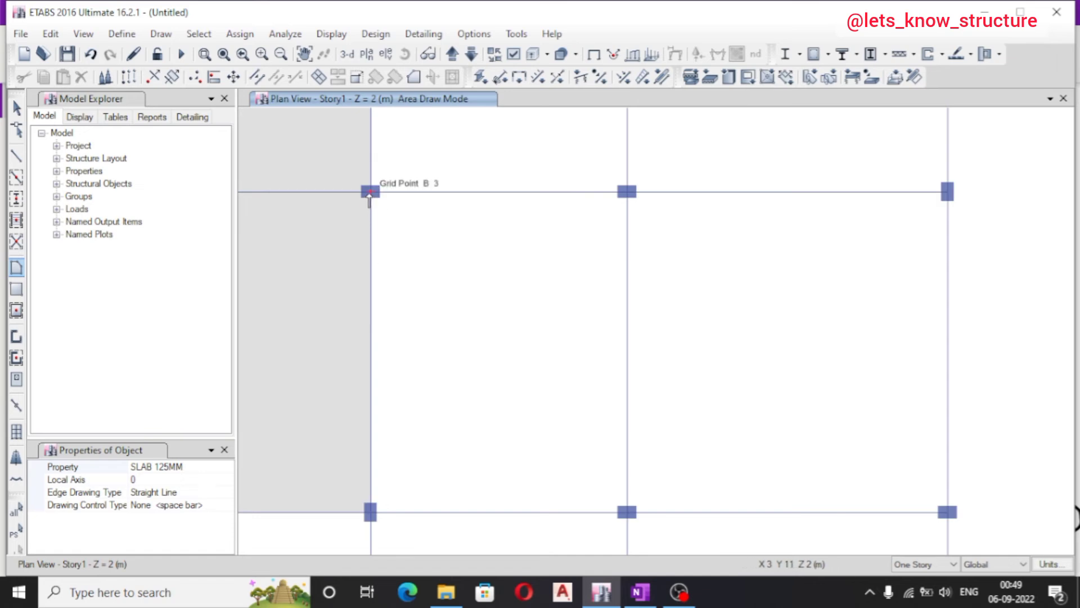
pyautogui.click(370, 192)
pyautogui.click(627, 191)
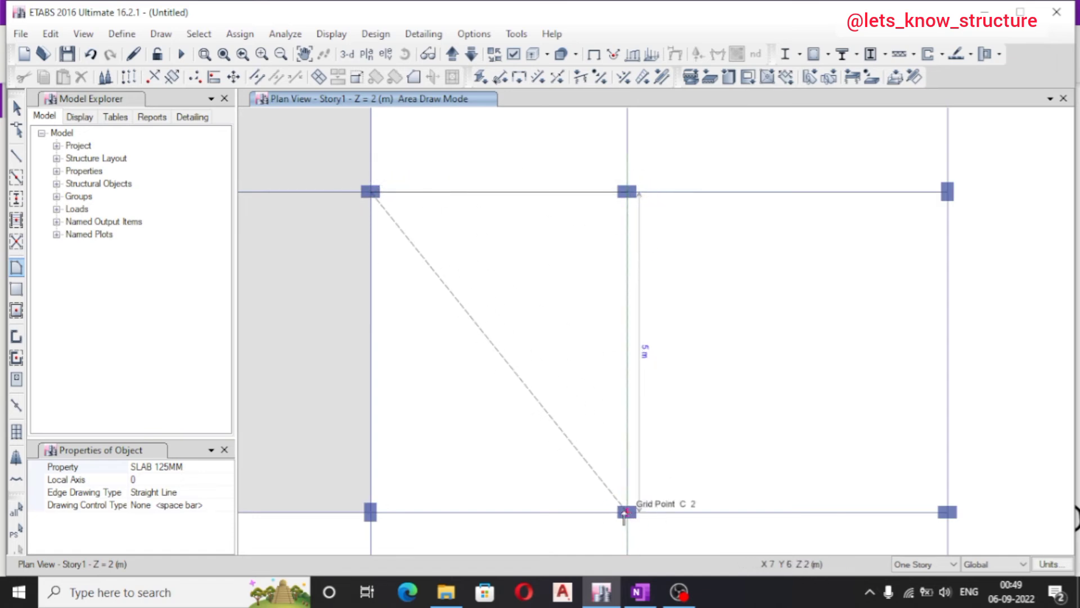
pyautogui.click(627, 512)
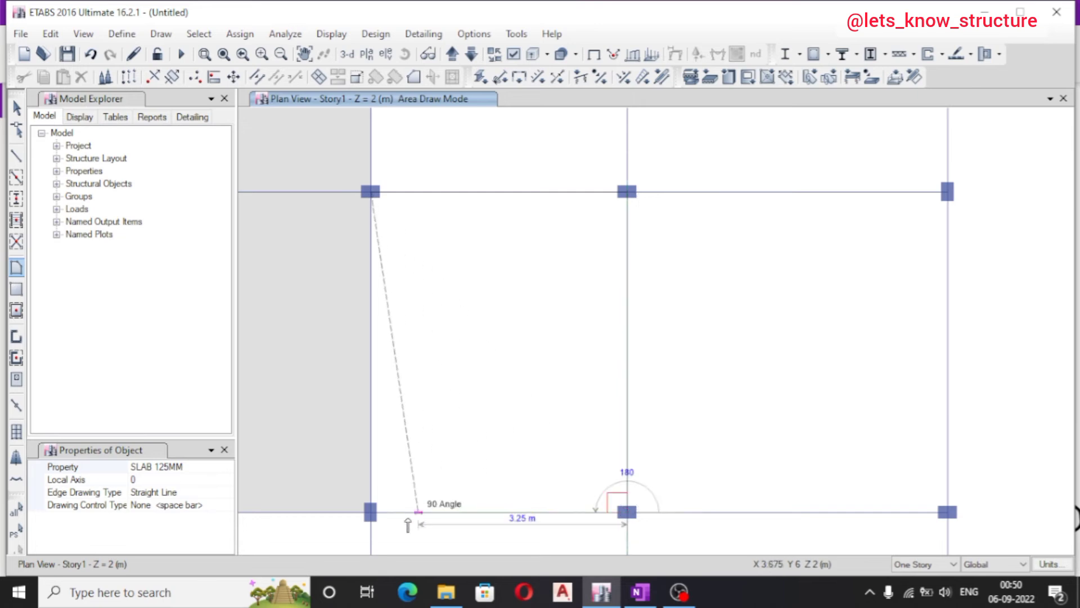
pyautogui.click(371, 512)
pyautogui.press('Return')
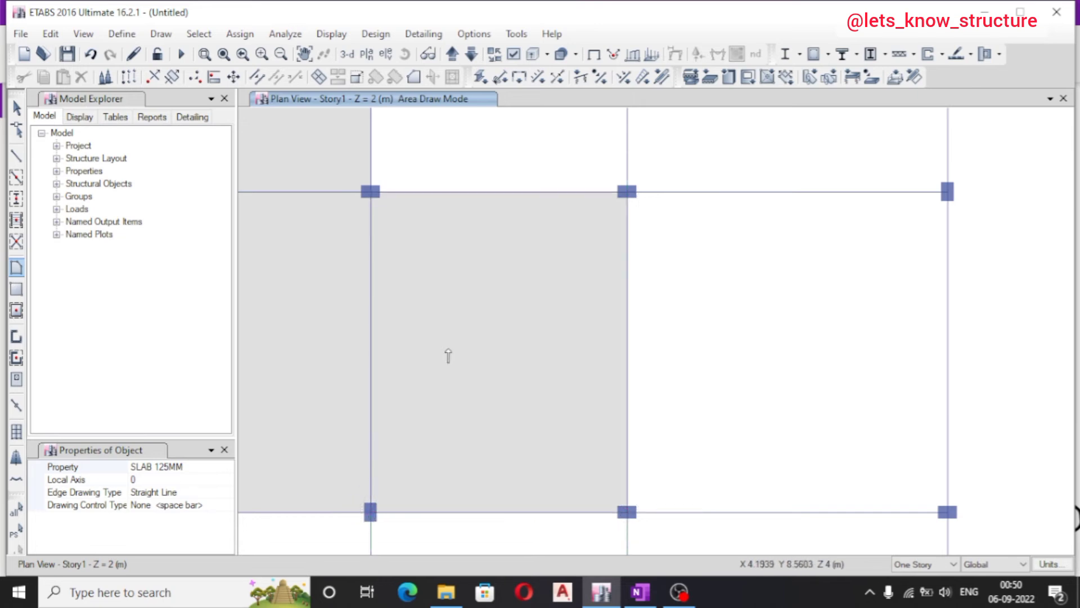
# Use Draw Rectangular Floor/Wall to place a SLAB 125MM slab from grid point C4 to grid point D3
pyautogui.scroll(-5, 448, 354)
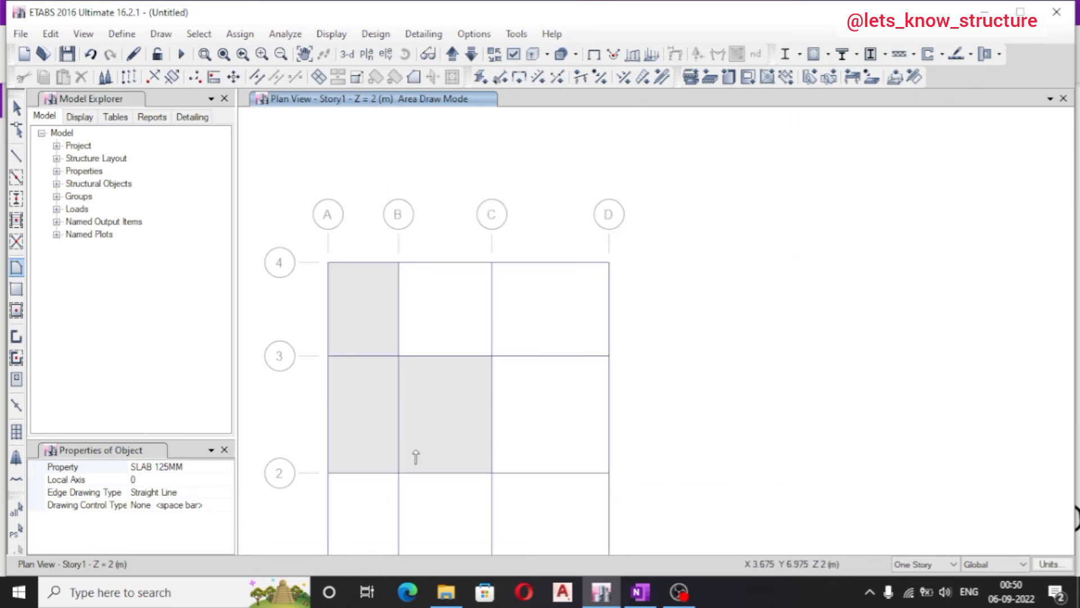
pyautogui.click(223, 451)
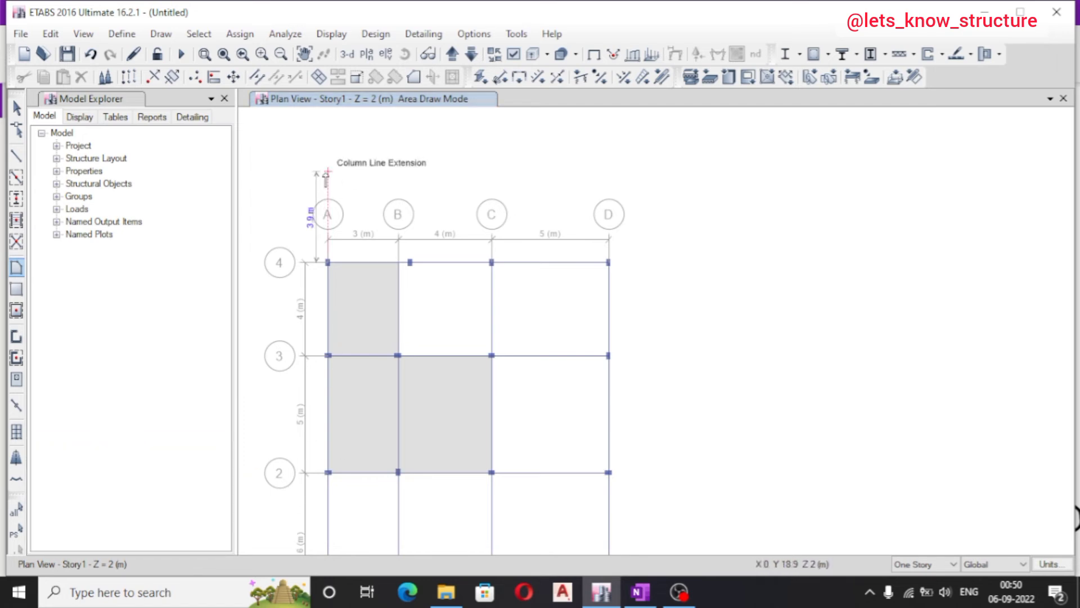
pyautogui.click(161, 34)
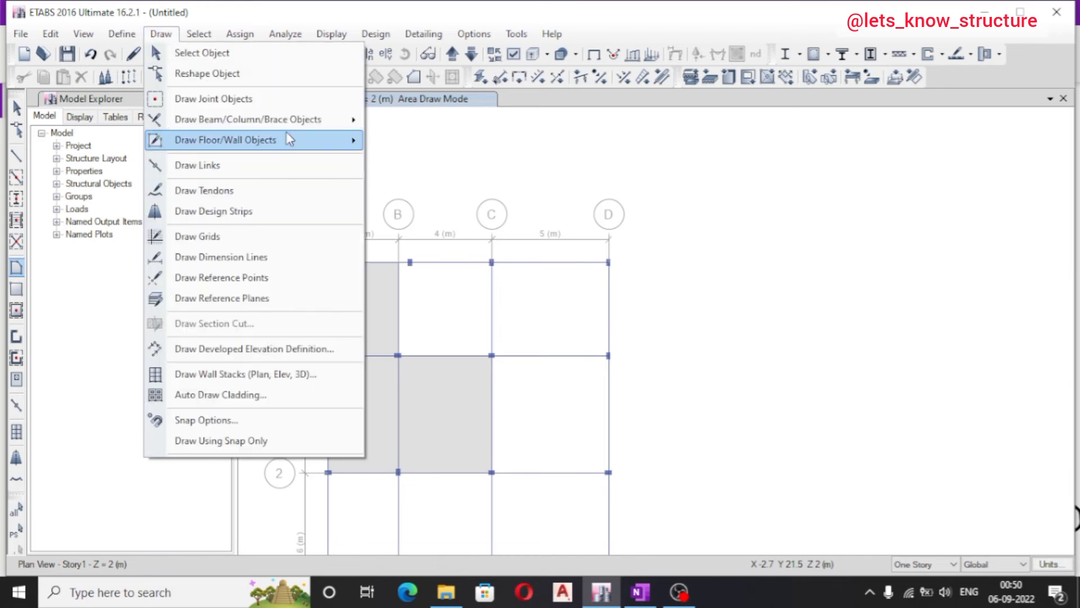
pyautogui.moveTo(286, 139)
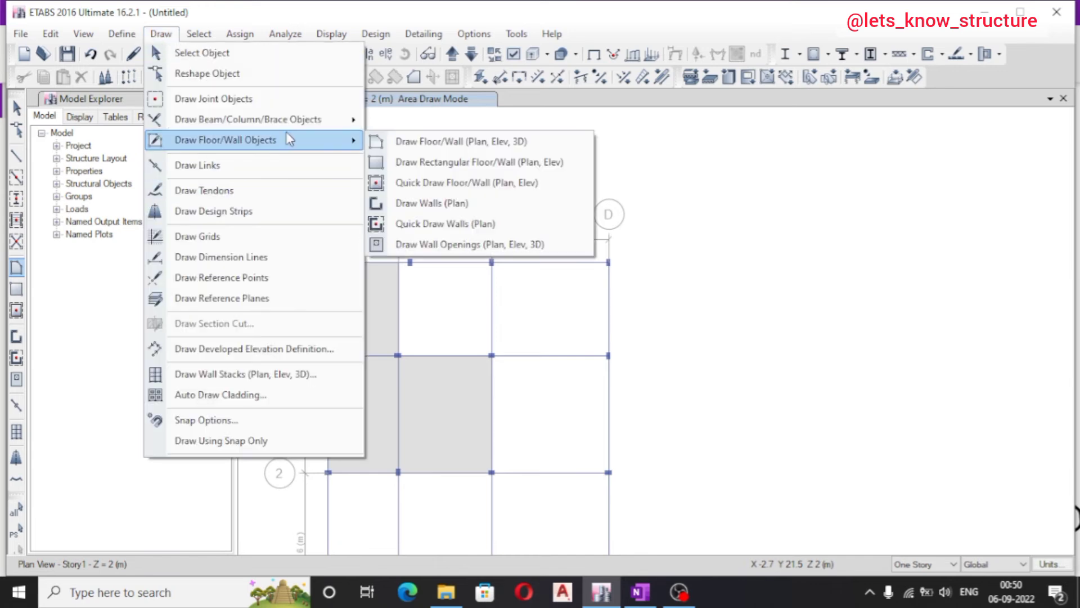
pyautogui.click(423, 163)
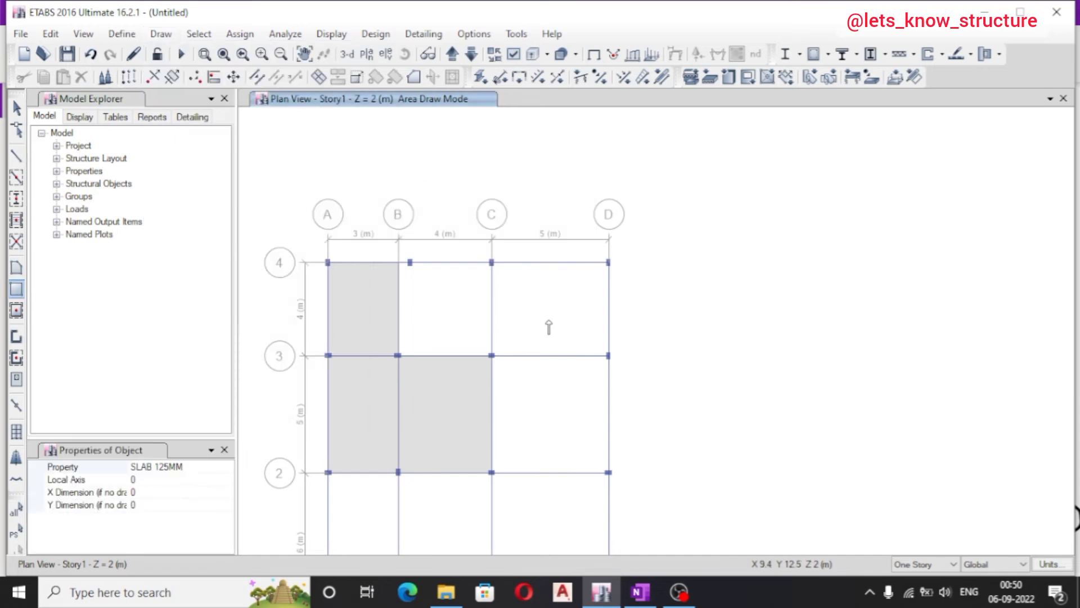
pyautogui.scroll(3, 547, 305)
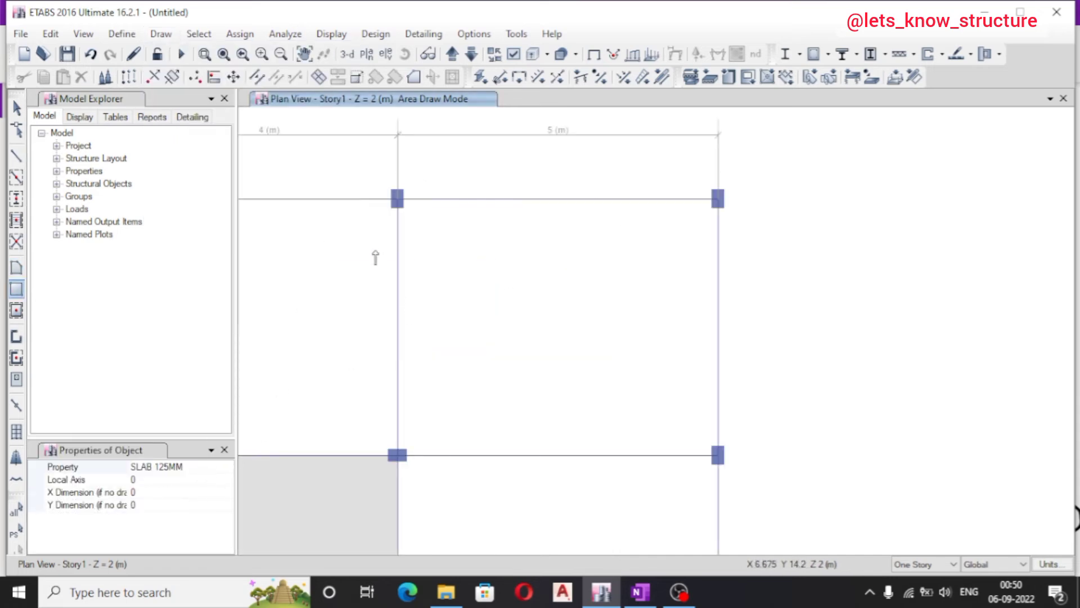
pyautogui.click(398, 198)
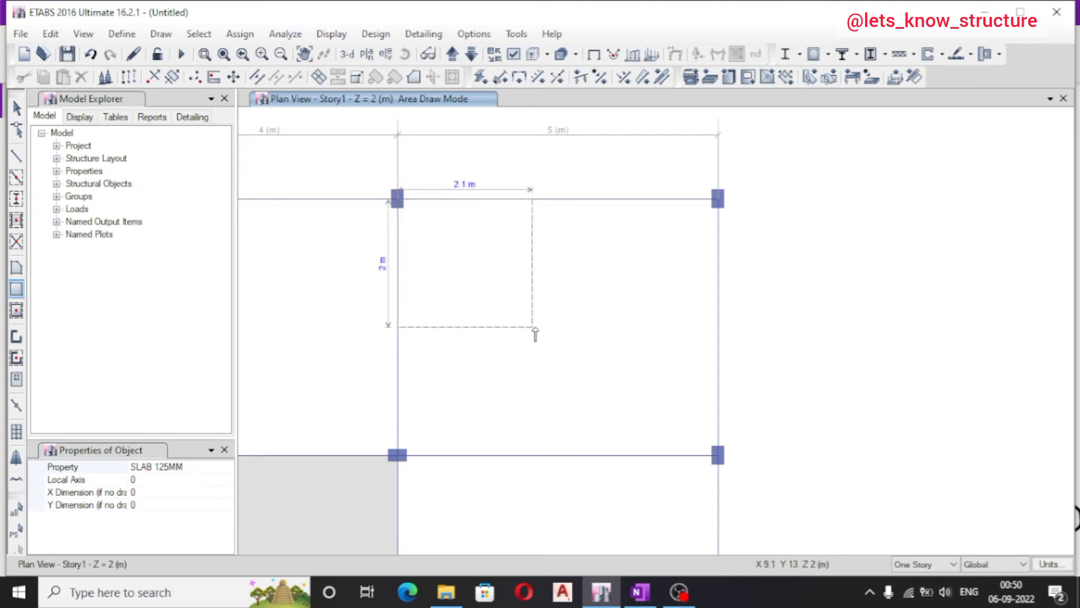
pyautogui.click(719, 456)
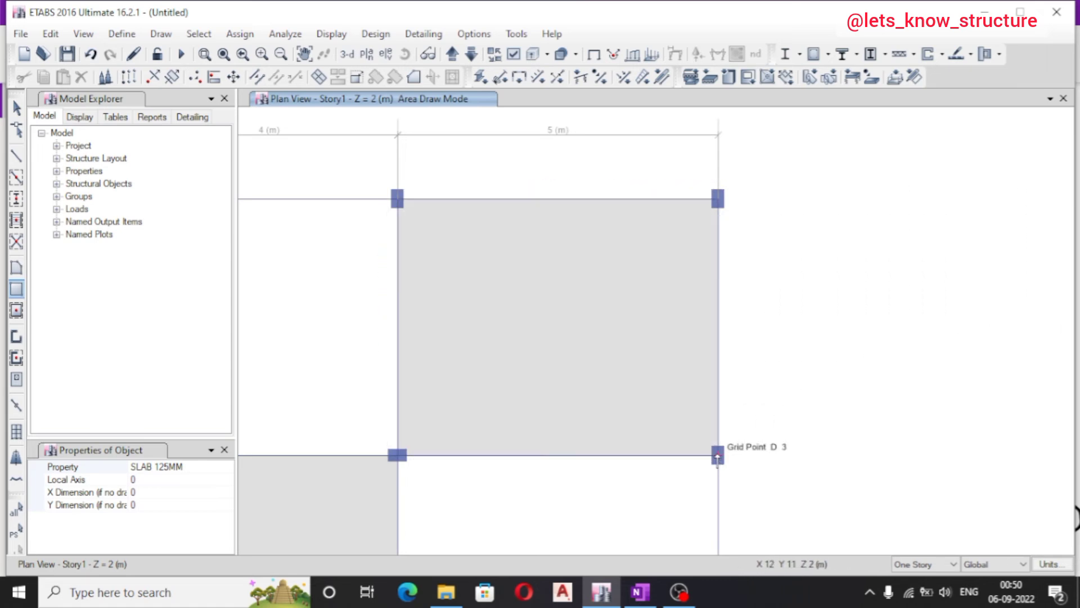
# Draw a rectangular SLAB 125MM floor slab on Story1 from grid point C3 to grid point D2
pyautogui.scroll(-3, 754, 270)
pyautogui.scroll(3, 740, 251)
pyautogui.scroll(-4, 607, 184)
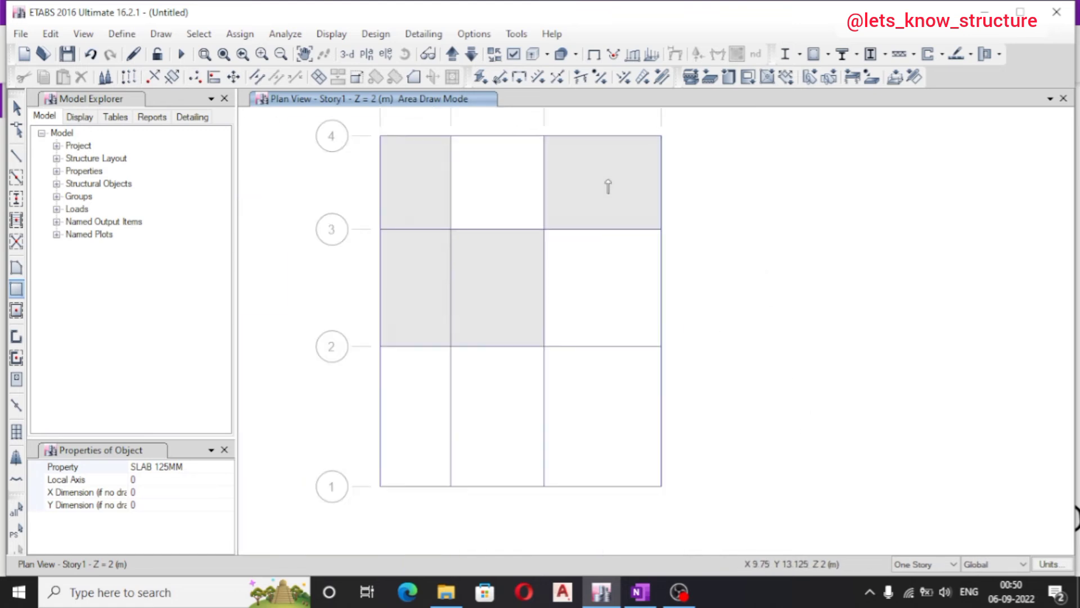
pyautogui.scroll(3, 617, 219)
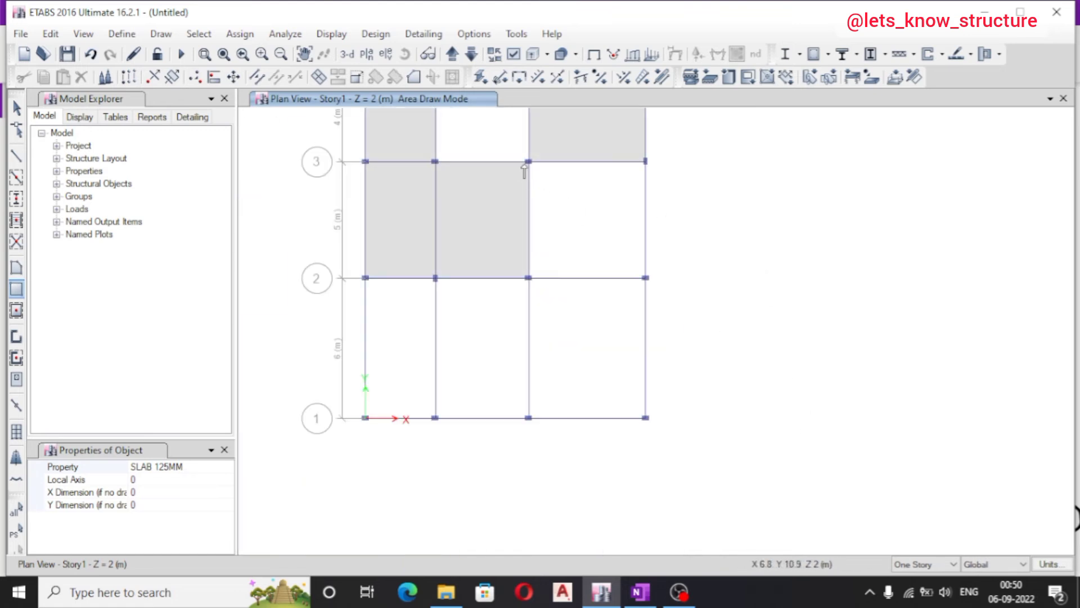
pyautogui.scroll(3, 529, 164)
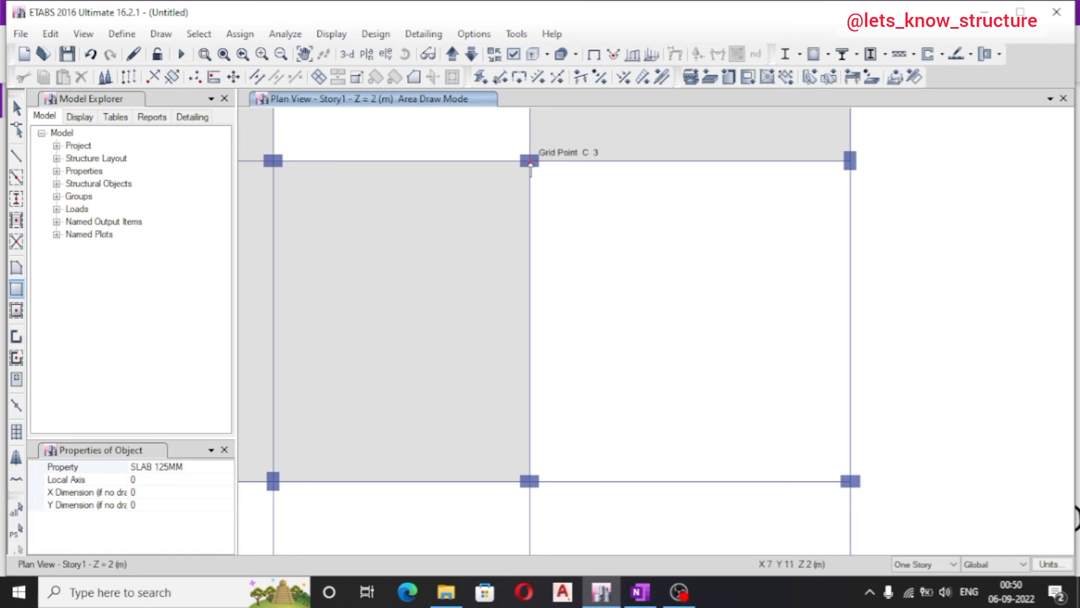
pyautogui.click(531, 163)
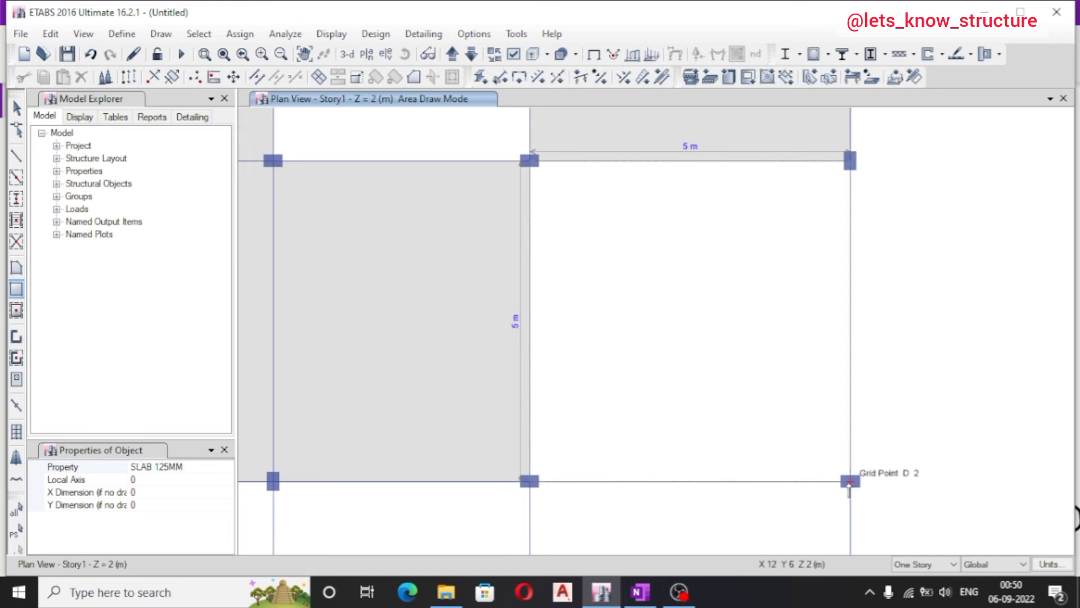
pyautogui.click(851, 483)
# Draw a rectangular SLAB 125MM floor slab on Story1 from grid point B4 to grid point C3
pyautogui.scroll(-3, 660, 305)
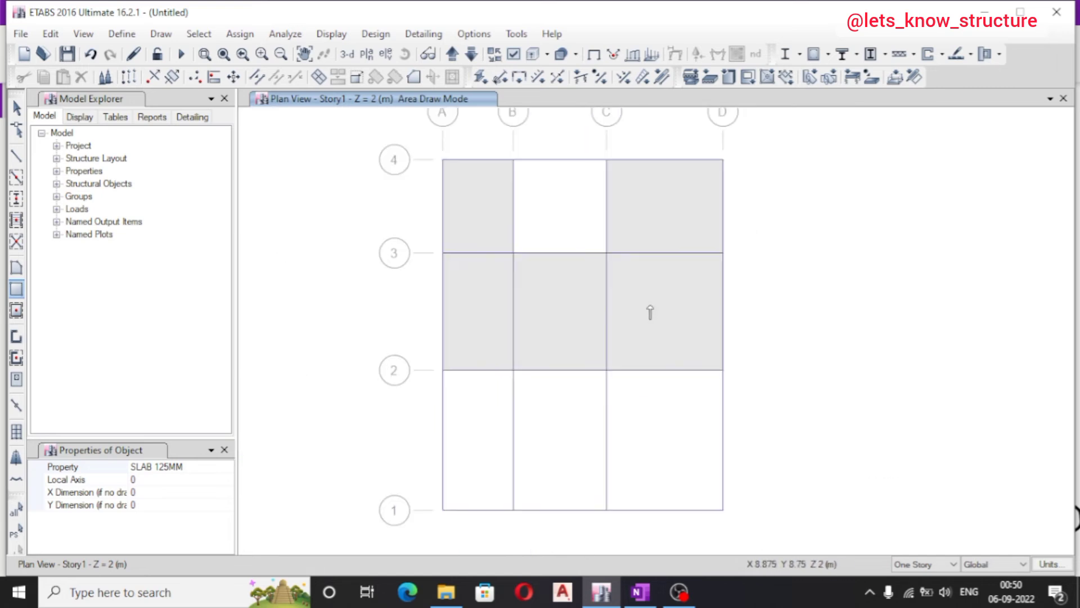
pyautogui.scroll(3, 538, 189)
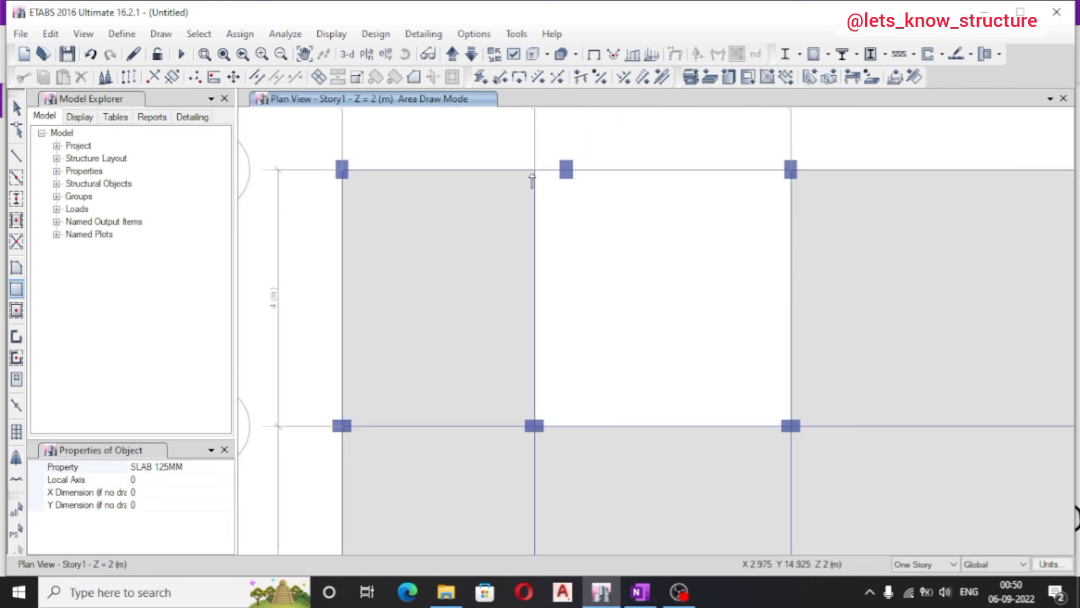
pyautogui.click(535, 170)
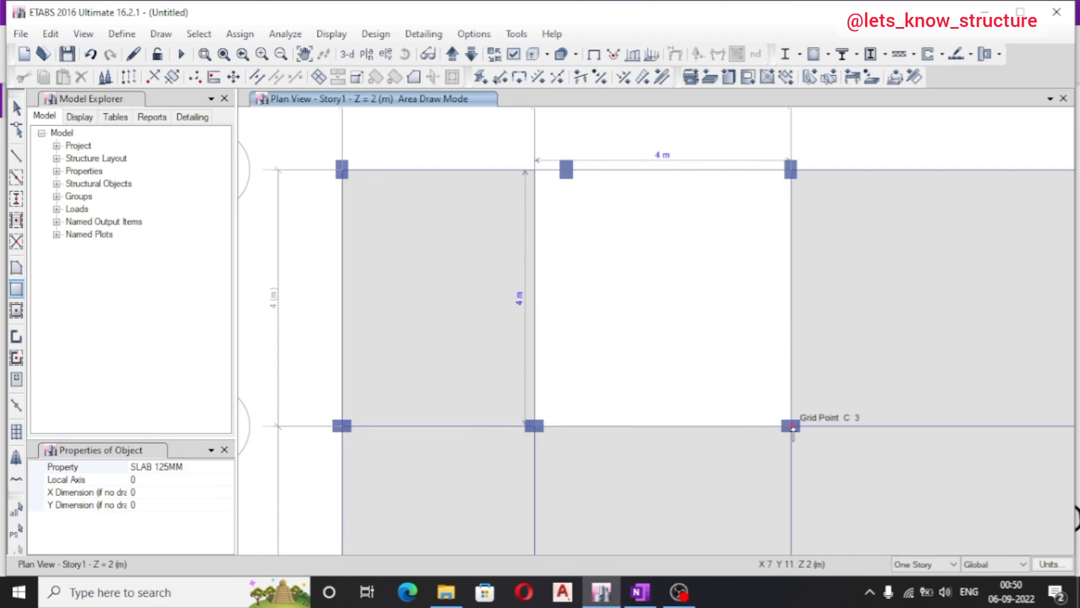
pyautogui.click(793, 427)
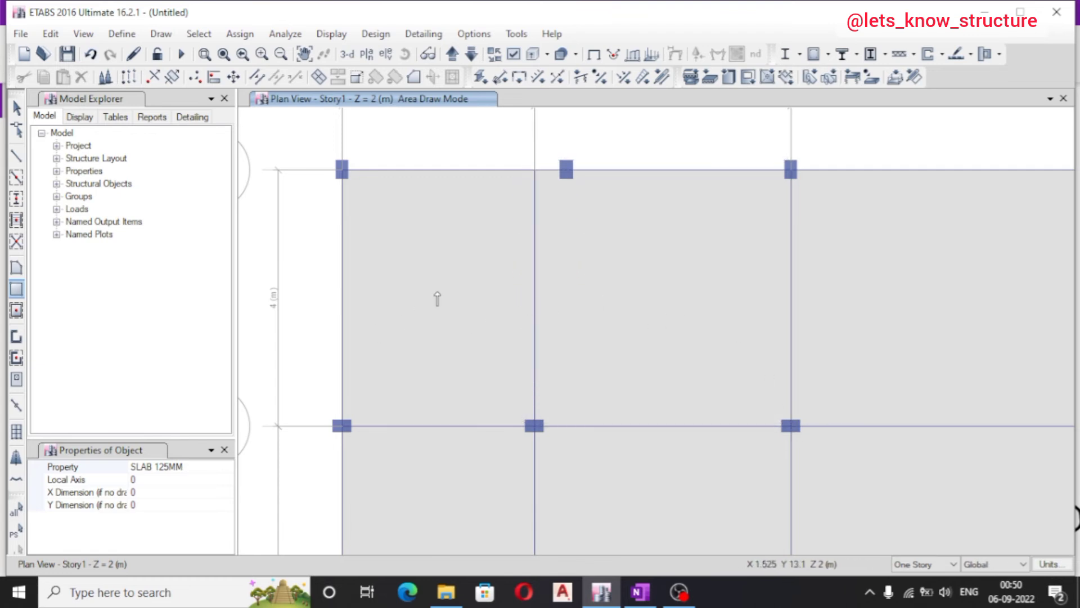
# Draw a rectangular SLAB 125MM floor slab on Story1 from grid point A2 to grid point B1
pyautogui.scroll(-3, 472, 281)
pyautogui.scroll(-2, 526, 301)
pyautogui.scroll(3, 441, 342)
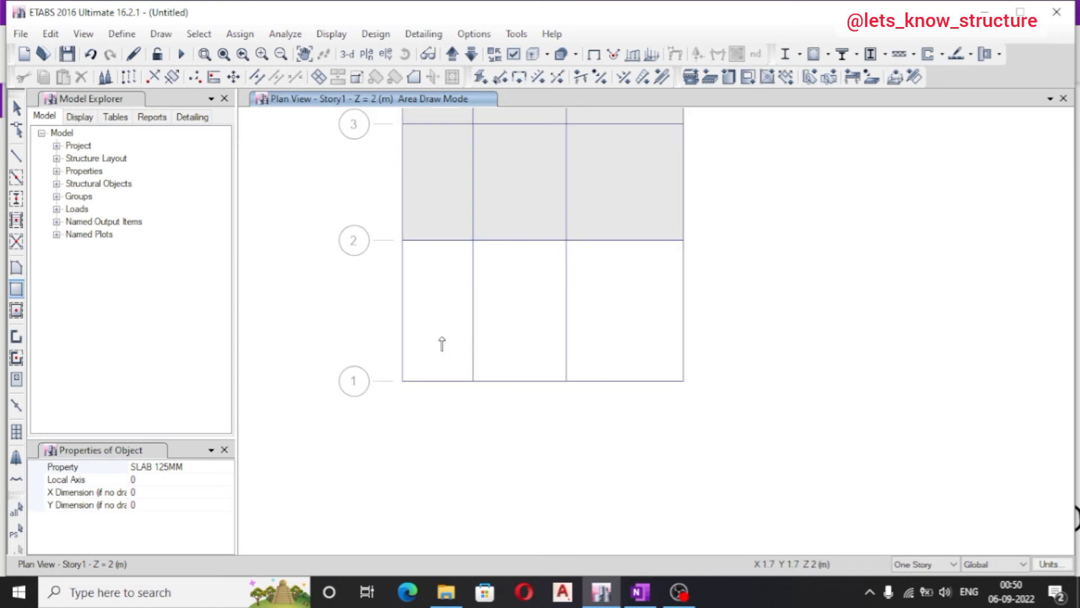
pyautogui.scroll(3, 400, 262)
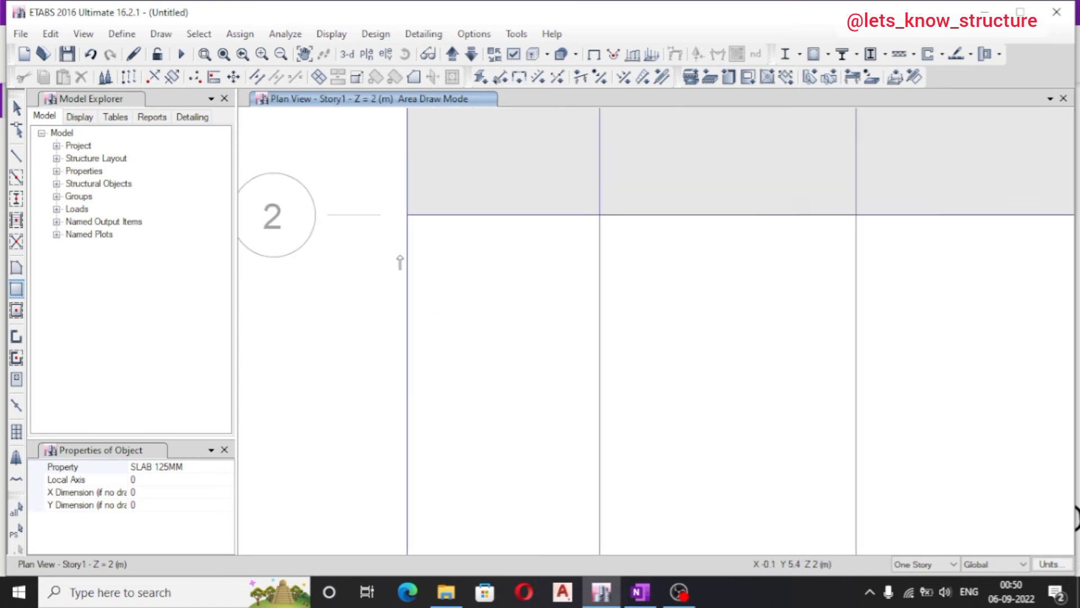
pyautogui.click(407, 216)
pyautogui.scroll(-2, 579, 385)
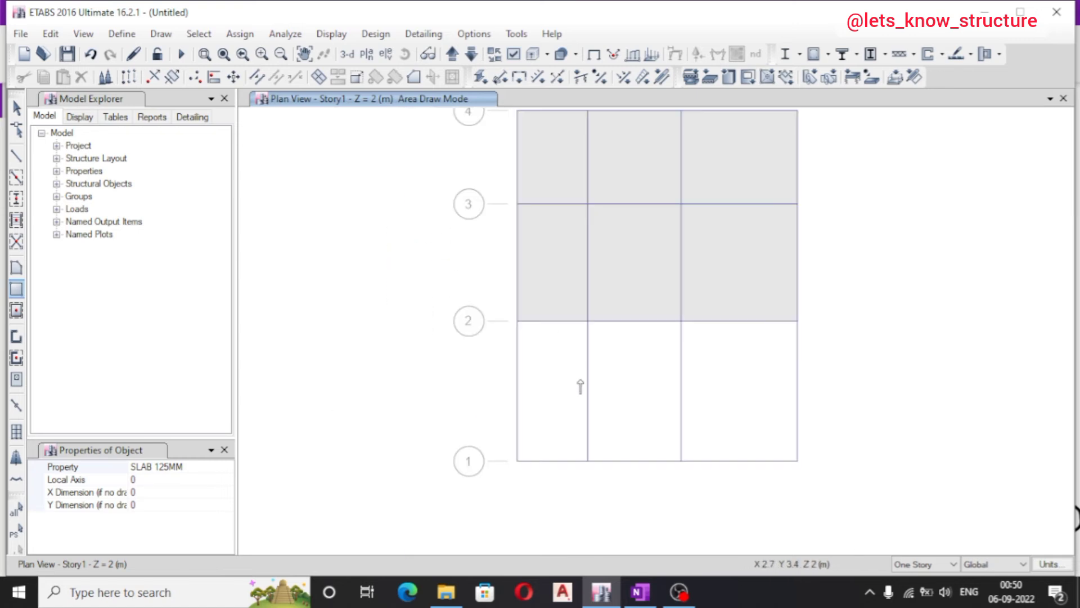
pyautogui.scroll(3, 602, 487)
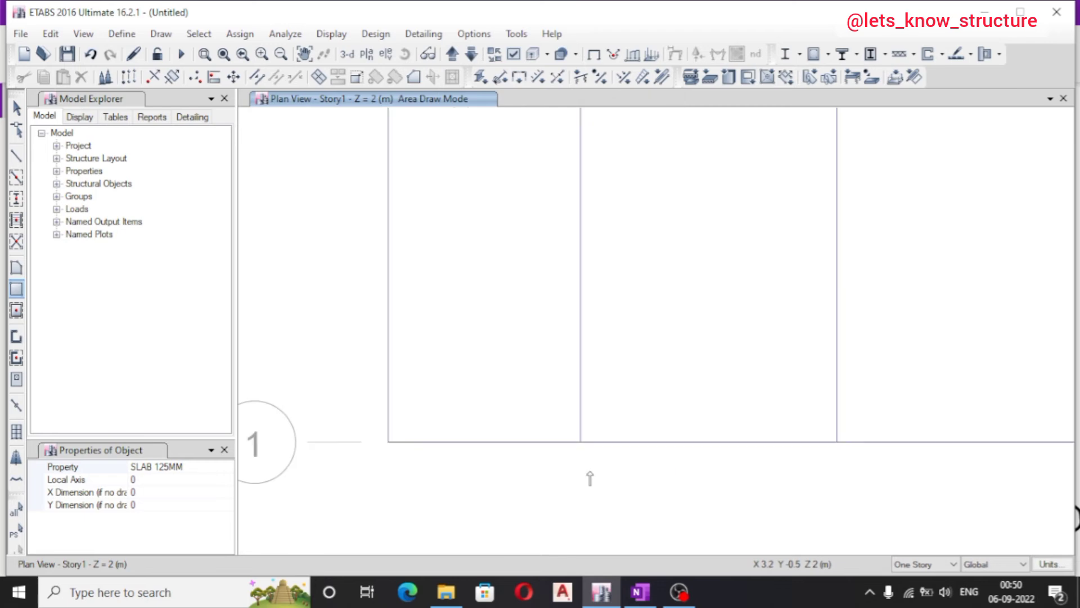
pyautogui.click(578, 442)
# Draw a rectangular SLAB 125MM floor slab on Story1 from grid point B2 to grid point C1
pyautogui.scroll(-3, 643, 460)
pyautogui.scroll(3, 477, 227)
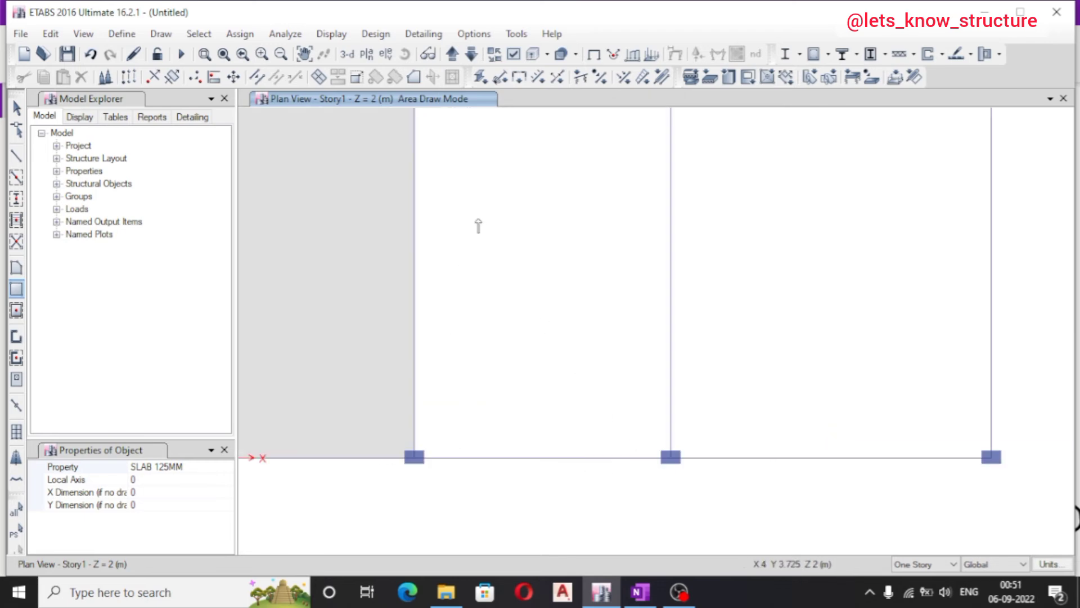
pyautogui.scroll(-2, 464, 260)
pyautogui.click(446, 187)
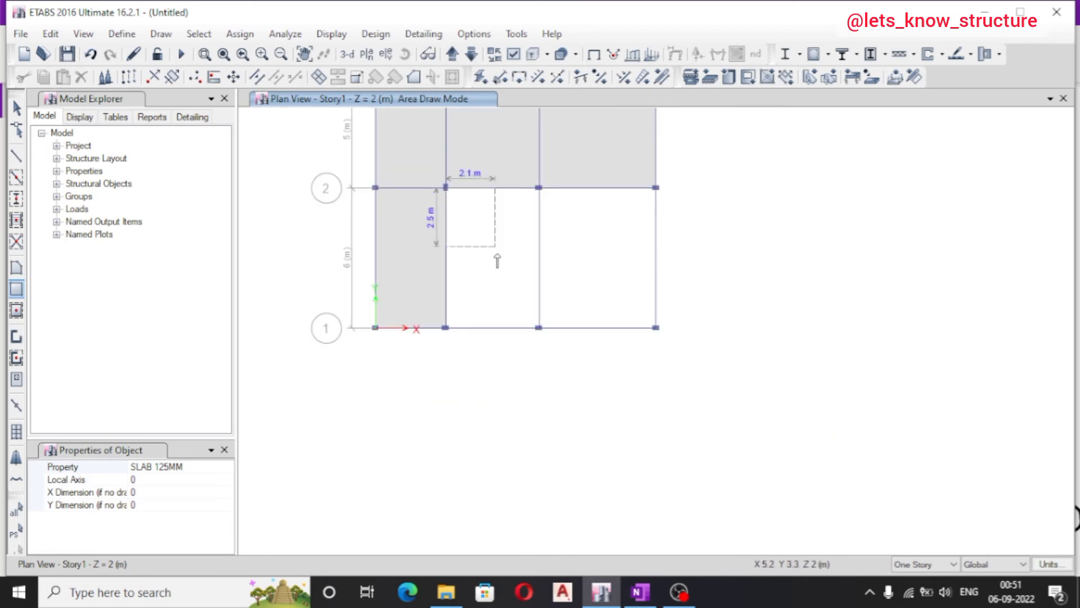
pyautogui.click(539, 327)
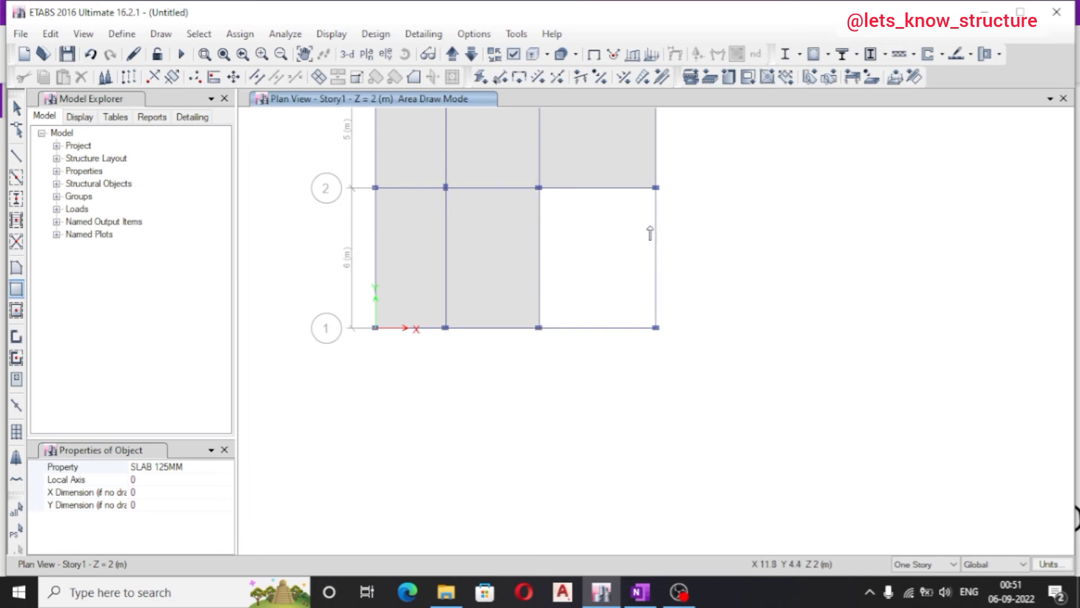
# Draw a rectangular SLAB 125MM floor slab on Story1 from grid point C2 to grid point D1
pyautogui.scroll(3, 650, 233)
pyautogui.click(348, 121)
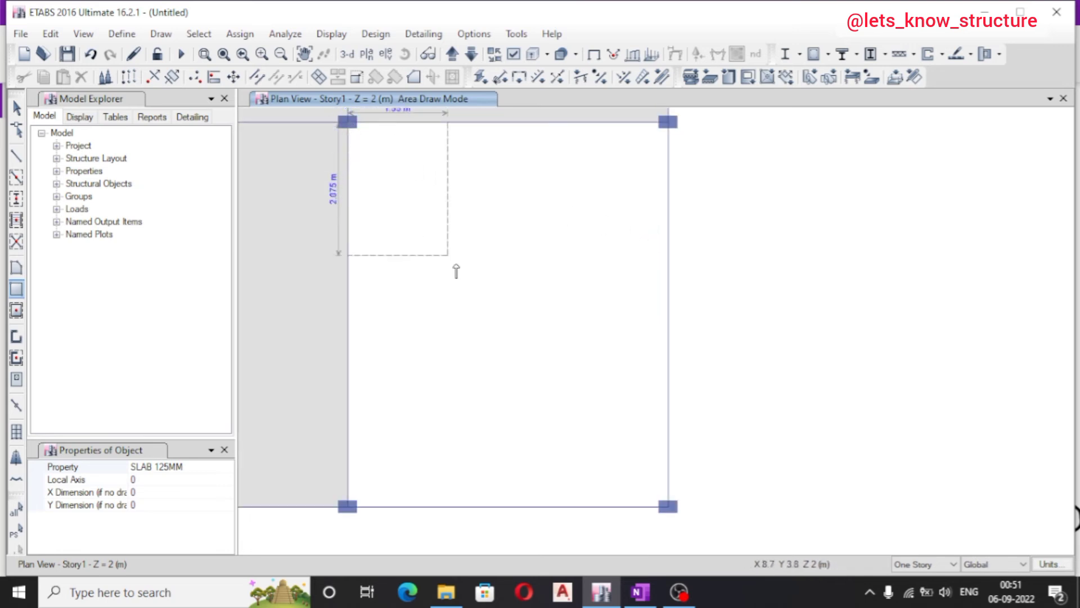
pyautogui.click(670, 507)
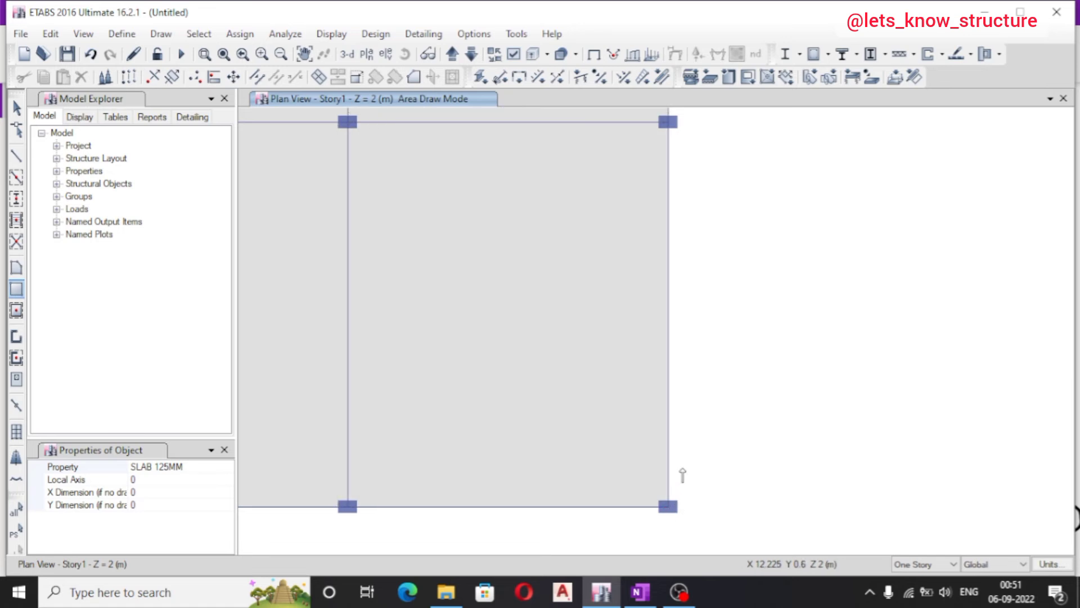
pyautogui.scroll(-3, 694, 459)
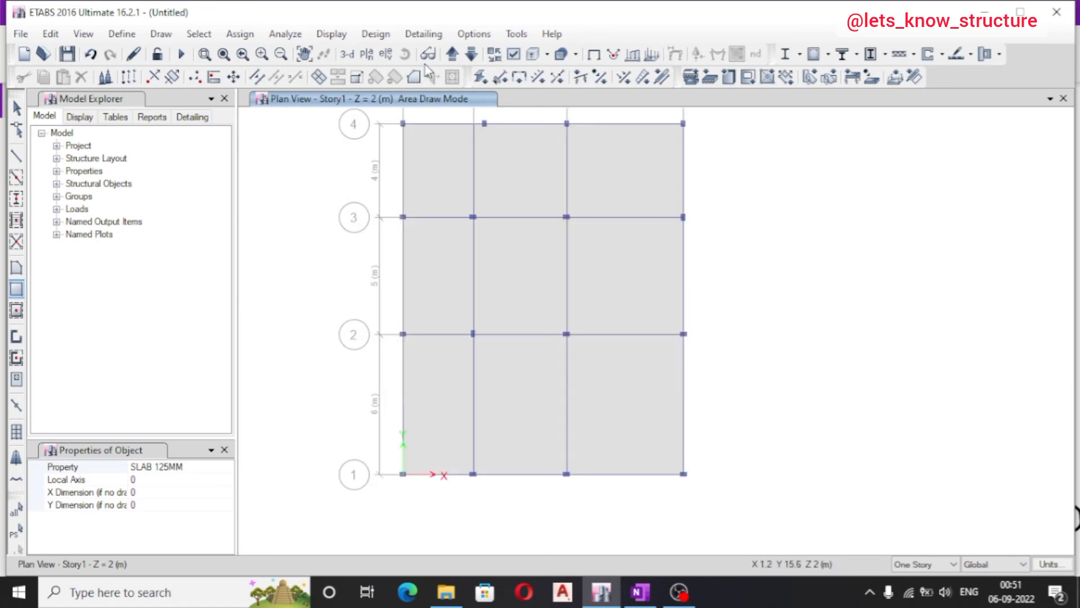
# Switch the plan view to Story2 and use Quick Draw Floor/Wall to fill the three bays between grid lines 3 and 4 with SLAB 125MM
pyautogui.click(451, 54)
pyautogui.scroll(-3, 466, 356)
pyautogui.scroll(3, 479, 312)
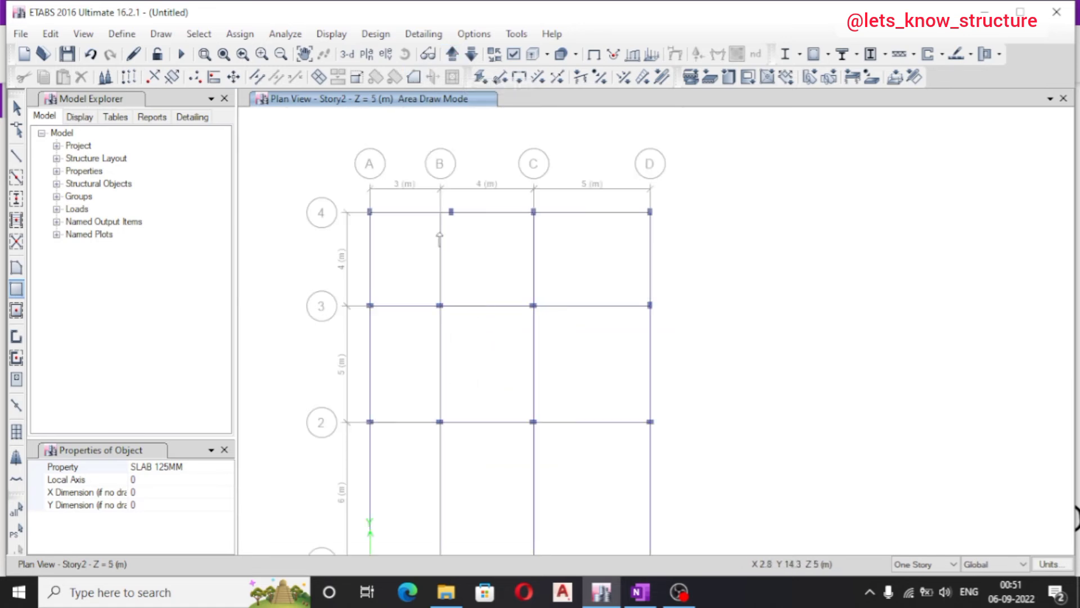
pyautogui.click(163, 35)
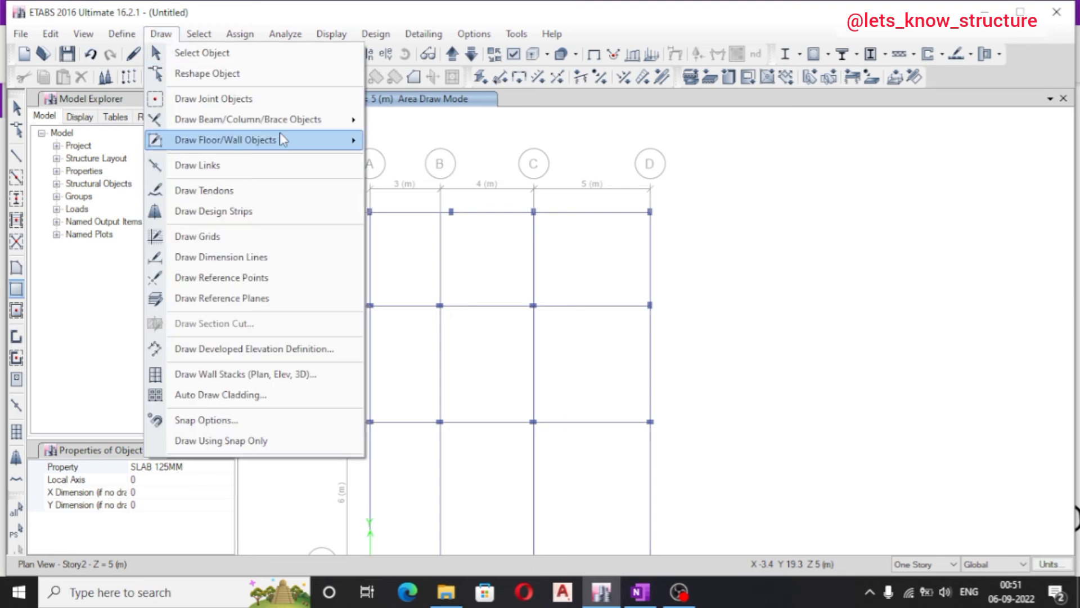
pyautogui.moveTo(281, 140)
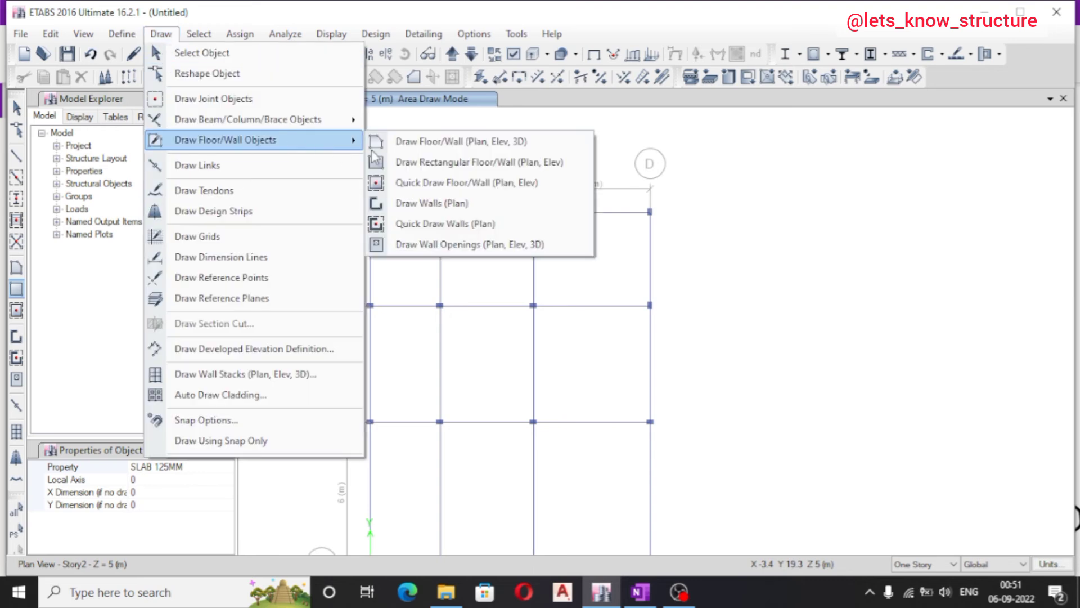
pyautogui.click(483, 183)
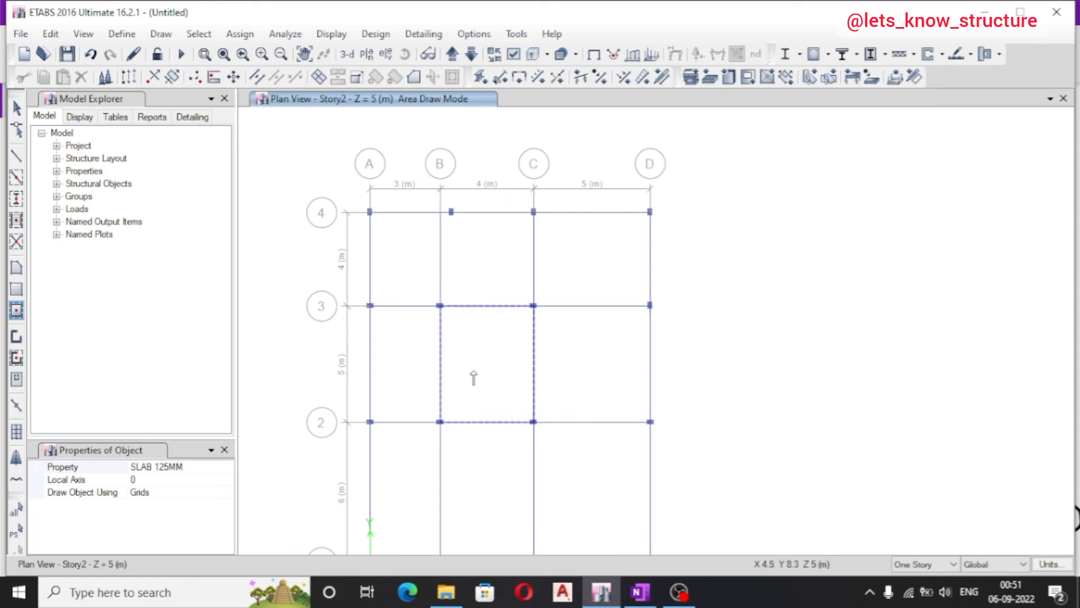
pyautogui.click(585, 270)
pyautogui.click(390, 263)
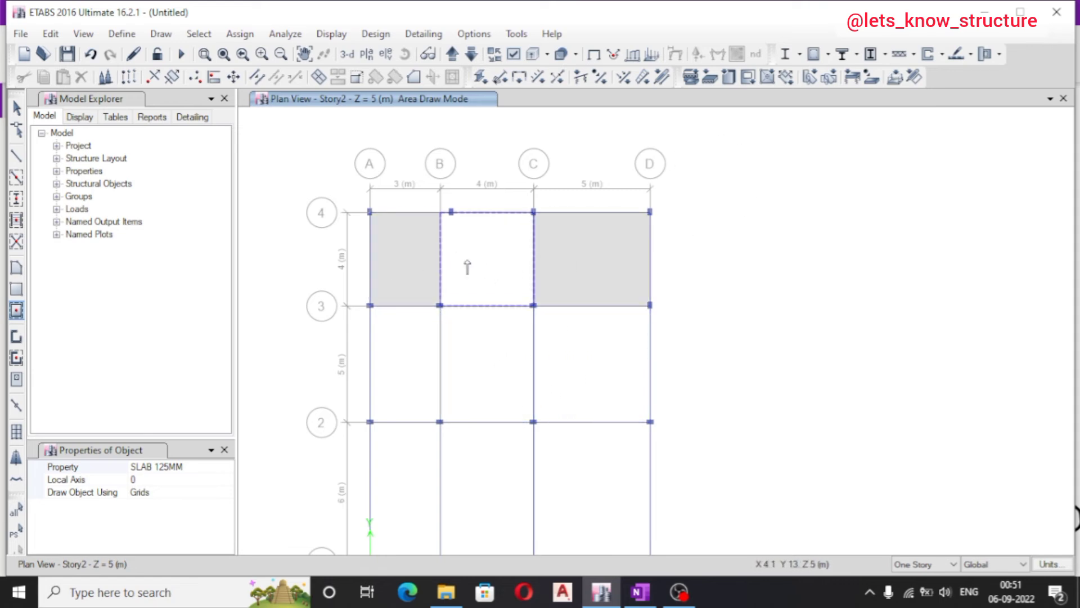
pyautogui.click(489, 266)
# Quick-draw SLAB 125MM floor slabs in the three Story2 bays between grid lines 2 and 3
pyautogui.click(501, 362)
pyautogui.click(564, 359)
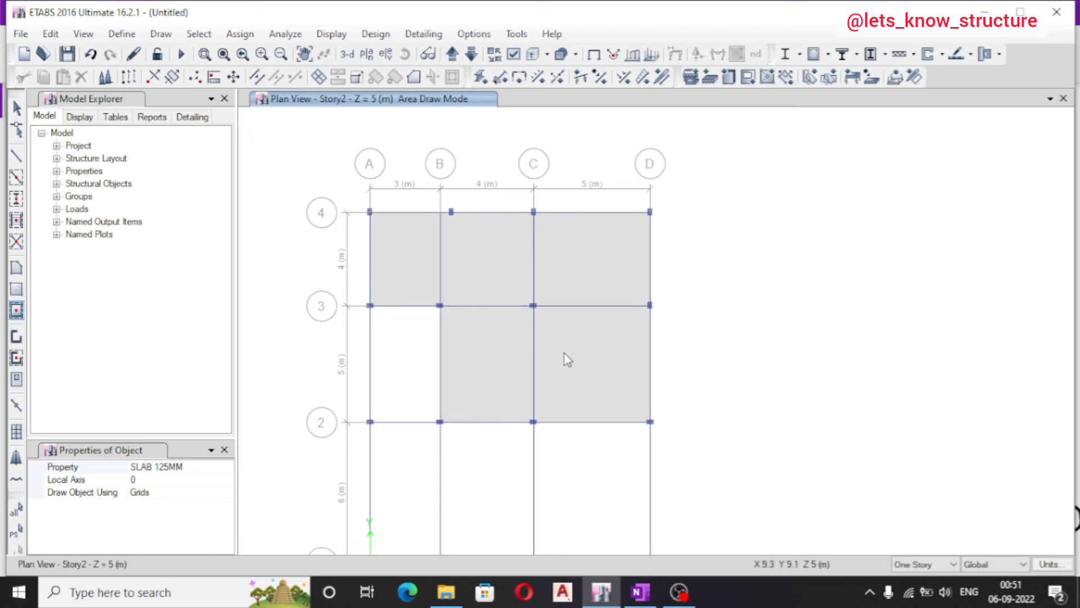
pyautogui.click(407, 379)
# Quick-draw SLAB 125MM floor slabs in the three Story2 bays between grid lines 1 and 2, and end area drawing
pyautogui.scroll(-3, 453, 230)
pyautogui.scroll(3, 453, 230)
pyautogui.scroll(3, 464, 273)
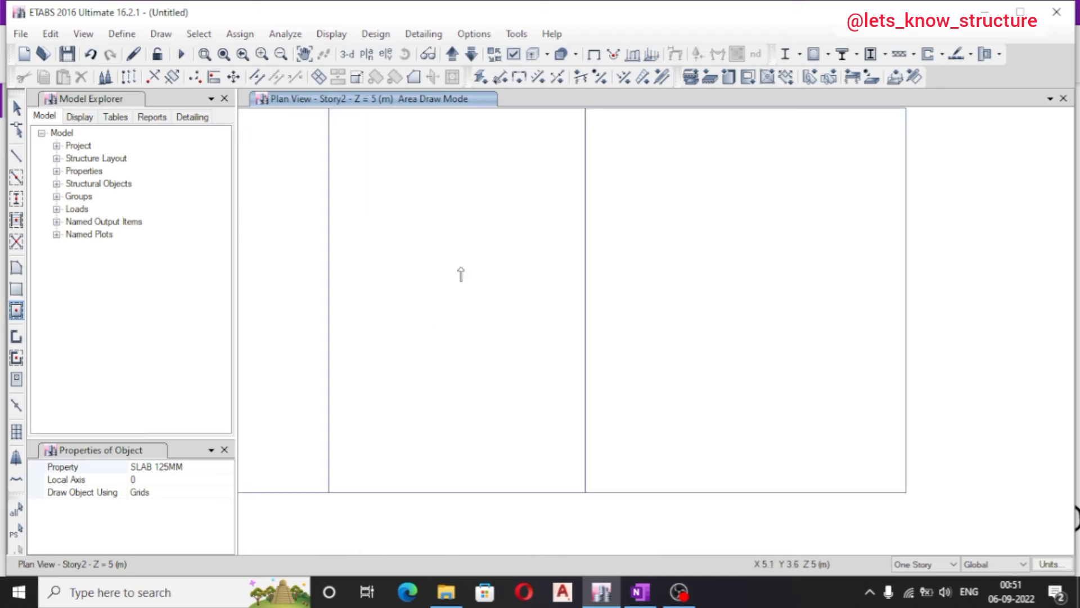
pyautogui.click(475, 304)
pyautogui.click(704, 313)
pyautogui.scroll(-3, 647, 338)
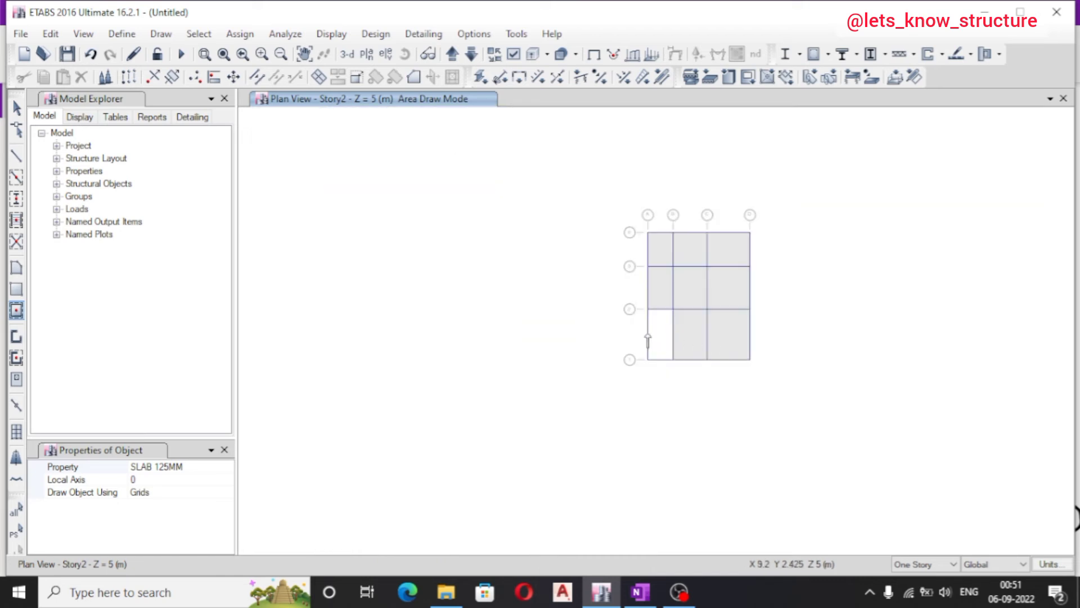
pyautogui.scroll(3, 659, 337)
pyautogui.click(666, 336)
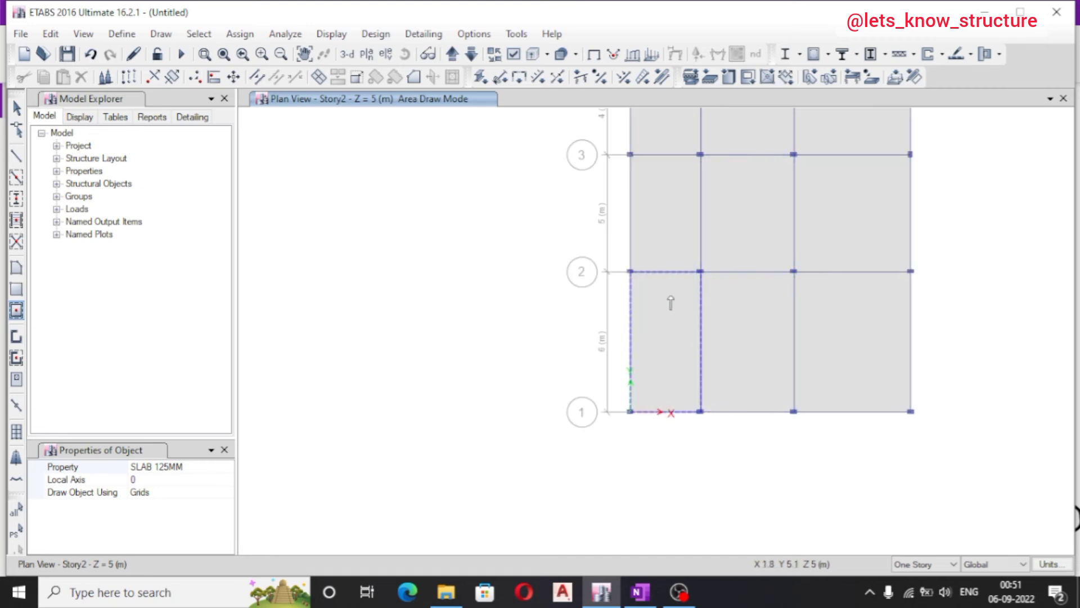
pyautogui.scroll(-3, 687, 325)
pyautogui.scroll(1, 743, 273)
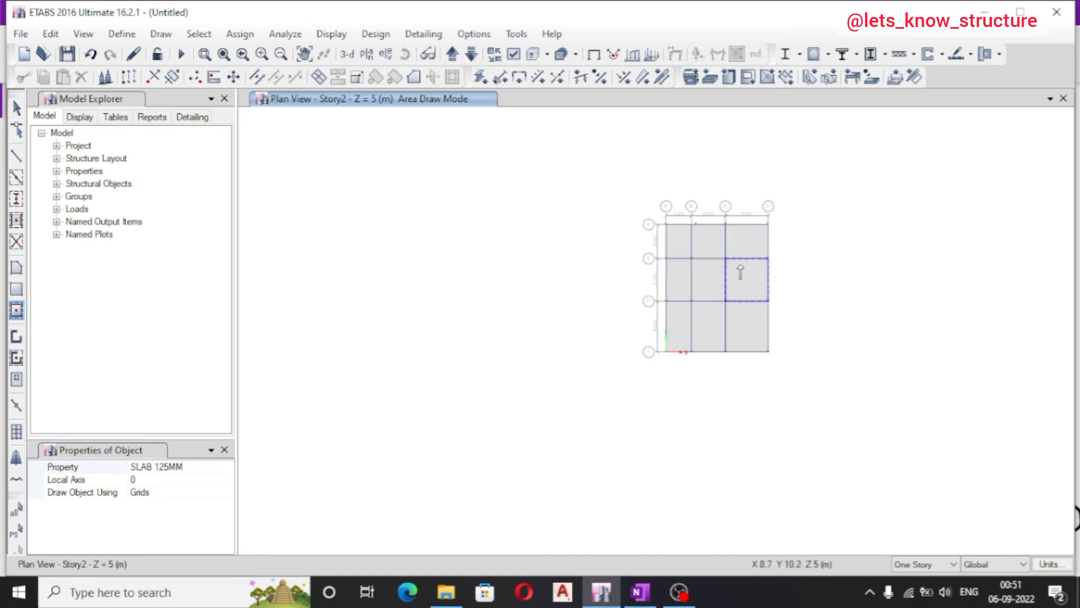
pyautogui.scroll(2, 726, 254)
pyautogui.press('Escape')
pyautogui.scroll(2, 693, 234)
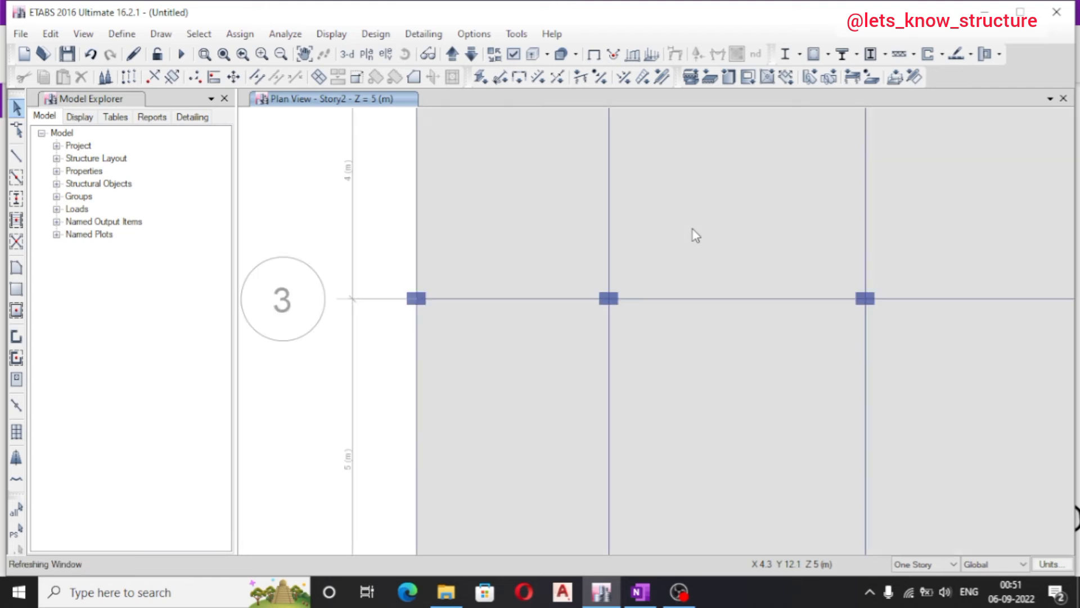
pyautogui.scroll(-2, 598, 301)
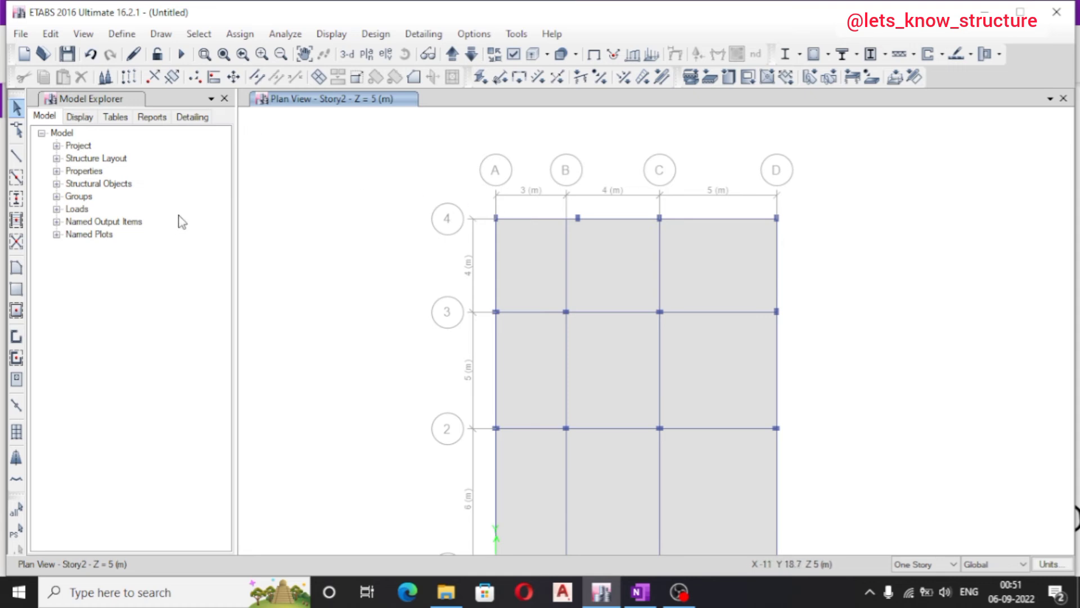
pyautogui.click(162, 35)
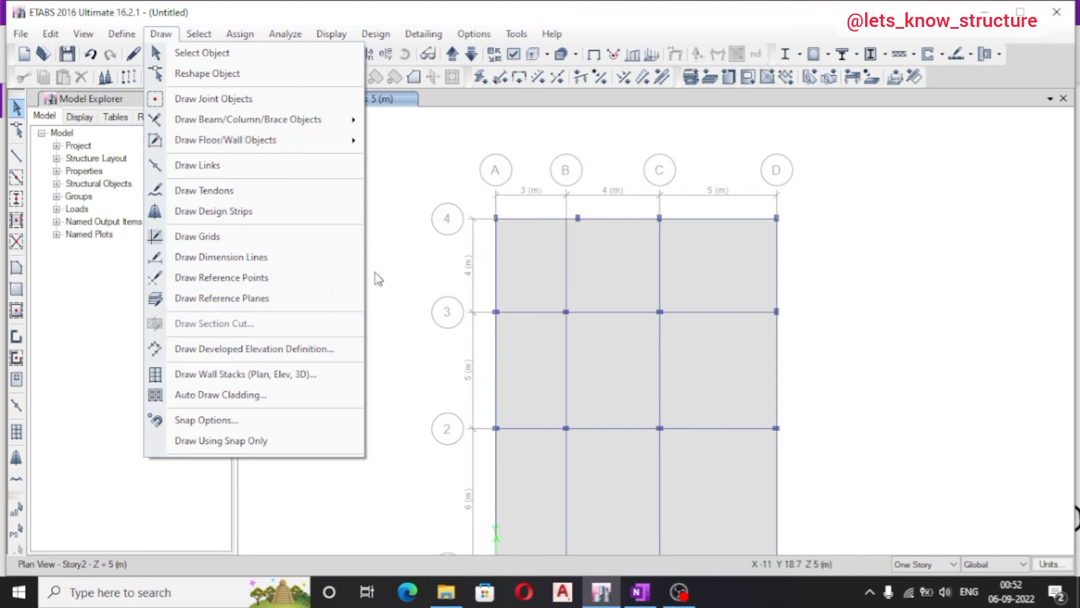
pyautogui.scroll(3, 426, 229)
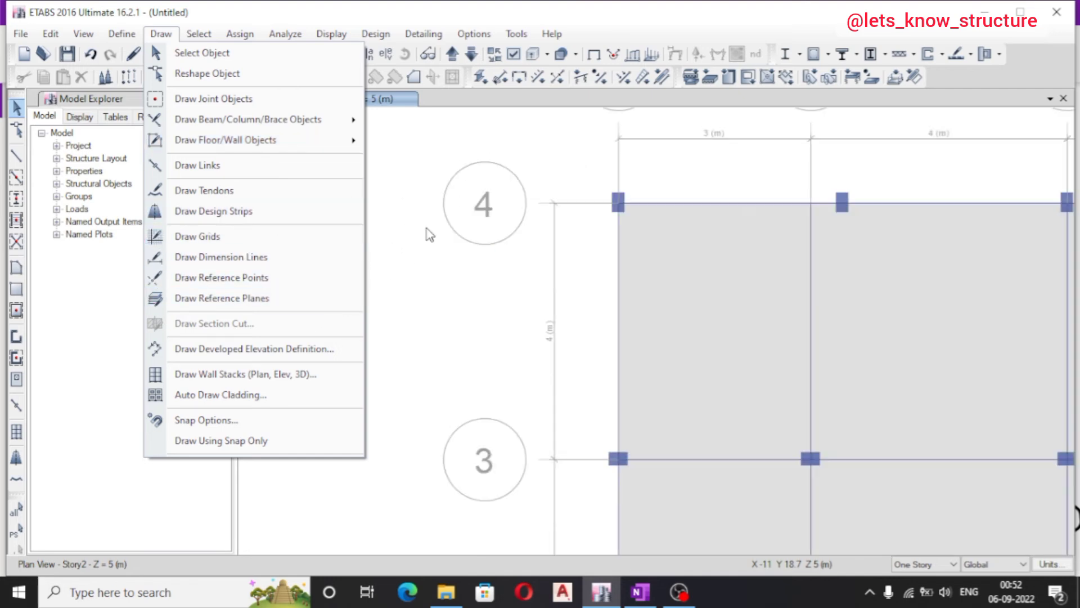
pyautogui.scroll(-3, 431, 242)
pyautogui.click(441, 266)
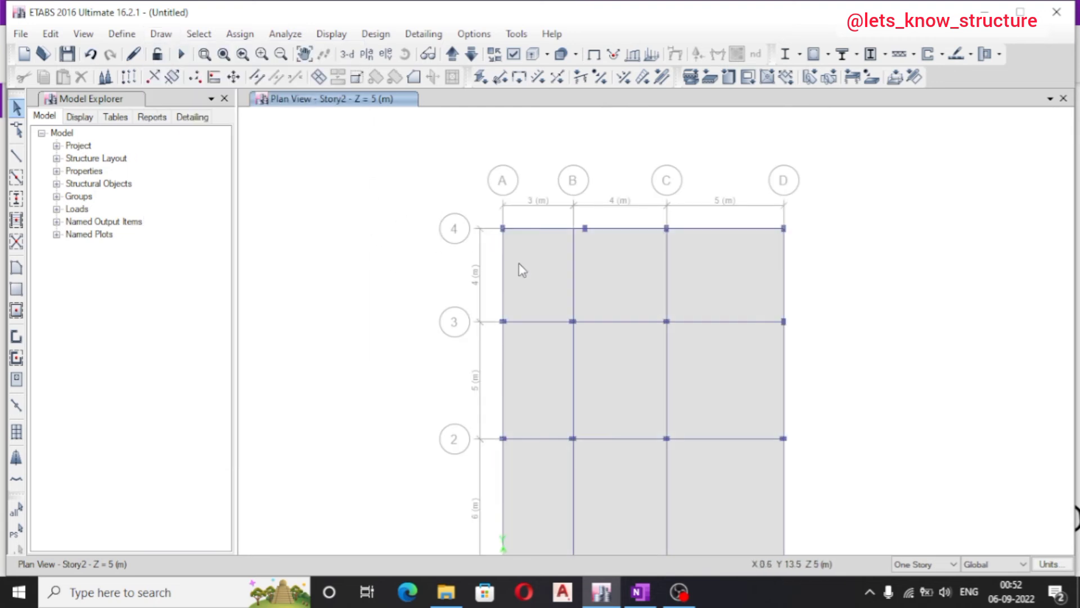
pyautogui.scroll(3, 414, 248)
pyautogui.scroll(-3, 316, 280)
pyautogui.scroll(3, 576, 298)
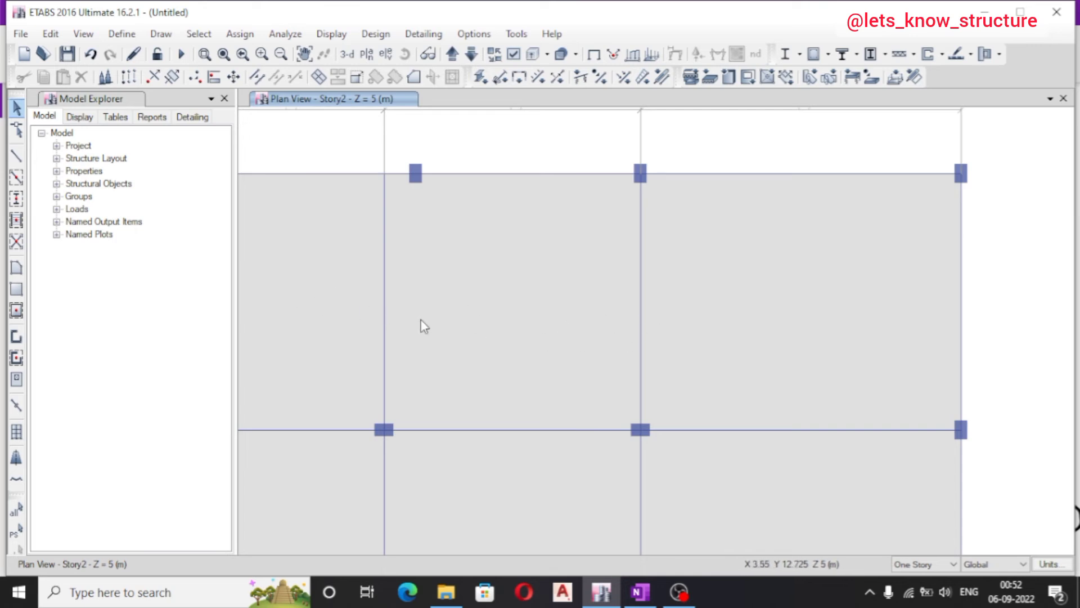
pyautogui.click(161, 34)
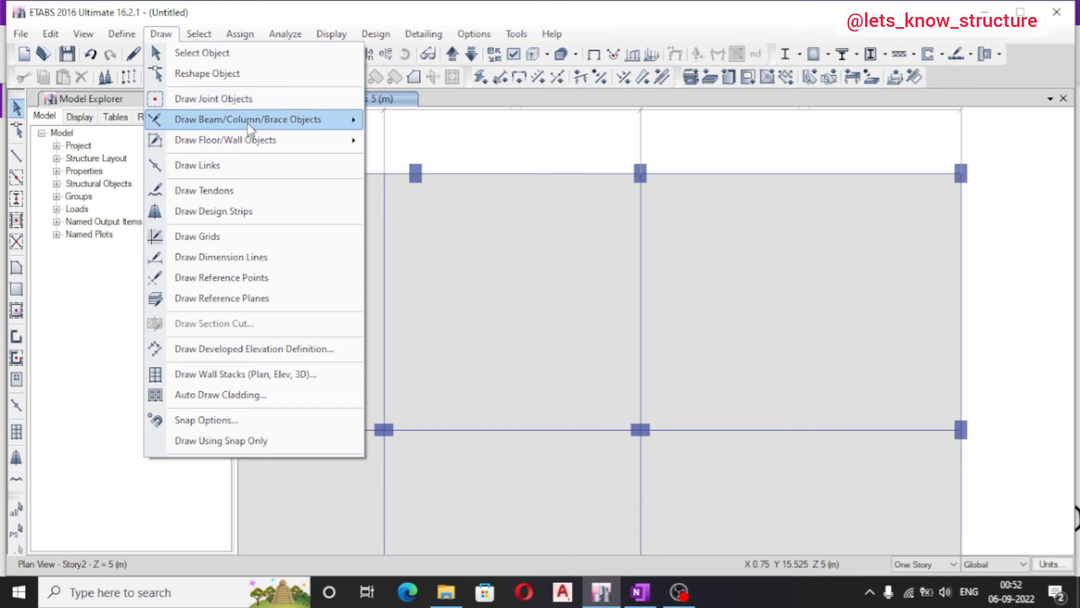
# Draw a B1 200*300 secondary beam on Story2 from grid point B3 to C3 with a plan offset normal of 2000 mm
pyautogui.moveTo(250, 124)
pyautogui.click(431, 121)
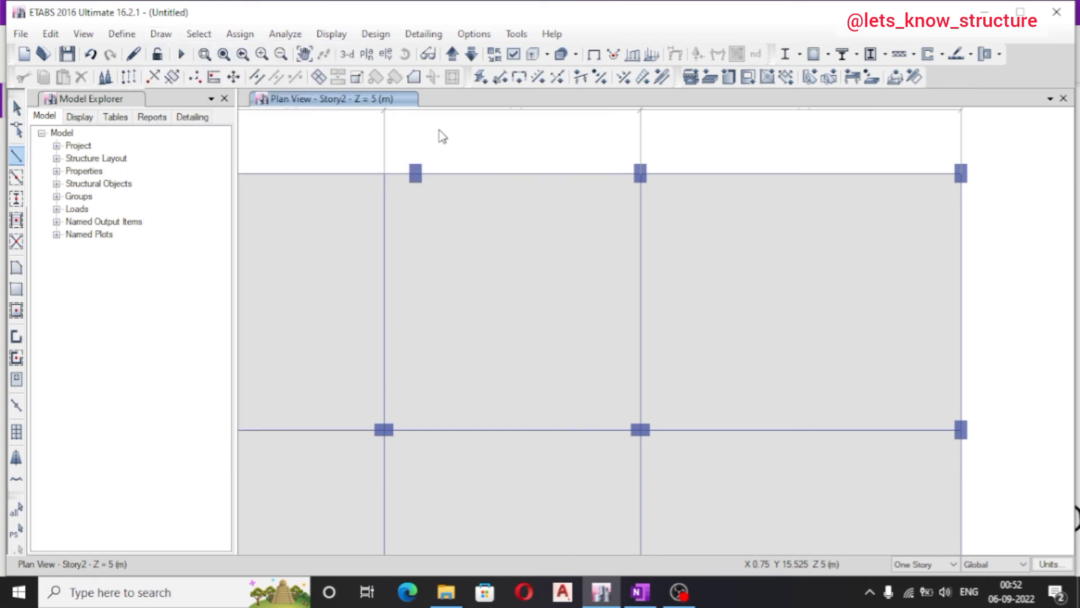
pyautogui.click(158, 504)
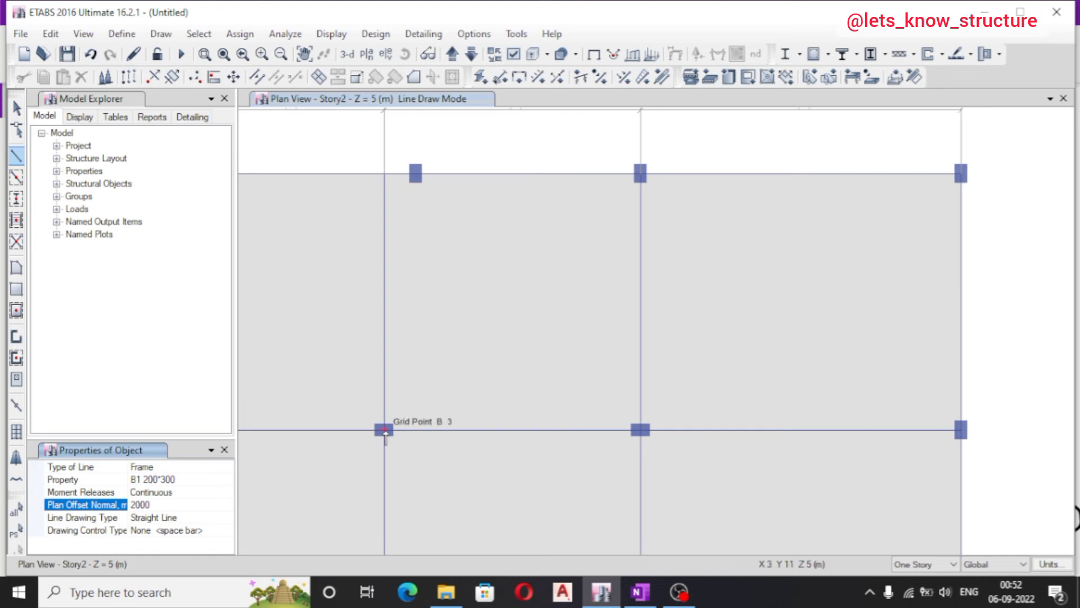
pyautogui.click(384, 431)
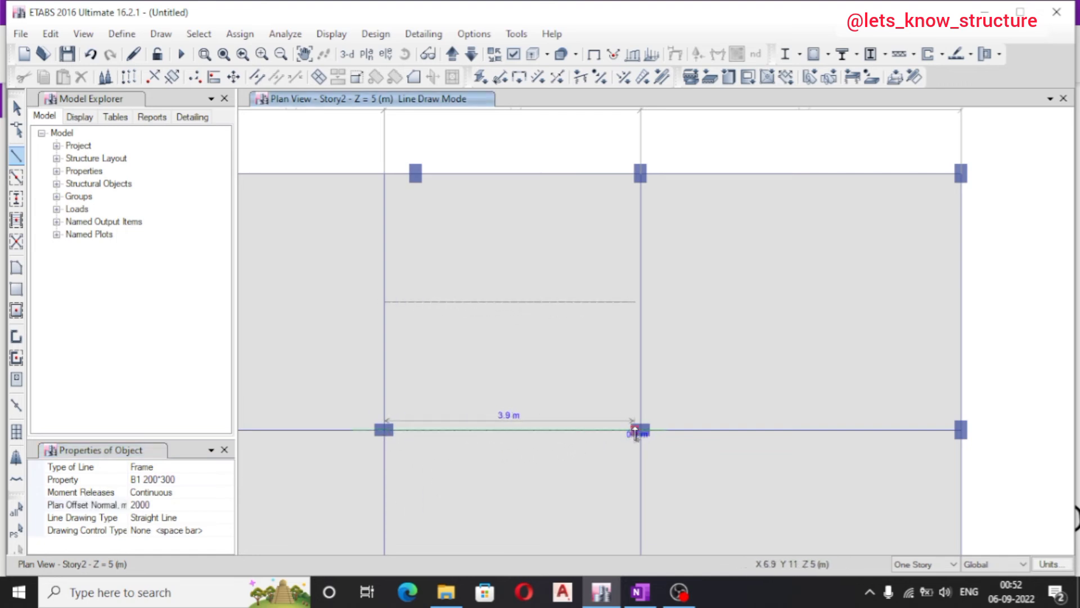
pyautogui.click(639, 430)
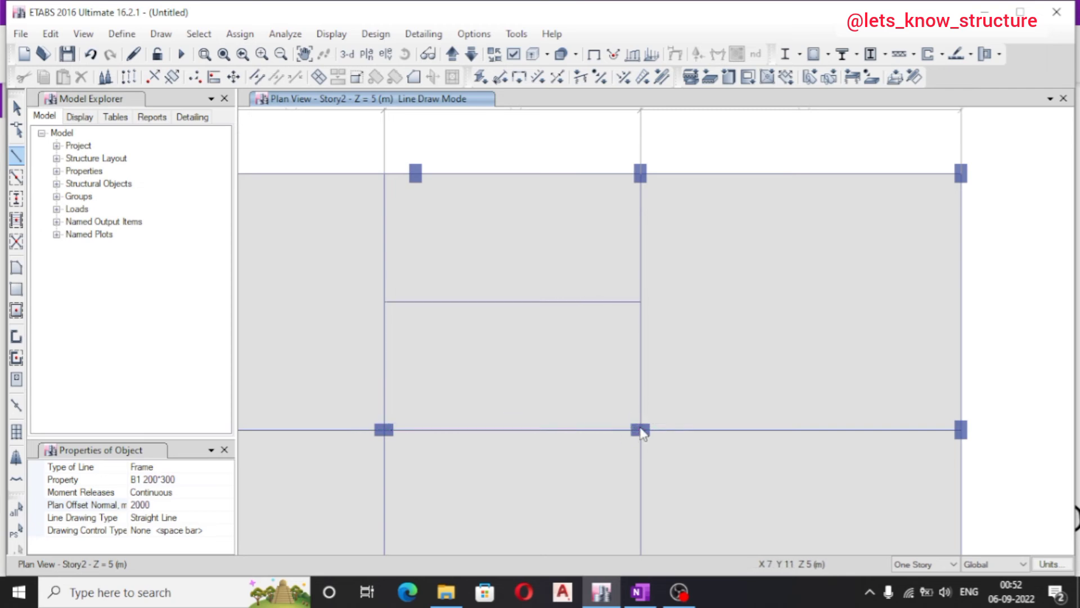
pyautogui.press('Escape')
pyautogui.scroll(-3, 409, 243)
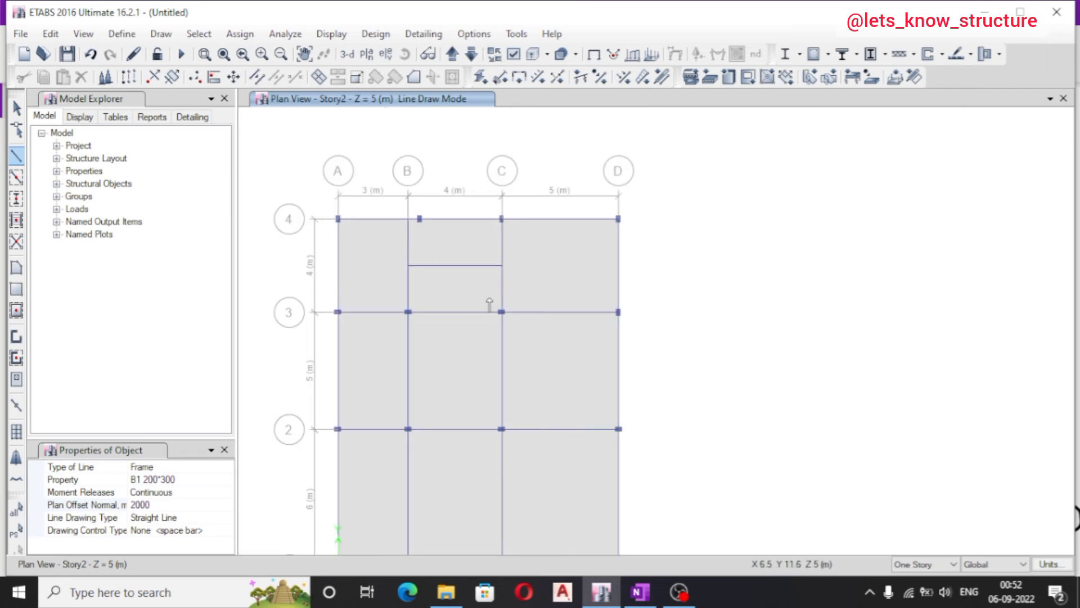
pyautogui.scroll(3, 457, 267)
pyautogui.scroll(-3, 475, 305)
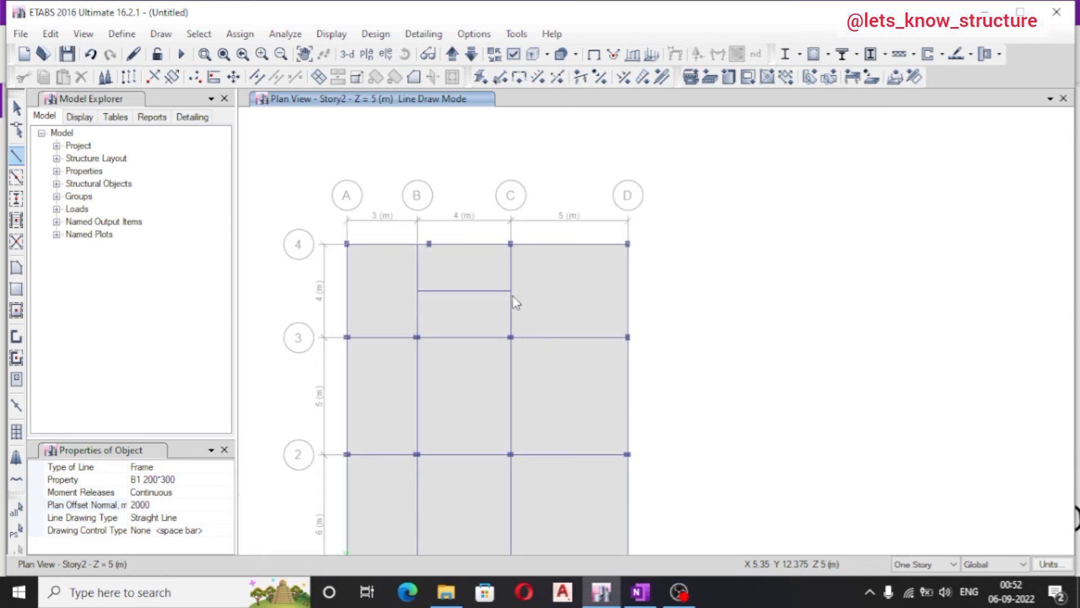
pyautogui.scroll(3, 442, 459)
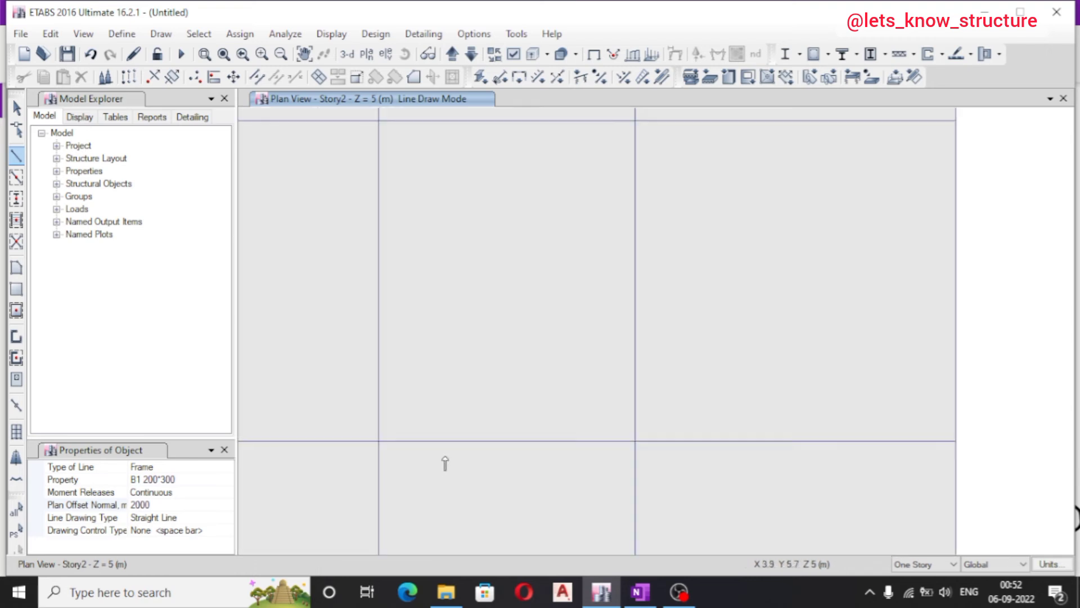
# Try to draw a B1 200*300 beam from grid point B2 towards B3 with a plan offset normal of -1500 mm
pyautogui.click(169, 505)
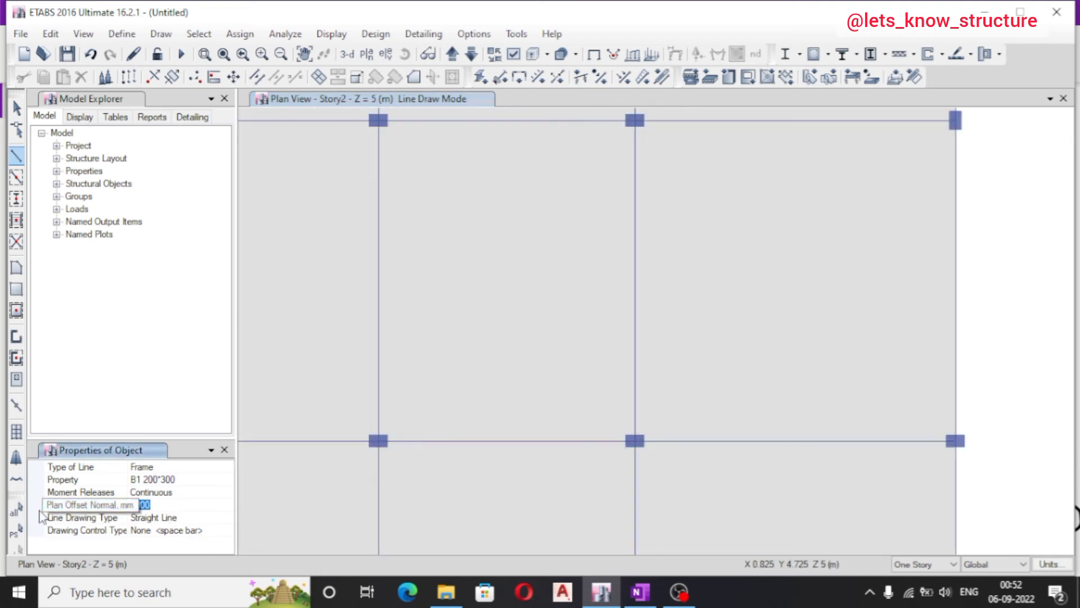
pyautogui.write('-15')
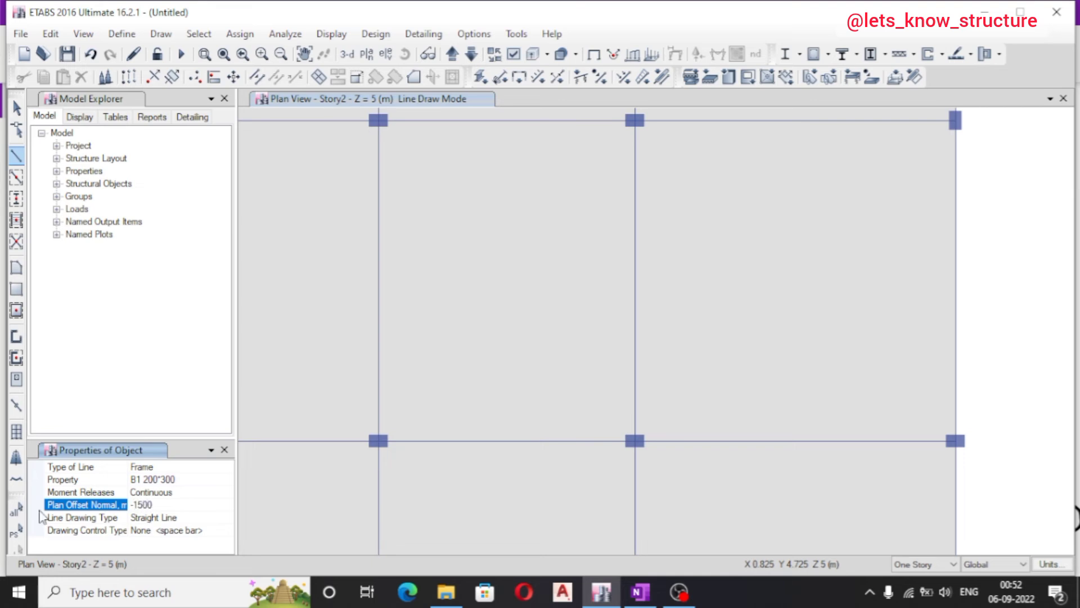
pyautogui.click(379, 442)
pyautogui.scroll(-3, 401, 361)
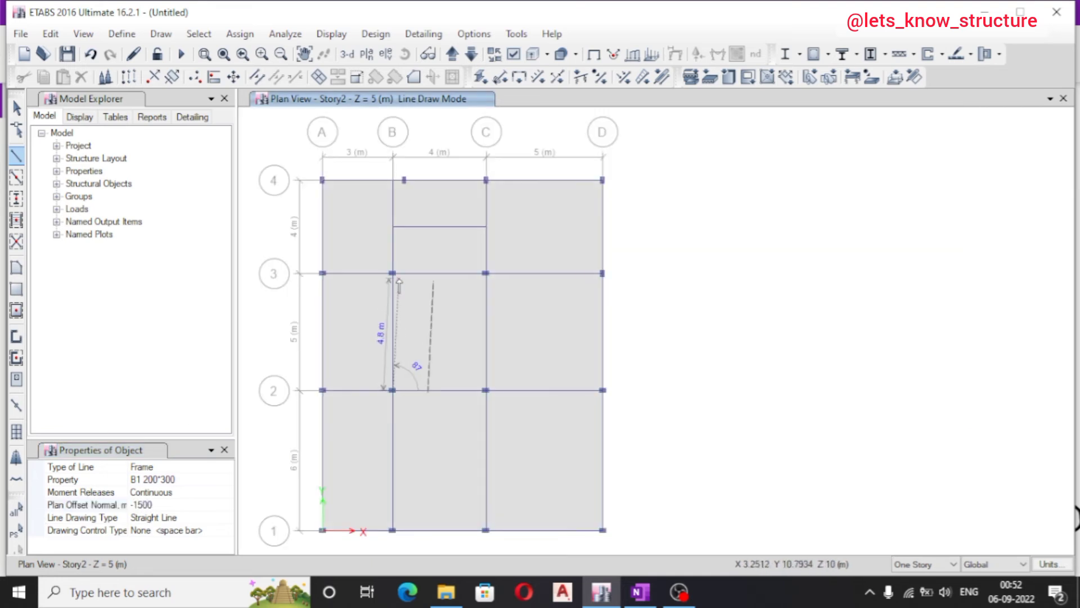
pyautogui.scroll(3, 390, 307)
pyautogui.scroll(-3, 421, 309)
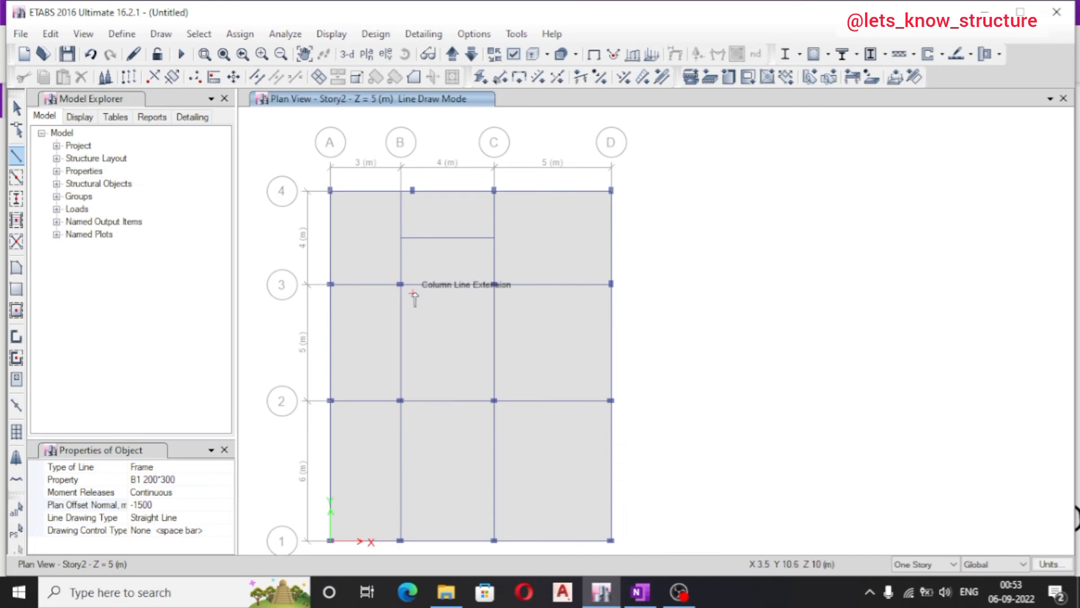
# Try to draw the -1500 mm offset beam from grid point B3 to B2, and end line drawing
pyautogui.scroll(3, 399, 287)
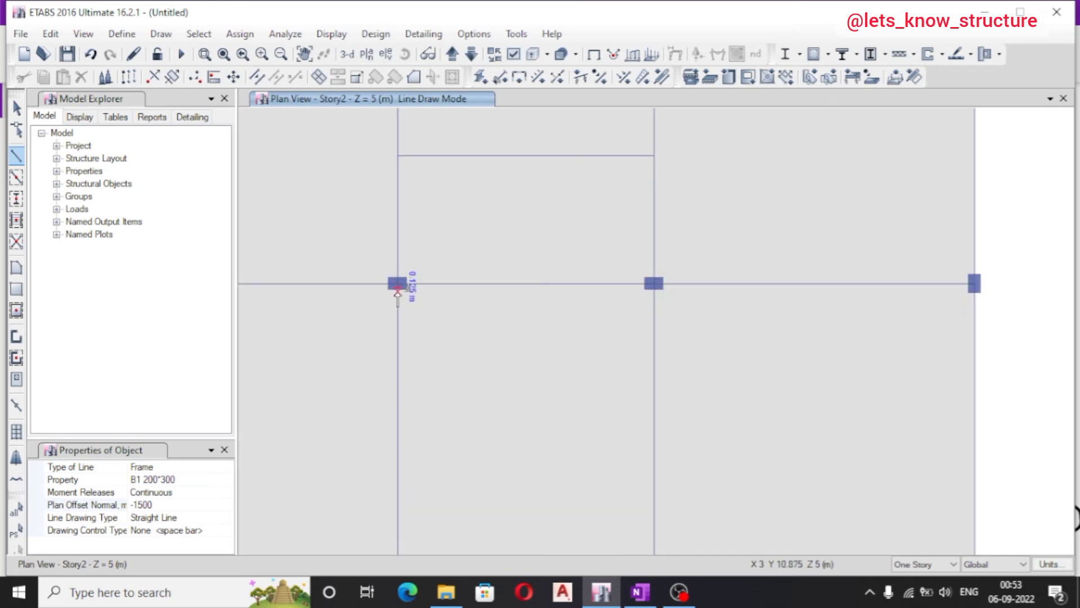
pyautogui.click(397, 284)
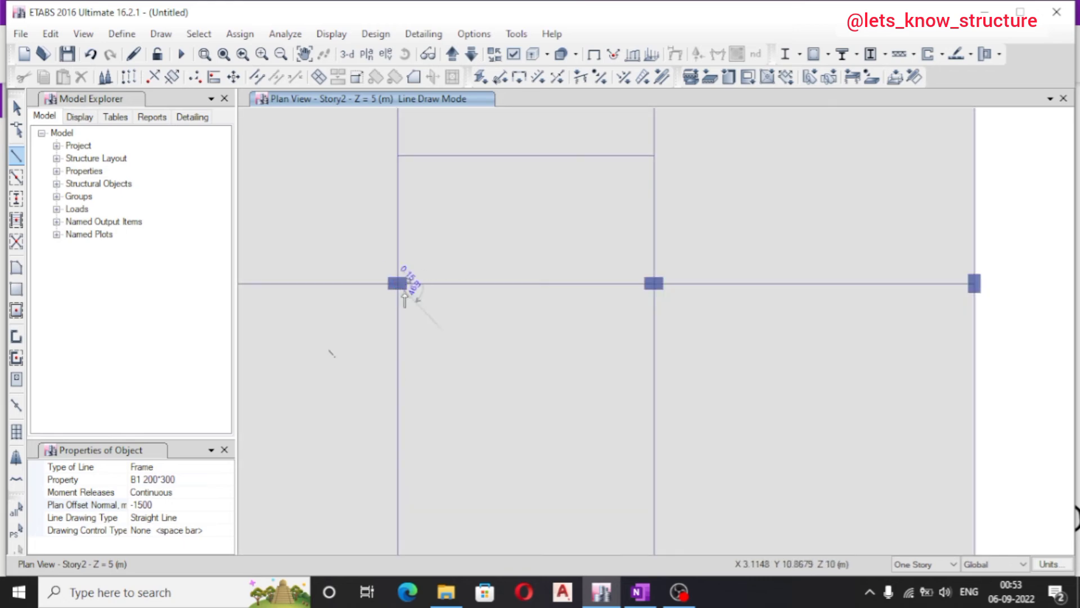
pyautogui.scroll(-3, 396, 403)
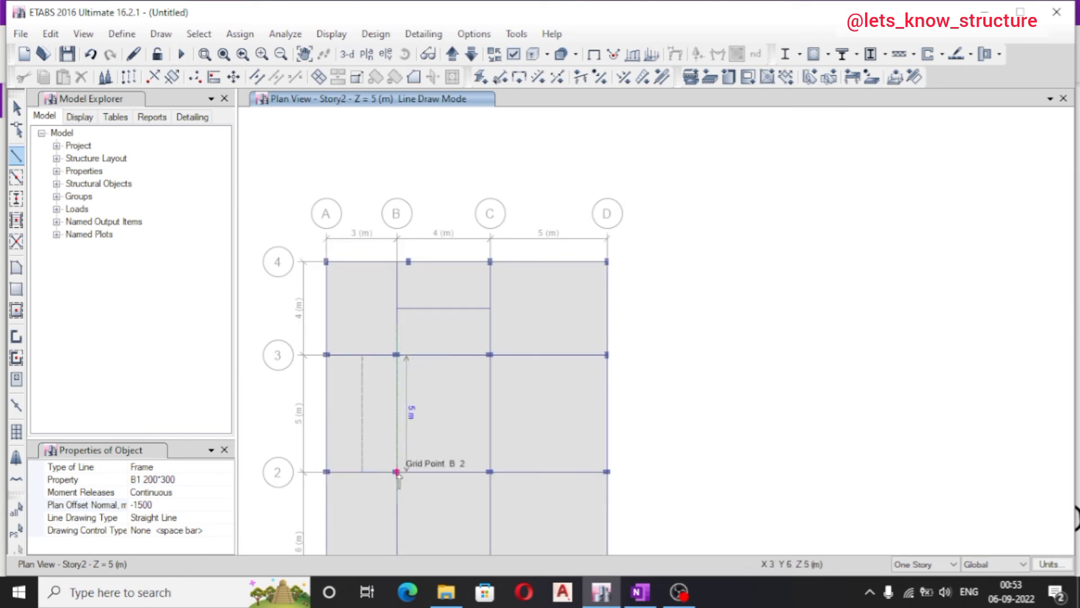
pyautogui.doubleClick(397, 471)
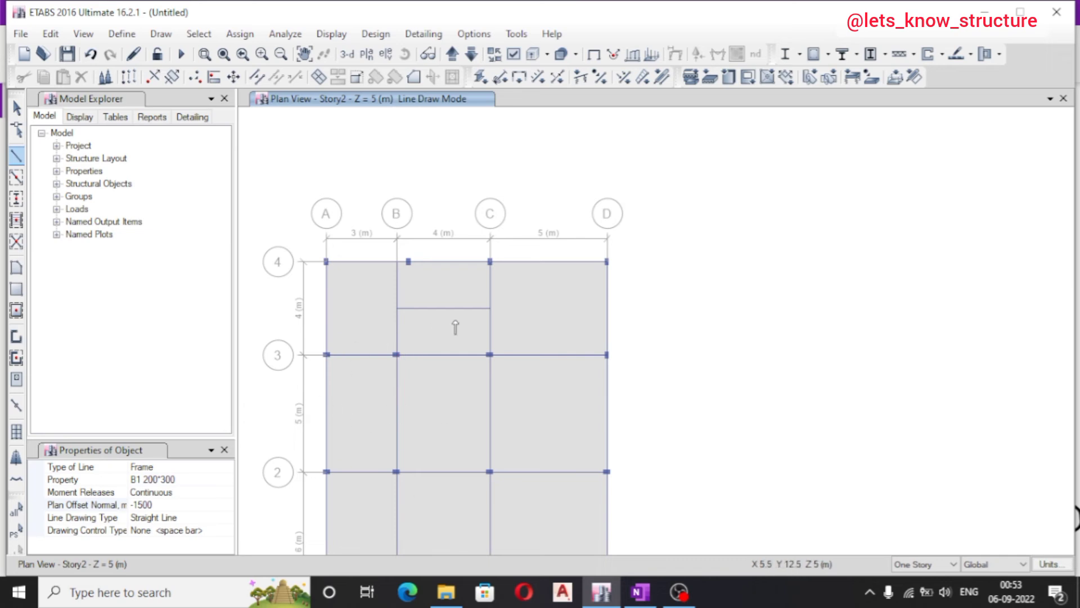
pyautogui.scroll(3, 450, 321)
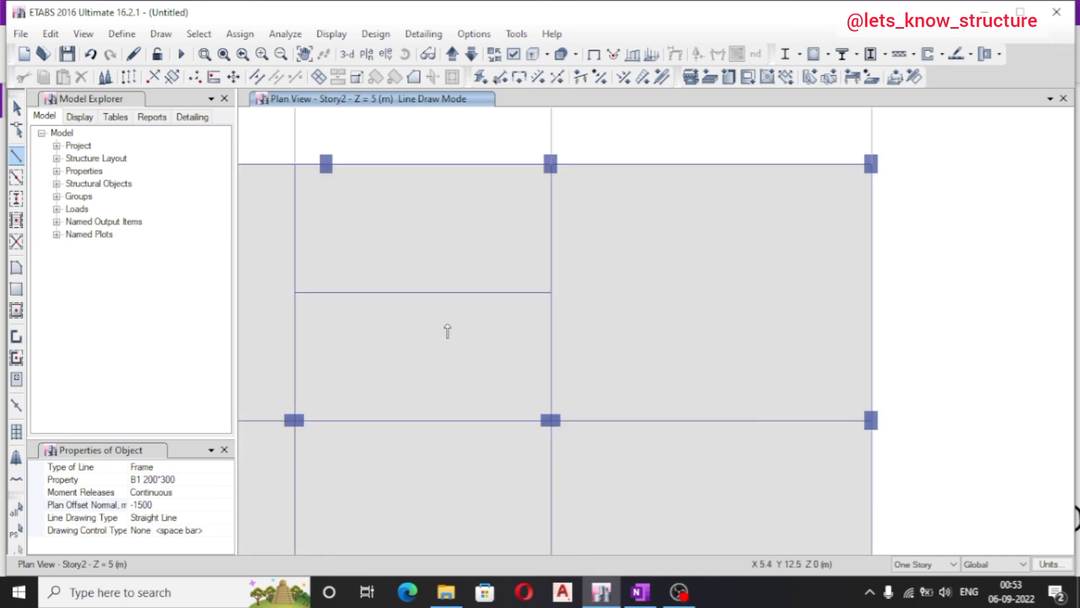
pyautogui.press('Escape')
pyautogui.scroll(-3, 459, 276)
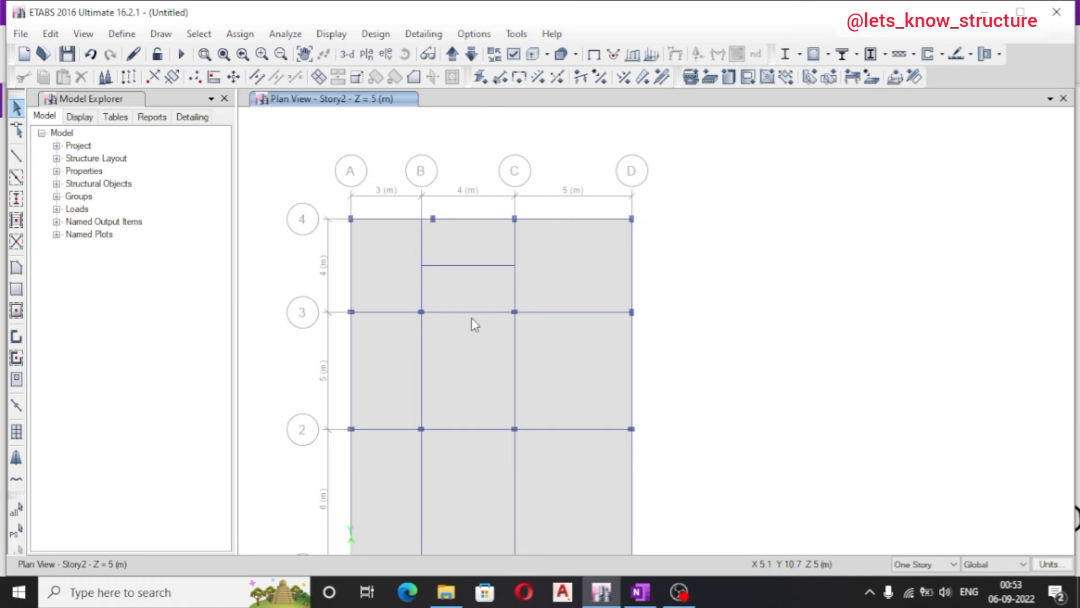
# Switch the plan view down to Story1 and back up to Story2 to compare the beam layouts
pyautogui.scroll(-2, 516, 270)
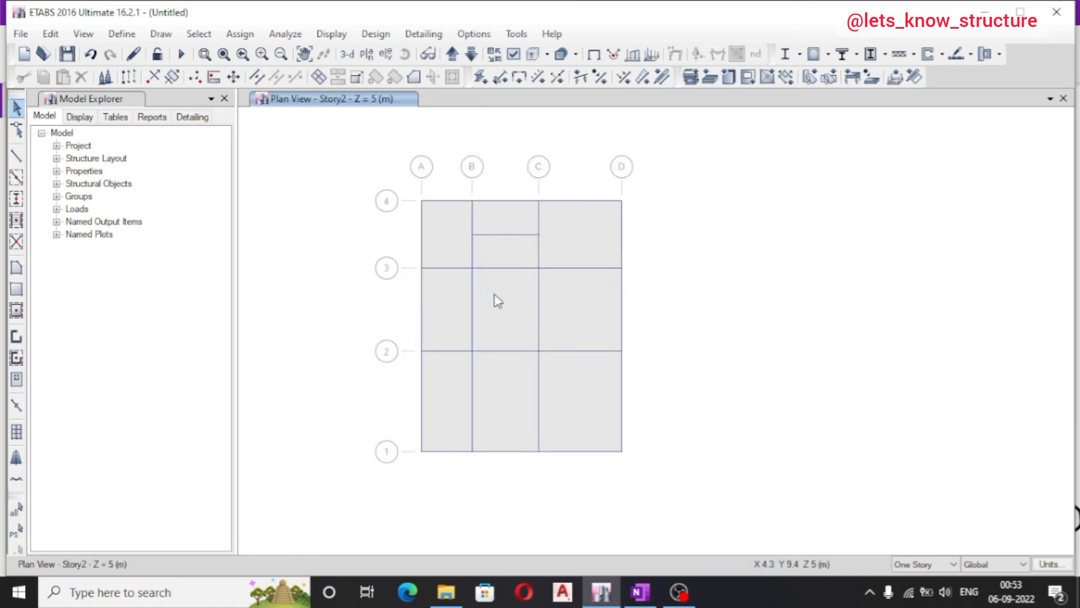
pyautogui.scroll(2, 496, 293)
pyautogui.click(472, 54)
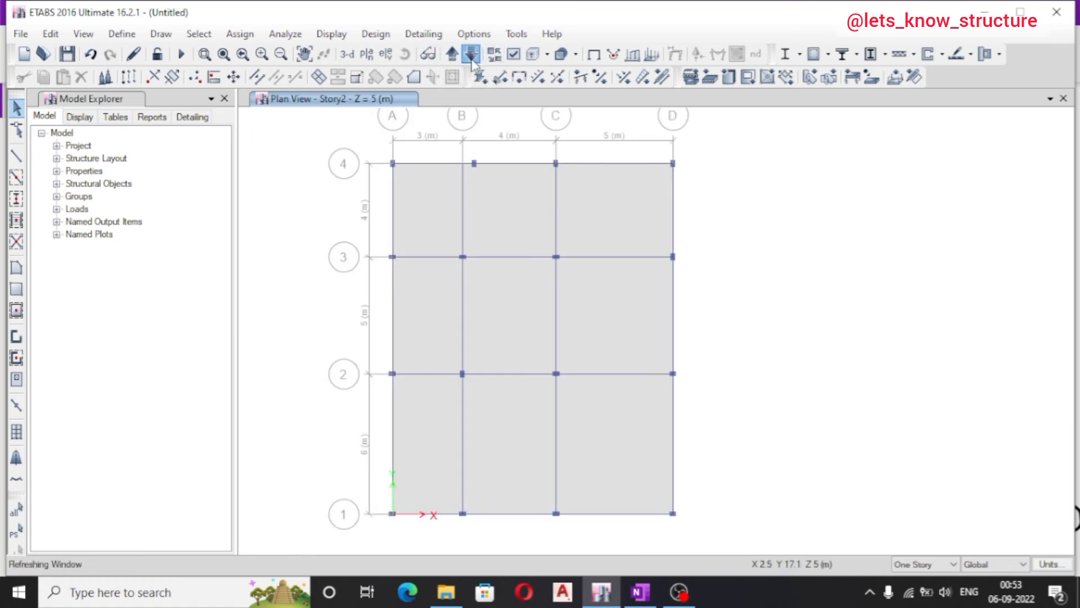
pyautogui.click(453, 55)
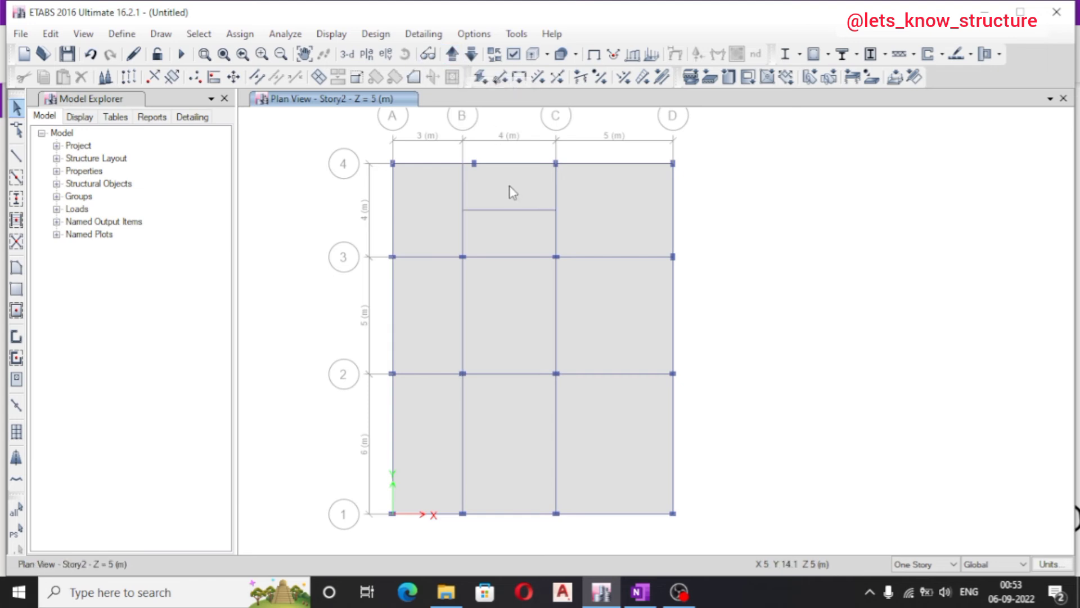
# Select the secondary beam and the slab on either side of it in bay B-C/3-4 to check whether the slab is split
pyautogui.scroll(3, 509, 185)
pyautogui.click(522, 207)
pyautogui.click(519, 201)
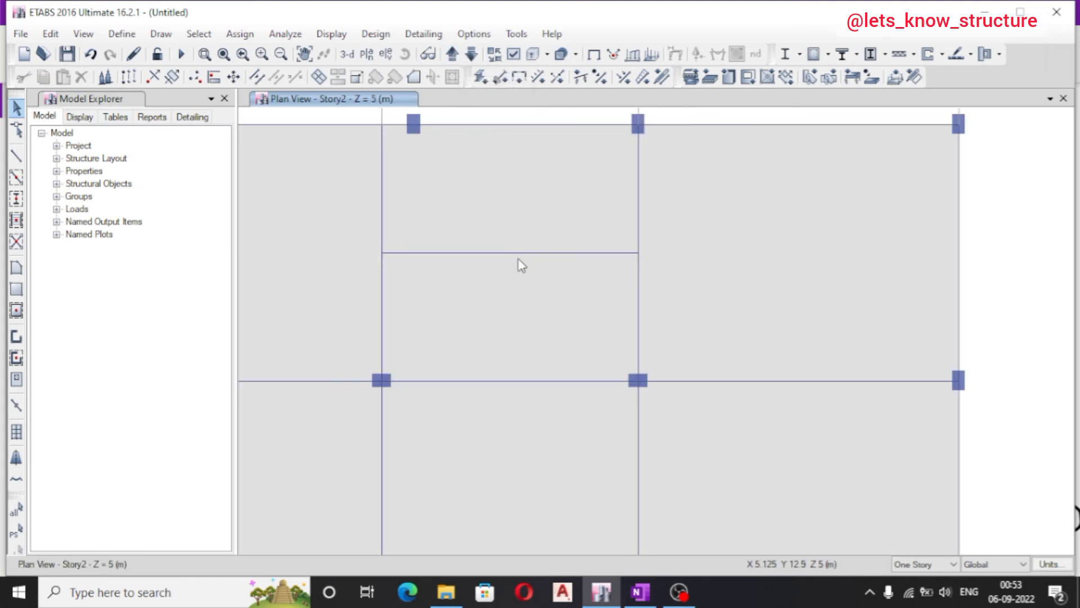
pyautogui.click(518, 253)
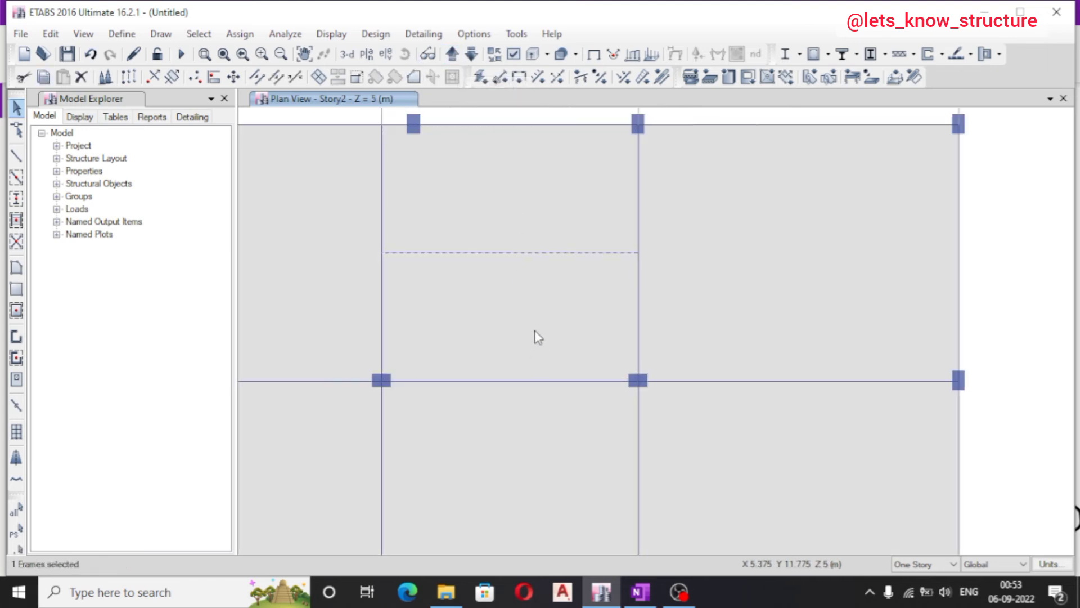
pyautogui.press('Escape')
pyautogui.click(541, 228)
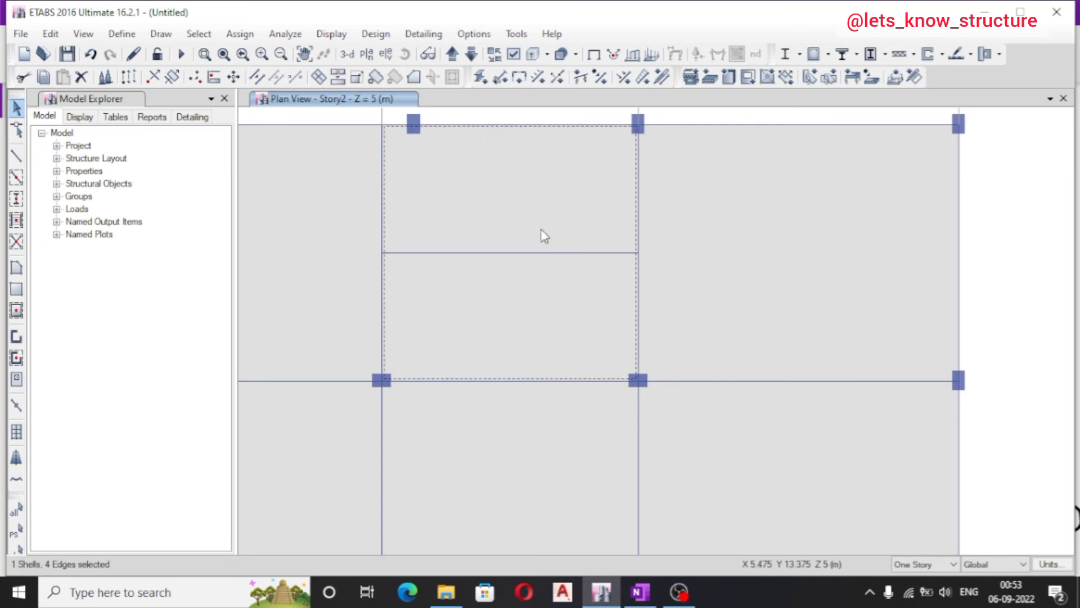
pyautogui.press('Escape')
pyautogui.click(526, 336)
pyautogui.press('Escape')
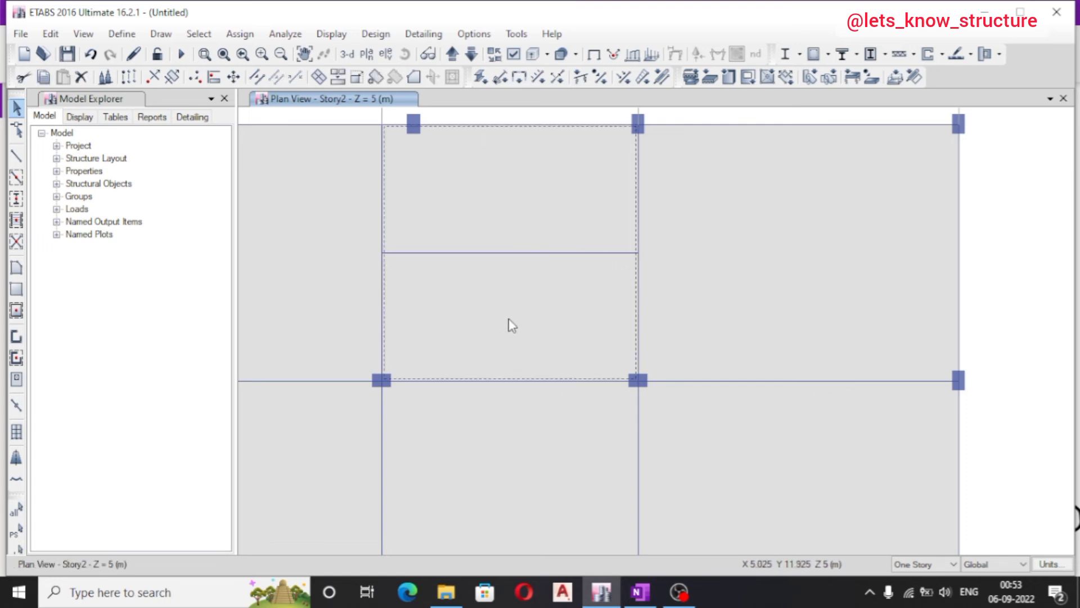
pyautogui.click(496, 253)
pyautogui.press('Escape')
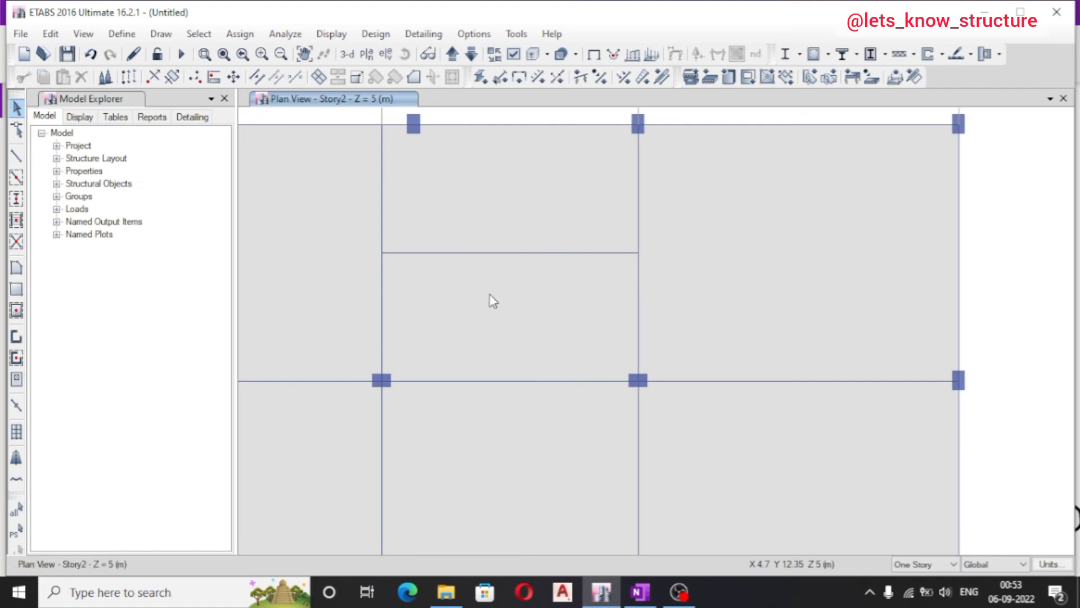
# Divide the slab in bay B-C/3-4 at the secondary beam by cookie cutting at selected frame objects, with frames extended to shell edges
pyautogui.click(509, 324)
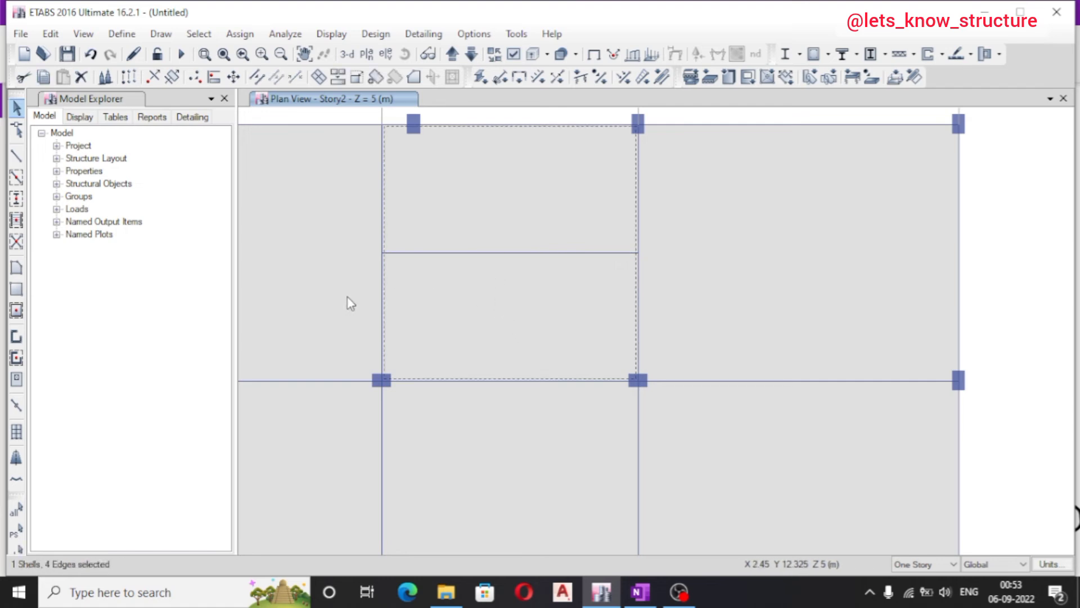
pyautogui.click(485, 253)
pyautogui.click(50, 35)
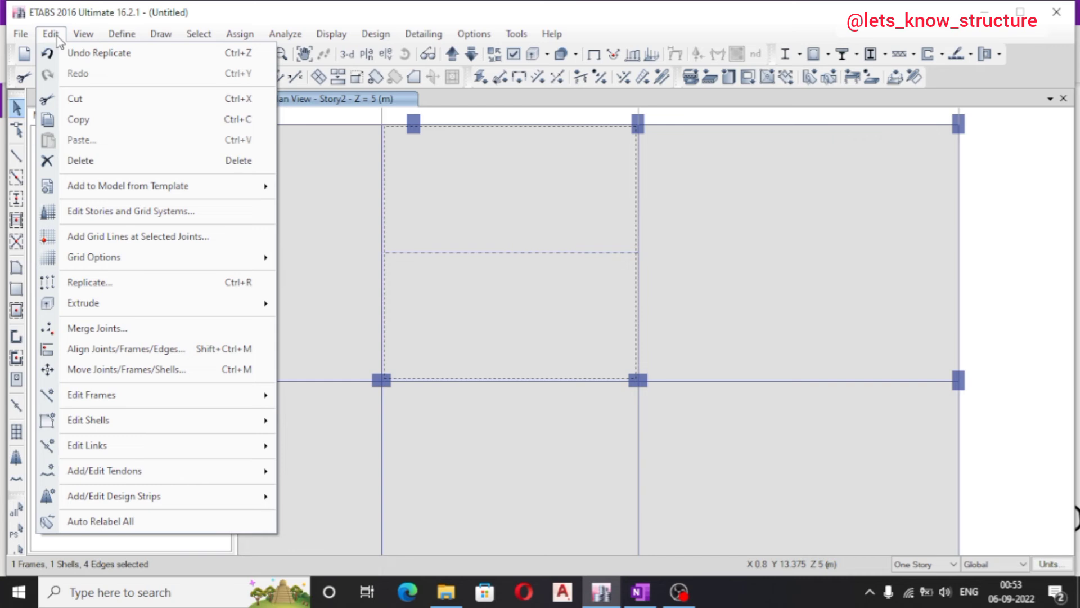
pyautogui.moveTo(141, 426)
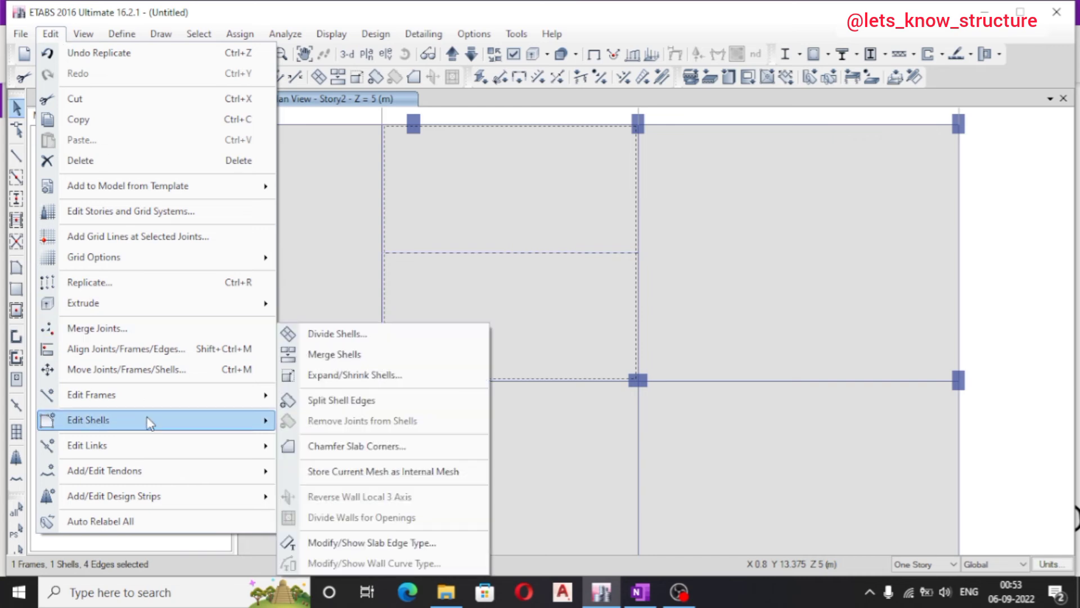
pyautogui.click(340, 334)
pyautogui.moveTo(497, 193); pyautogui.dragTo(211, 98)
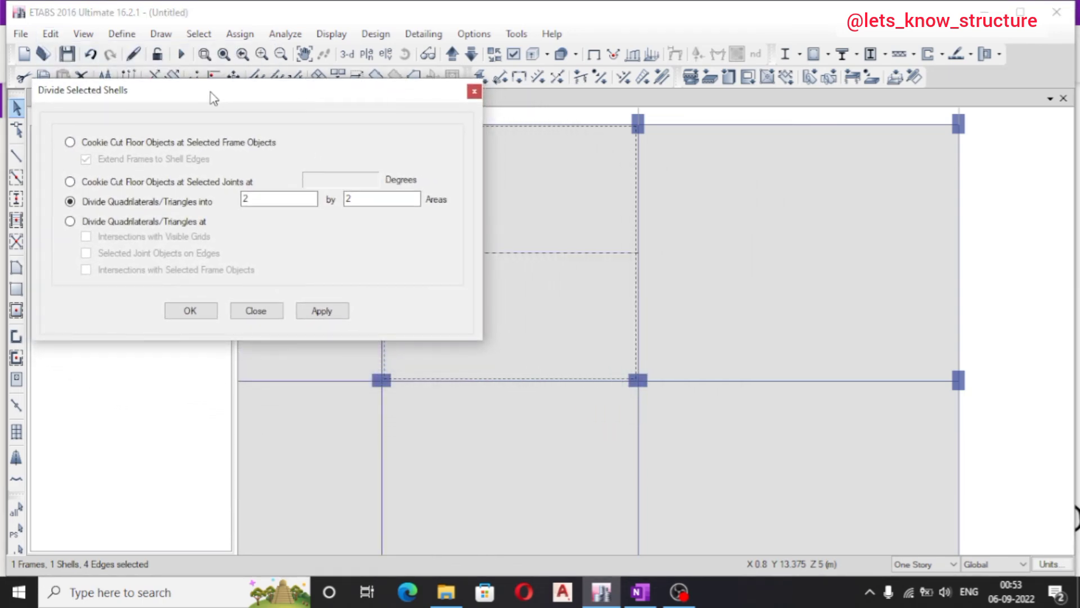
pyautogui.click(149, 145)
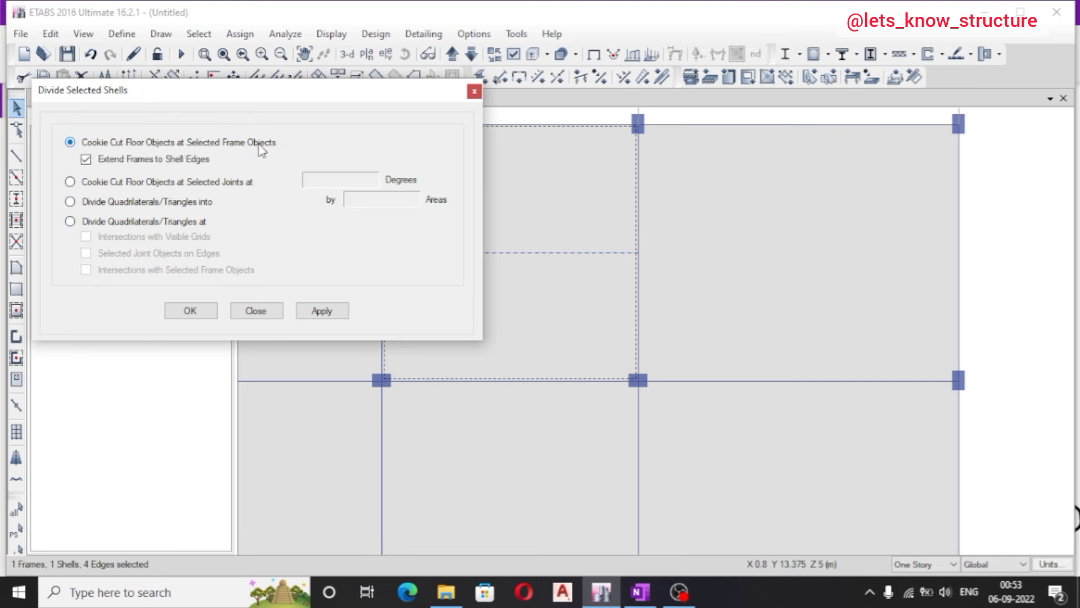
pyautogui.click(322, 311)
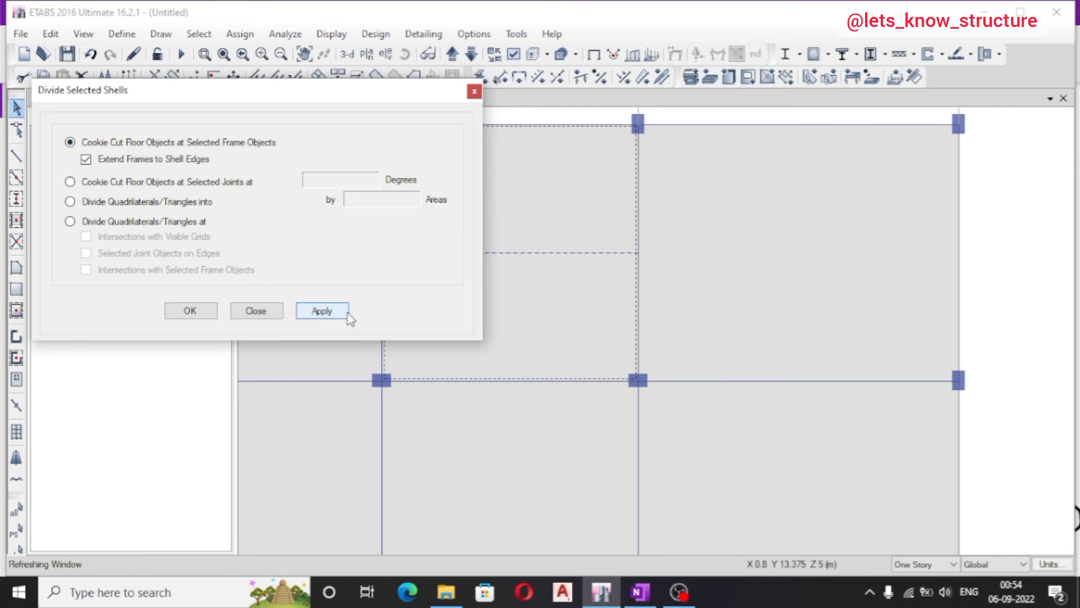
pyautogui.click(213, 315)
# Select the slab areas on both sides of the secondary beam, and the beam itself, to check the slab division
pyautogui.click(482, 234)
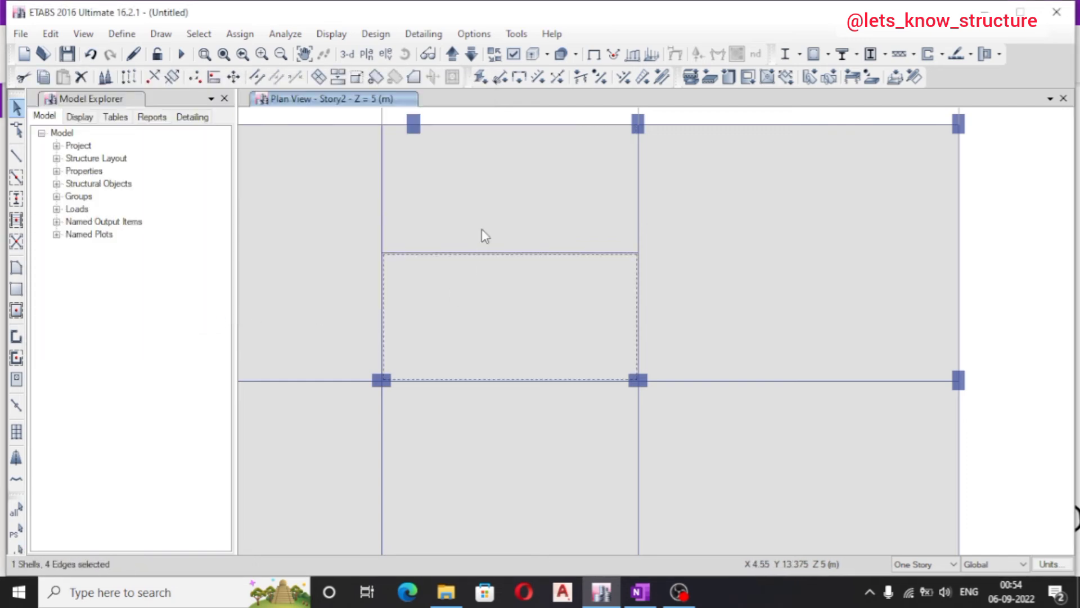
pyautogui.click(489, 208)
pyautogui.click(513, 276)
pyautogui.click(498, 225)
pyautogui.click(513, 301)
pyautogui.click(494, 236)
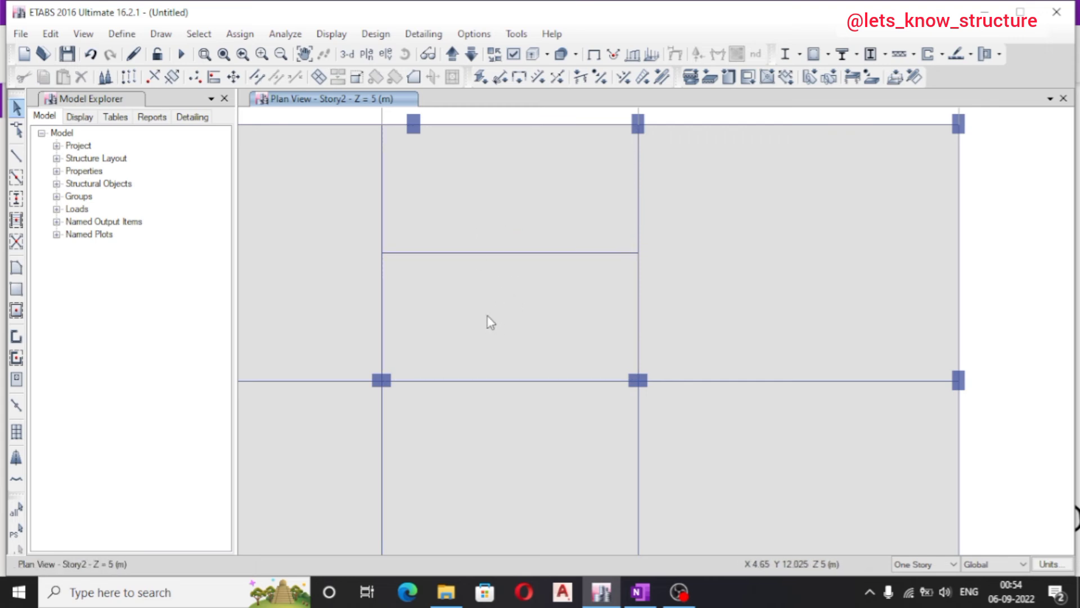
pyautogui.click(497, 226)
pyautogui.click(504, 293)
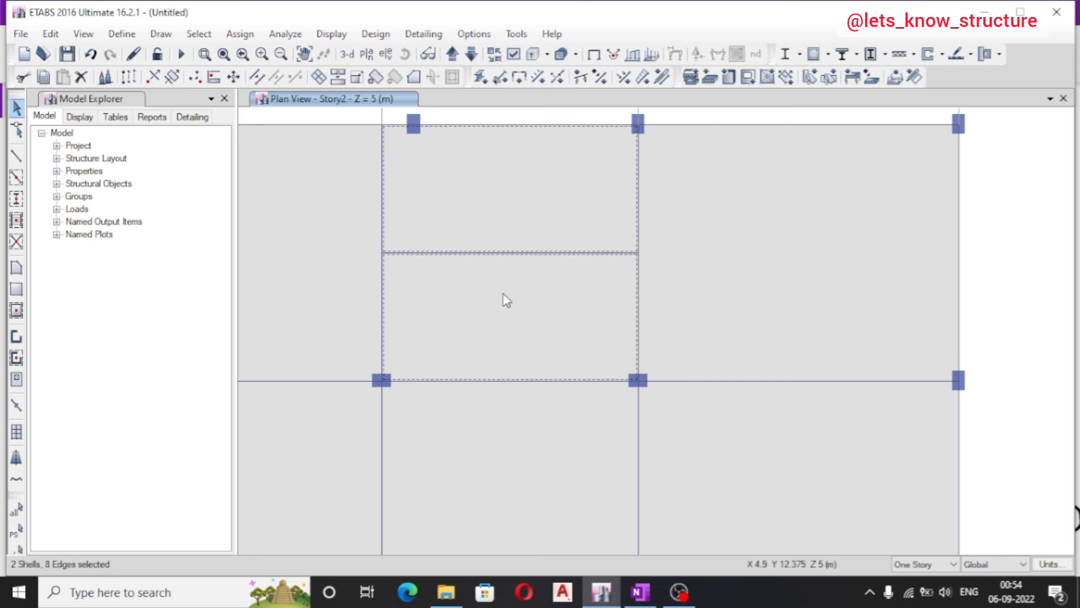
pyautogui.hotkey('ctrl', 'q')
pyautogui.click(486, 253)
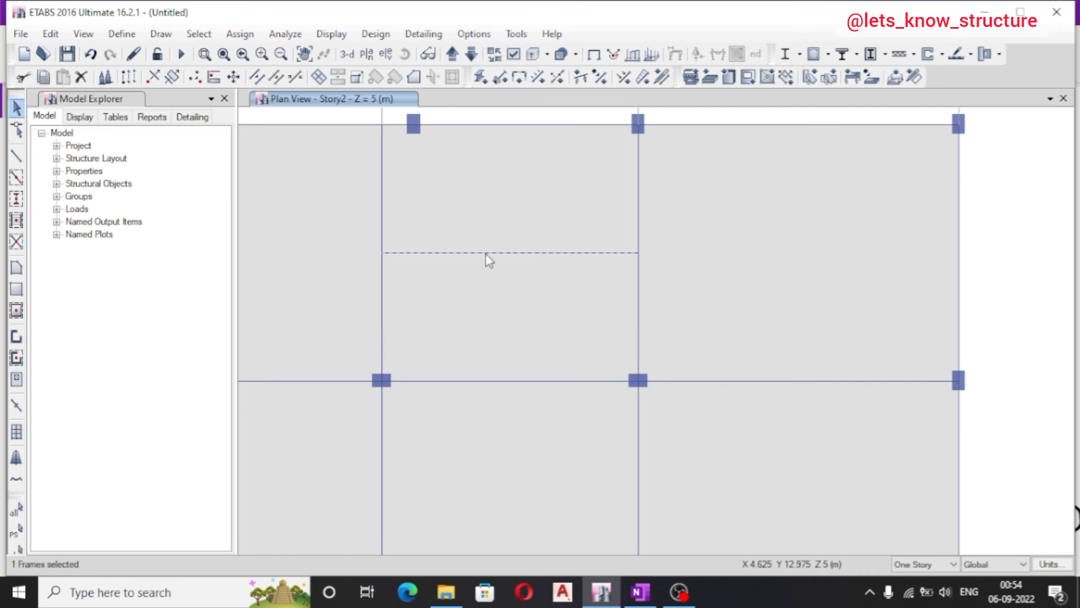
# Delete the secondary beam in bay B-C/3-4 and select the slab pieces on both sides of its line to check them
pyautogui.press('Delete')
pyautogui.click(503, 307)
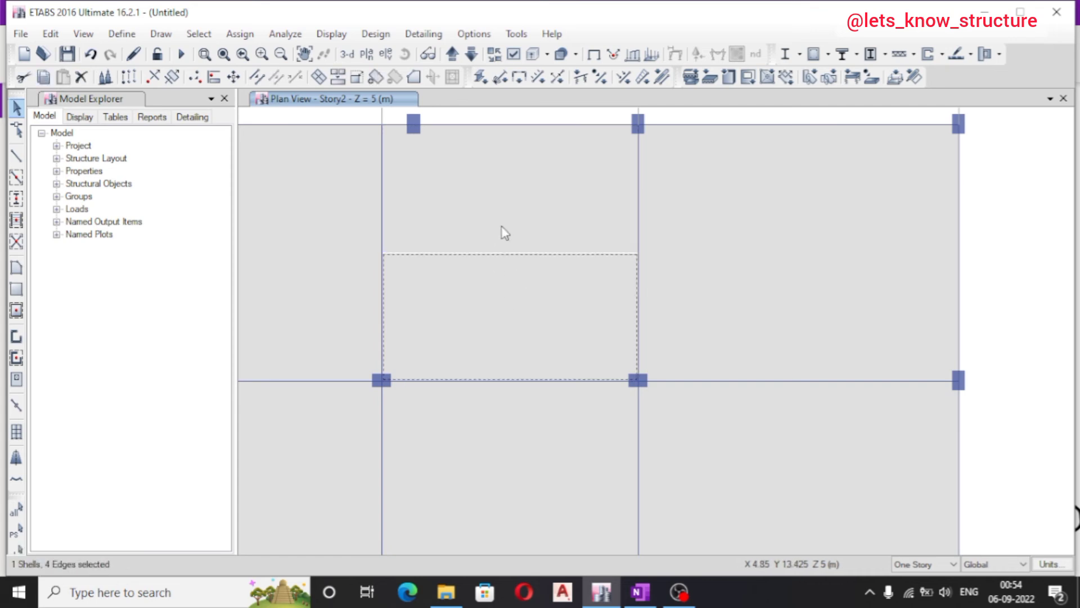
pyautogui.click(506, 228)
pyautogui.hotkey('ctrl', 'q')
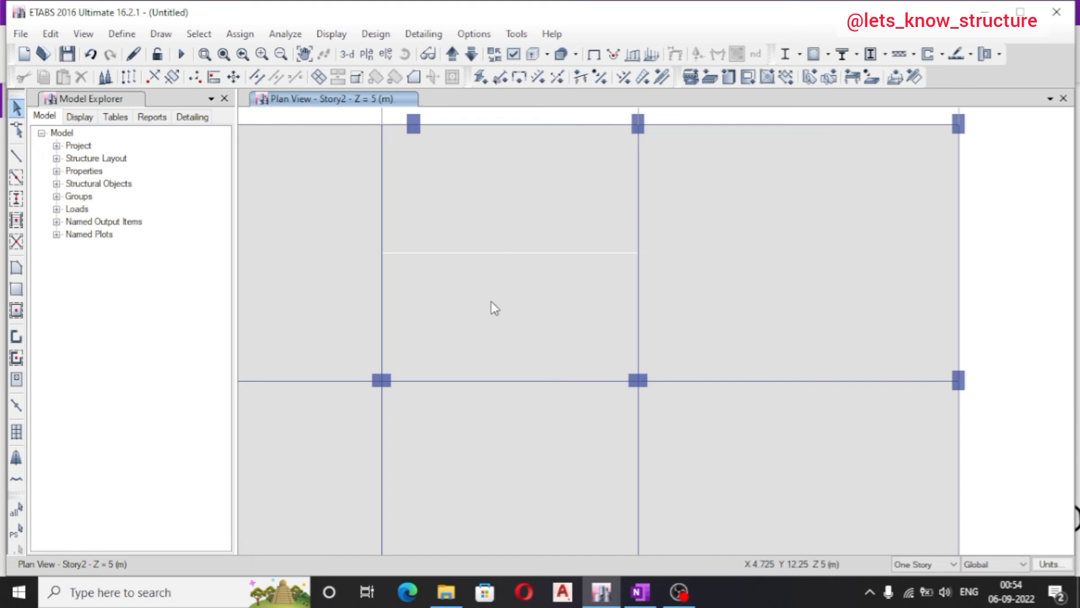
# Merge the two slab pieces in bay B-C/3-4 into a single shell
pyautogui.click(502, 269)
pyautogui.click(506, 214)
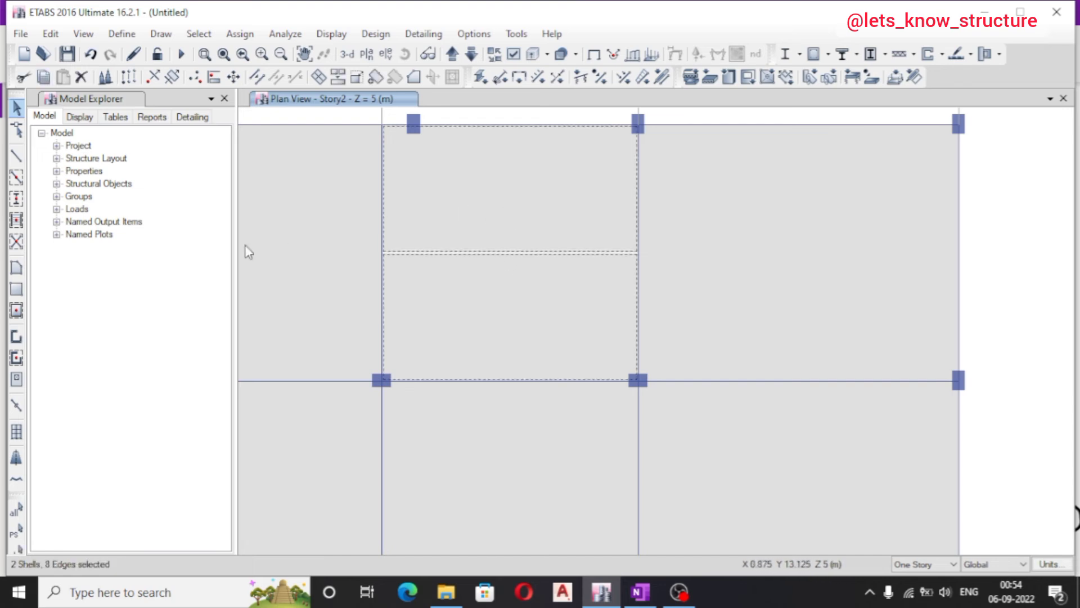
pyautogui.click(60, 36)
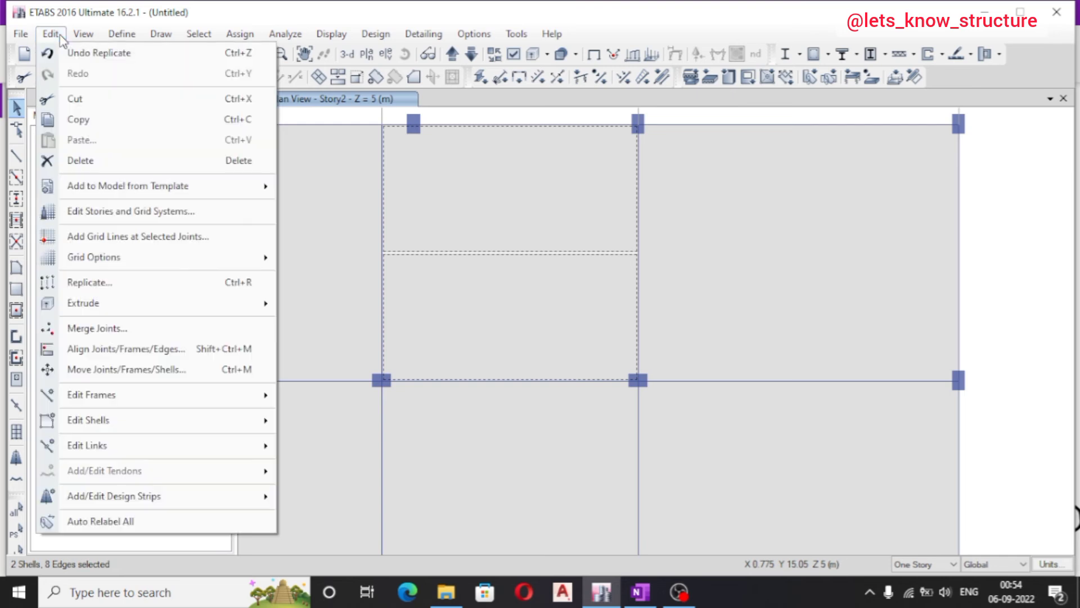
pyautogui.moveTo(135, 427)
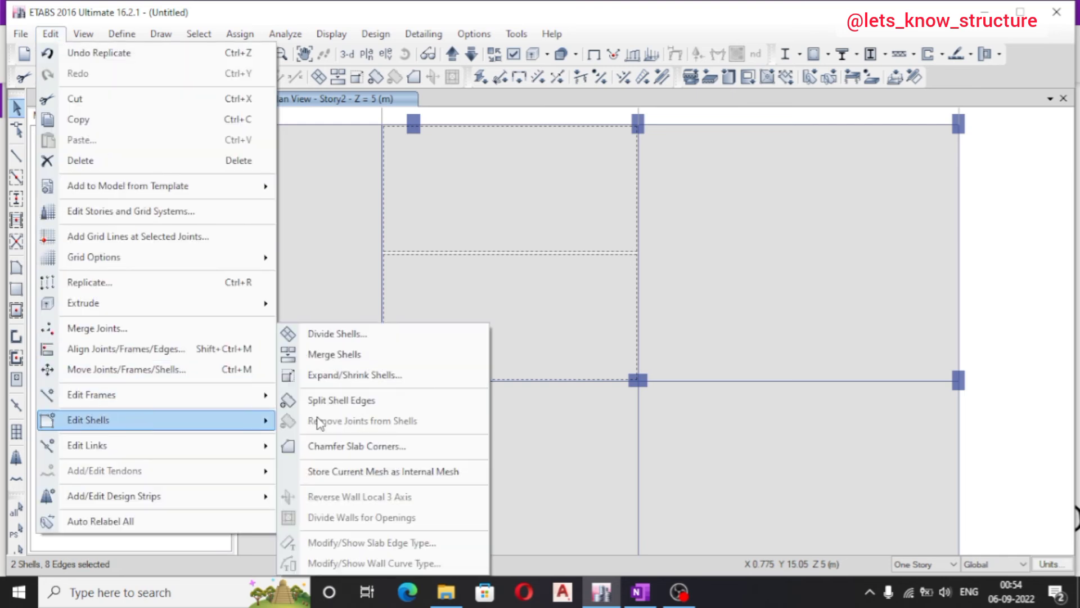
pyautogui.click(348, 356)
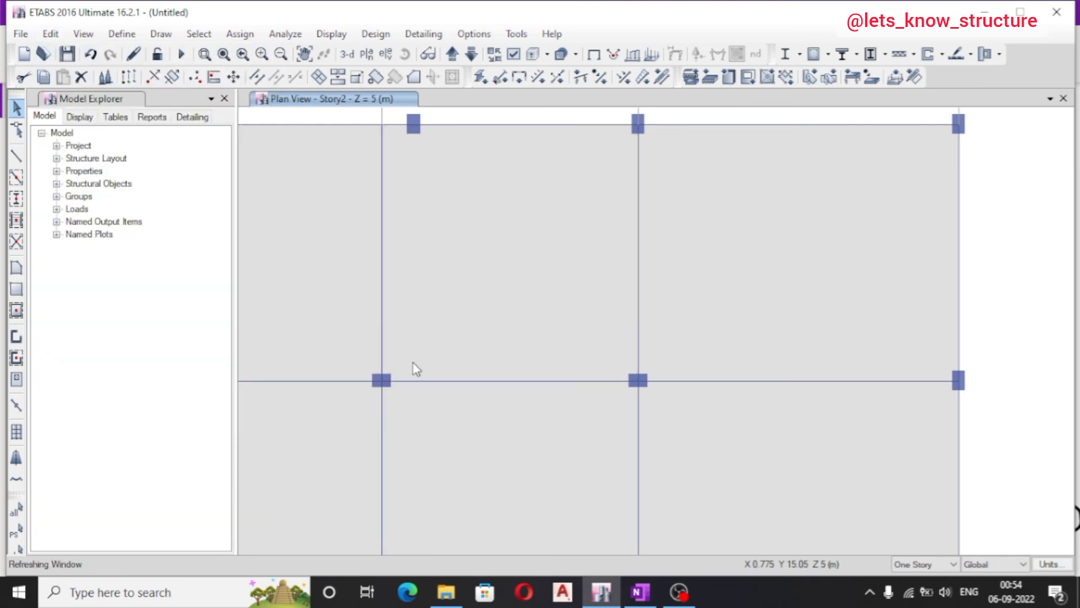
pyautogui.click(502, 249)
# Draw a B1 200*300 secondary beam across bay B-C/2-3, parallel to grid line B with a plan offset normal of 2000 mm
pyautogui.scroll(-3, 388, 256)
pyautogui.scroll(3, 410, 380)
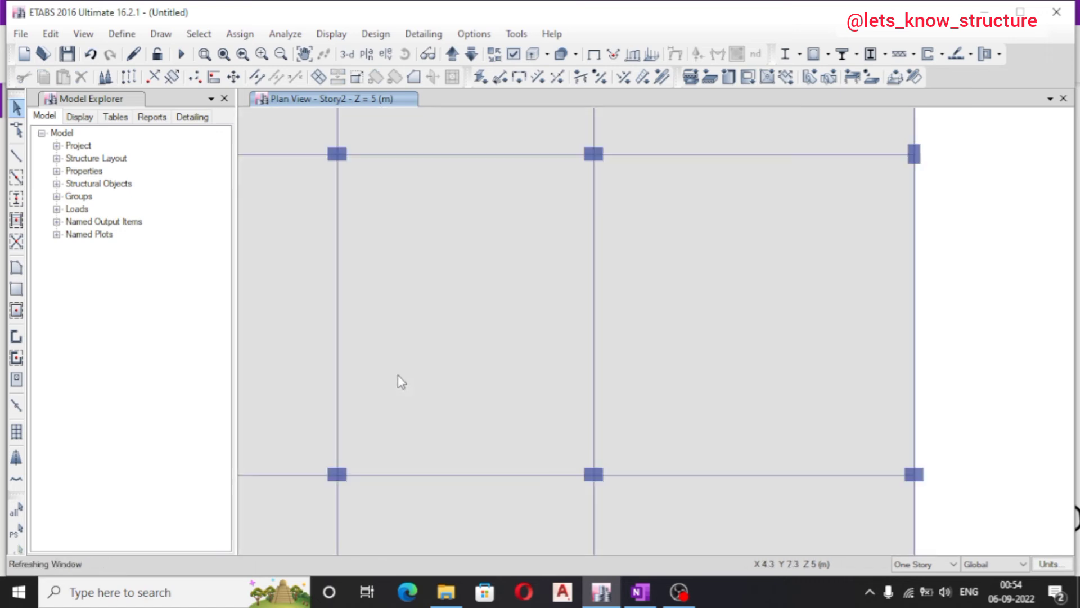
pyautogui.click(17, 156)
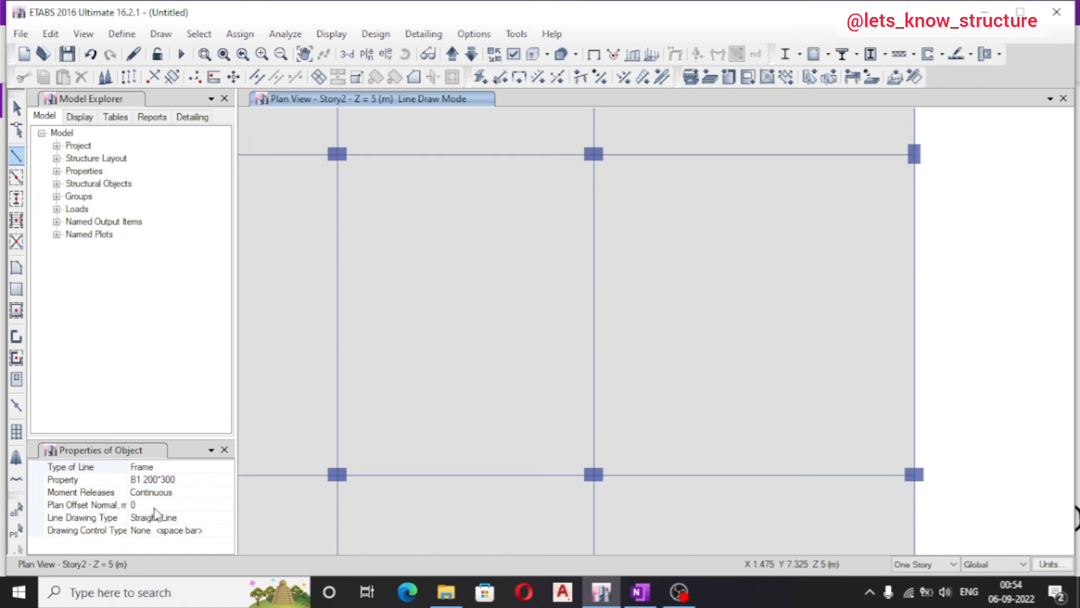
pyautogui.click(157, 505)
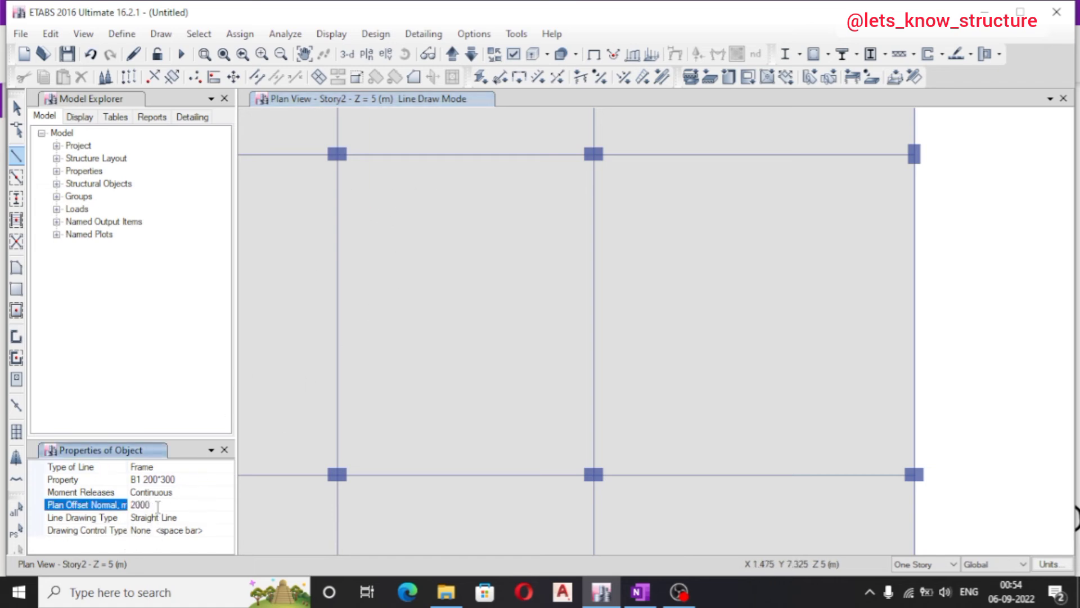
pyautogui.click(340, 157)
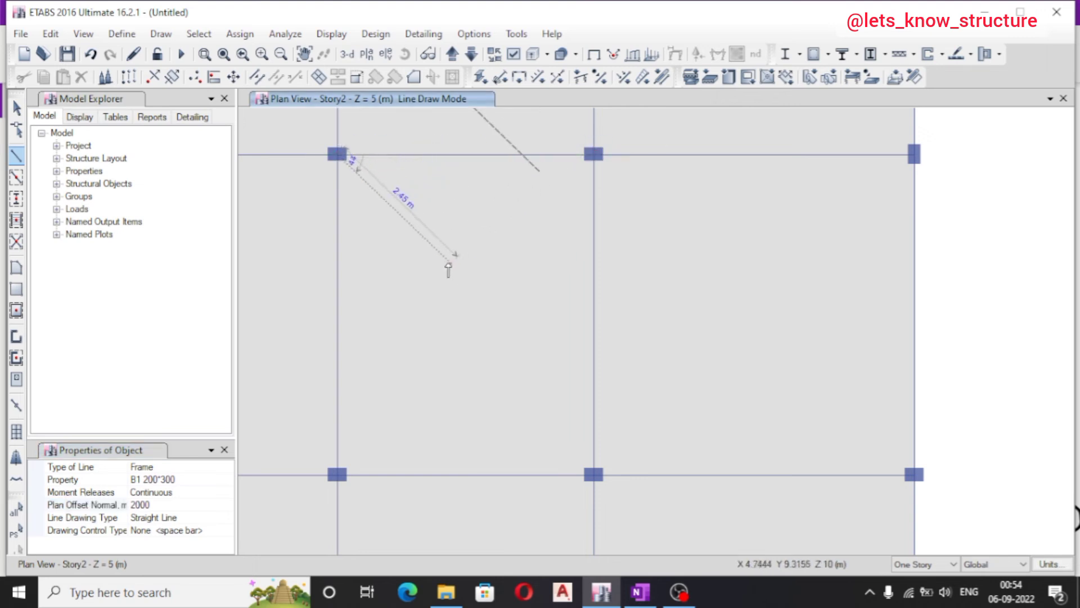
pyautogui.click(338, 475)
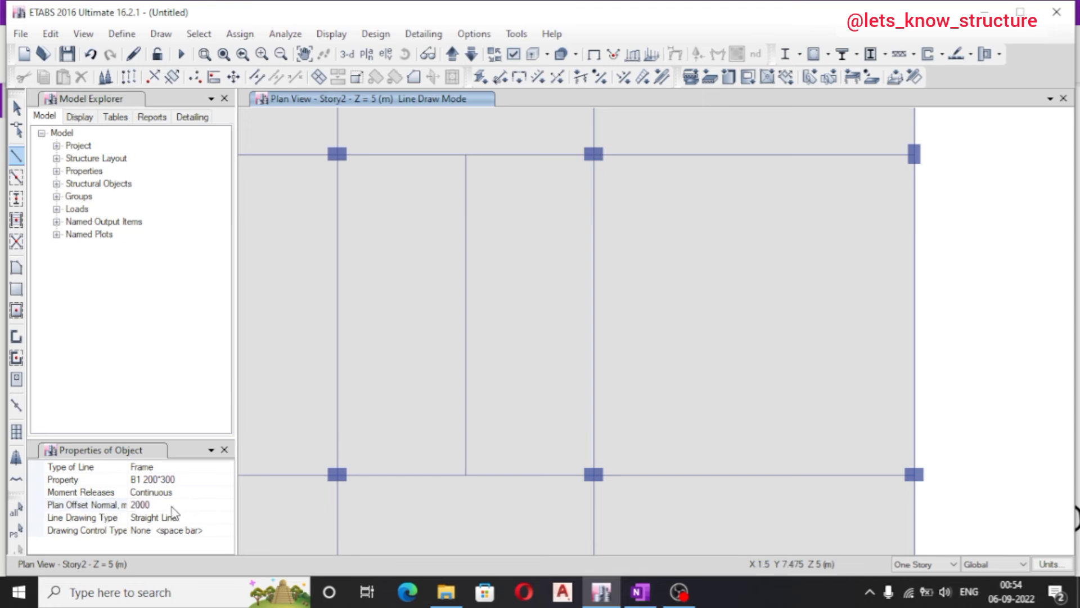
# Draw a B1 200*300 cross beam from grid line B to the new secondary beam, offset 1500 mm from grid line 2
pyautogui.click(141, 505)
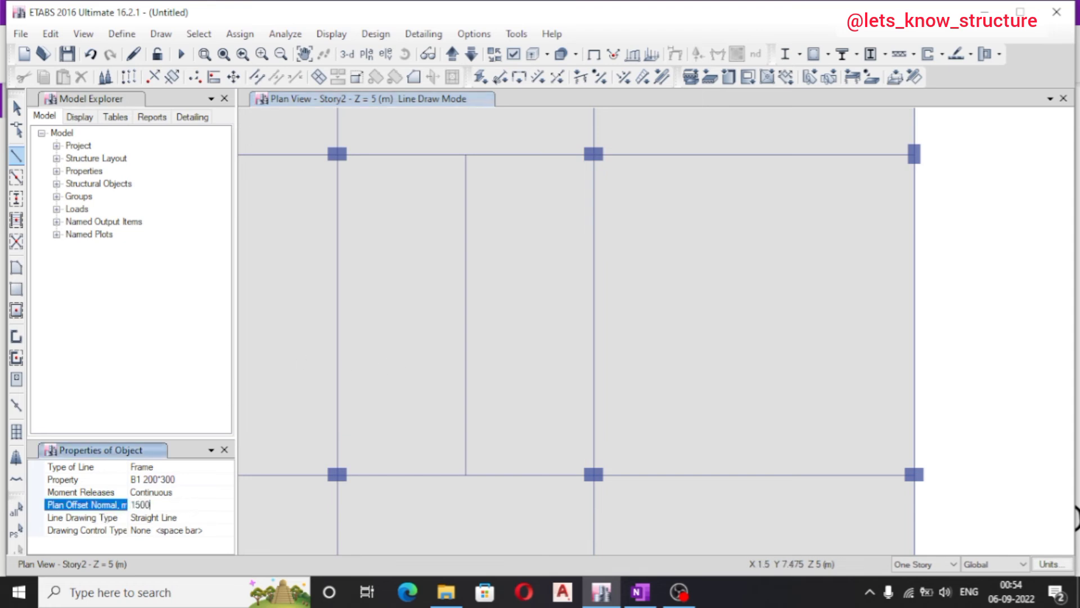
pyautogui.click(338, 477)
pyautogui.click(466, 474)
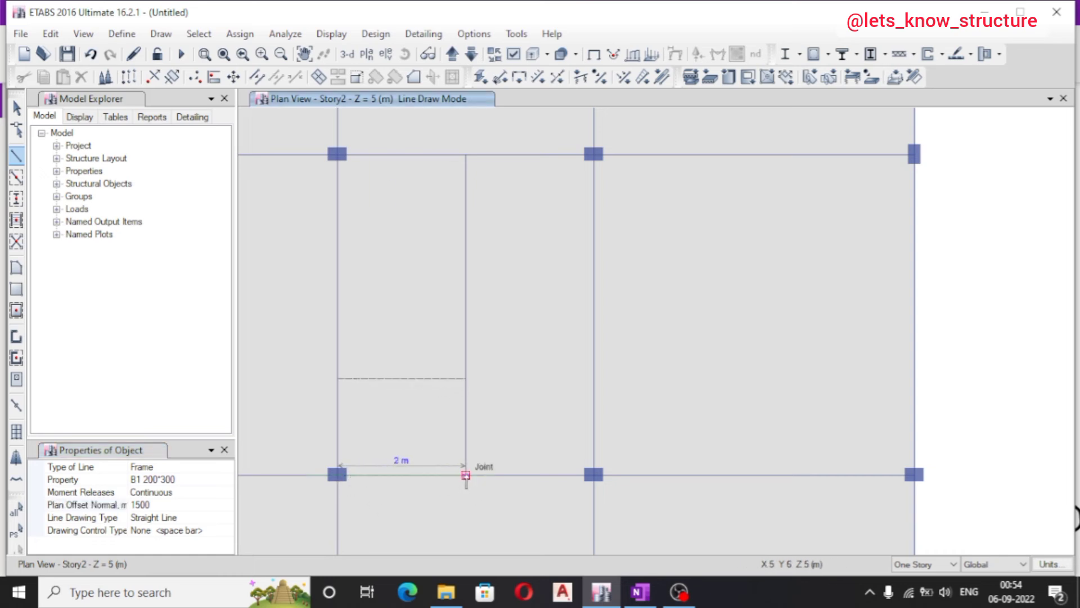
pyautogui.press('Escape')
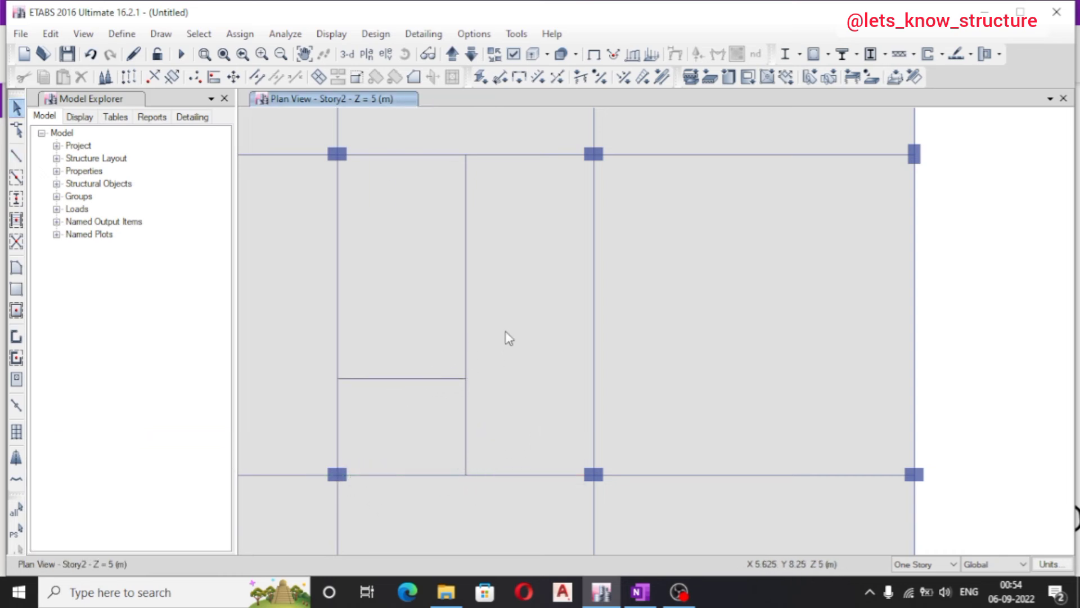
# Divide the slab in bay B-C/2-3 by cookie cutting at its two secondary beams, with frames extended to shell edges
pyautogui.click(510, 330)
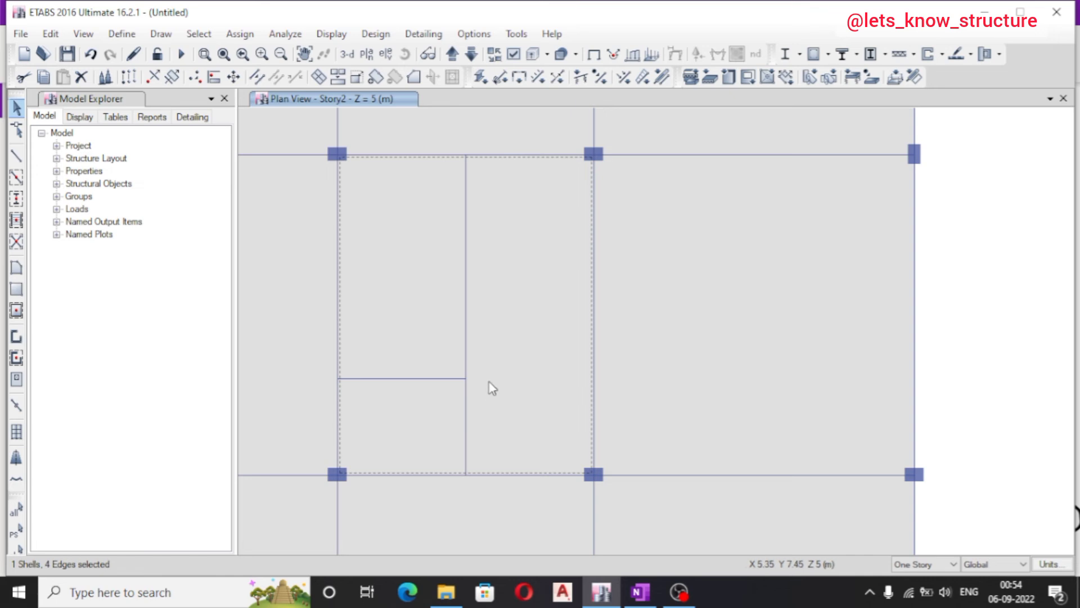
pyautogui.click(466, 356)
pyautogui.click(436, 379)
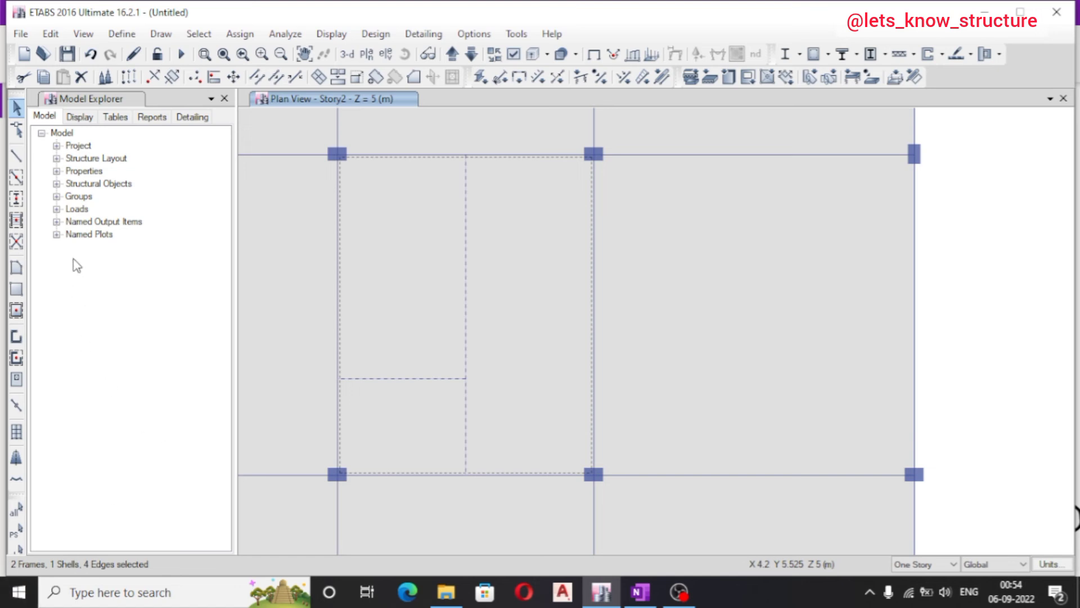
pyautogui.click(51, 34)
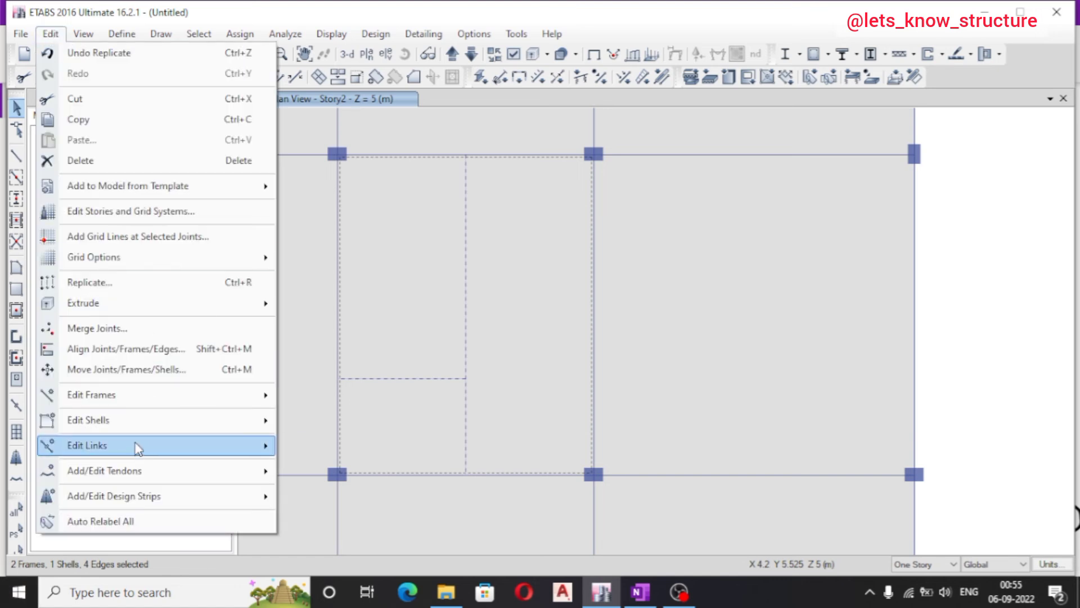
pyautogui.moveTo(138, 447)
pyautogui.moveTo(140, 420)
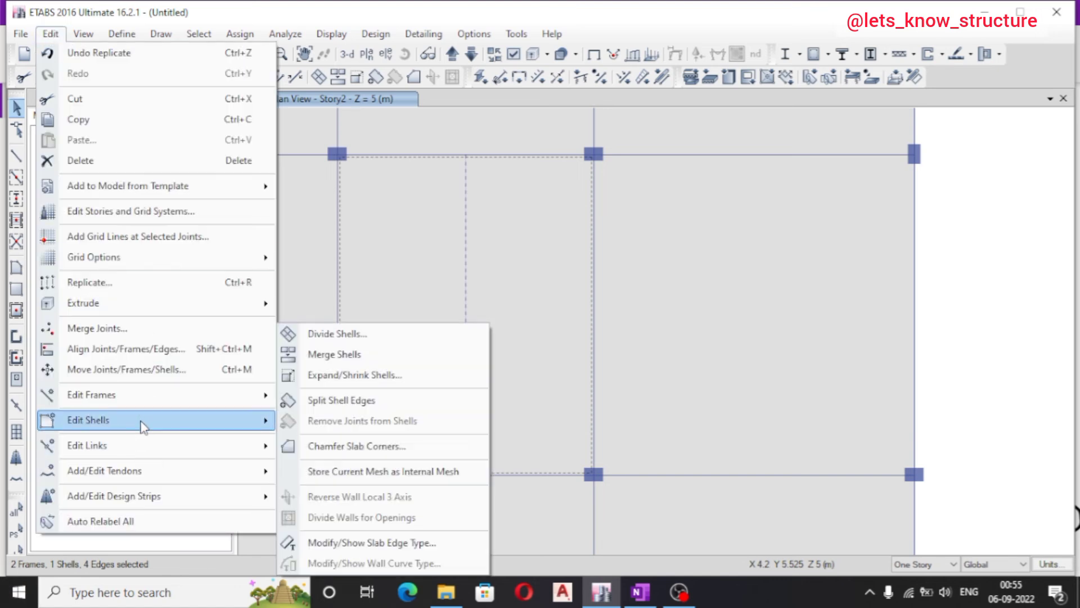
pyautogui.click(336, 334)
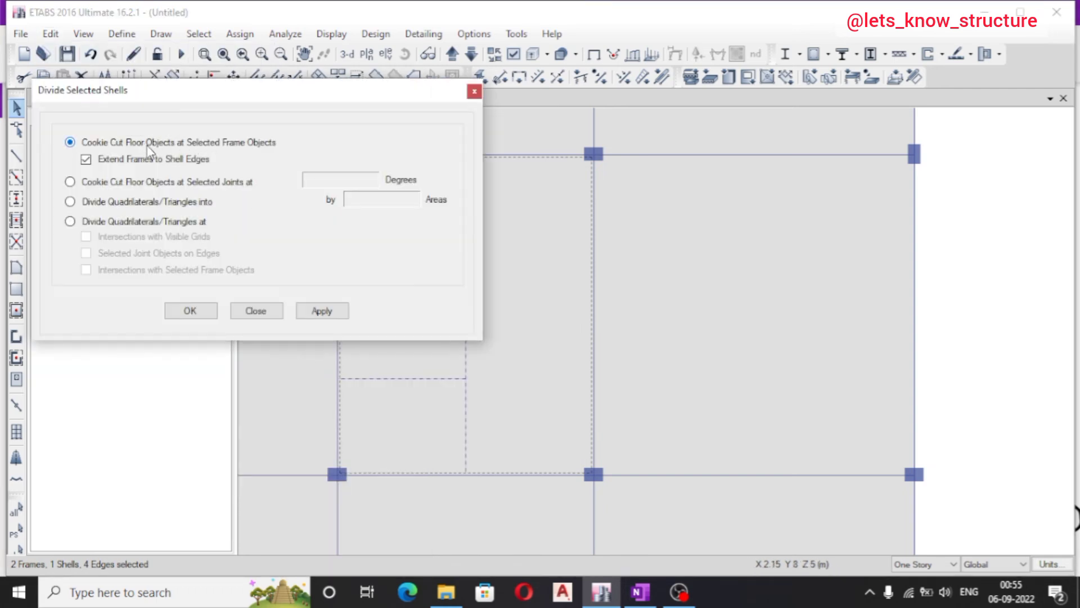
pyautogui.click(325, 311)
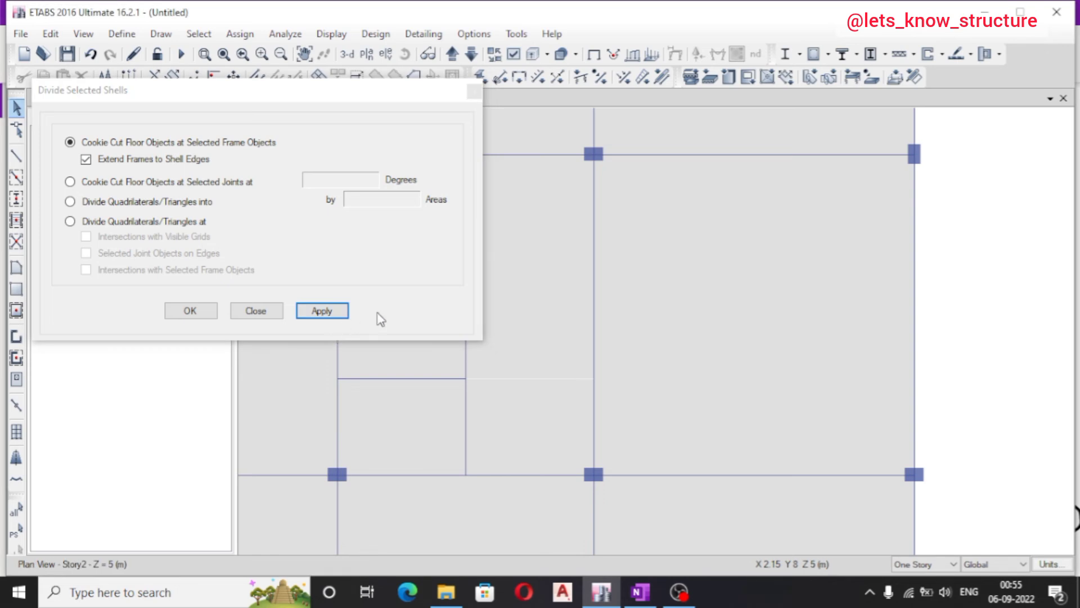
pyautogui.click(258, 312)
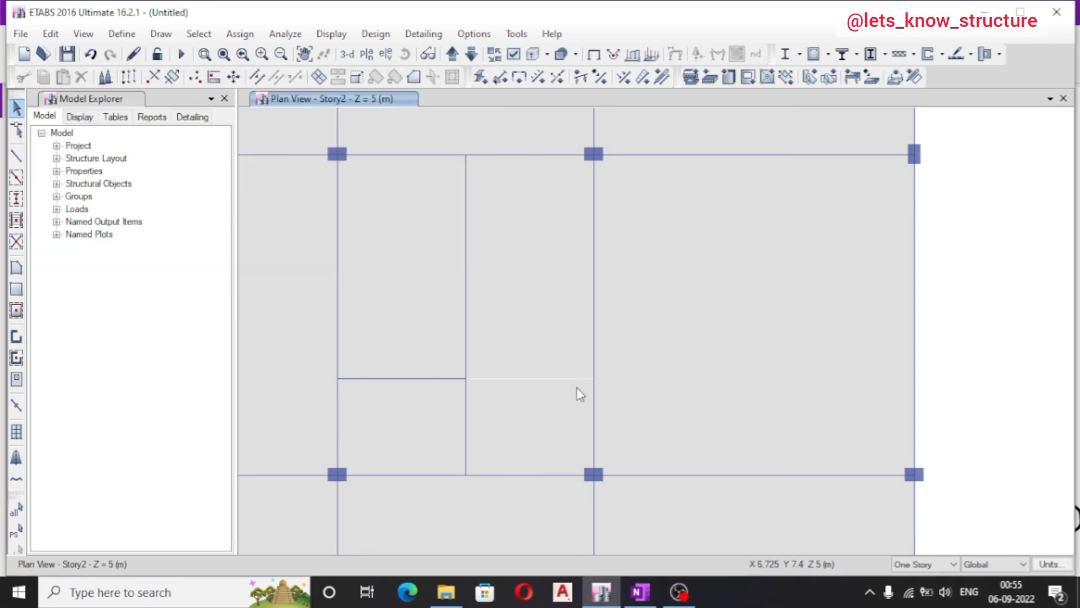
# Select the slab pieces in bay B-C/2-3 one after another to check how the slab is divided
pyautogui.click(544, 393)
pyautogui.click(545, 320)
pyautogui.click(540, 397)
pyautogui.click(530, 338)
pyautogui.click(534, 342)
pyautogui.click(373, 320)
pyautogui.click(410, 403)
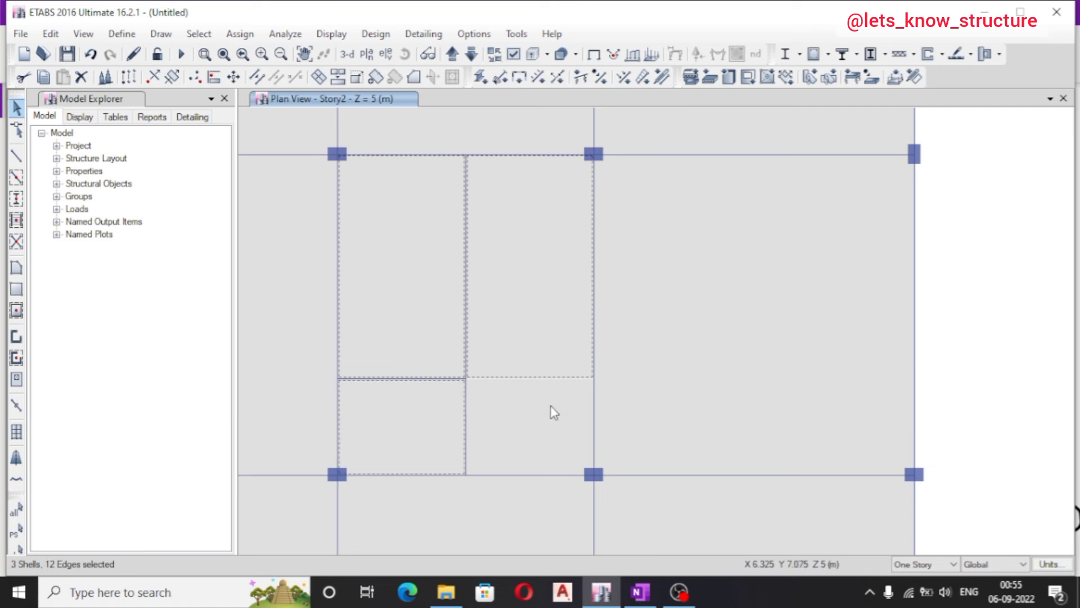
pyautogui.press('Escape')
# Merge the two slab pieces between the long secondary beam and grid line C in bay B-C/2-3
pyautogui.click(537, 408)
pyautogui.click(540, 355)
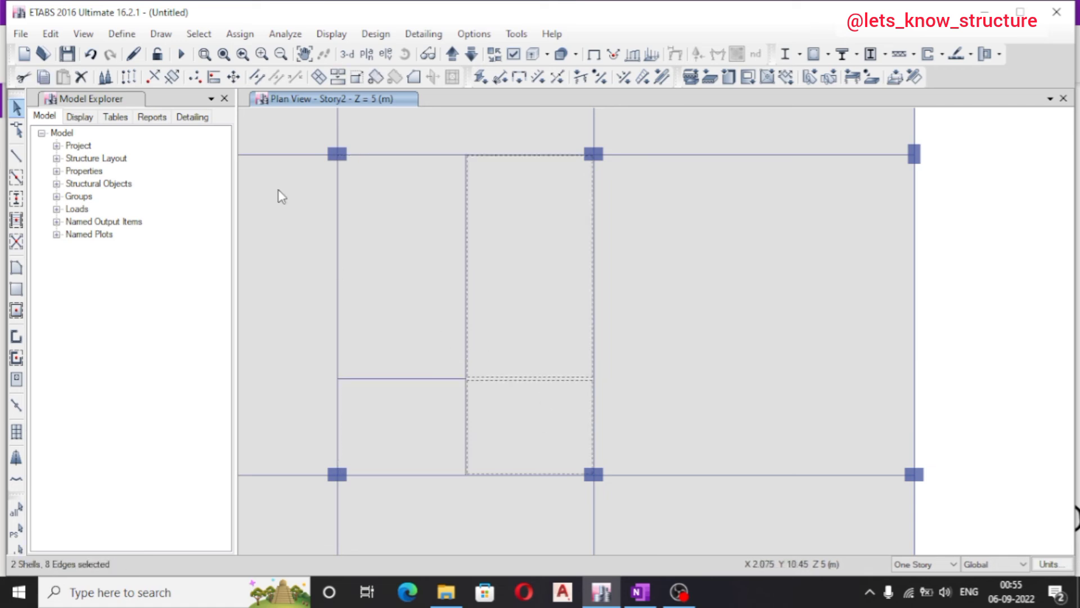
pyautogui.click(51, 34)
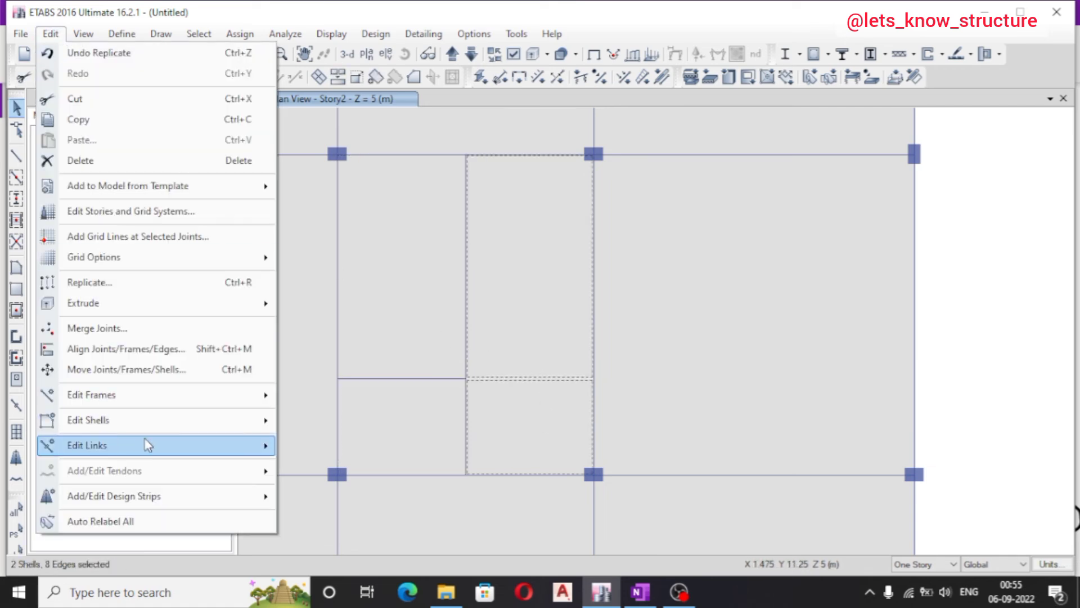
pyautogui.moveTo(145, 421)
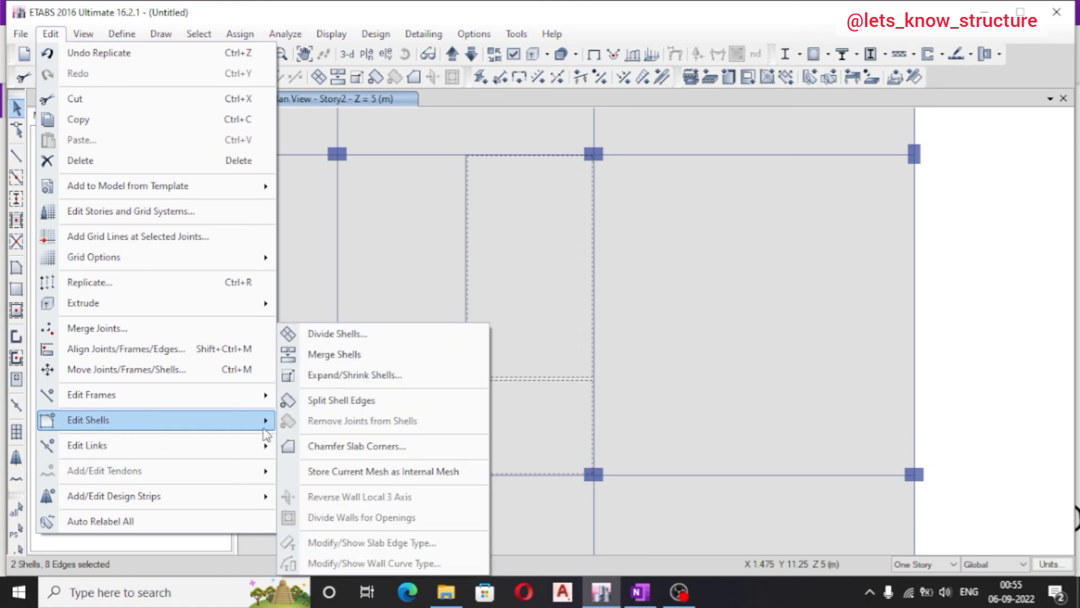
pyautogui.click(342, 354)
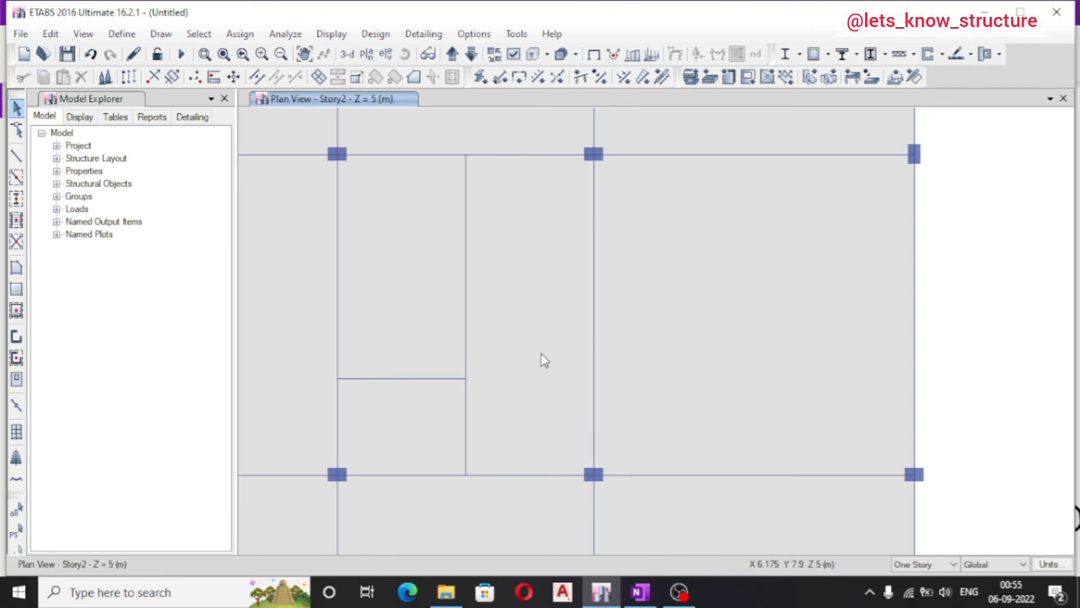
# Select all slab pieces in bay B-C/2-3 to check the merged layout, and clear the selection
pyautogui.click(529, 405)
pyautogui.click(419, 287)
pyautogui.click(403, 400)
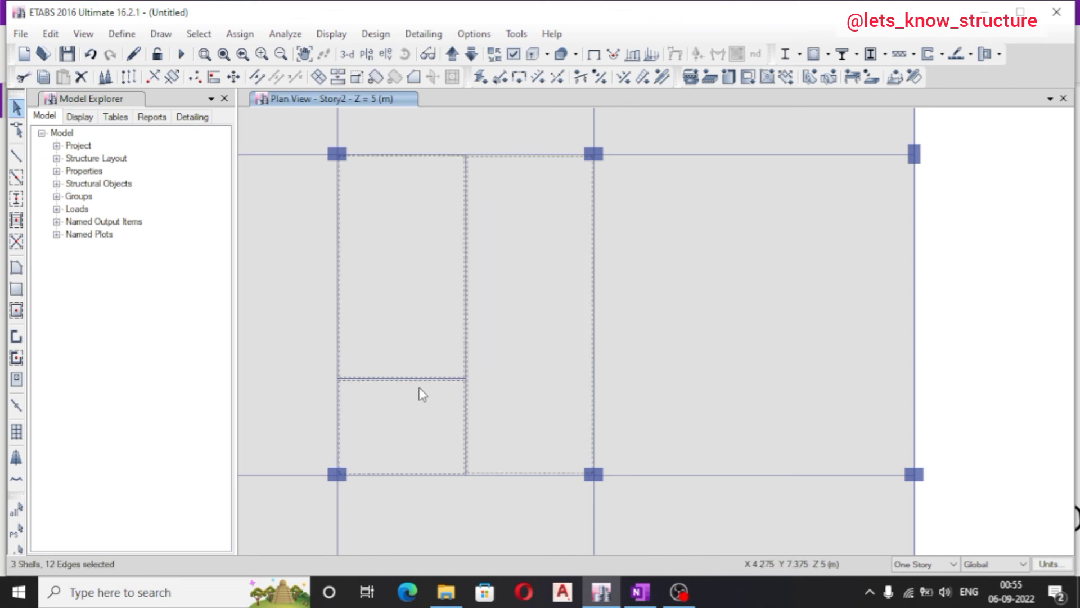
pyautogui.press('Escape')
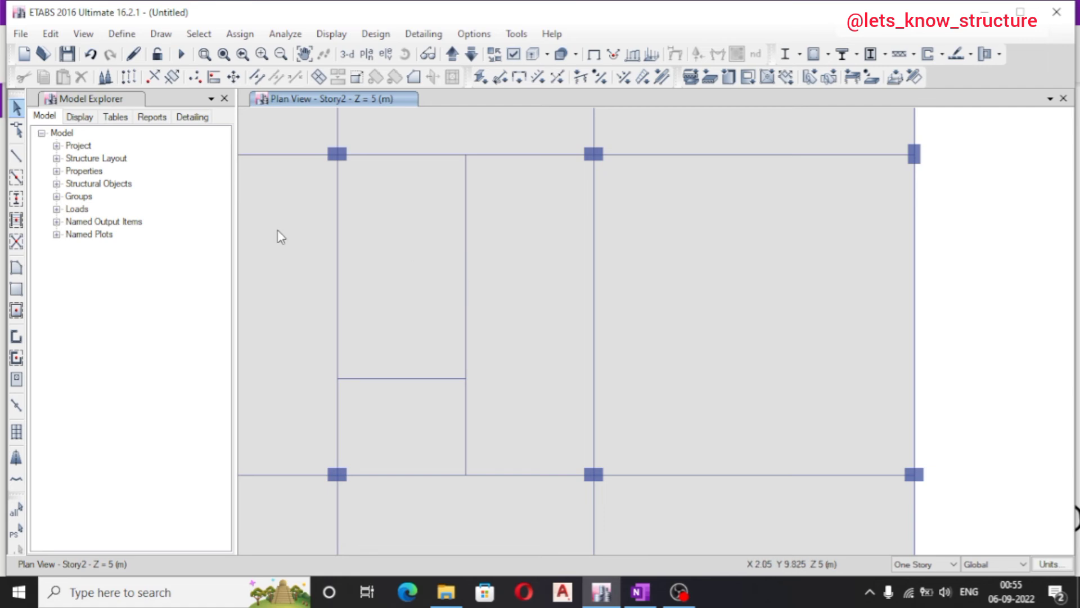
# Select the long and the short secondary beam in turn to check whether the long one is split at their junction
pyautogui.click(465, 399)
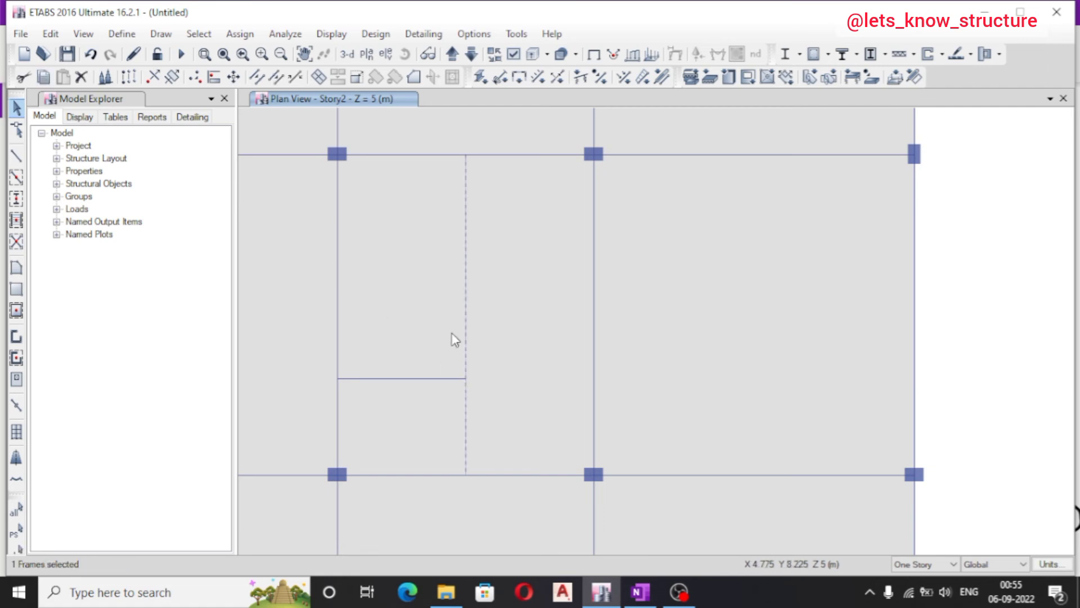
pyautogui.click(462, 422)
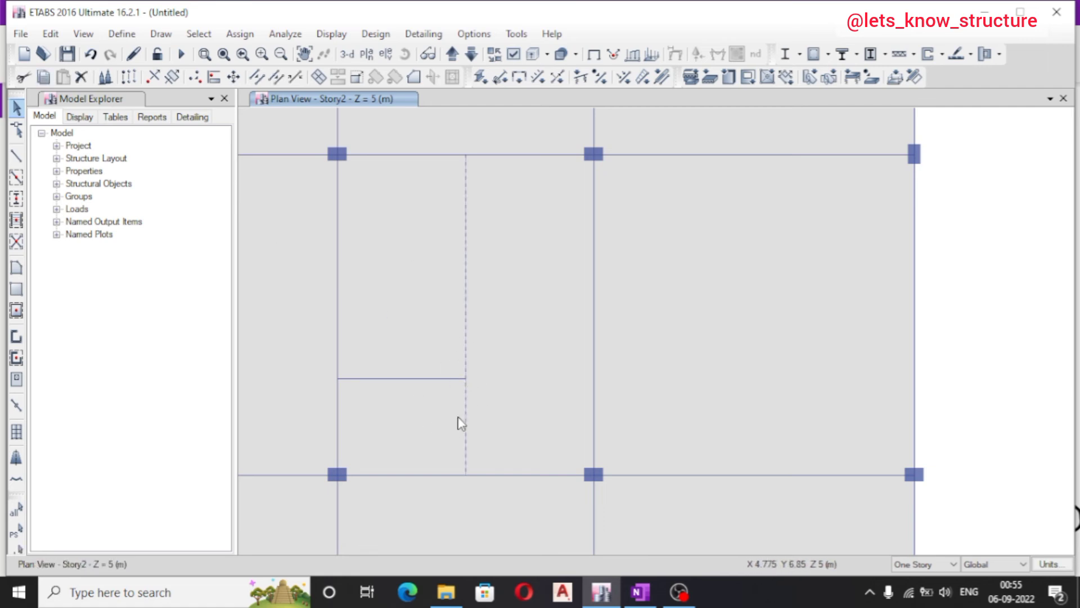
pyautogui.click(437, 380)
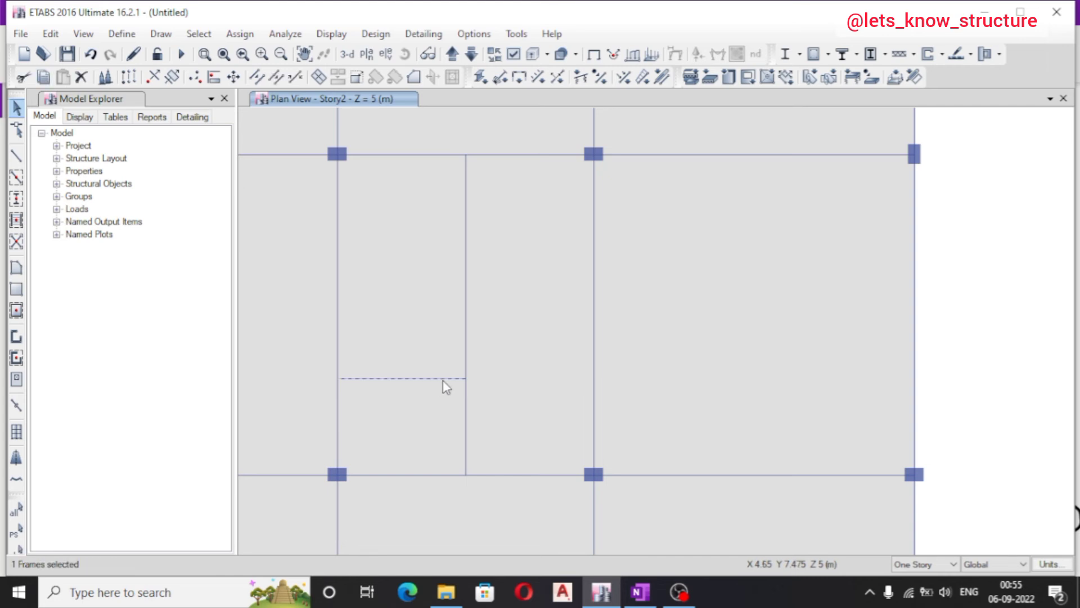
pyautogui.click(446, 387)
pyautogui.click(466, 347)
pyautogui.click(467, 436)
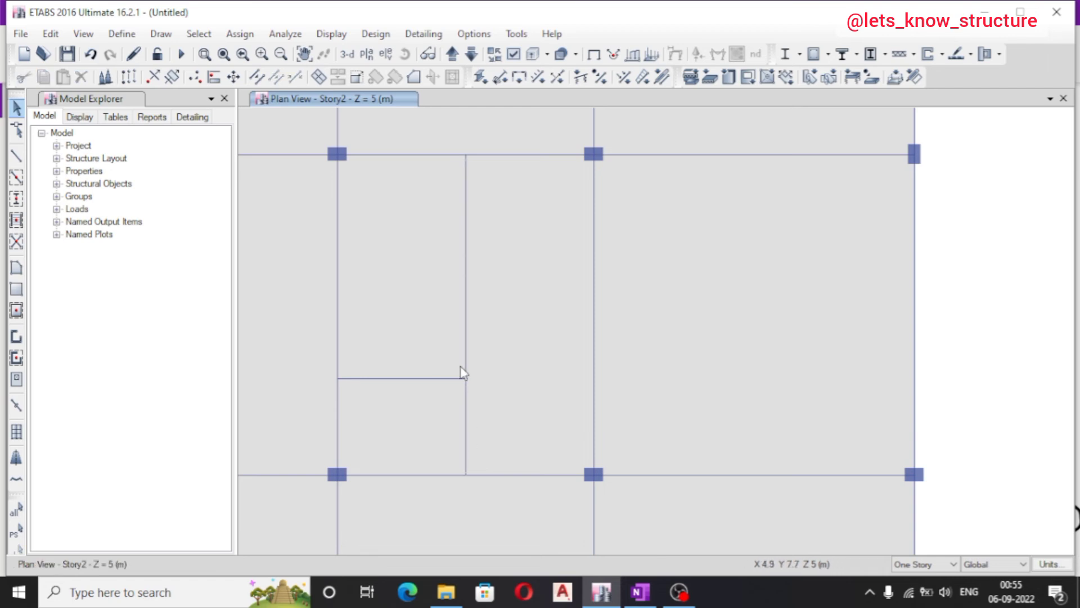
# Divide the long and short secondary beams in bay B-C/2-3 using Break at Intersections with Selected Frames and Joints
pyautogui.click(465, 333)
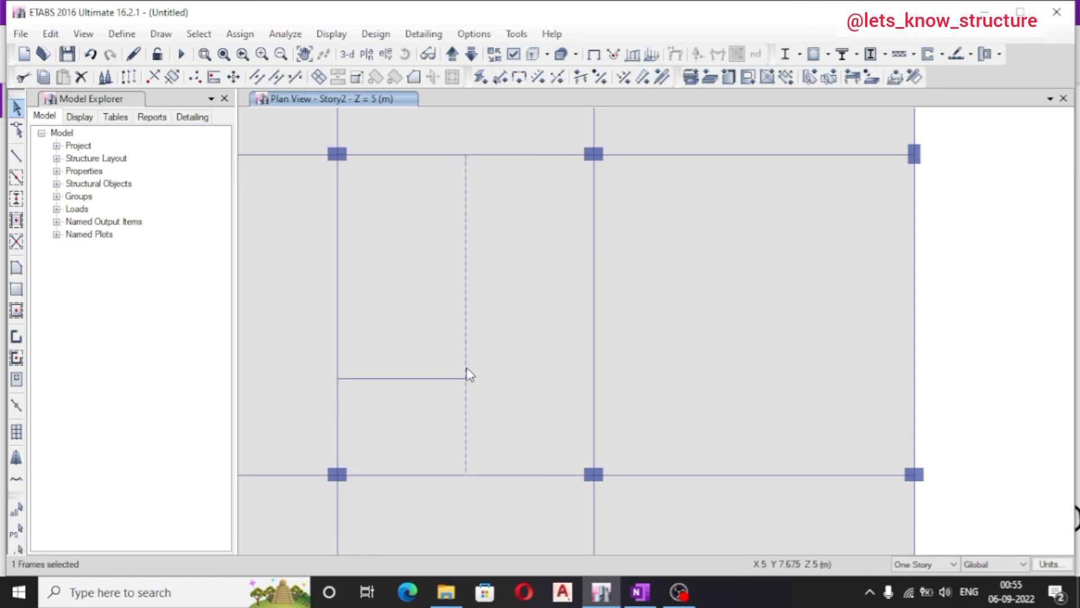
pyautogui.click(443, 379)
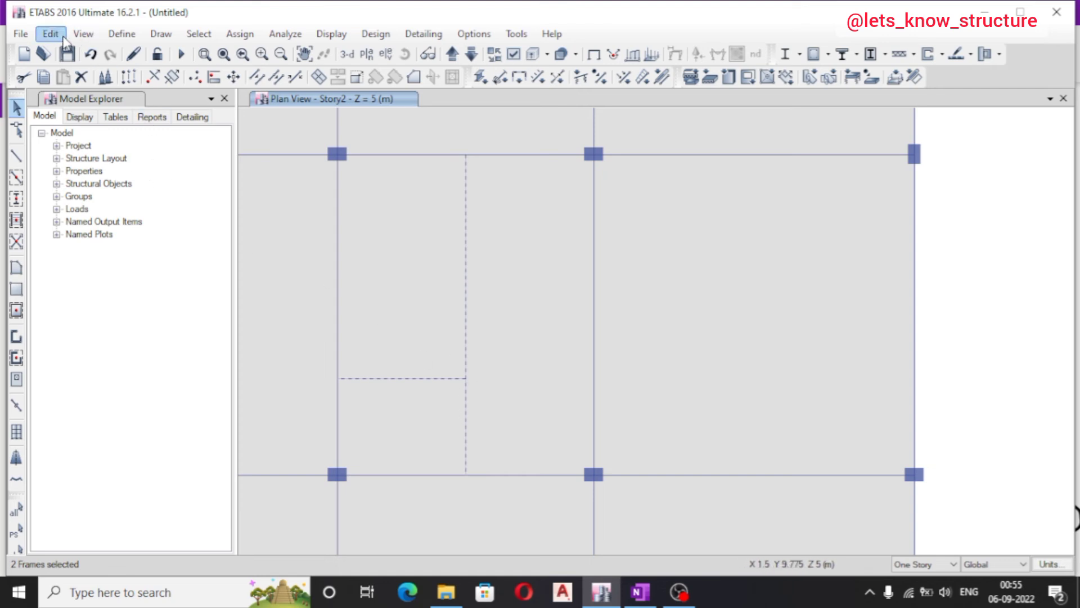
pyautogui.click(84, 34)
pyautogui.moveTo(51, 34)
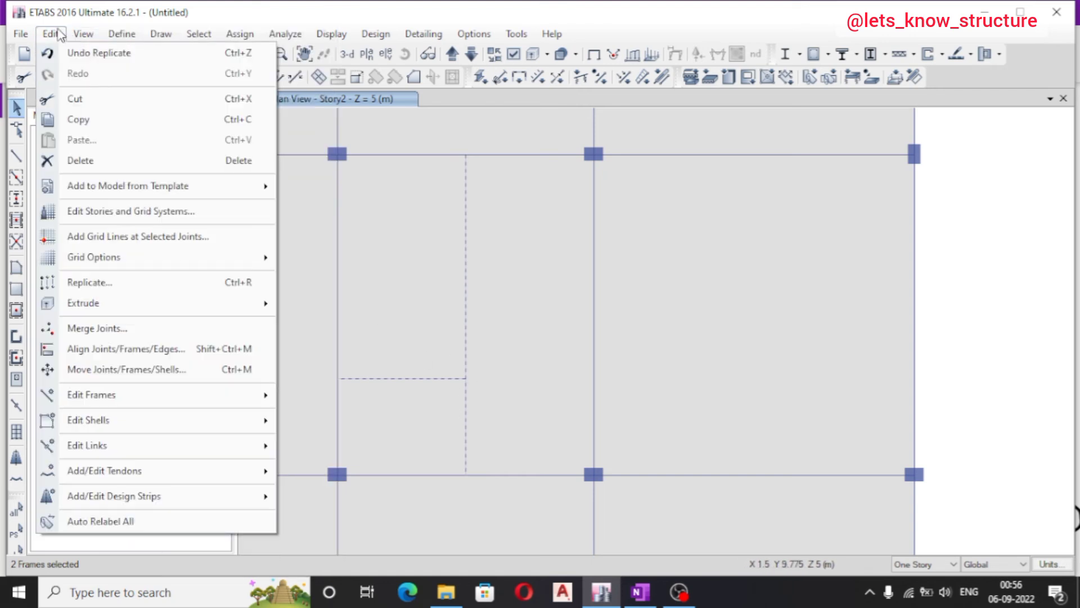
pyautogui.moveTo(135, 396)
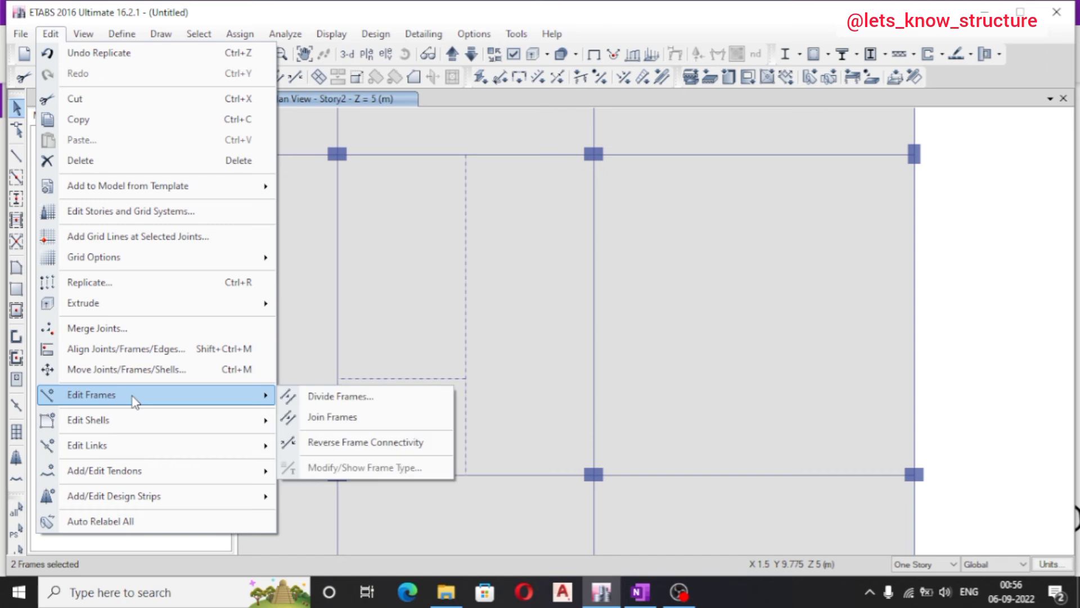
pyautogui.click(310, 397)
pyautogui.moveTo(450, 225); pyautogui.dragTo(86, 165)
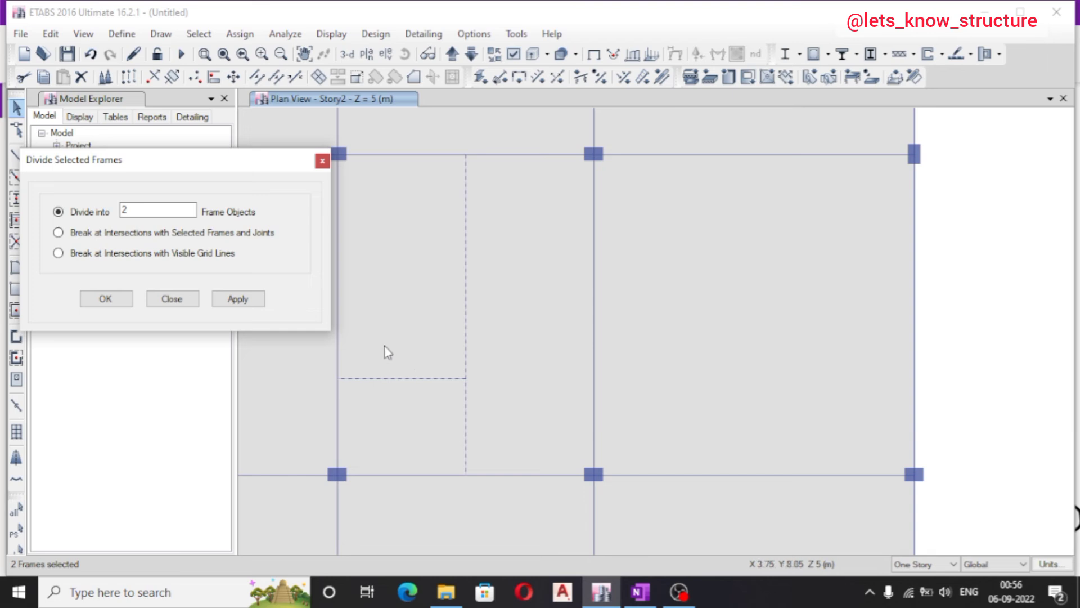
pyautogui.click(135, 233)
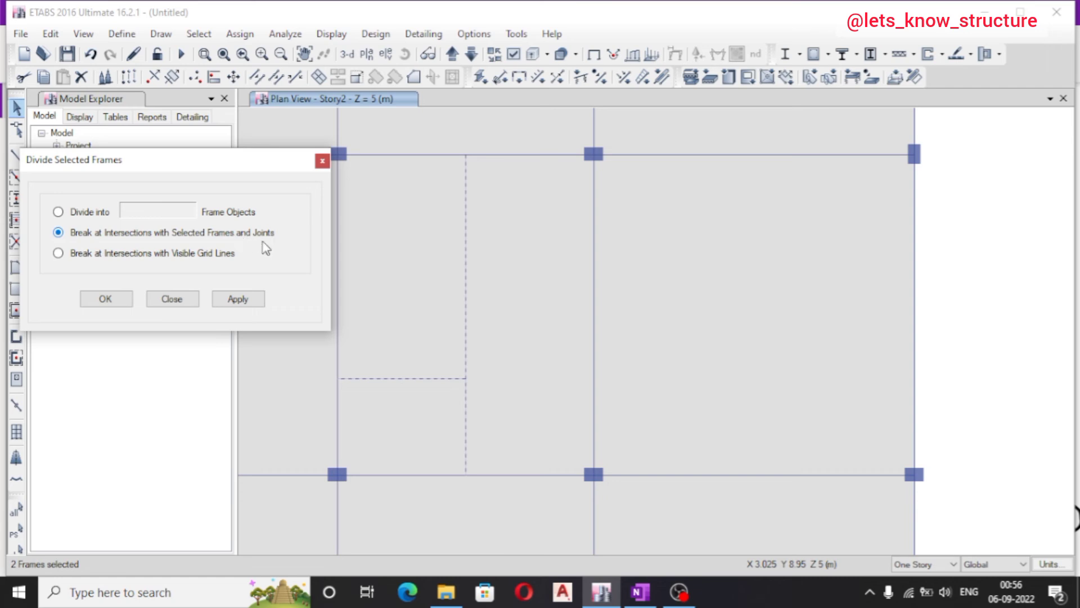
pyautogui.click(241, 299)
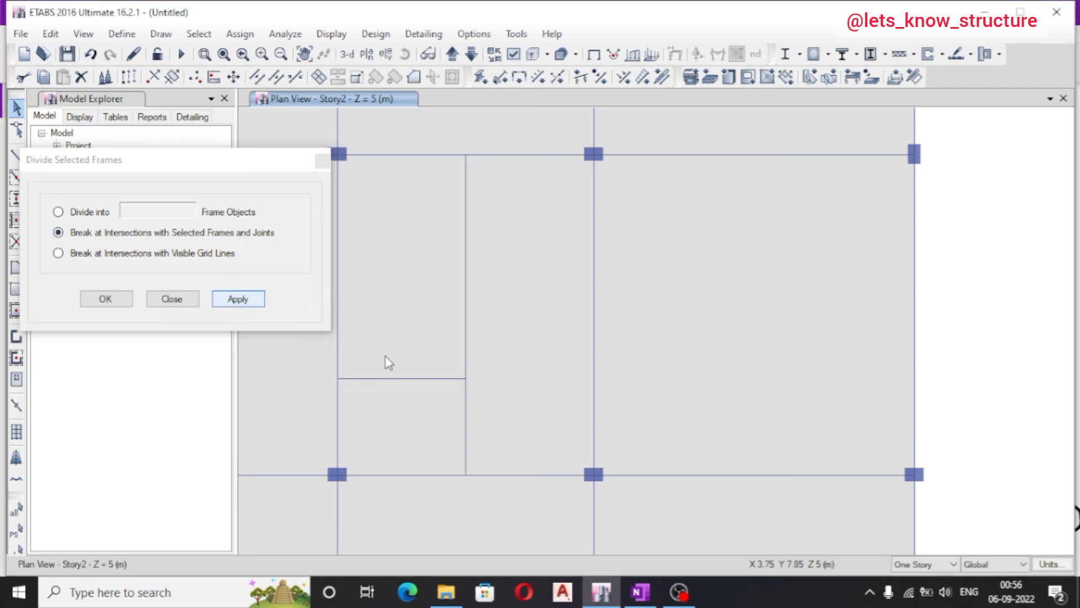
# Select the long secondary beam's segments above and below the short beam in turn to check the division, and close the divide dialog
pyautogui.click(453, 378)
pyautogui.click(467, 396)
pyautogui.click(461, 355)
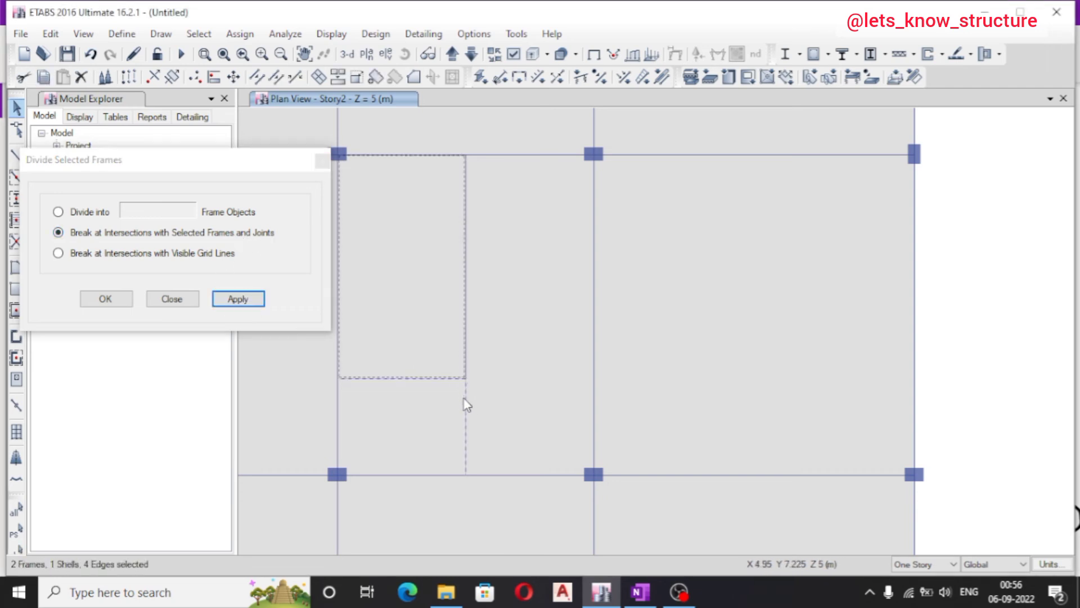
pyautogui.press('Escape')
pyautogui.click(464, 325)
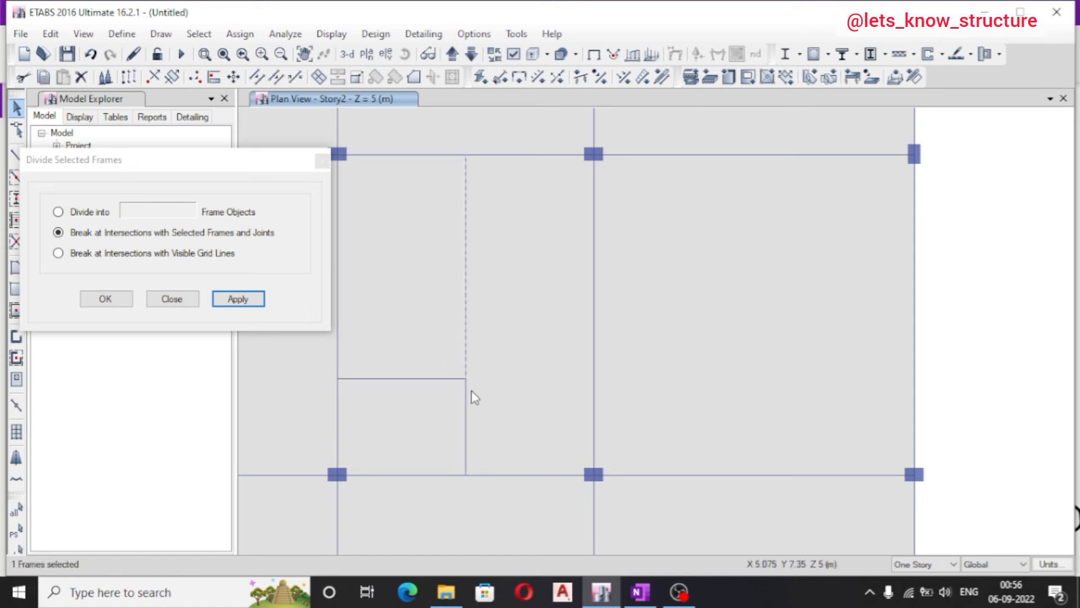
pyautogui.press('Escape')
pyautogui.click(467, 416)
pyautogui.press('Escape')
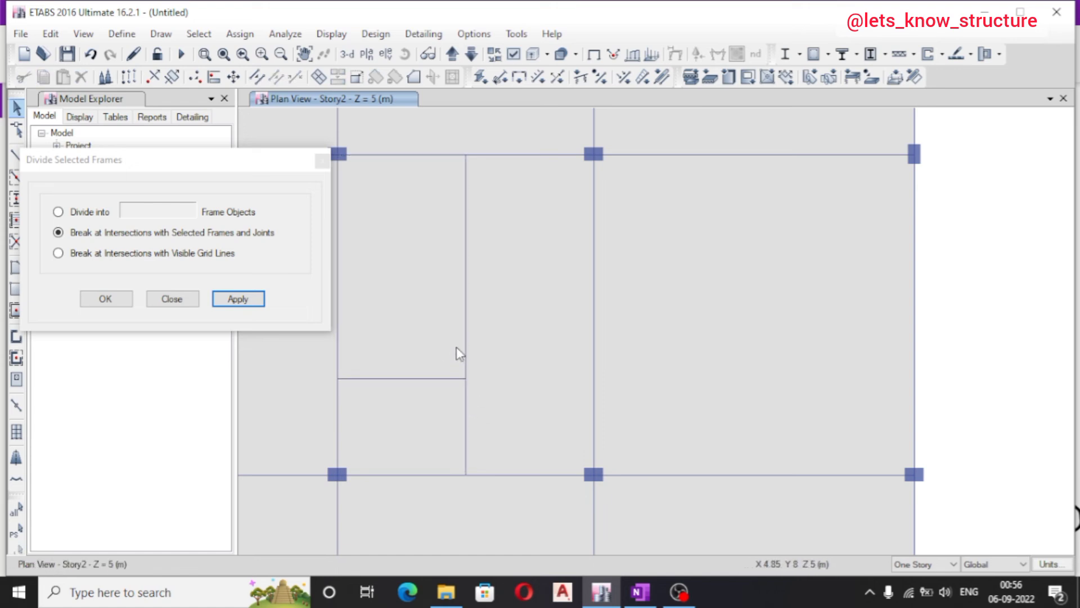
pyautogui.click(464, 332)
pyautogui.press('Escape')
pyautogui.click(466, 415)
pyautogui.press('Escape')
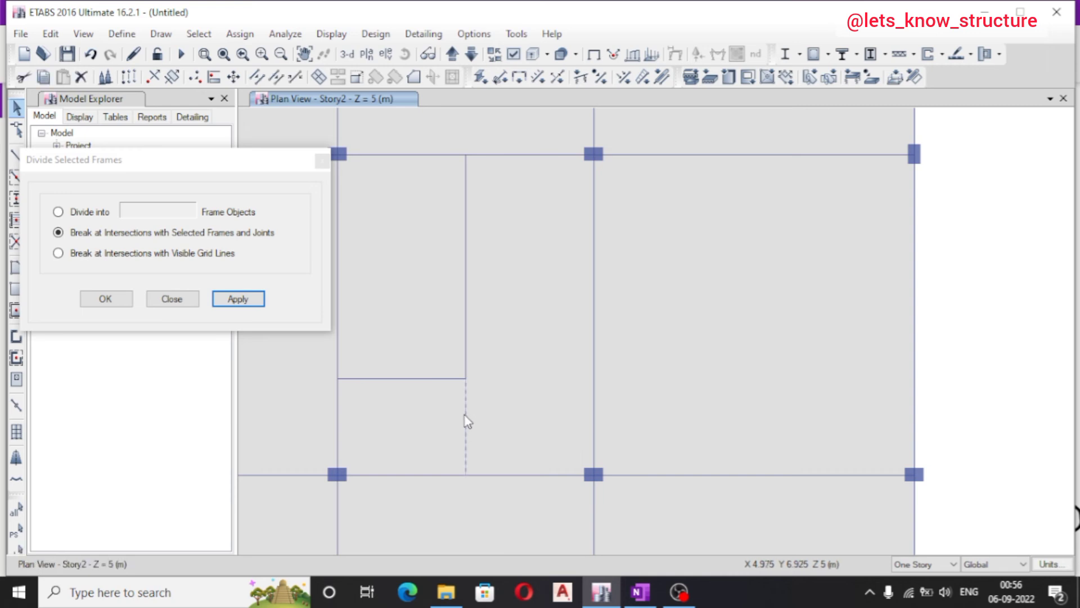
pyautogui.click(466, 400)
pyautogui.press('Escape')
pyautogui.click(467, 414)
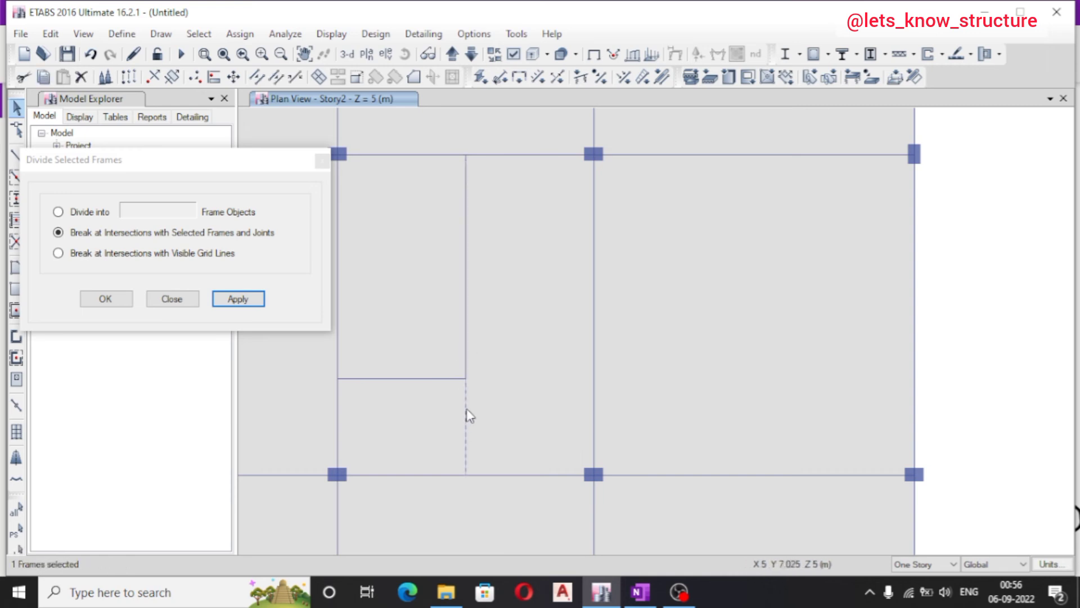
pyautogui.press('Escape')
pyautogui.click(465, 353)
pyautogui.press('Escape')
pyautogui.click(465, 423)
pyautogui.press('Escape')
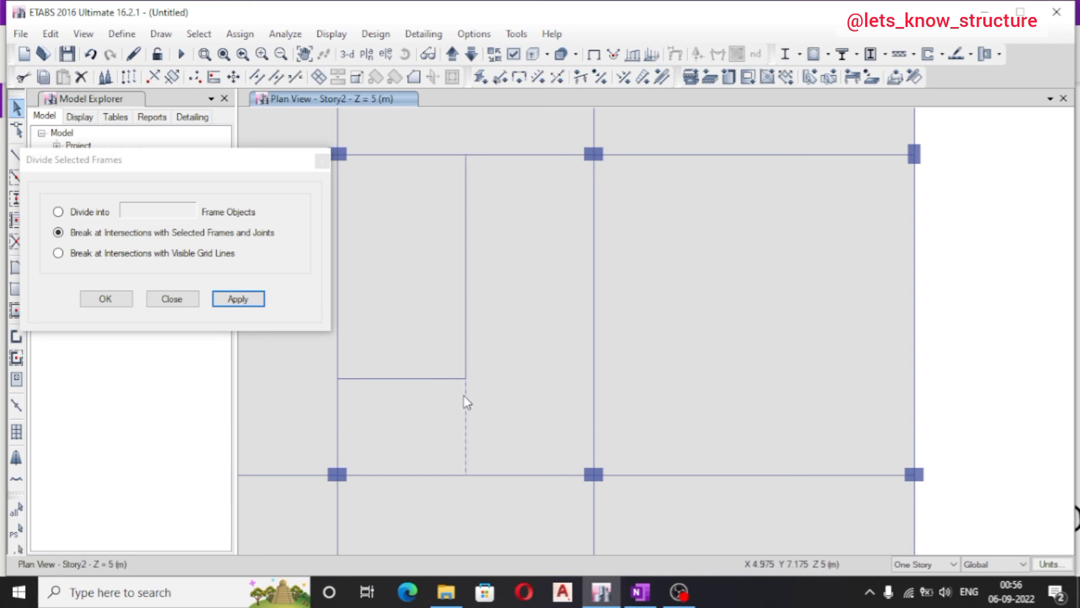
pyautogui.click(465, 412)
pyautogui.press('Escape')
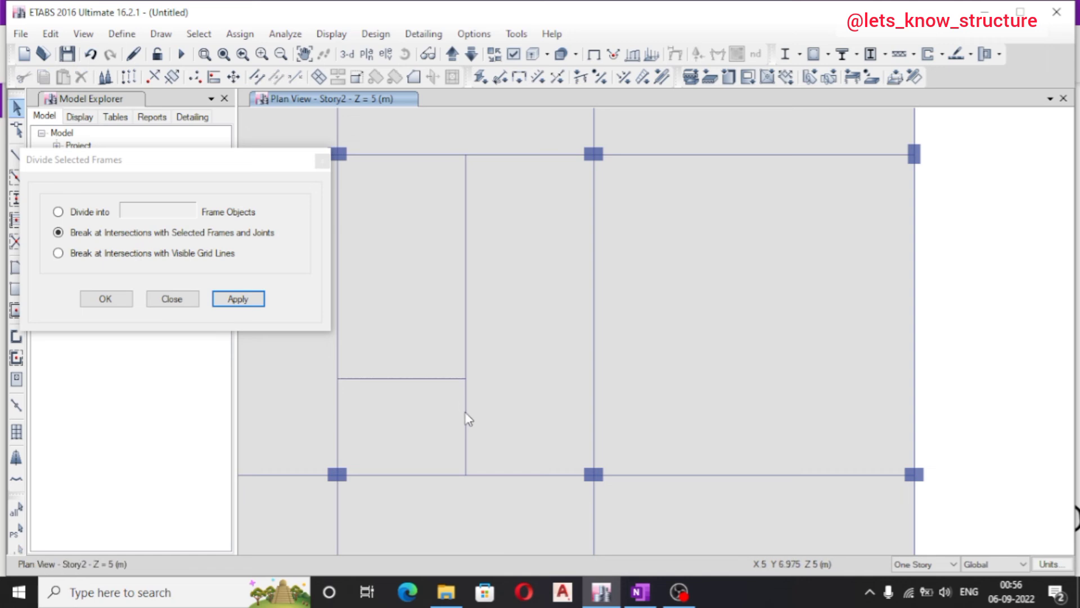
pyautogui.click(184, 306)
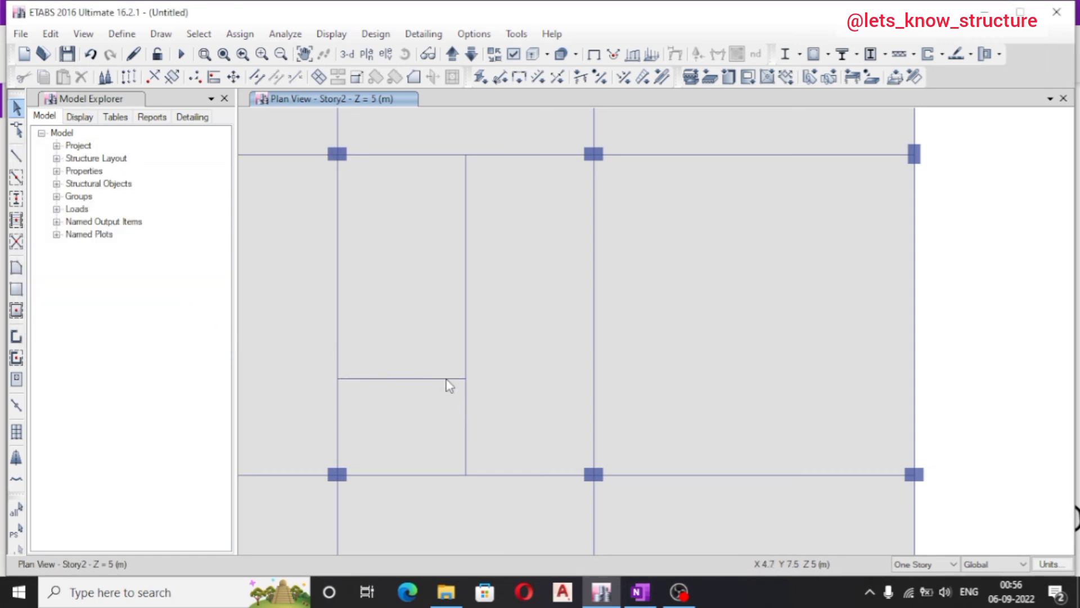
# Join the two segments of the long secondary beam in bay B-C/2-3 with Join Frames
pyautogui.click(466, 420)
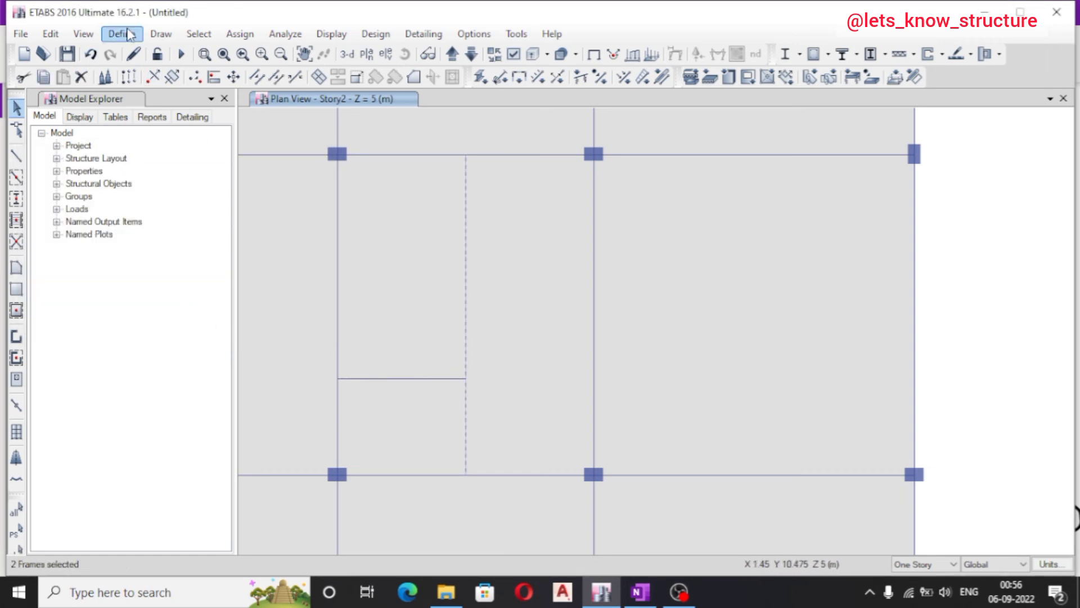
pyautogui.click(51, 34)
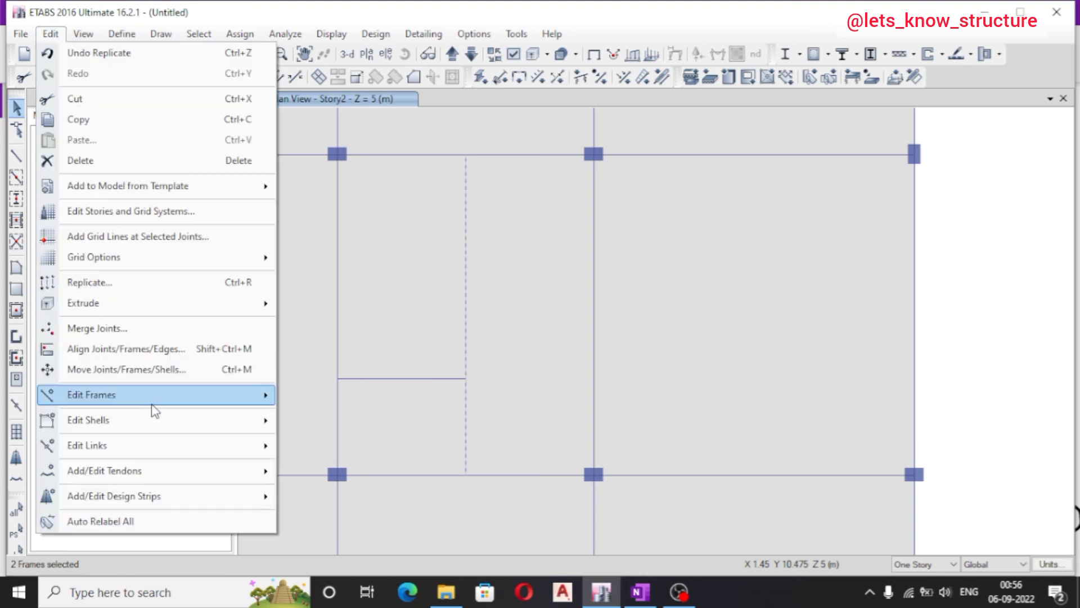
pyautogui.moveTo(163, 396)
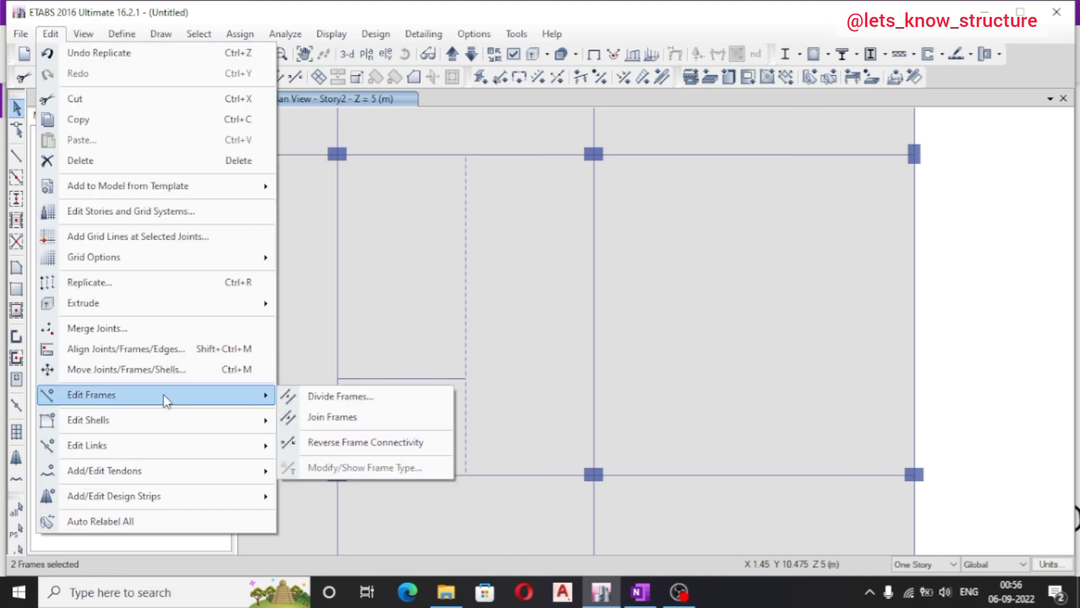
pyautogui.click(354, 417)
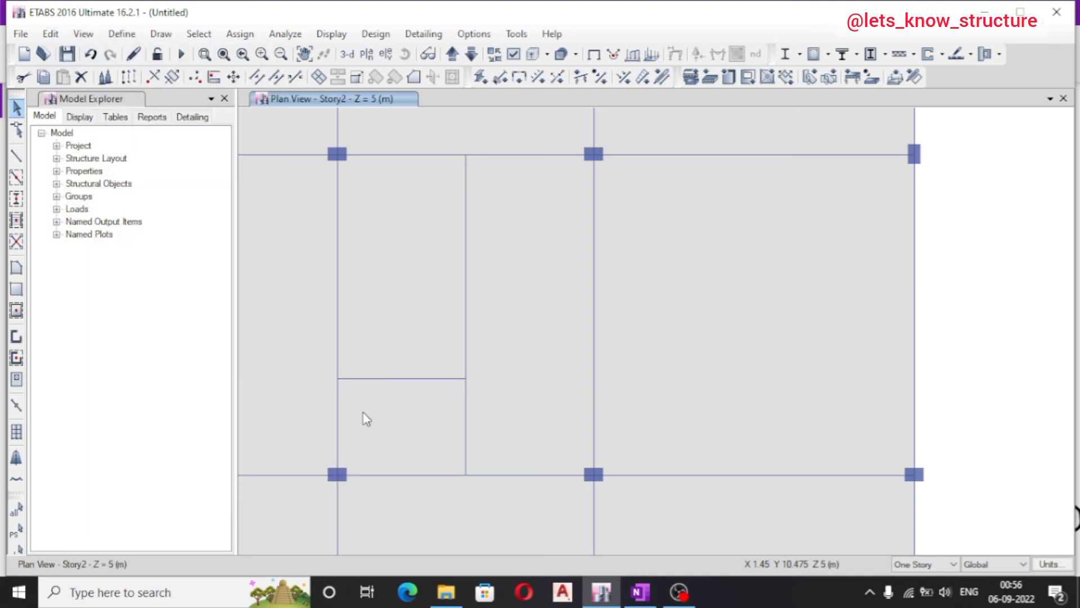
# Select the long secondary beam at different points along its length to check the joined frame
pyautogui.click(466, 345)
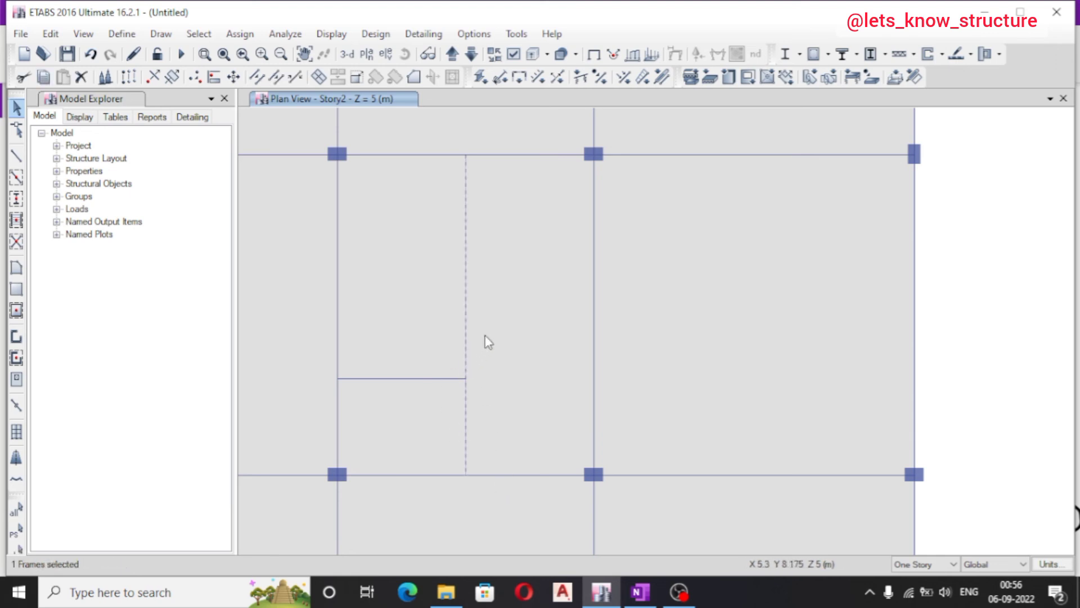
pyautogui.click(467, 370)
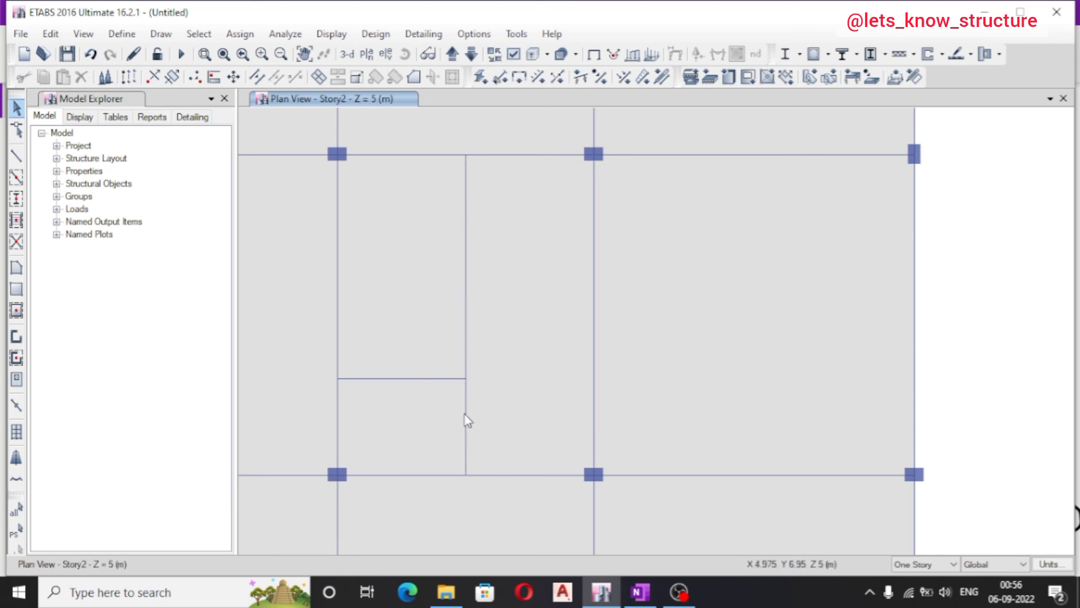
pyautogui.click(466, 417)
pyautogui.click(462, 340)
pyautogui.click(466, 338)
pyautogui.click(467, 348)
pyautogui.scroll(-3, 528, 367)
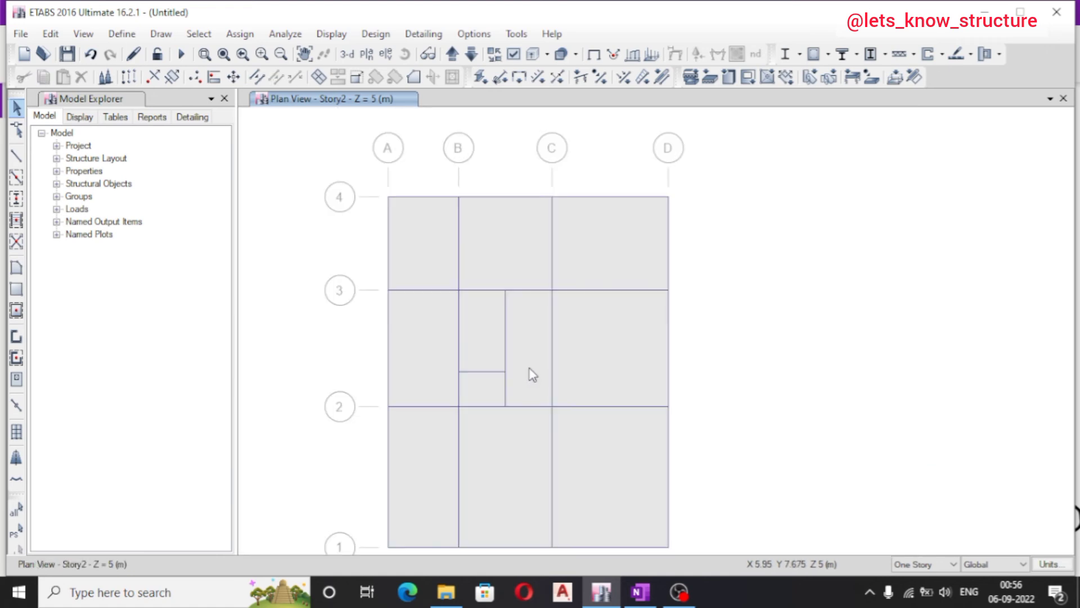
# Switch to the 3-D view and show the rendered view of the whole building
pyautogui.click(347, 54)
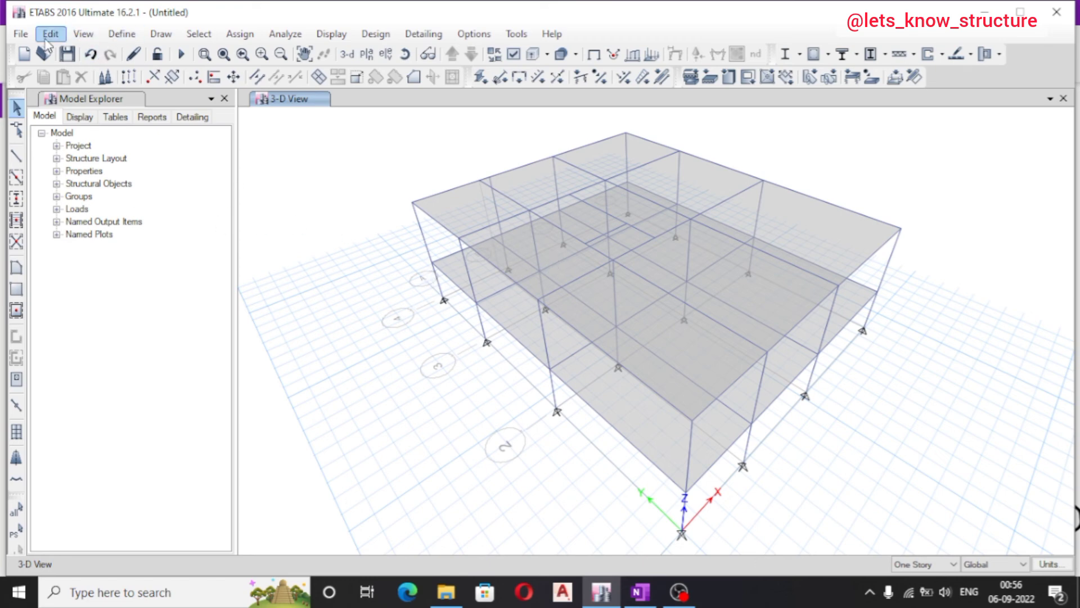
pyautogui.click(80, 34)
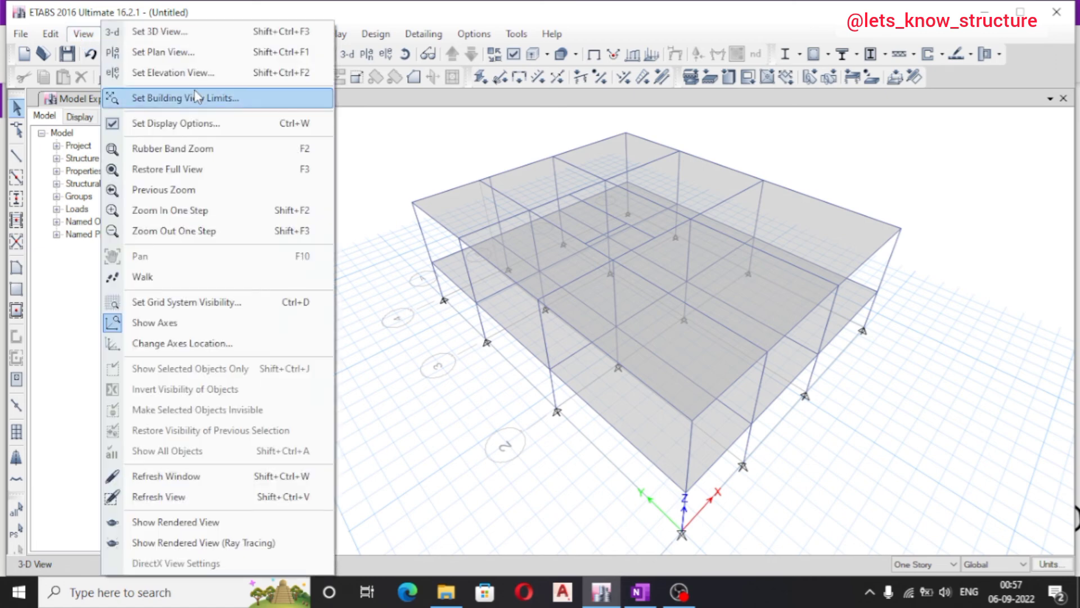
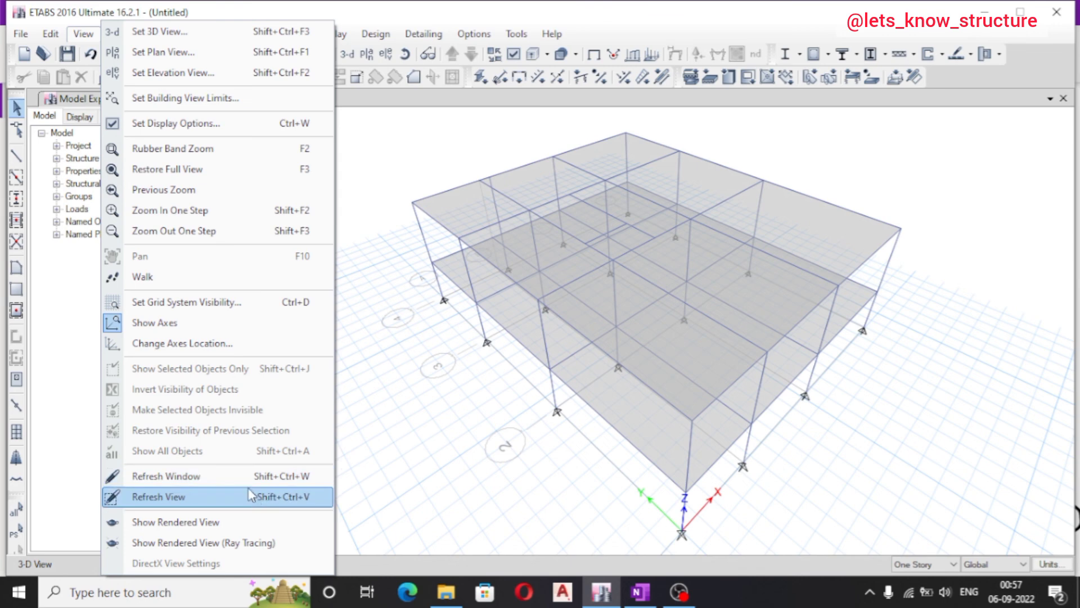
pyautogui.click(235, 523)
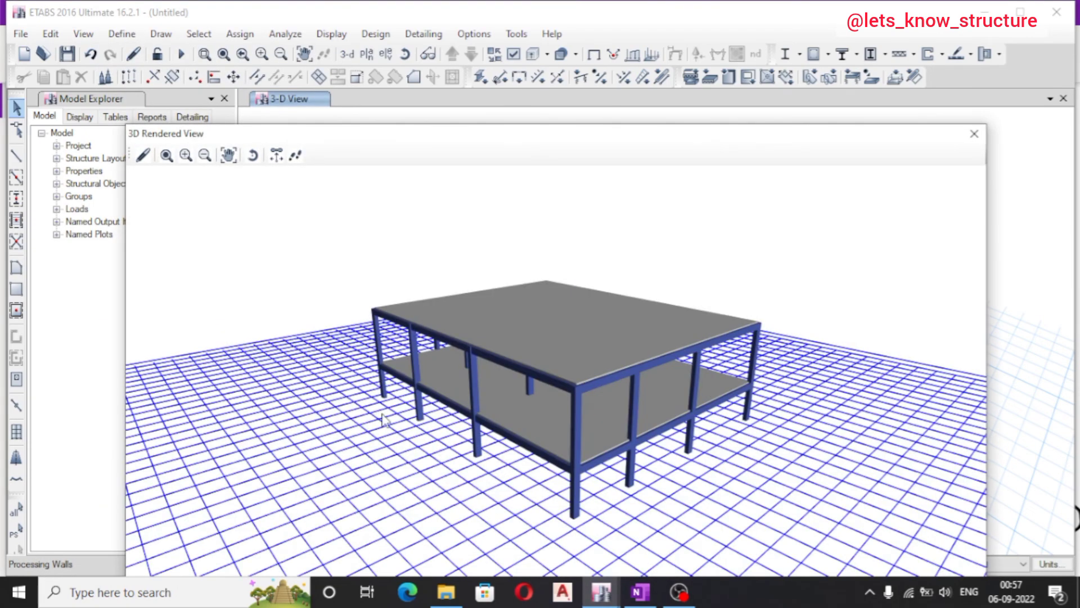
pyautogui.moveTo(543, 136); pyautogui.dragTo(530, 79)
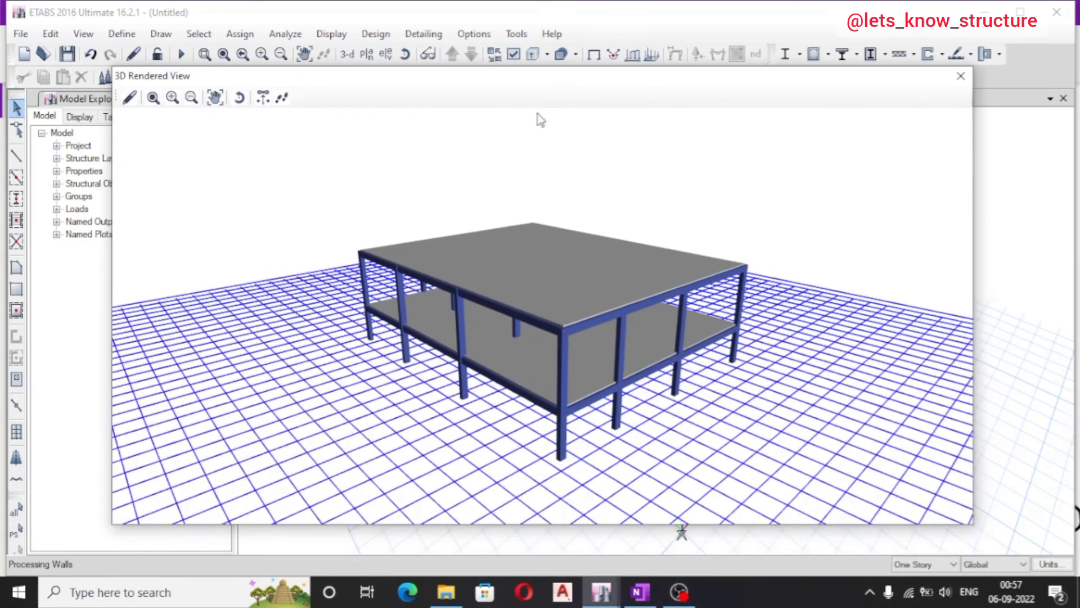
# Examine the rendered building's slabs, columns and beams from several angles, including from below, and close the rendered view
pyautogui.scroll(6, 629, 387)
pyautogui.scroll(-2, 580, 315)
pyautogui.scroll(-2, 575, 304)
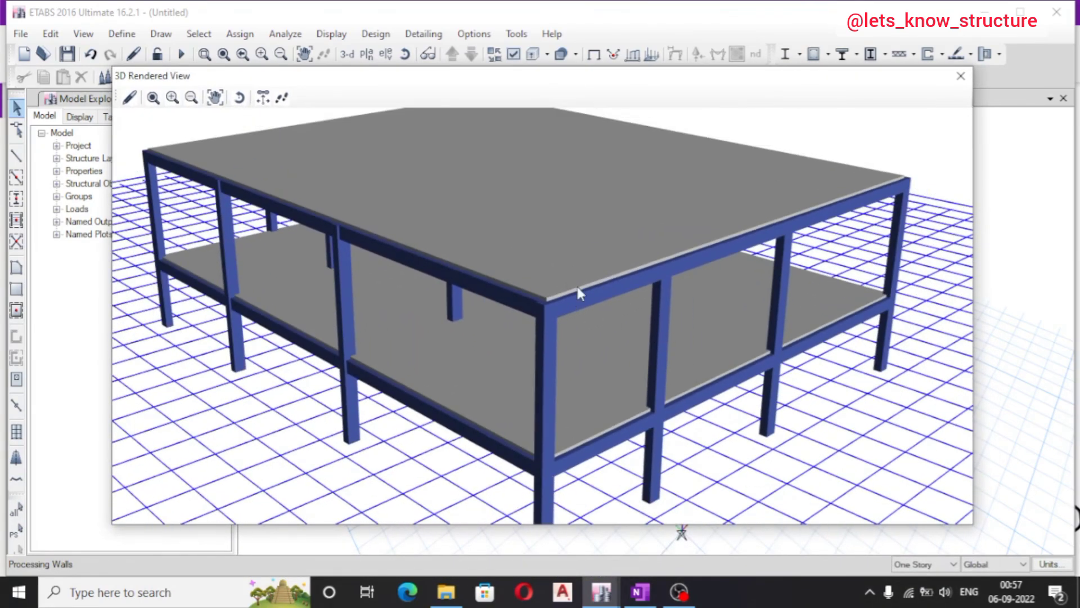
pyautogui.moveTo(576, 285); pyautogui.dragTo(740, 155)
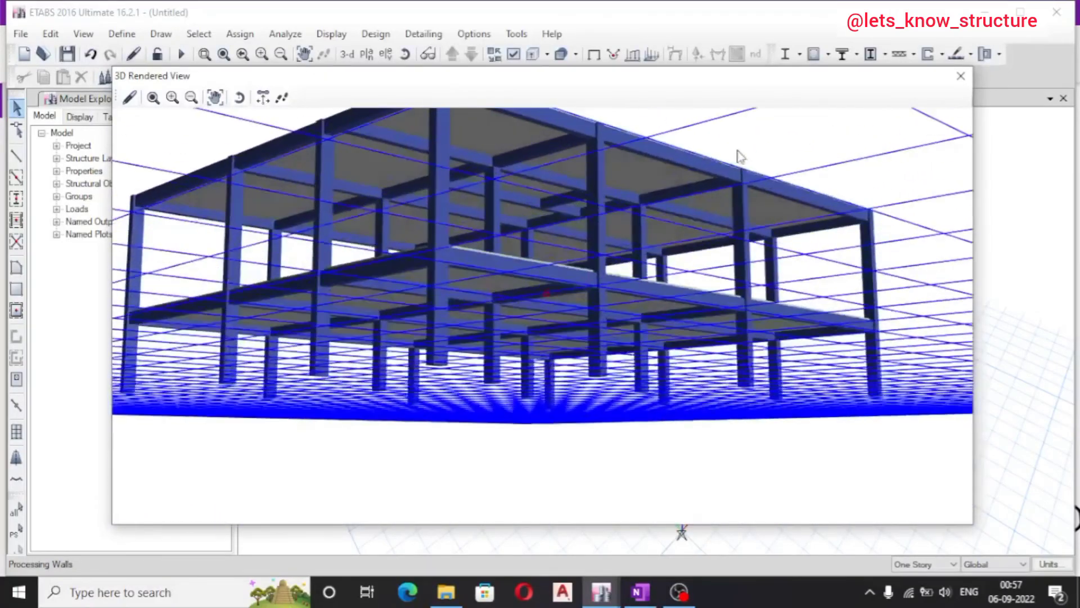
pyautogui.moveTo(359, 218); pyautogui.dragTo(502, 160)
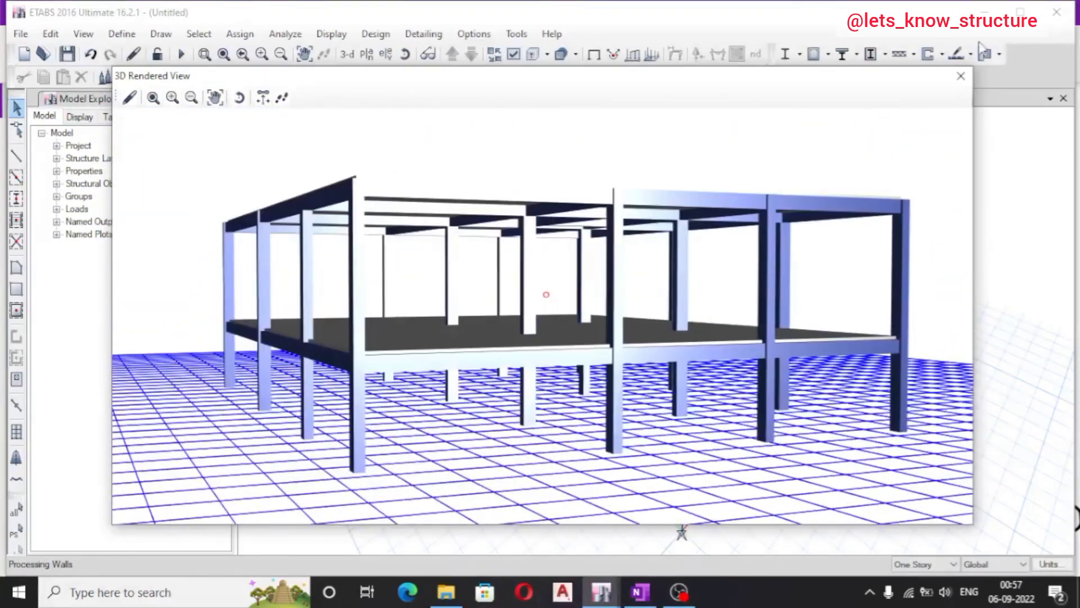
pyautogui.click(961, 77)
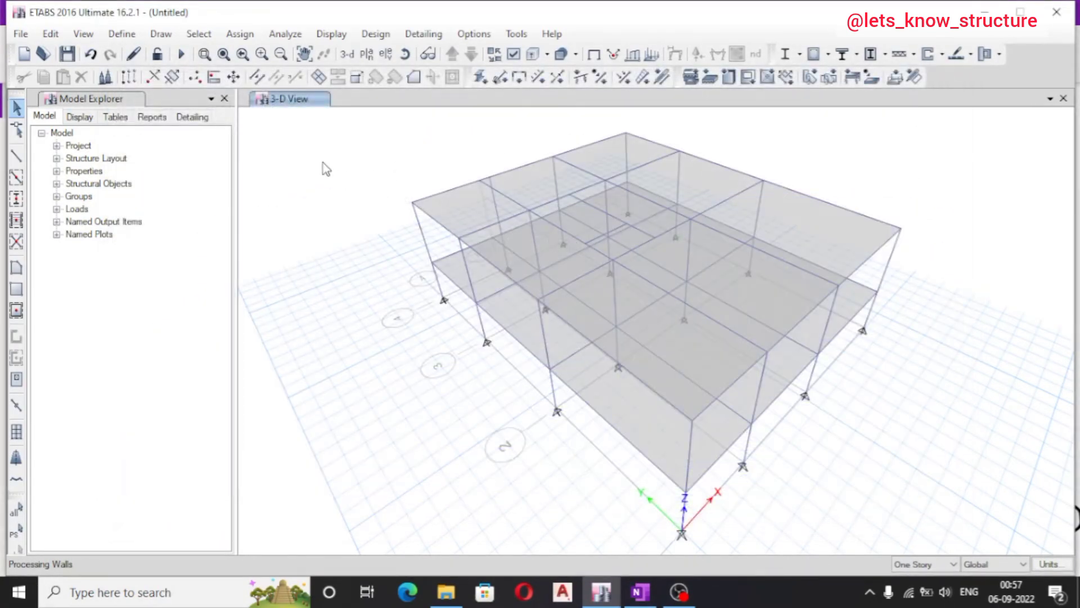
# Show the Base plan view and move up one level to the Story1 plan
pyautogui.click(366, 54)
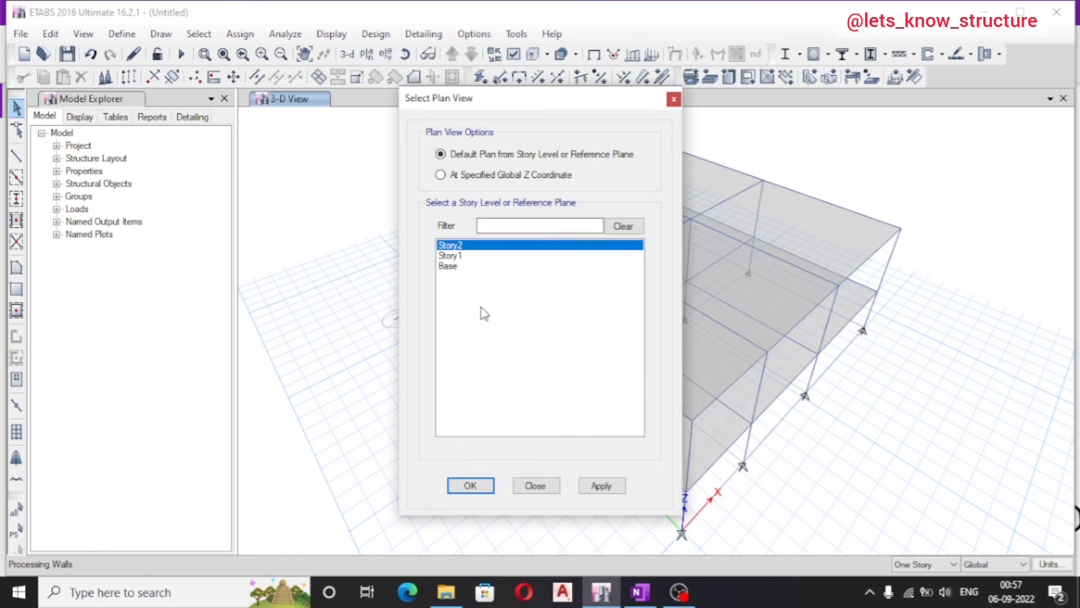
pyautogui.click(482, 266)
pyautogui.click(480, 485)
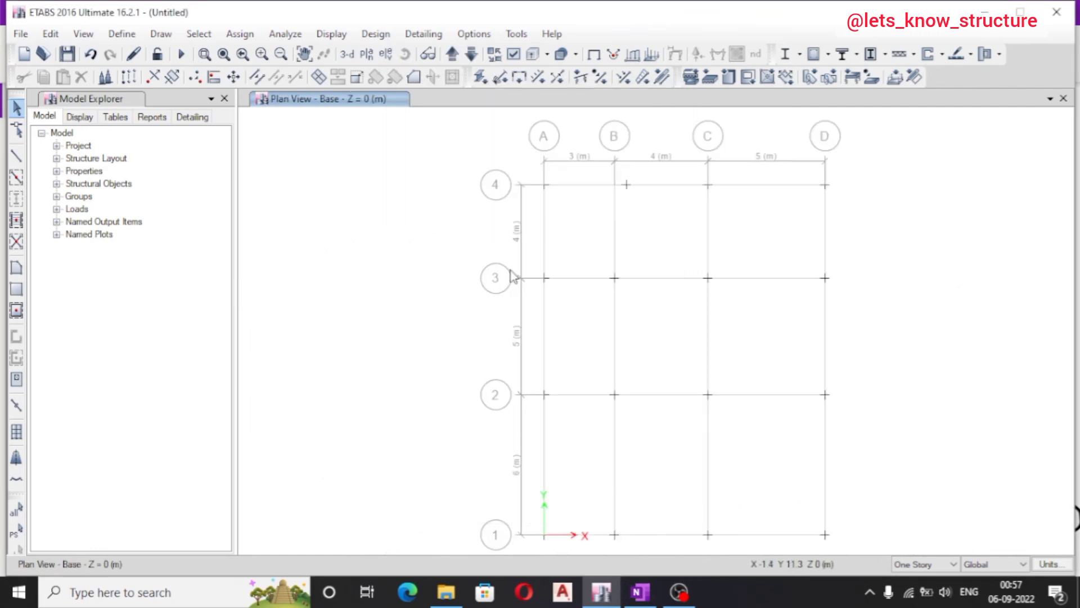
pyautogui.click(452, 54)
pyautogui.scroll(-1, 458, 265)
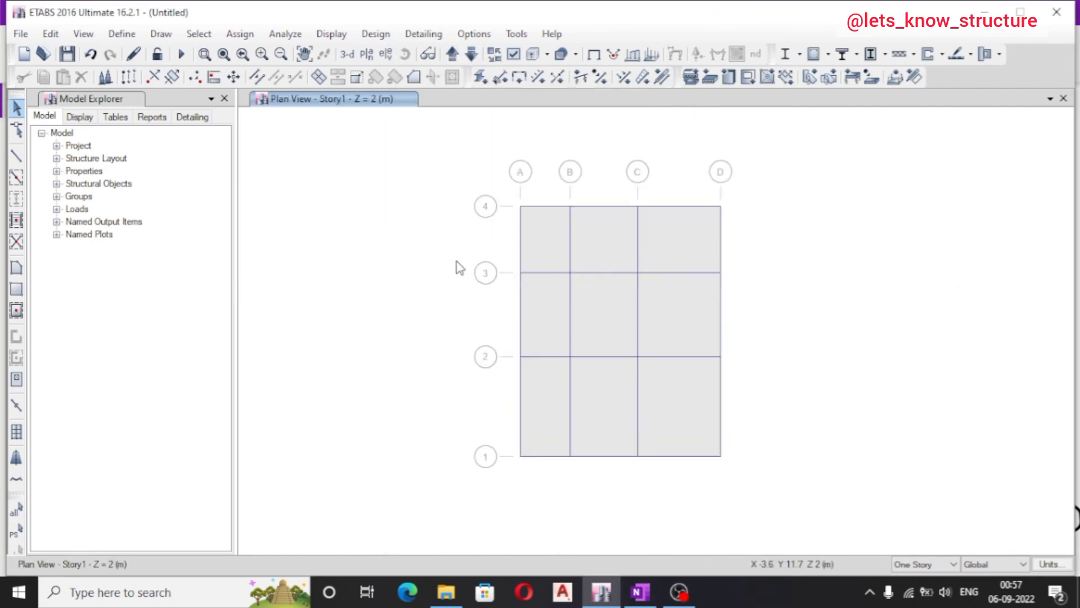
pyautogui.scroll(1, 571, 286)
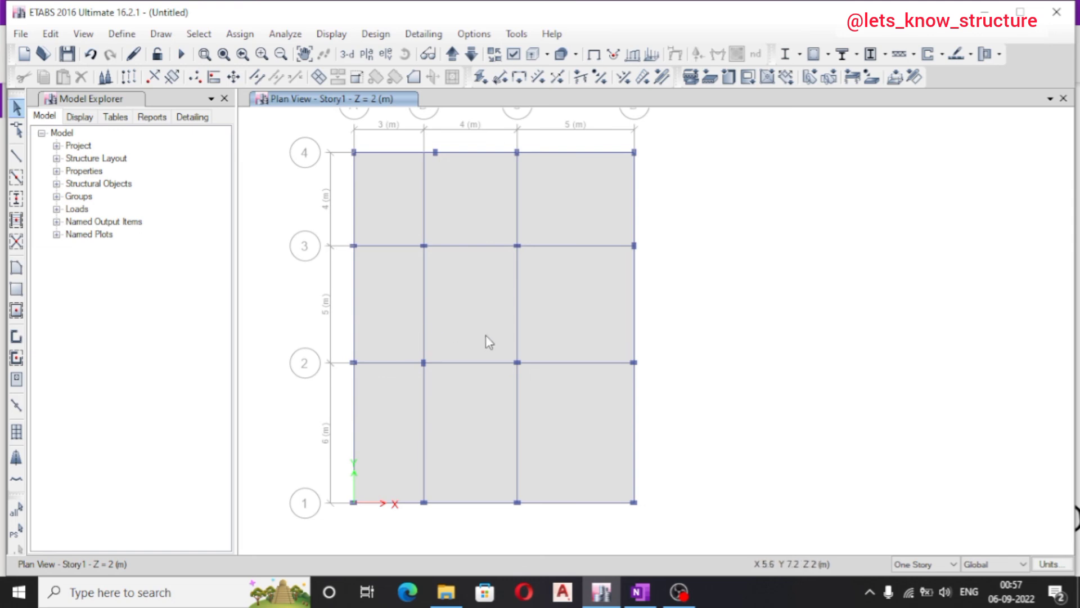
# Review the story scope options for drawing and selecting, keeping One Story active
pyautogui.click(921, 564)
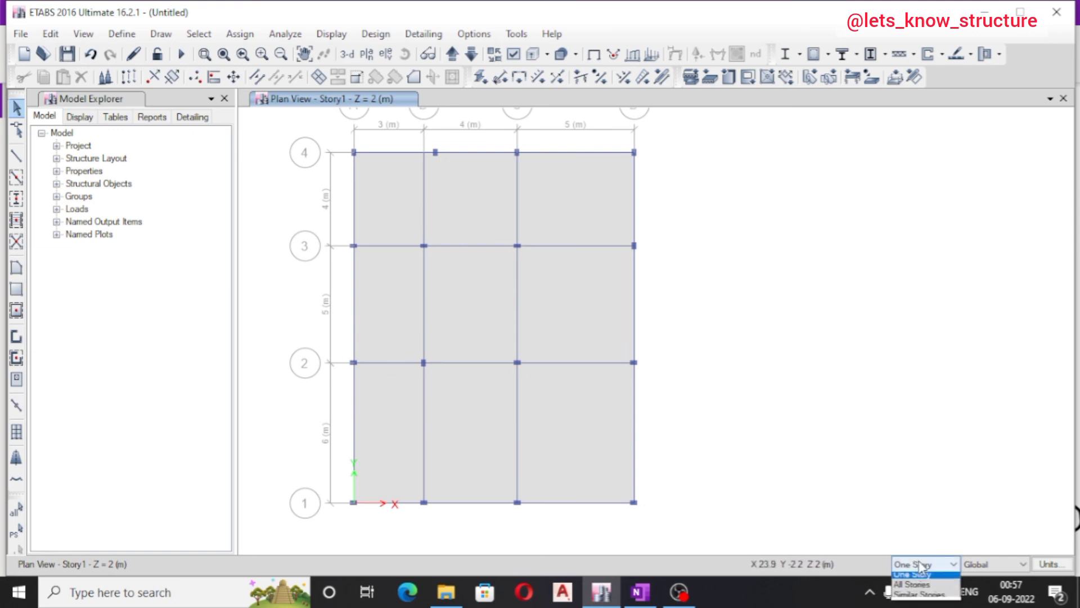
pyautogui.click(927, 573)
pyautogui.click(926, 567)
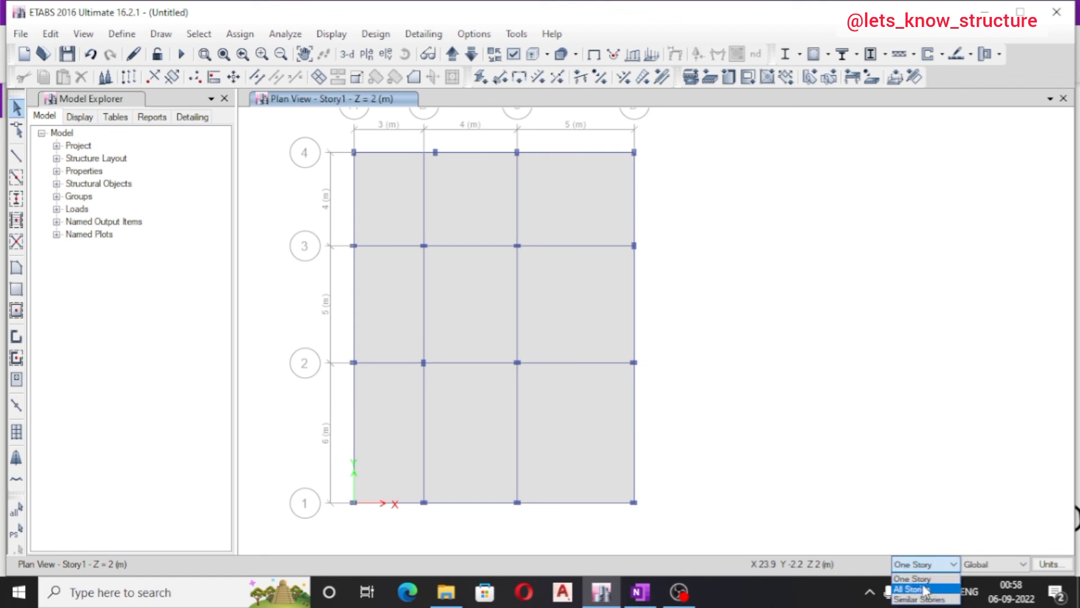
pyautogui.click(920, 565)
pyautogui.click(923, 574)
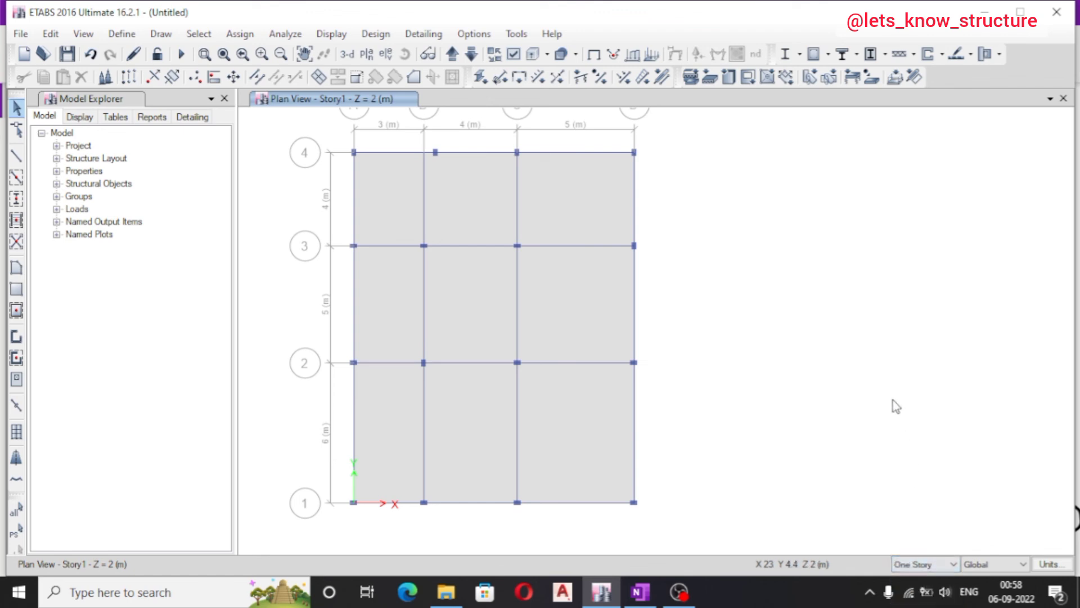
pyautogui.scroll(-5, 643, 304)
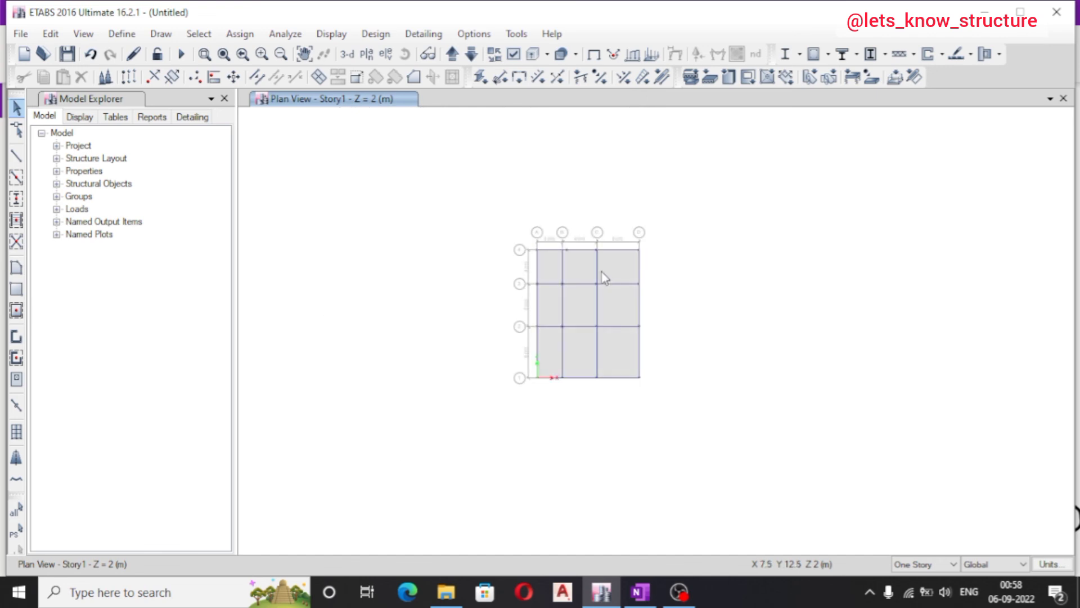
pyautogui.scroll(5, 599, 270)
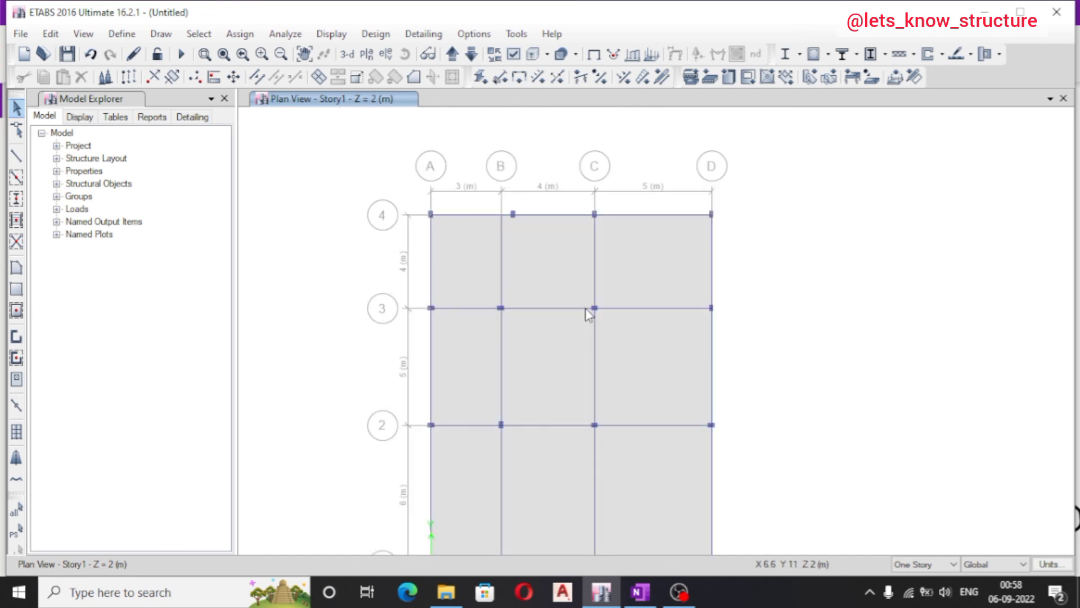
pyautogui.scroll(-5, 585, 292)
pyautogui.scroll(5, 475, 292)
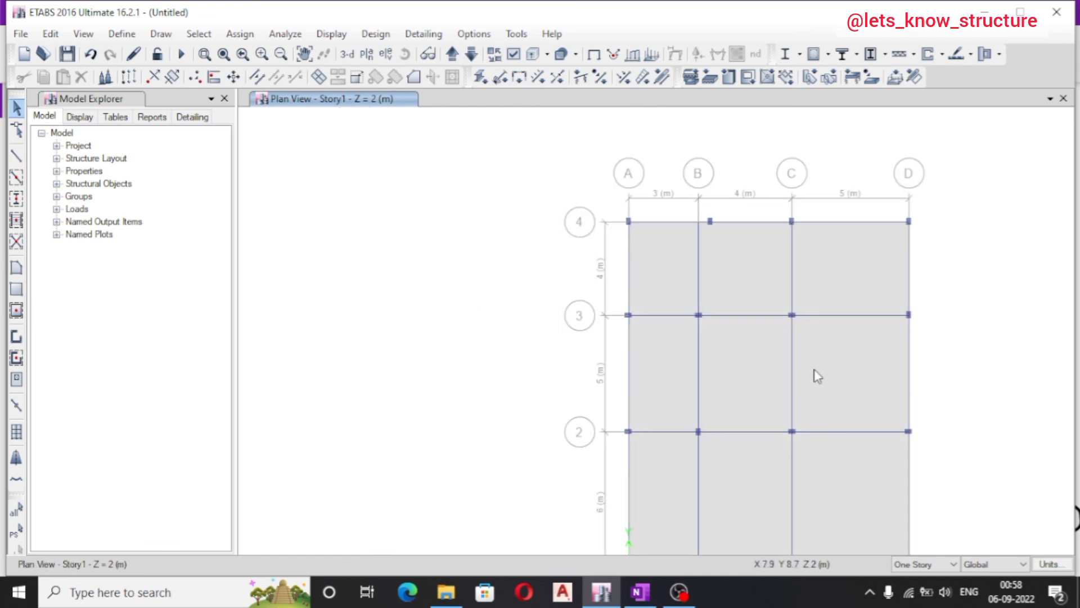
pyautogui.scroll(-5, 719, 379)
pyautogui.scroll(5, 687, 356)
pyautogui.scroll(-5, 601, 324)
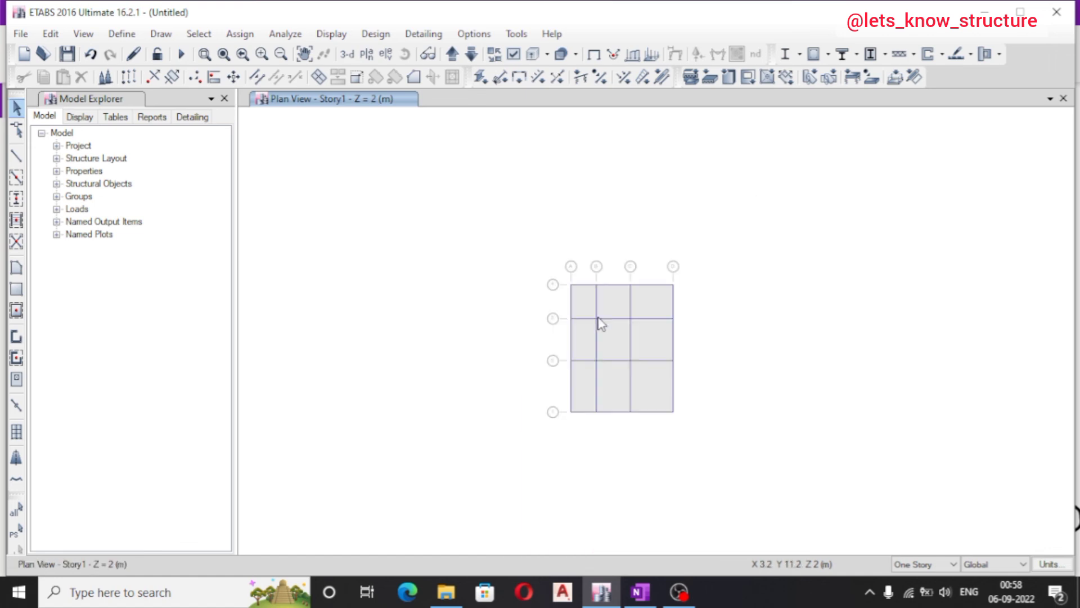
# Delete the slab in the Story1 panel between grids A-B and 3-4
pyautogui.scroll(3, 605, 315)
pyautogui.scroll(3, 563, 290)
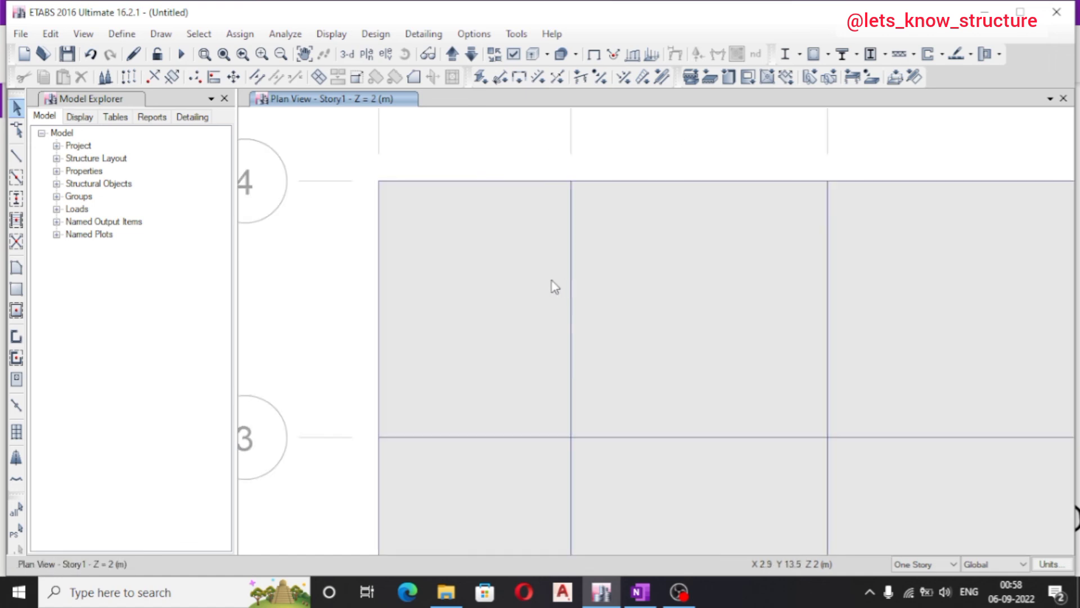
pyautogui.click(520, 297)
pyautogui.scroll(5, 552, 212)
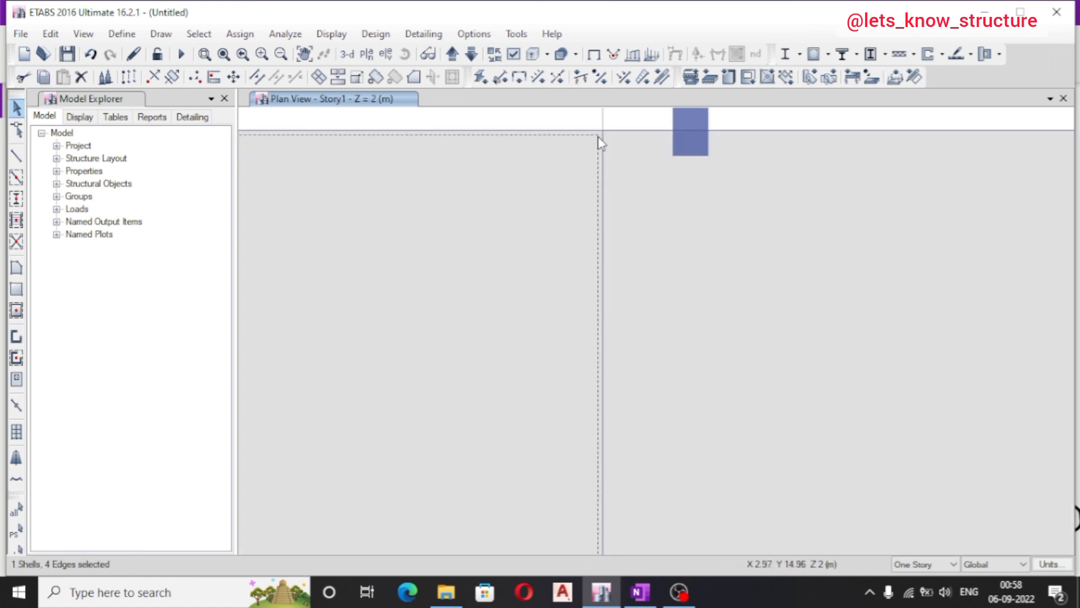
pyautogui.click(592, 351)
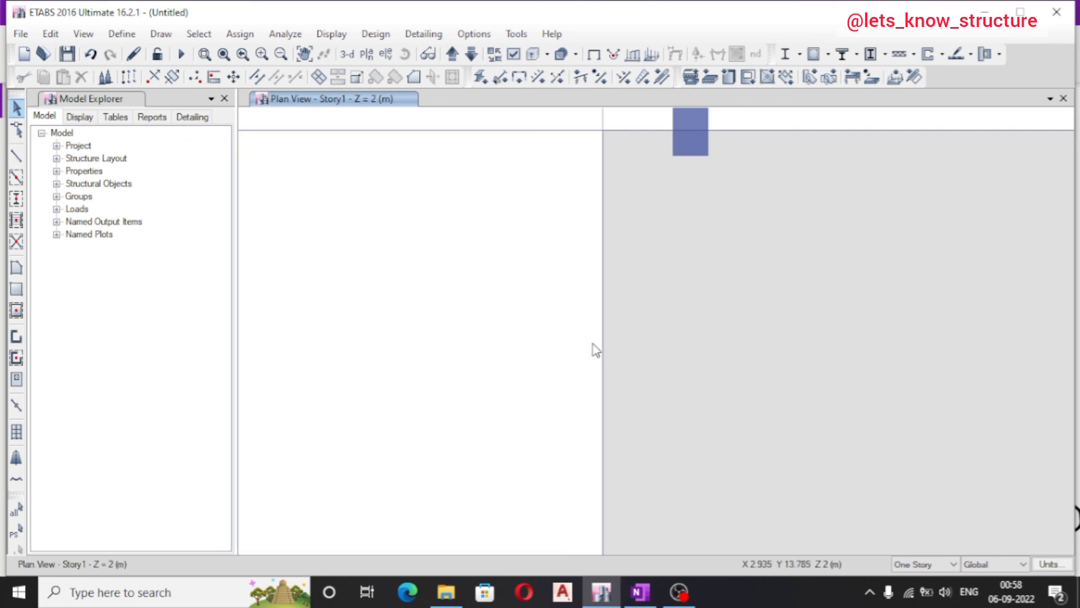
pyautogui.scroll(-5, 636, 323)
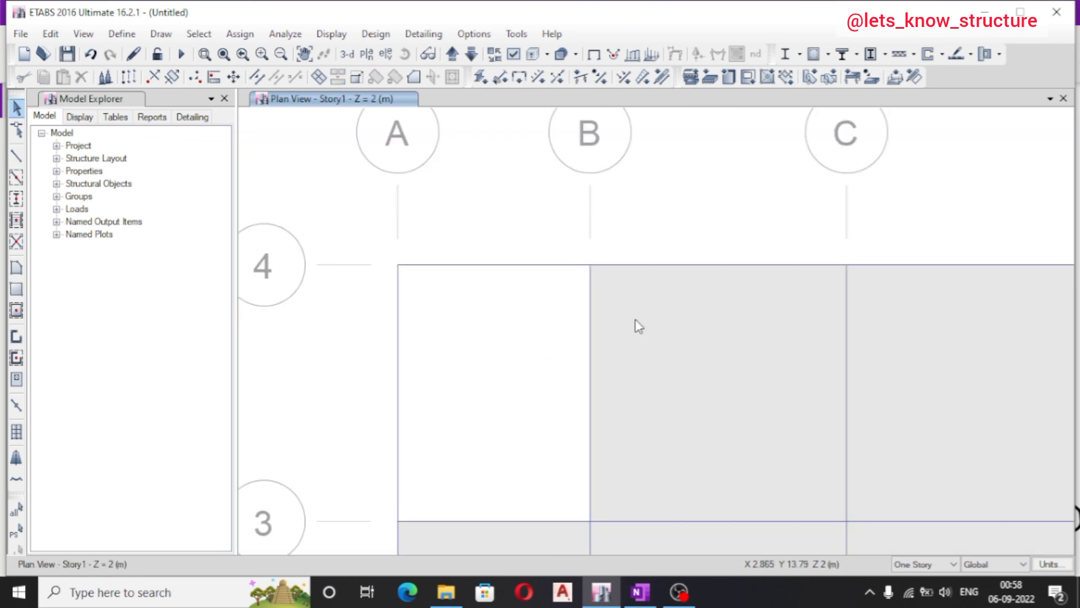
# Draw a rectangular SLAB 125MM floor from grid intersection A-4, ending slightly short of grids B and 3
pyautogui.click(161, 34)
pyautogui.moveTo(293, 147)
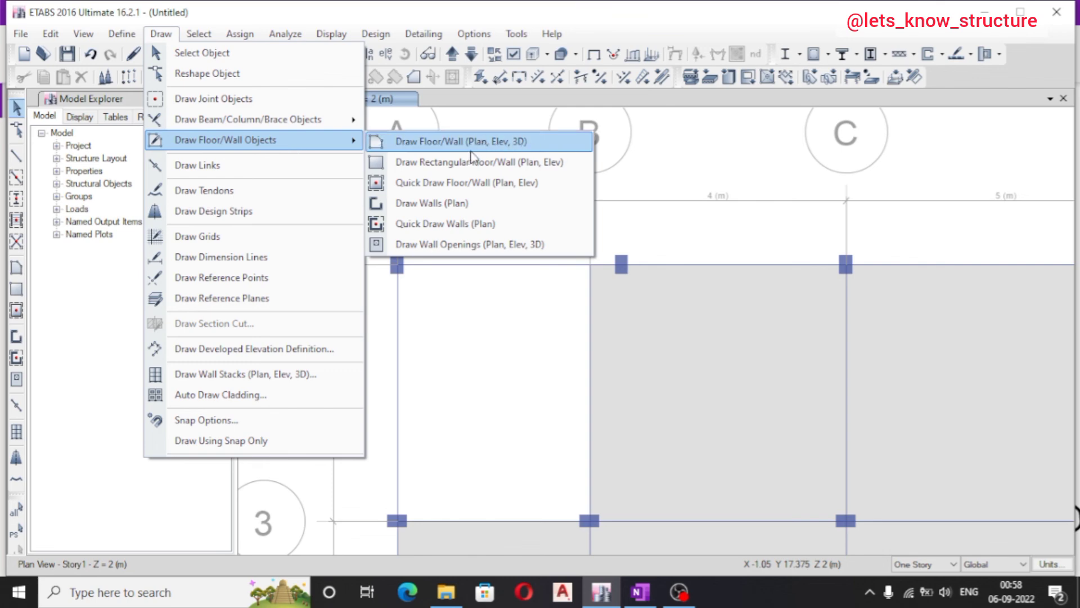
pyautogui.click(474, 162)
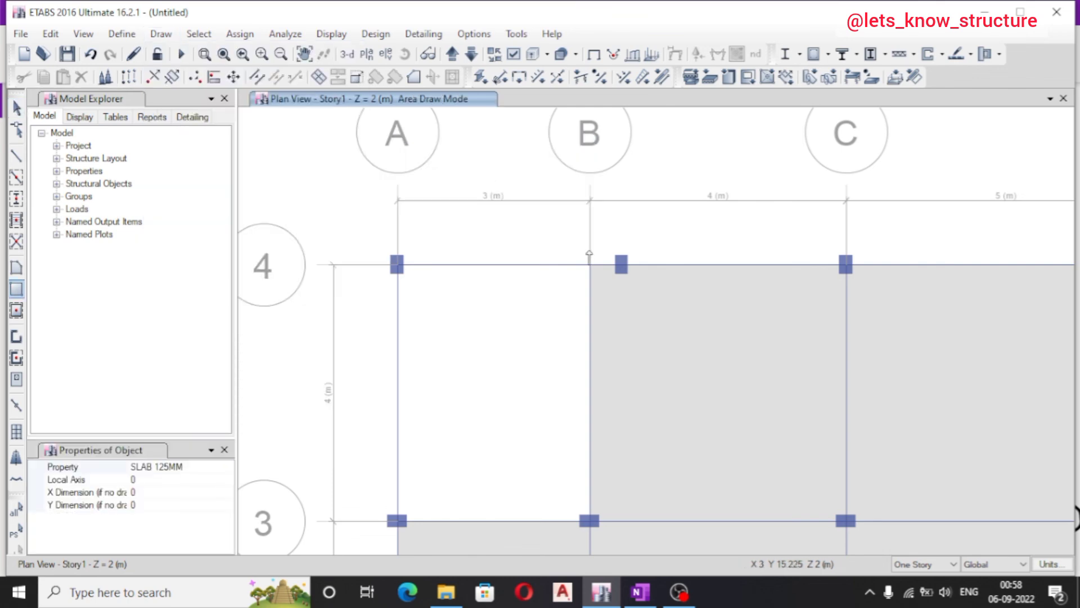
pyautogui.click(397, 264)
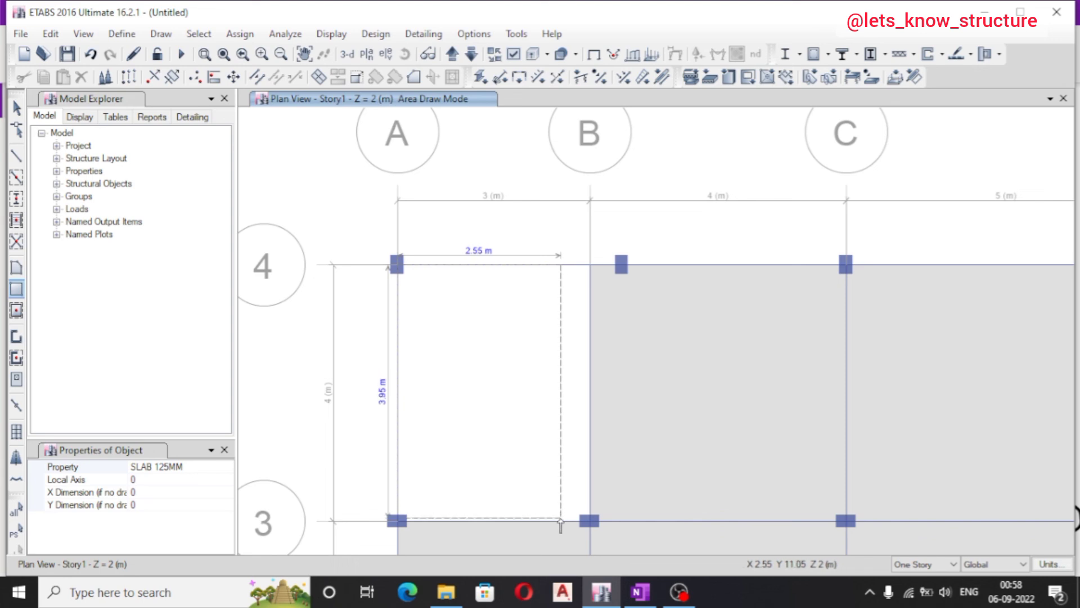
pyautogui.click(545, 498)
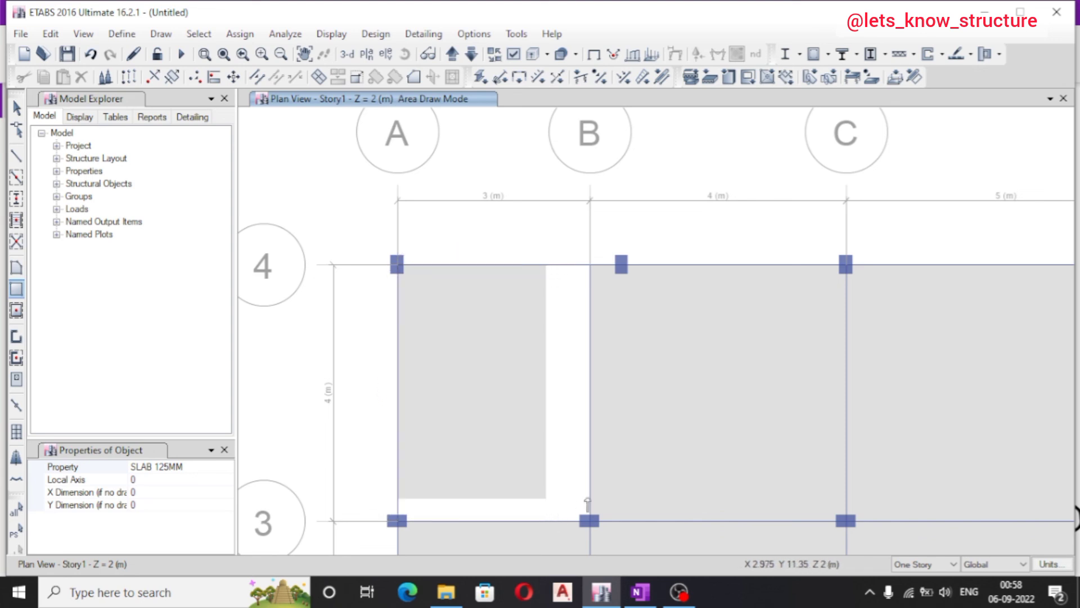
pyautogui.scroll(-3, 451, 302)
pyautogui.scroll(3, 505, 386)
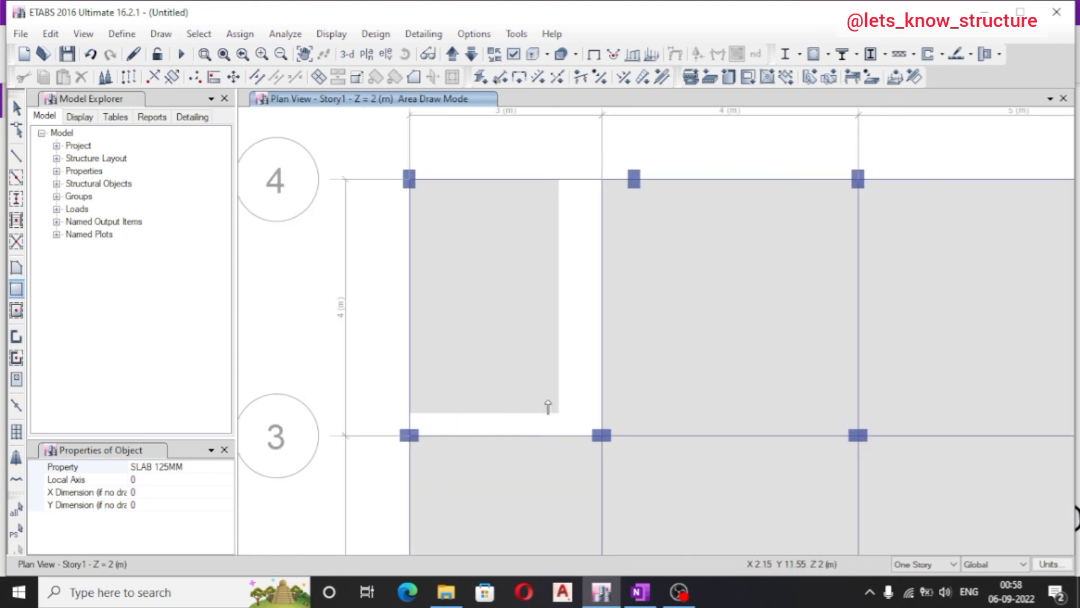
pyautogui.press('Escape')
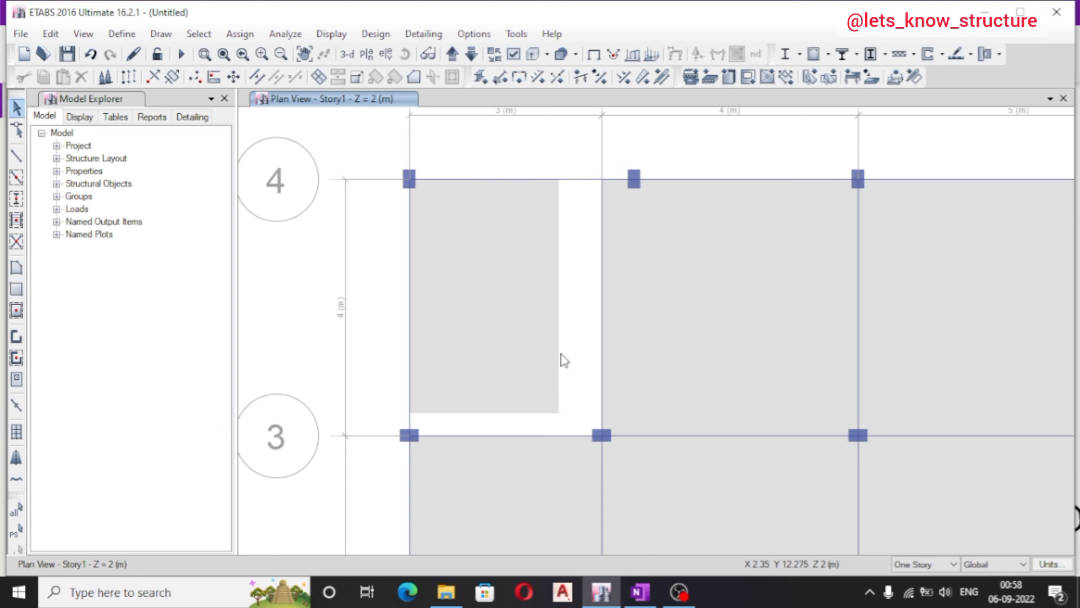
# Reshape the undersized slab by moving its free corner to the column at grid intersection B-3
pyautogui.scroll(3, 528, 389)
pyautogui.click(569, 383)
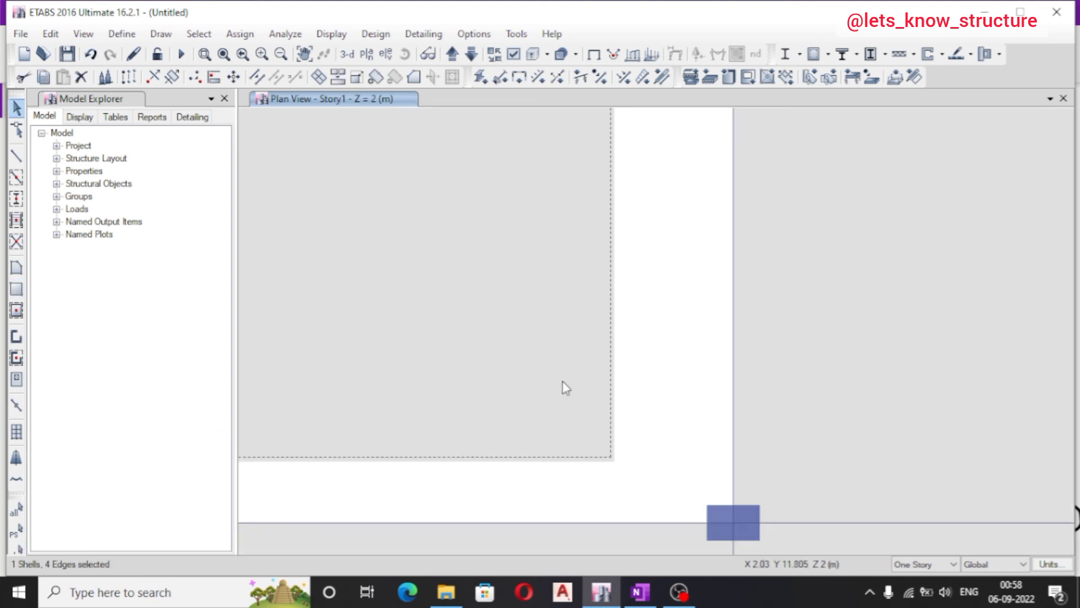
pyautogui.click(17, 132)
pyautogui.scroll(-2, 535, 291)
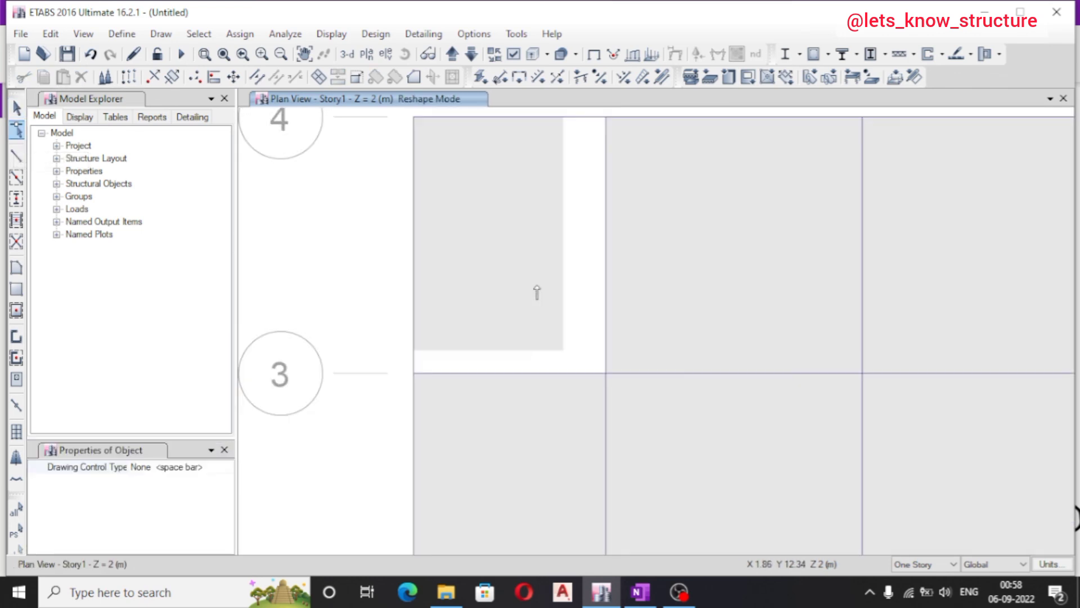
pyautogui.scroll(2, 564, 335)
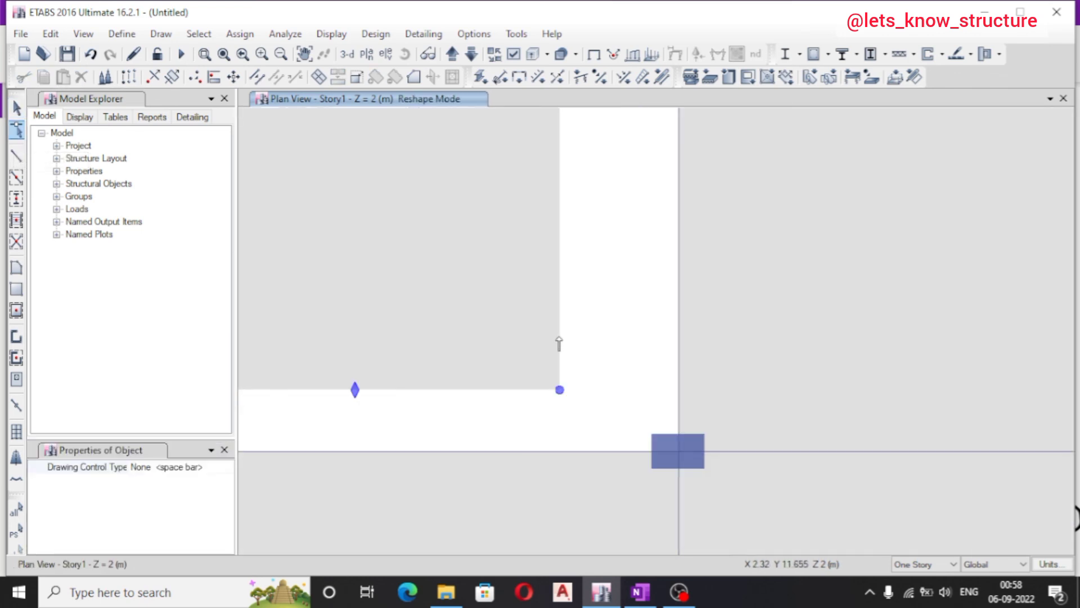
pyautogui.scroll(-3, 587, 347)
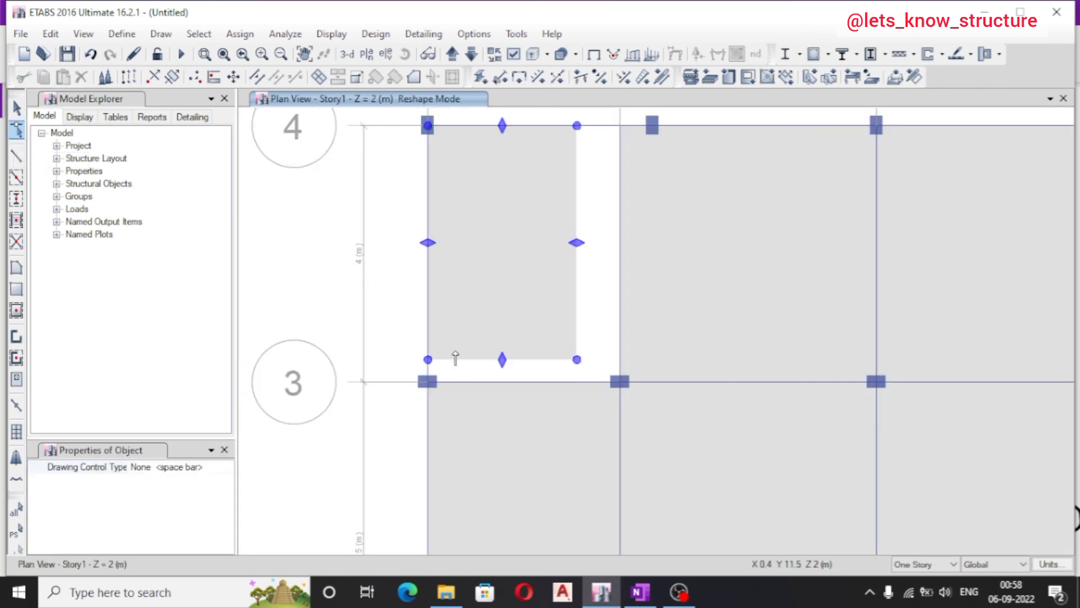
pyautogui.scroll(3, 560, 355)
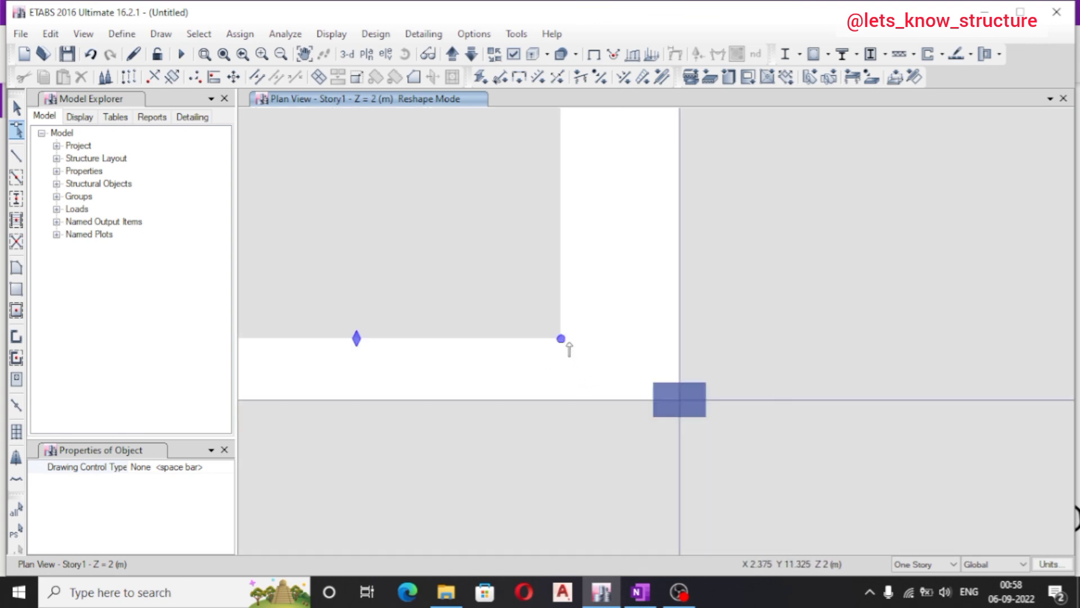
pyautogui.moveTo(561, 339); pyautogui.dragTo(680, 400)
# Move the slab's two remaining misplaced corners to grid intersections A-3 and B-4, and leave reshape mode
pyautogui.scroll(-3, 712, 394)
pyautogui.scroll(3, 523, 394)
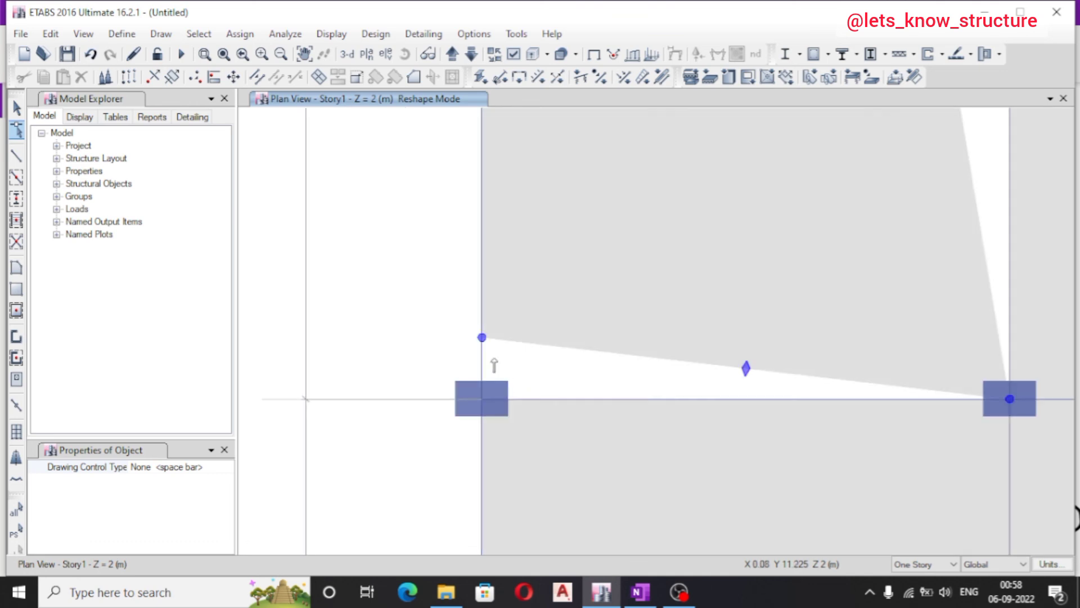
pyautogui.moveTo(482, 338); pyautogui.dragTo(481, 400)
pyautogui.scroll(-3, 552, 365)
pyautogui.click(642, 194)
pyautogui.scroll(3, 619, 163)
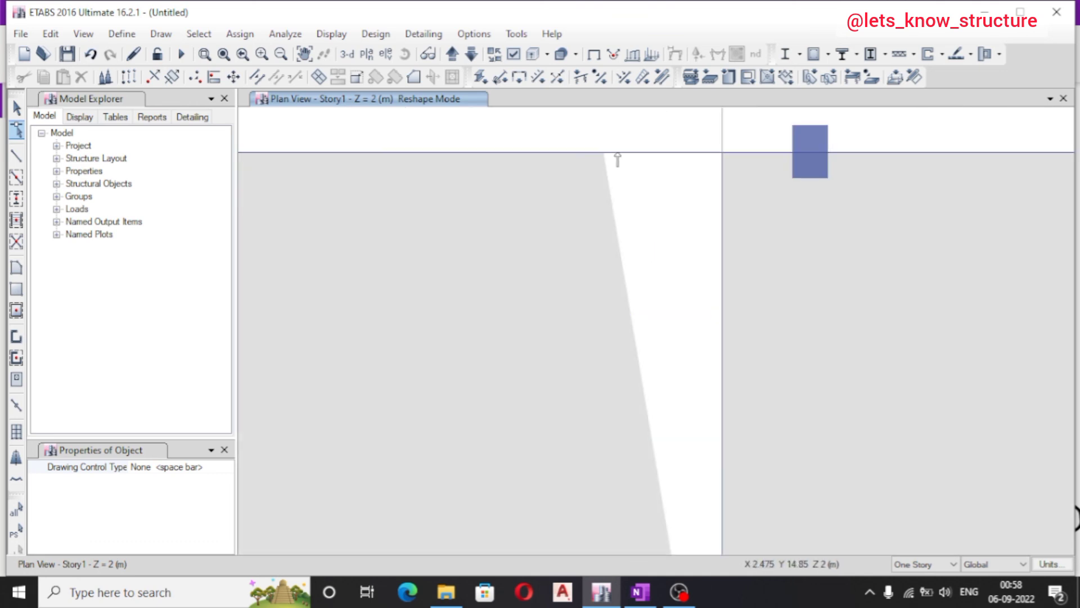
pyautogui.moveTo(604, 152); pyautogui.dragTo(723, 152)
pyautogui.scroll(-3, 613, 234)
pyautogui.click(602, 318)
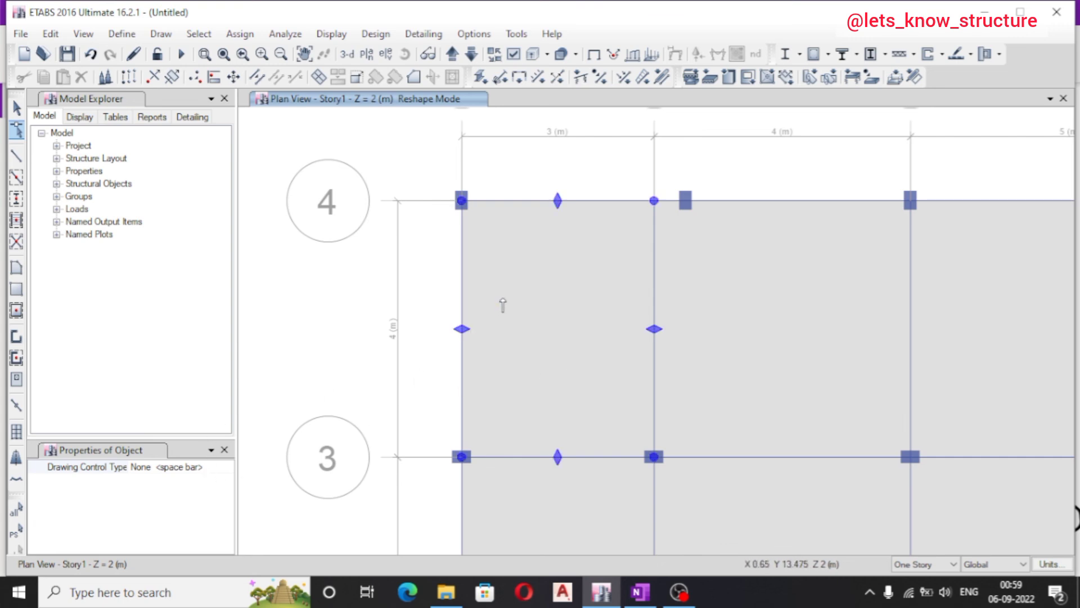
pyautogui.press('Escape')
# Delete the reshaped slab from the panel between grids A-B and 3-4
pyautogui.scroll(3, 565, 307)
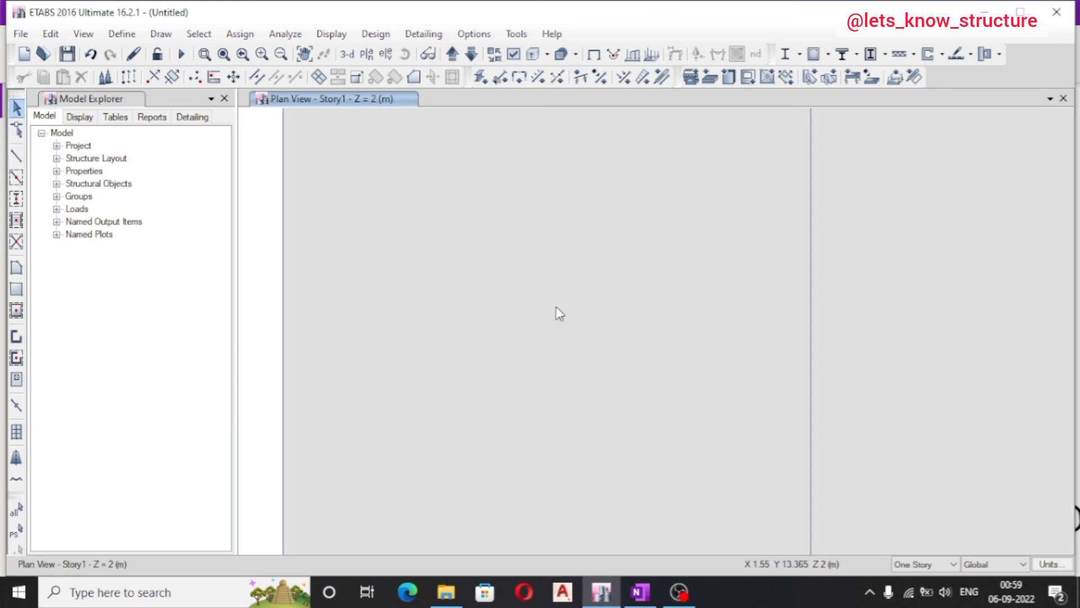
pyautogui.click(553, 321)
pyautogui.scroll(-3, 552, 332)
pyautogui.click(551, 346)
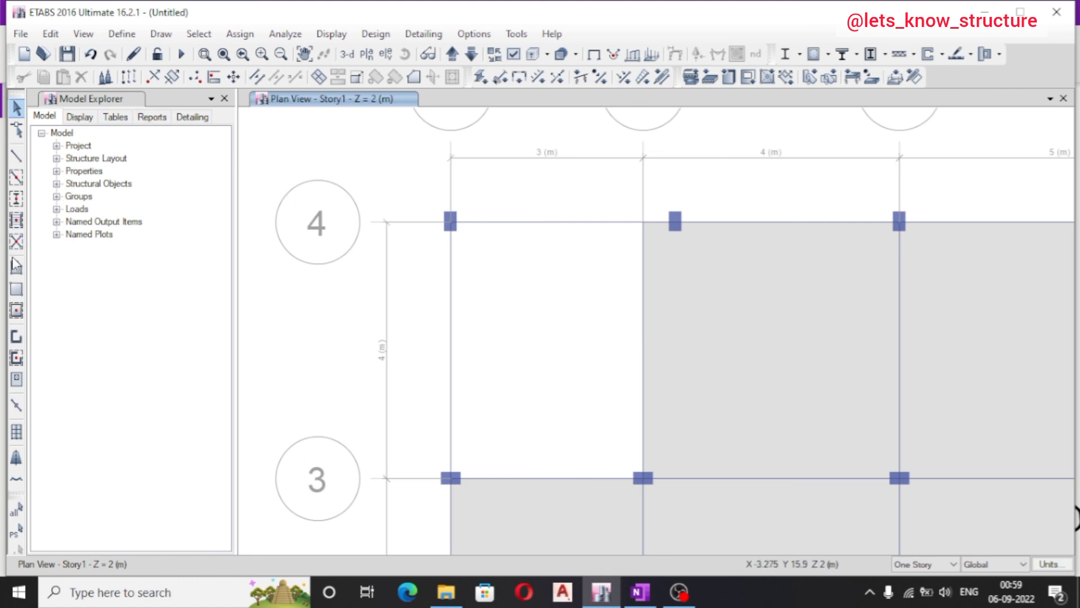
# Draw another rectangular SLAB 125MM floor from grid intersection A-4, leaving gaps to grids B and 3
pyautogui.click(16, 289)
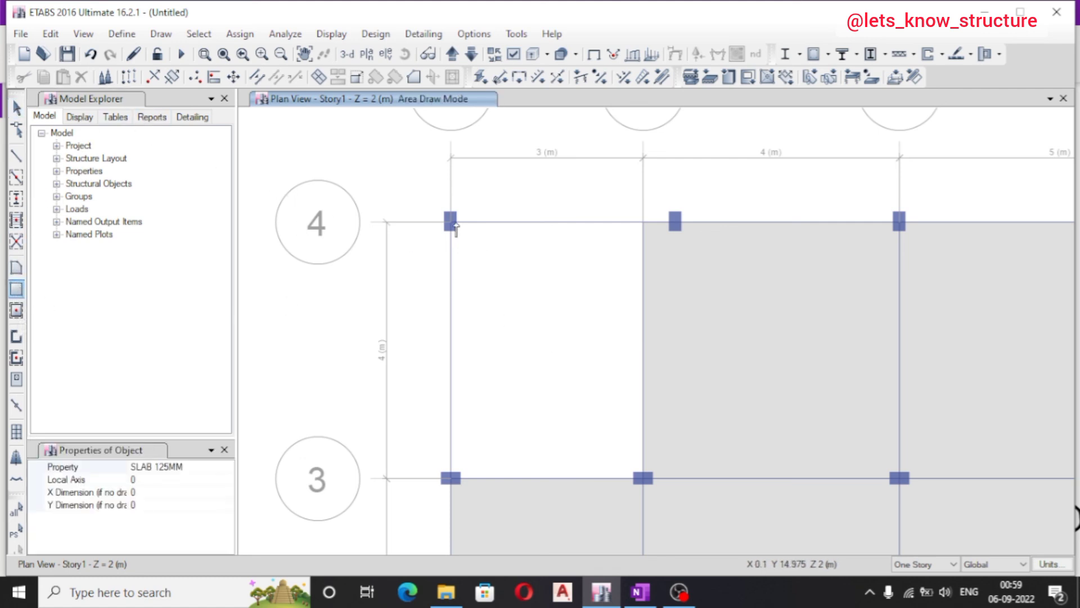
pyautogui.moveTo(451, 223); pyautogui.dragTo(599, 403)
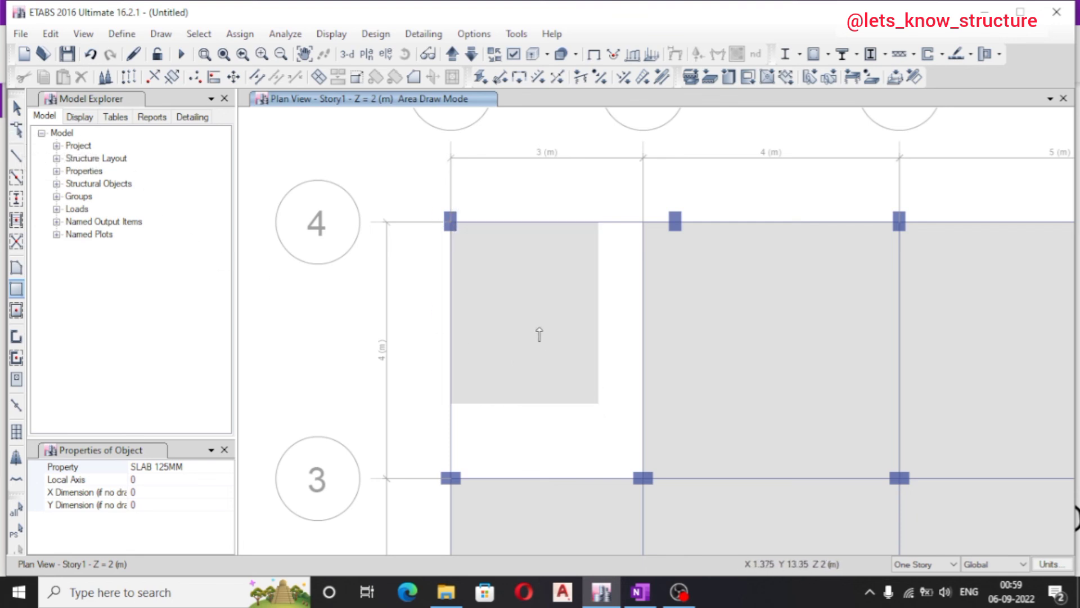
pyautogui.scroll(3, 599, 344)
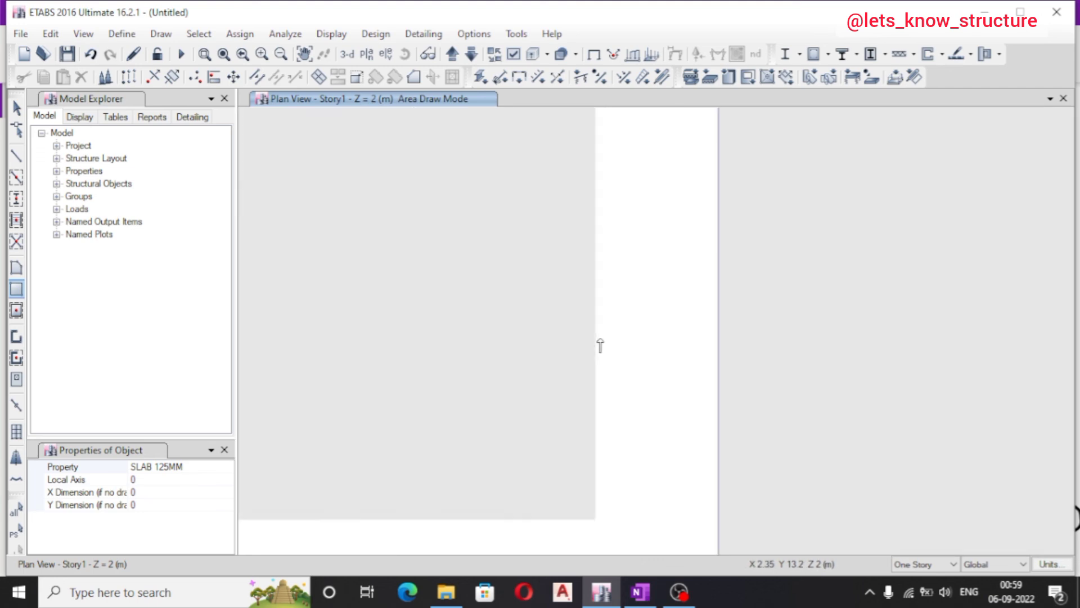
pyautogui.press('Escape')
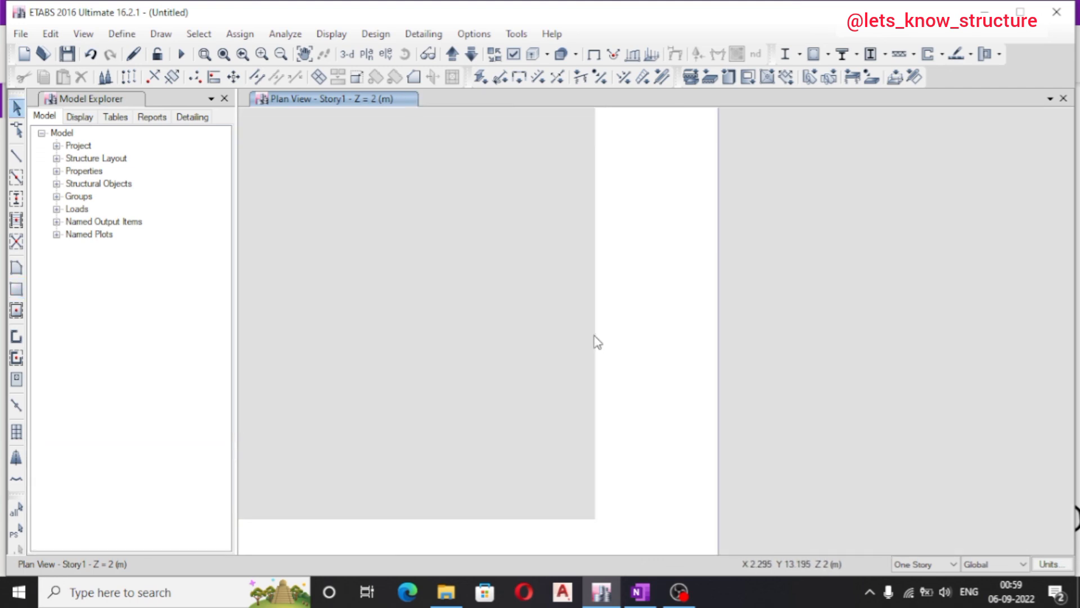
# Expand the undersized slab in panel A-B/3-4 by offsetting its edge facing grid B by 500 mm
pyautogui.click(594, 338)
pyautogui.scroll(-3, 604, 371)
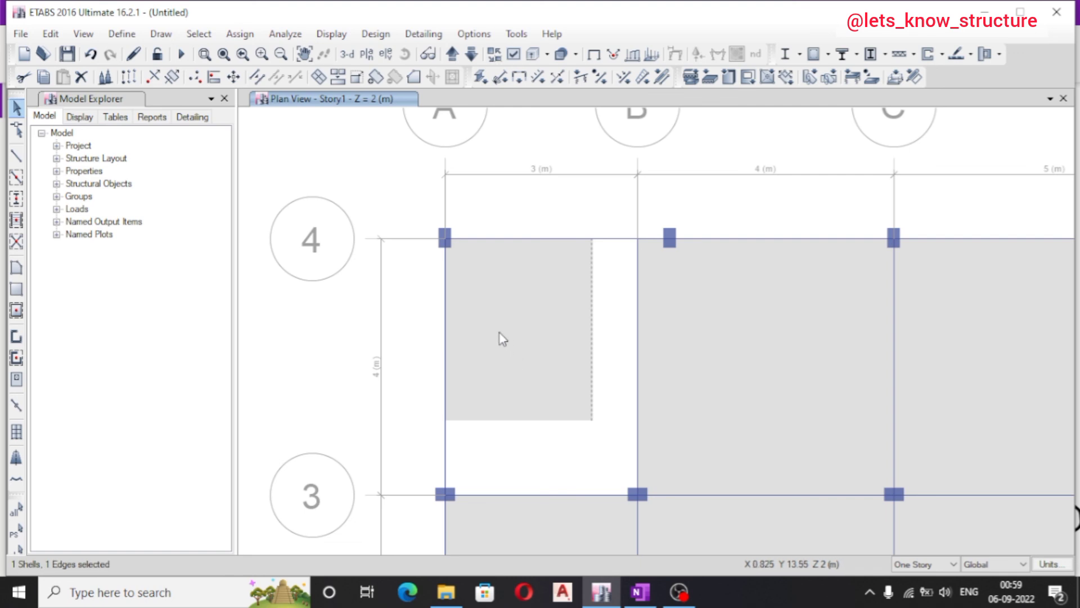
pyautogui.click(51, 34)
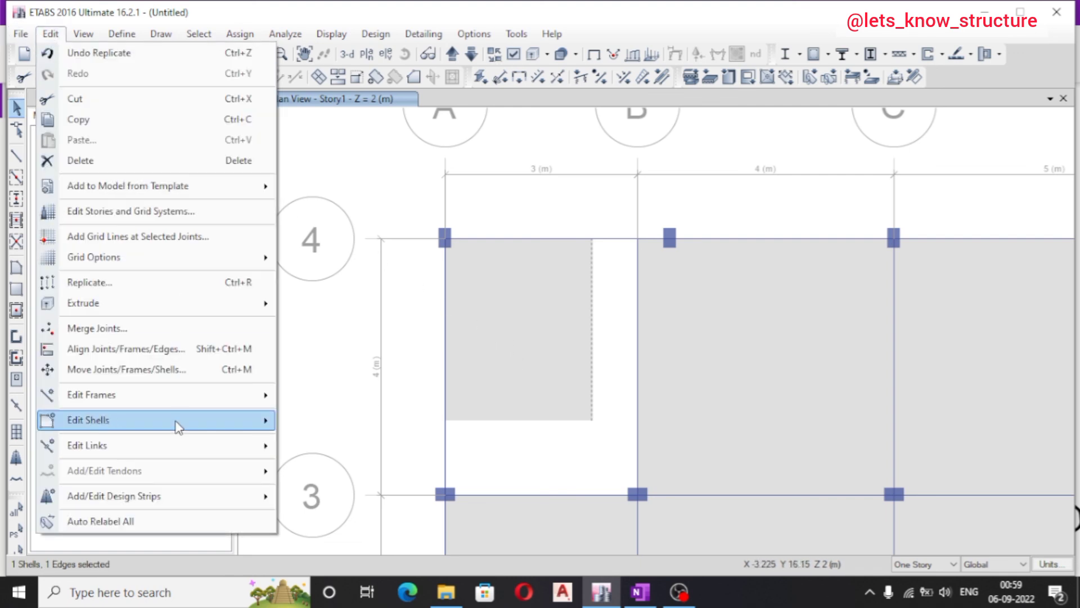
pyautogui.moveTo(167, 428)
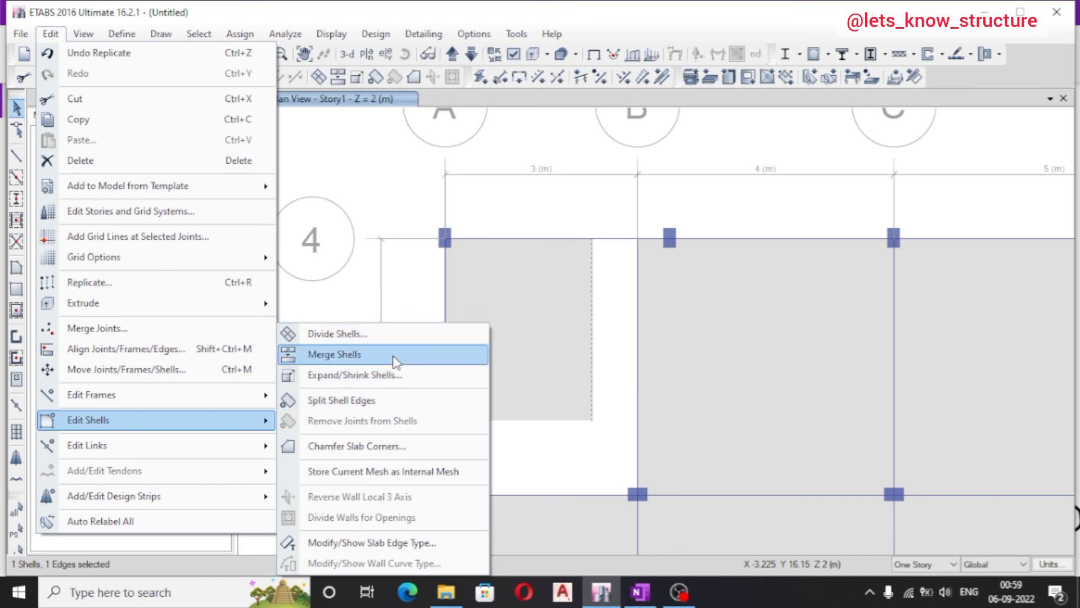
pyautogui.click(393, 372)
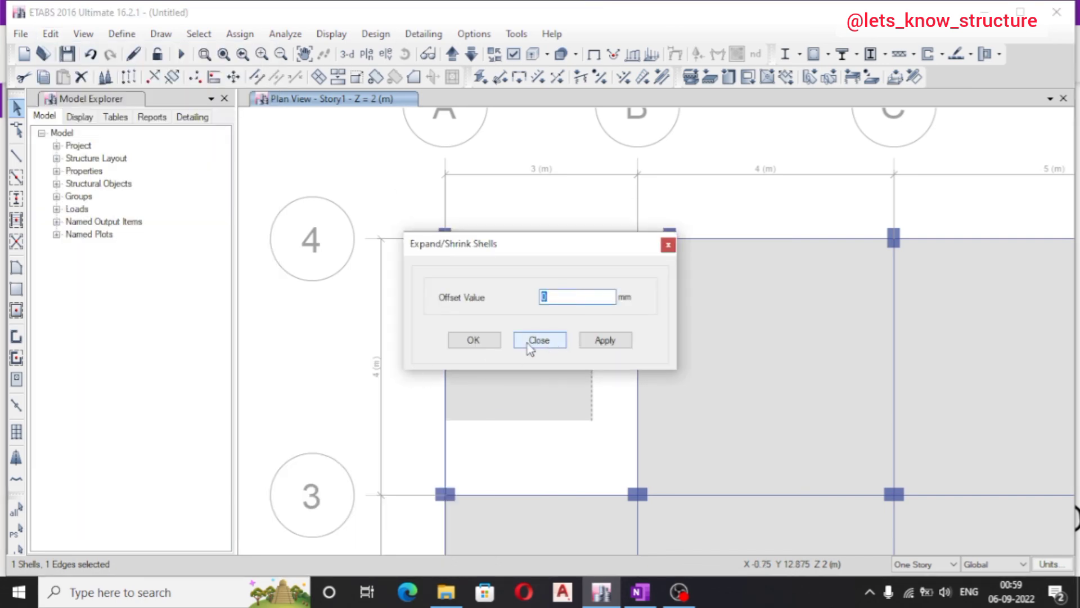
pyautogui.write('500')
pyautogui.press('Tab')
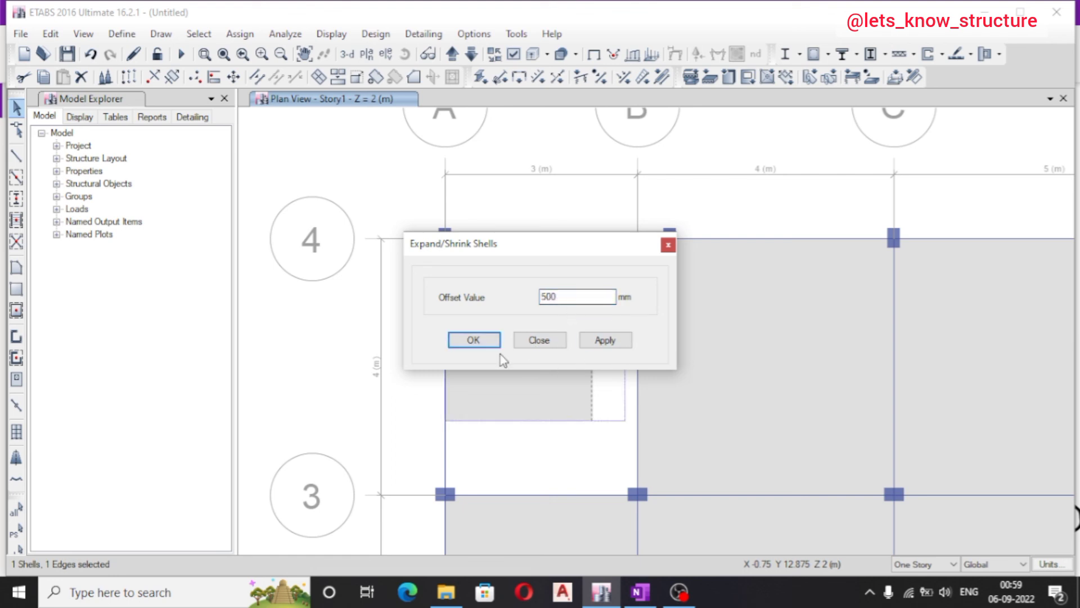
pyautogui.click(482, 343)
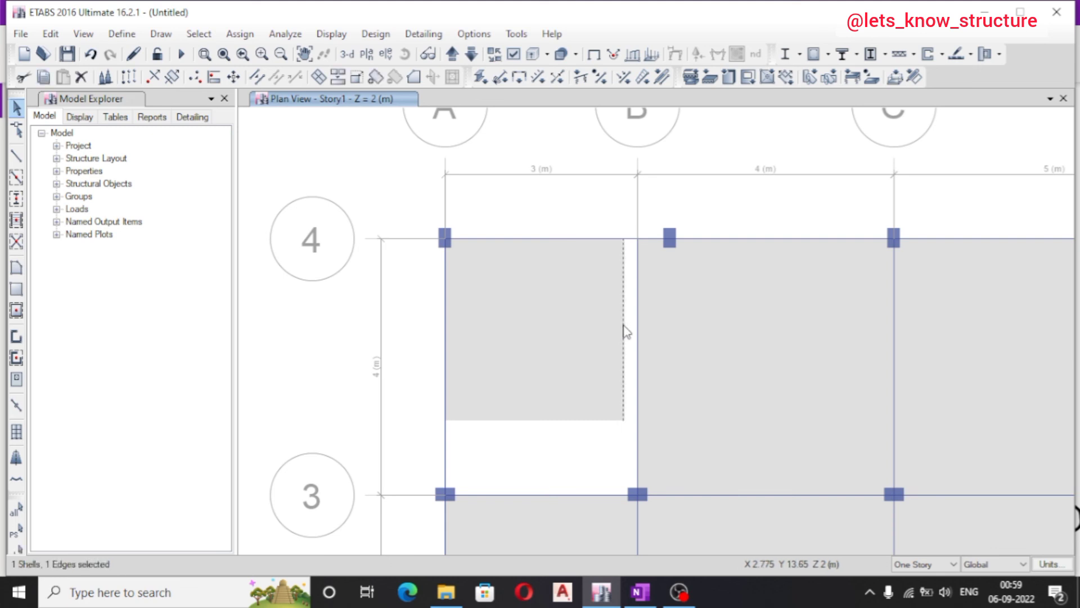
# Delete the undersized slab and draw a rectangular SLAB 125MM floor from grid intersection A-4 to B-3
pyautogui.press('Delete')
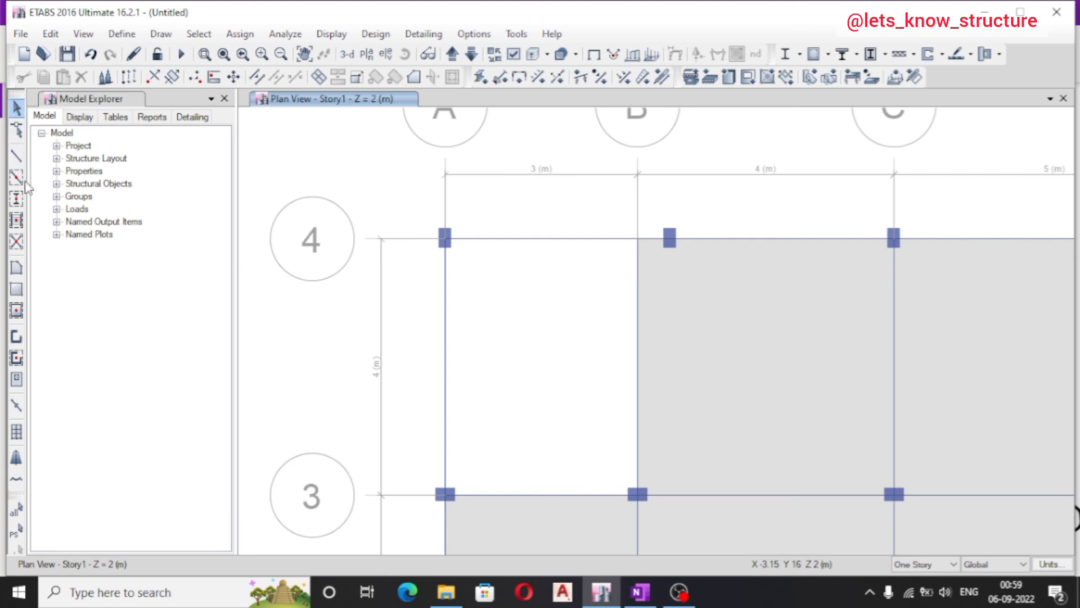
pyautogui.click(17, 289)
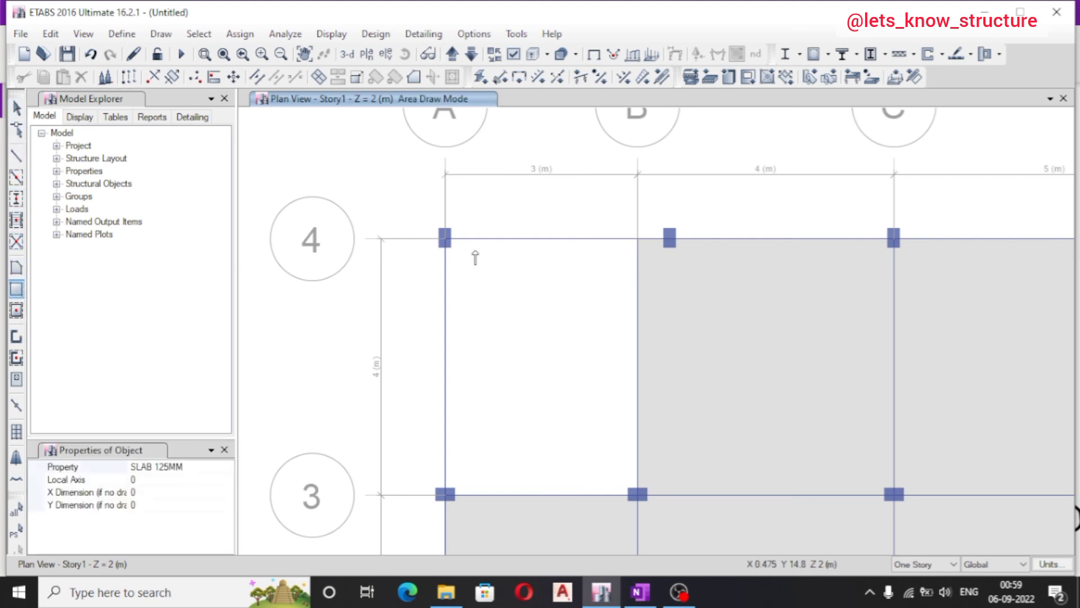
pyautogui.moveTo(445, 238); pyautogui.dragTo(637, 494)
pyautogui.scroll(4, 580, 217)
pyautogui.scroll(-3, 559, 381)
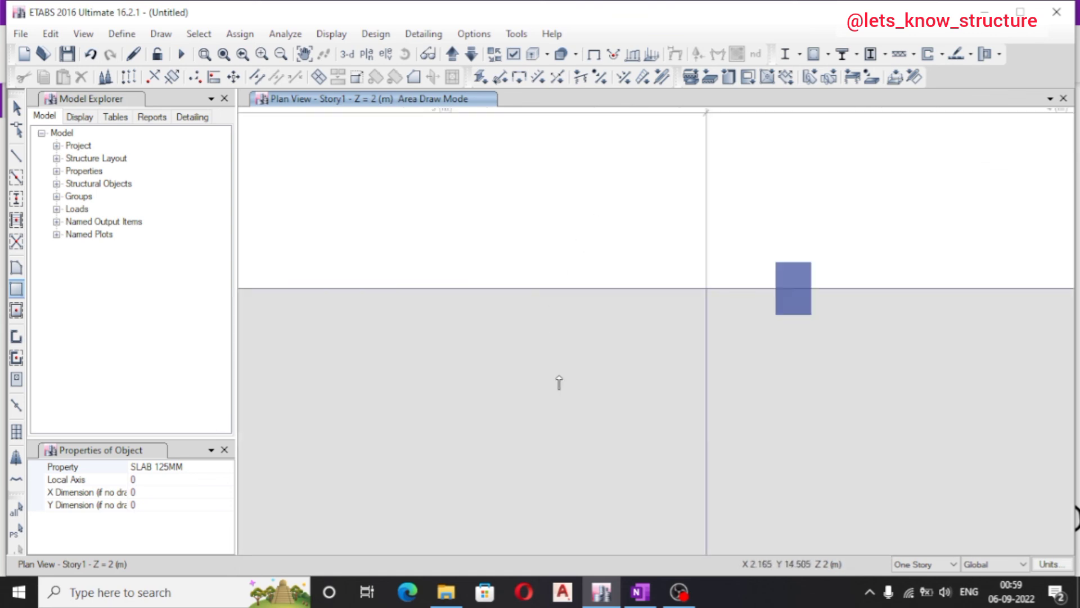
pyautogui.scroll(3, 539, 330)
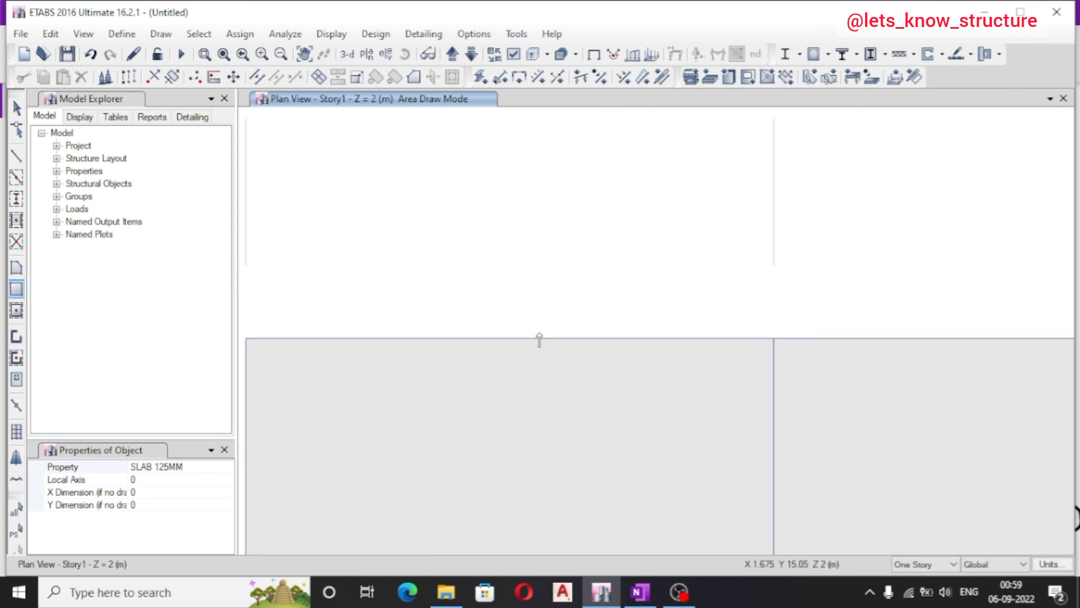
pyautogui.press('Escape')
pyautogui.scroll(-3, 577, 338)
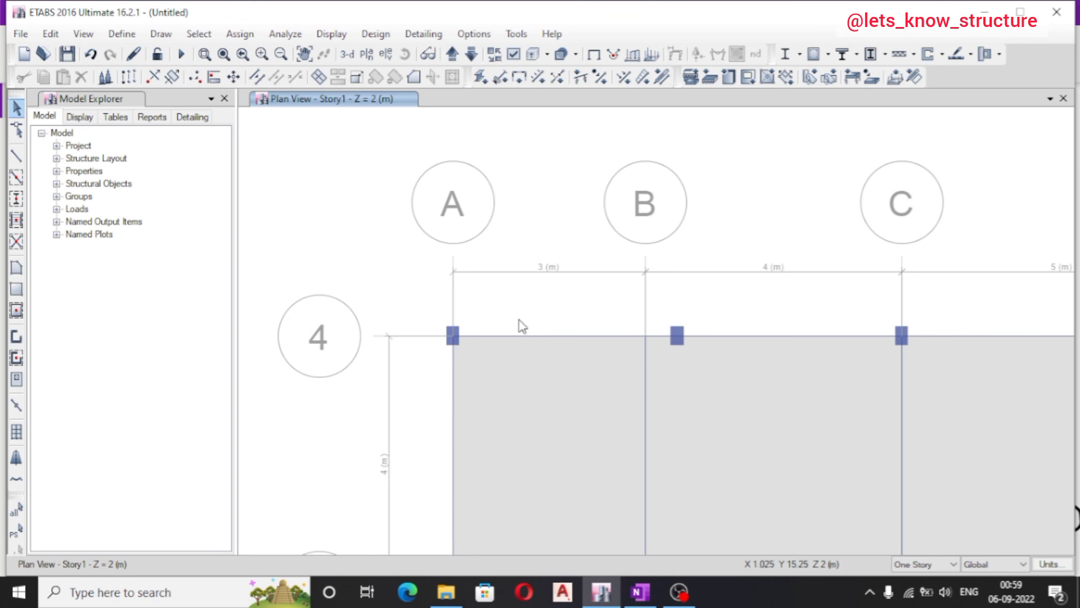
# Hide the beams in the Story1 plan view so the slab edge on grid 4 can be selected
pyautogui.scroll(3, 528, 332)
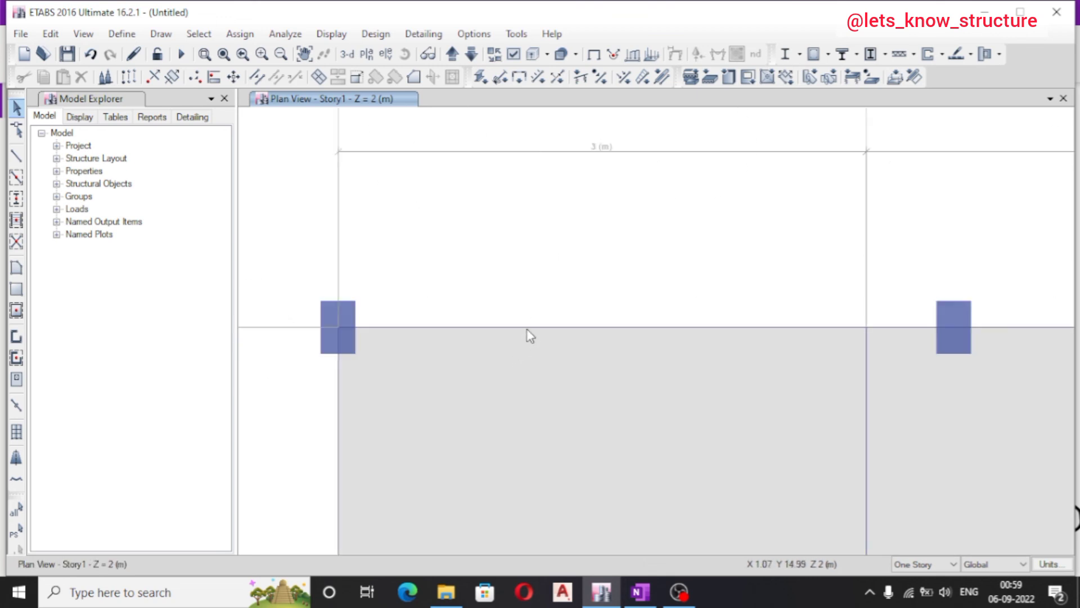
pyautogui.click(528, 329)
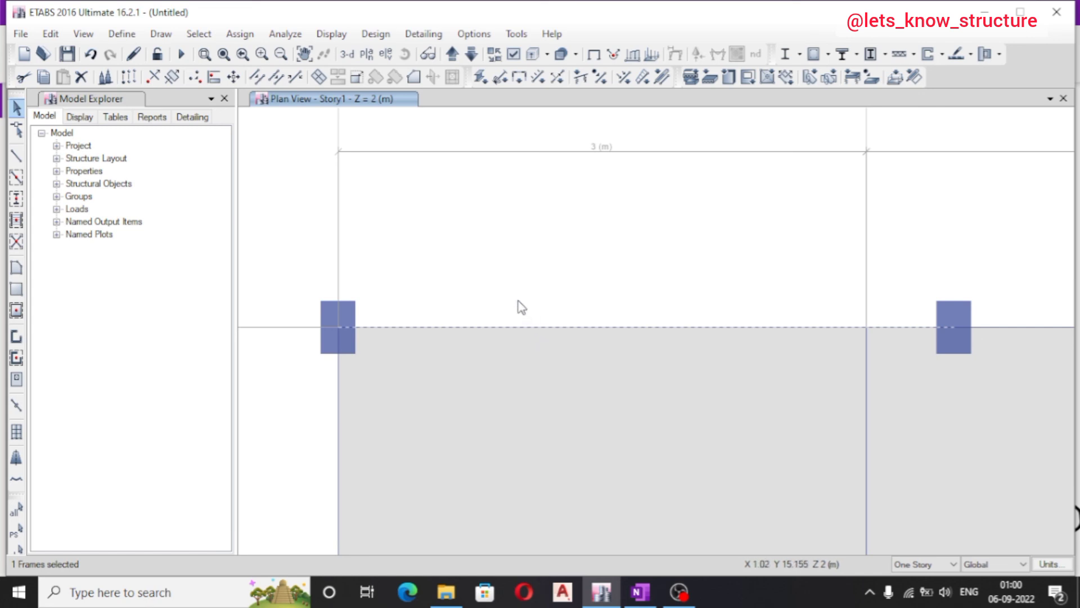
pyautogui.click(467, 324)
pyautogui.scroll(-3, 454, 323)
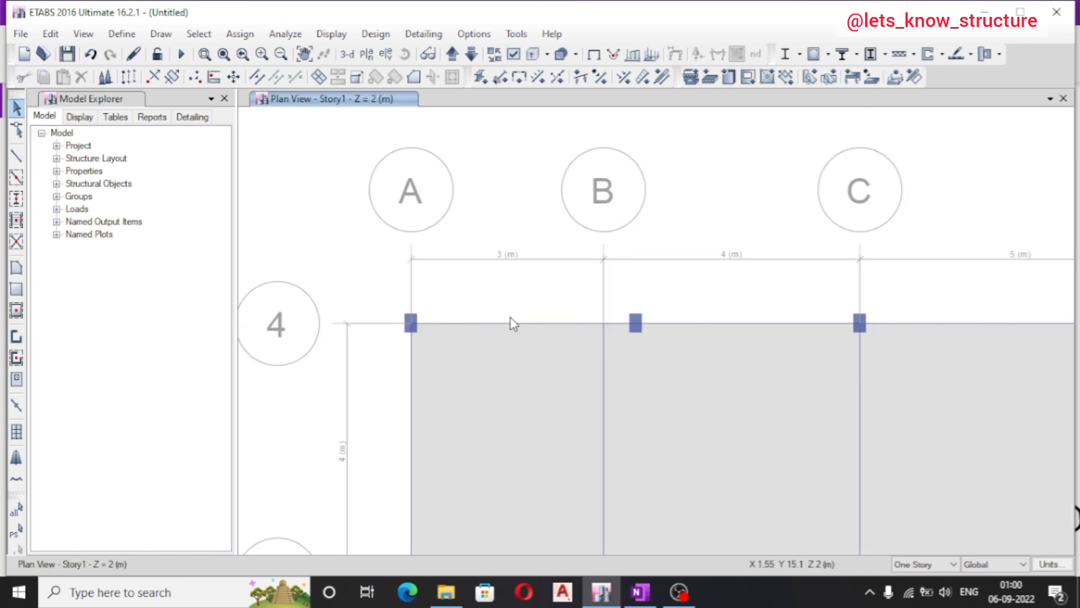
pyautogui.click(515, 57)
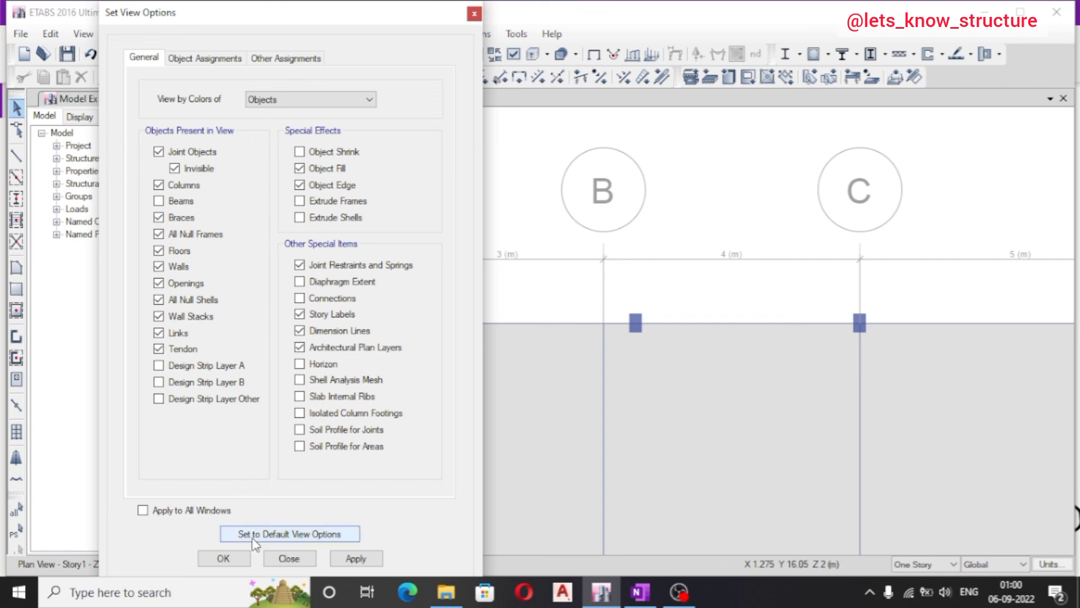
pyautogui.click(224, 558)
pyautogui.scroll(5, 504, 326)
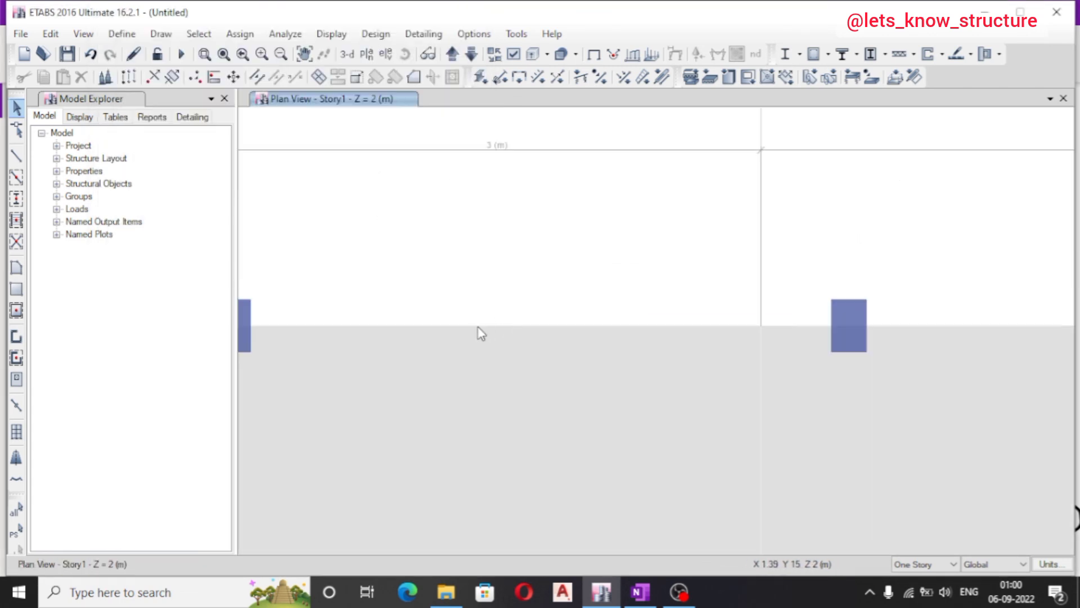
pyautogui.click(477, 325)
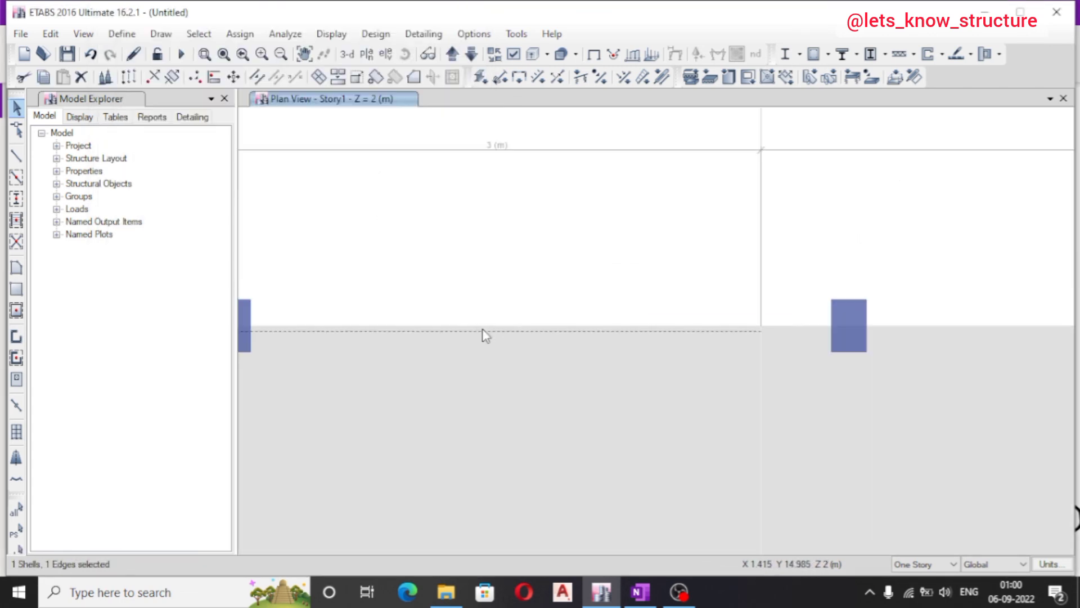
pyautogui.scroll(-3, 541, 289)
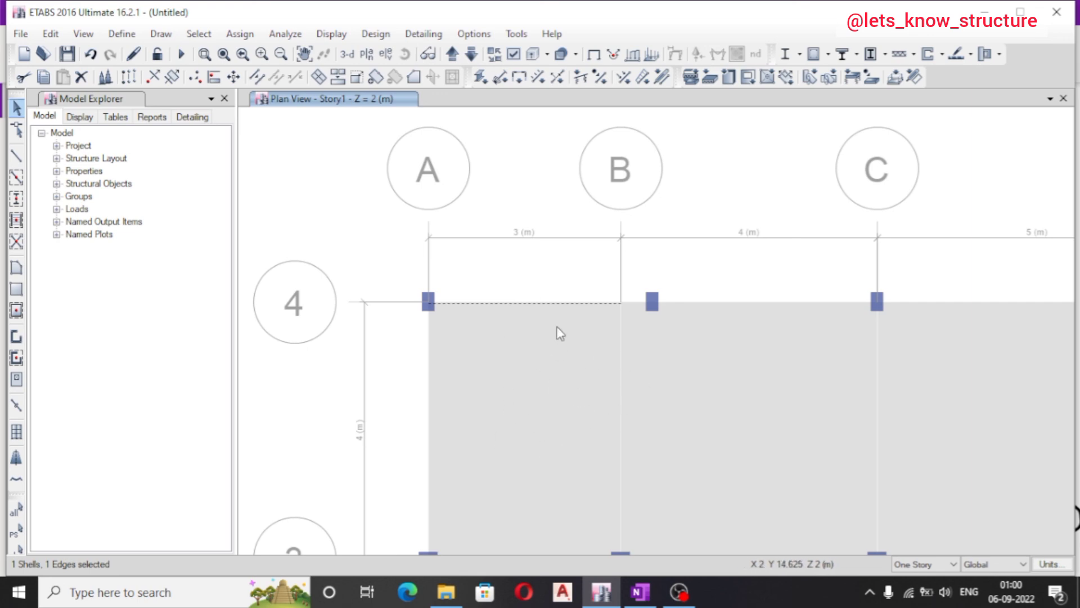
pyautogui.scroll(3, 490, 302)
pyautogui.press('Escape')
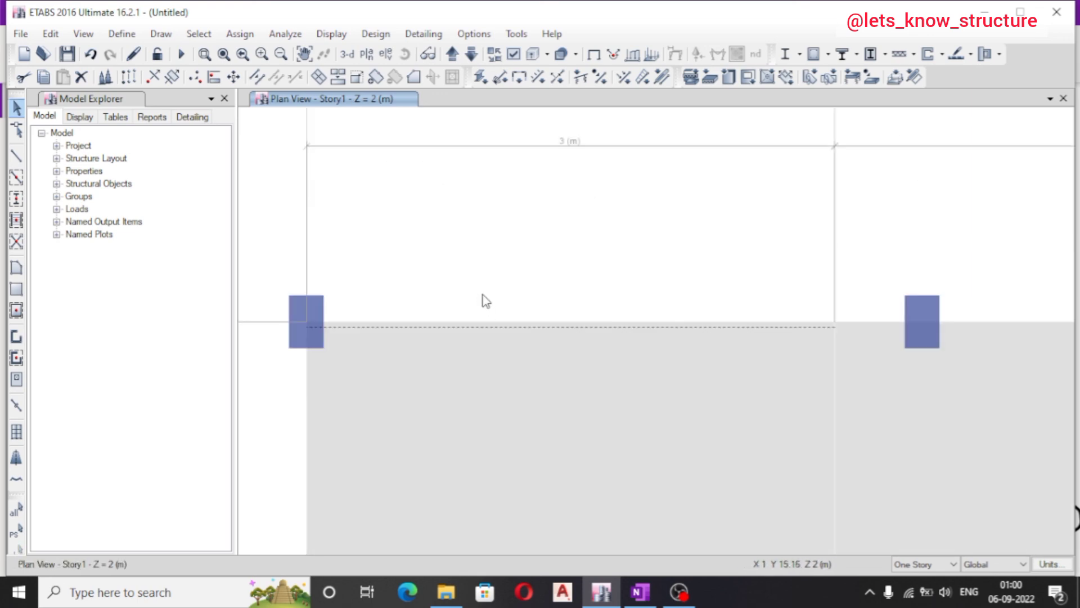
# Expand the slab between grids A and B outward past grid 4 by offsetting its edge 1000 mm
pyautogui.scroll(4, 393, 328)
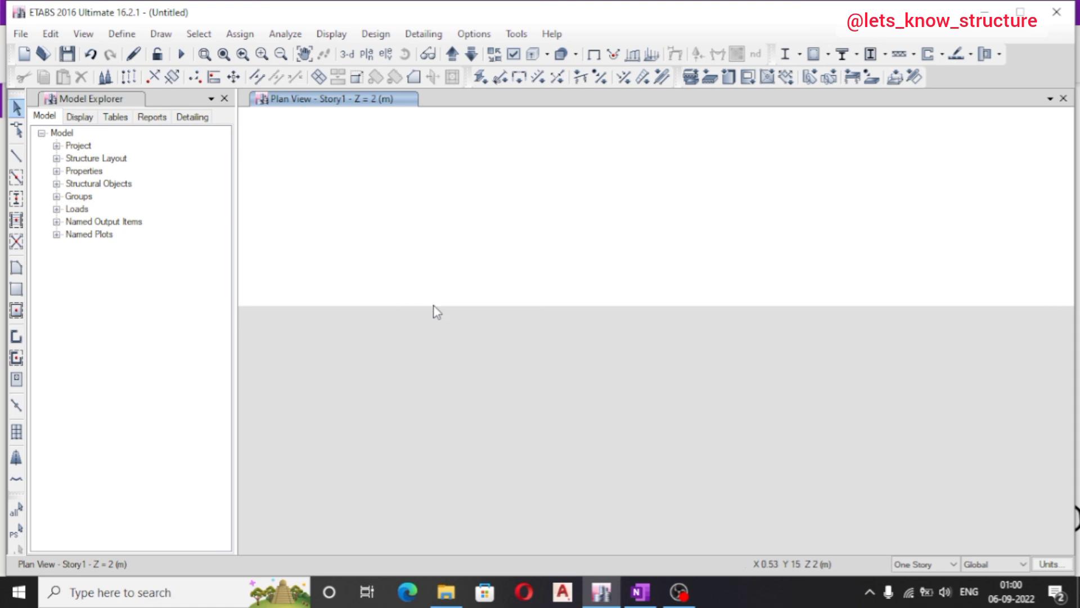
pyautogui.scroll(-2, 455, 314)
pyautogui.click(455, 314)
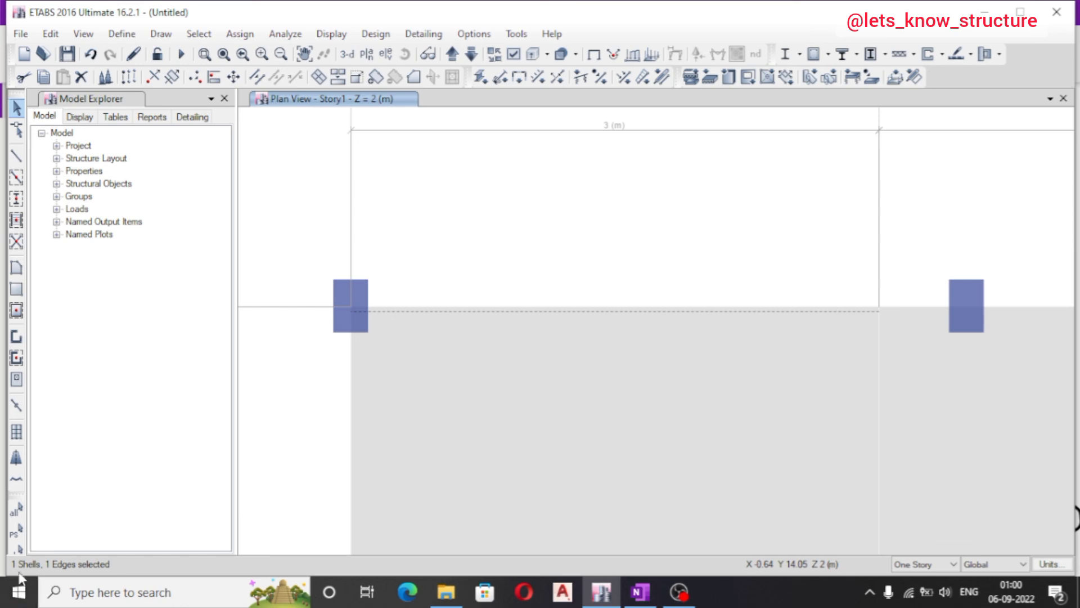
pyautogui.scroll(-3, 375, 338)
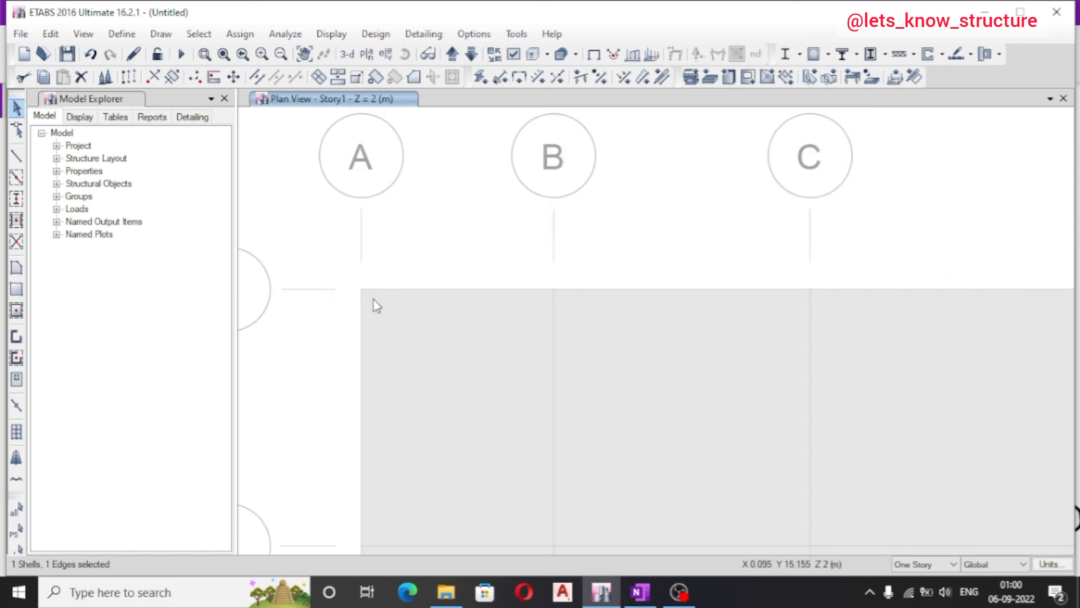
pyautogui.click(51, 35)
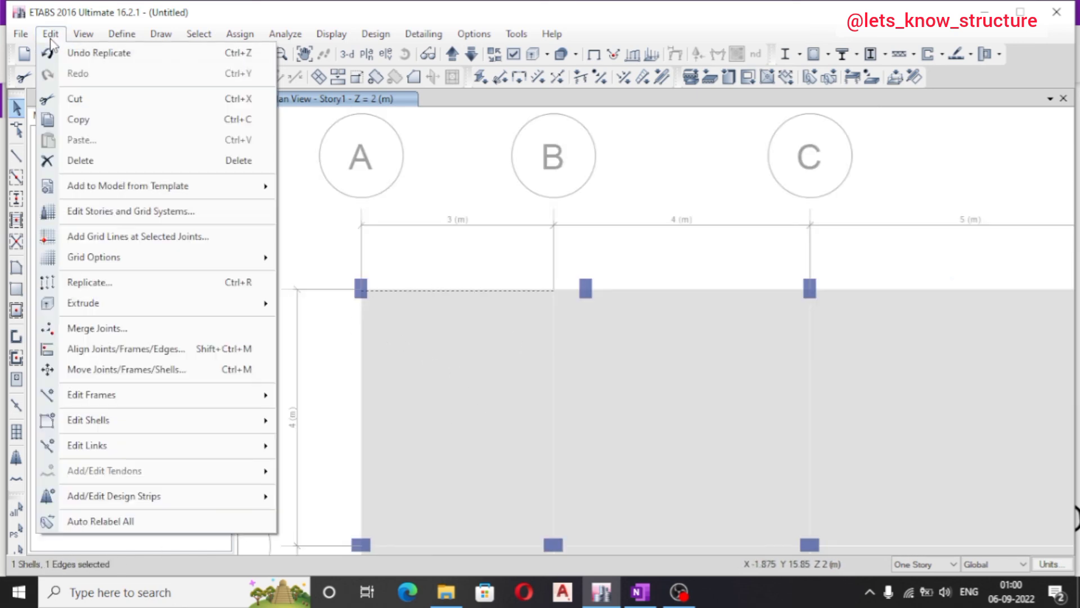
pyautogui.moveTo(152, 423)
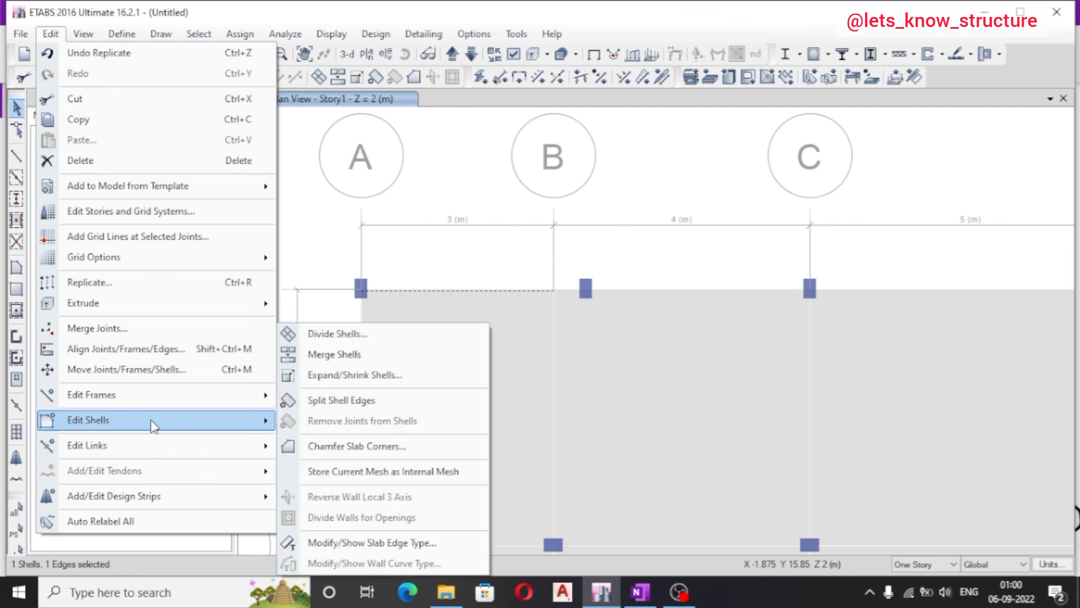
pyautogui.click(376, 376)
pyautogui.moveTo(495, 246); pyautogui.dragTo(216, 186)
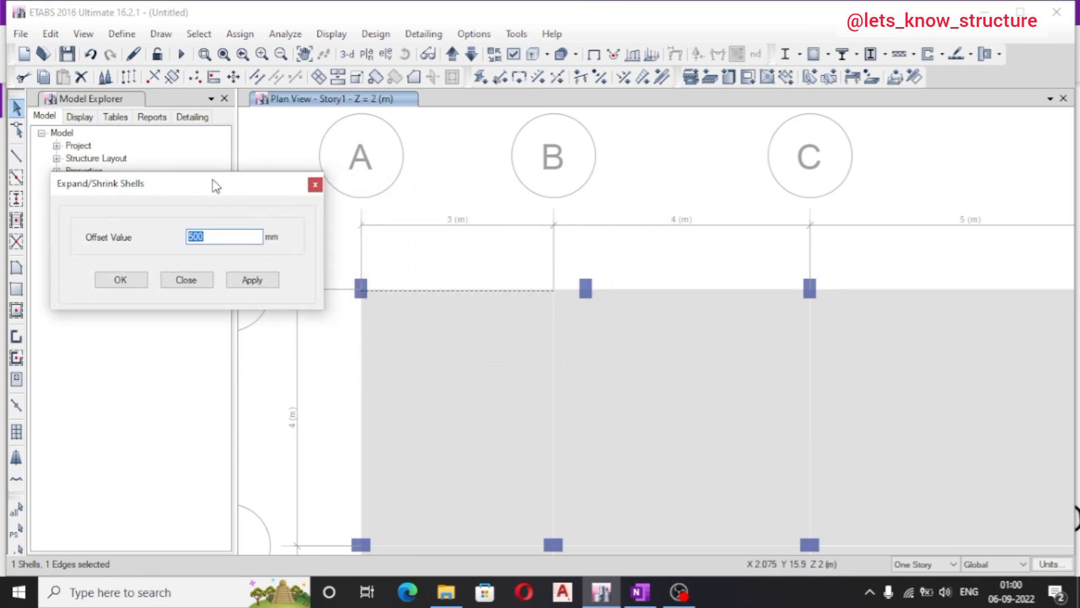
pyautogui.click(214, 231)
pyautogui.moveTo(222, 233); pyautogui.dragTo(113, 234)
pyautogui.write('1000')
pyautogui.click(262, 280)
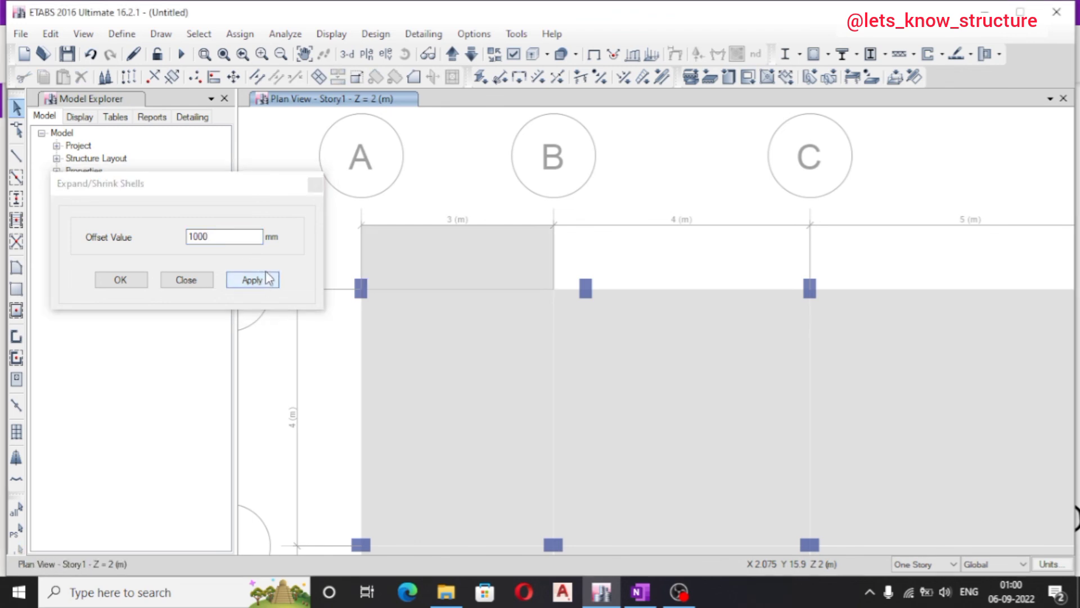
pyautogui.click(135, 280)
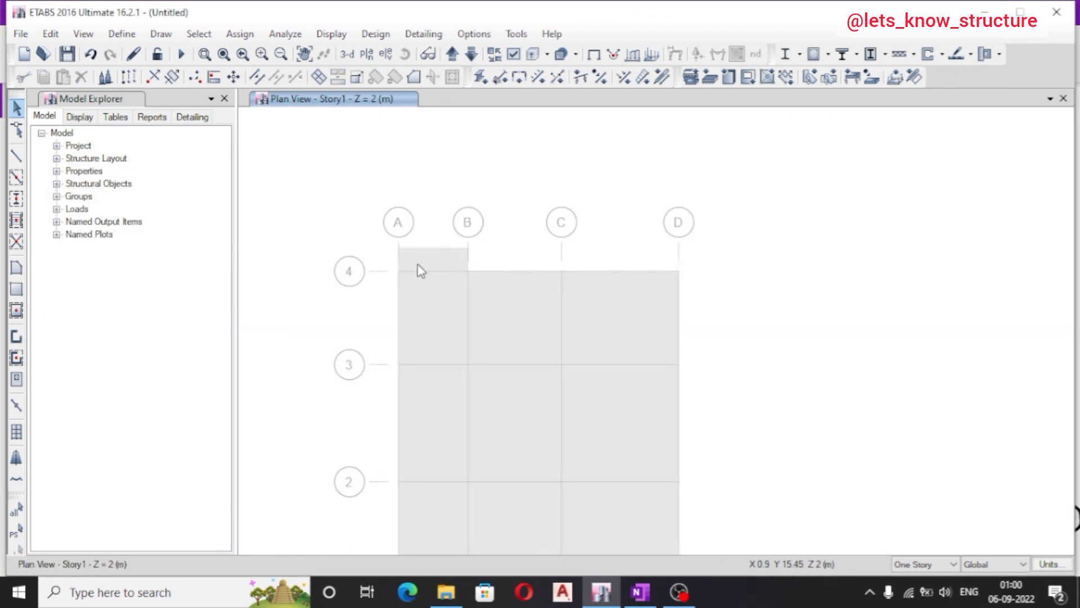
# Select and deselect the expanded slab to check whether its overhang and panel form one shell
pyautogui.scroll(3, 428, 278)
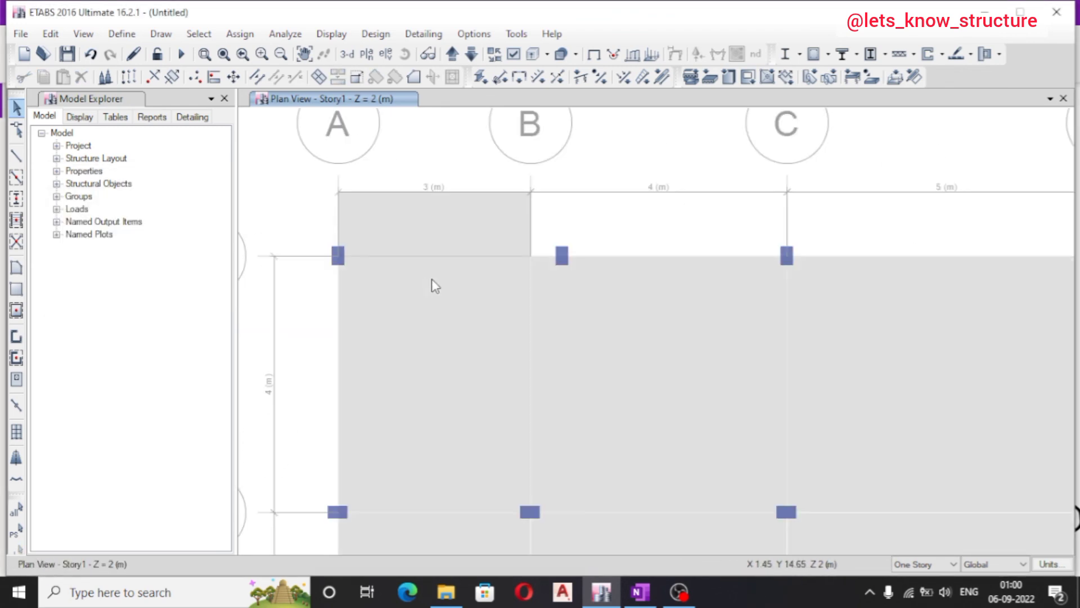
pyautogui.click(472, 238)
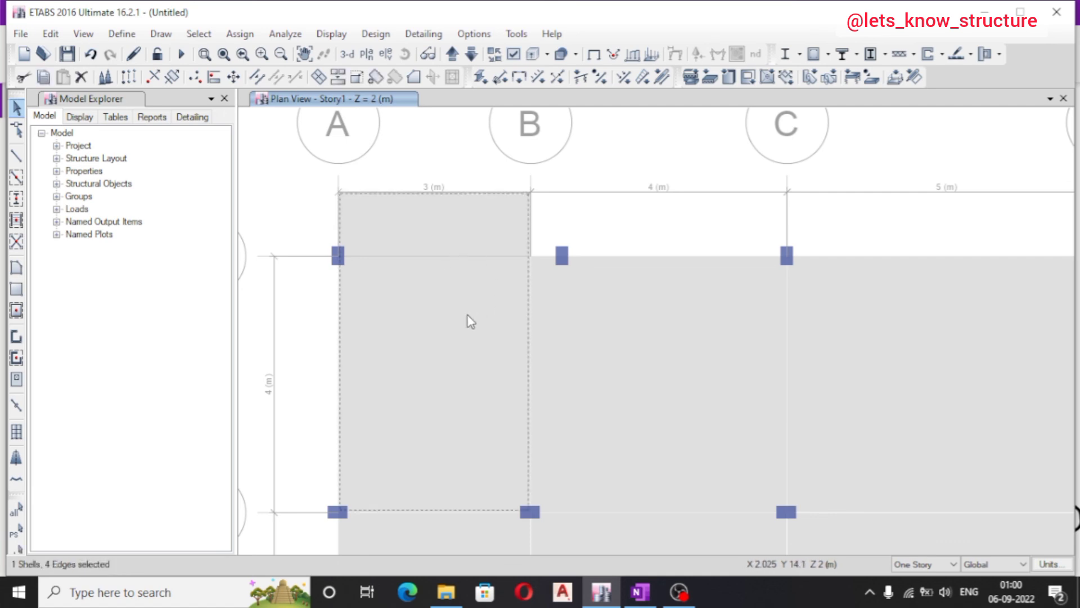
pyautogui.click(467, 243)
pyautogui.click(480, 339)
pyautogui.click(471, 252)
pyautogui.click(438, 235)
pyautogui.click(436, 223)
# Turn the display of beams back on in the Story1 plan view
pyautogui.click(513, 54)
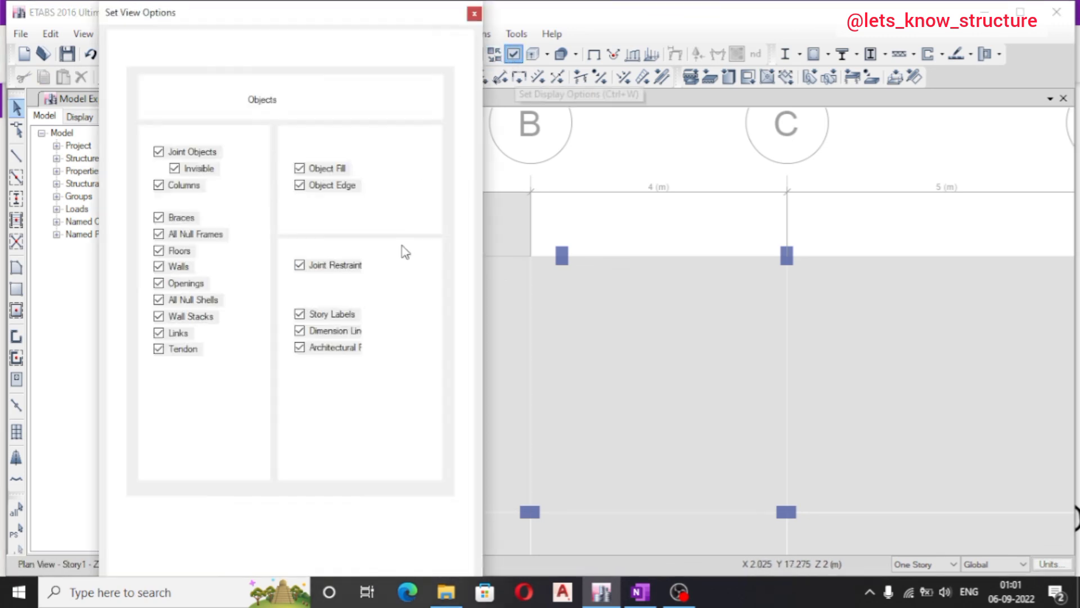
pyautogui.click(175, 202)
pyautogui.click(185, 201)
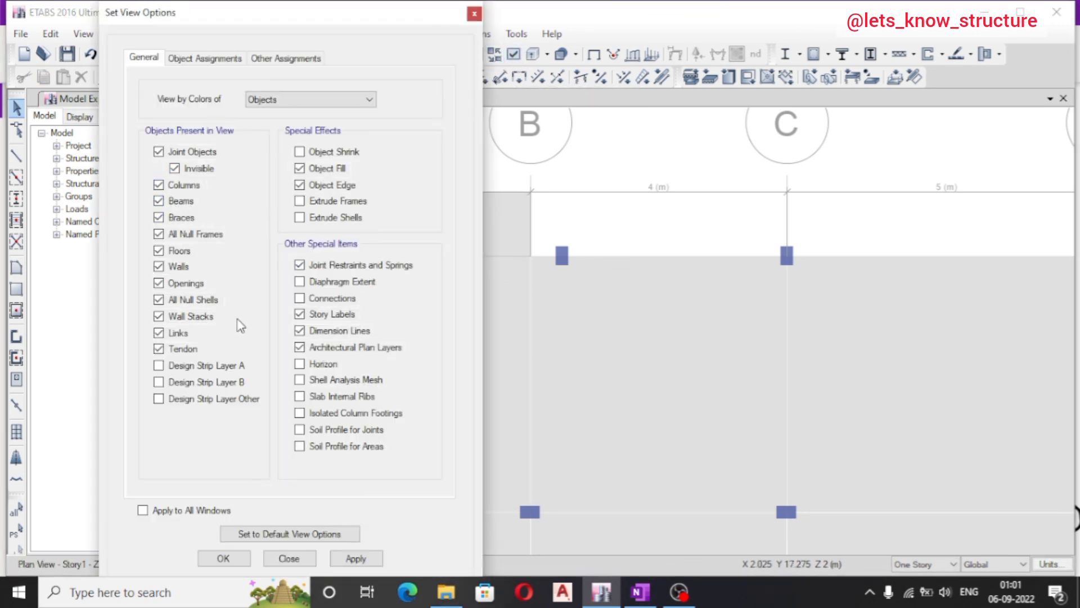
pyautogui.click(349, 559)
pyautogui.click(214, 560)
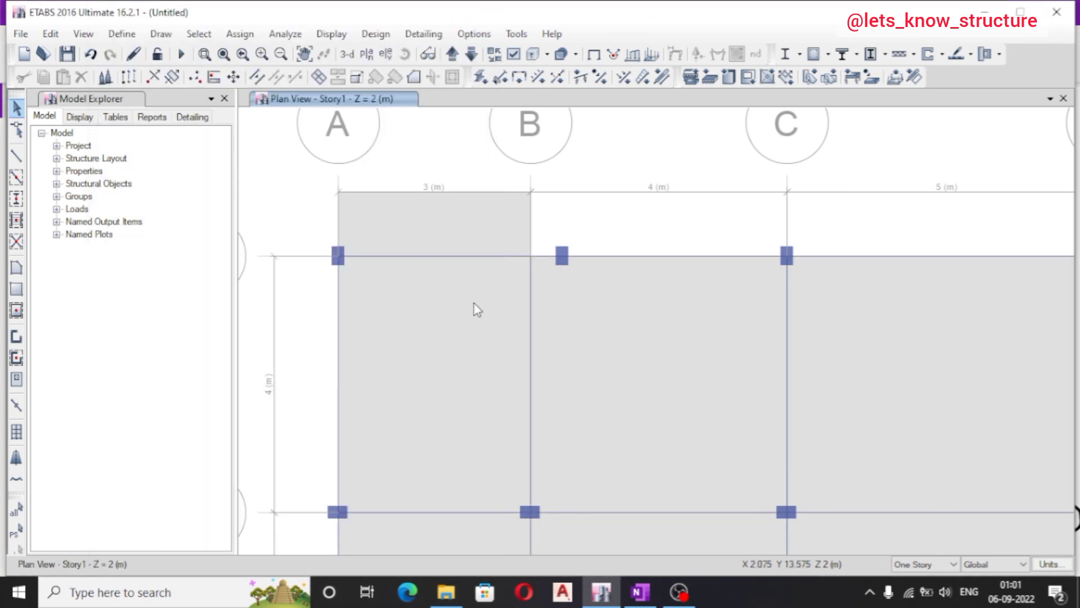
# With beams displayed, select the expanded slab between grids A and B to examine its outline across the grid 4 beam
pyautogui.scroll(5, 434, 234)
pyautogui.click(472, 249)
pyautogui.scroll(-3, 583, 299)
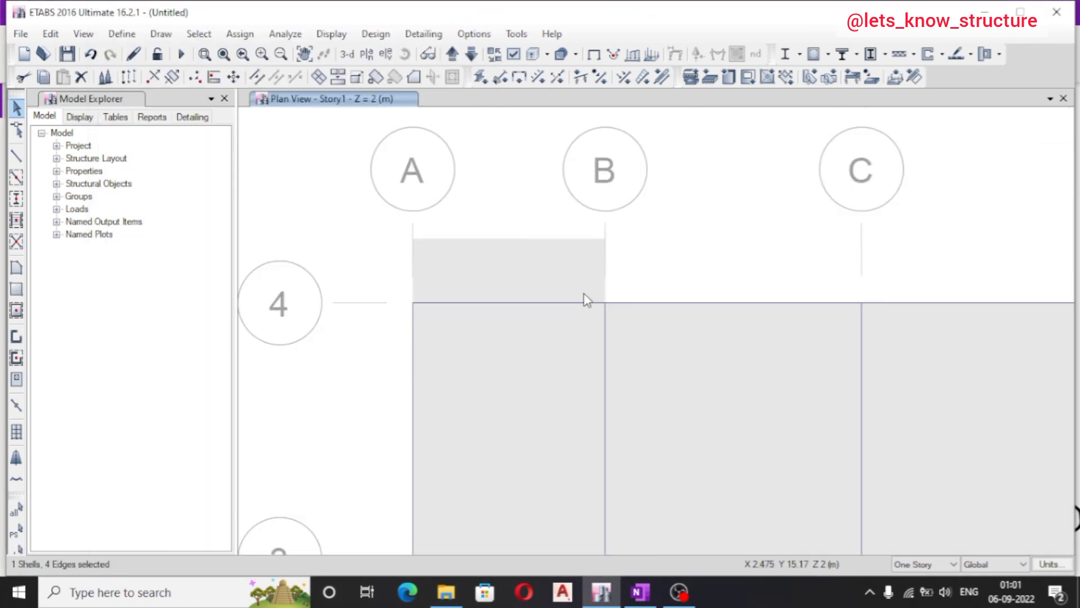
pyautogui.scroll(2, 494, 261)
pyautogui.click(529, 295)
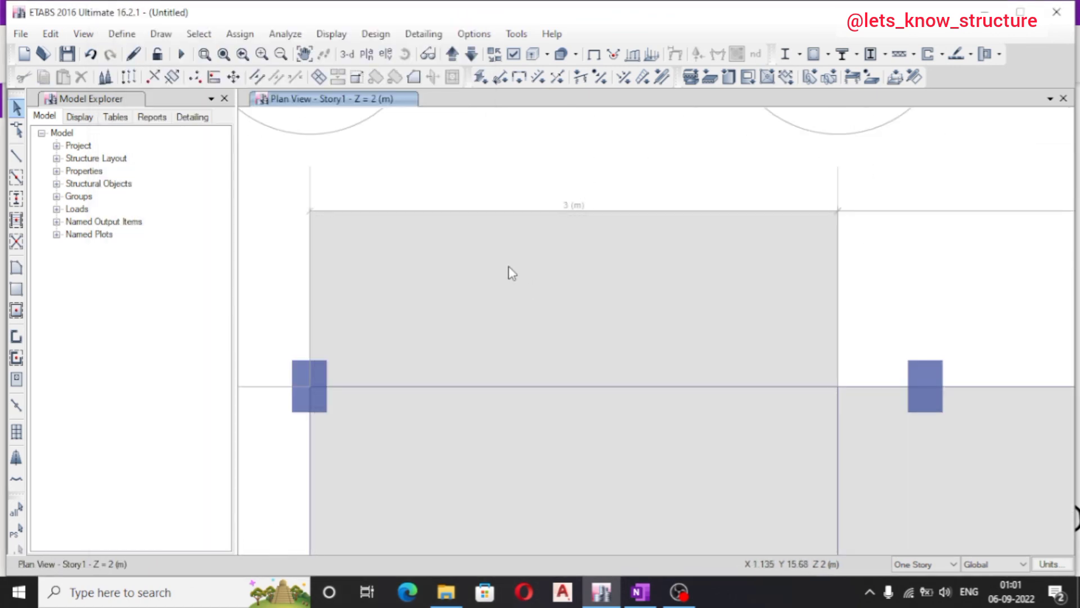
pyautogui.scroll(-2, 507, 271)
pyautogui.click(512, 289)
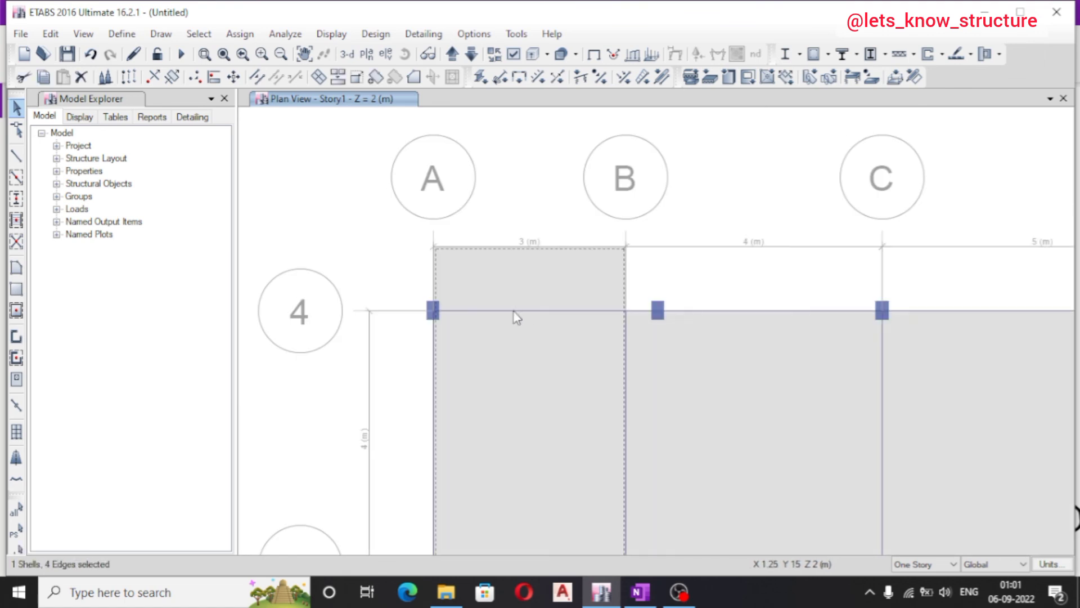
# Divide the expanded slab along the grid 4 beam between A and B, cookie cutting at the selected frame with frames extended to shell edges
pyautogui.click(514, 311)
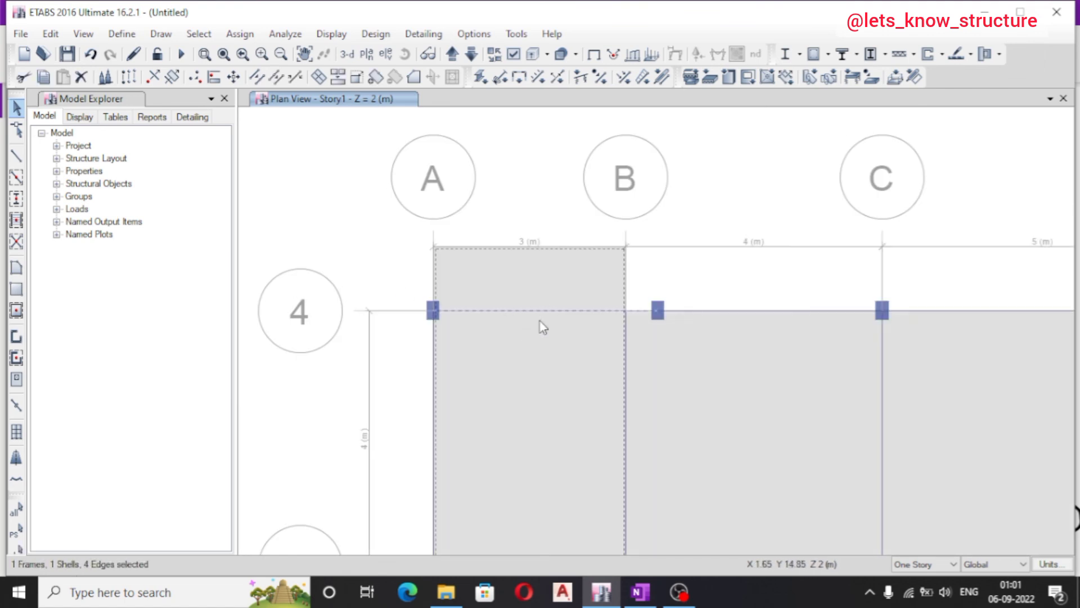
pyautogui.click(50, 34)
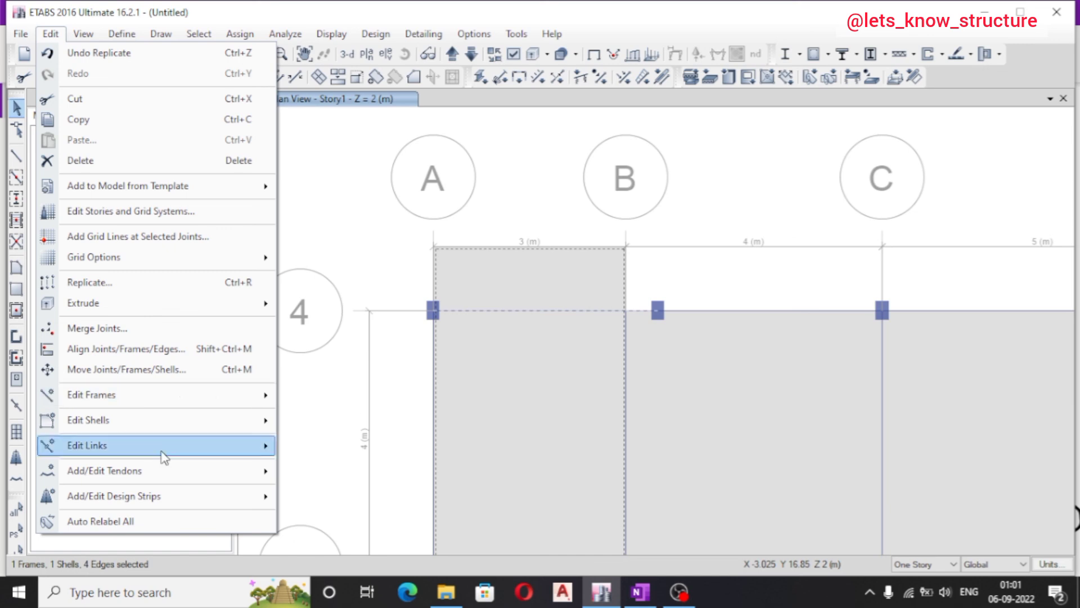
pyautogui.moveTo(172, 422)
pyautogui.click(390, 338)
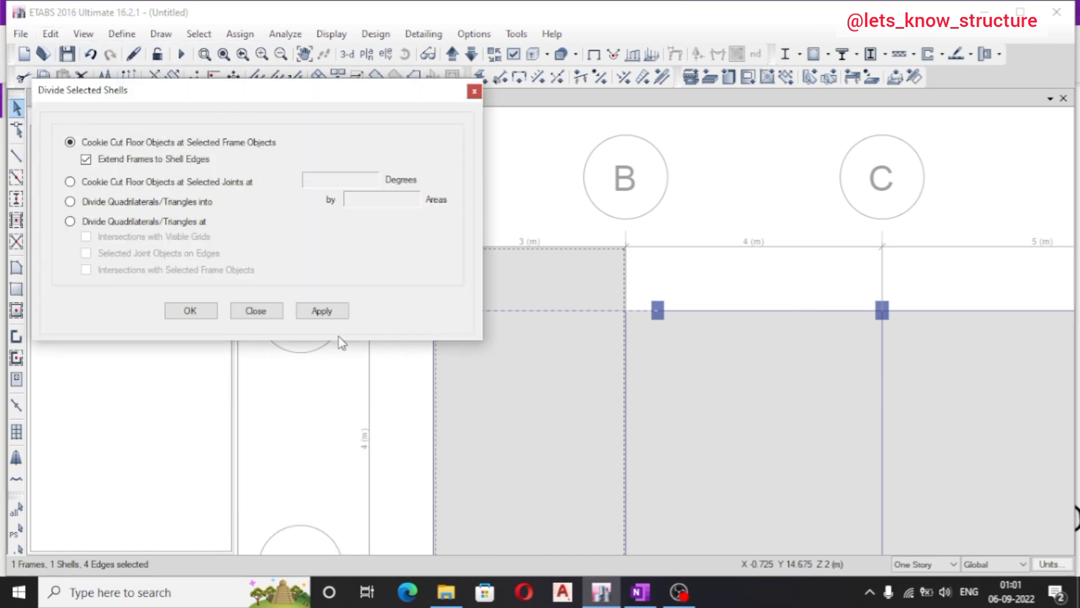
pyautogui.click(322, 311)
pyautogui.click(191, 311)
# Select and deselect the overhang and the panel behind grid 4 in turn to check whether they are separate shells
pyautogui.click(537, 285)
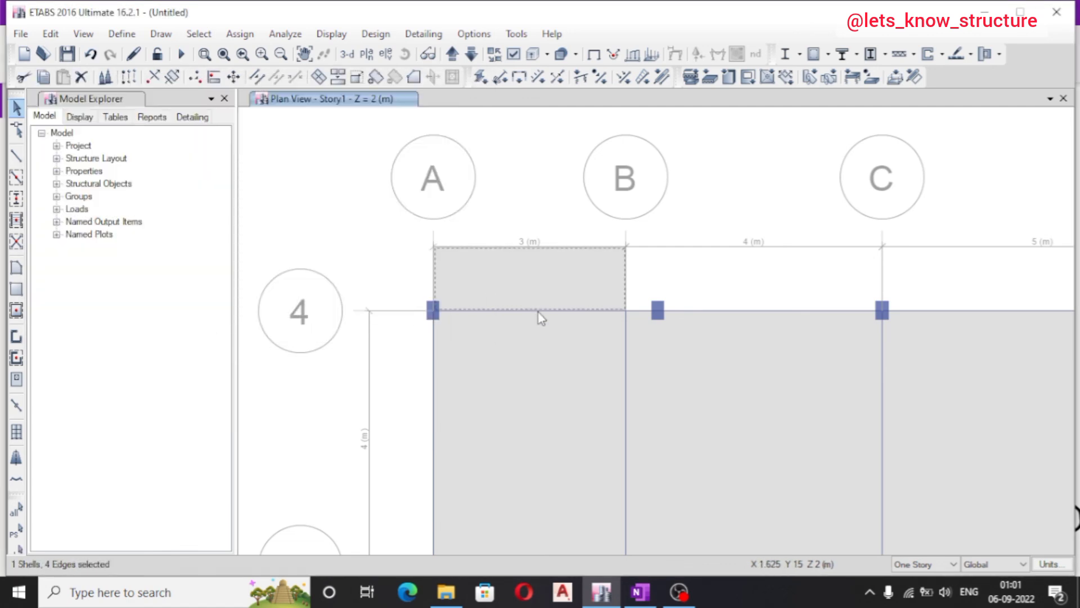
pyautogui.click(528, 347)
pyautogui.click(526, 270)
pyautogui.click(525, 336)
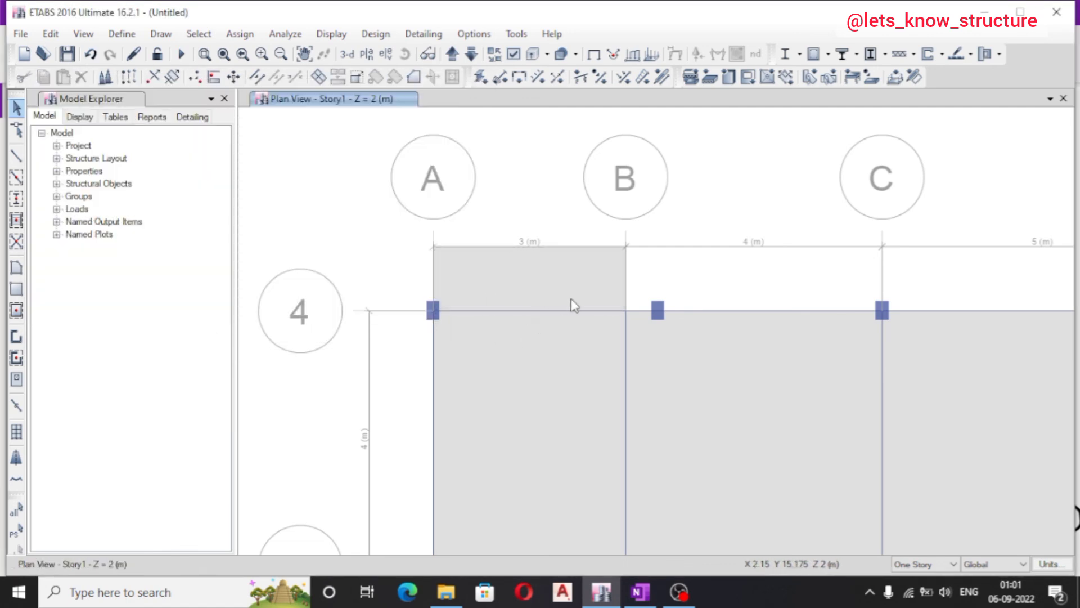
pyautogui.scroll(-4, 555, 310)
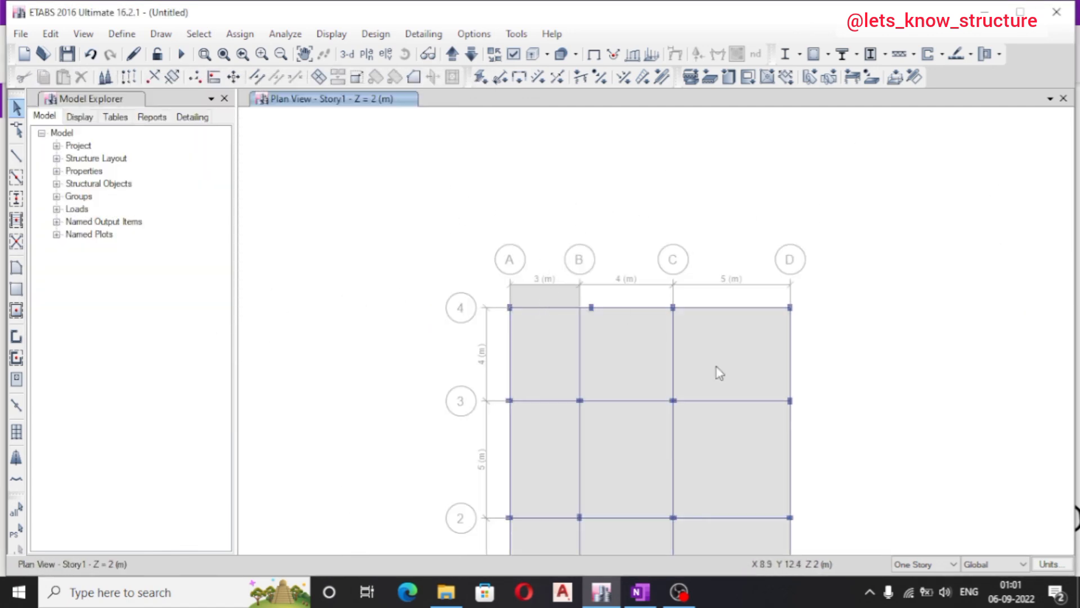
pyautogui.scroll(3, 729, 366)
pyautogui.scroll(-6, 690, 308)
pyautogui.scroll(3, 682, 330)
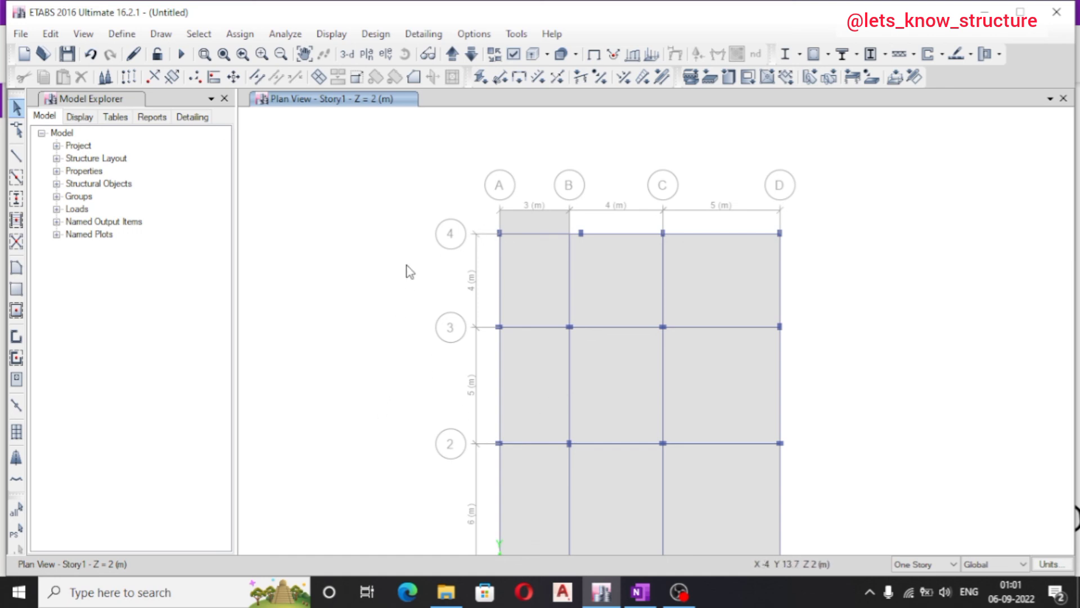
# Save the model as MODEL1 in the YOUTUBE folder on New Volume (D:)
pyautogui.click(67, 55)
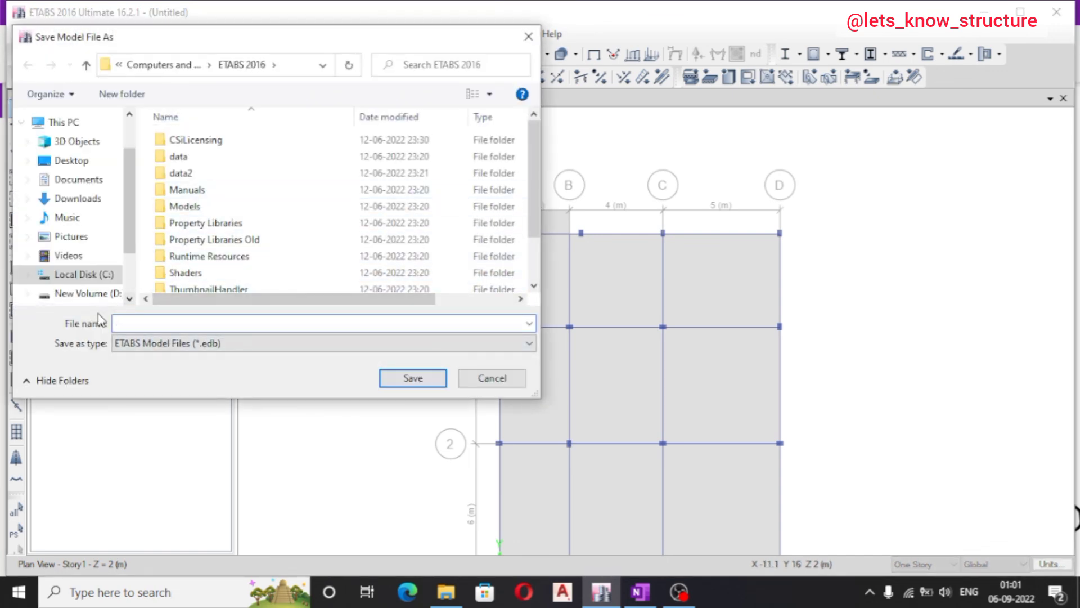
pyautogui.click(101, 293)
pyautogui.doubleClick(194, 174)
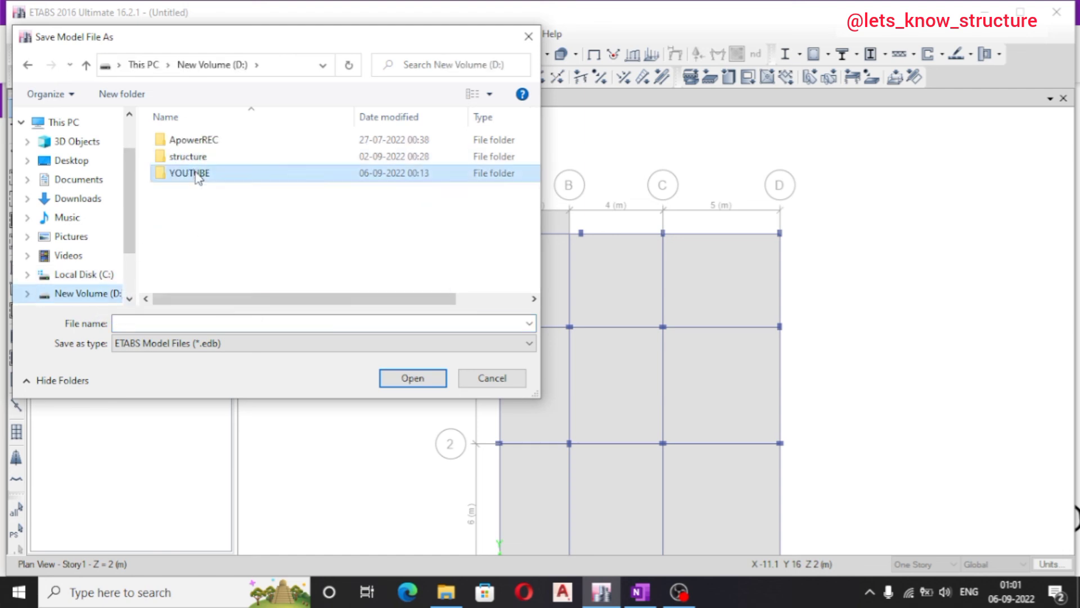
pyautogui.click(217, 143)
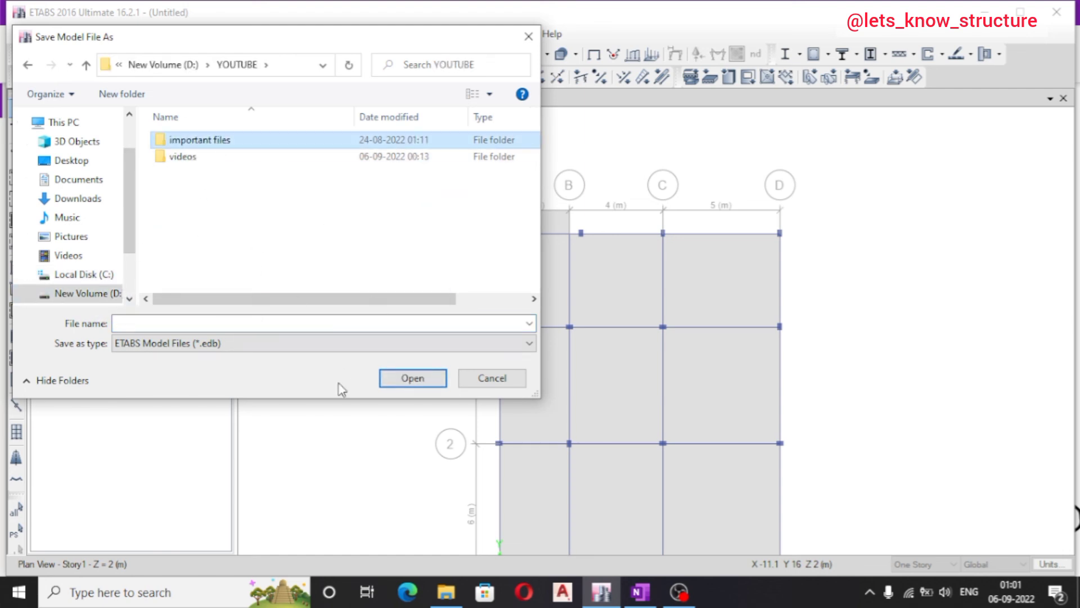
pyautogui.click(314, 323)
pyautogui.write('MODEL1')
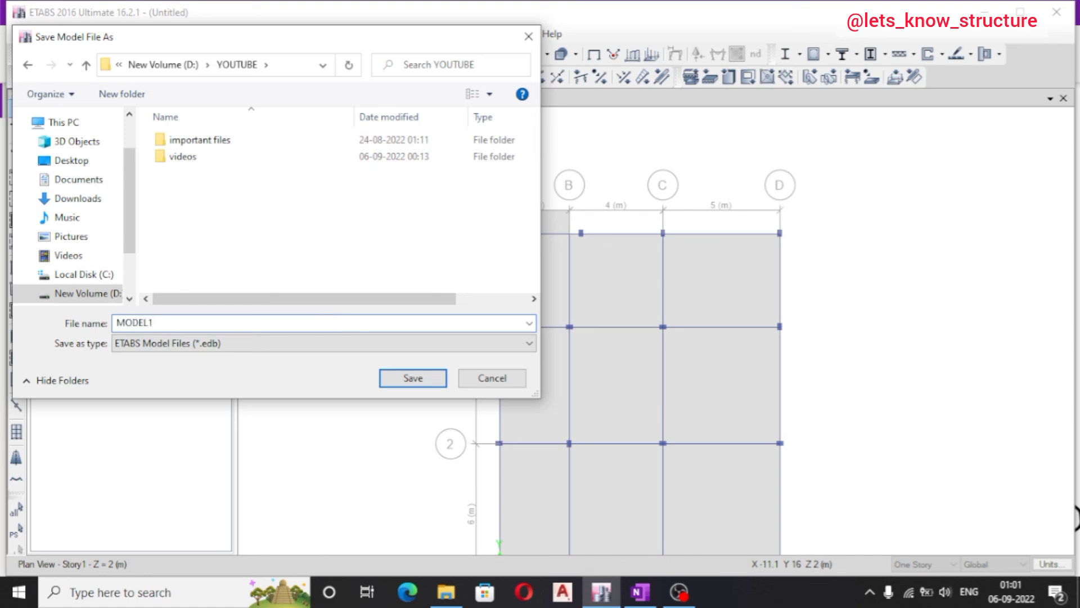
pyautogui.press('Return')
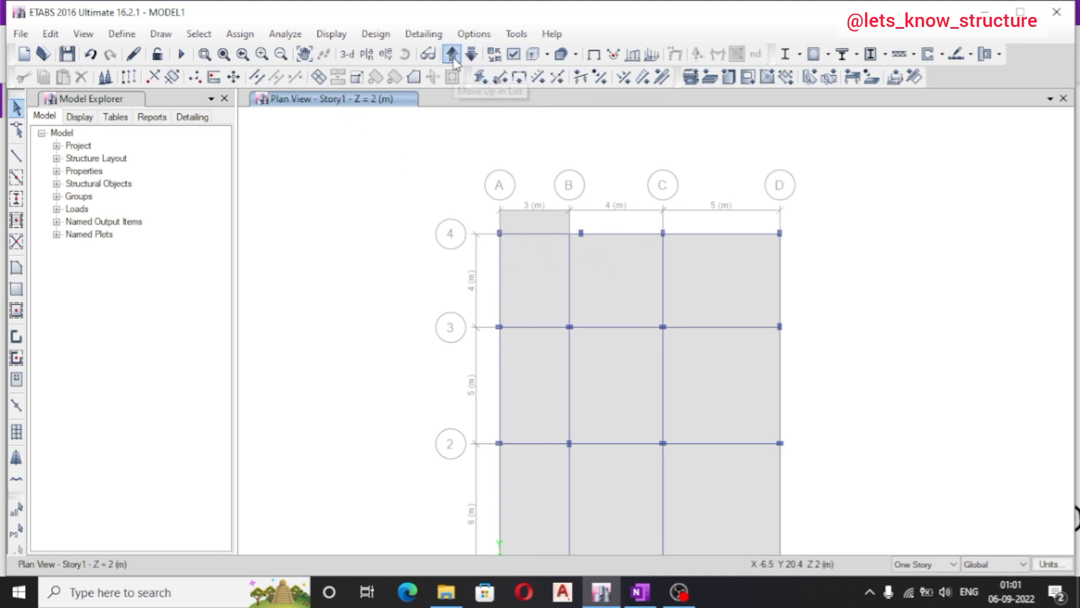
# Switch the plan view from Story1 down to the Base level and bring the whole grid into view
pyautogui.click(471, 54)
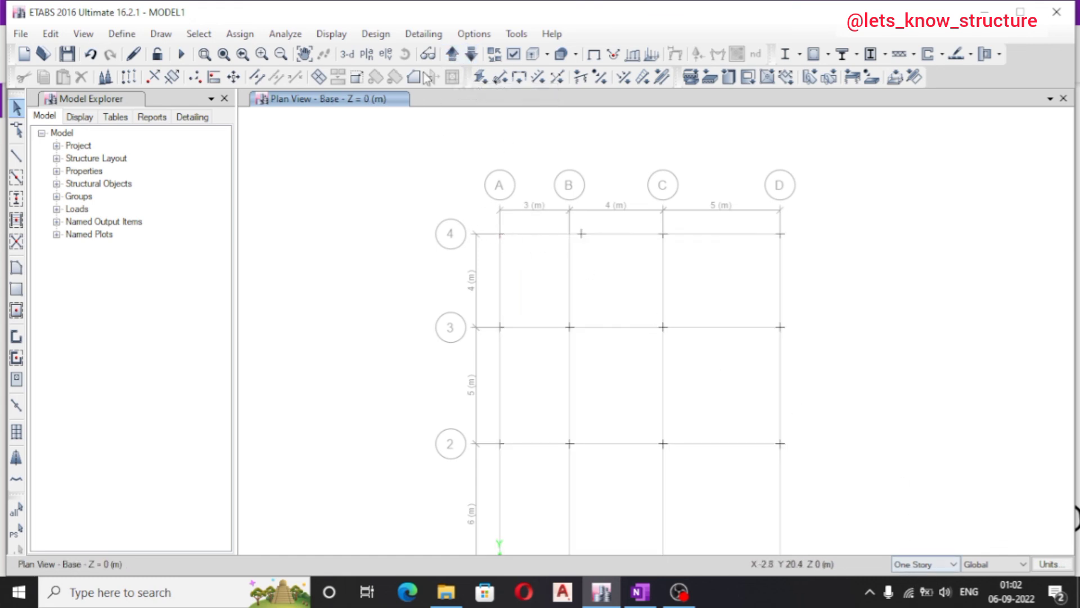
pyautogui.scroll(-3, 544, 217)
pyautogui.scroll(3, 535, 270)
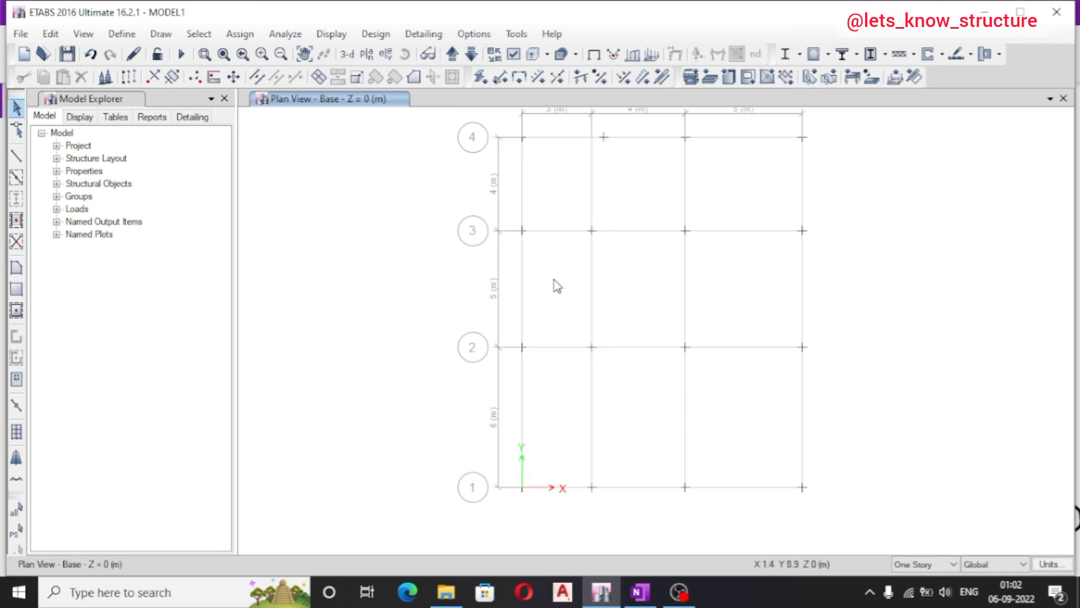
pyautogui.scroll(-3, 606, 321)
pyautogui.scroll(3, 577, 321)
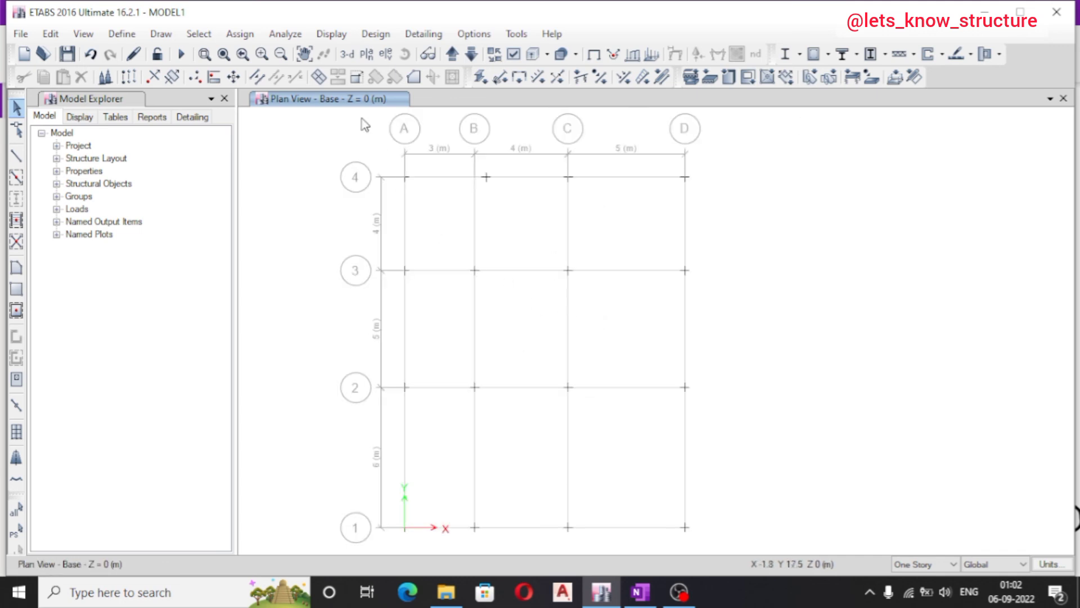
# Run the joint restraints assignment in the Base plan with the fixed support preset, restraining translation and rotation in X, Y and Z
pyautogui.click(257, 38)
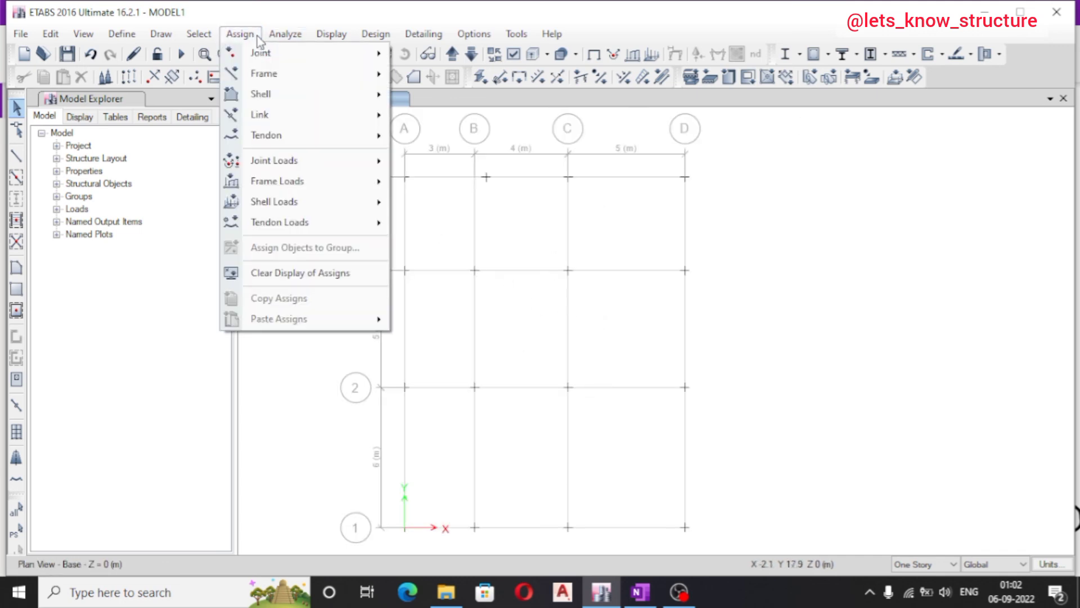
pyautogui.moveTo(270, 56)
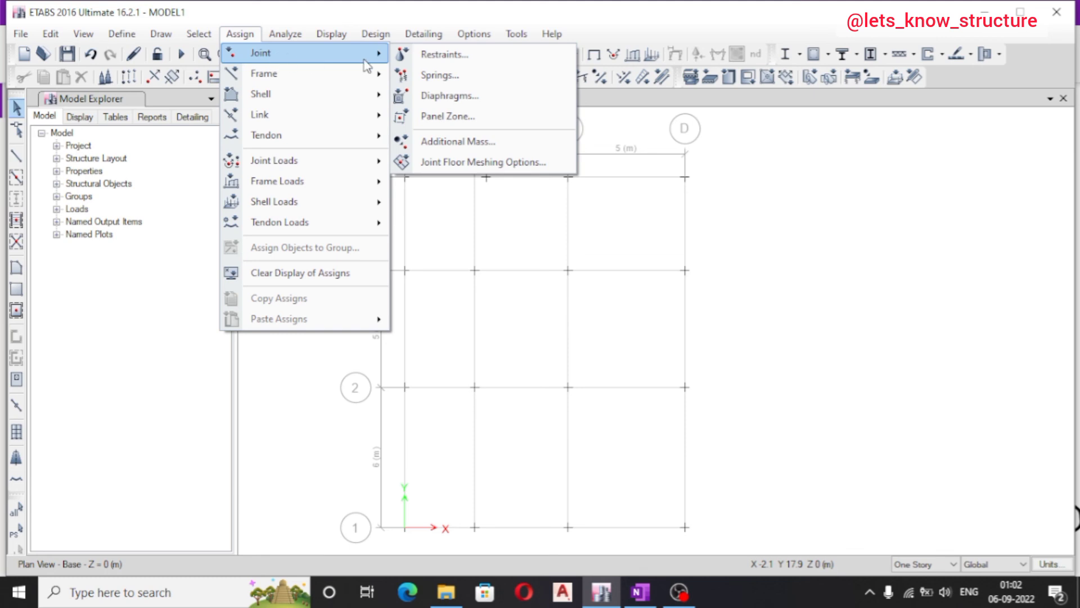
pyautogui.click(440, 56)
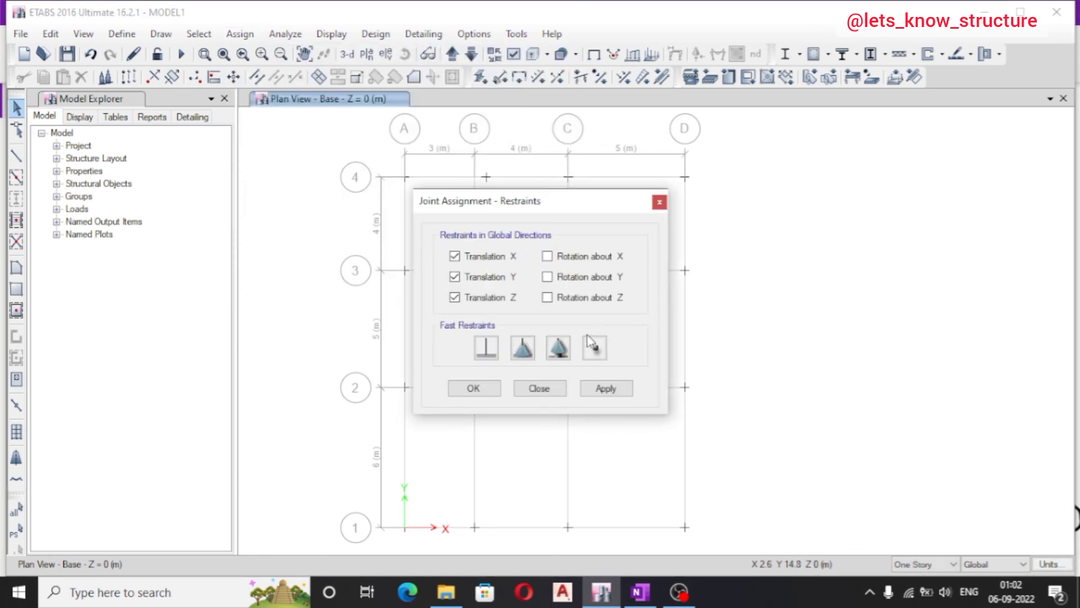
pyautogui.click(482, 356)
pyautogui.click(523, 348)
pyautogui.click(566, 359)
pyautogui.click(486, 347)
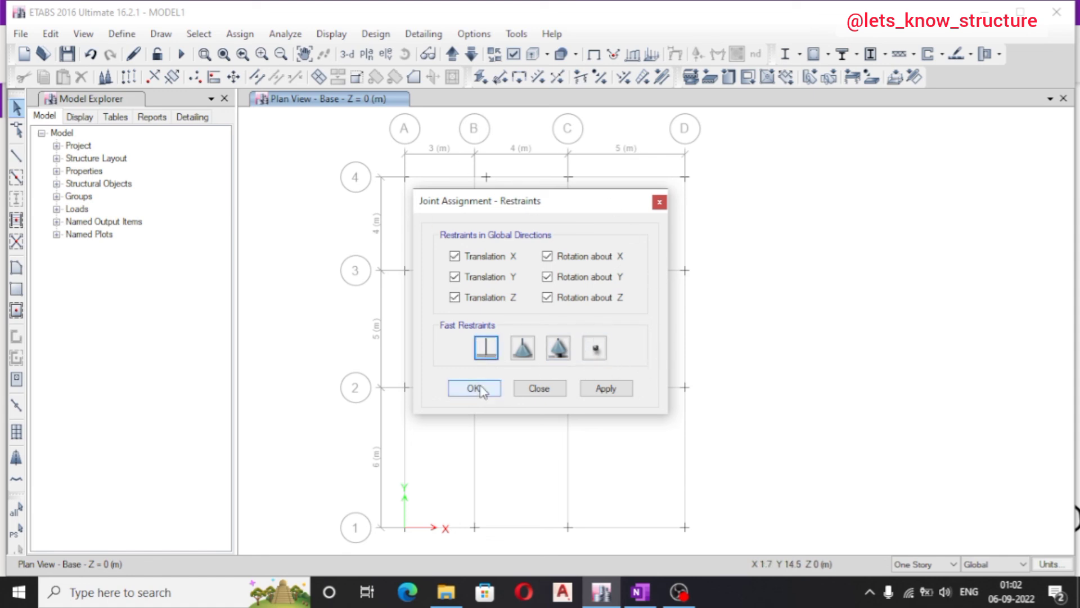
pyautogui.click(473, 388)
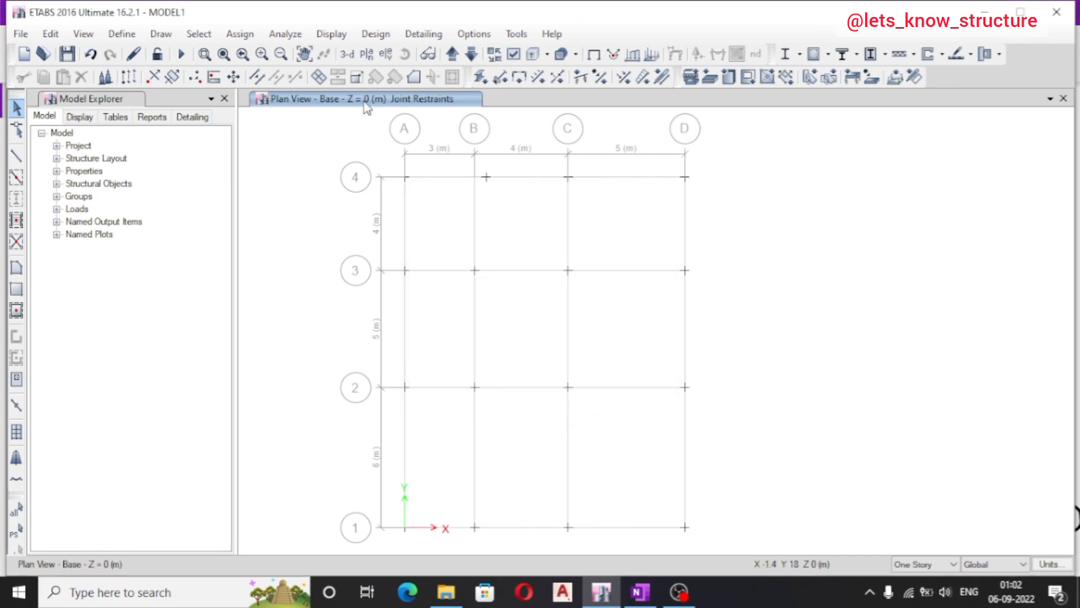
# Display the 3-D view and examine the joint restraints at the column bases
pyautogui.click(347, 54)
pyautogui.scroll(5, 584, 439)
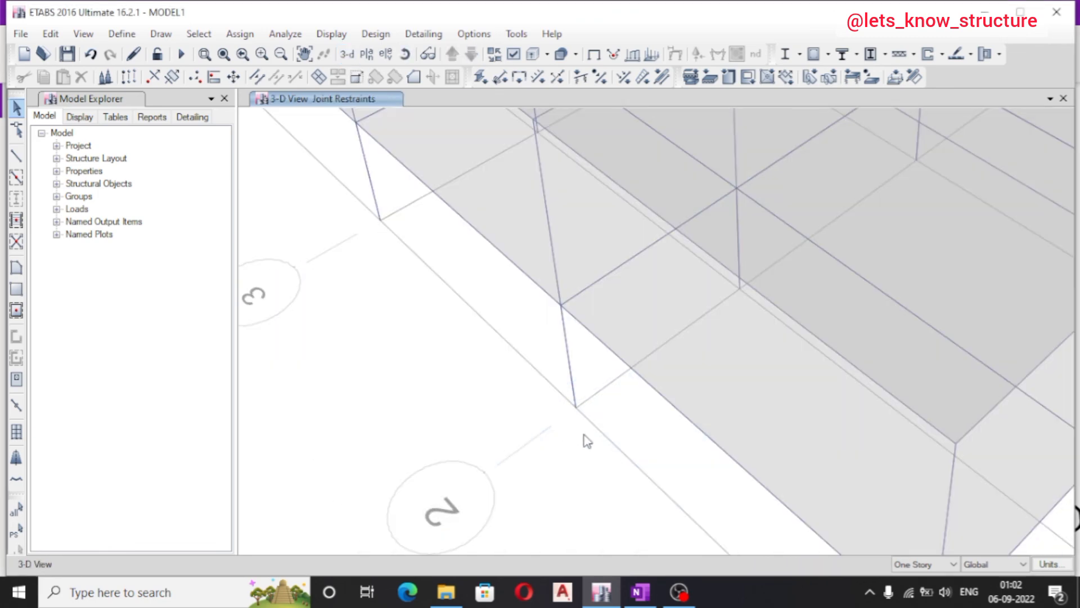
pyautogui.scroll(-5, 545, 427)
pyautogui.scroll(5, 583, 326)
pyautogui.scroll(-5, 578, 302)
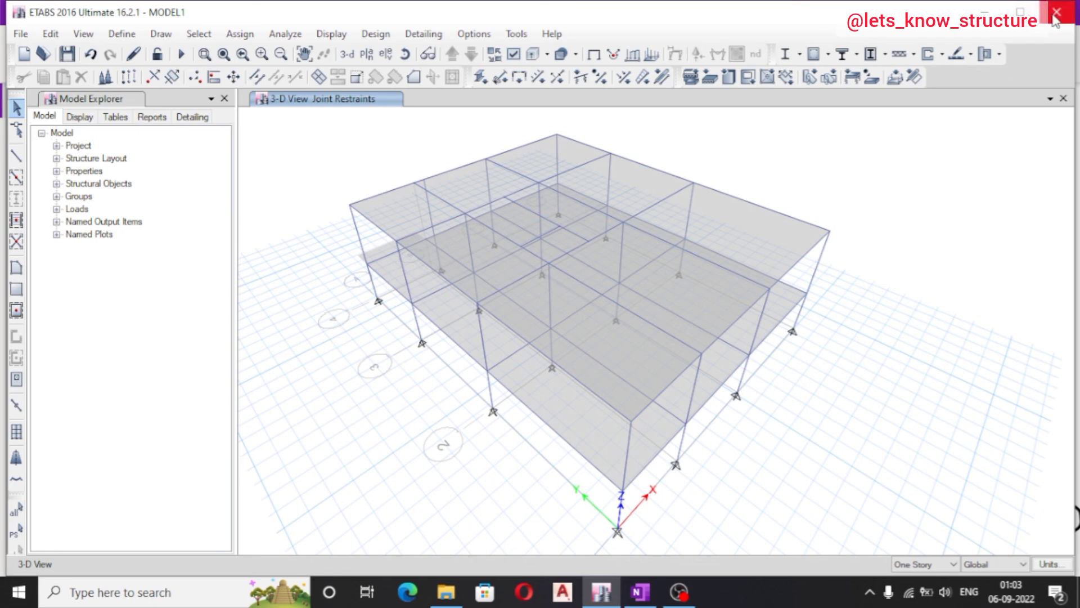
pyautogui.click(985, 12)
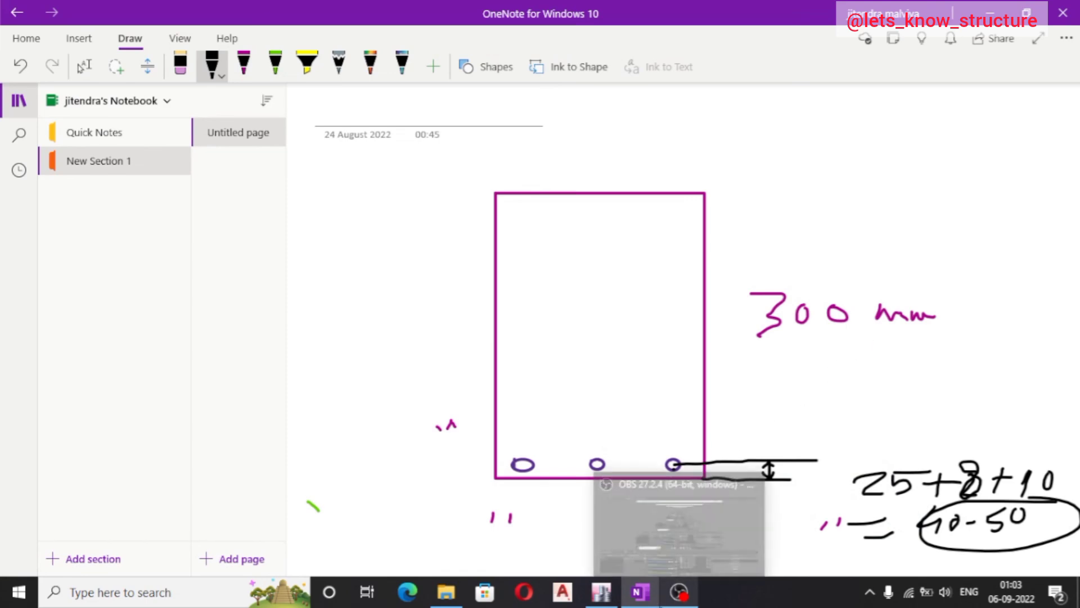
pyautogui.click(679, 592)
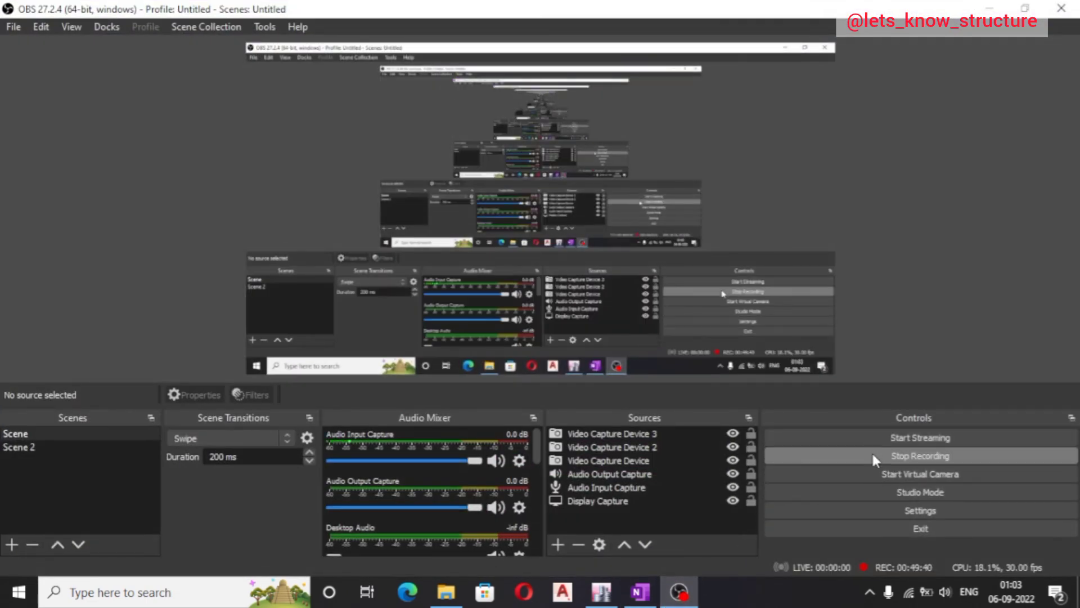